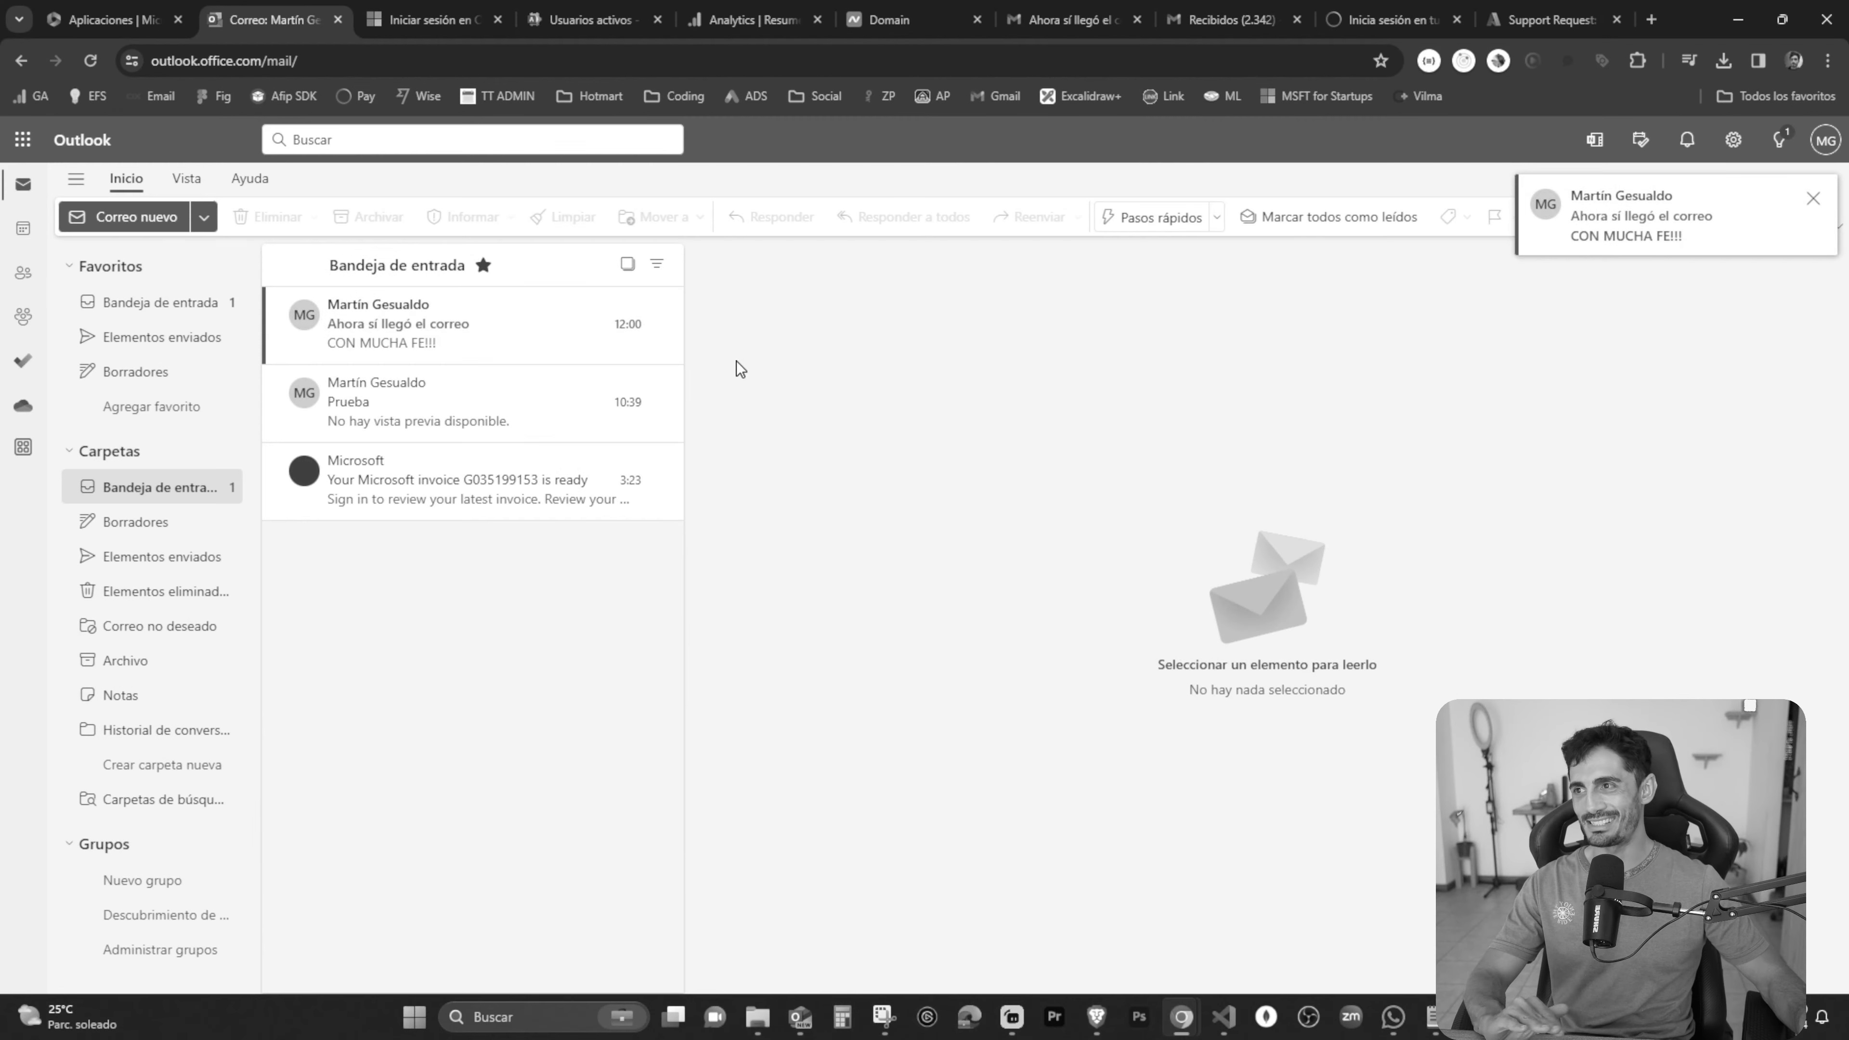
Step: Dismiss the new-mail toast, check powerapps.lat's Microsoft nameservers at Namecheap, then go back to Outlook
click(1813, 198)
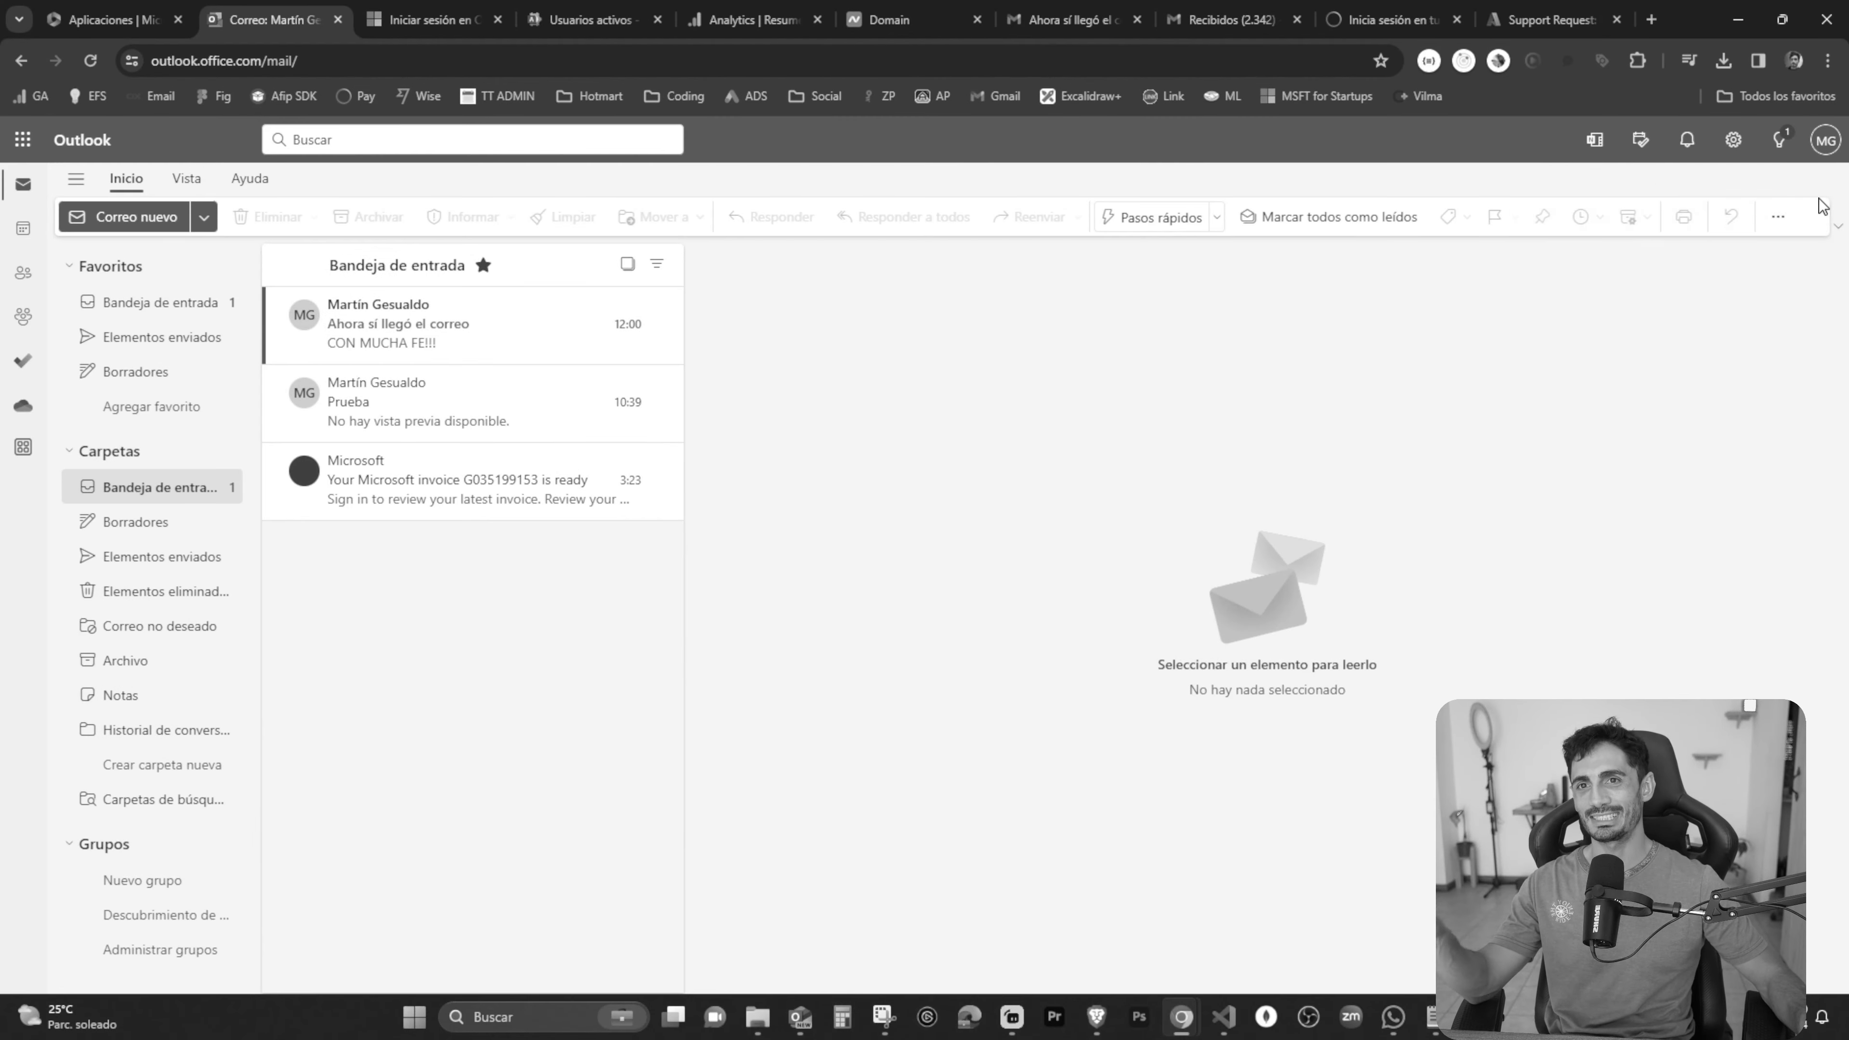
click(895, 19)
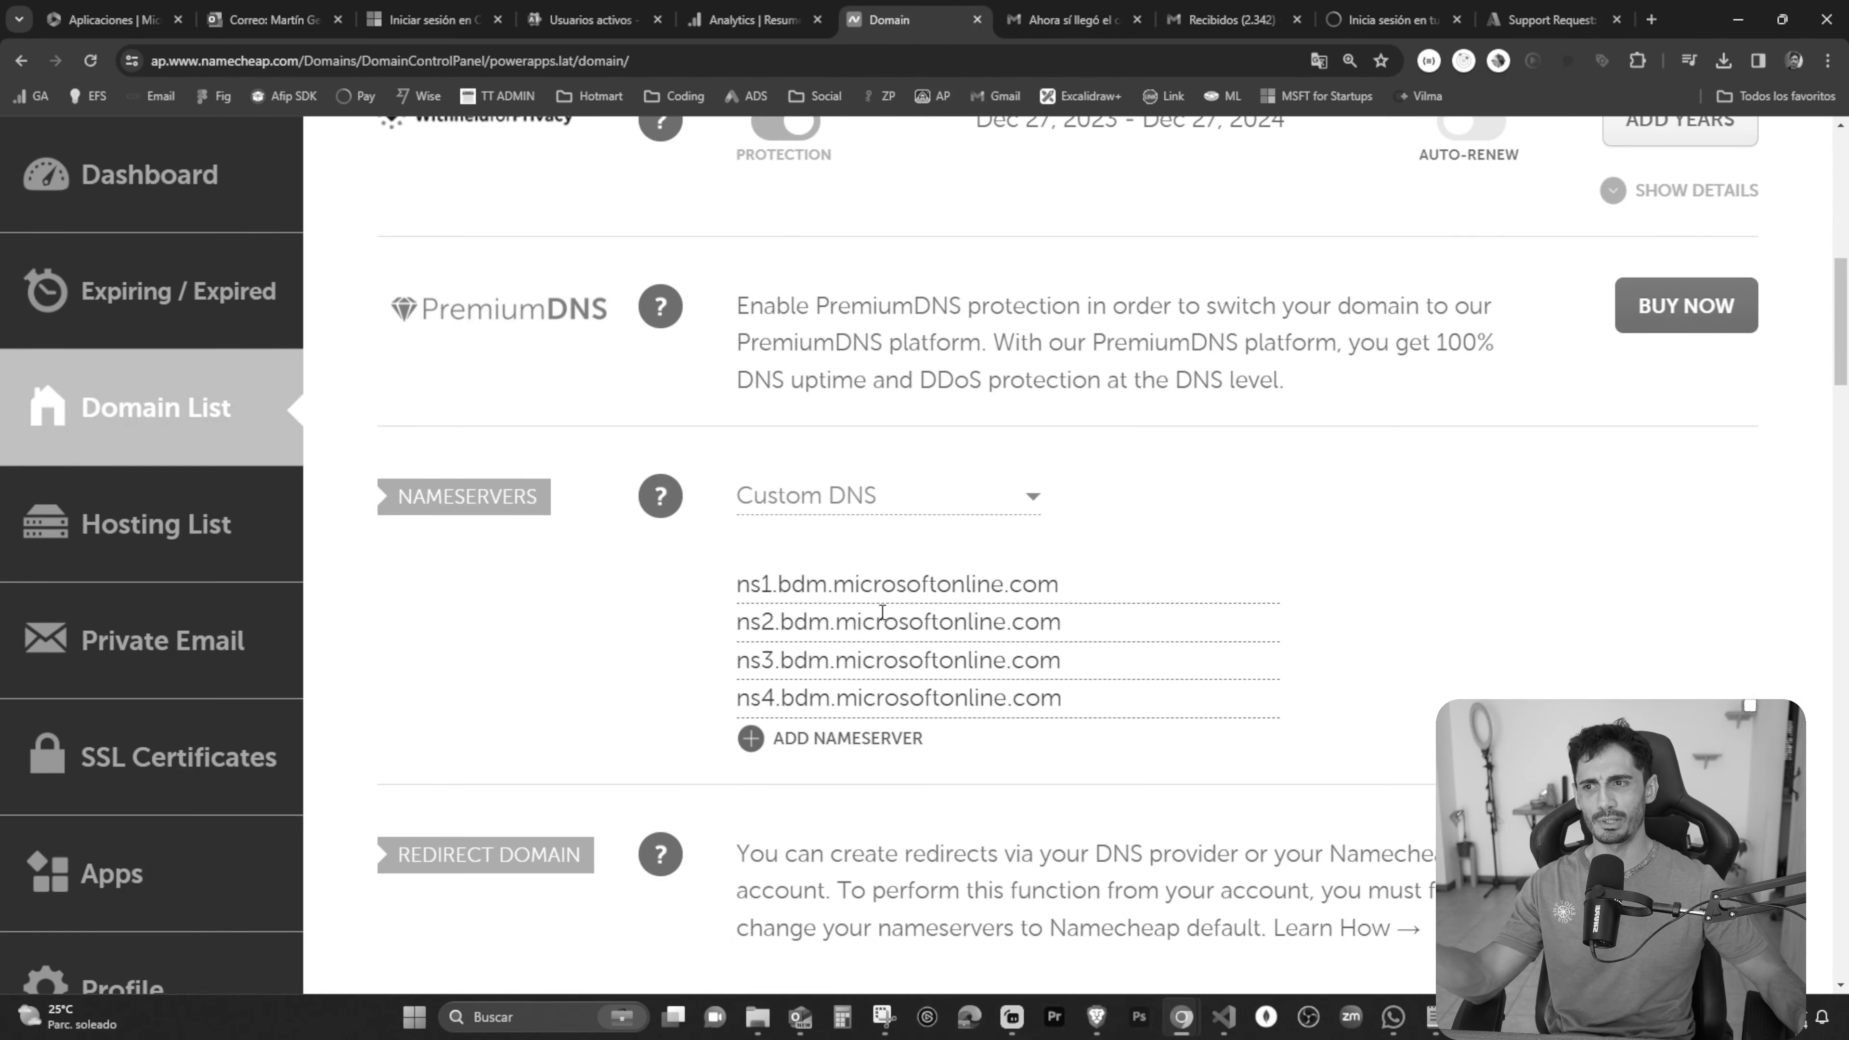
click(270, 20)
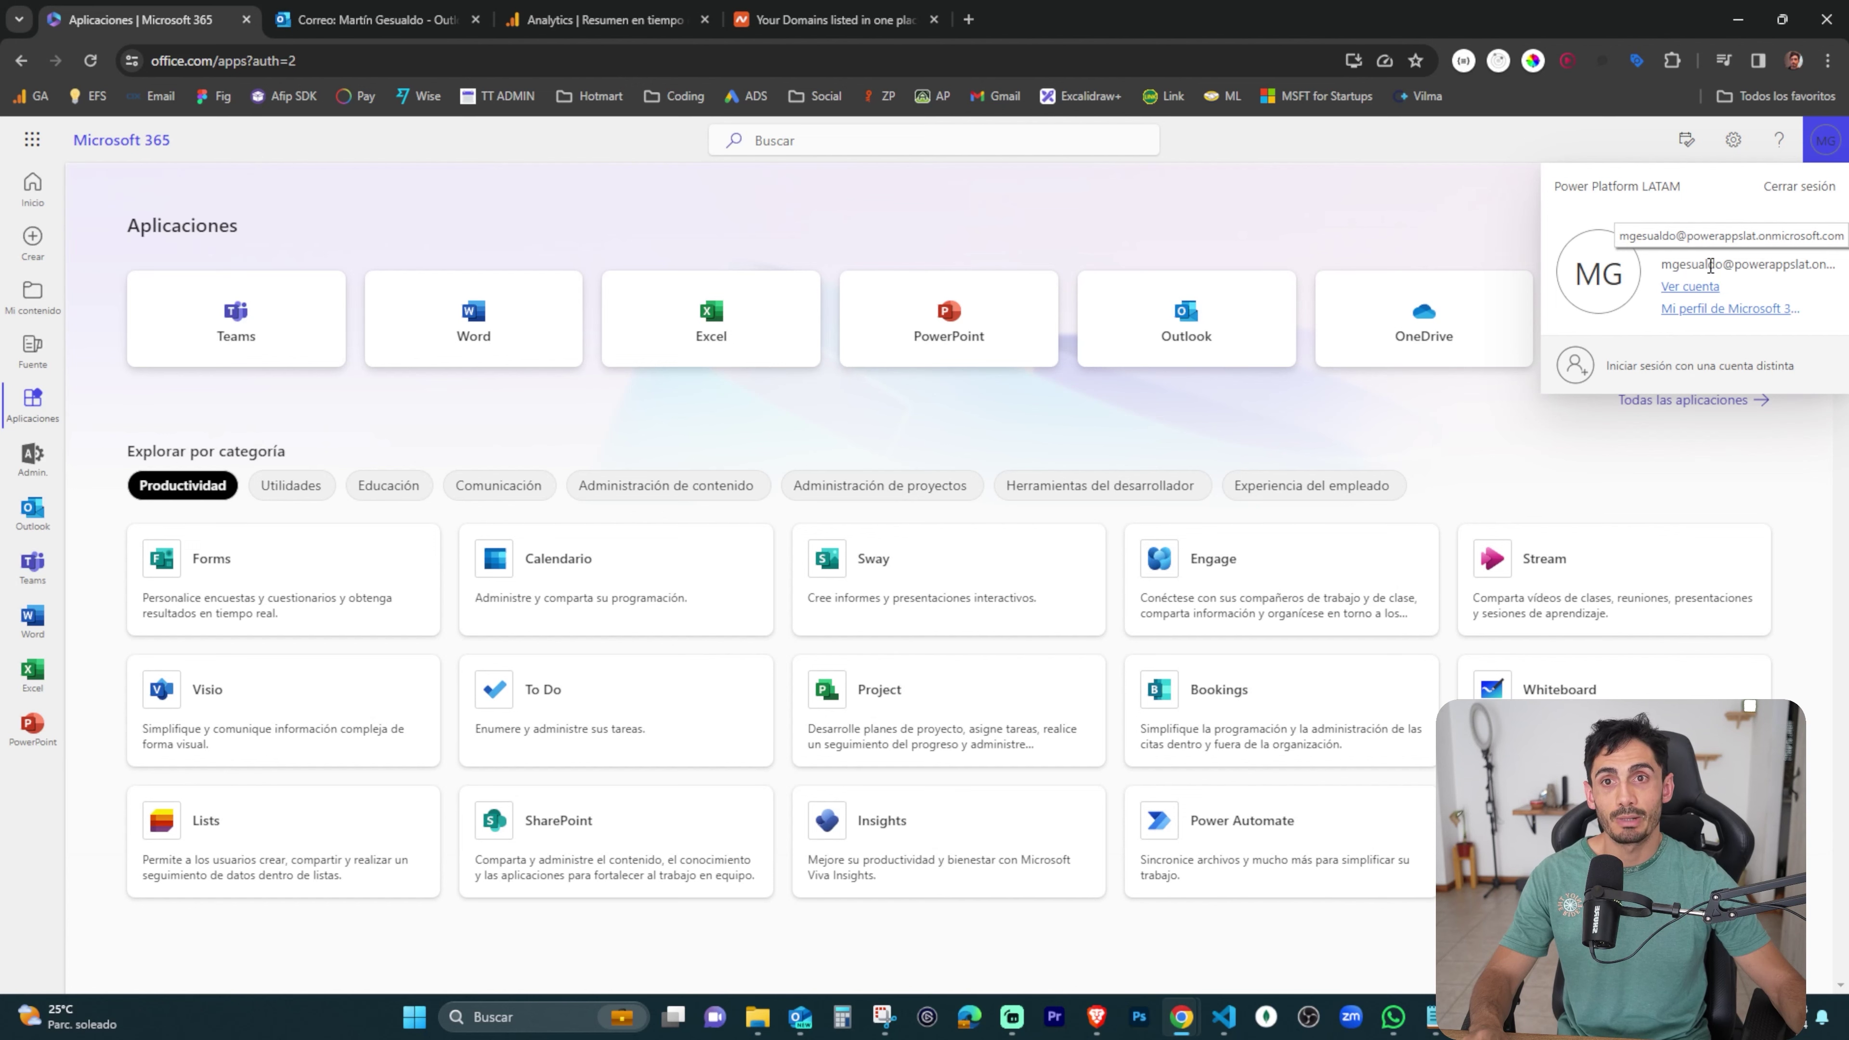
Step: Send a Gmail message with subject 'Prueba' to the copied Microsoft 365 account address
triple_click(1711, 265)
key(ctrl+t)
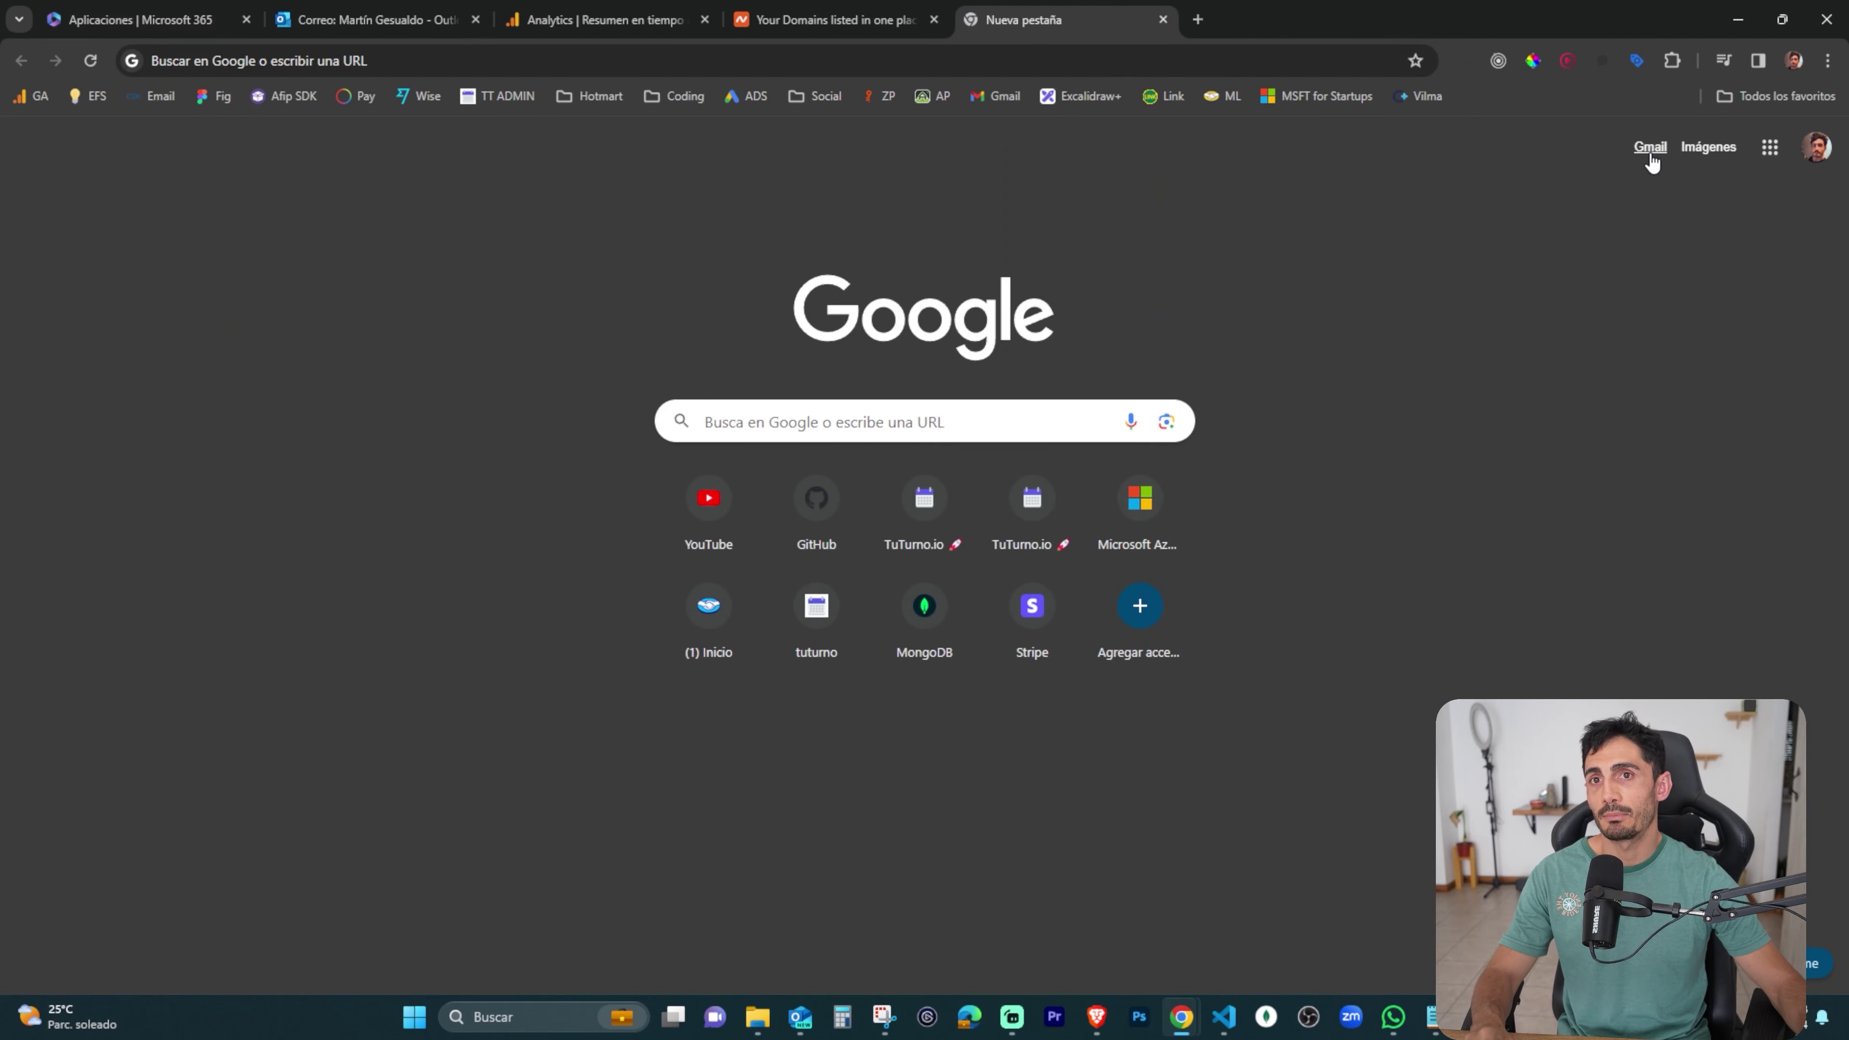
click(1650, 150)
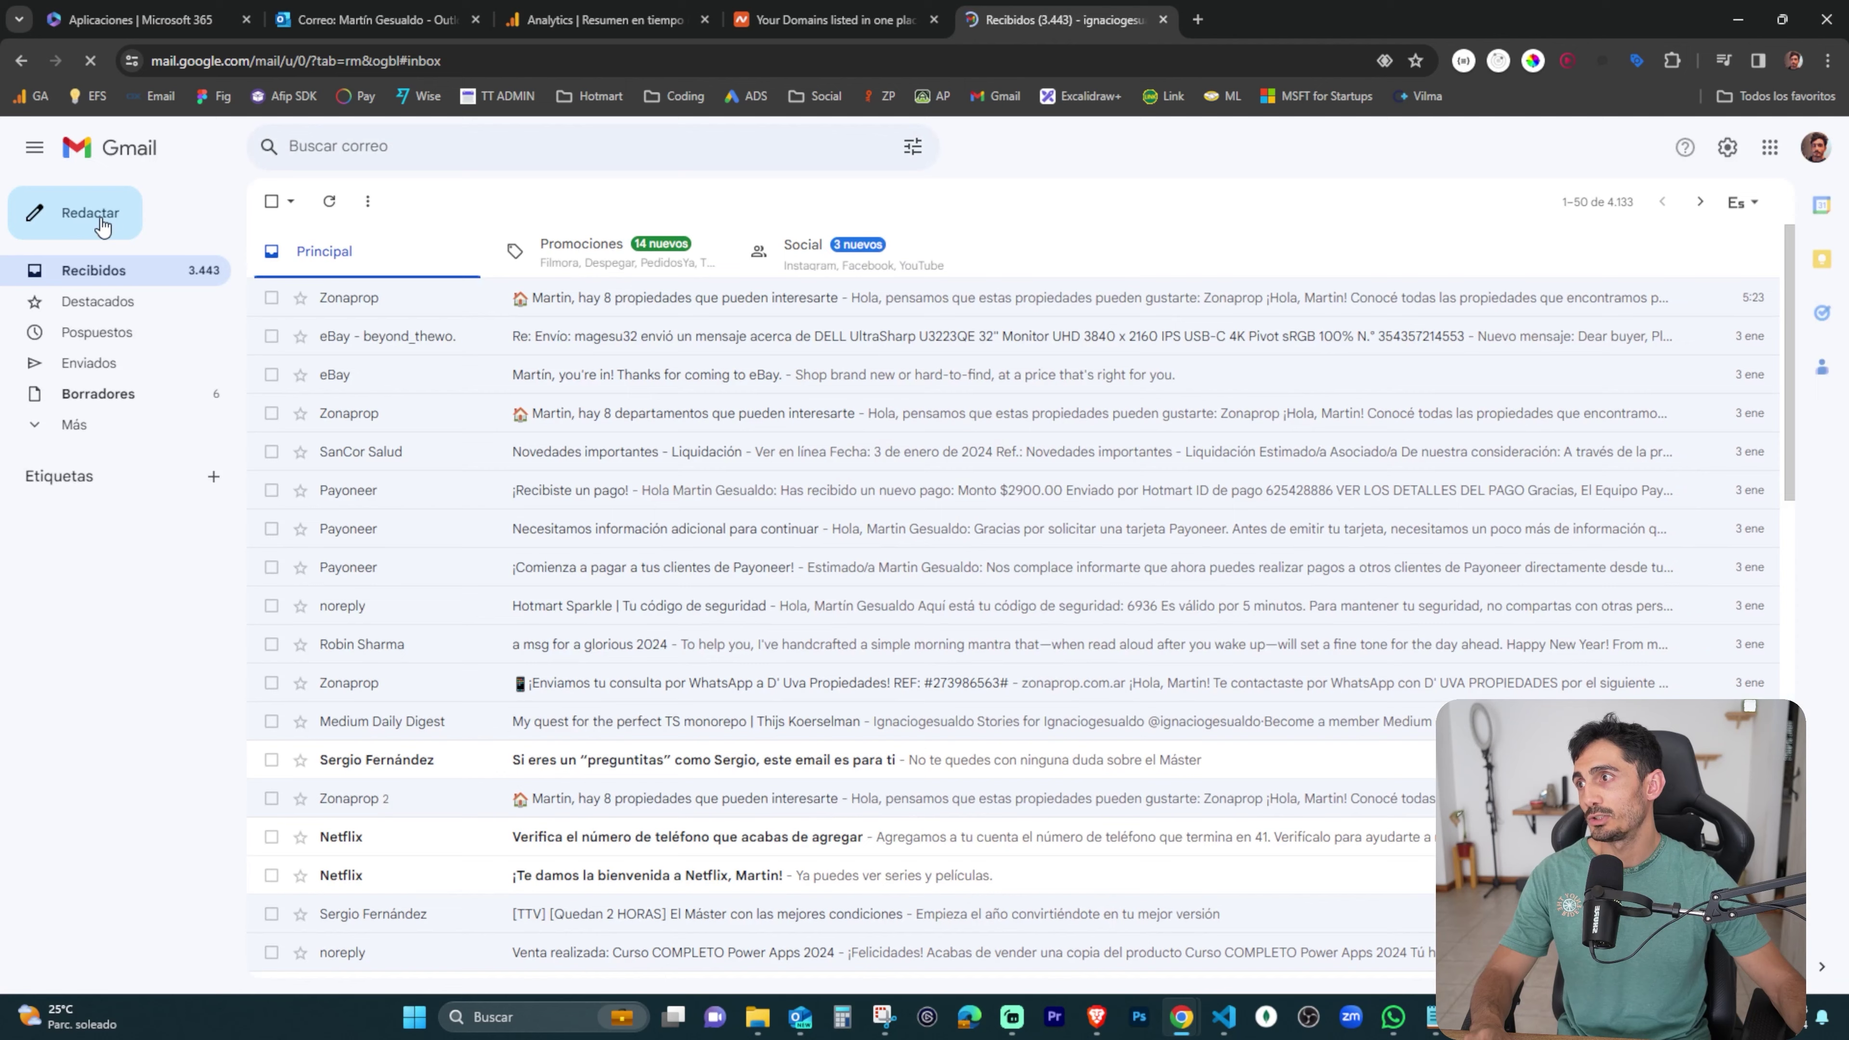
click(73, 212)
key(ctrl+v)
click(312, 250)
text(P)
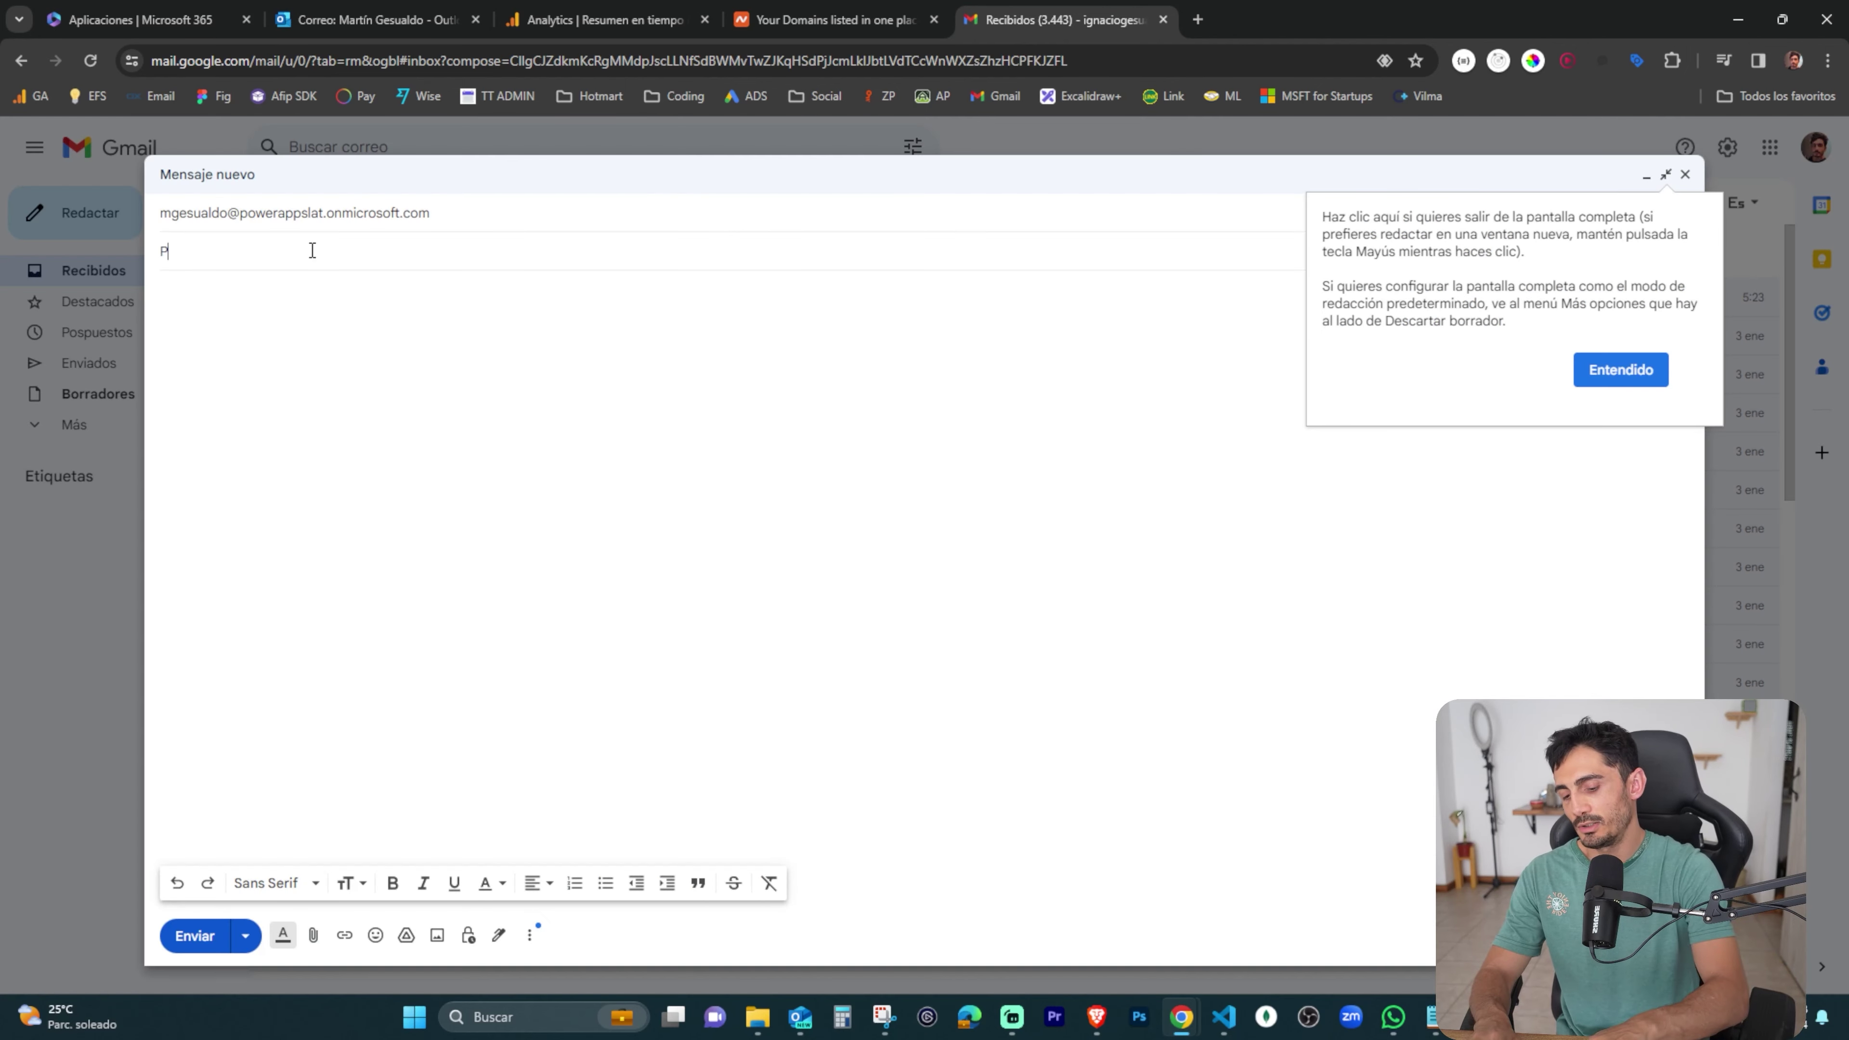
text(rueba)
click(195, 937)
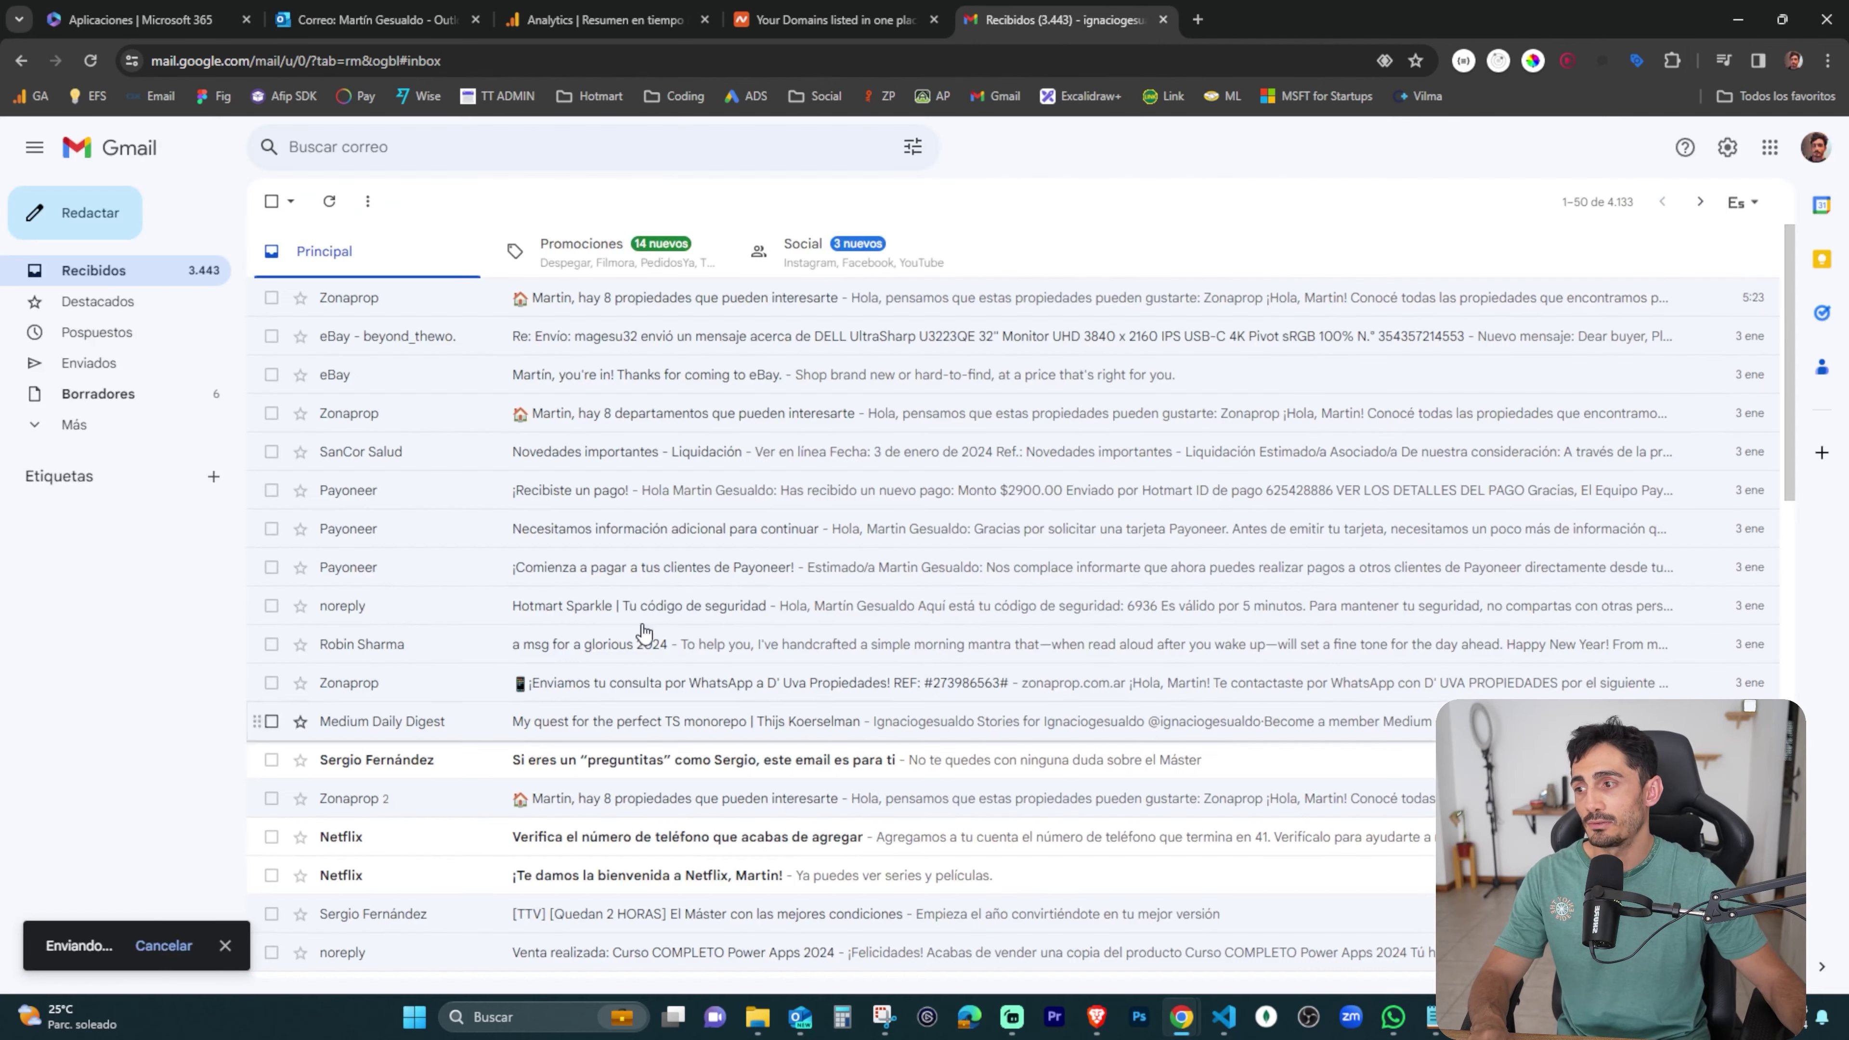
Step: Check the Outlook inbox and sent items, open the arrived 'Prueba' email, then view Namecheap's domain list
click(371, 19)
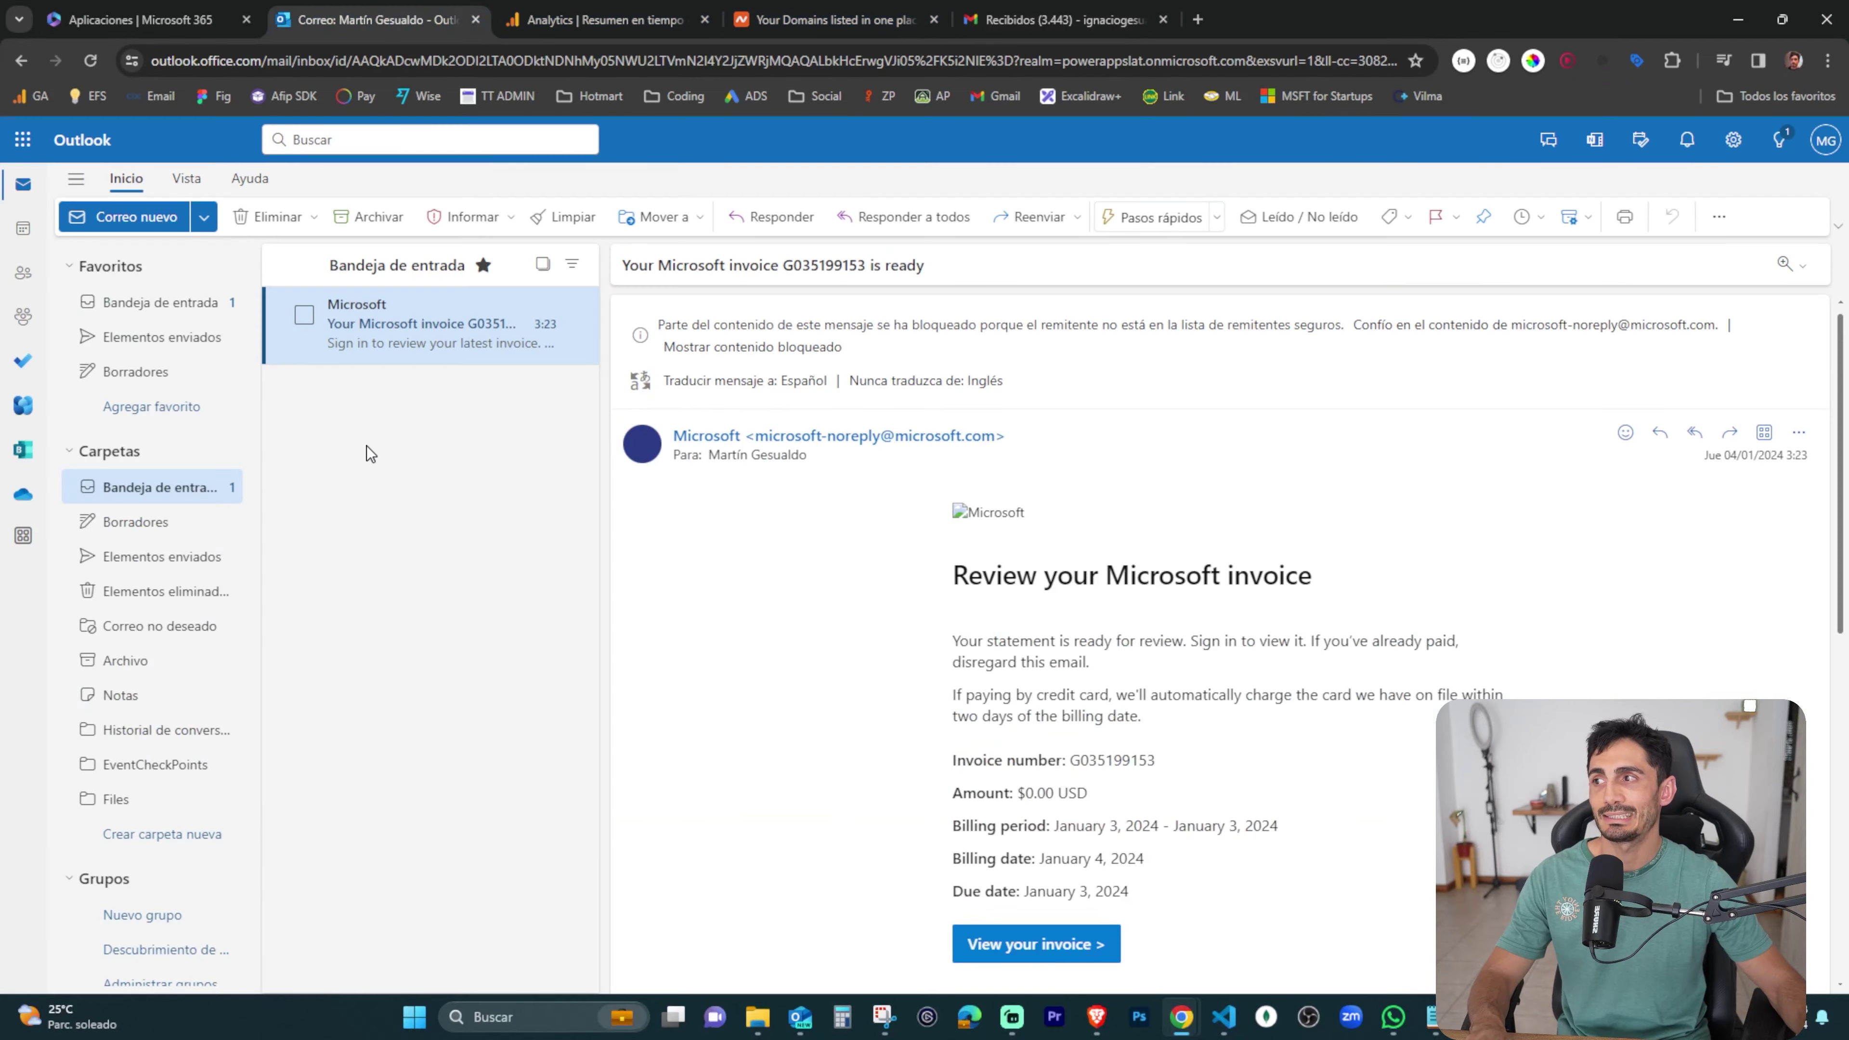
click(161, 301)
click(388, 327)
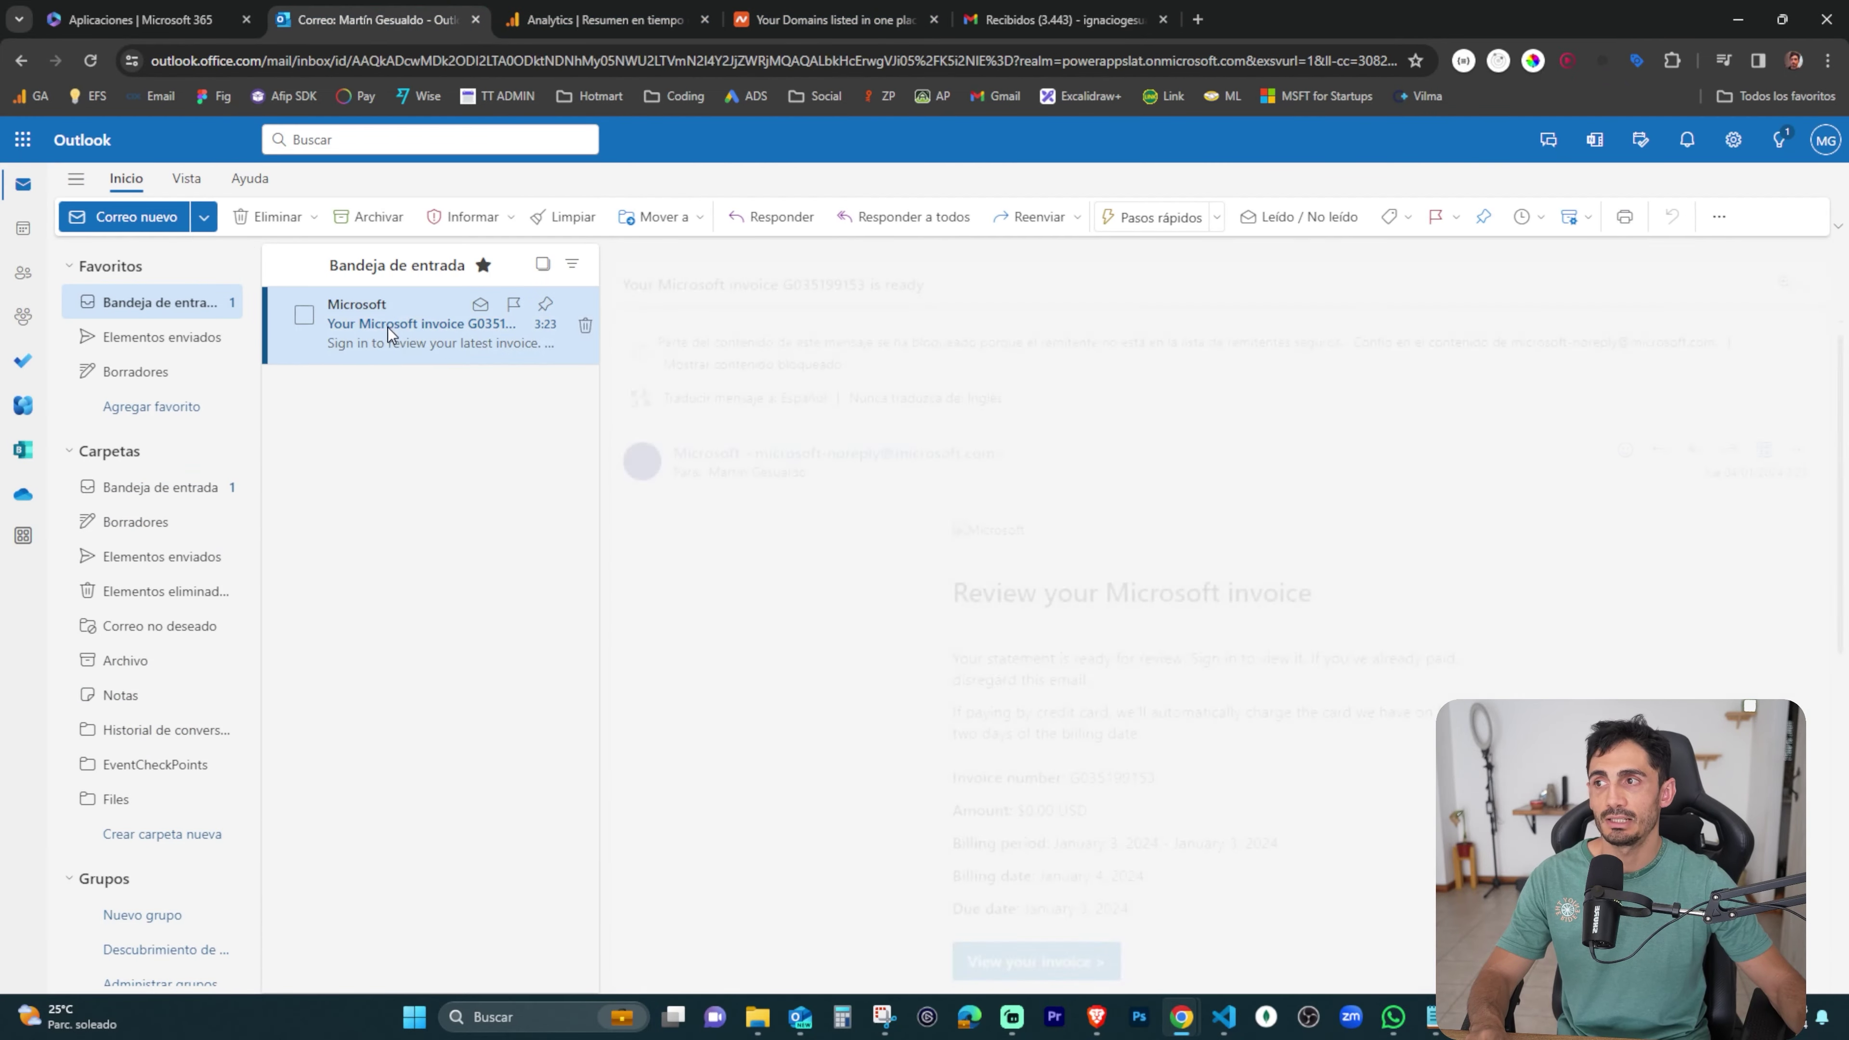
scroll(1149, 595, down, 1)
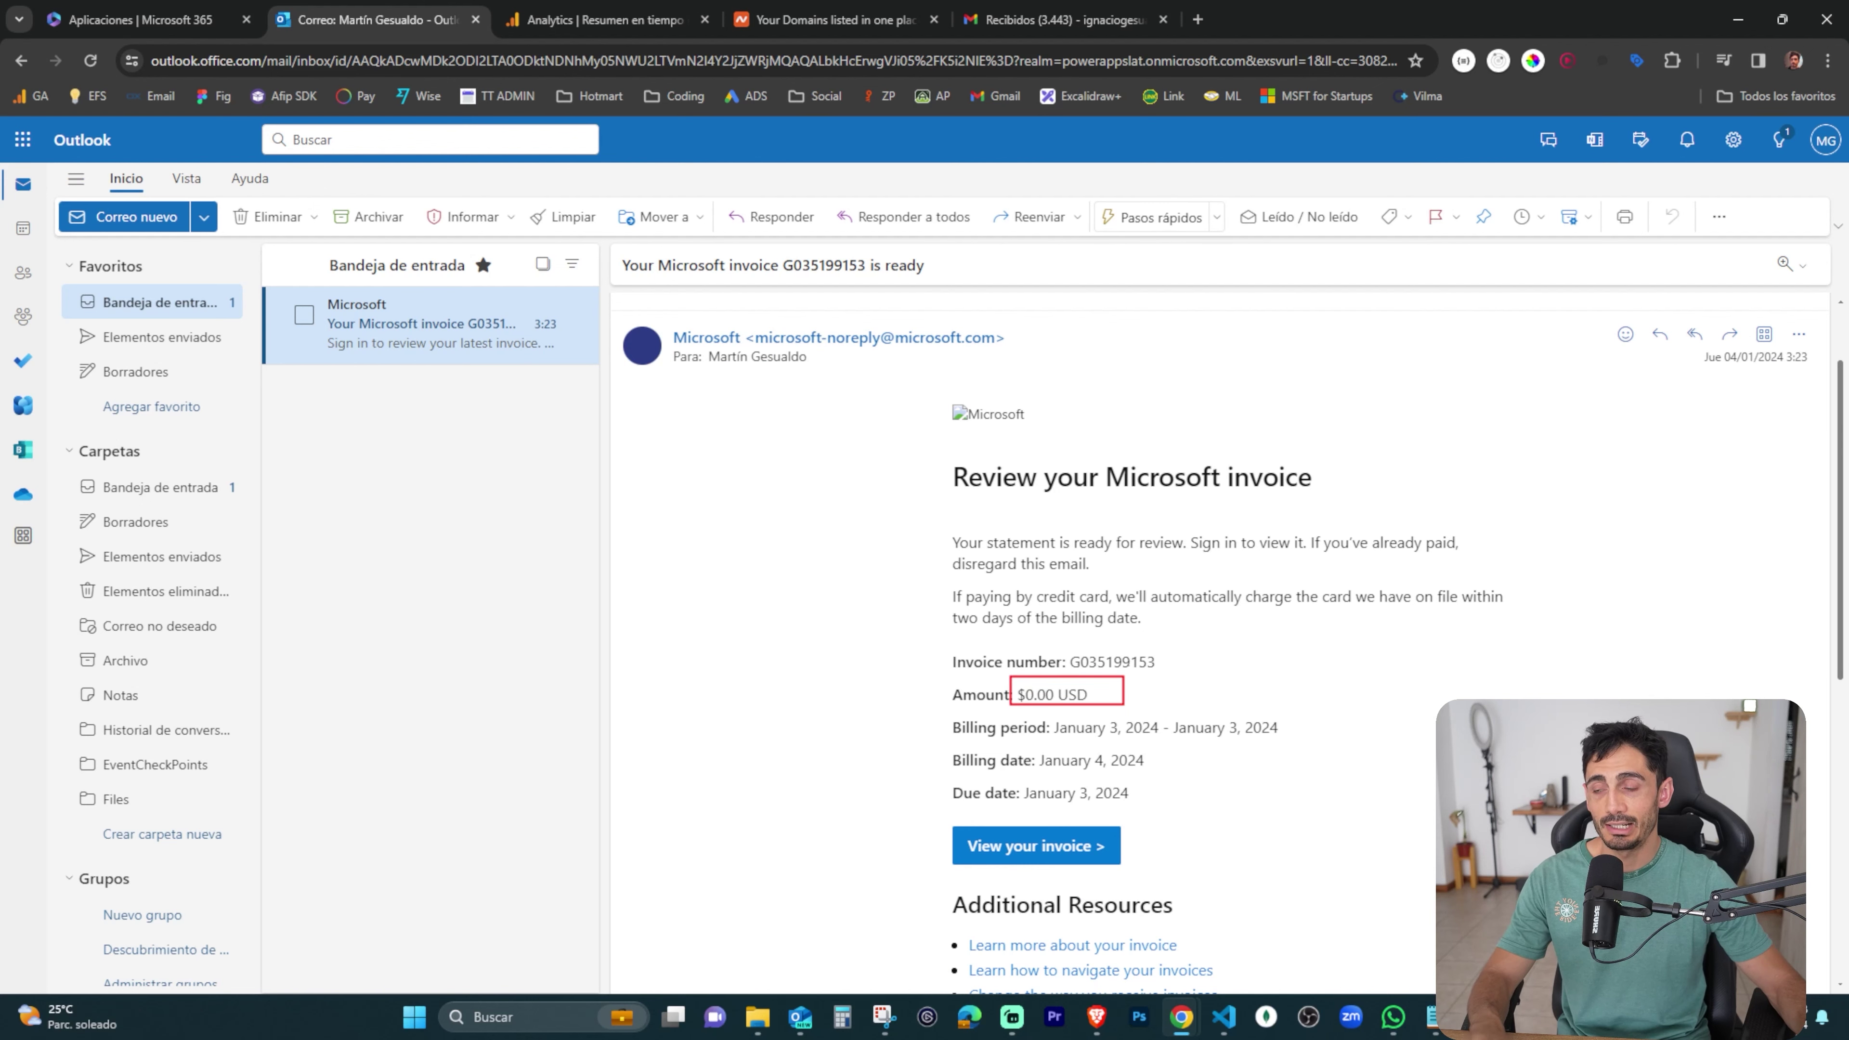
click(161, 337)
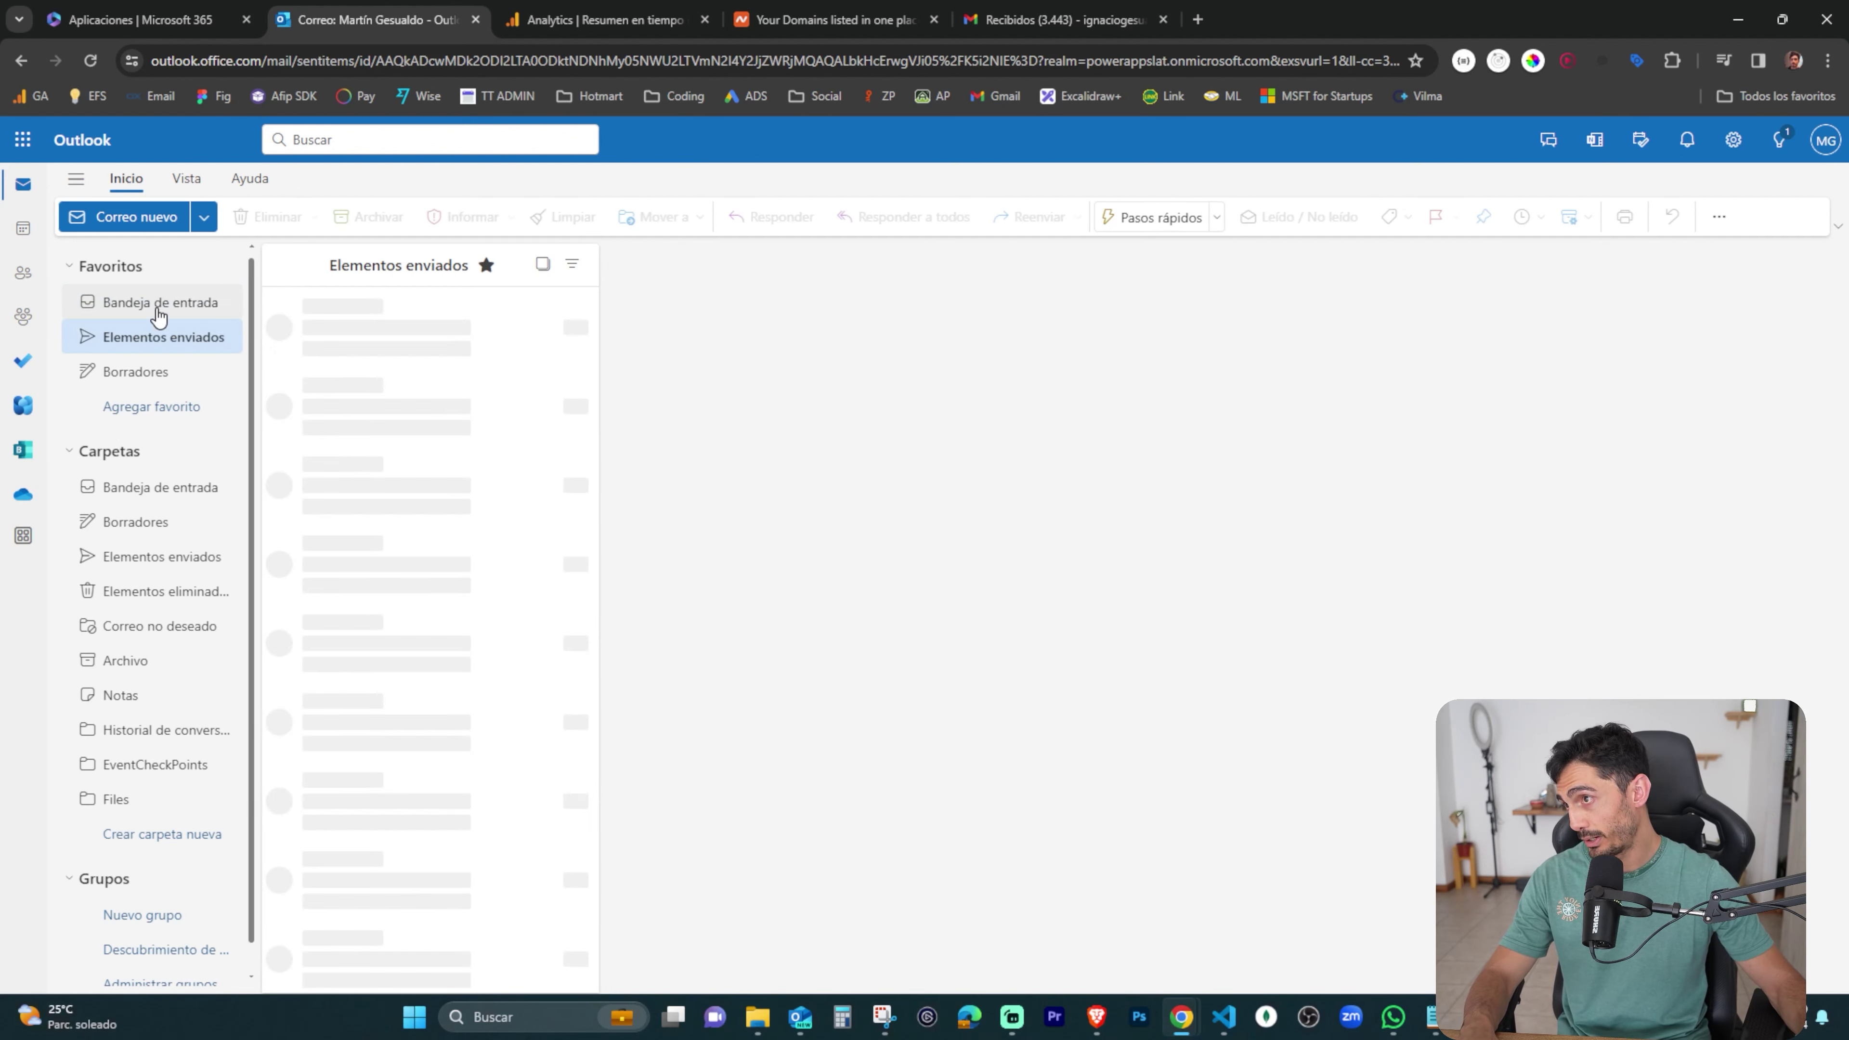
click(157, 302)
click(418, 329)
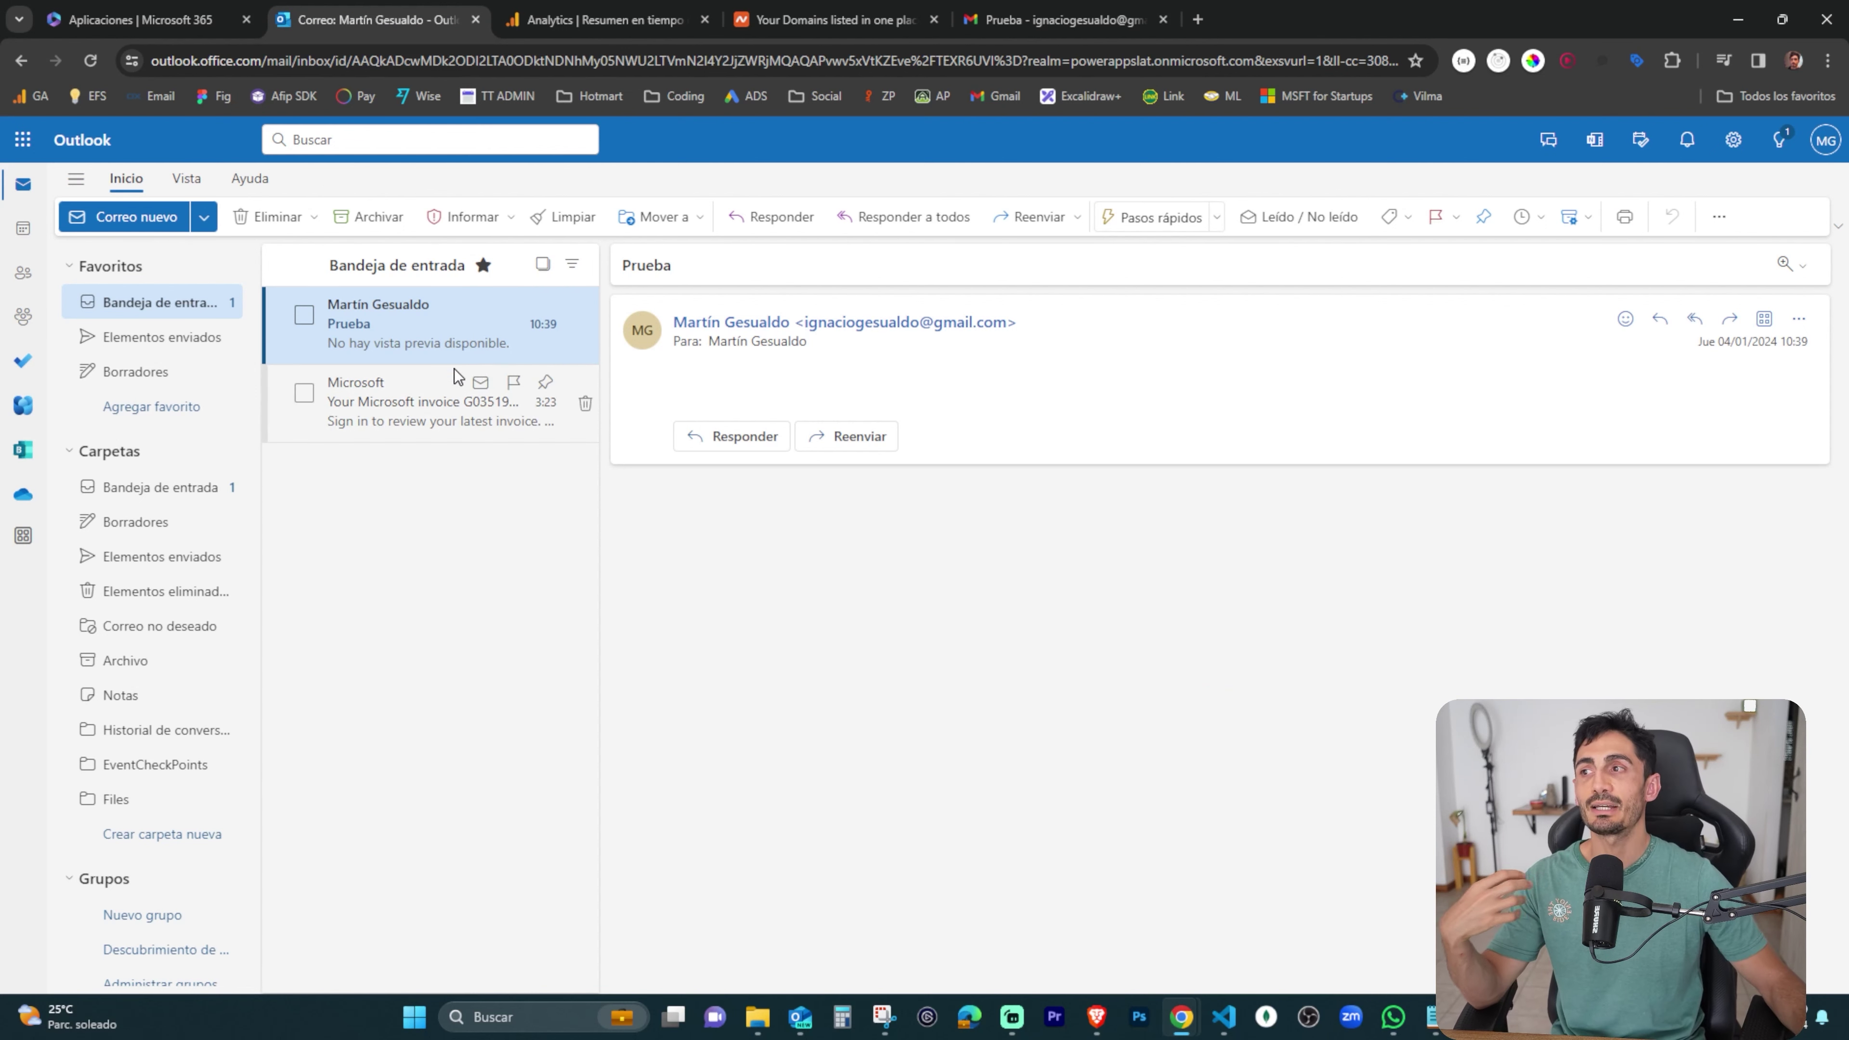
mouse_move(434, 324)
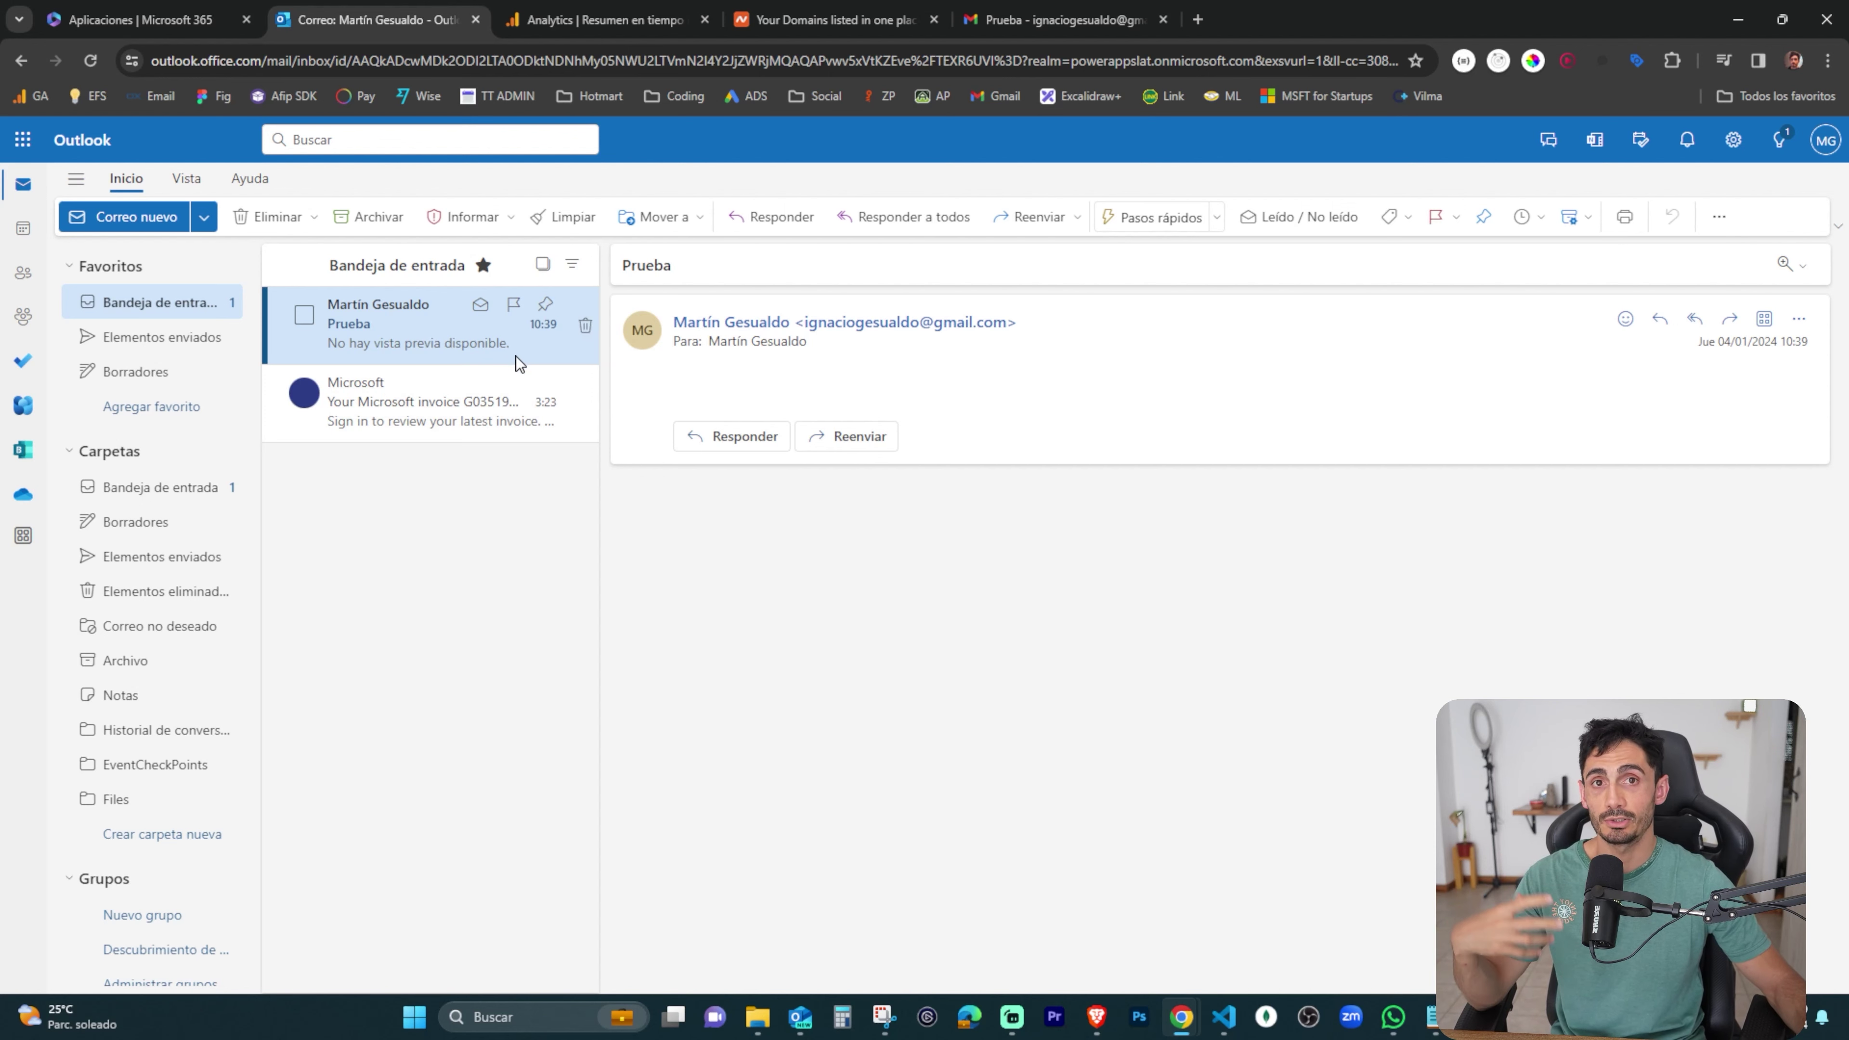
click(782, 22)
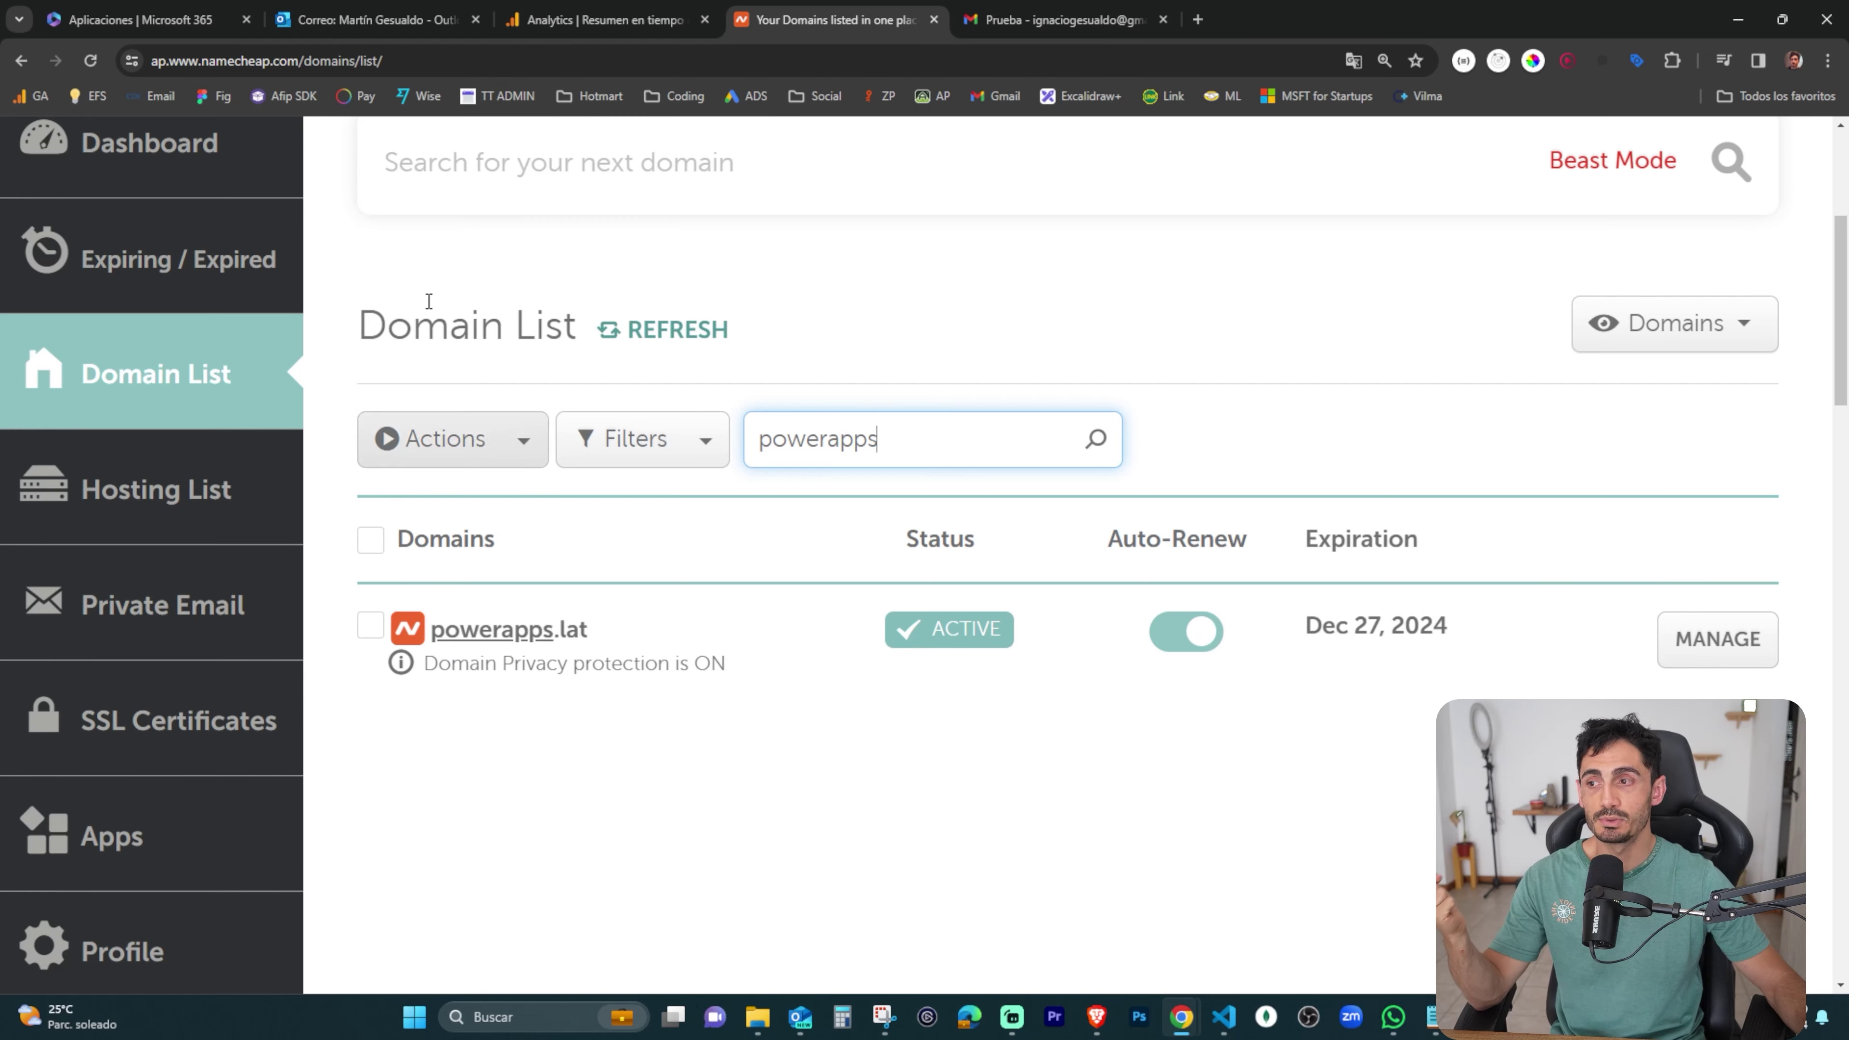
Step: Go from Microsoft 365 apps to Admin center Configuración > Dominios and choose Agregar dominio
click(146, 20)
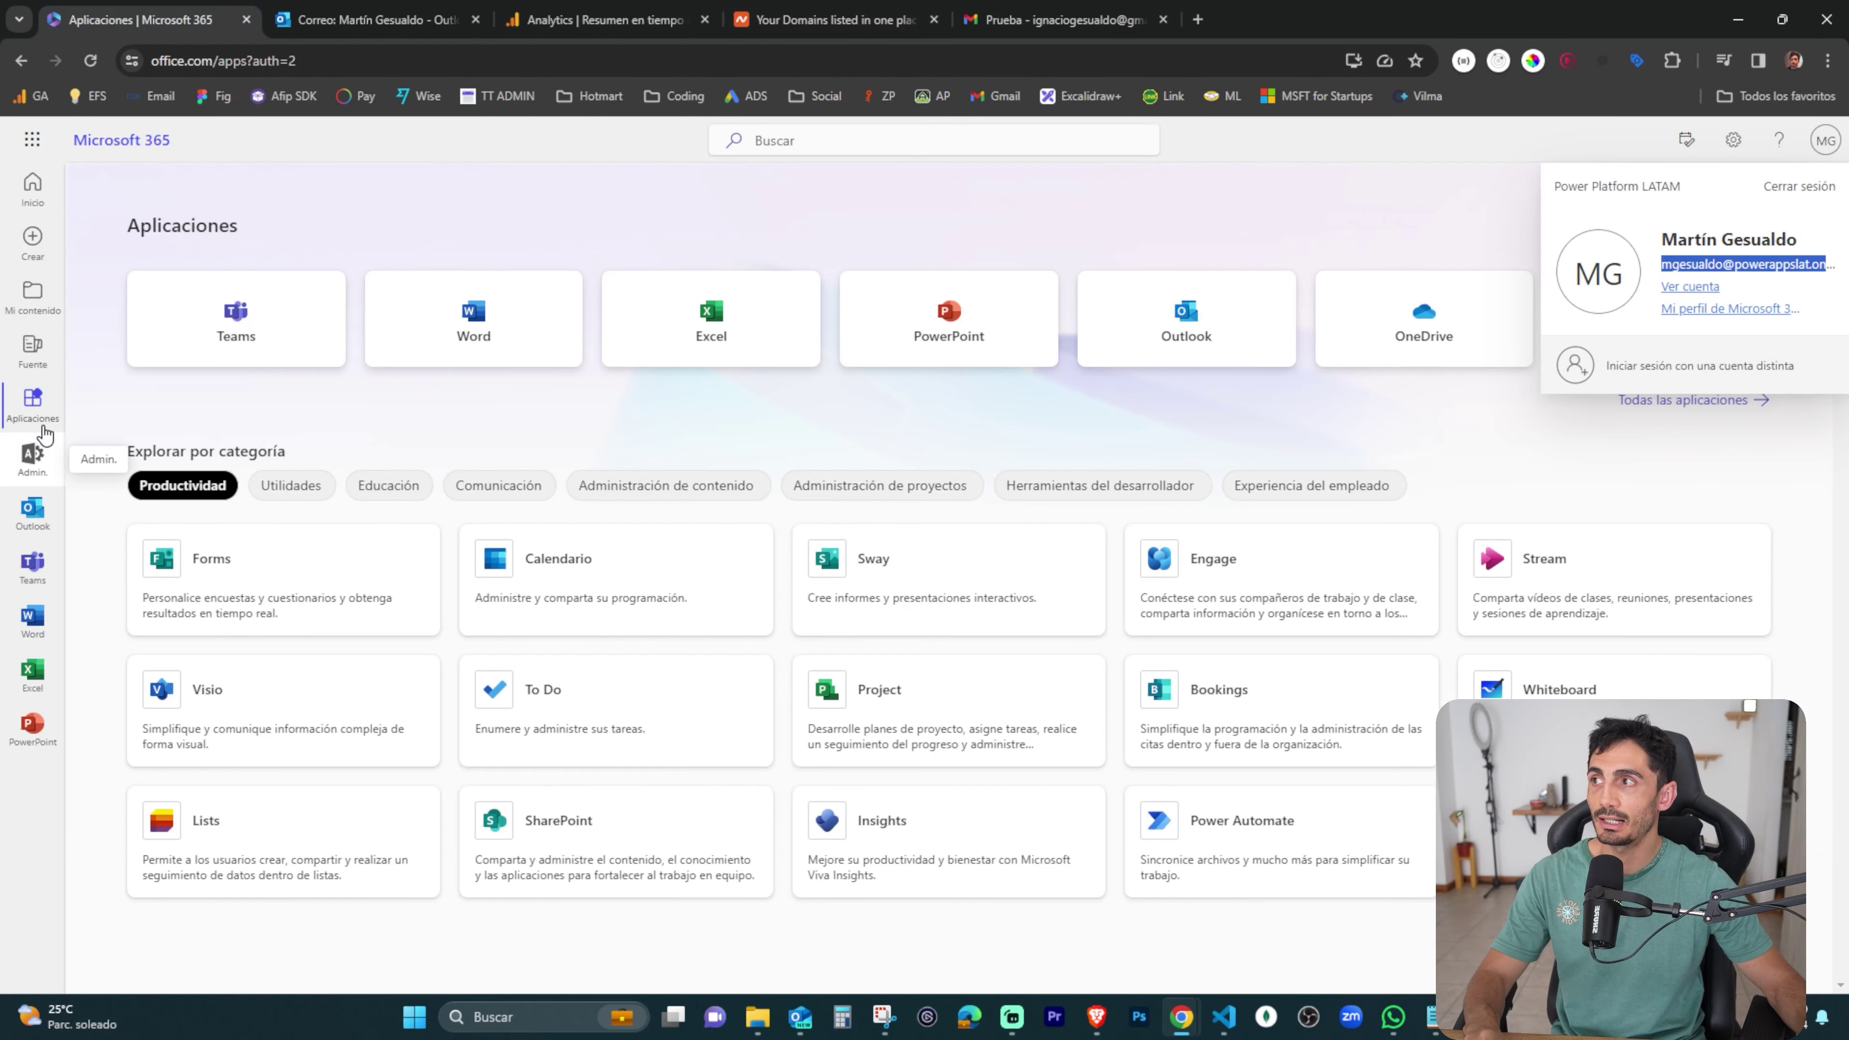
click(40, 462)
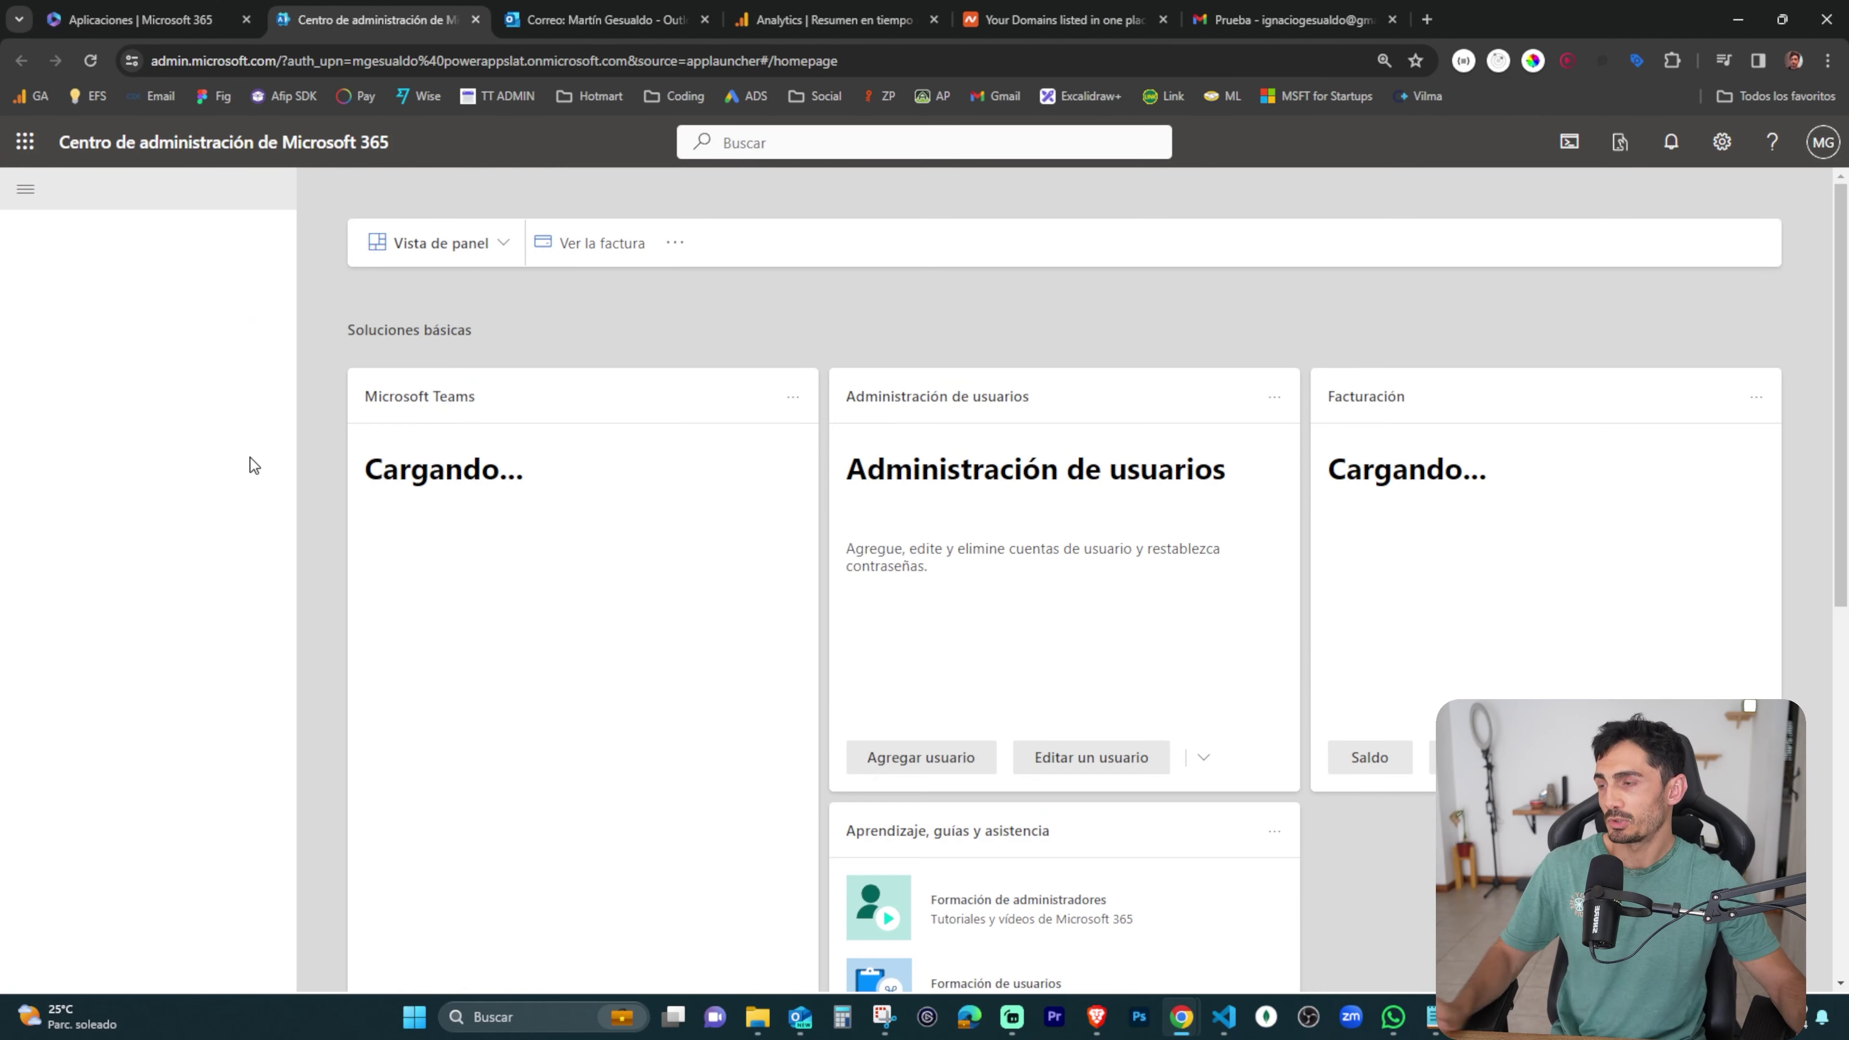
click(106, 461)
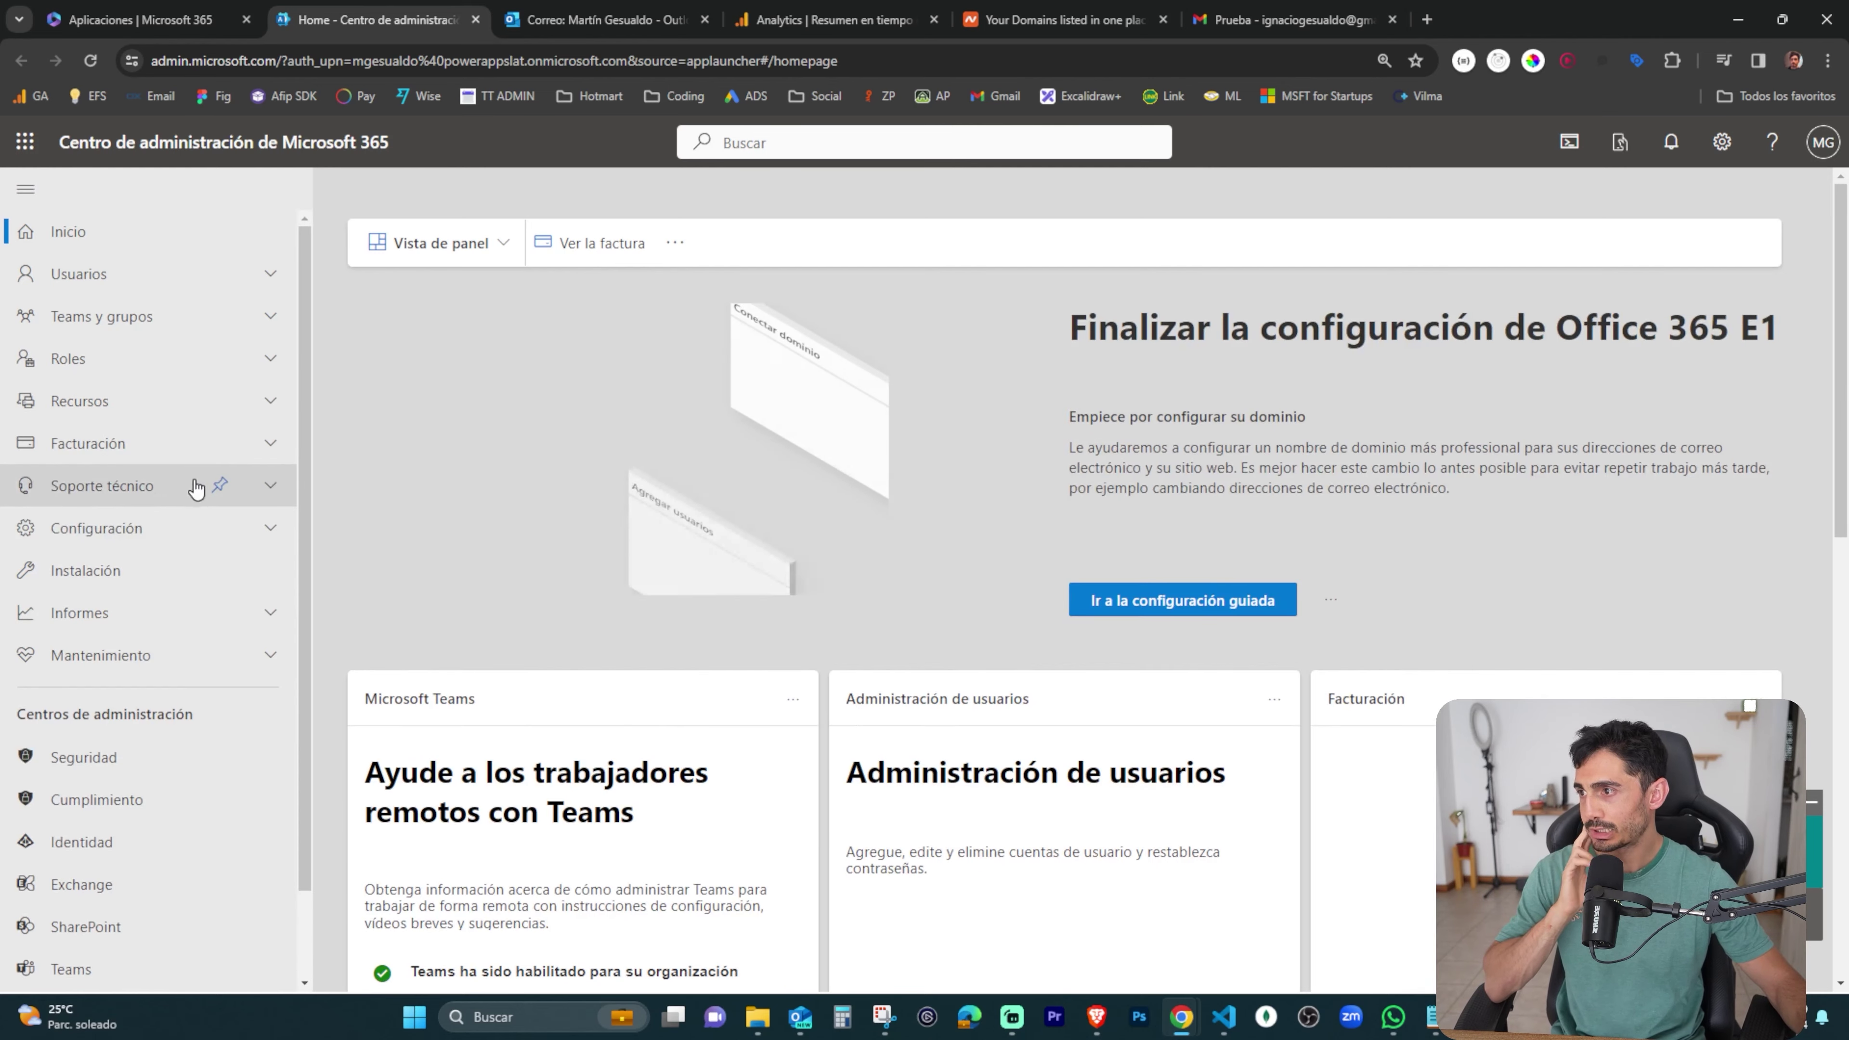
click(128, 529)
click(143, 566)
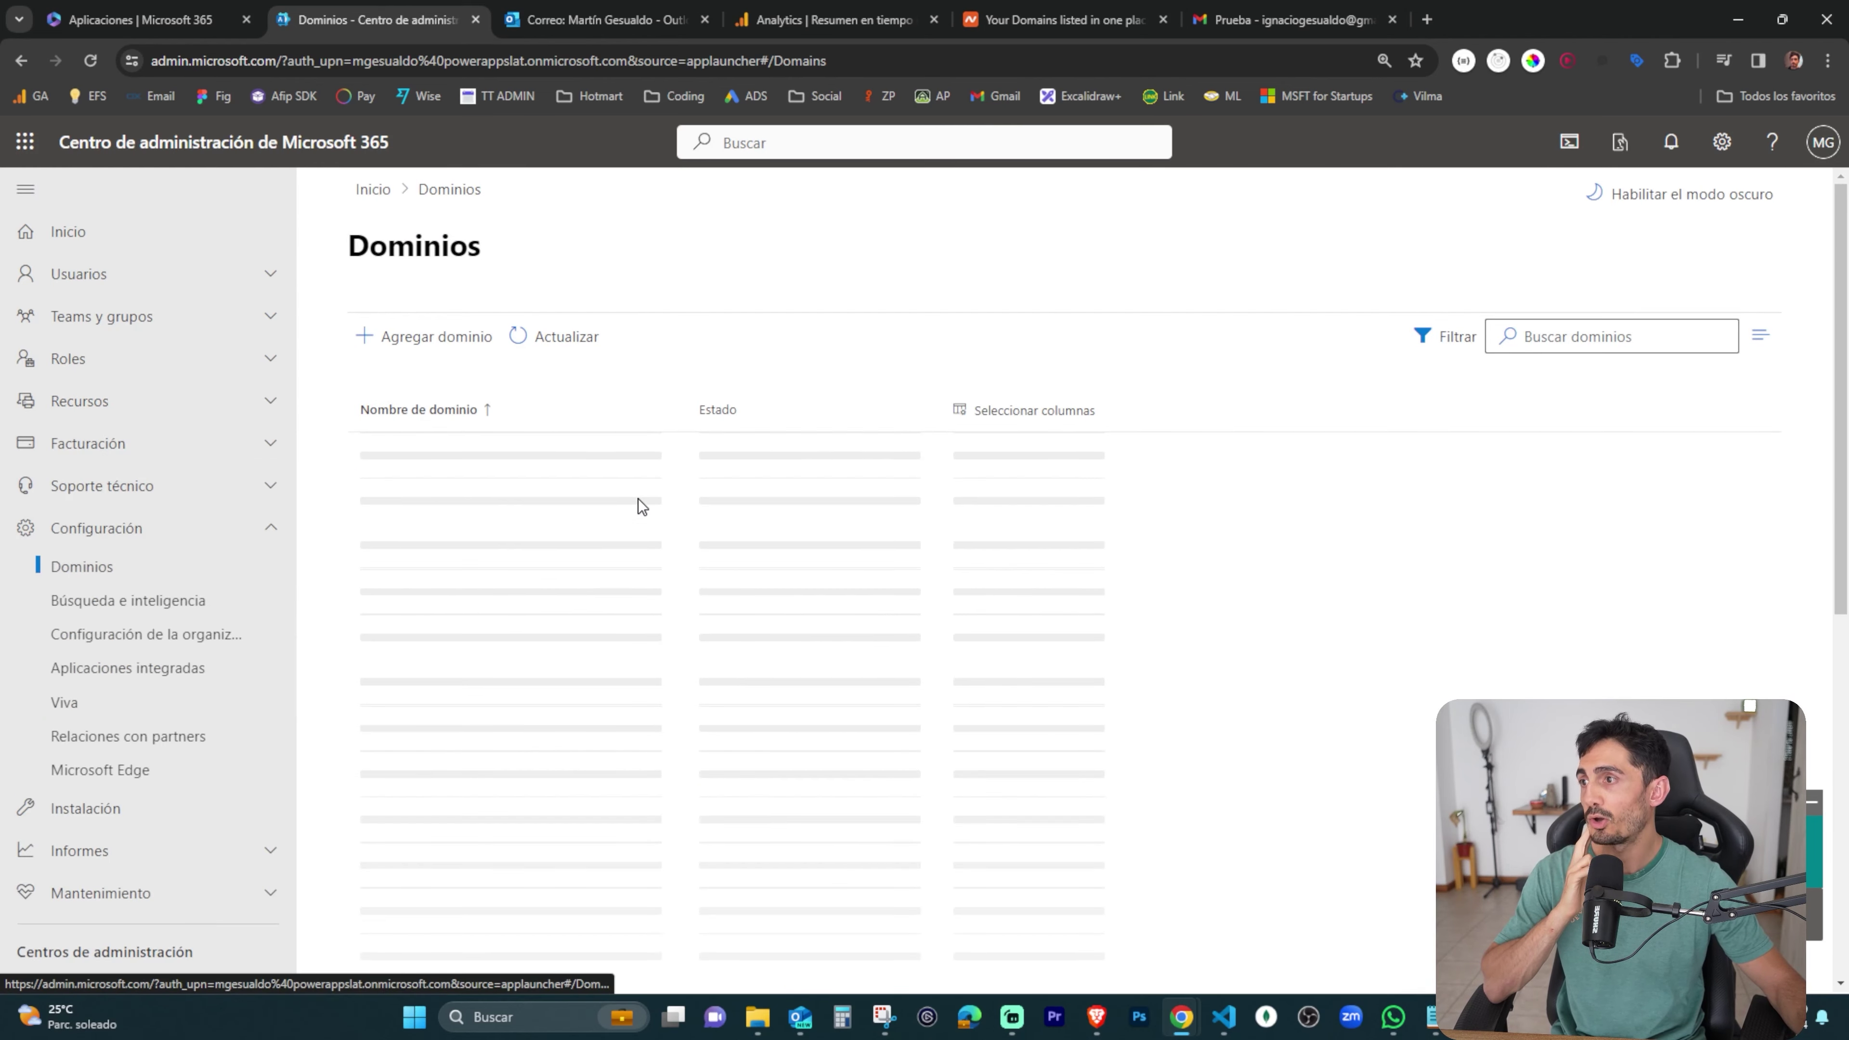
click(441, 340)
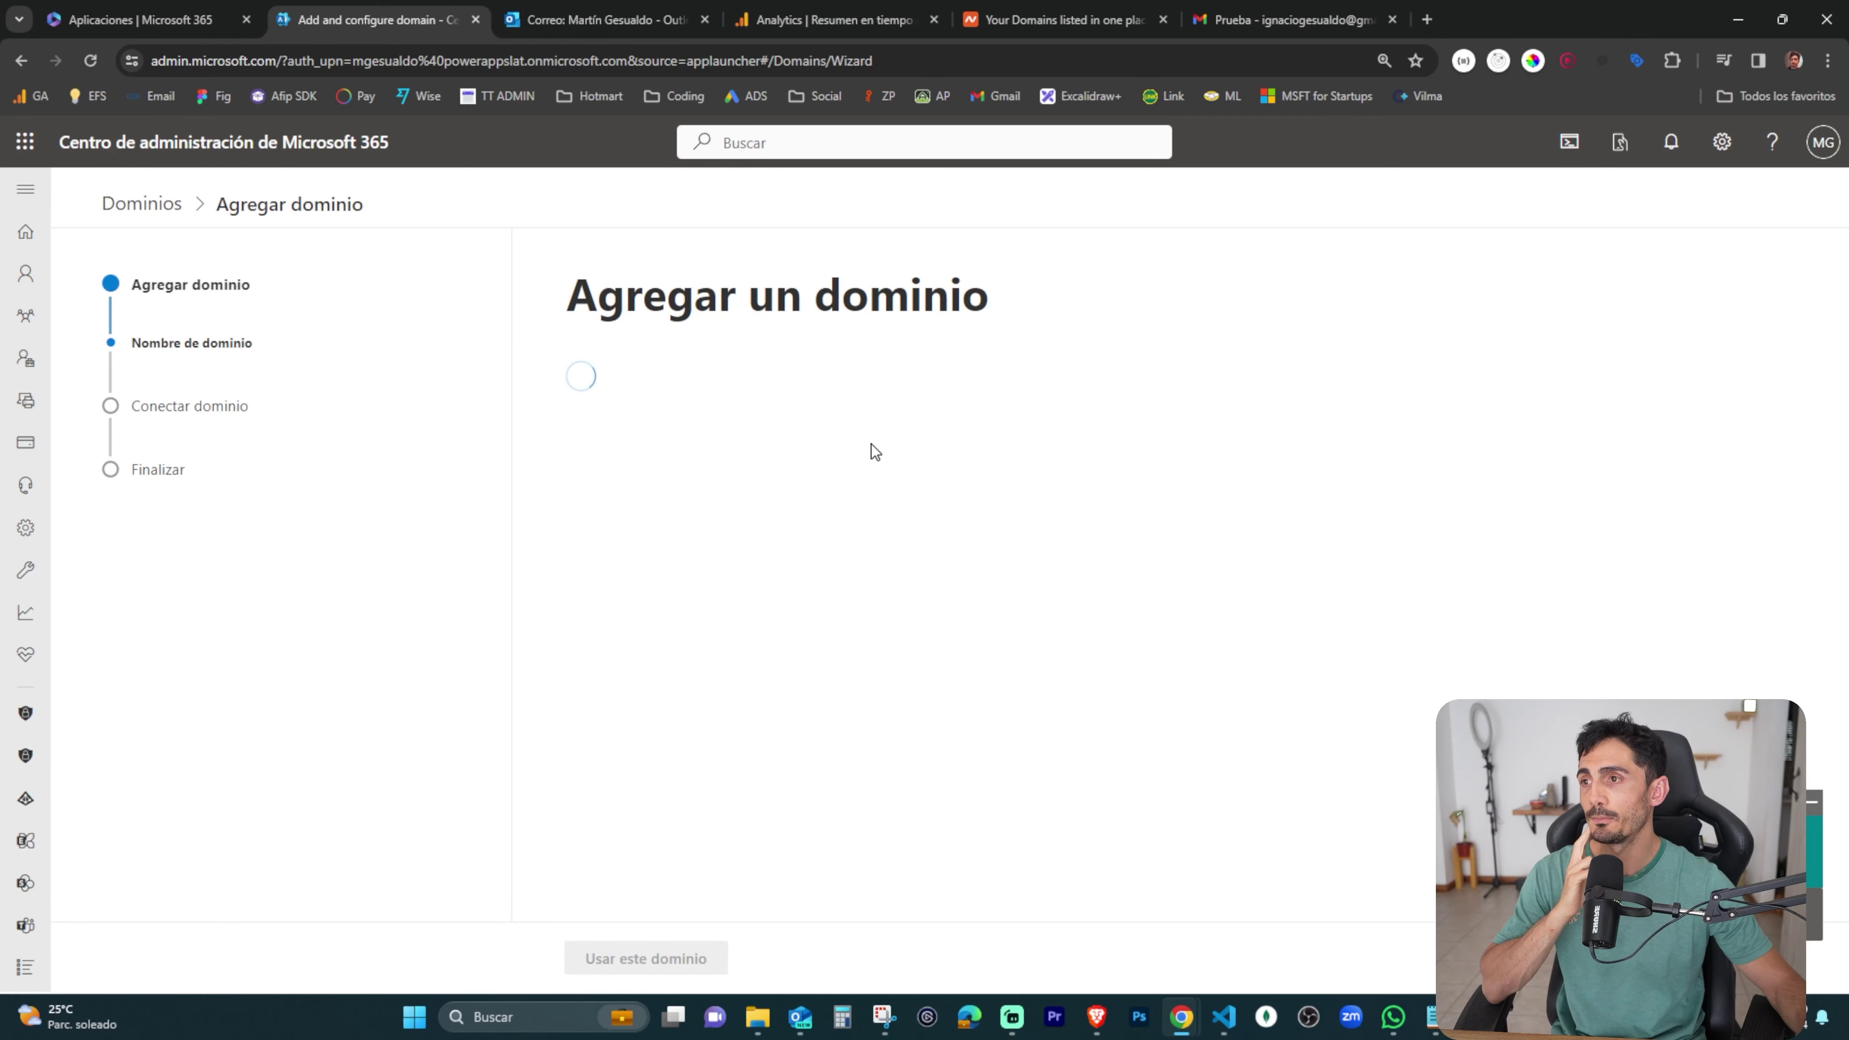
Step: Enter 'powerapps.lat' as the domain name, correcting the typo, and choose Usar este dominio
text(powerapps)
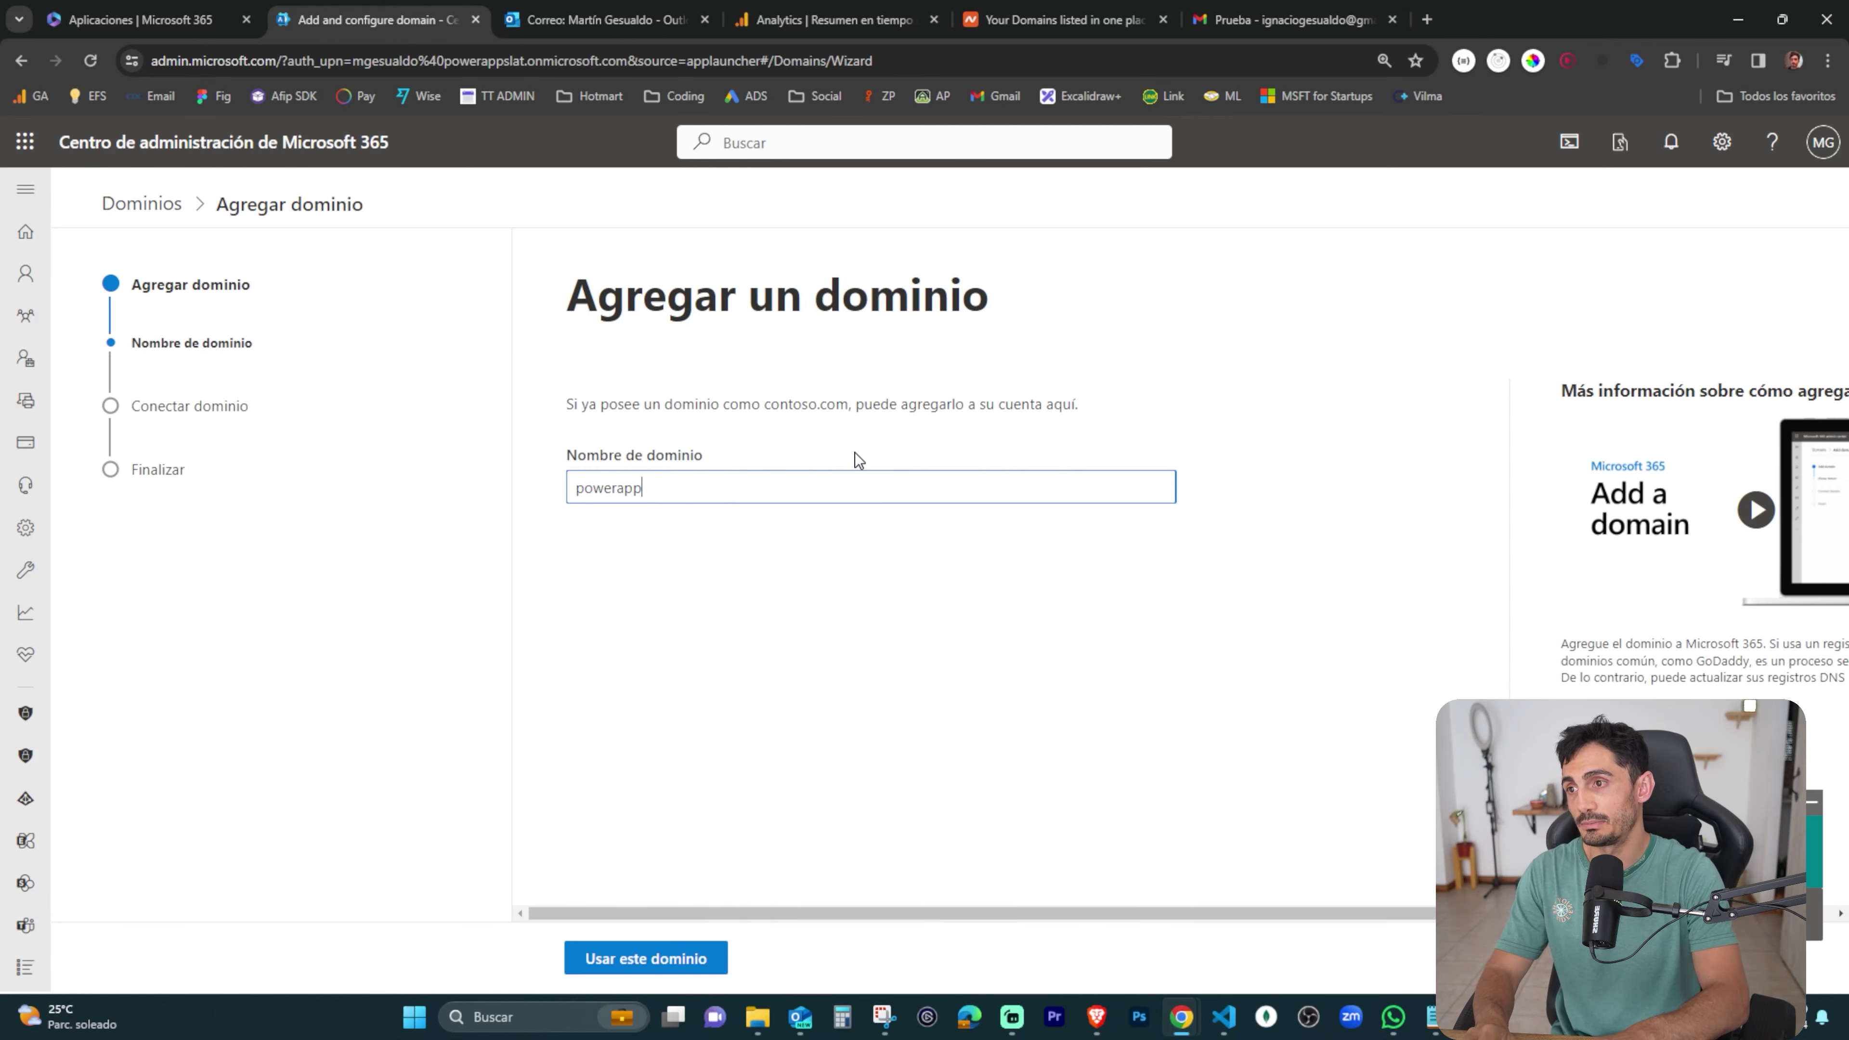
text(.layt)
key(BackSpace)
key(BackSpace)
text(t)
click(965, 547)
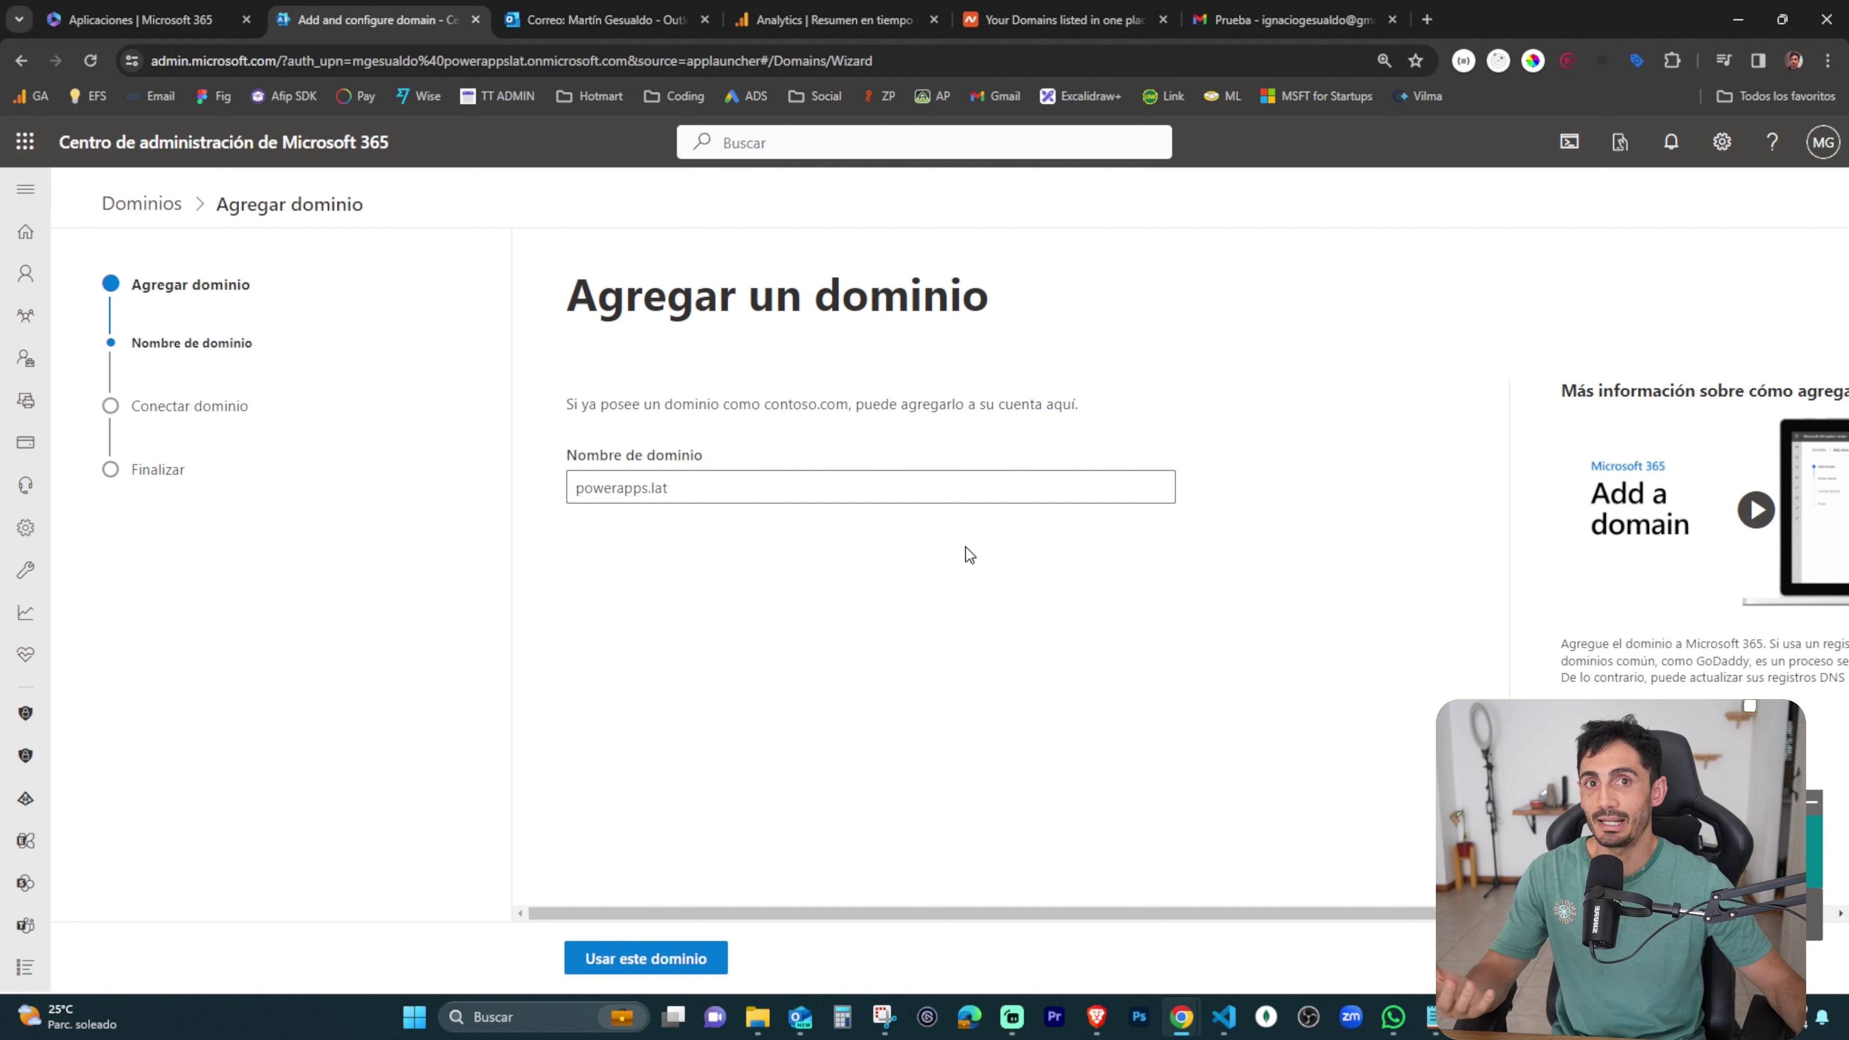
click(650, 959)
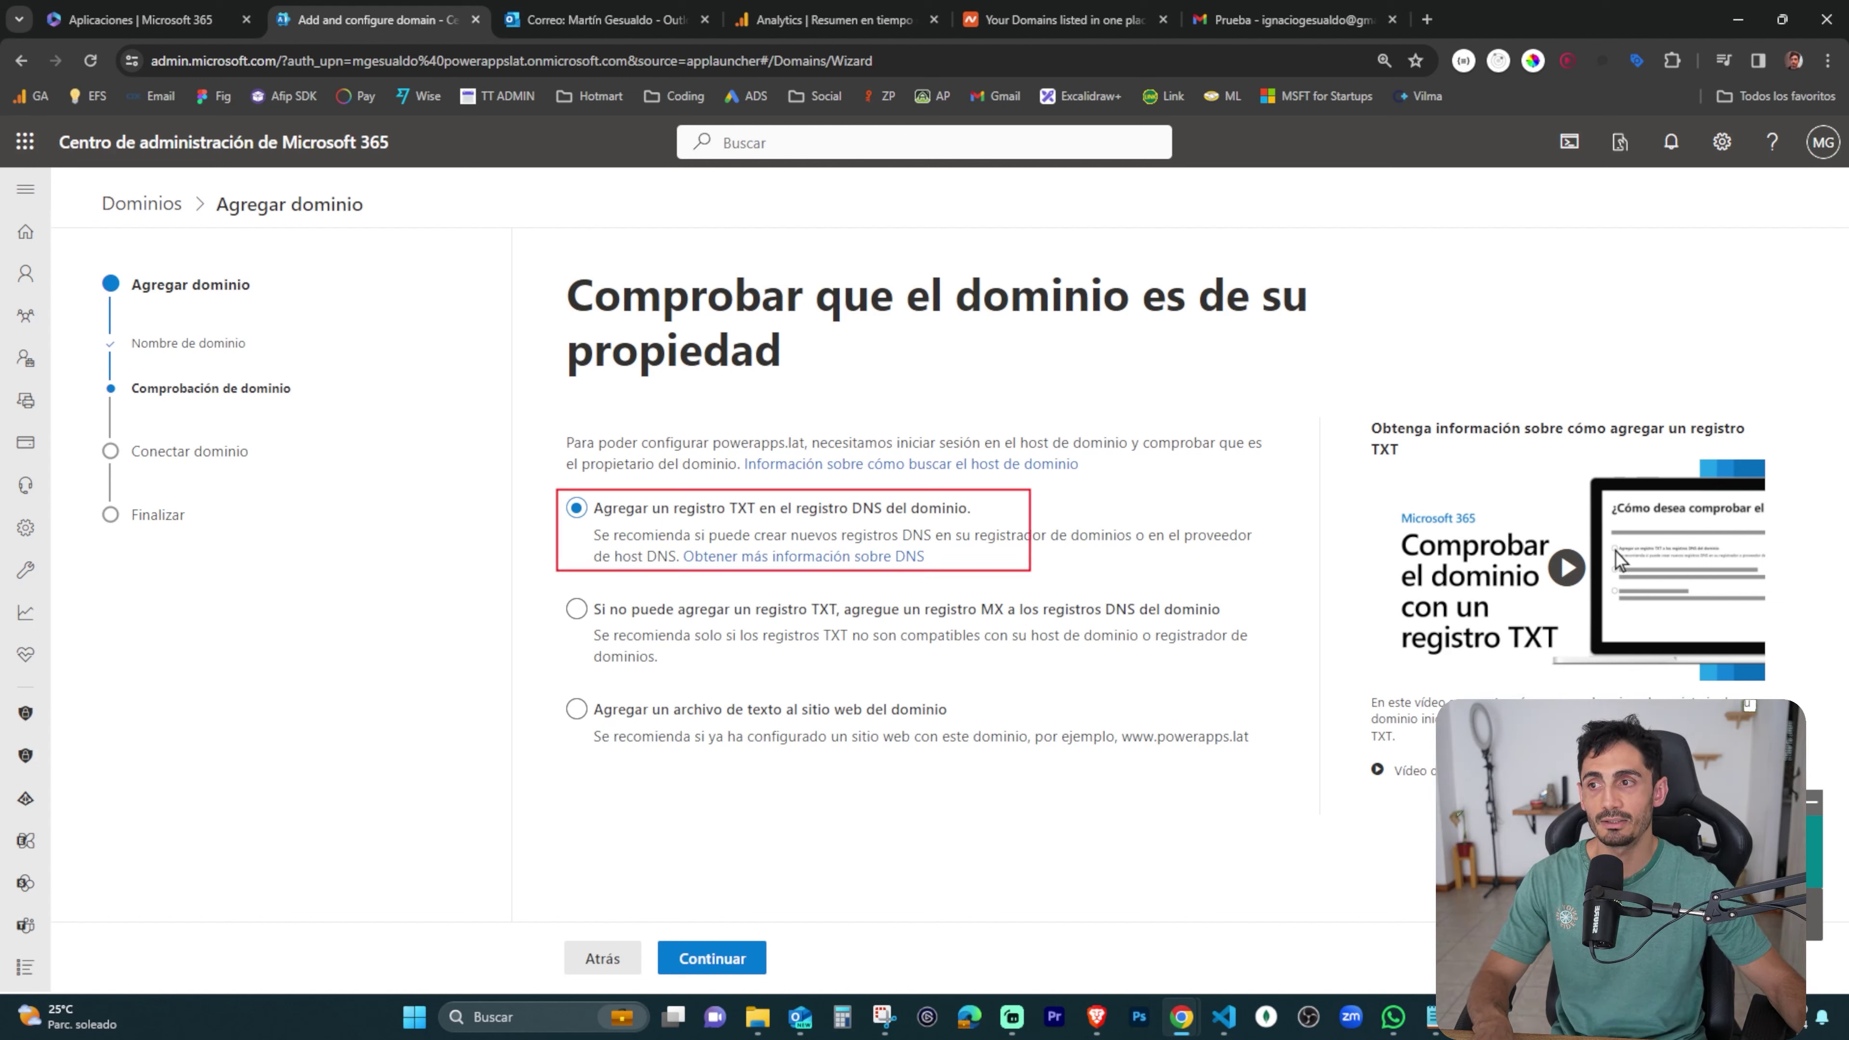
Step: Continue with 'Agregar un registro TXT' verification and review the TXT record values before going to Namecheap
key(e)
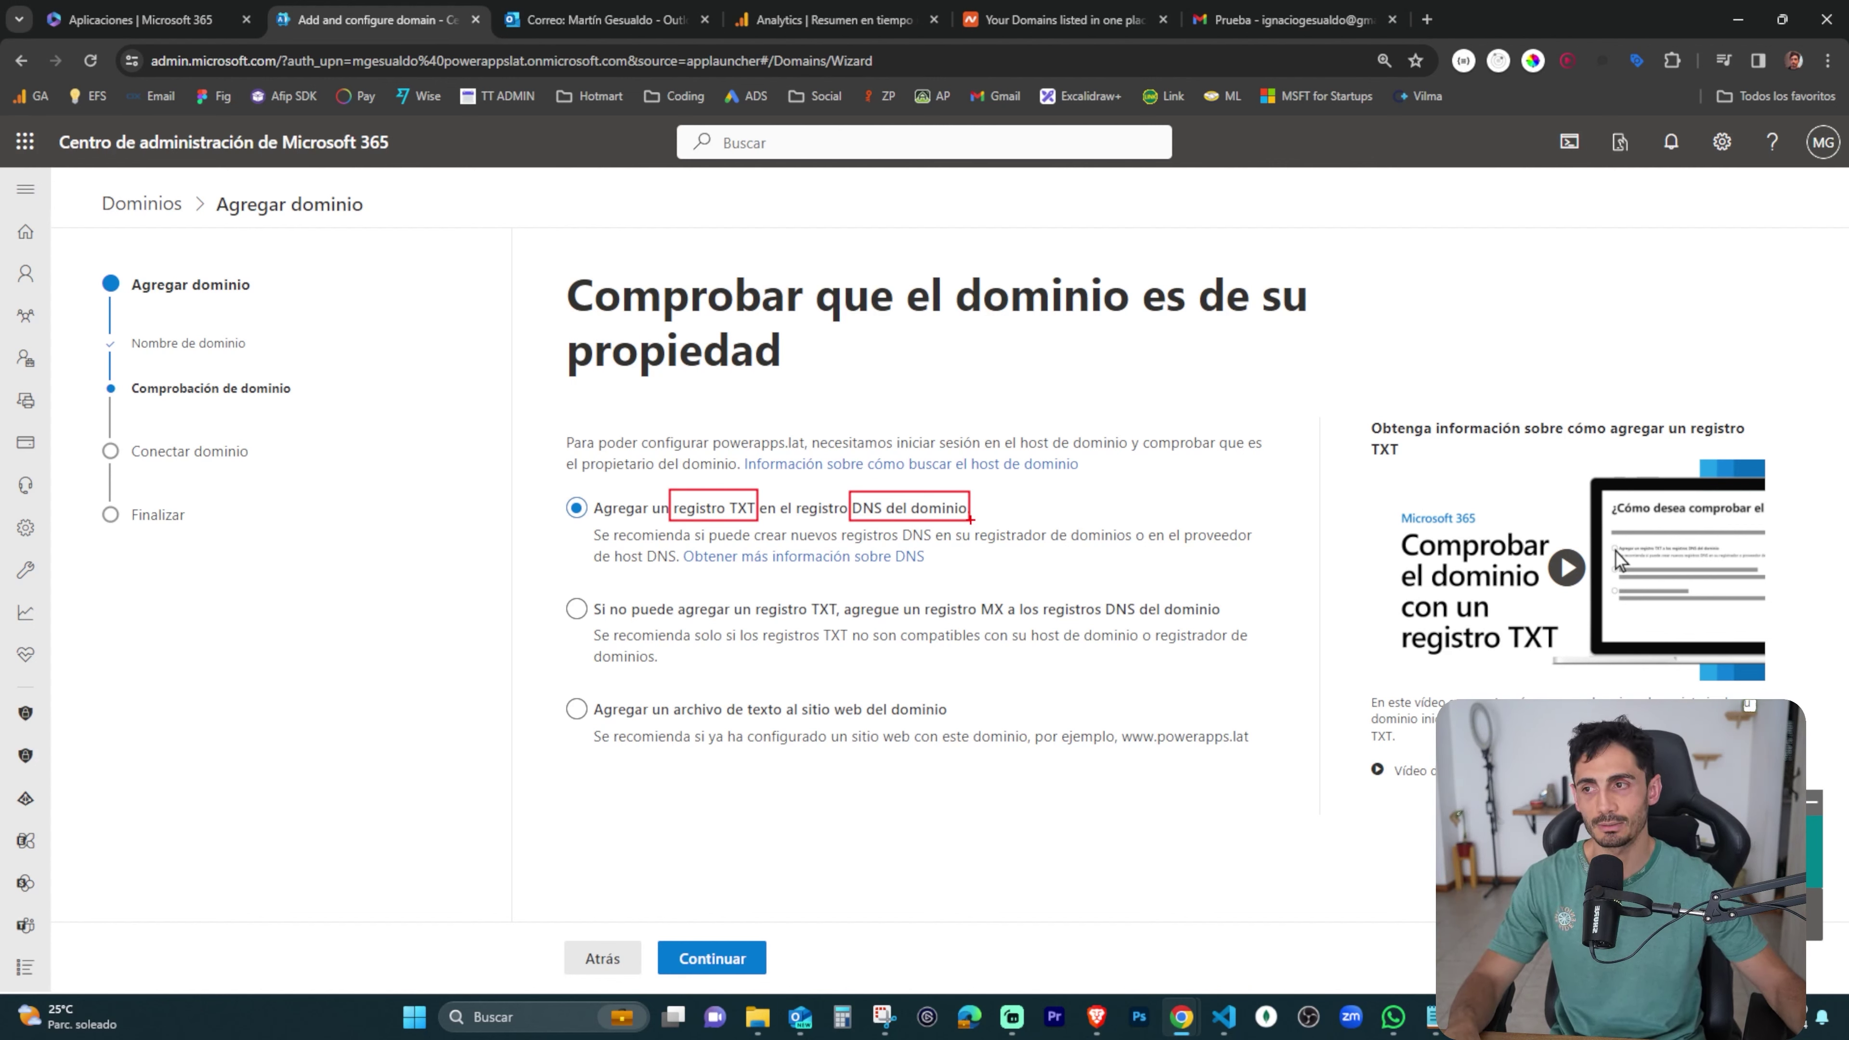
key(Escape)
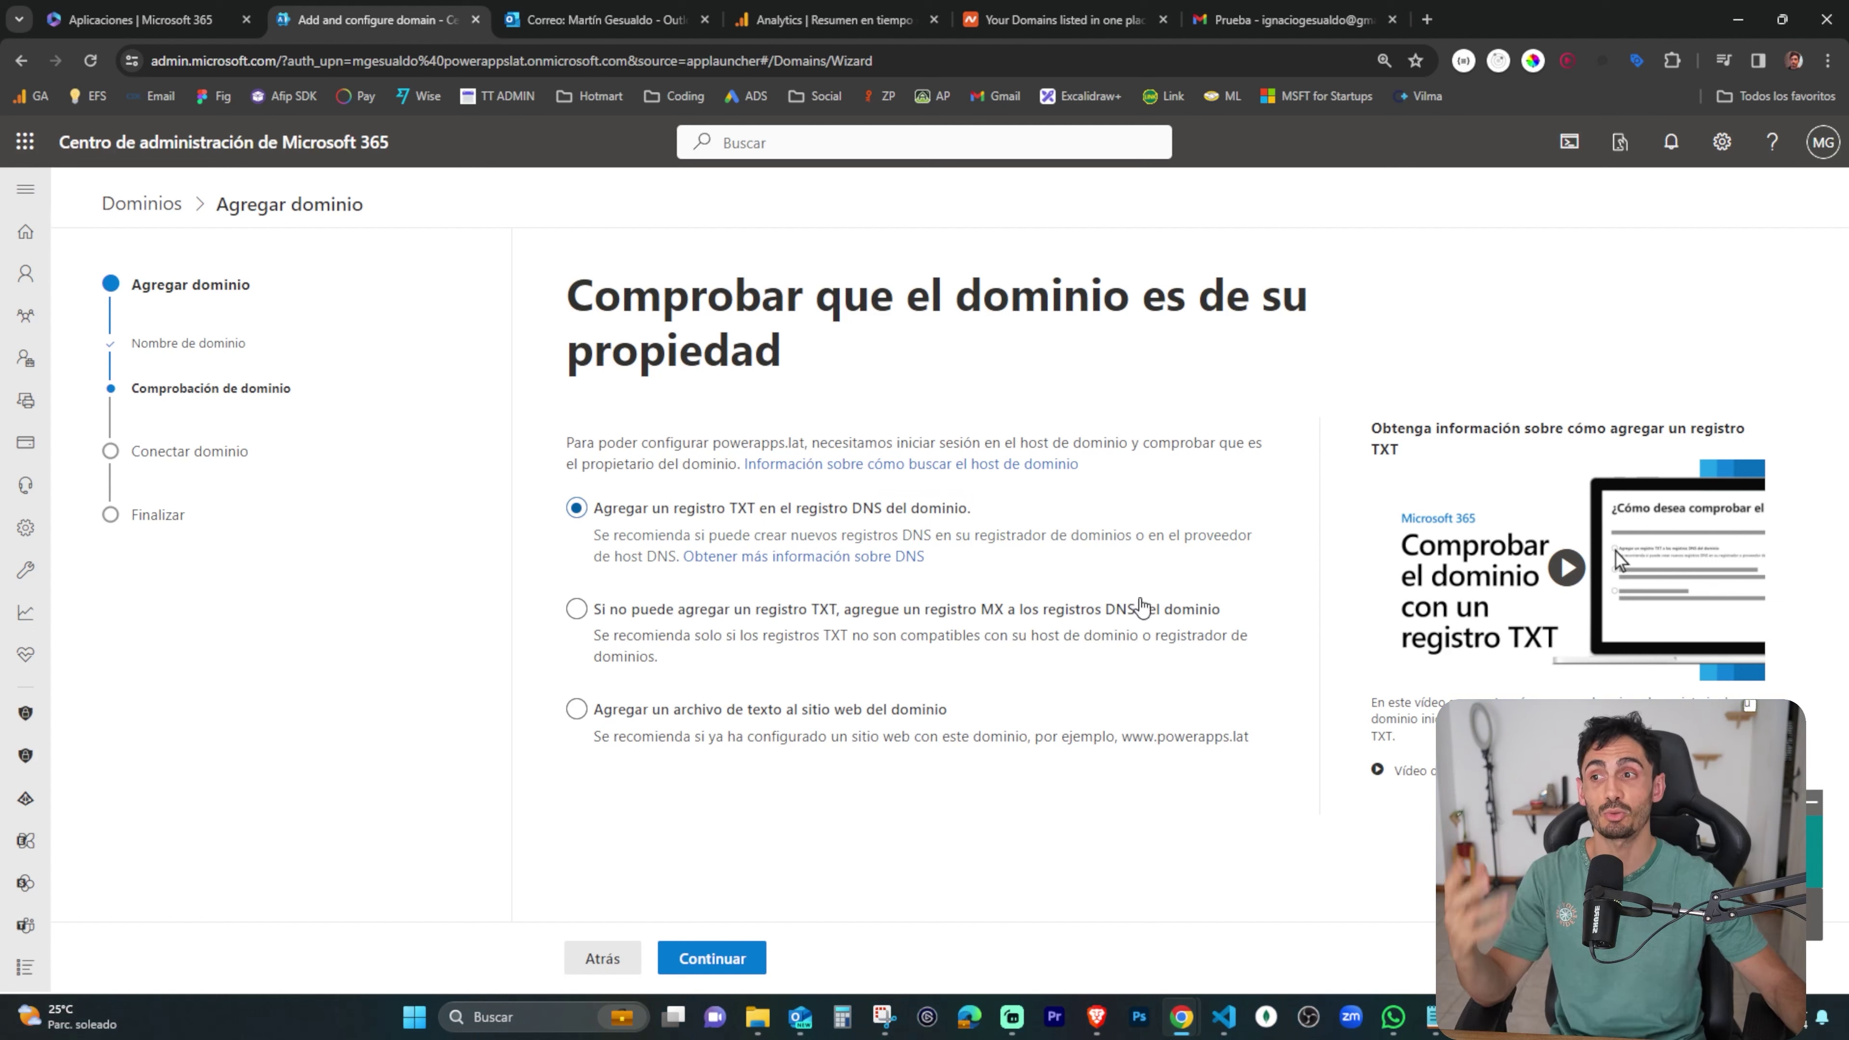
click(728, 962)
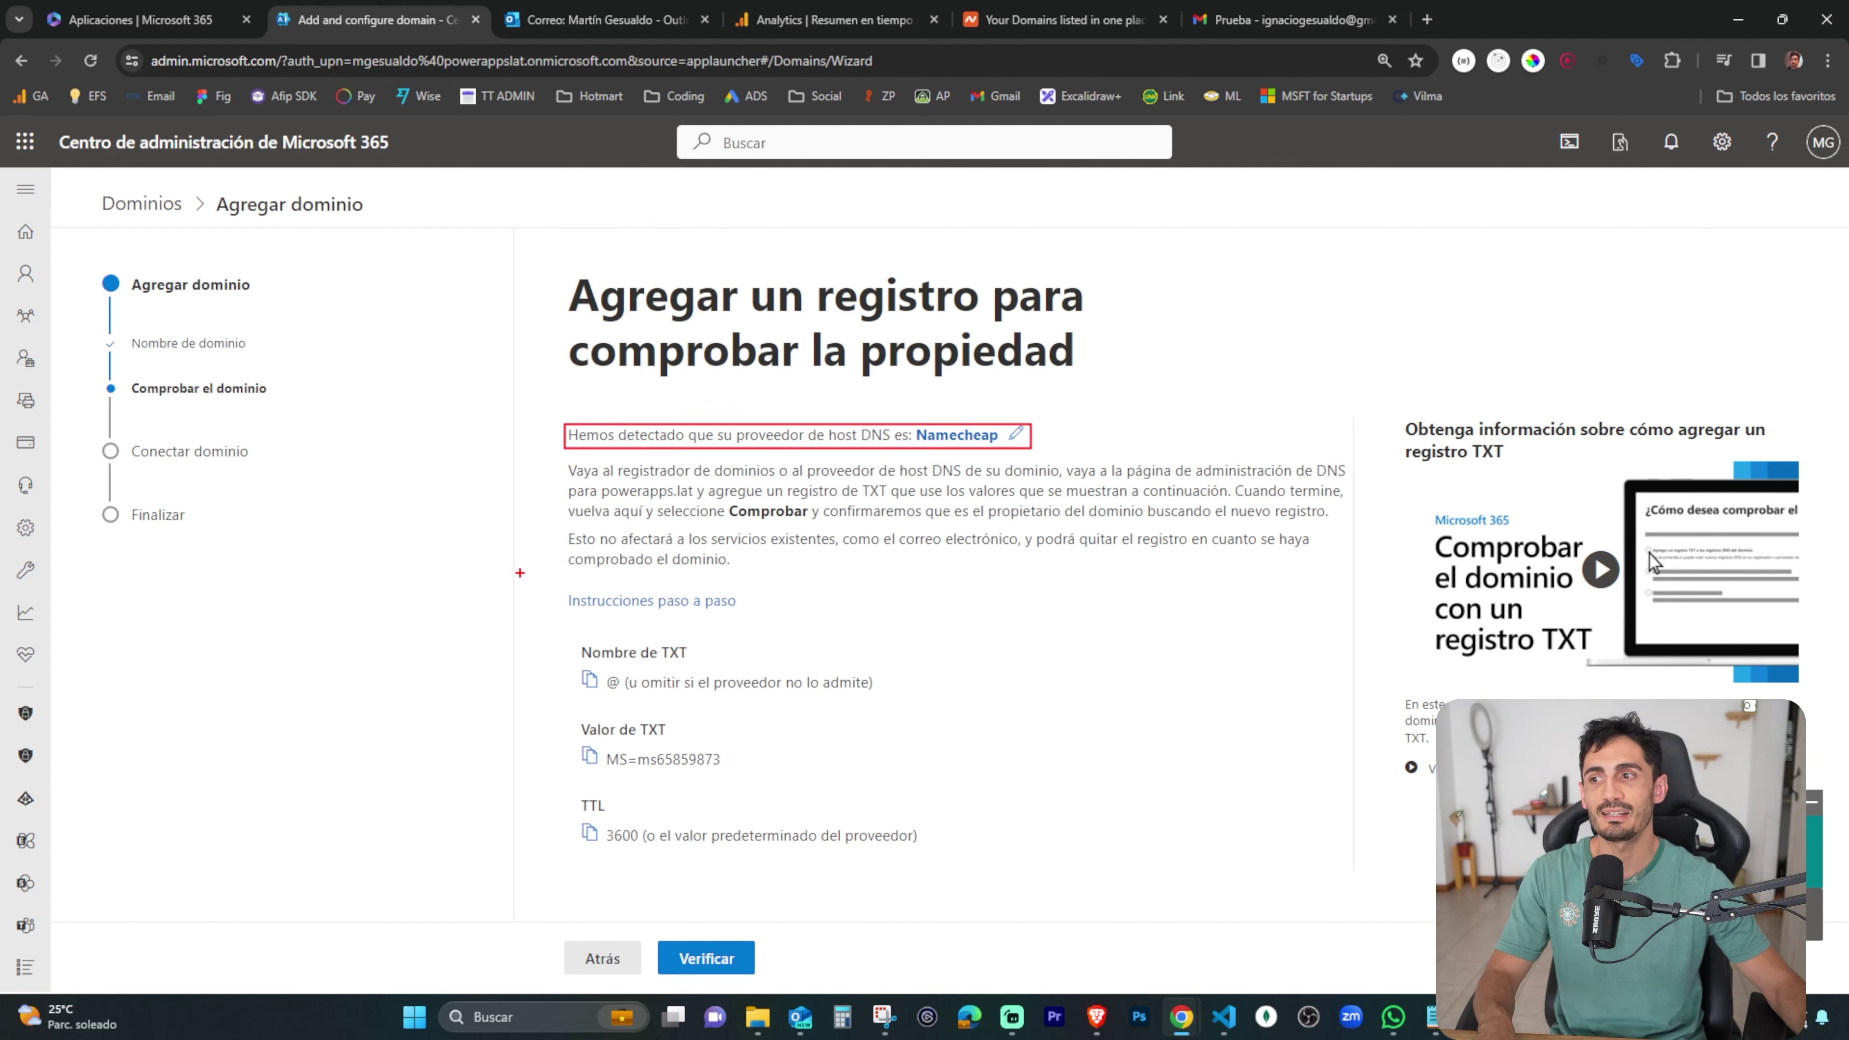
drag(535, 569, 976, 885)
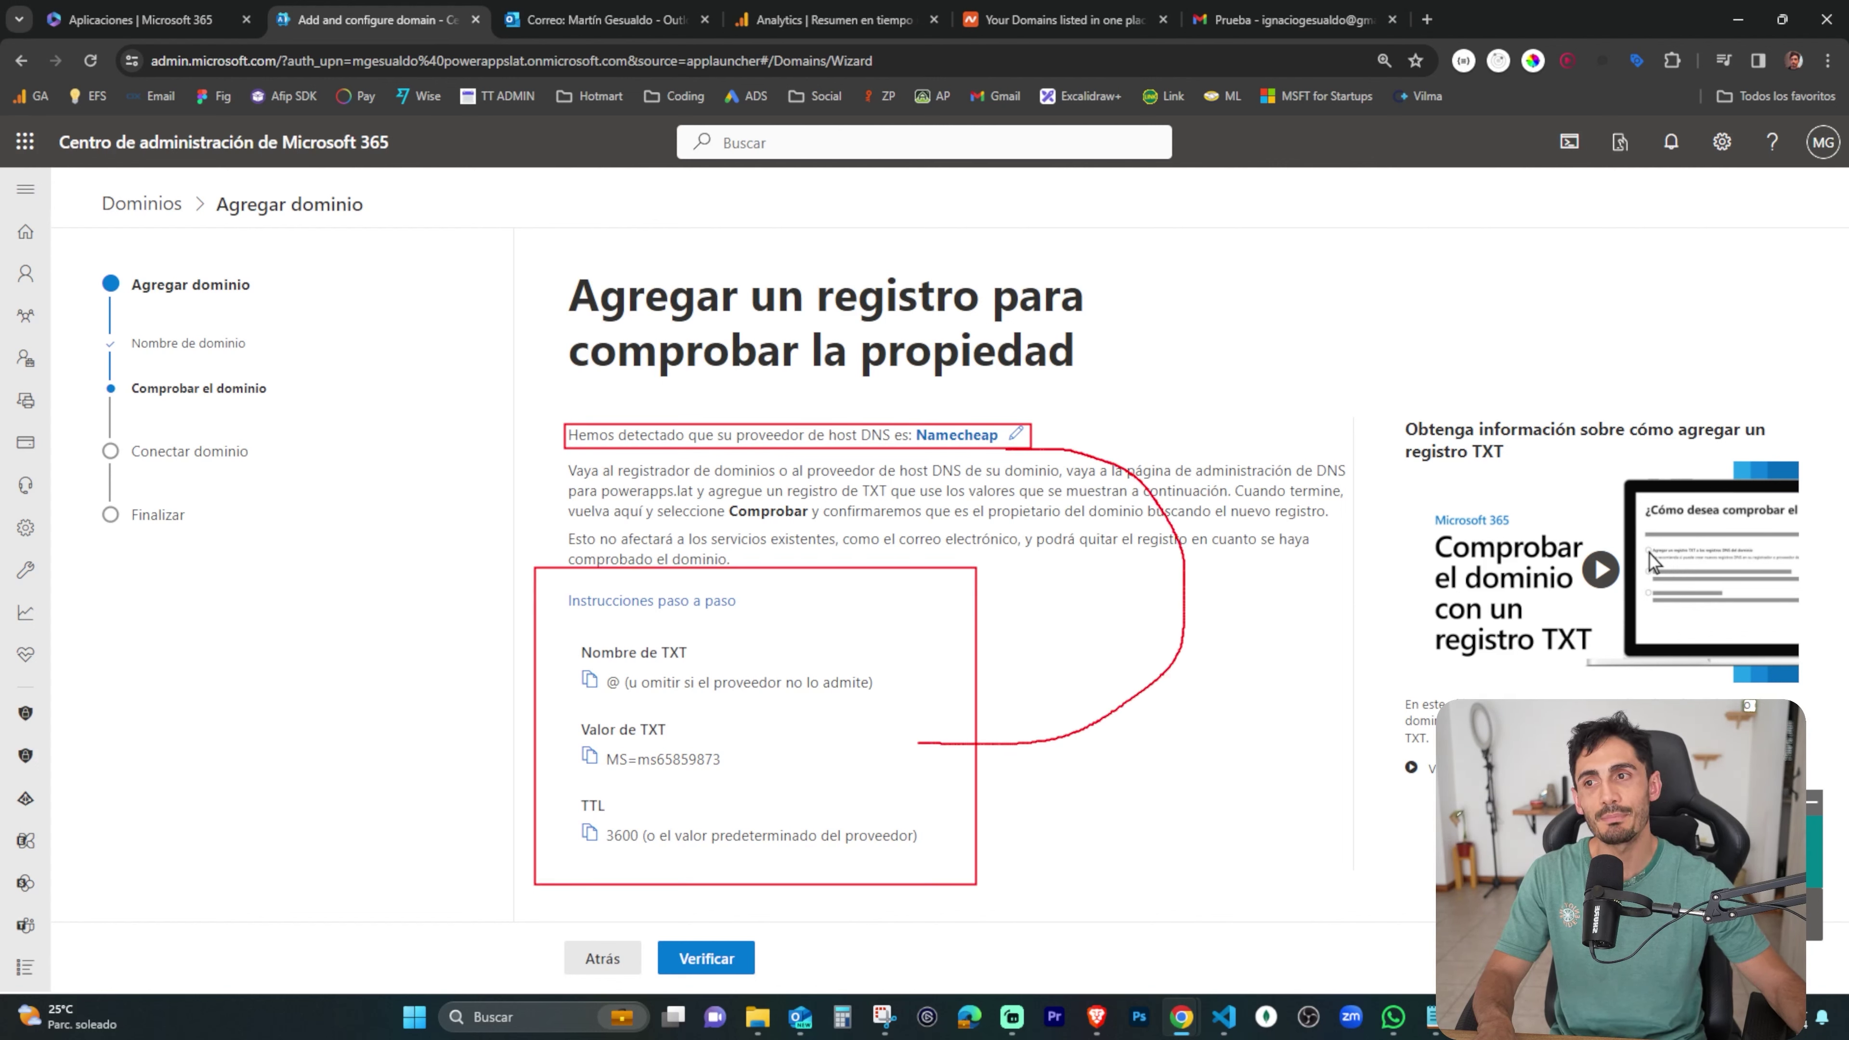
drag(968, 743, 965, 450)
key(Escape)
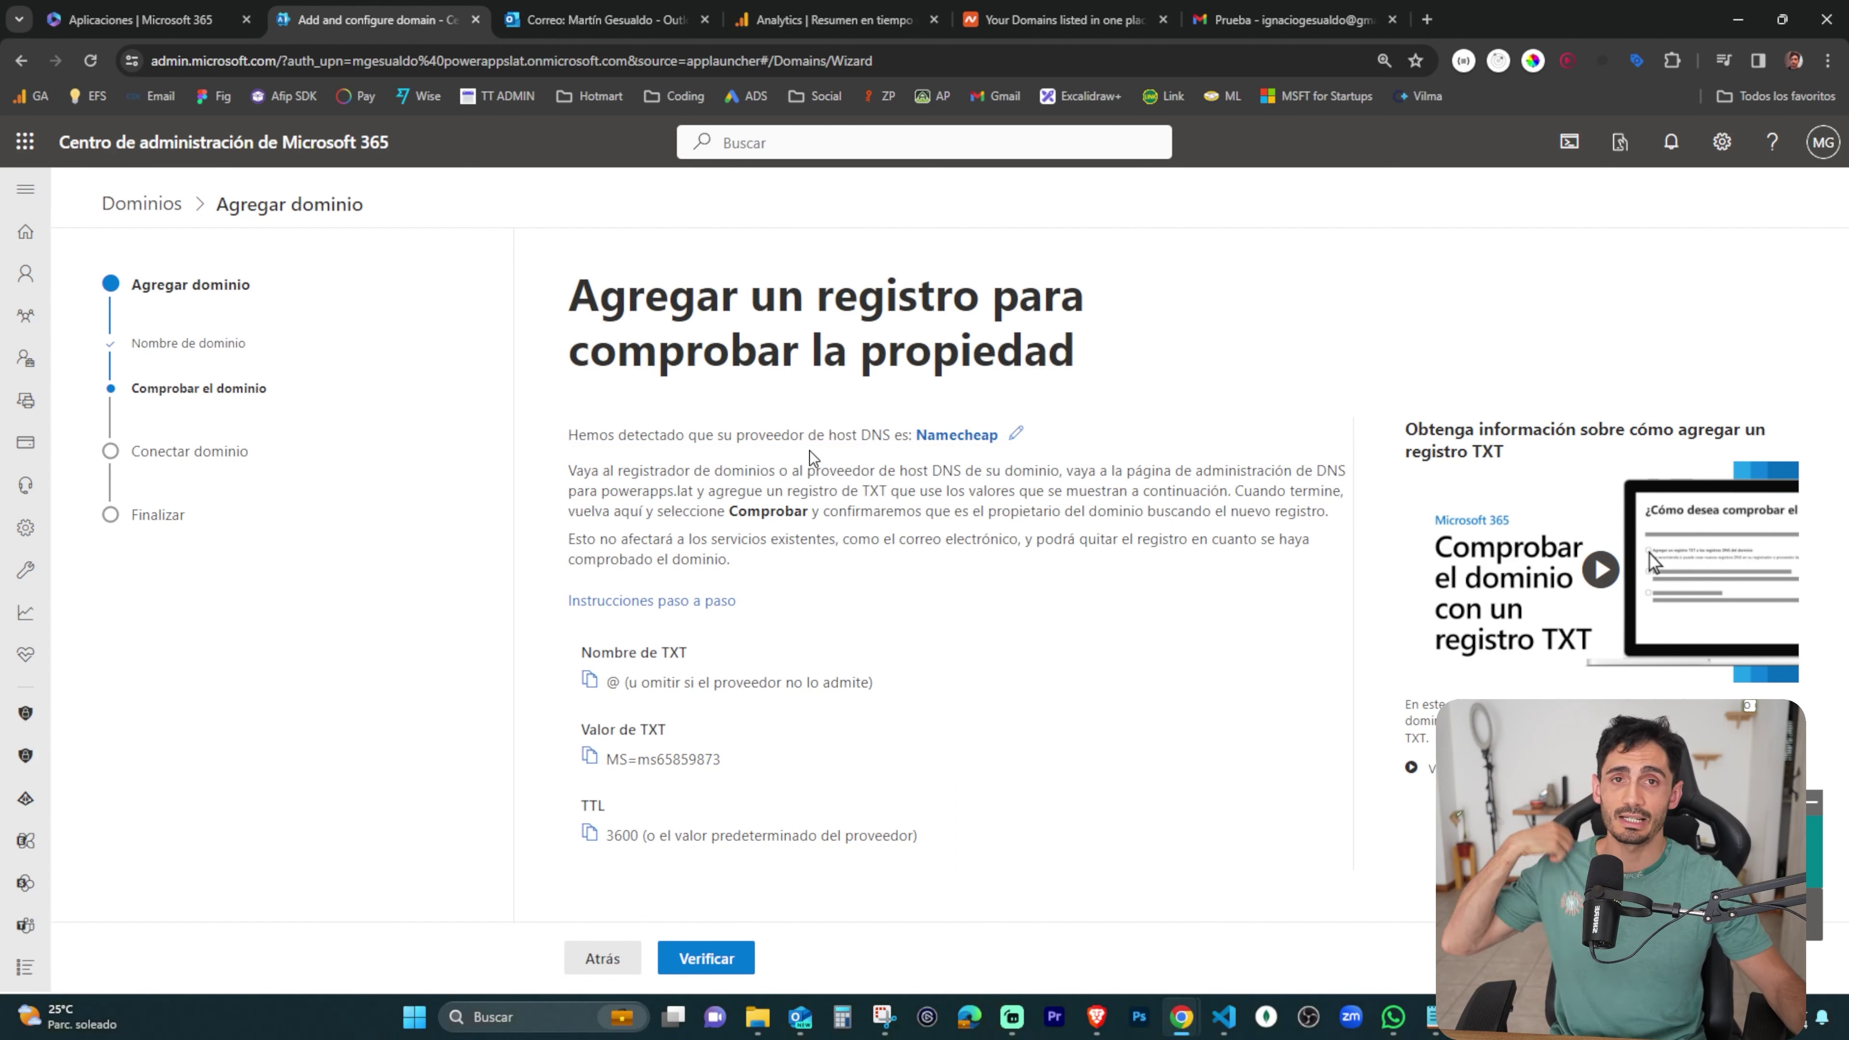
click(1067, 16)
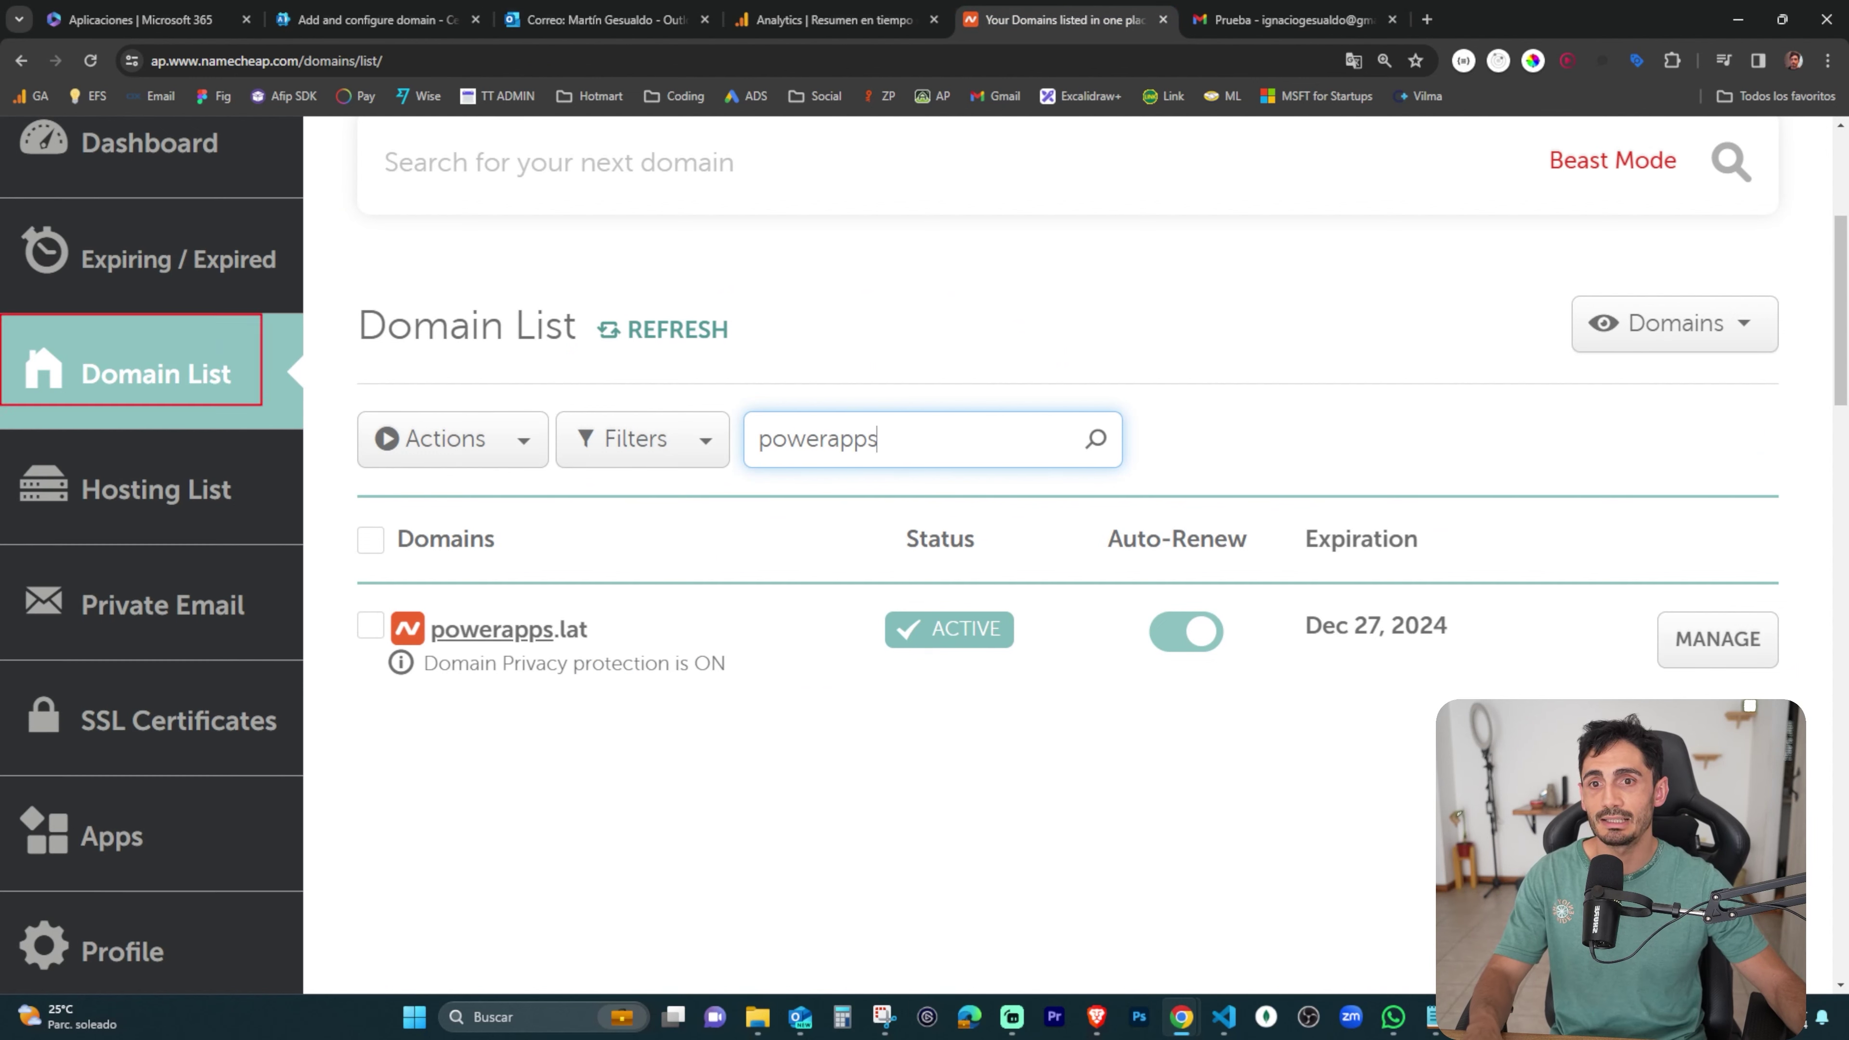
Step: Open powerapps.lat's Advanced DNS page in Namecheap, glancing at the Microsoft 365 verification values
click(1717, 639)
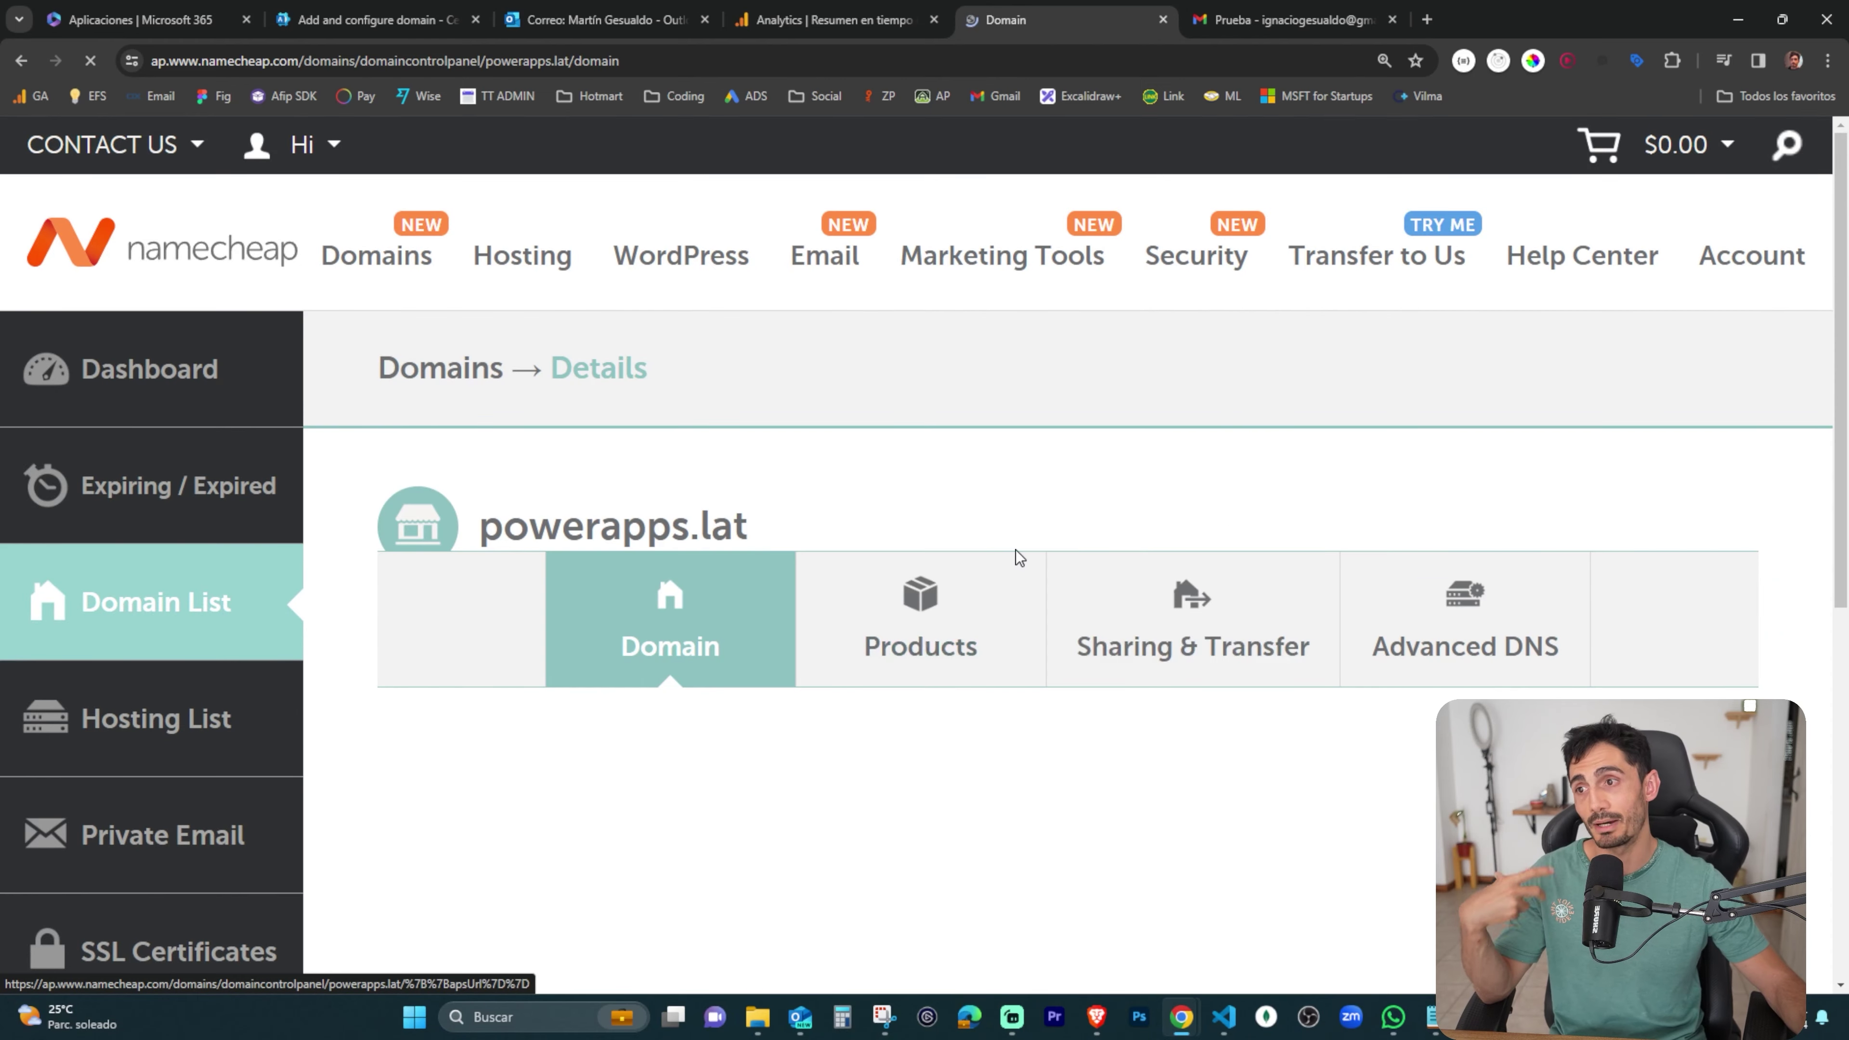
scroll(1209, 478, down, 3)
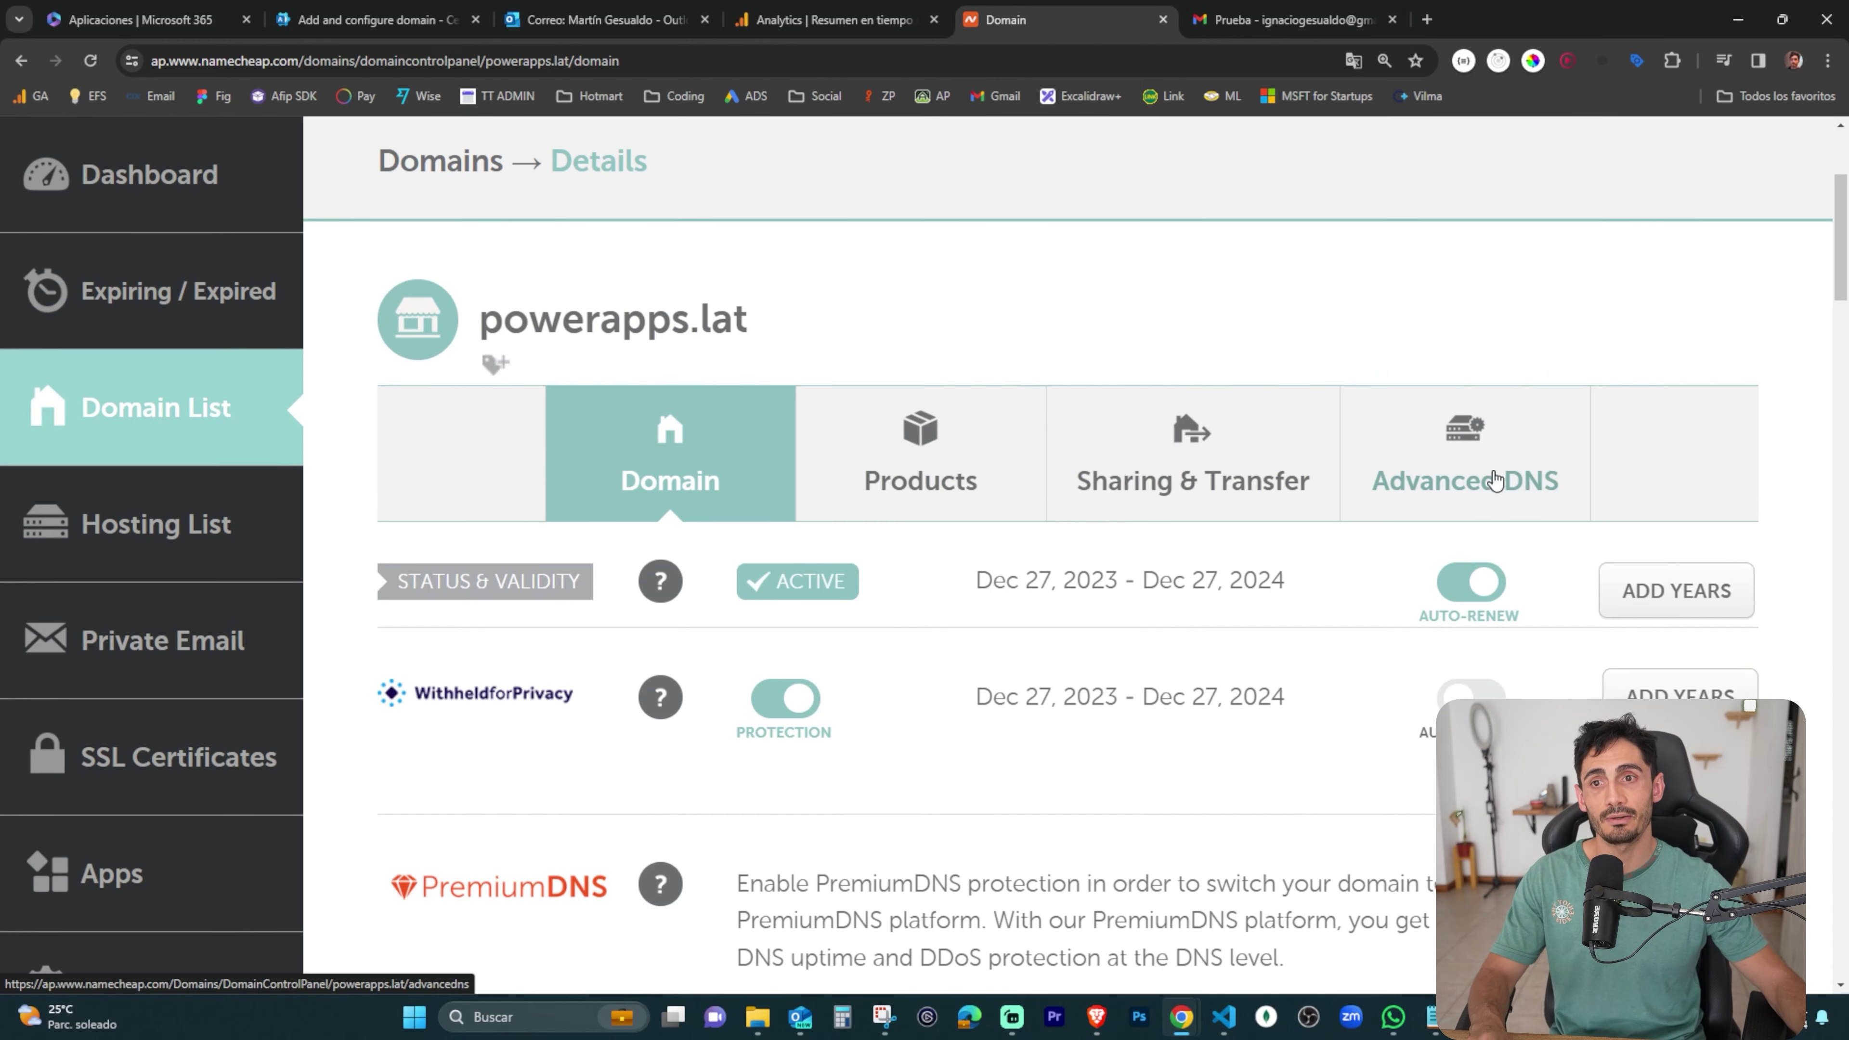
click(1468, 453)
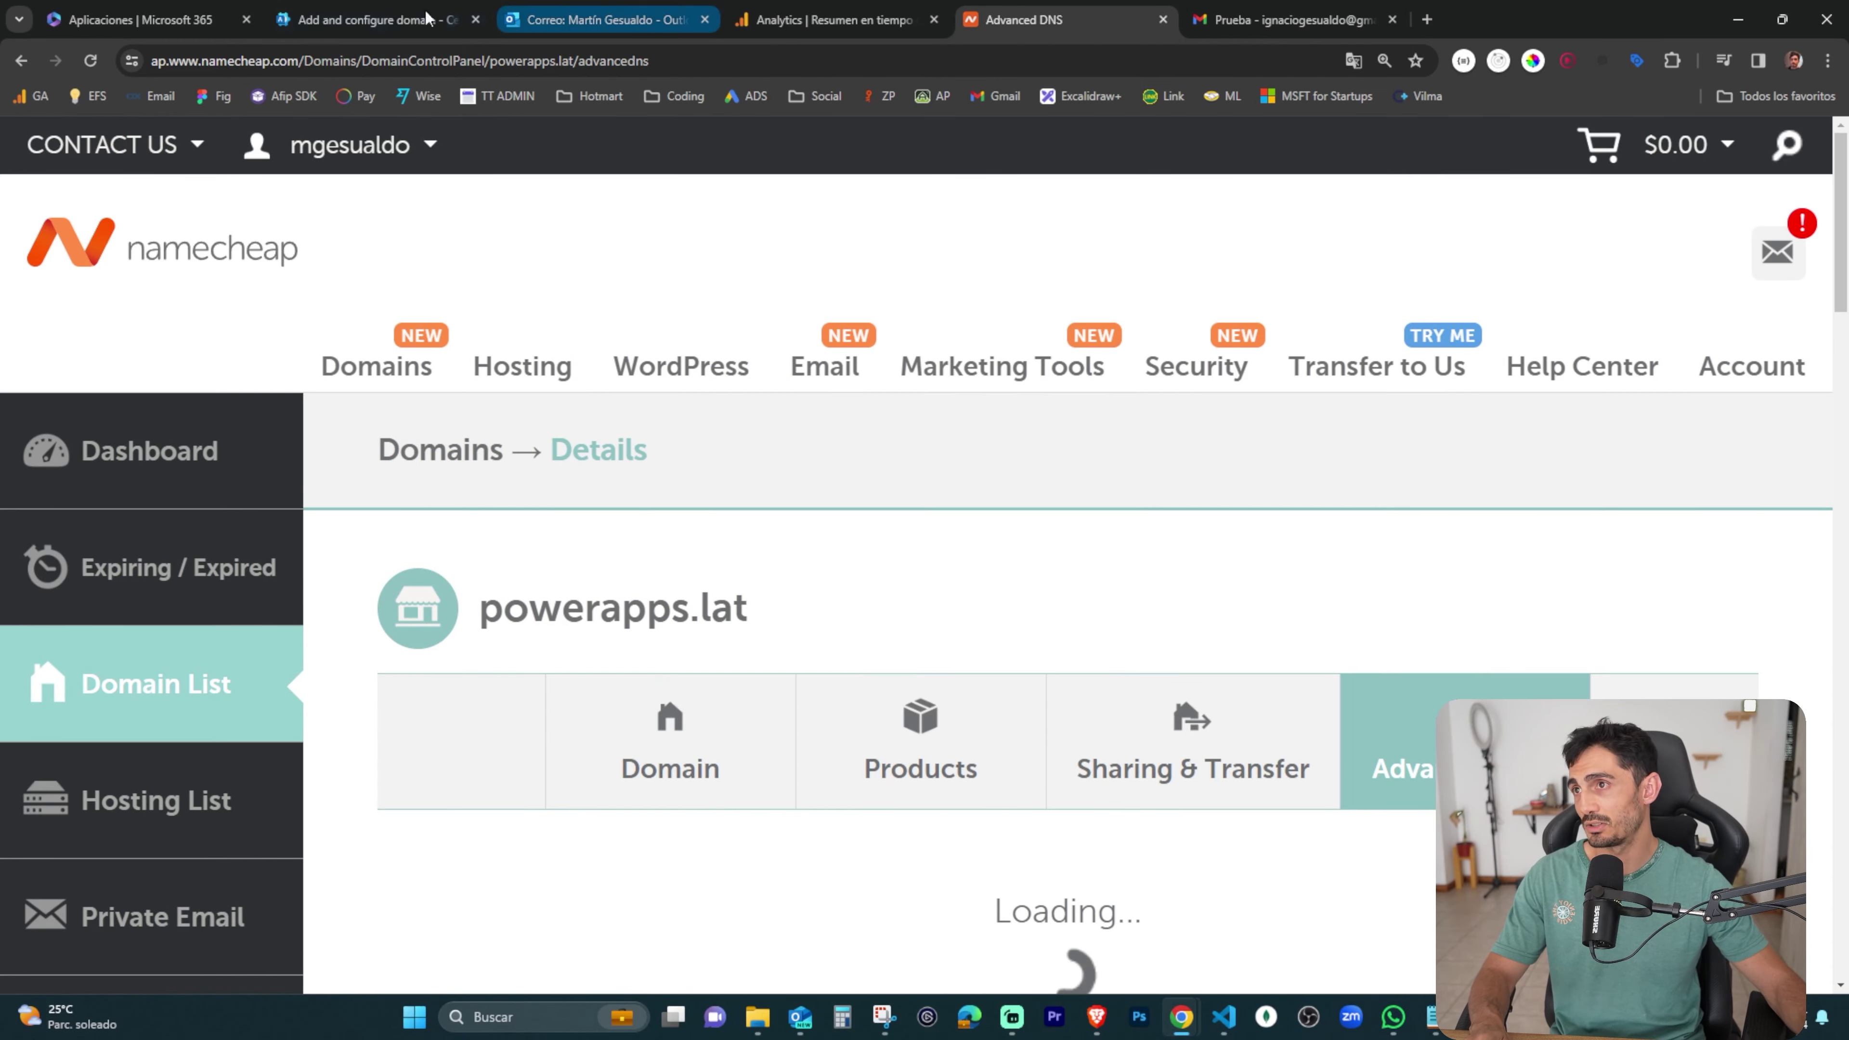
click(372, 20)
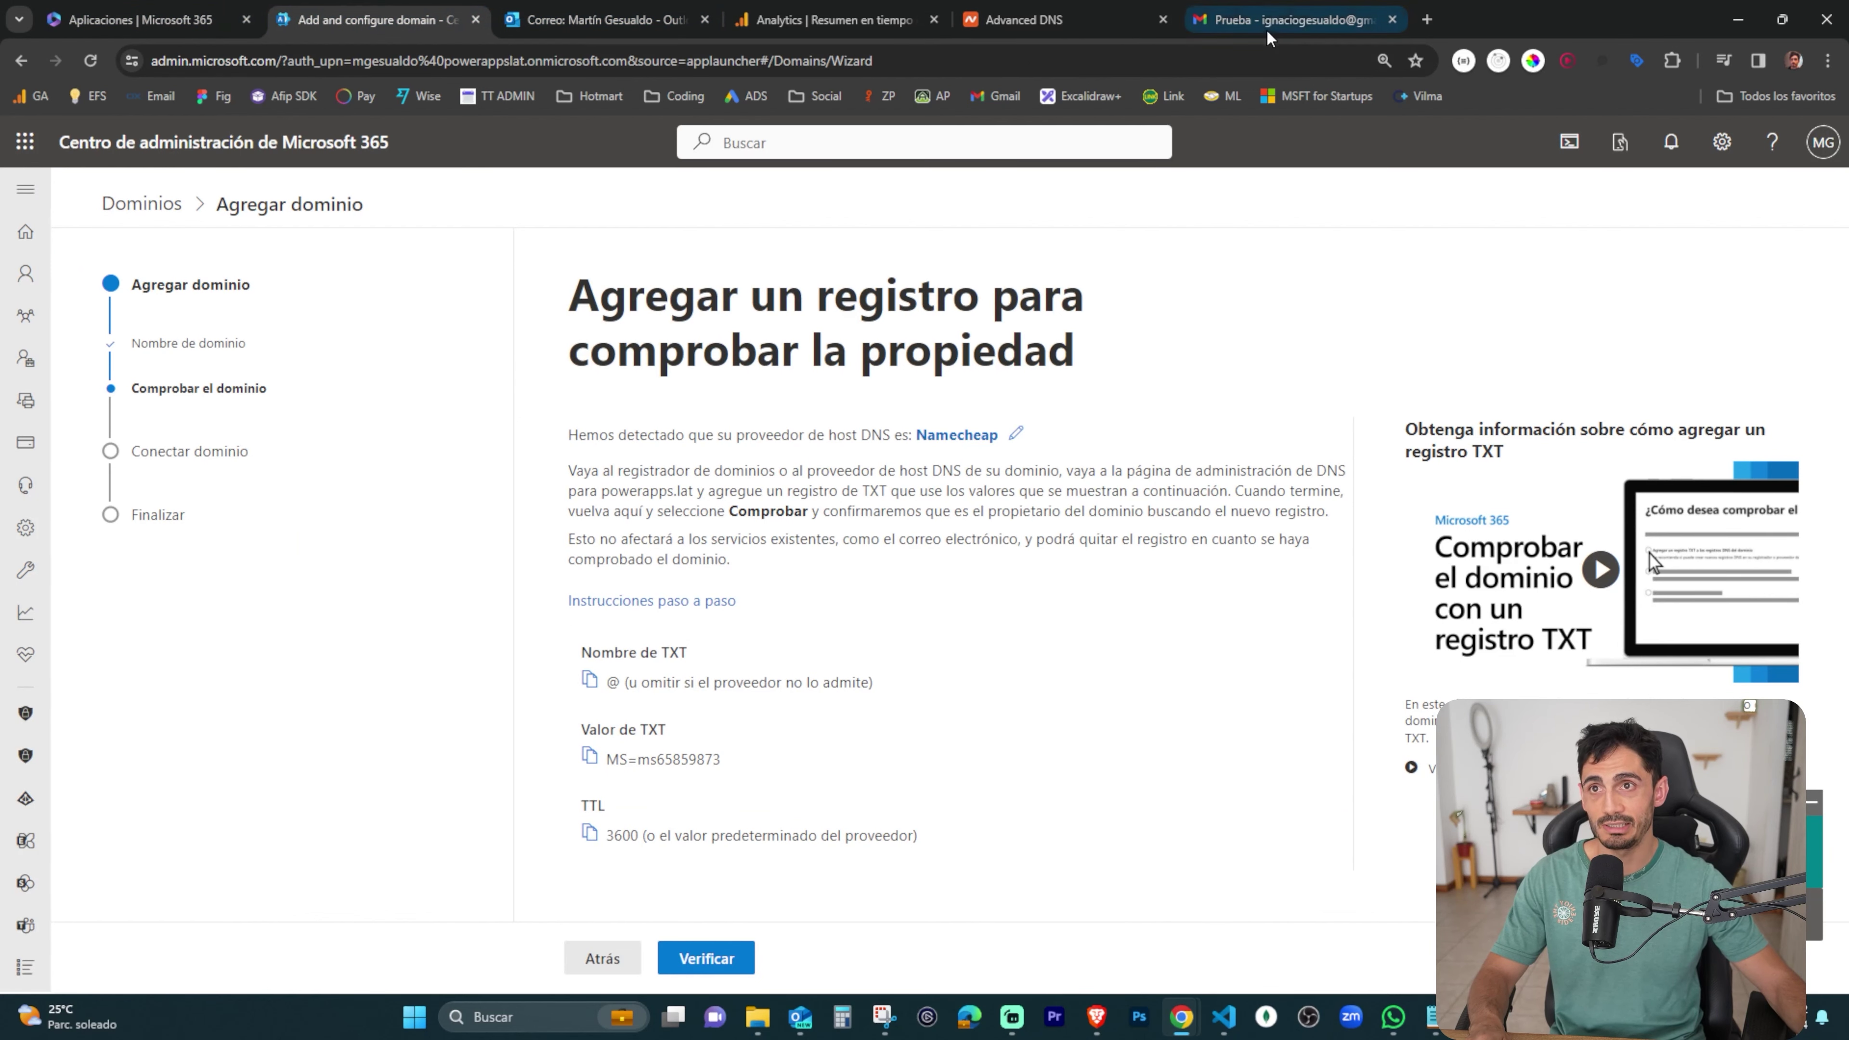
click(604, 20)
click(764, 15)
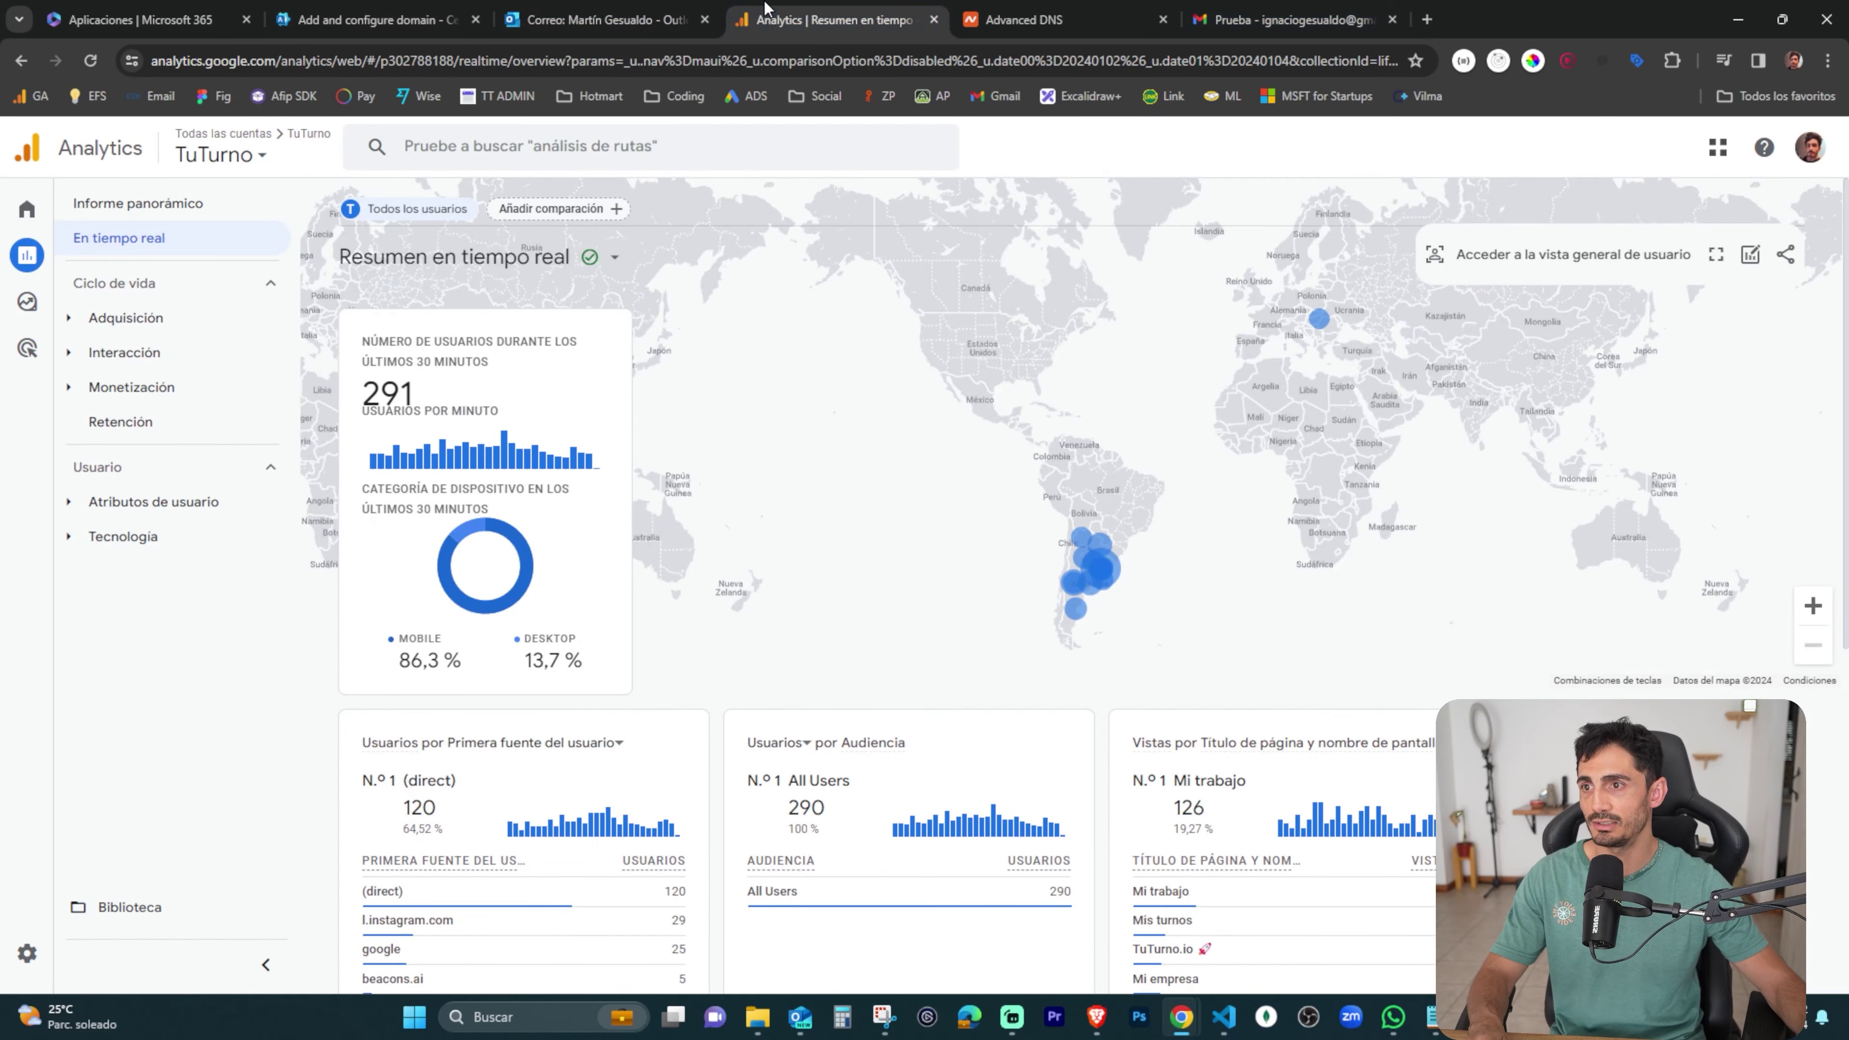
click(1023, 20)
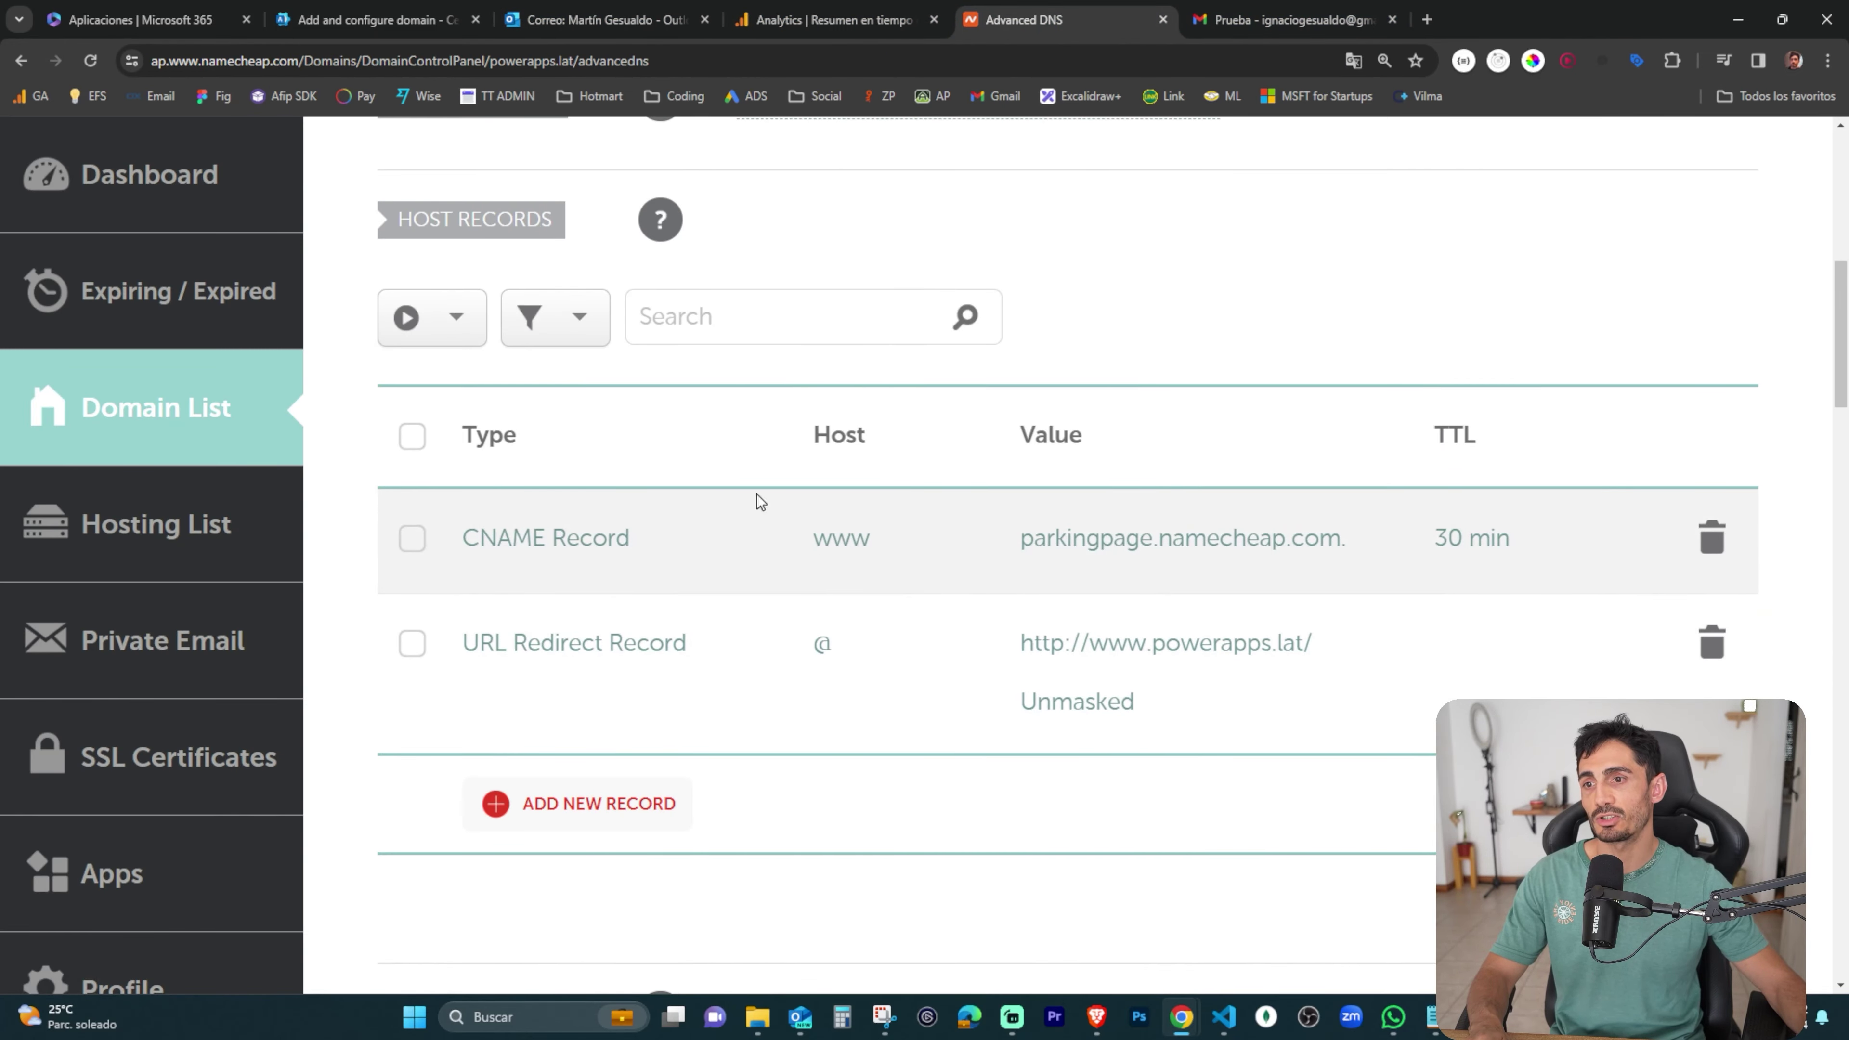
Step: Add a new TXT host record with host @, copied from Microsoft 365's TXT name
click(591, 803)
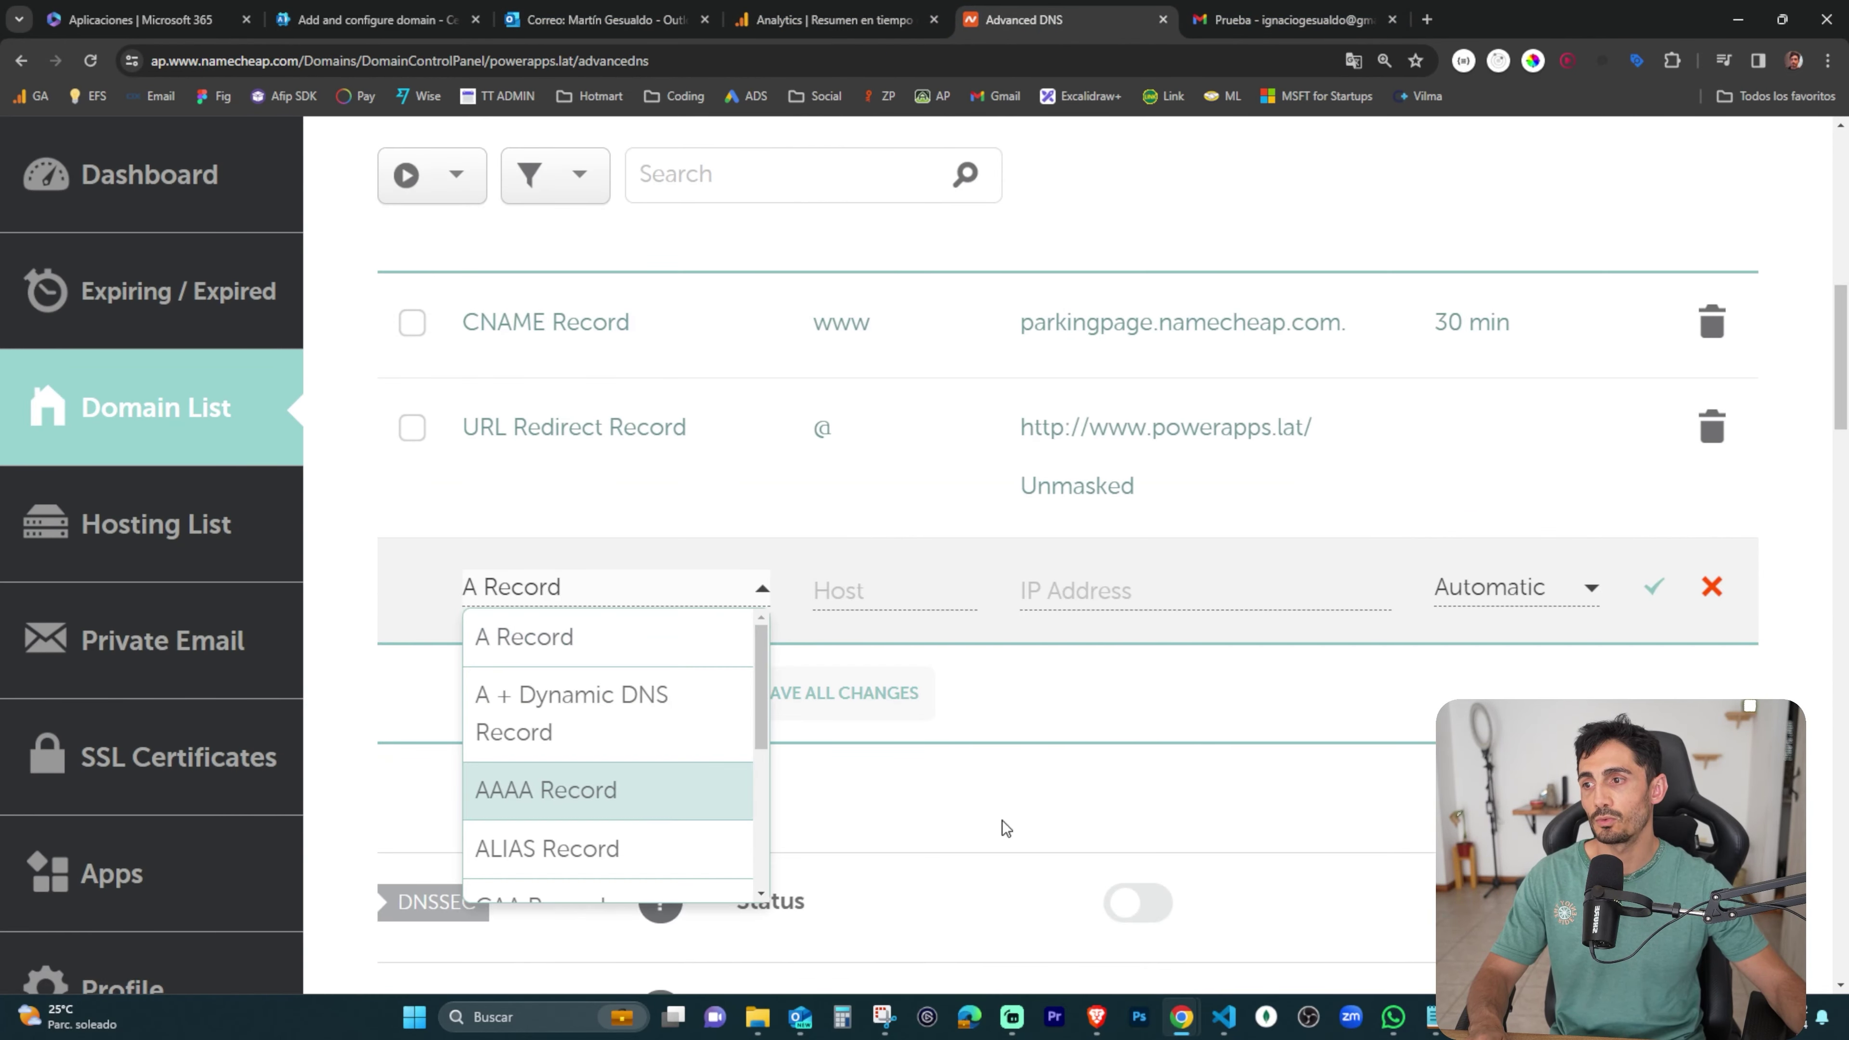
scroll(640, 772, down, 3)
scroll(587, 728, down, 2)
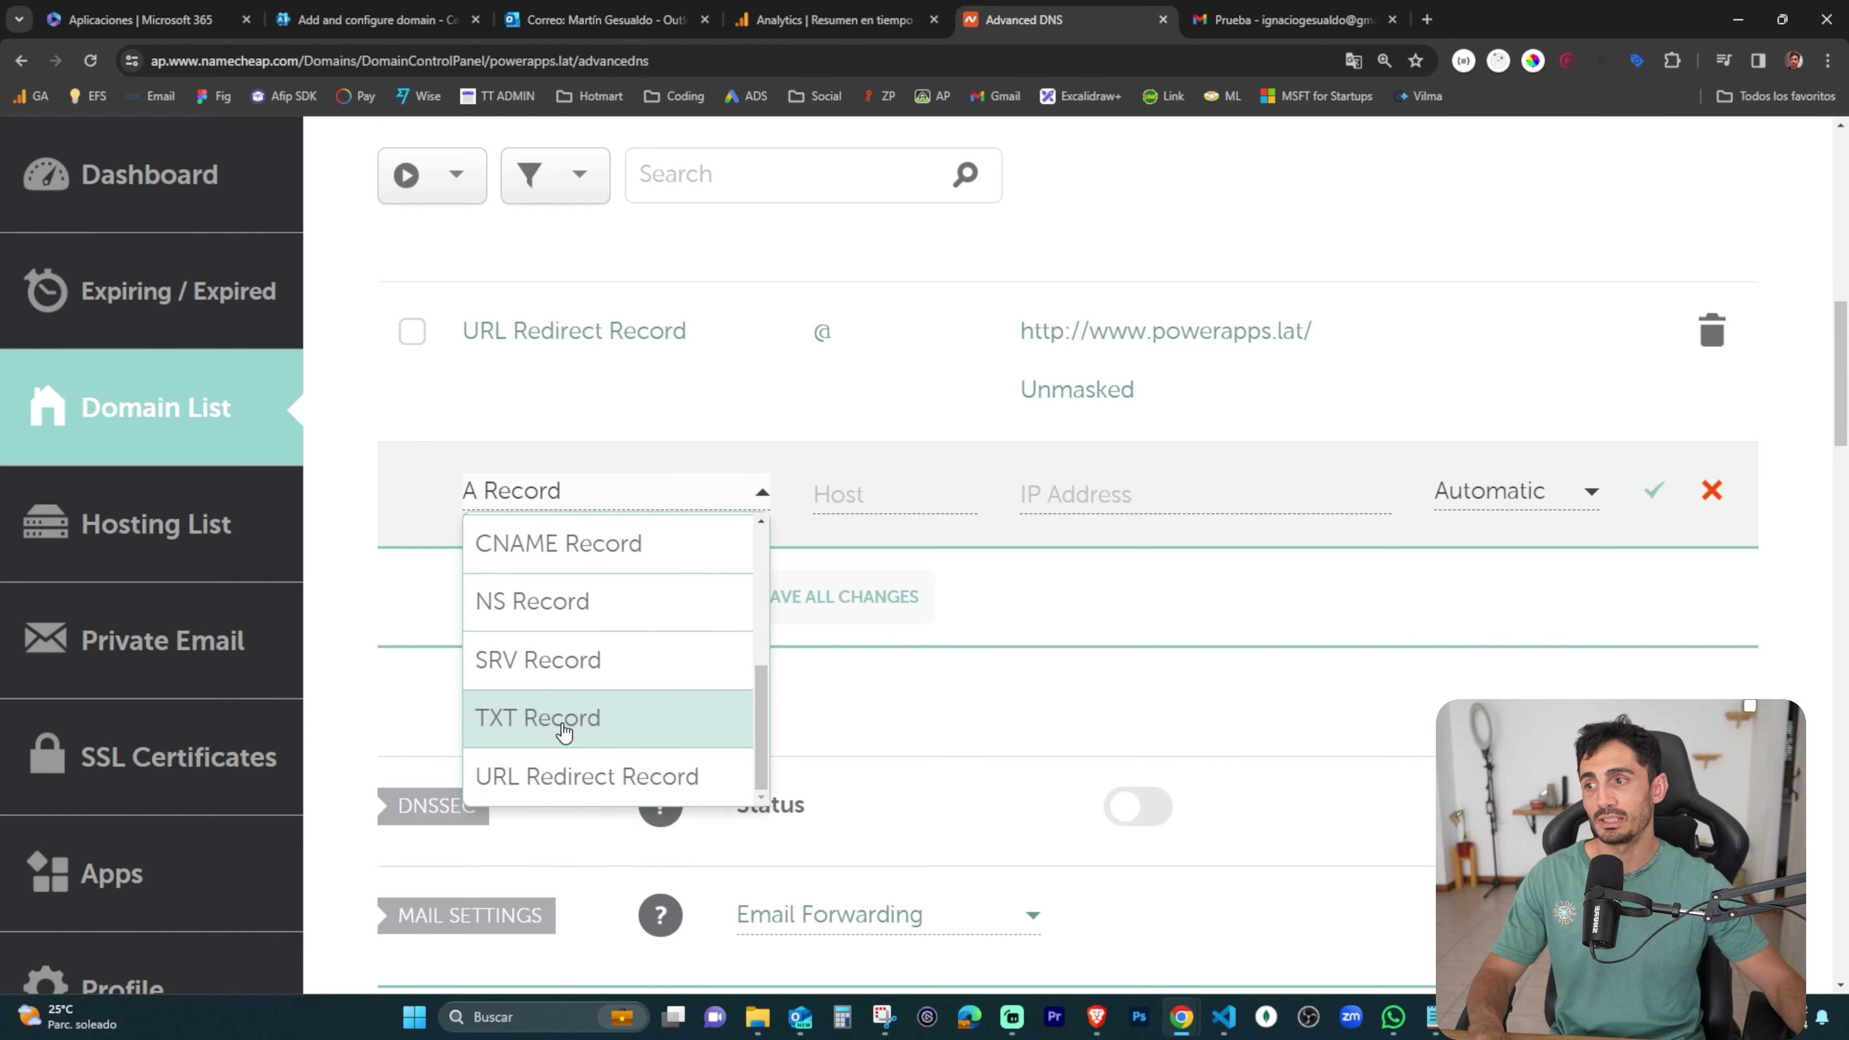
click(598, 729)
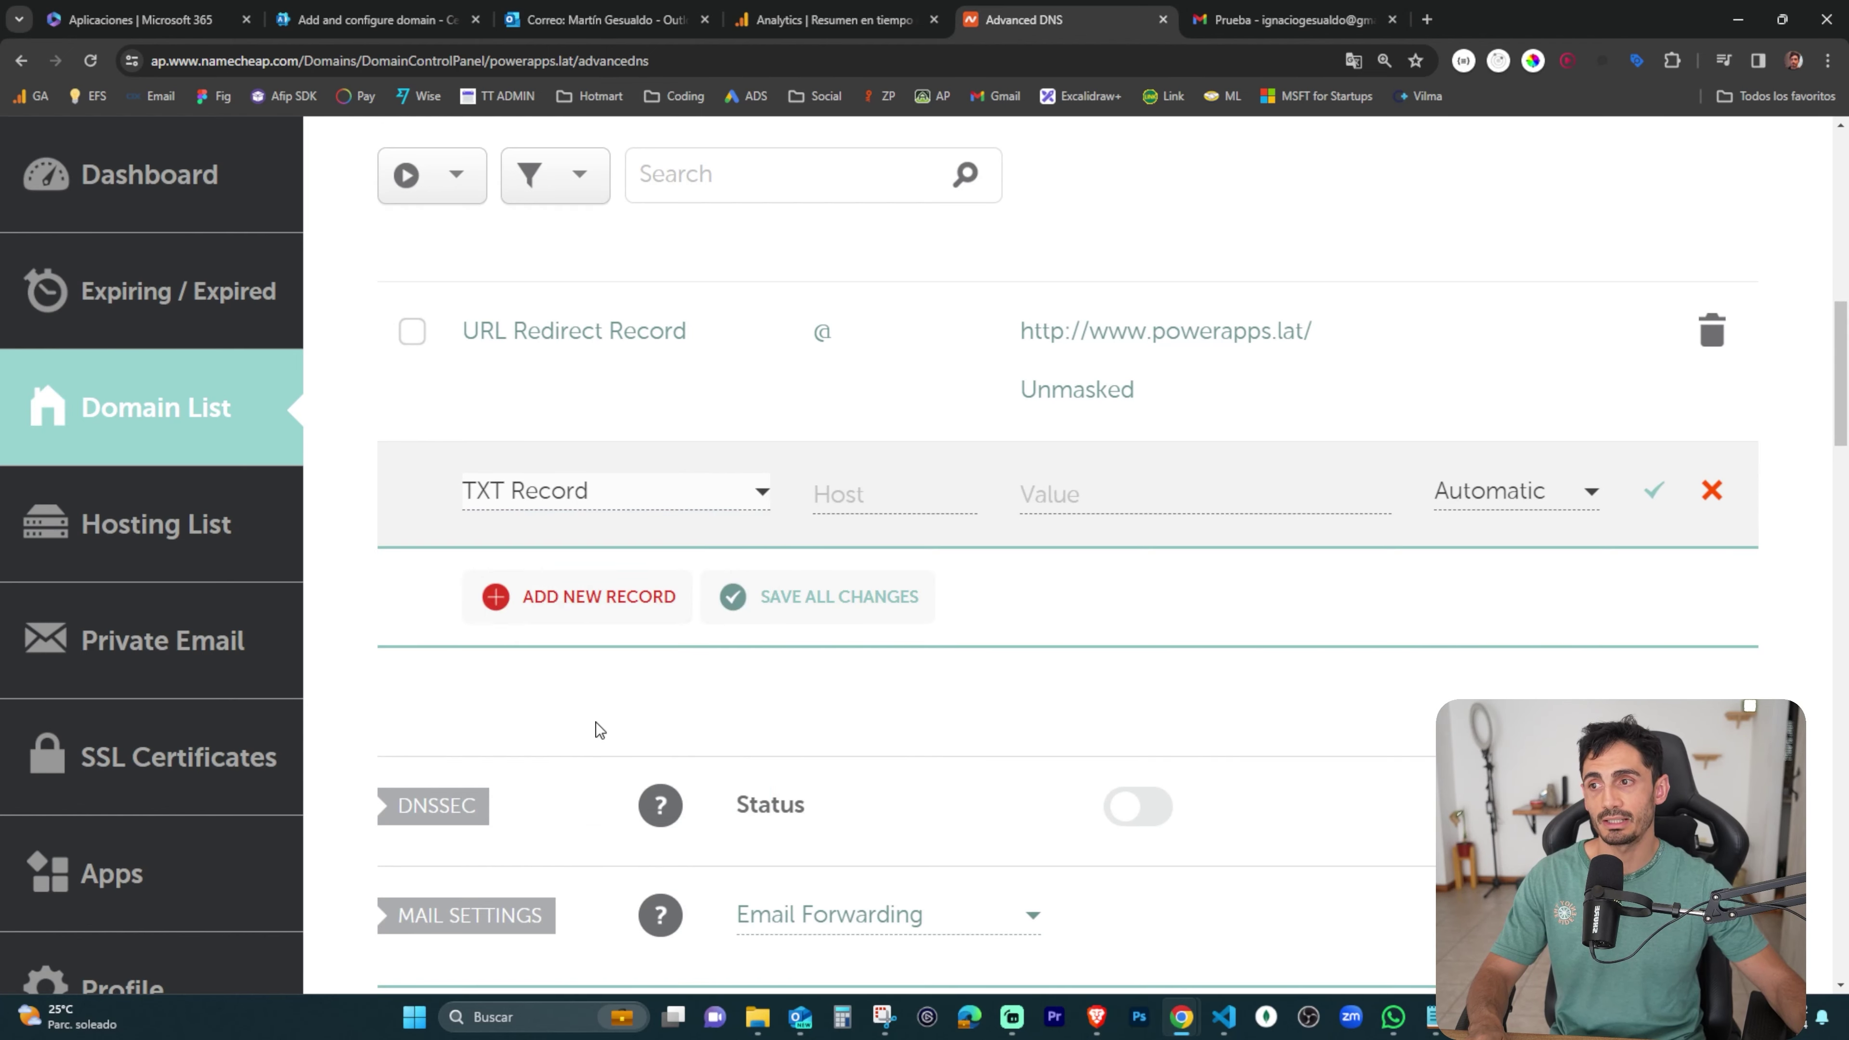
click(898, 496)
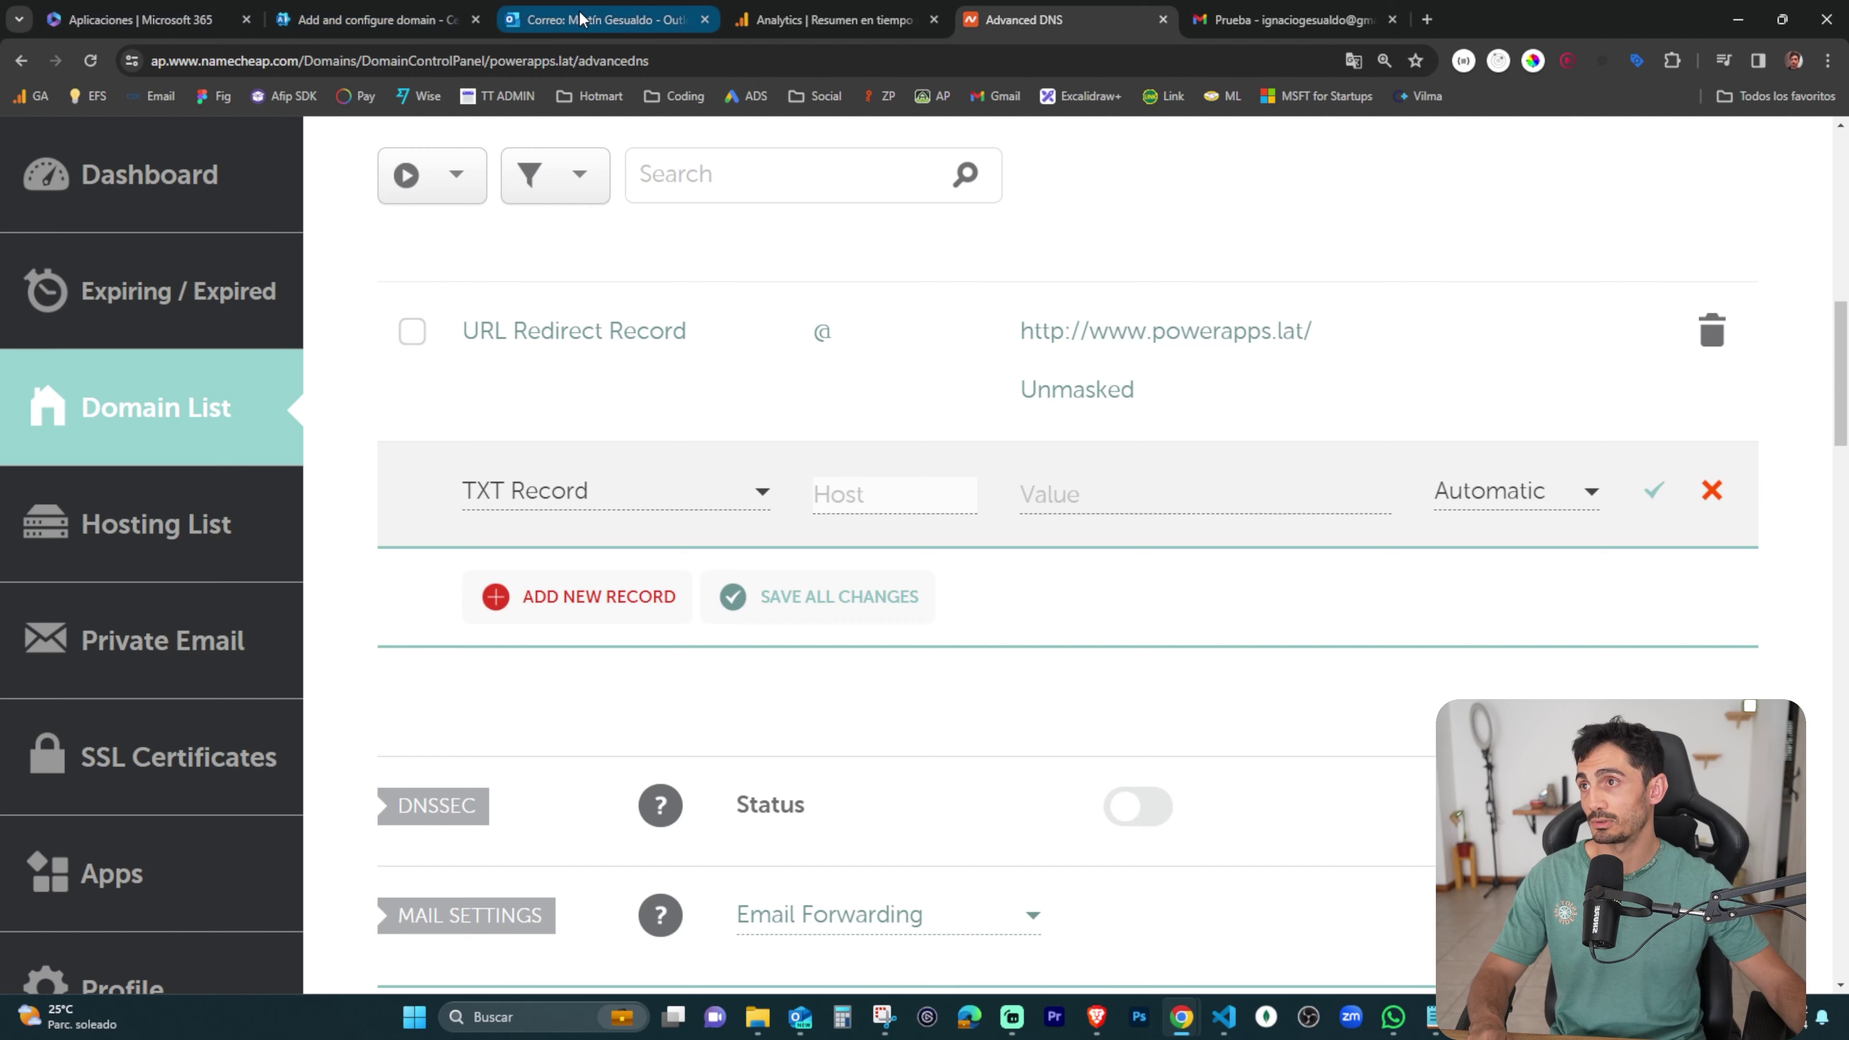
click(301, 22)
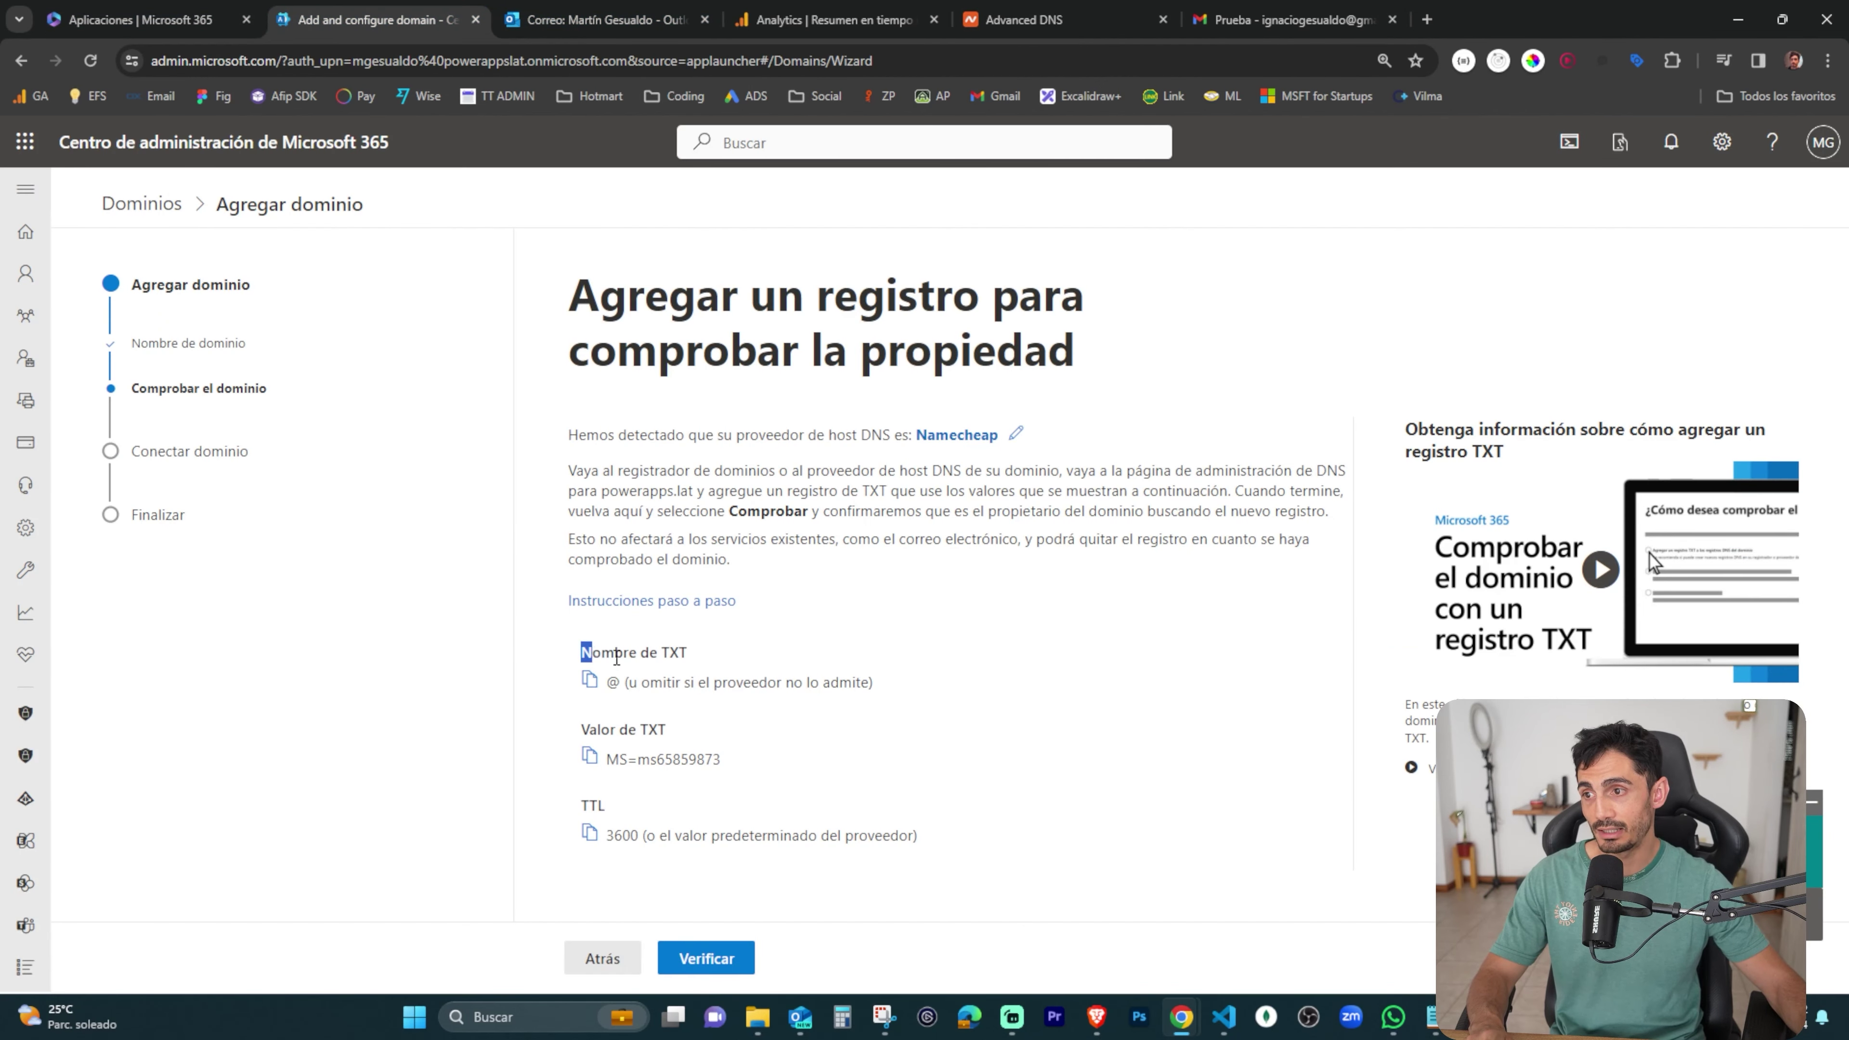
drag(616, 658, 684, 658)
click(625, 687)
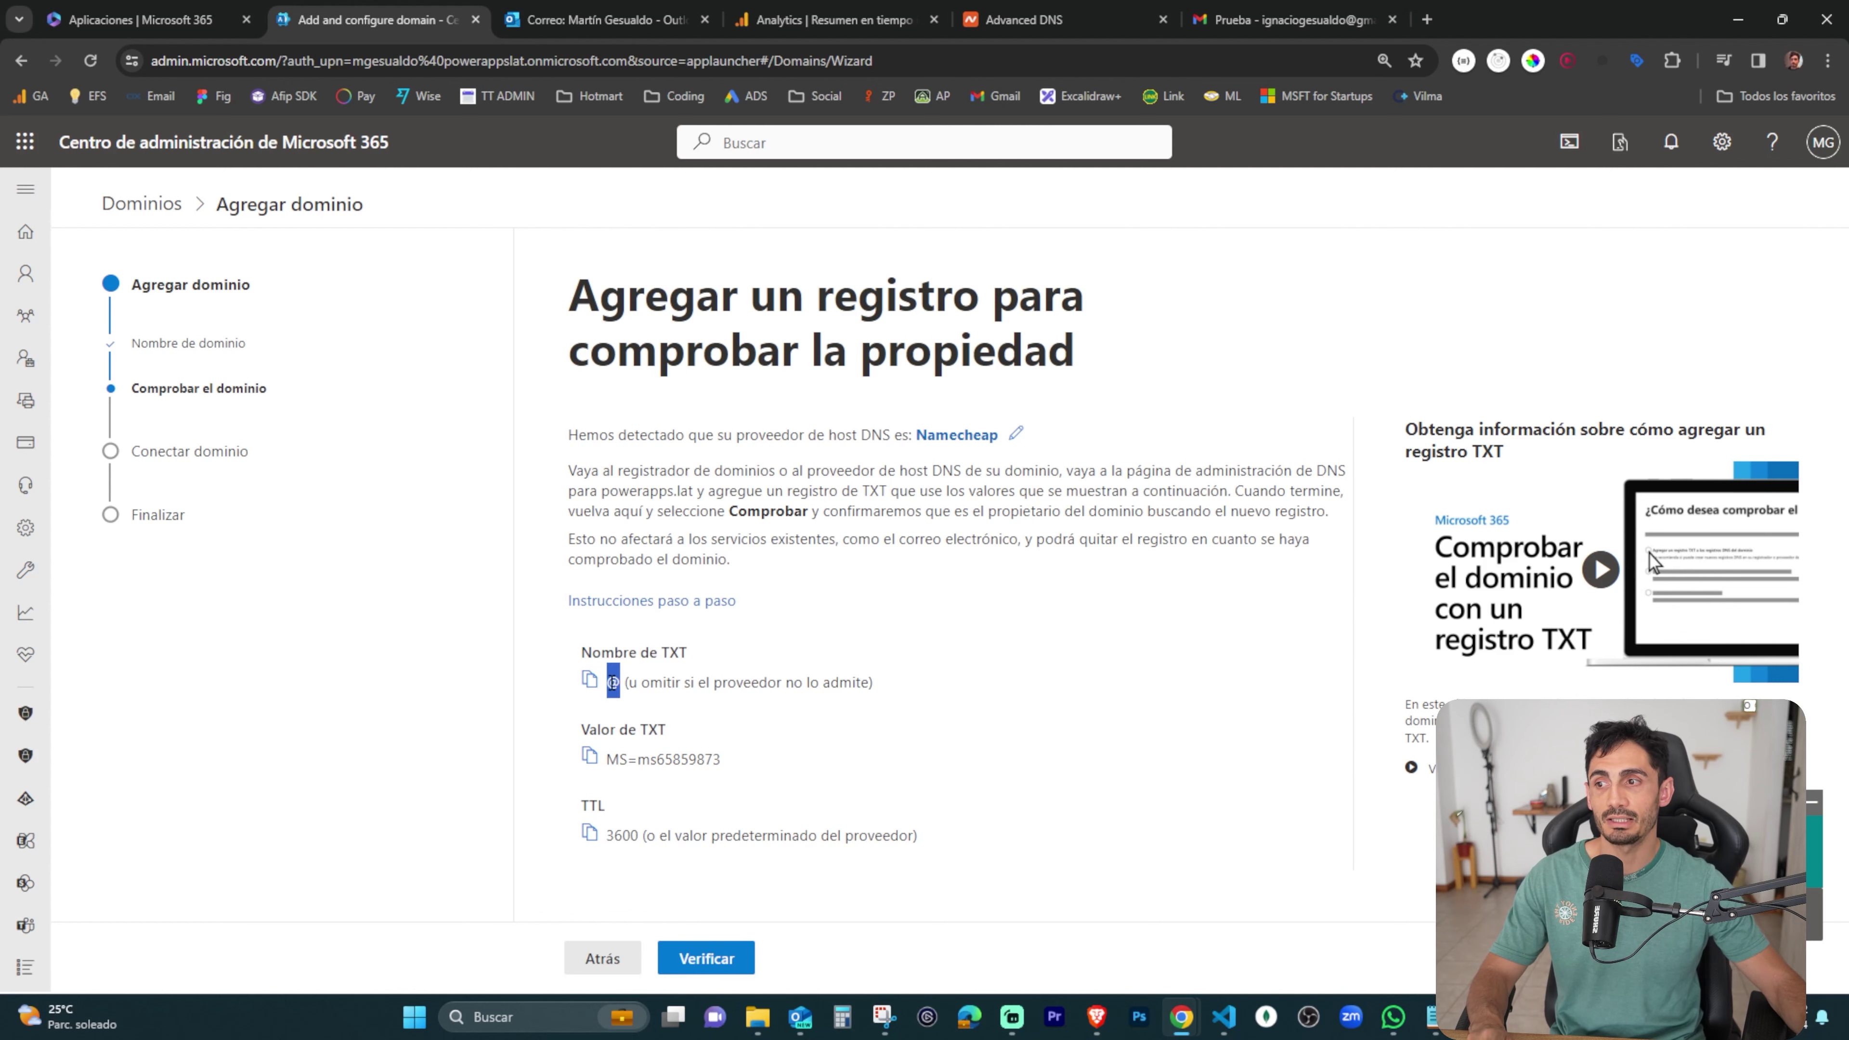
key(ctrl+5)
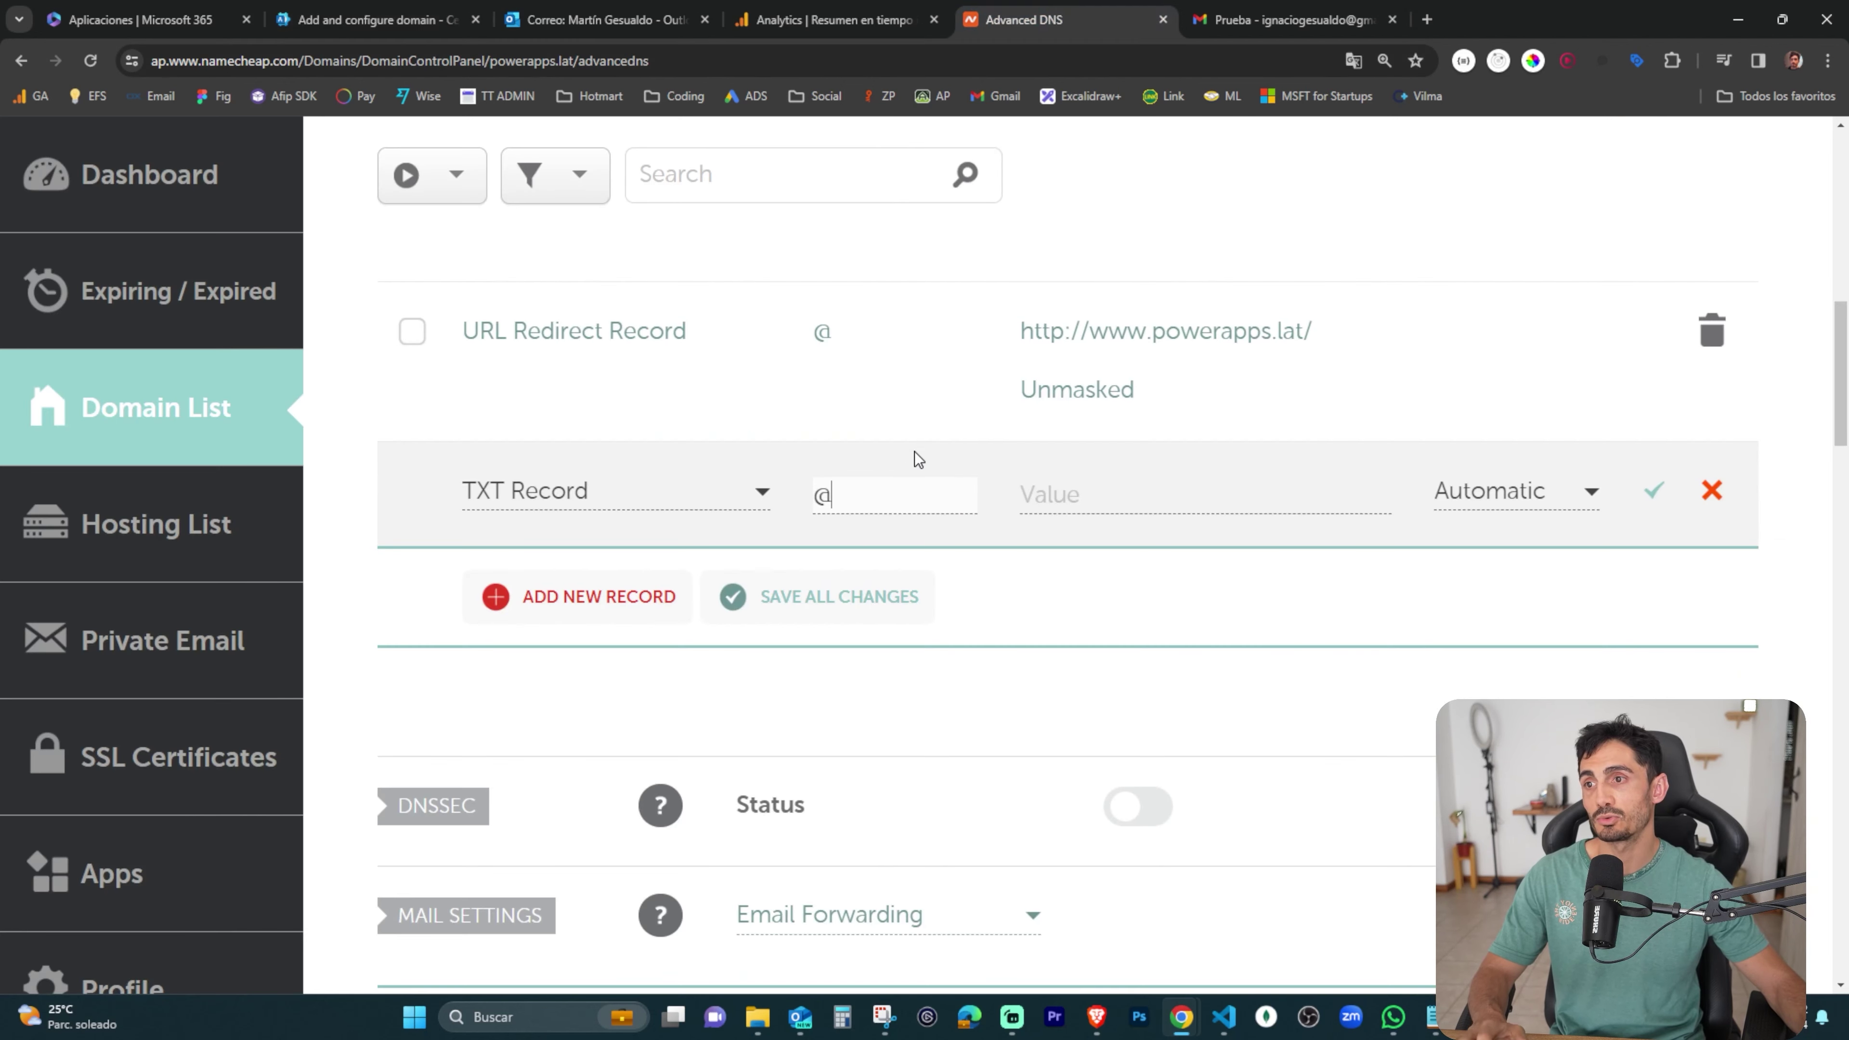
click(870, 392)
click(865, 504)
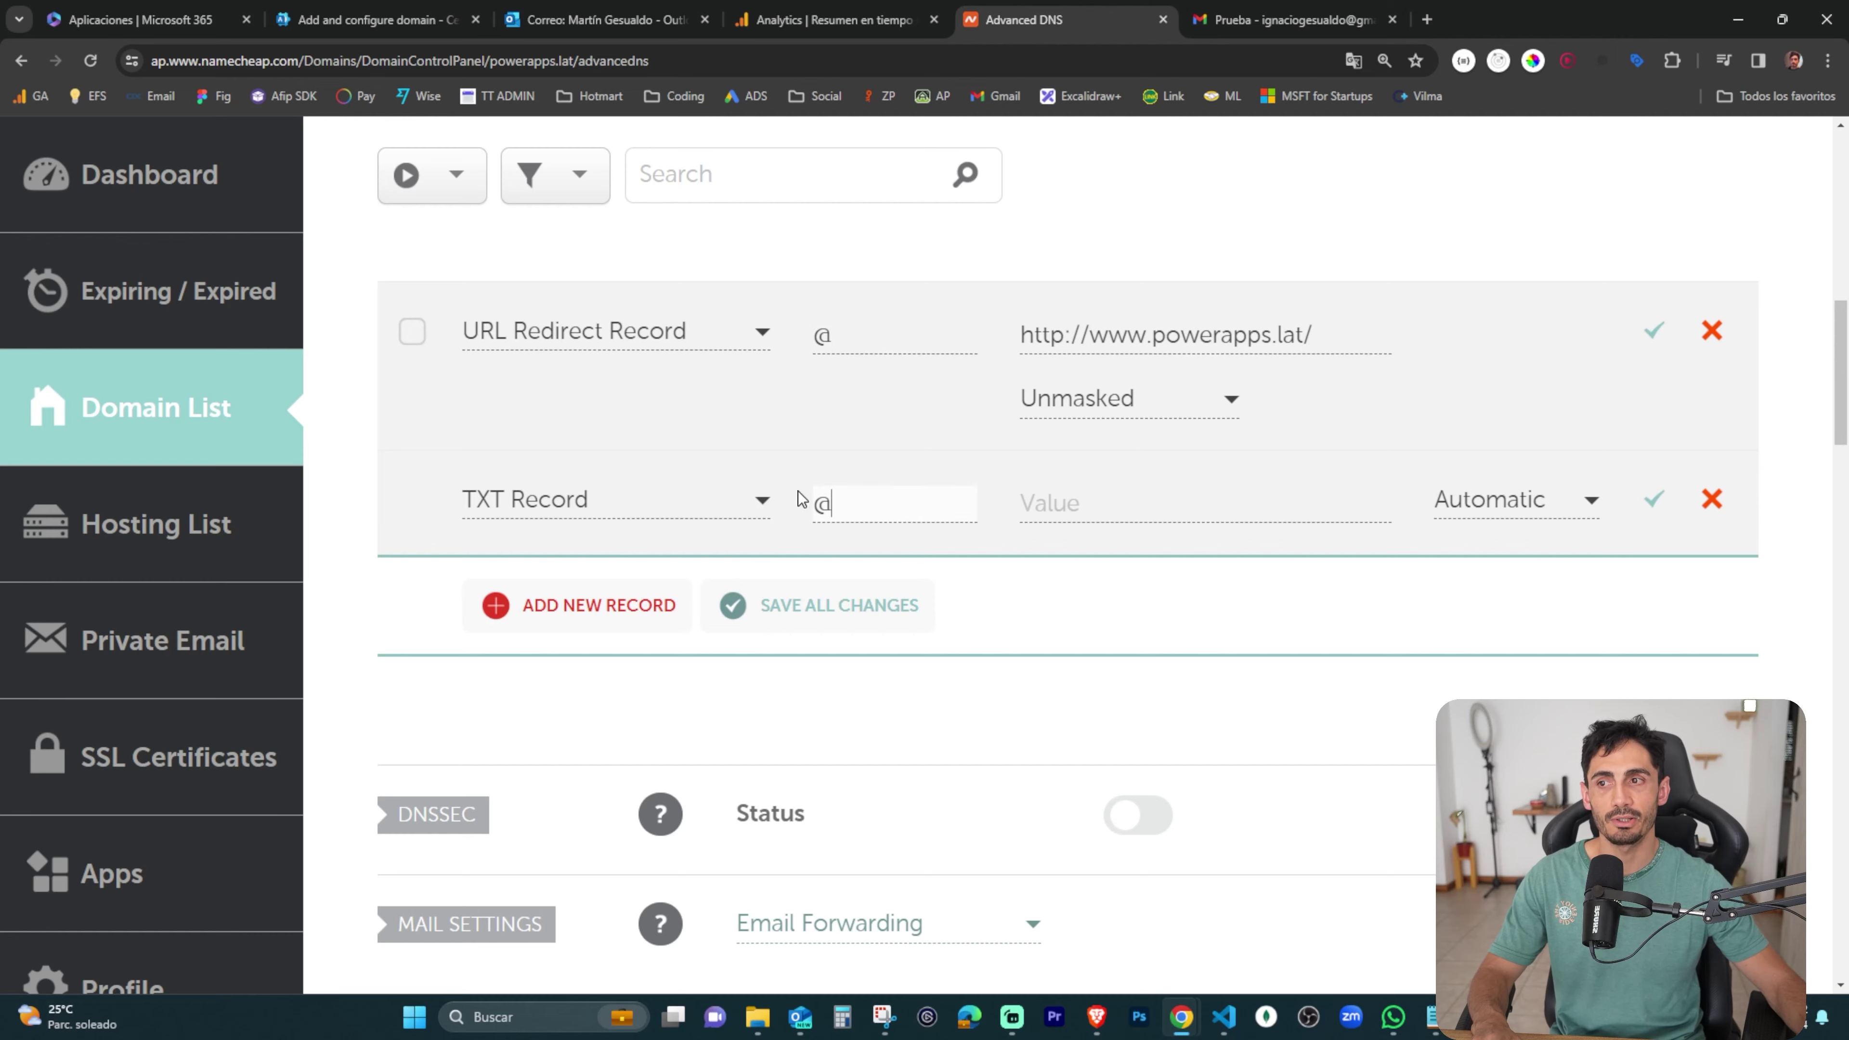
Step: Paste MS=ms65859873 from Microsoft 365 as the TXT record's value
scroll(908, 576, up, 6)
scroll(917, 627, down, 2)
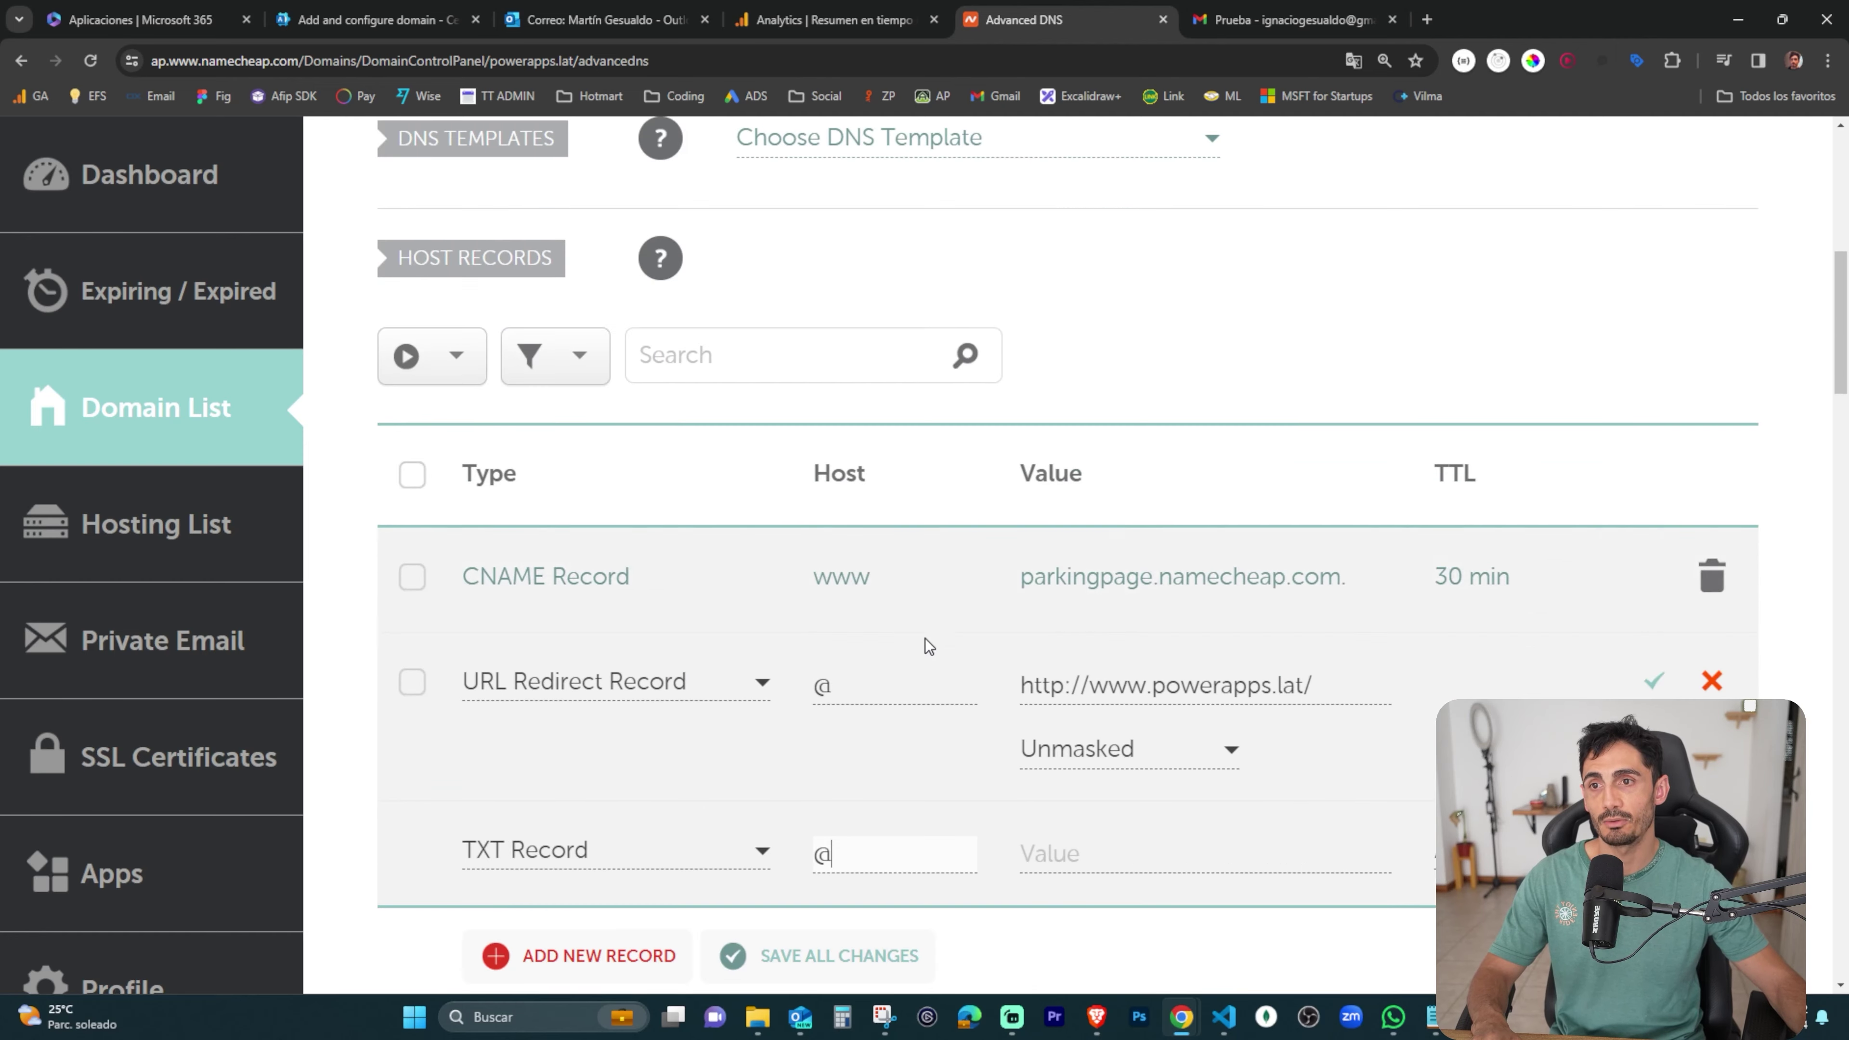
scroll(912, 669, down, 3)
click(408, 22)
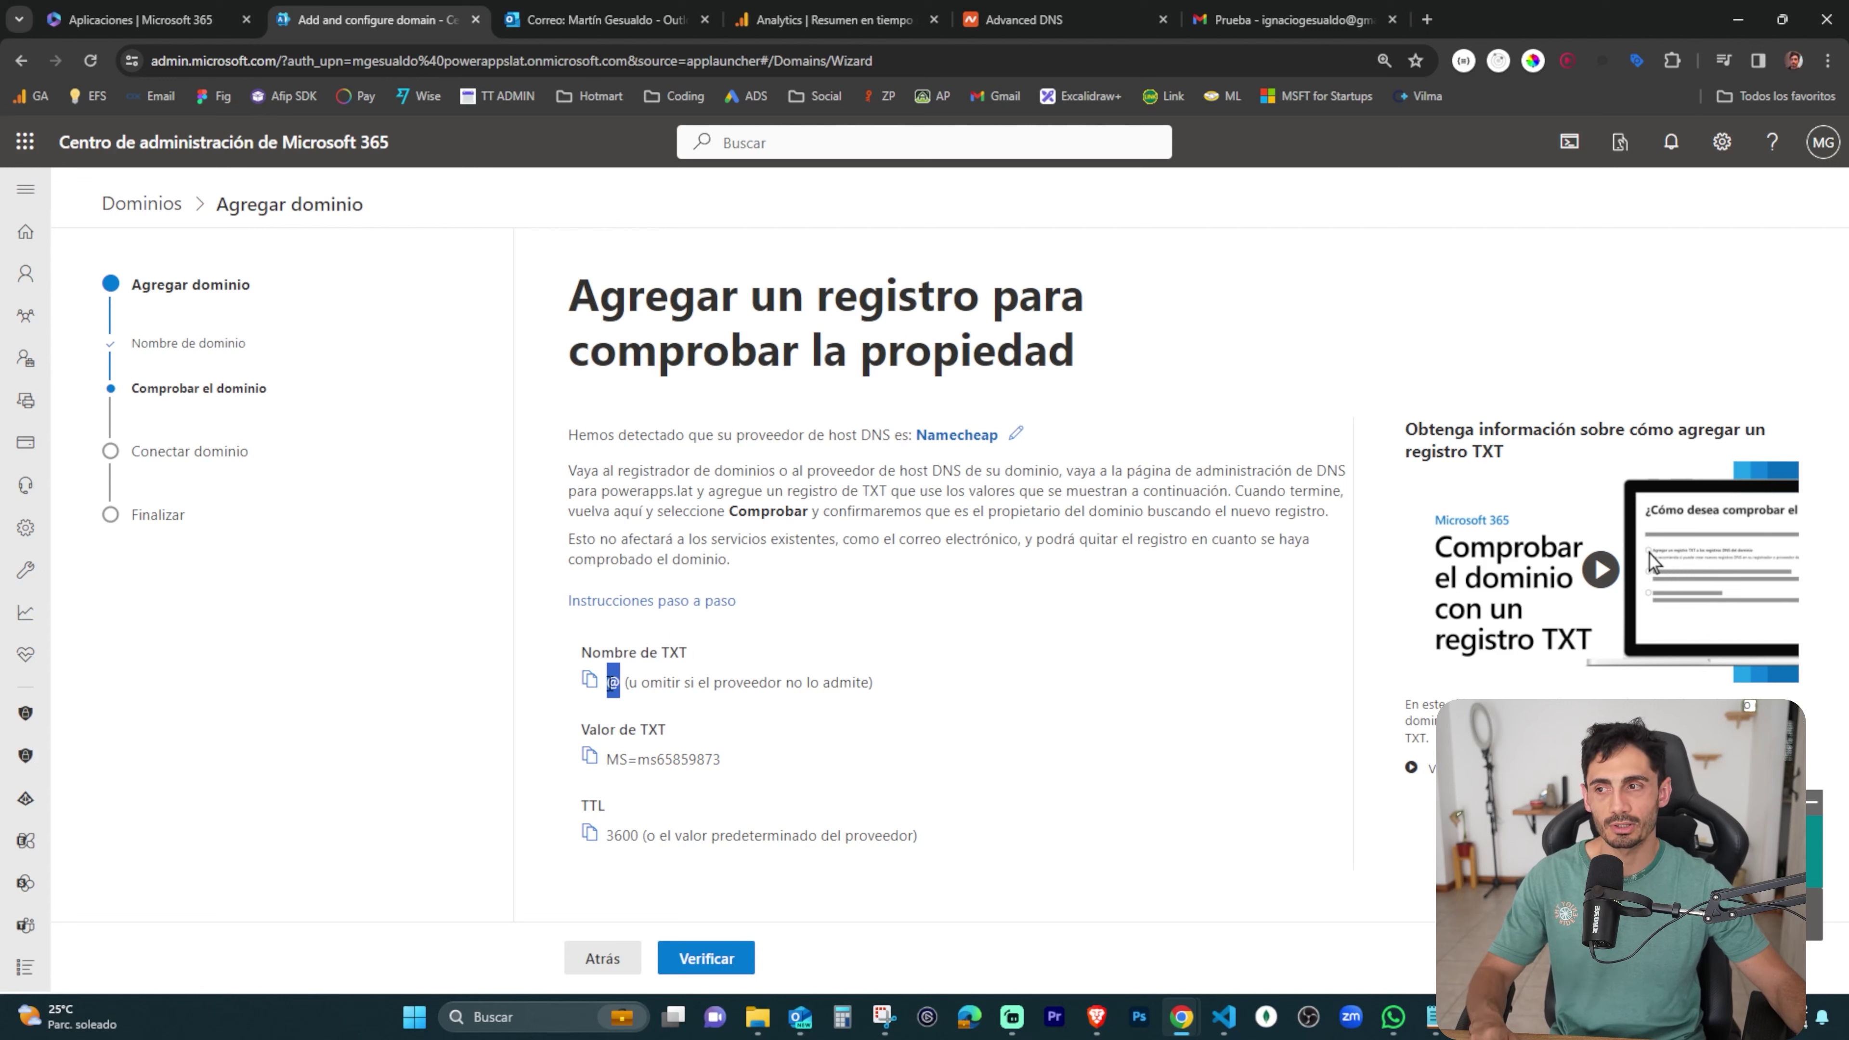
drag(737, 760, 614, 762)
key(ctrl+c)
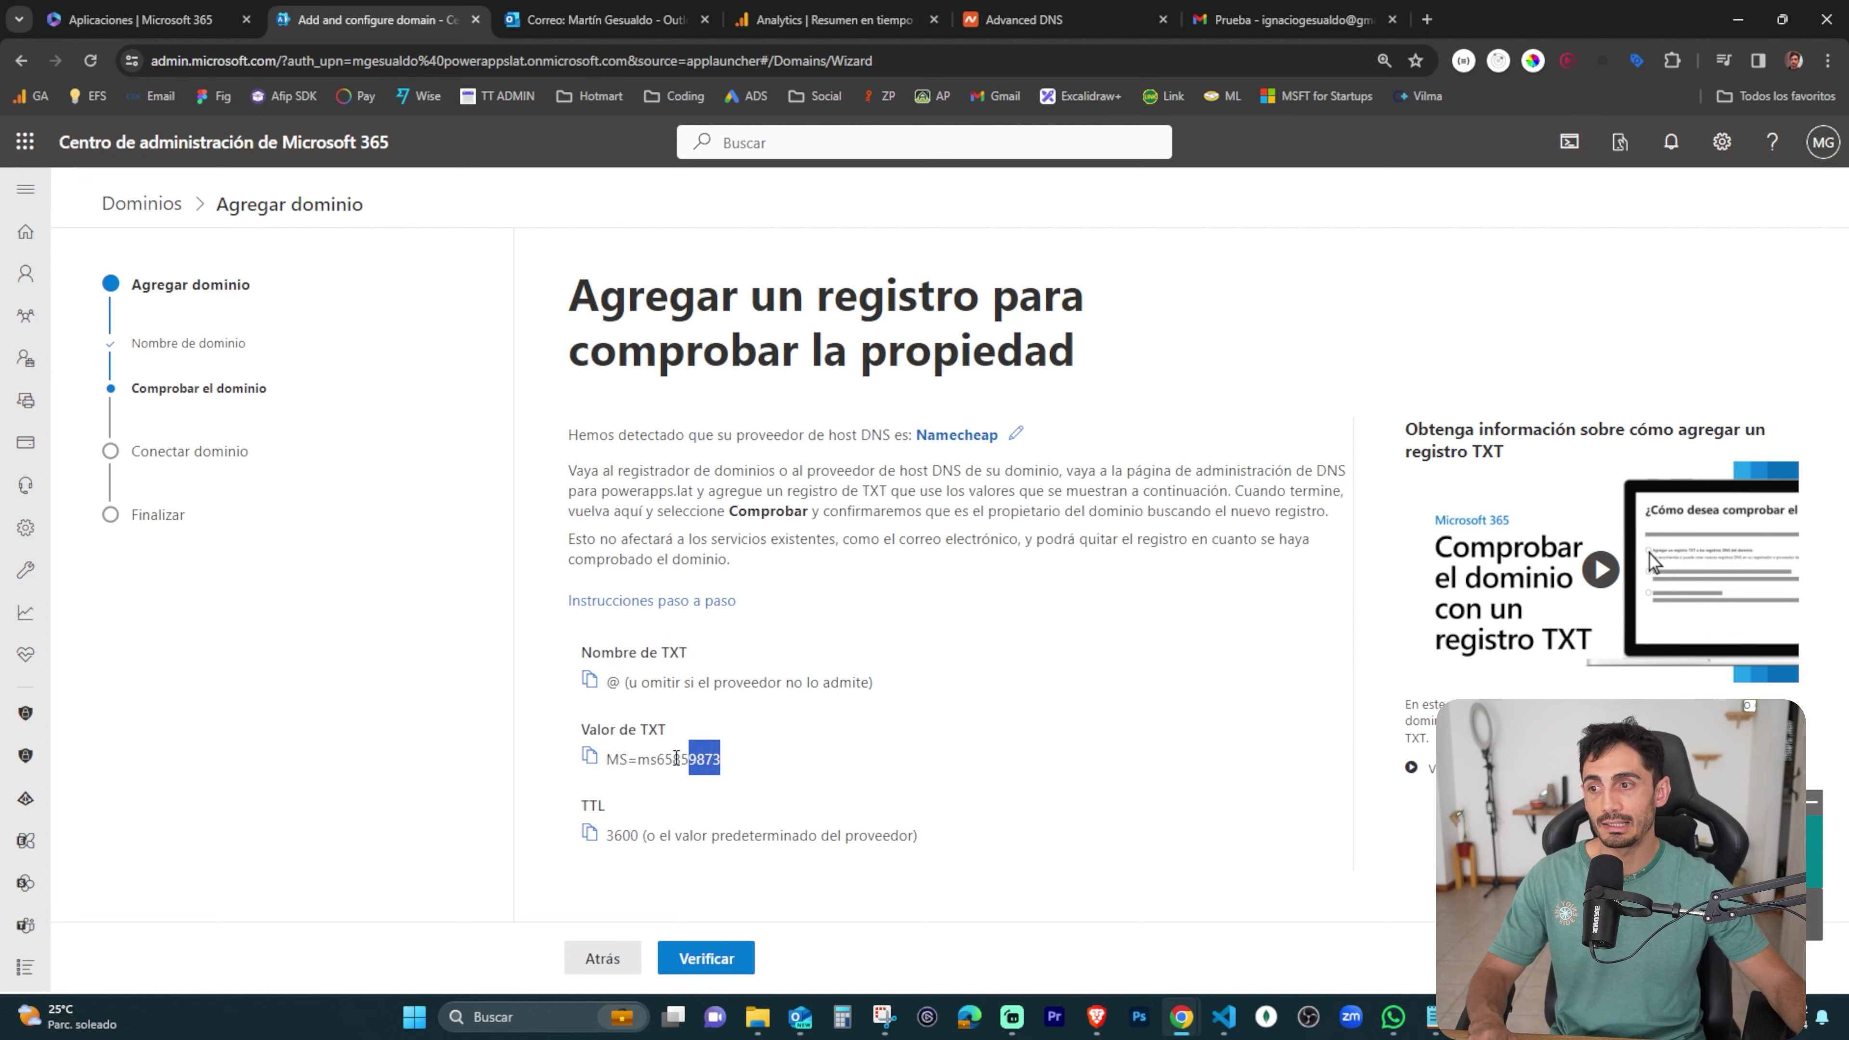
click(1034, 20)
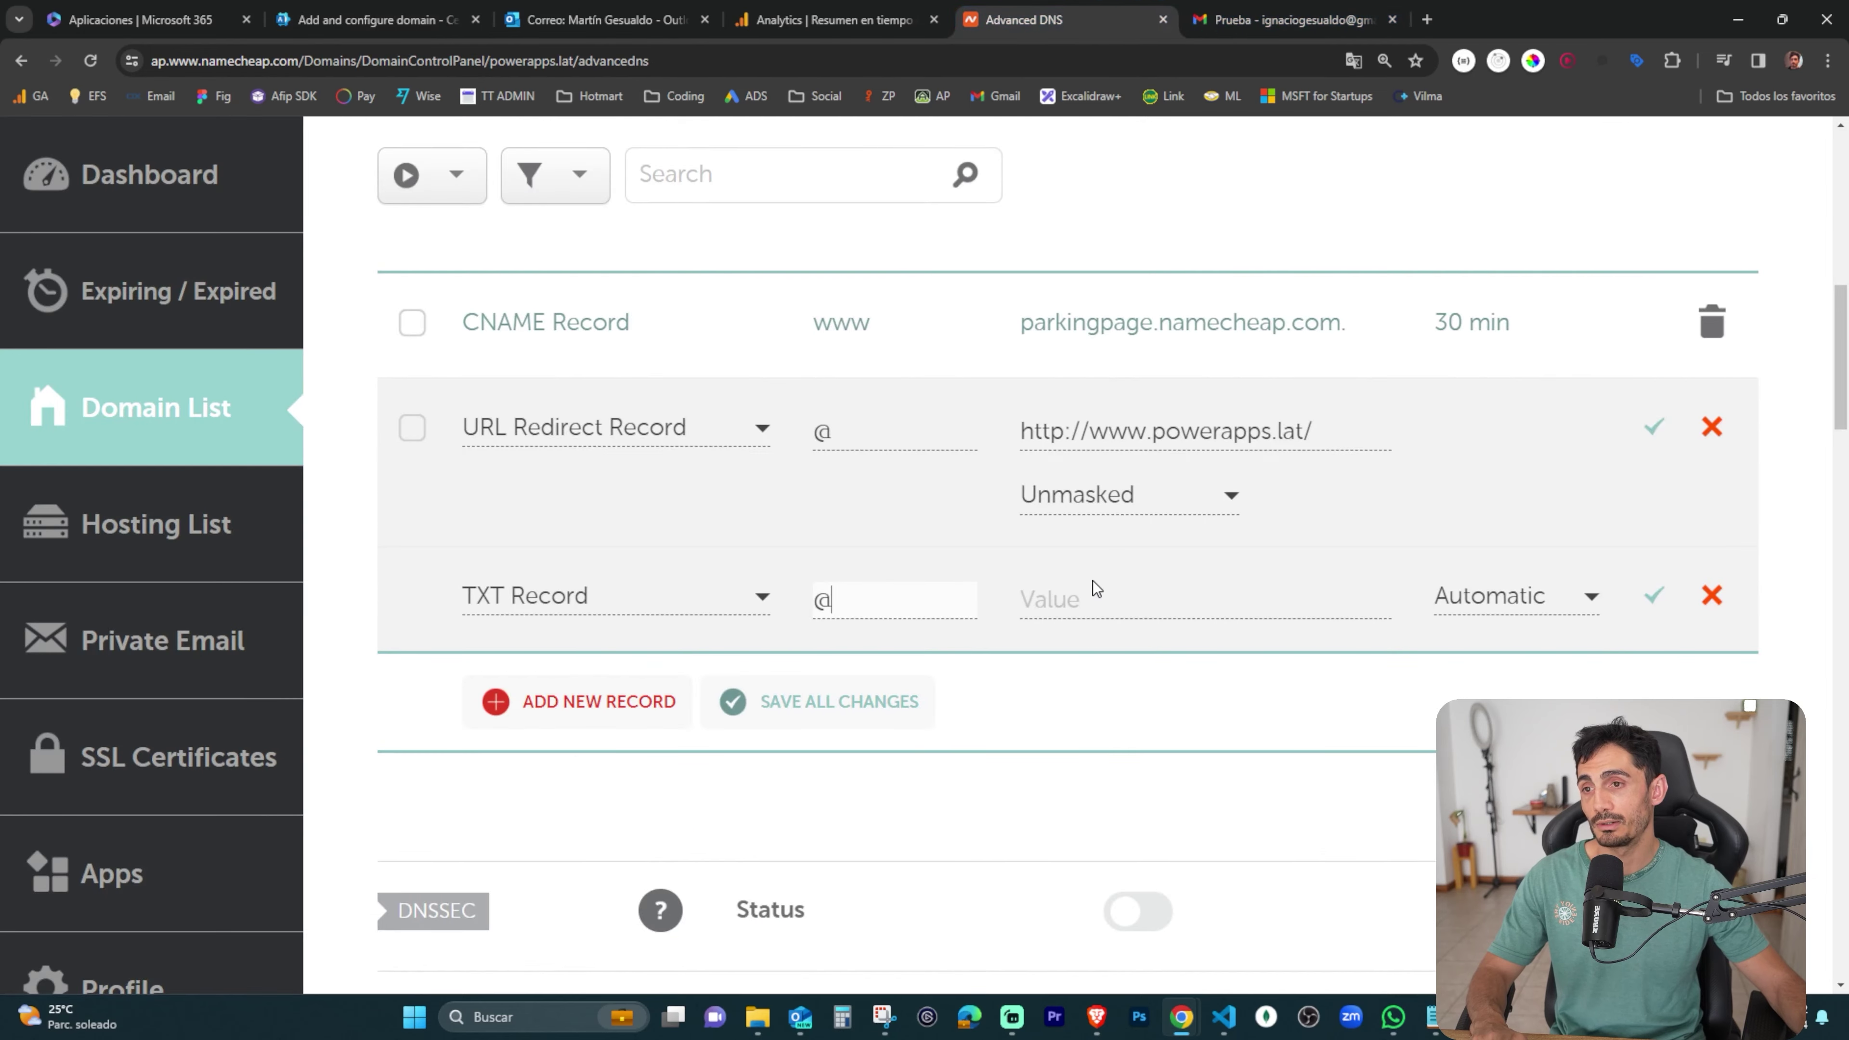
click(1096, 598)
key(ctrl+v)
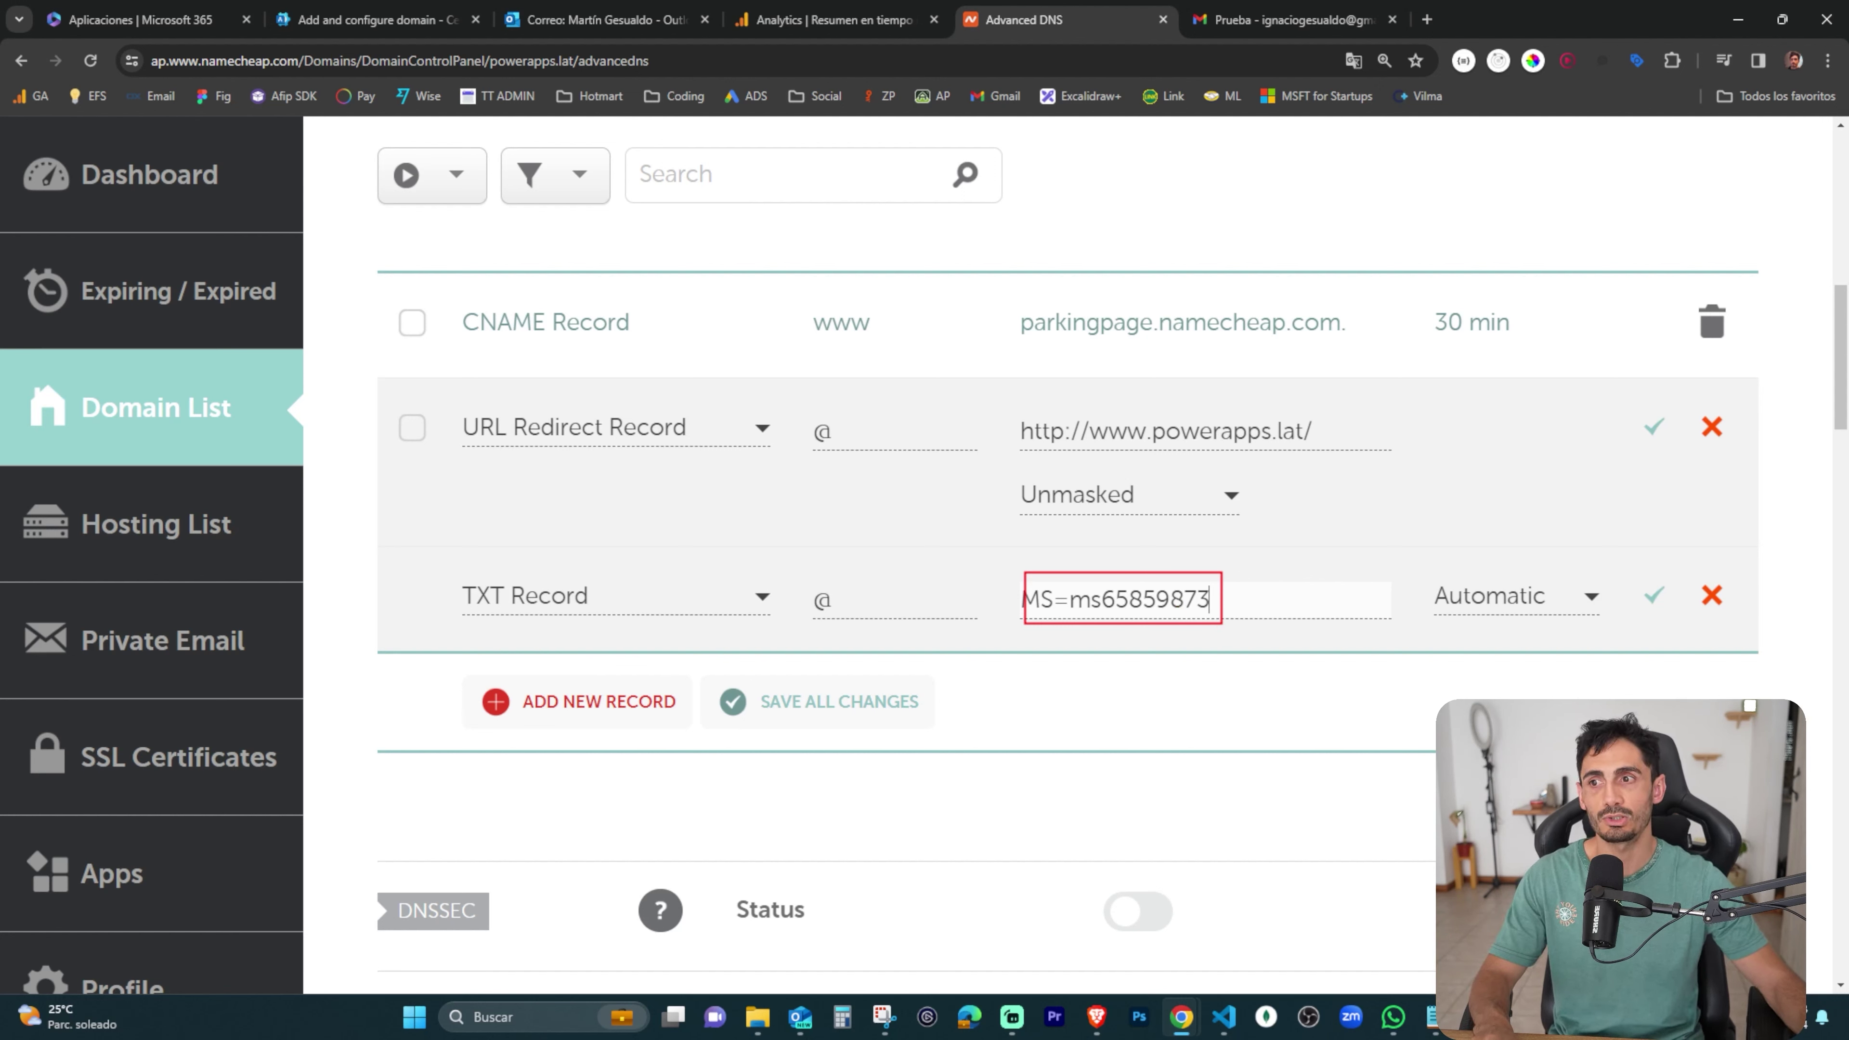
Step: Recheck the values, keep TTL at Automatic, and save the new TXT record
drag(408, 547, 1746, 632)
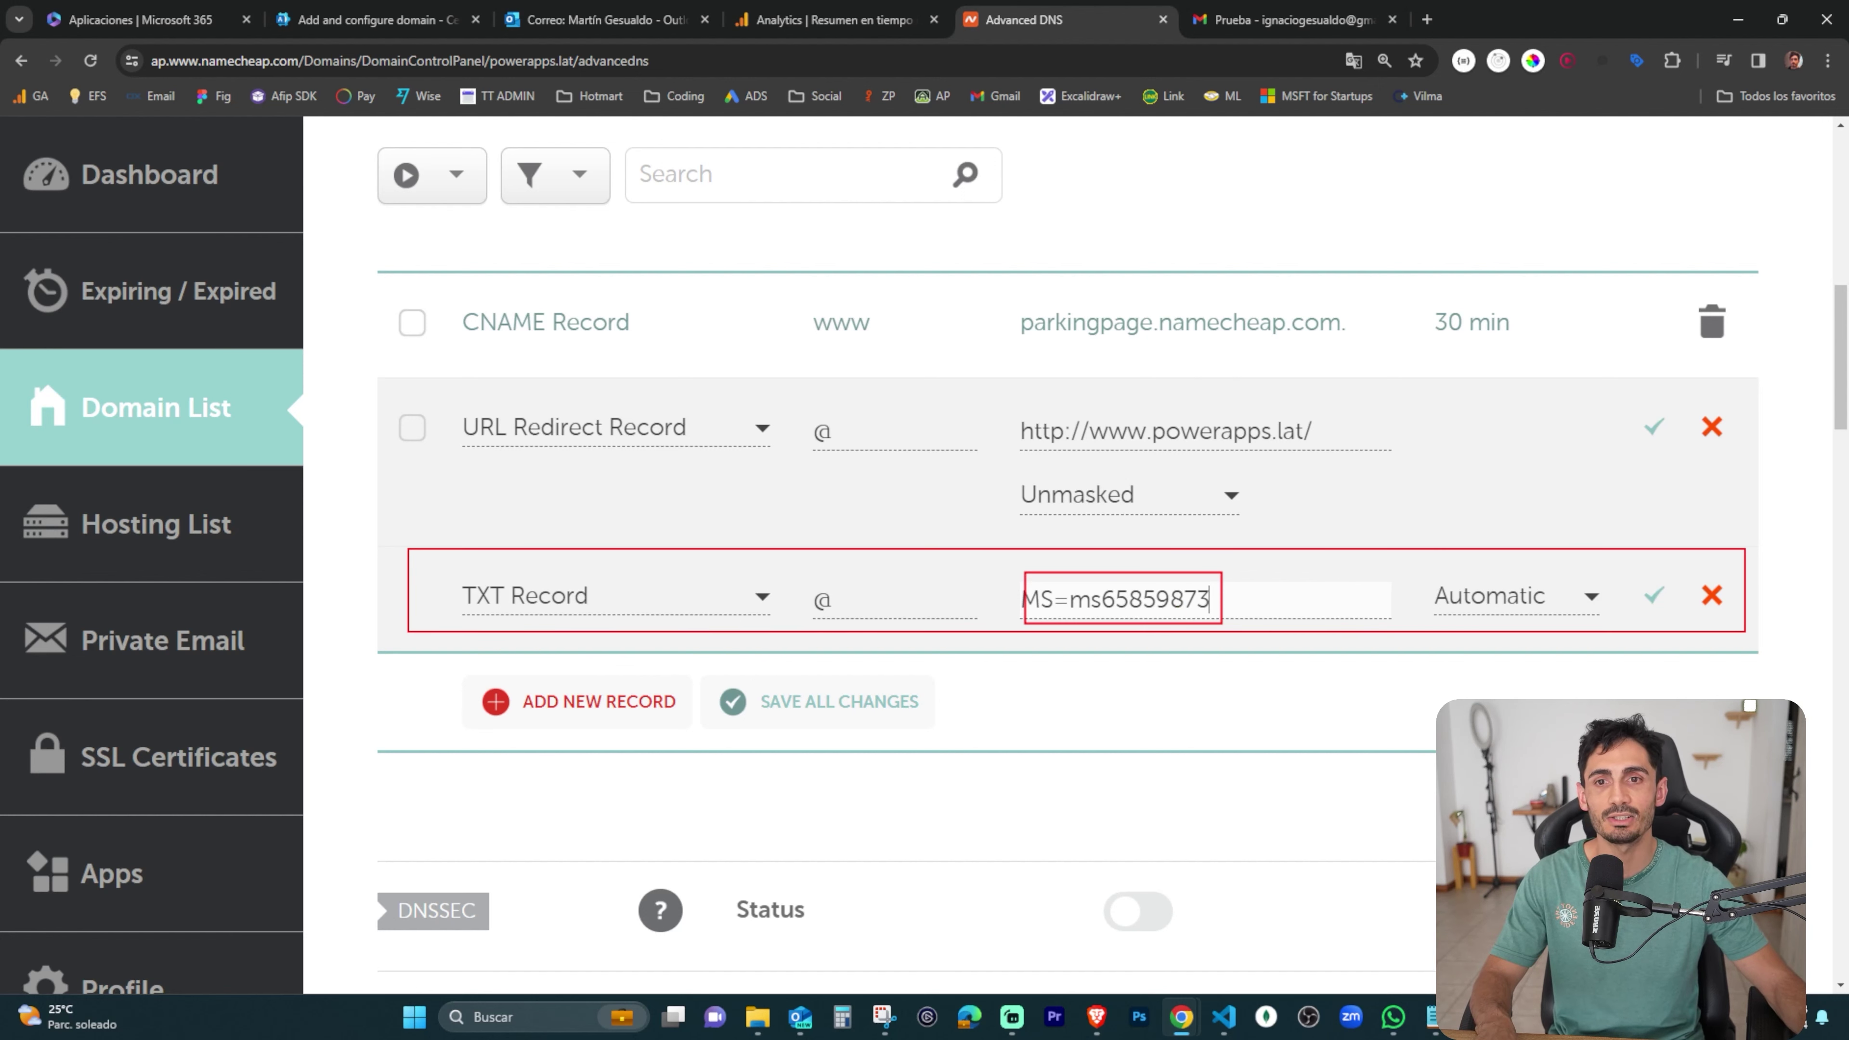
key(Escape)
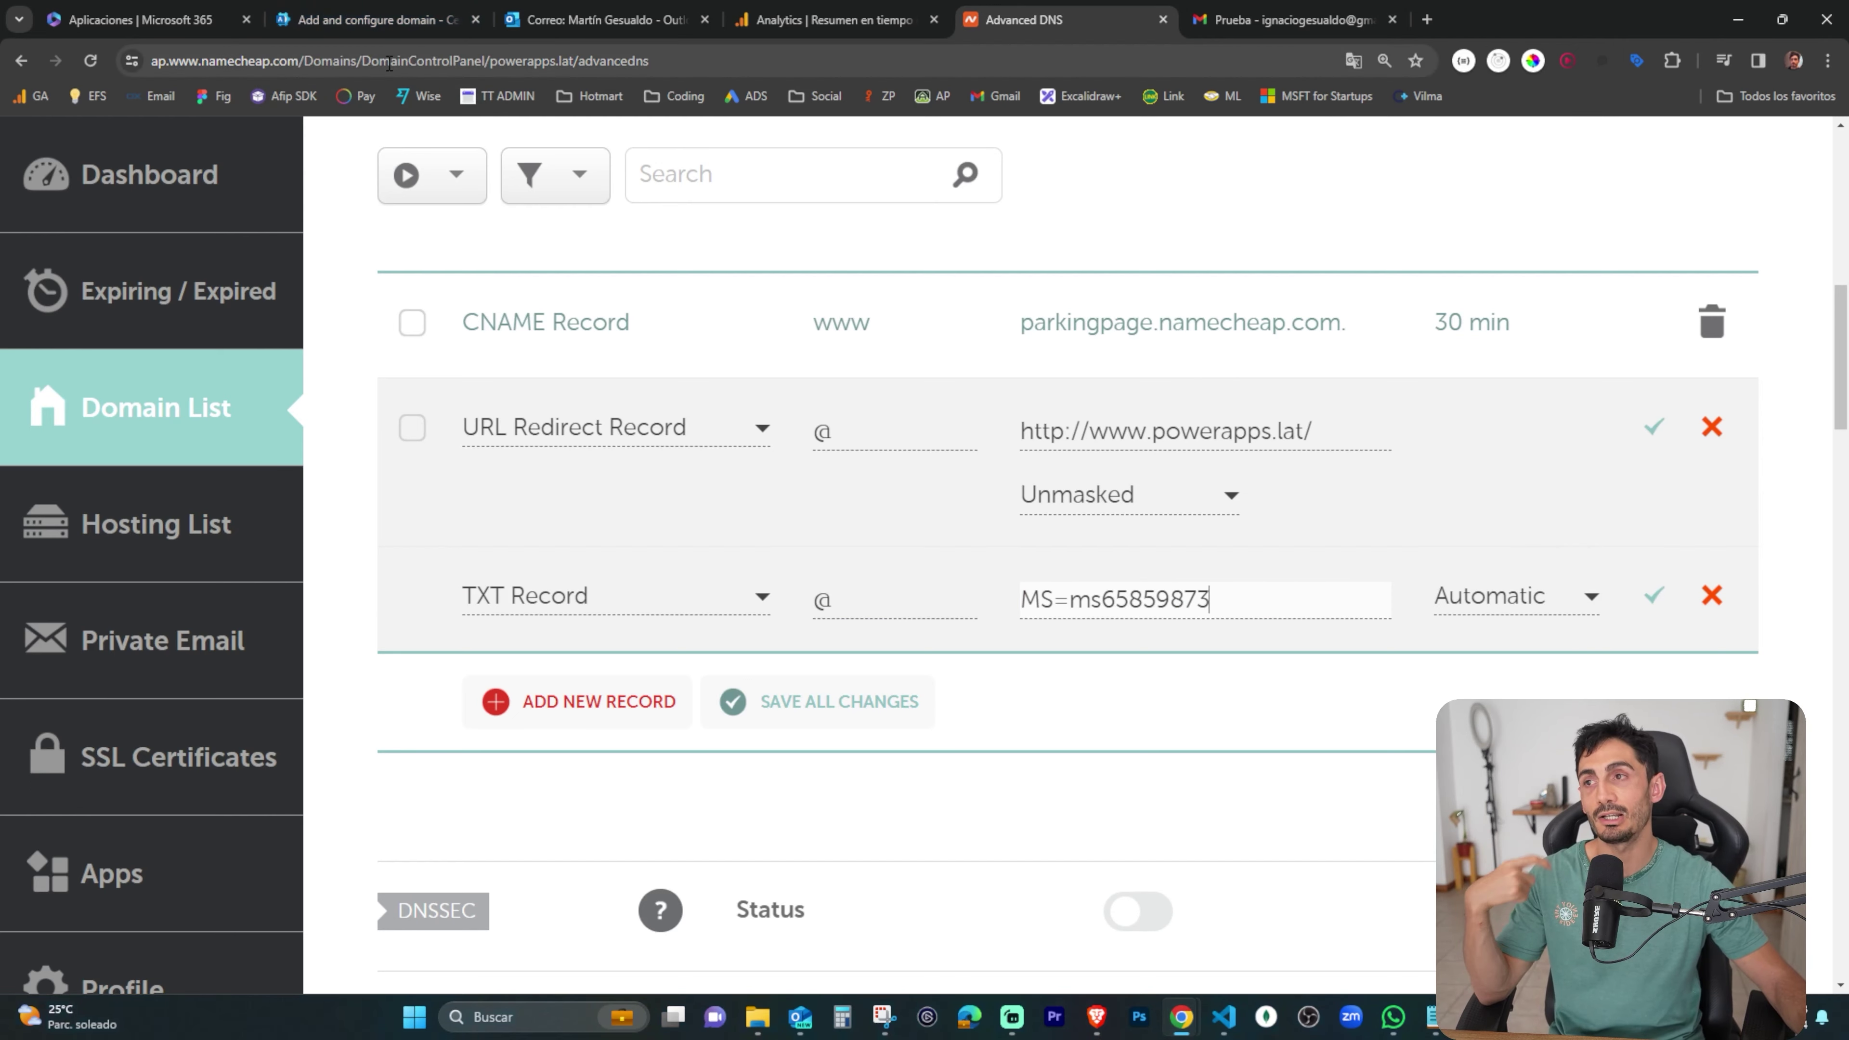
click(415, 29)
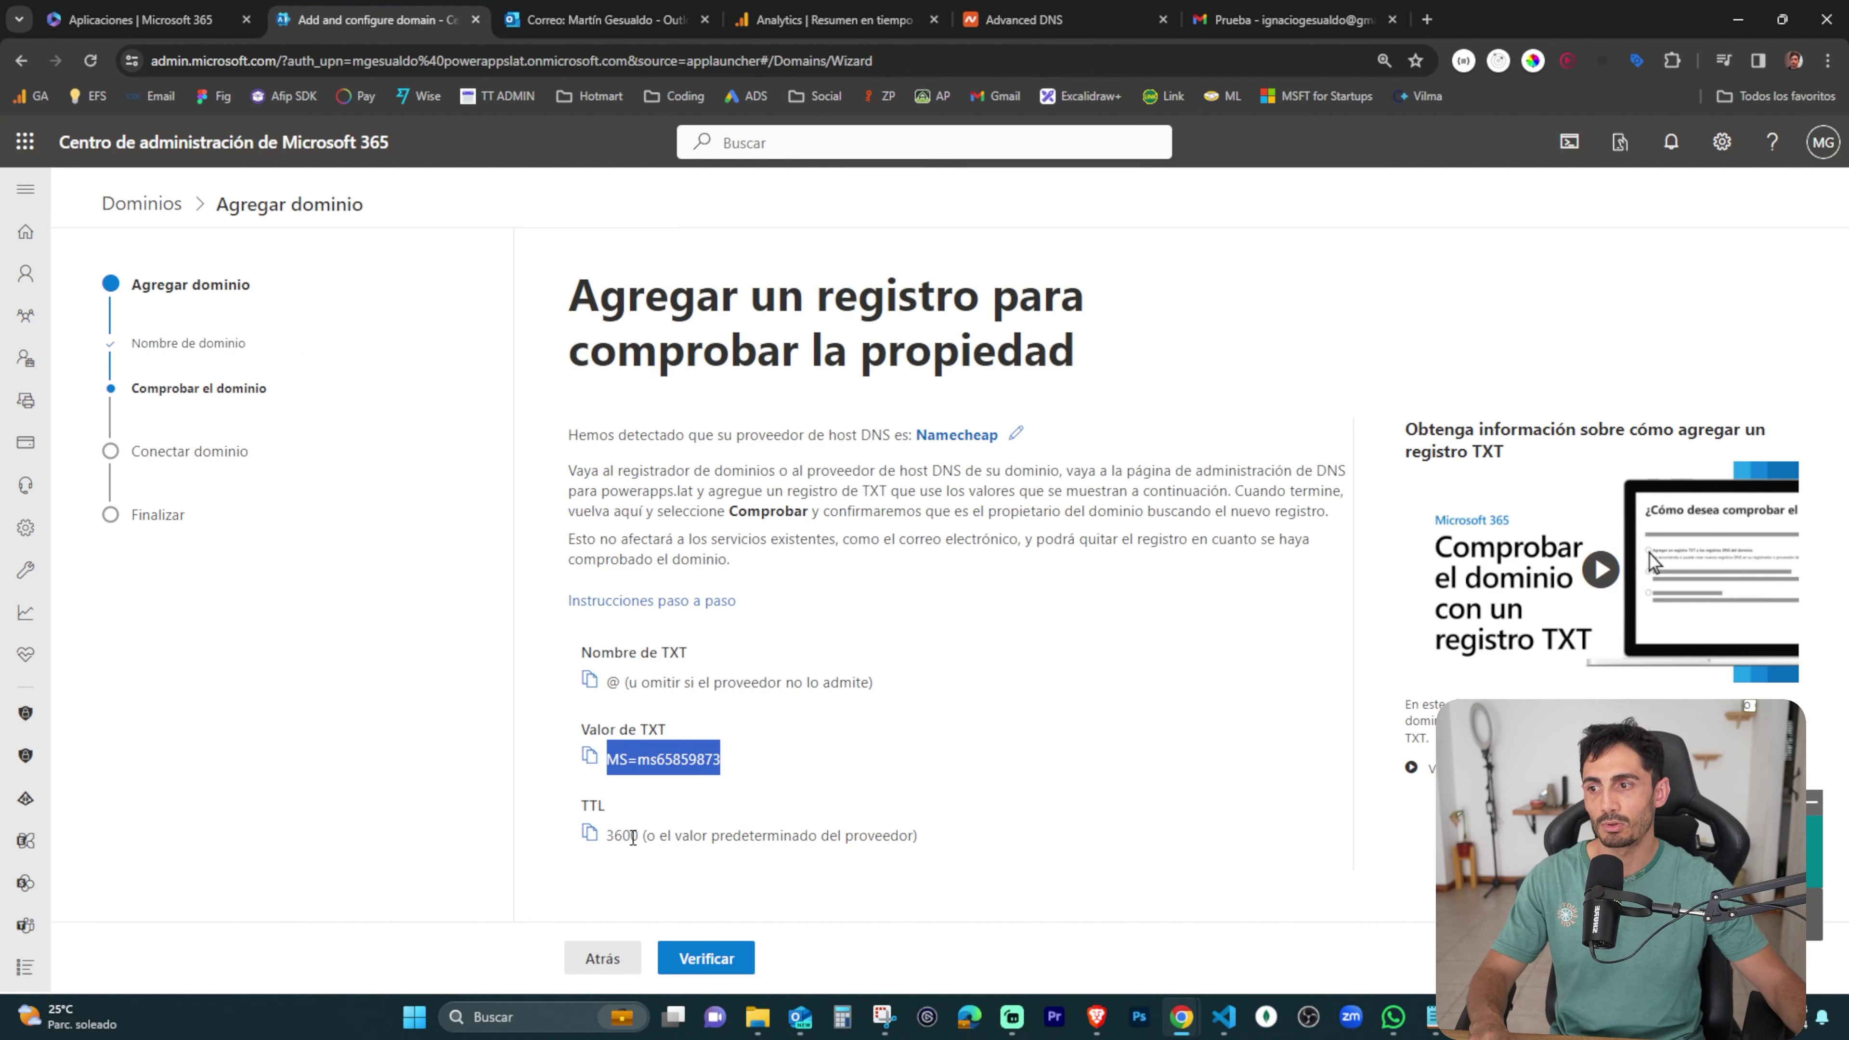
click(613, 21)
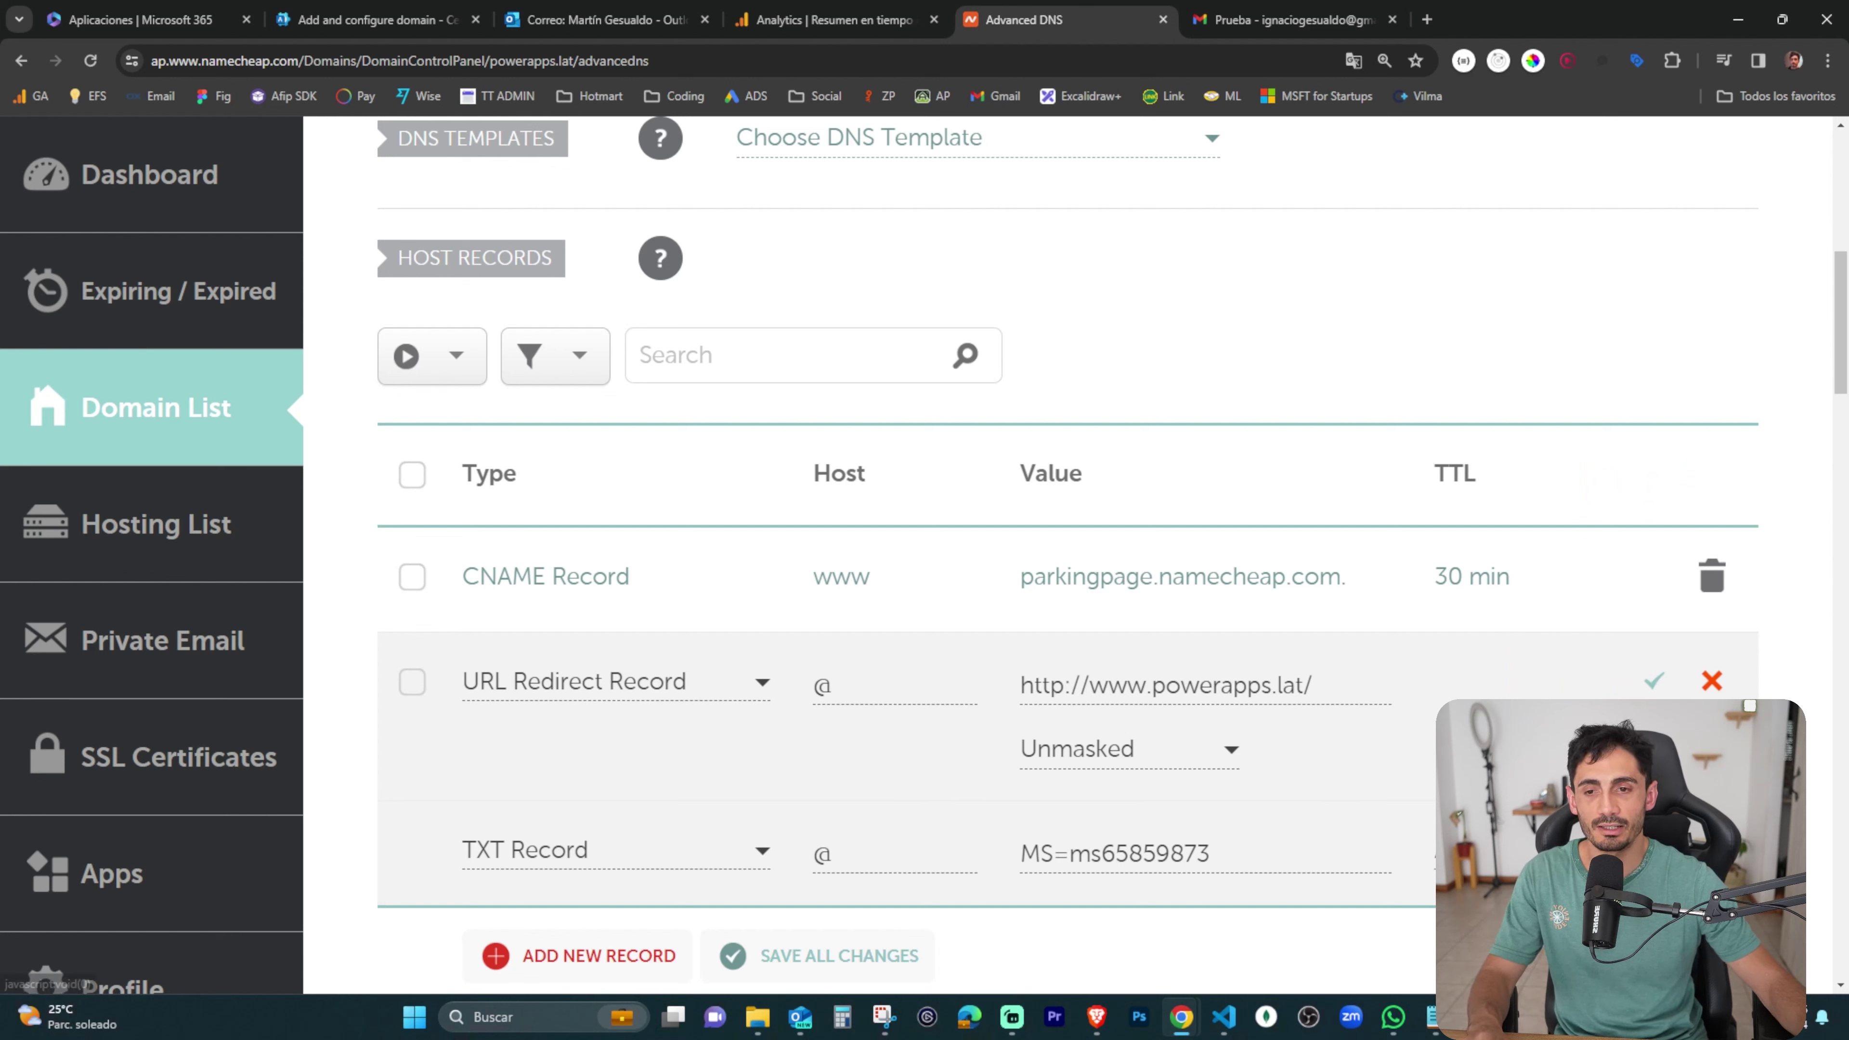
click(1499, 750)
click(1492, 660)
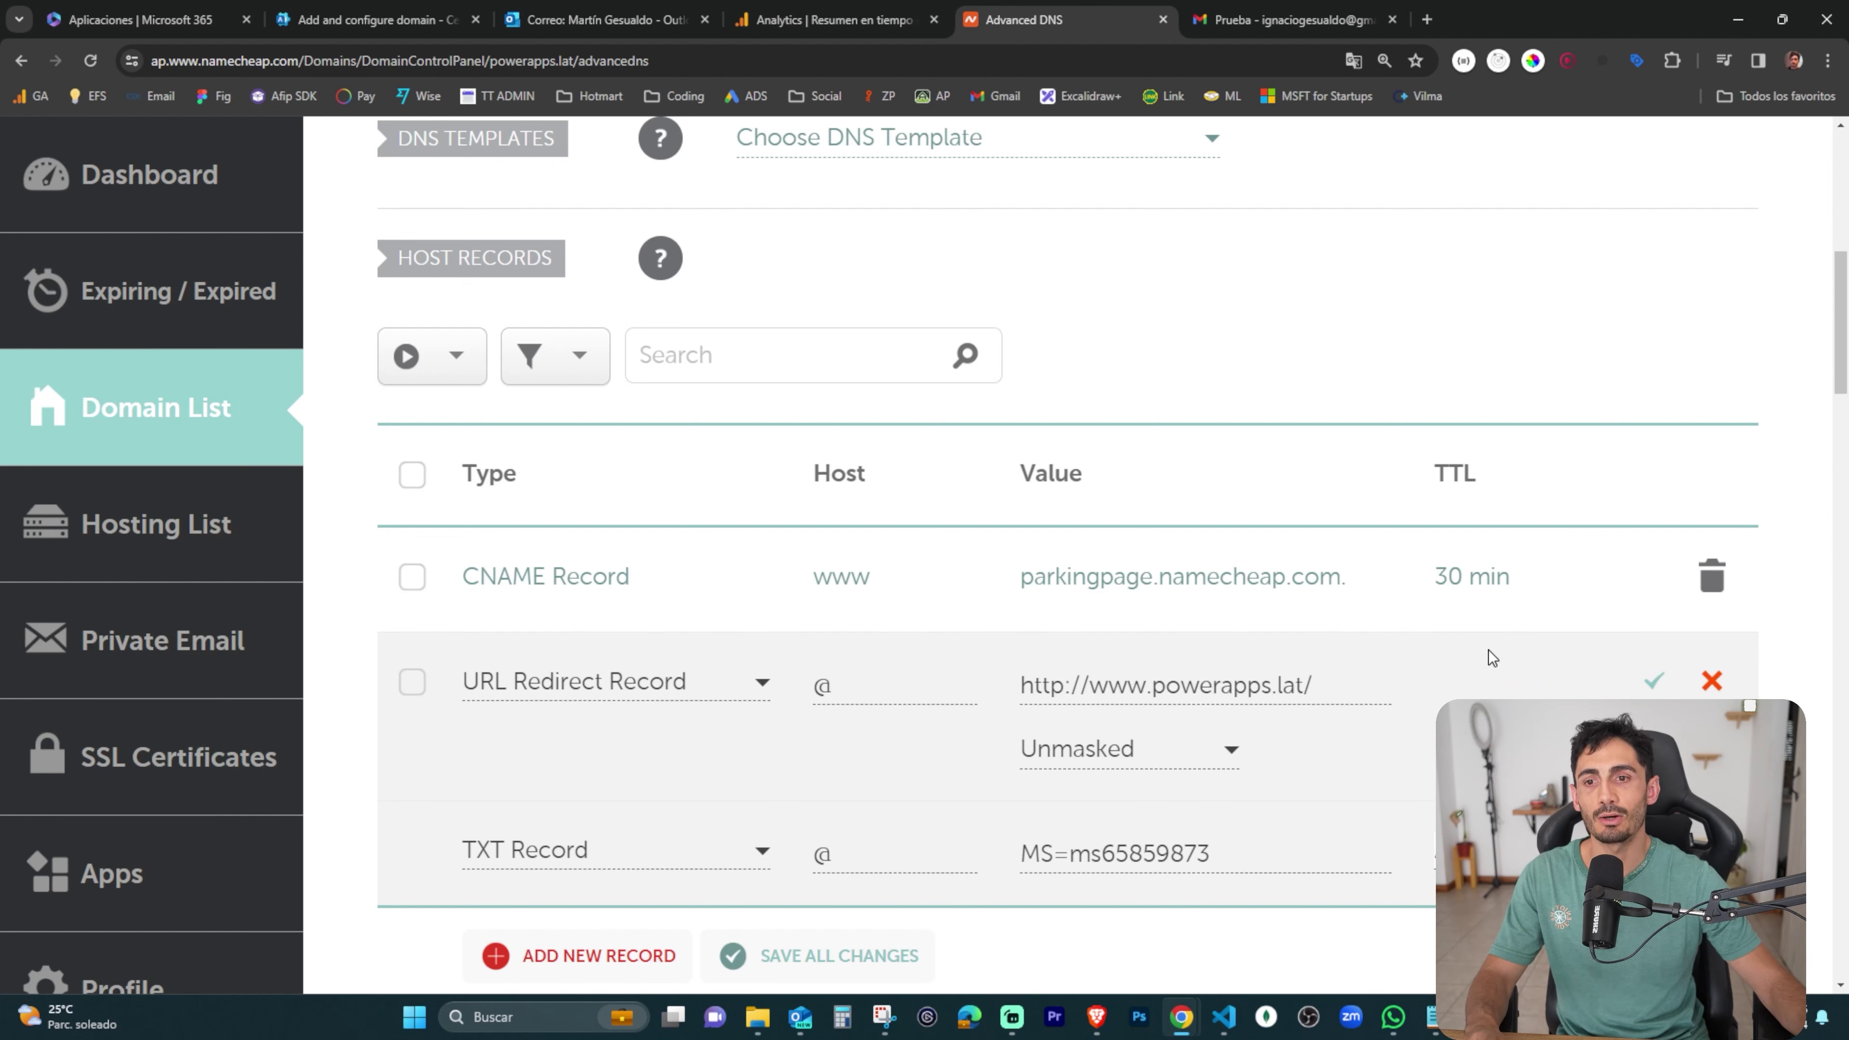
click(1654, 849)
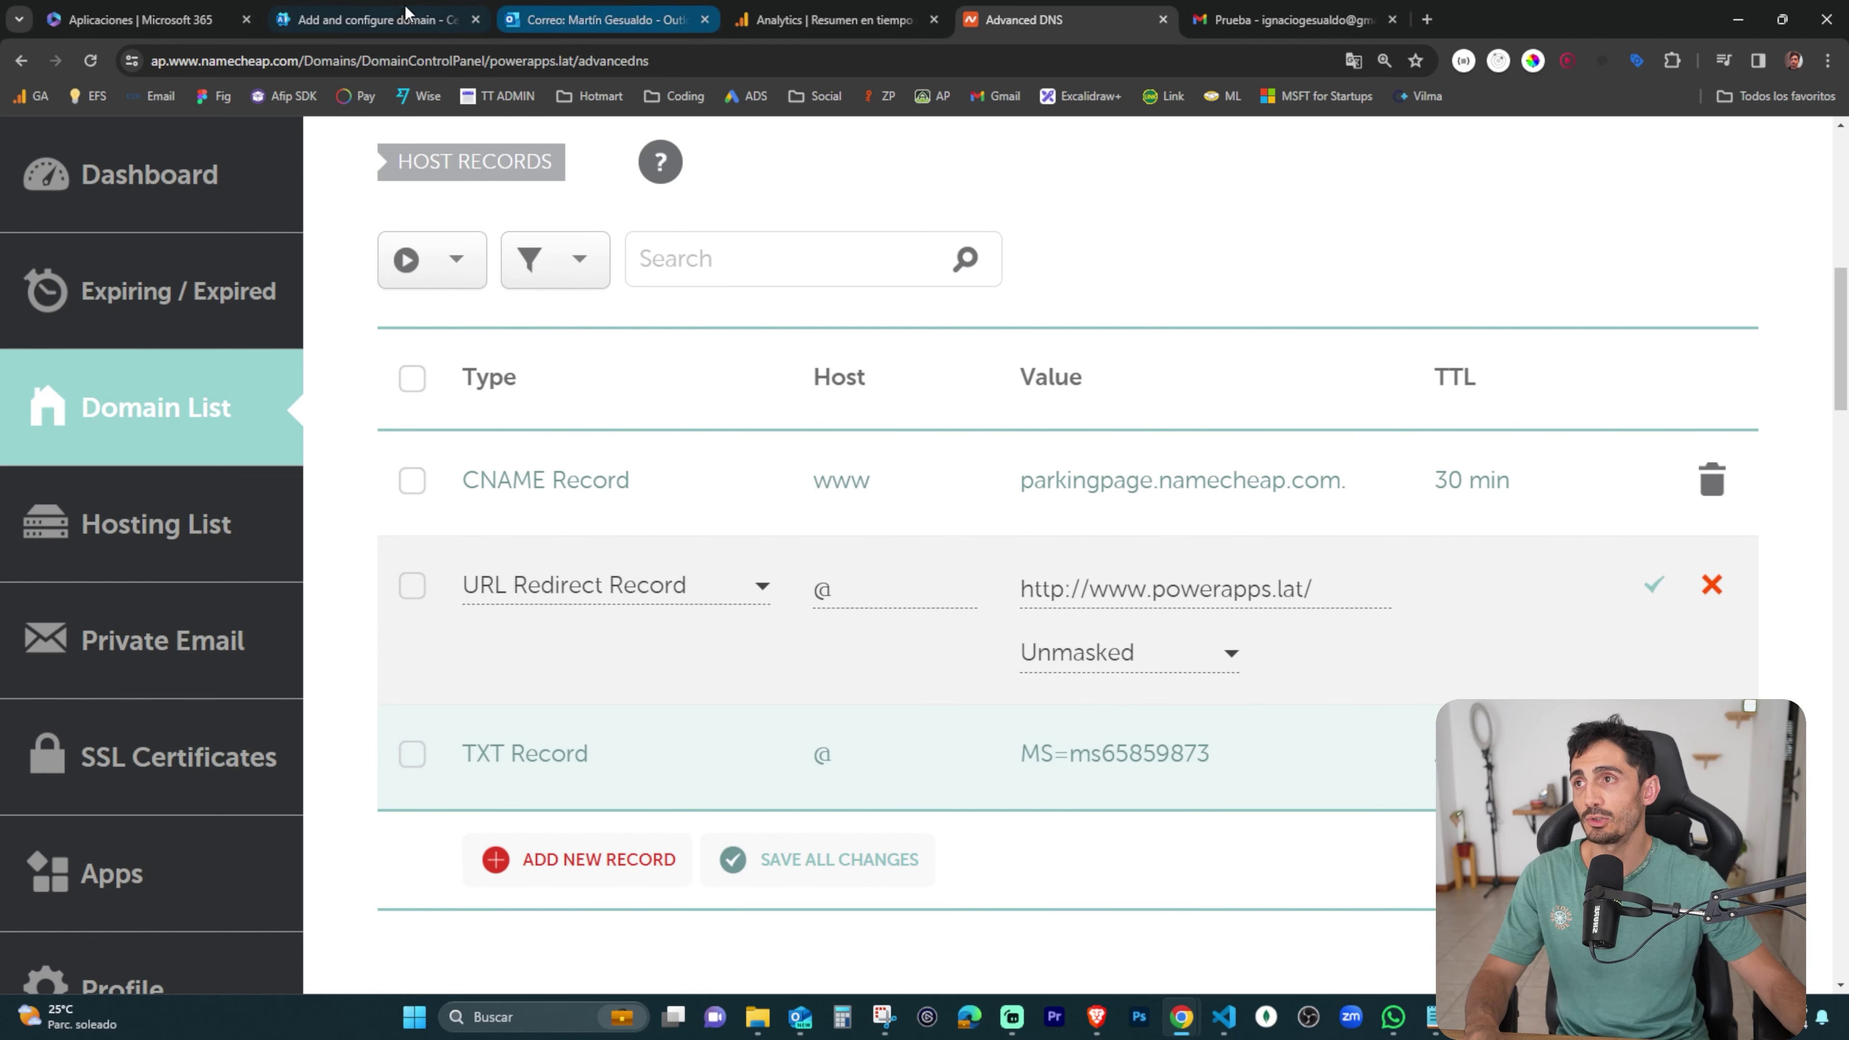
click(371, 19)
Step: Run domain verification and read the error noting detection can take up to 48 hours
click(611, 834)
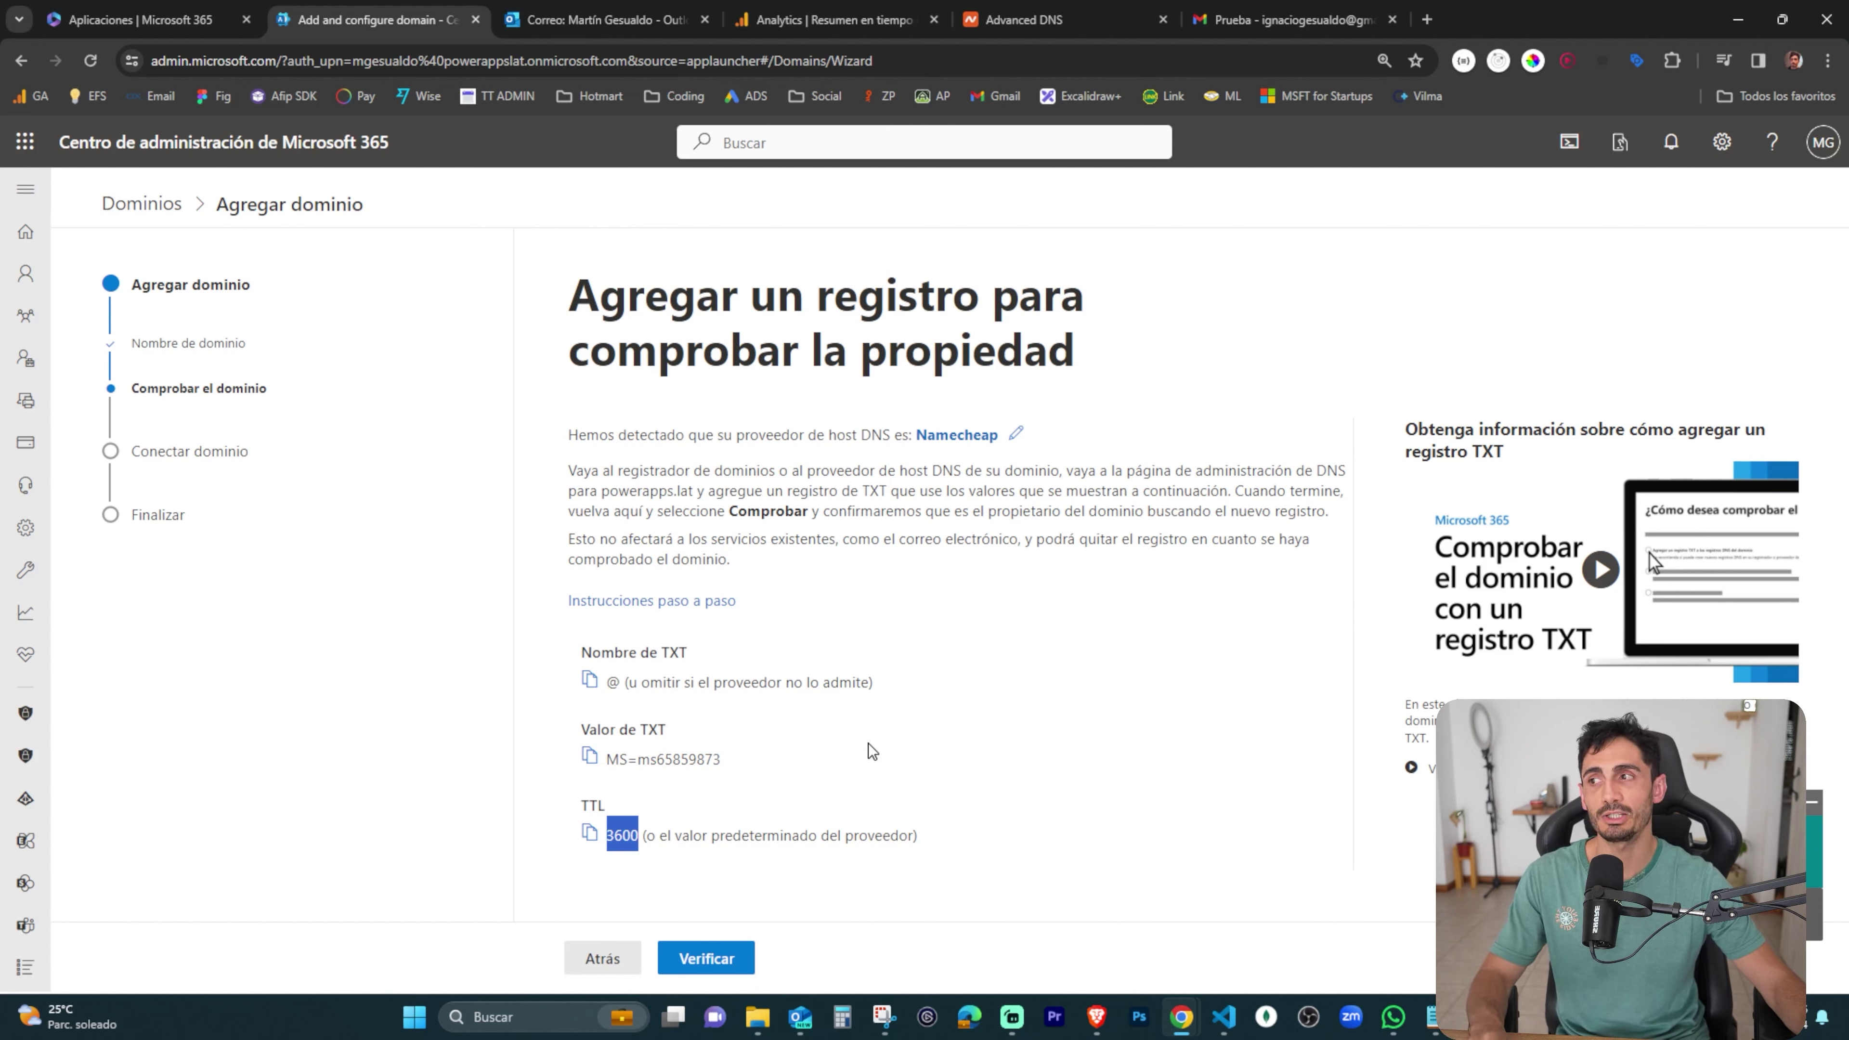
click(739, 957)
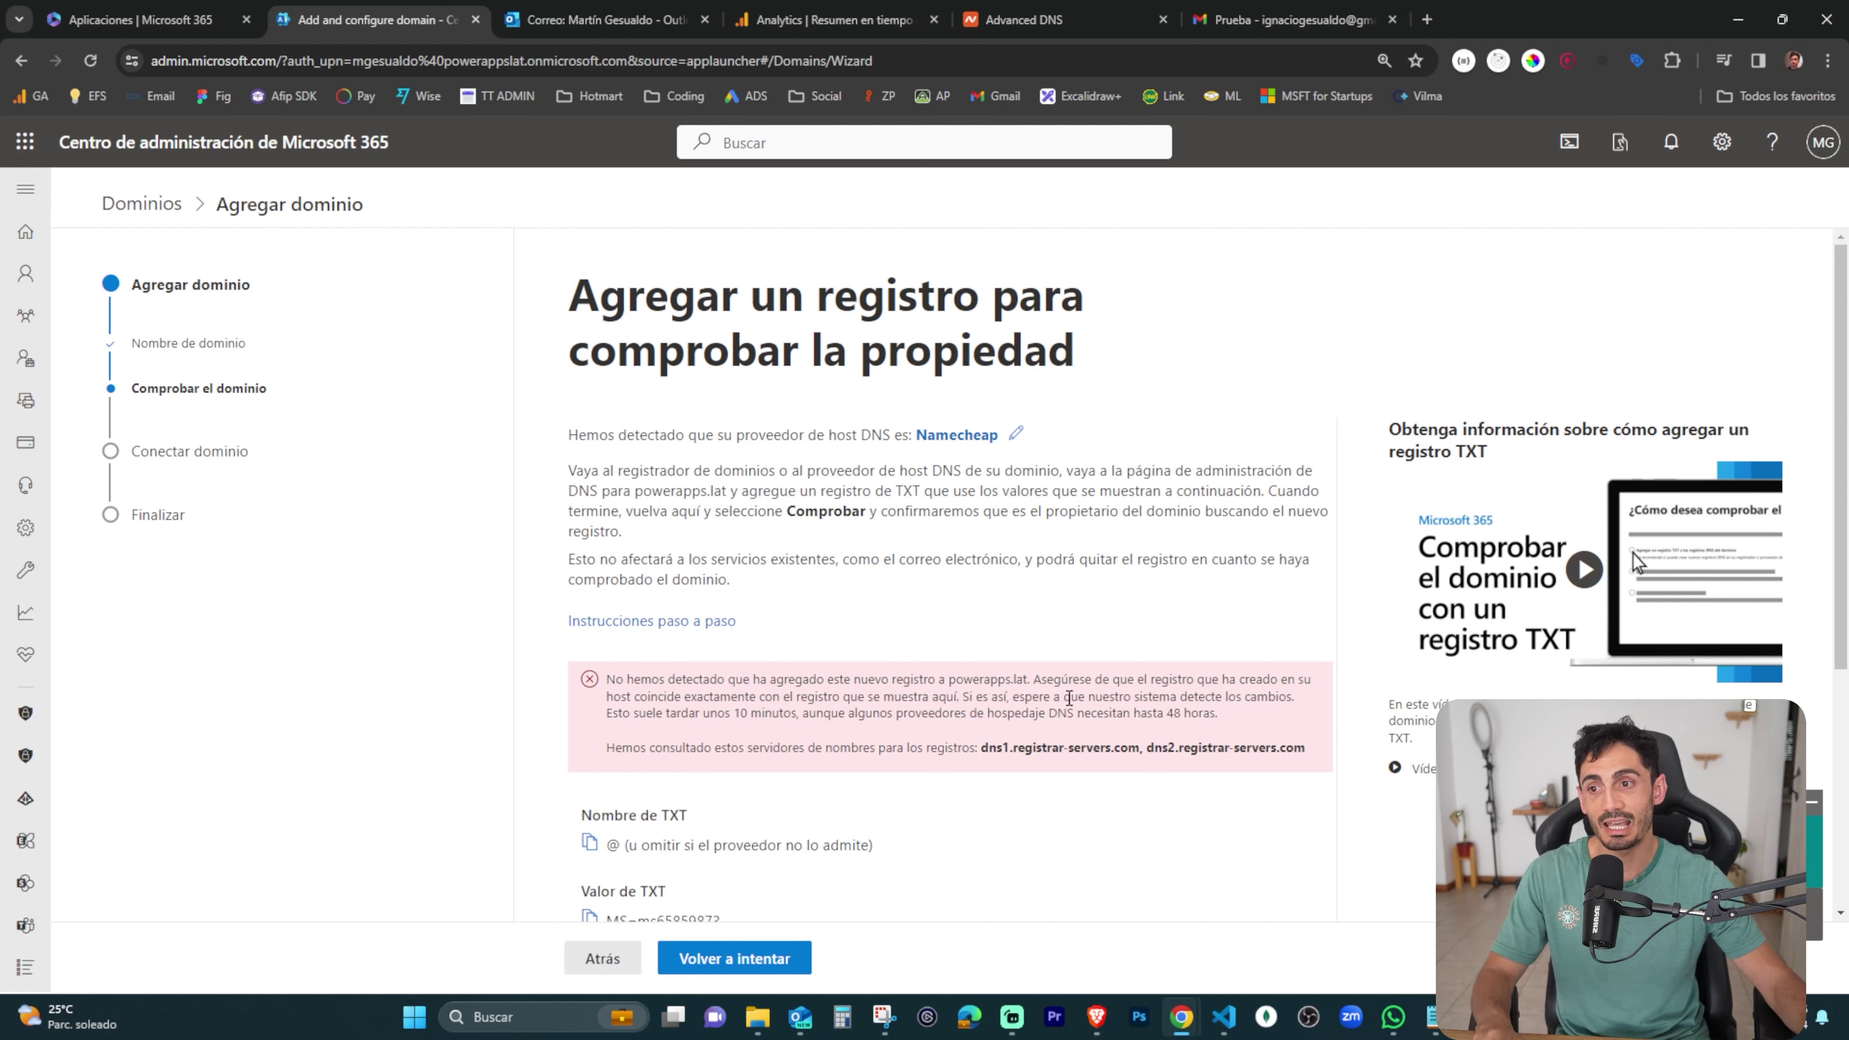
drag(1082, 699, 1167, 701)
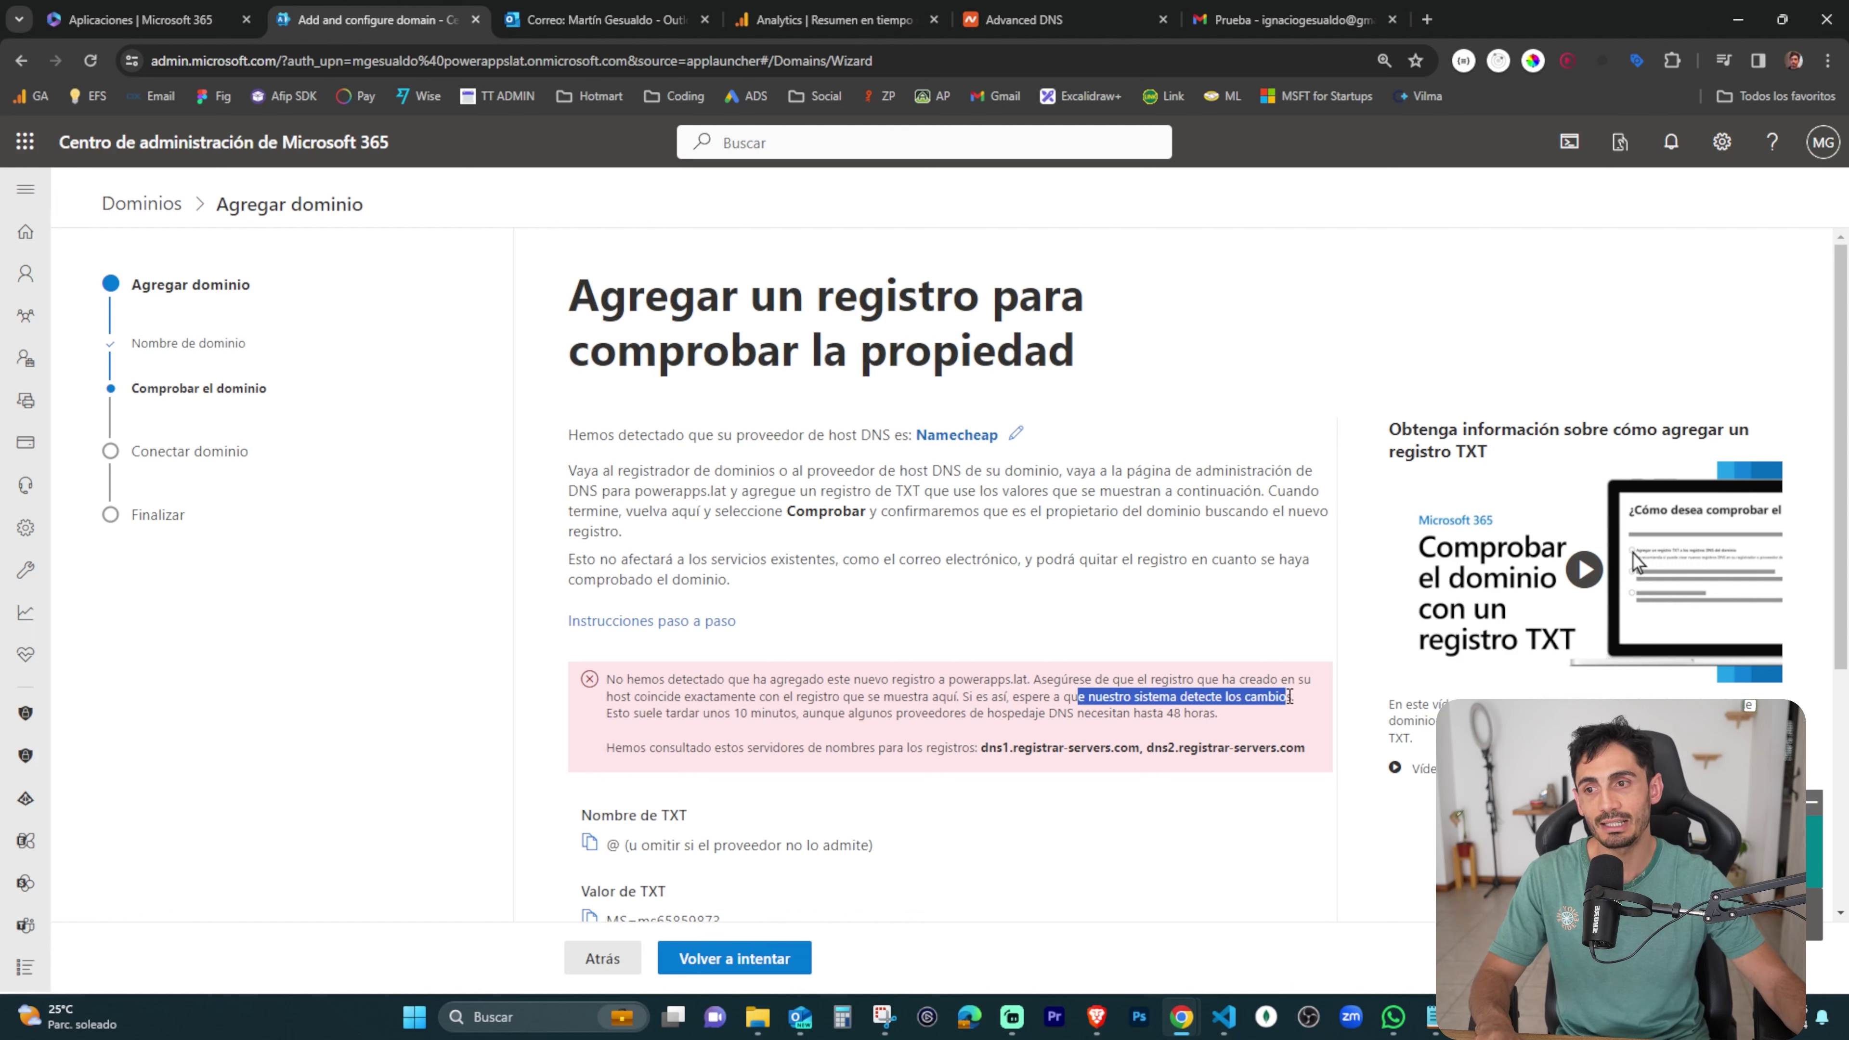
drag(646, 714, 1039, 714)
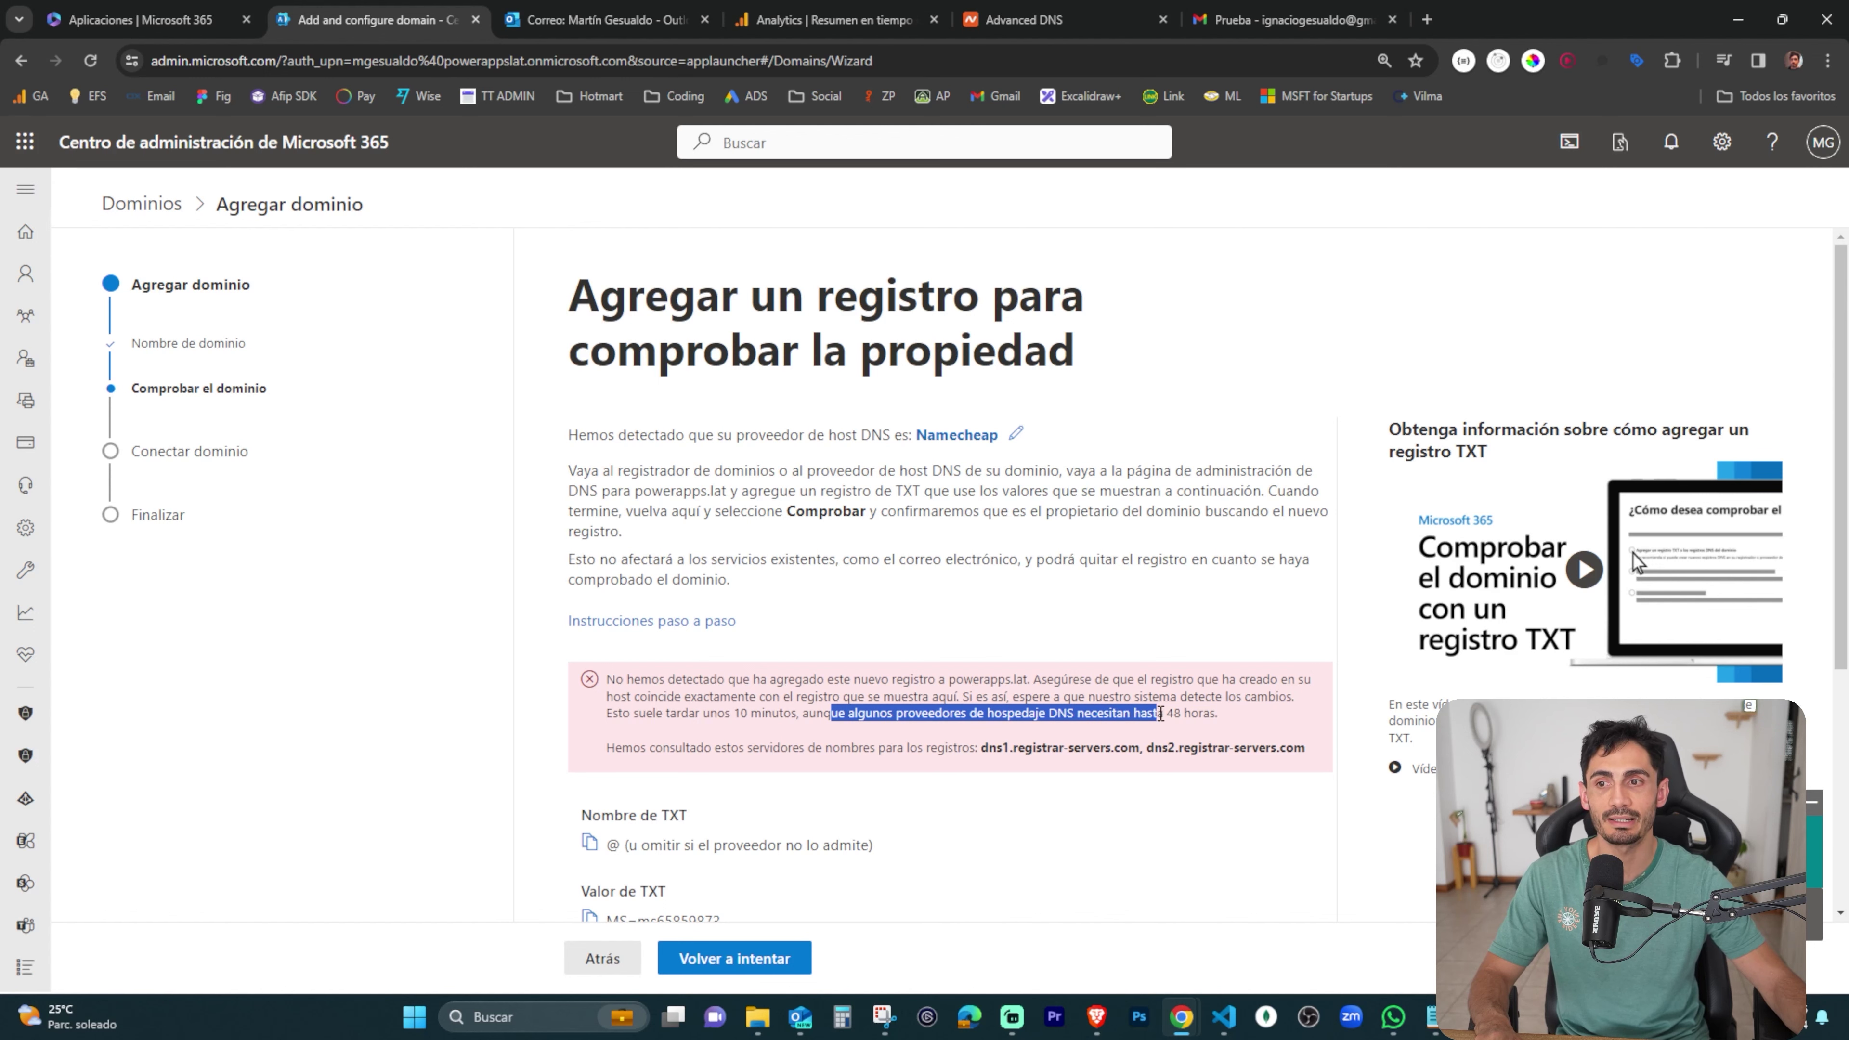
click(1203, 712)
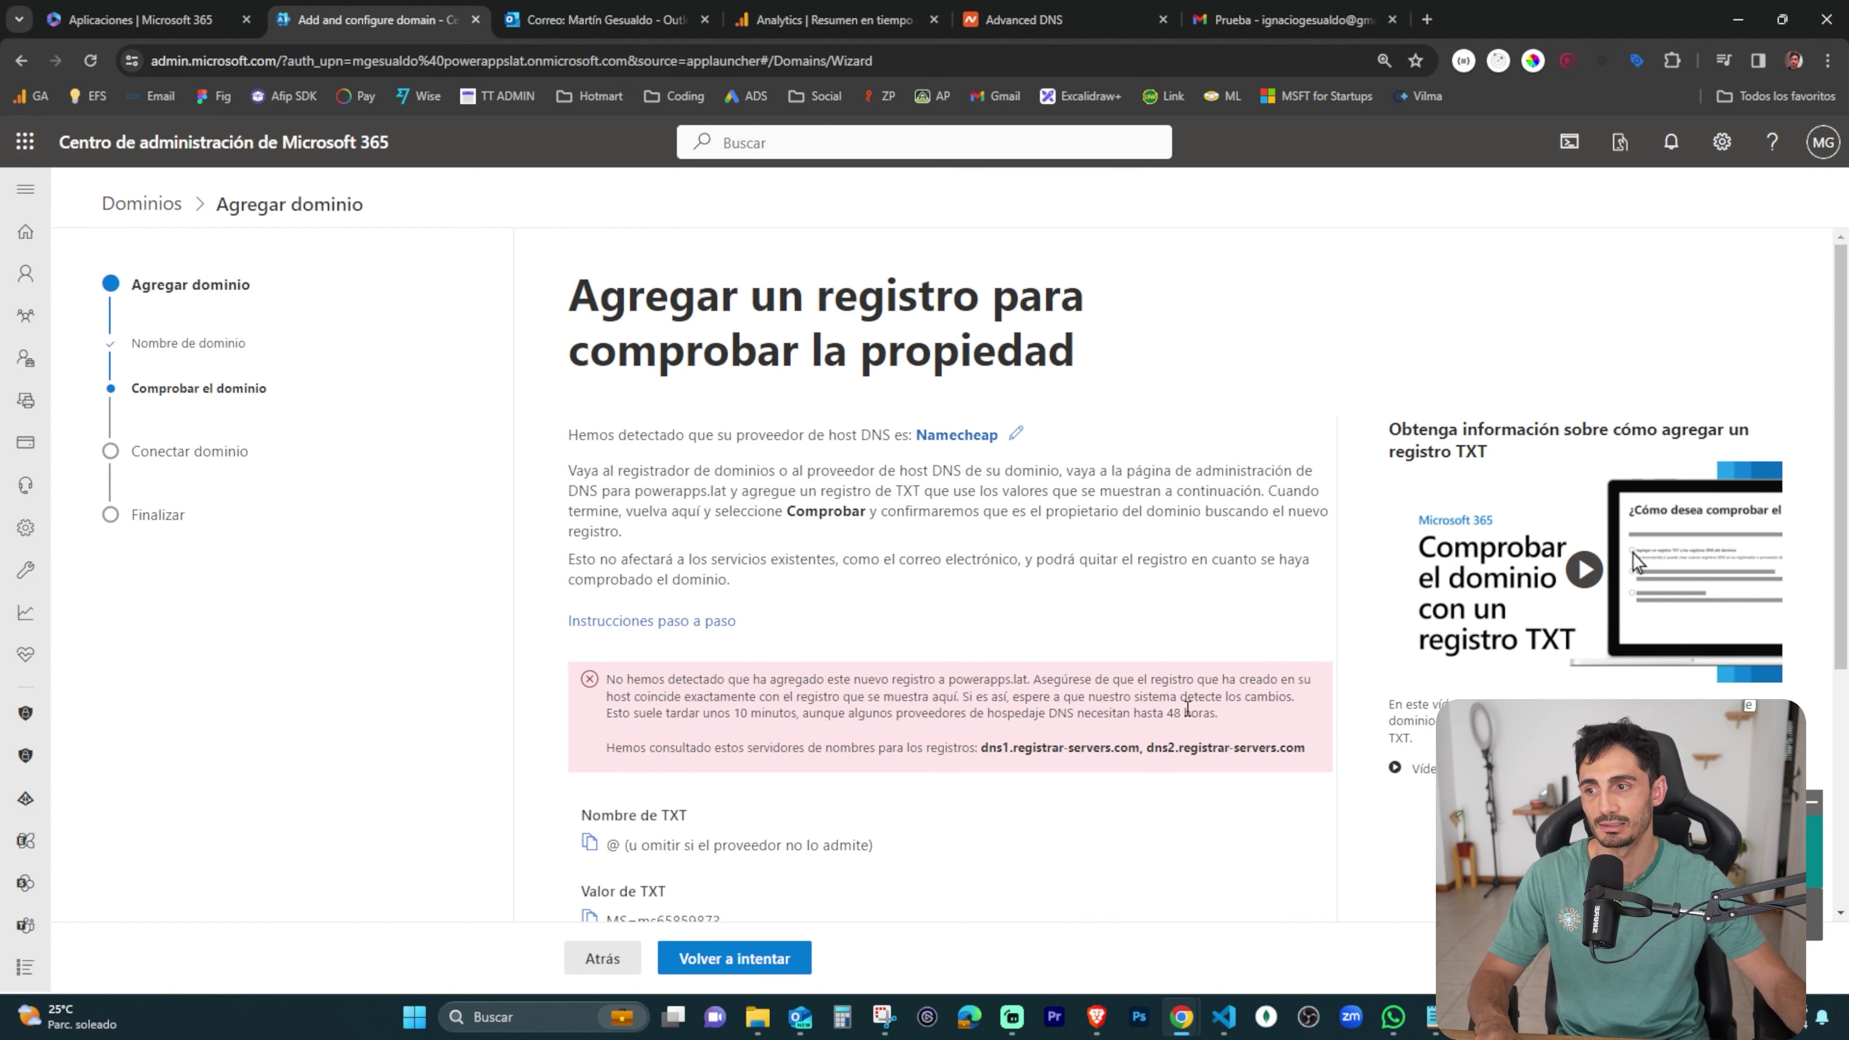
Step: Compare the expected @ / MS=ms65859873 TXT row with the detected spf1 record in the error table
scroll(1094, 693, down, 5)
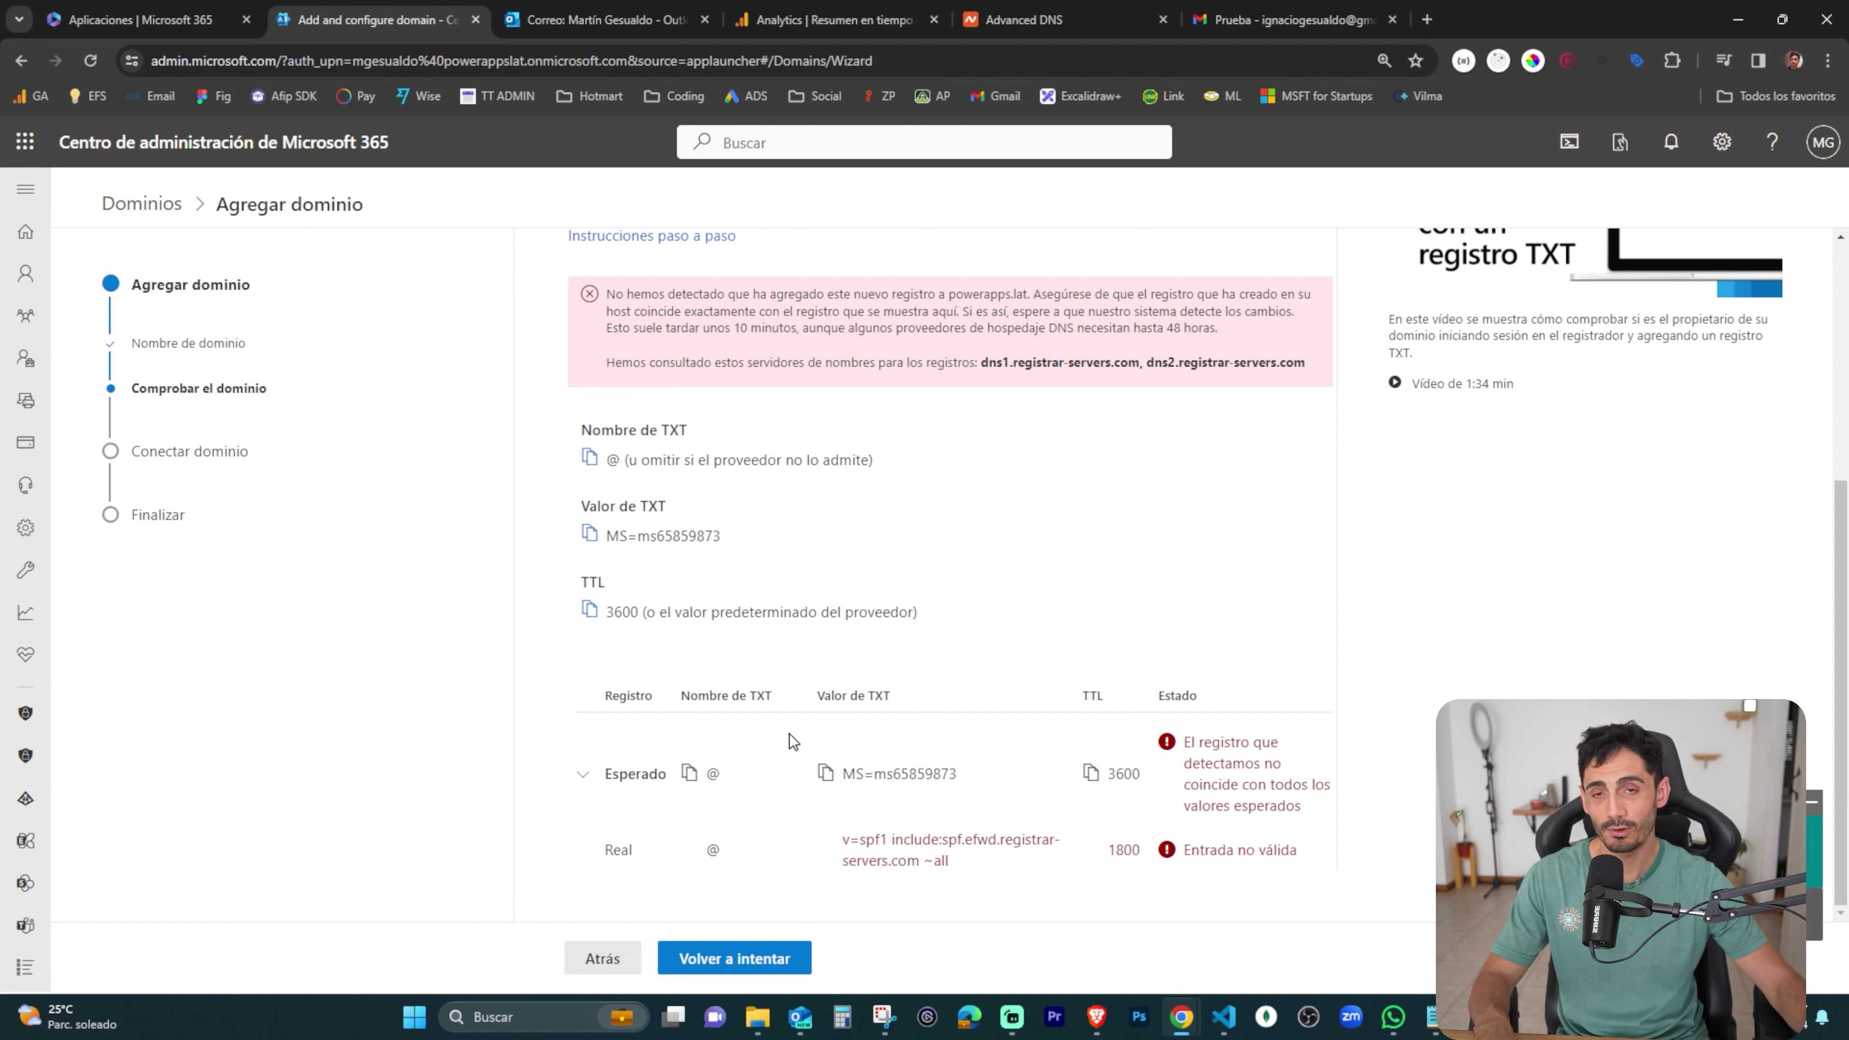
drag(597, 759, 721, 796)
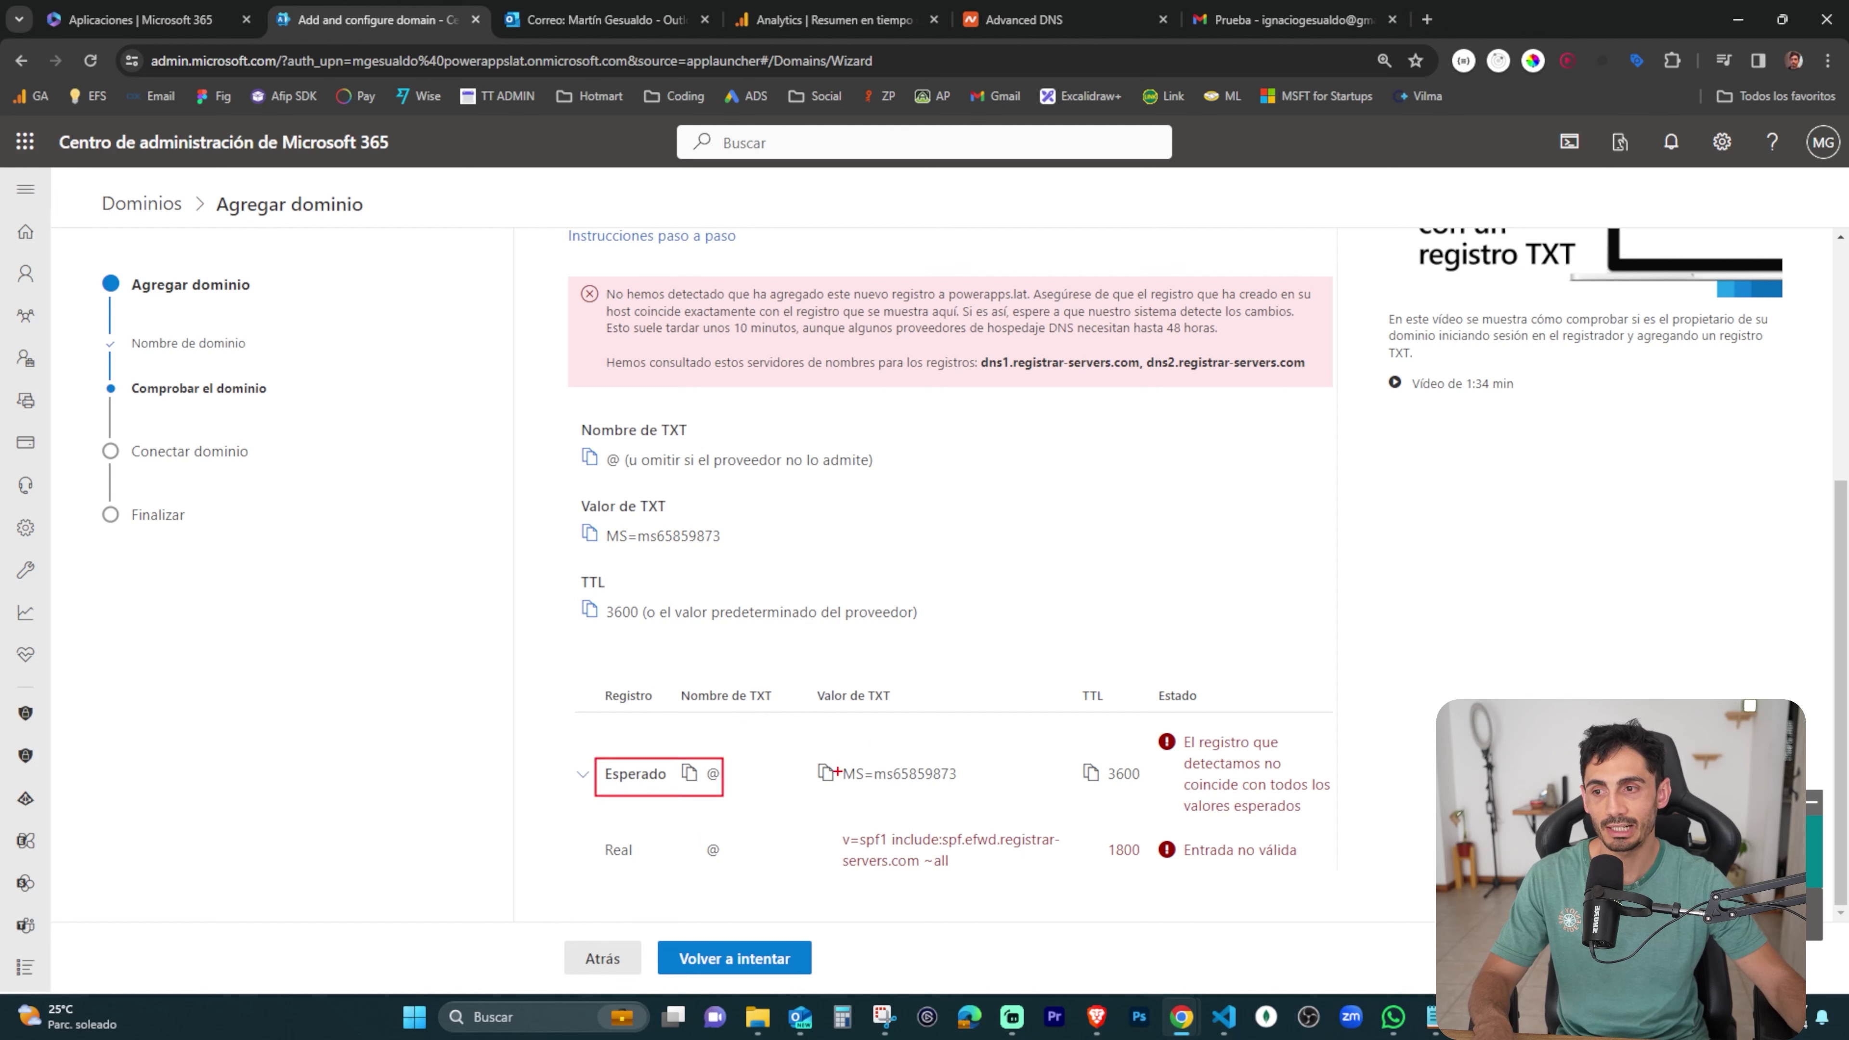
drag(831, 755, 959, 793)
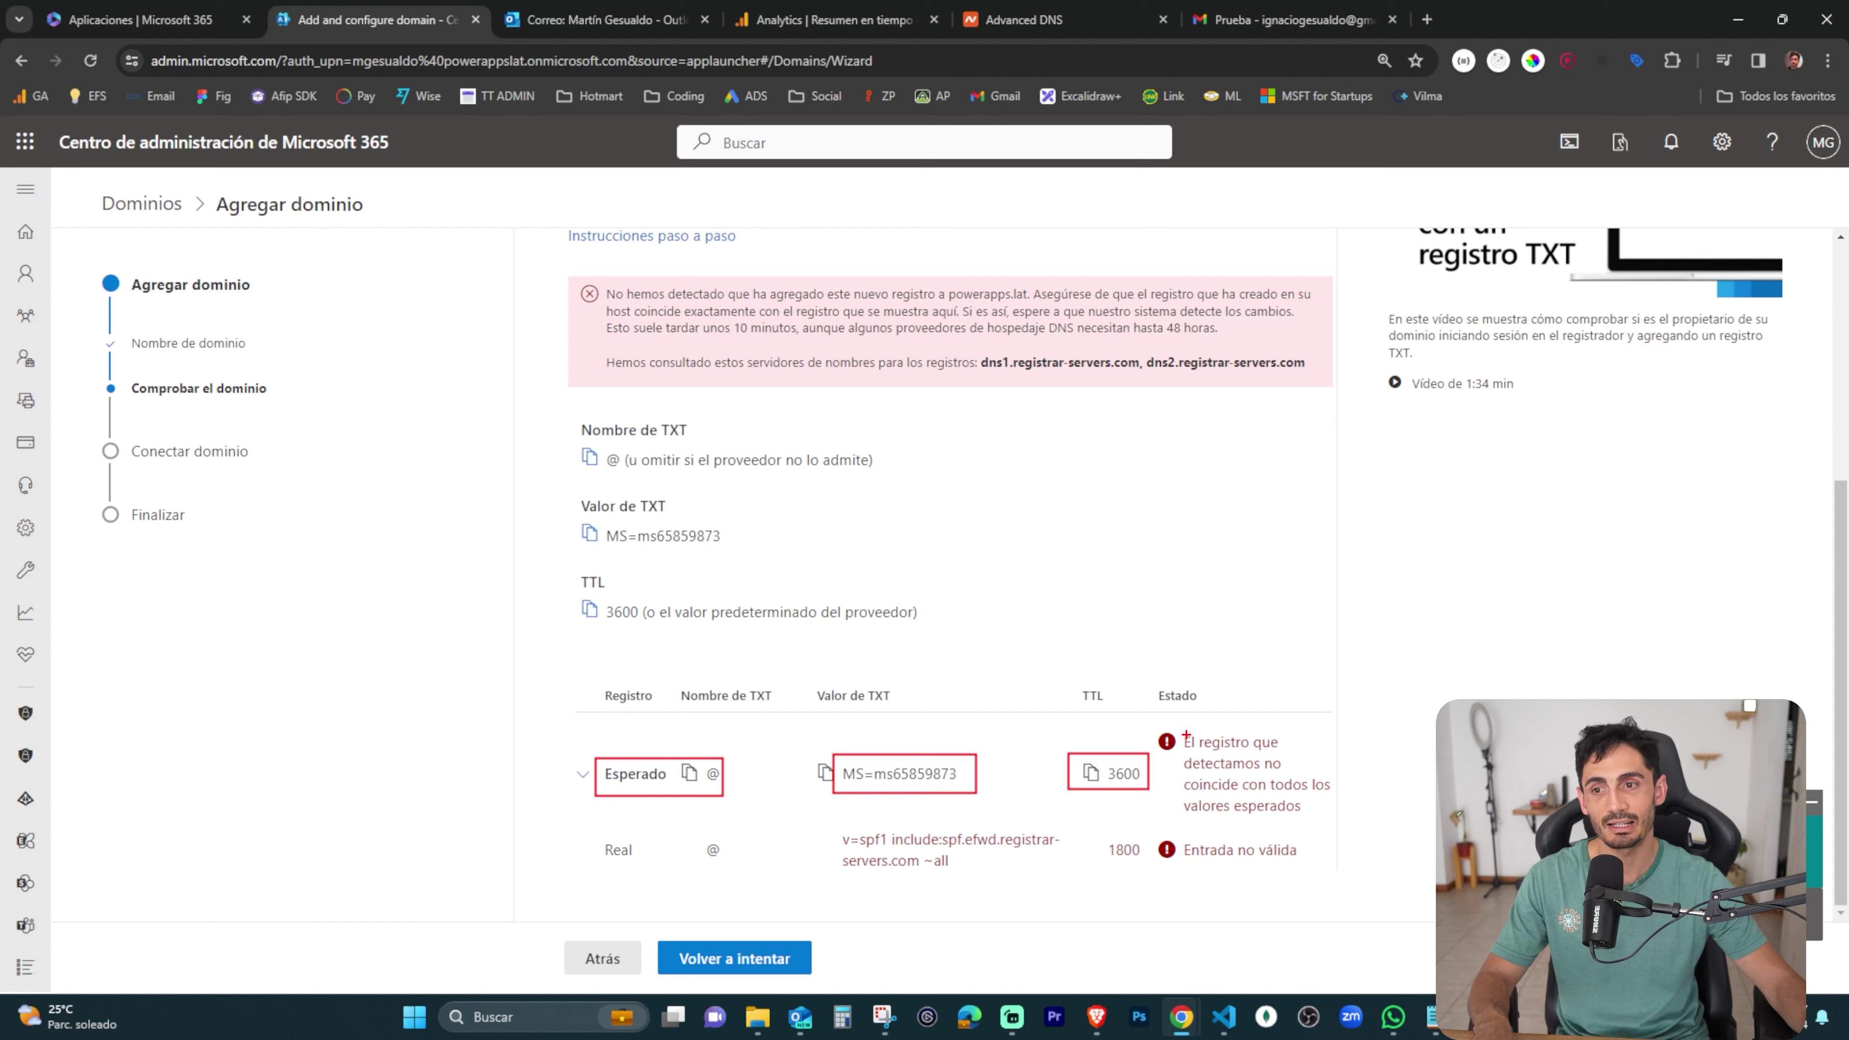
drag(1258, 771, 1337, 821)
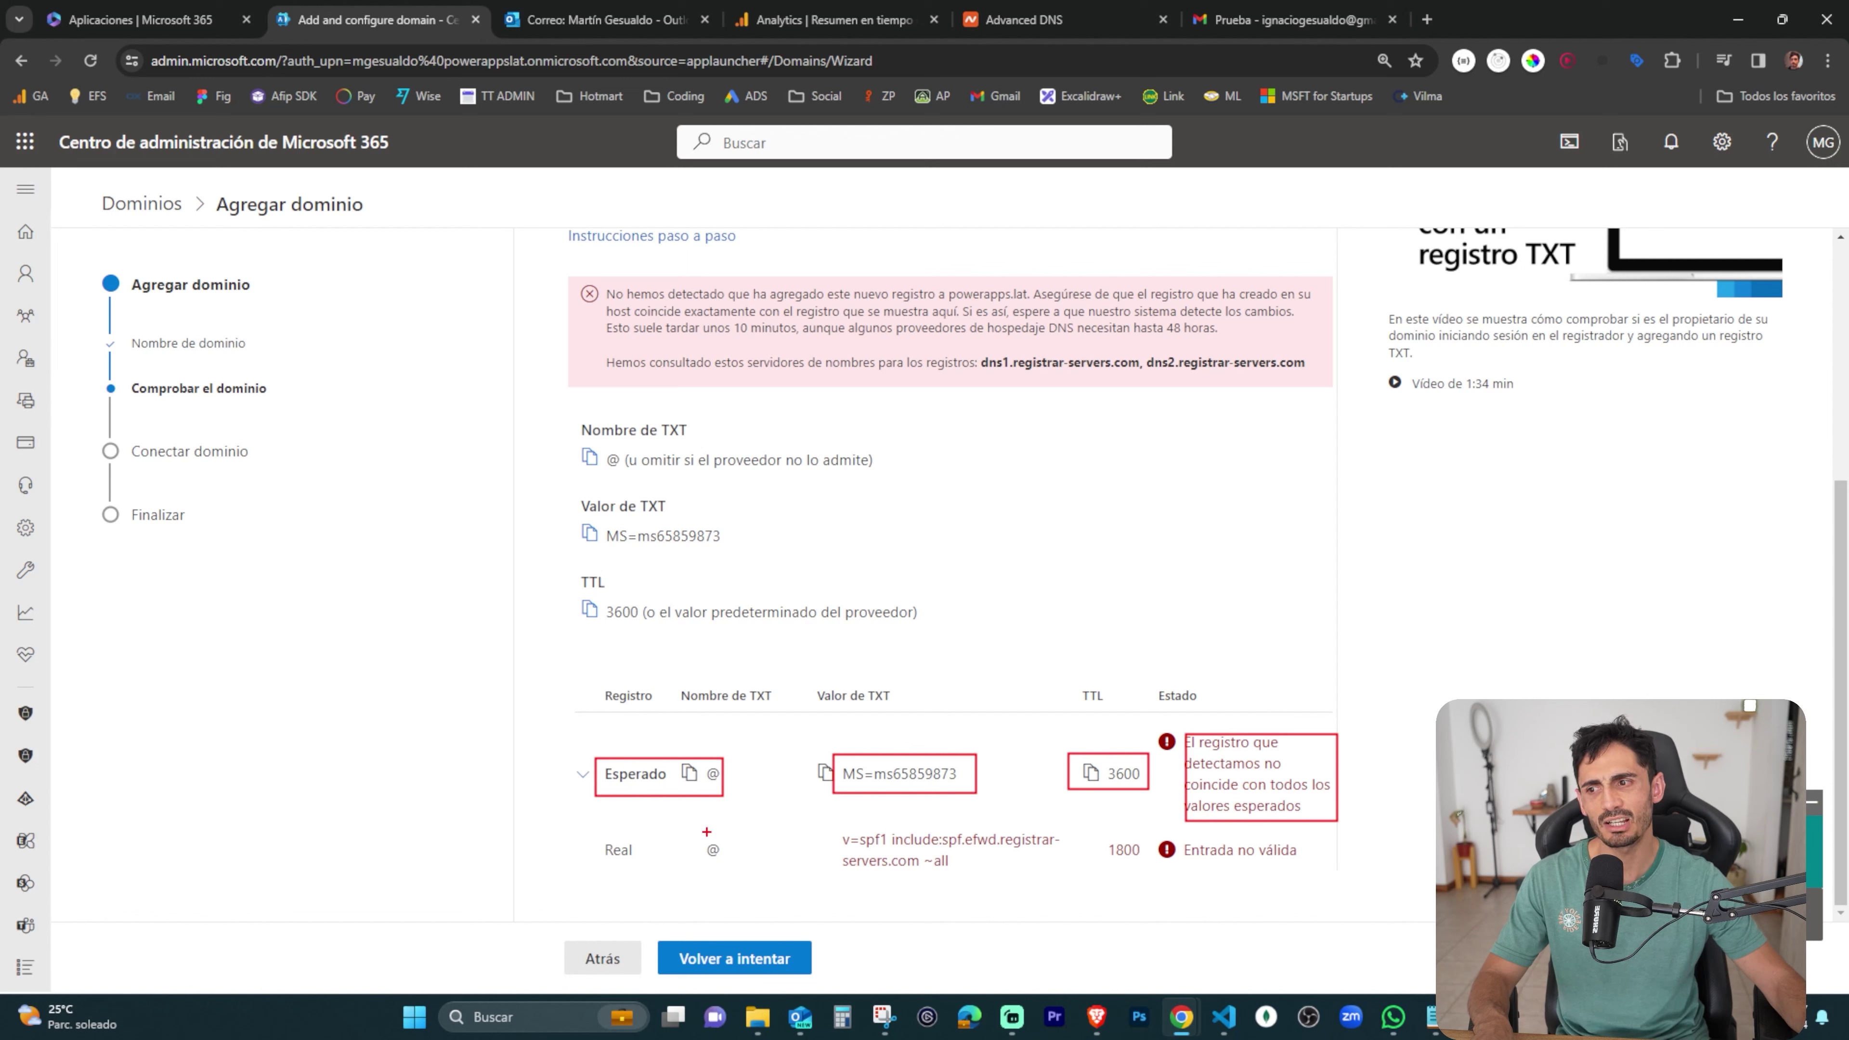
drag(834, 822, 1062, 870)
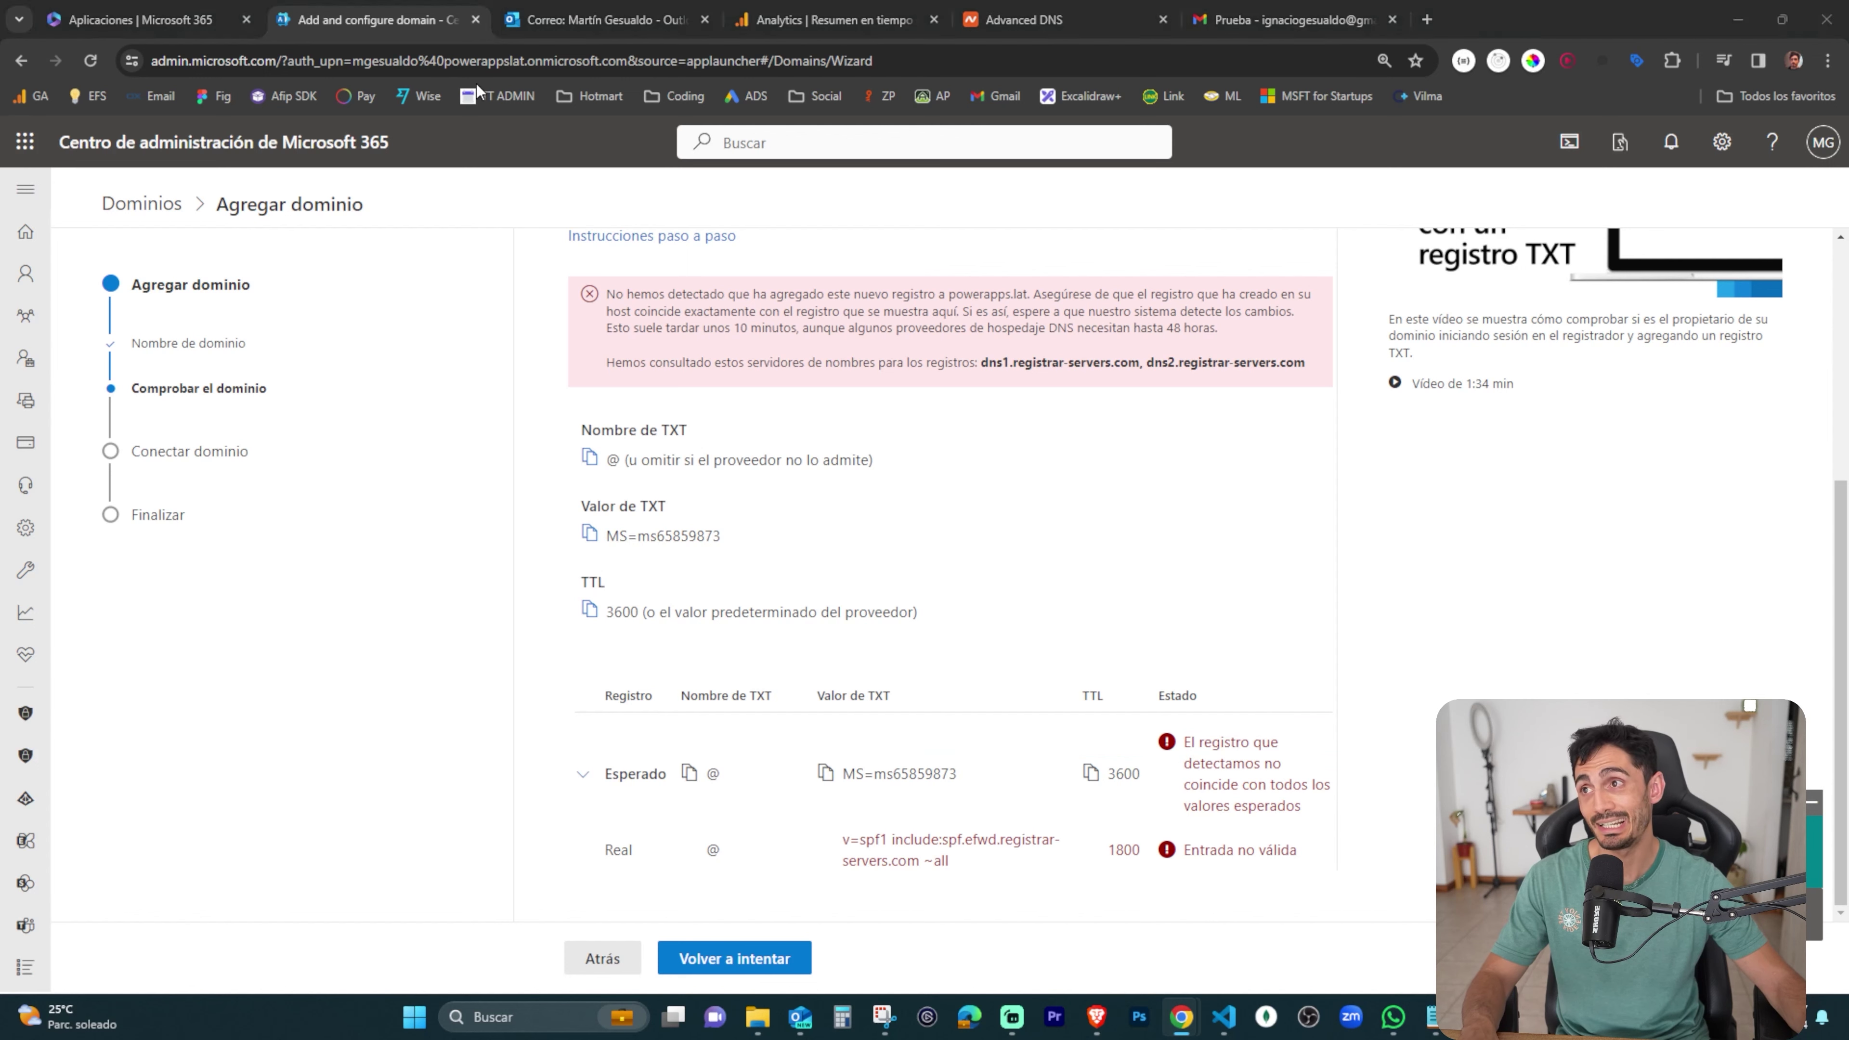
click(1023, 20)
Step: Review powerapps.lat's host records, including the MS TXT record and the SPF record under mail settings
scroll(852, 604, down, 3)
scroll(847, 609, down, 5)
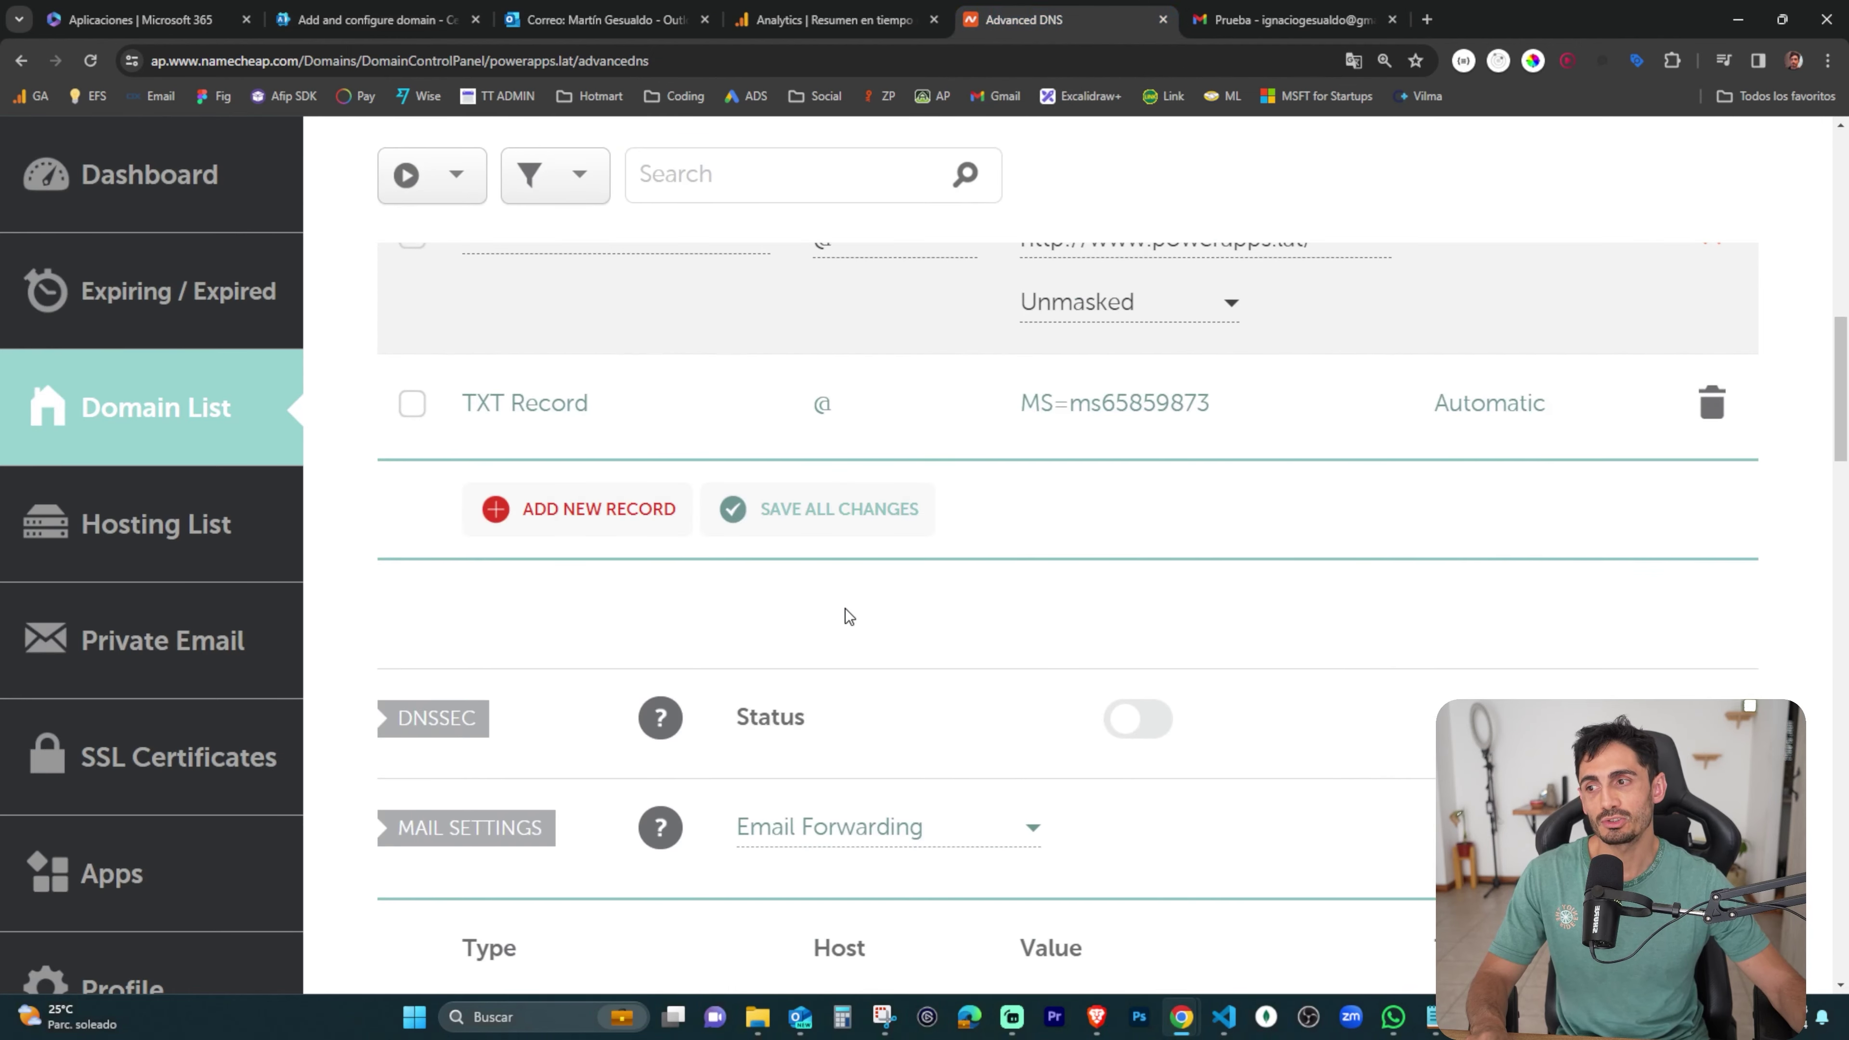
scroll(845, 608, down, 3)
scroll(844, 607, down, 2)
scroll(844, 606, down, 1)
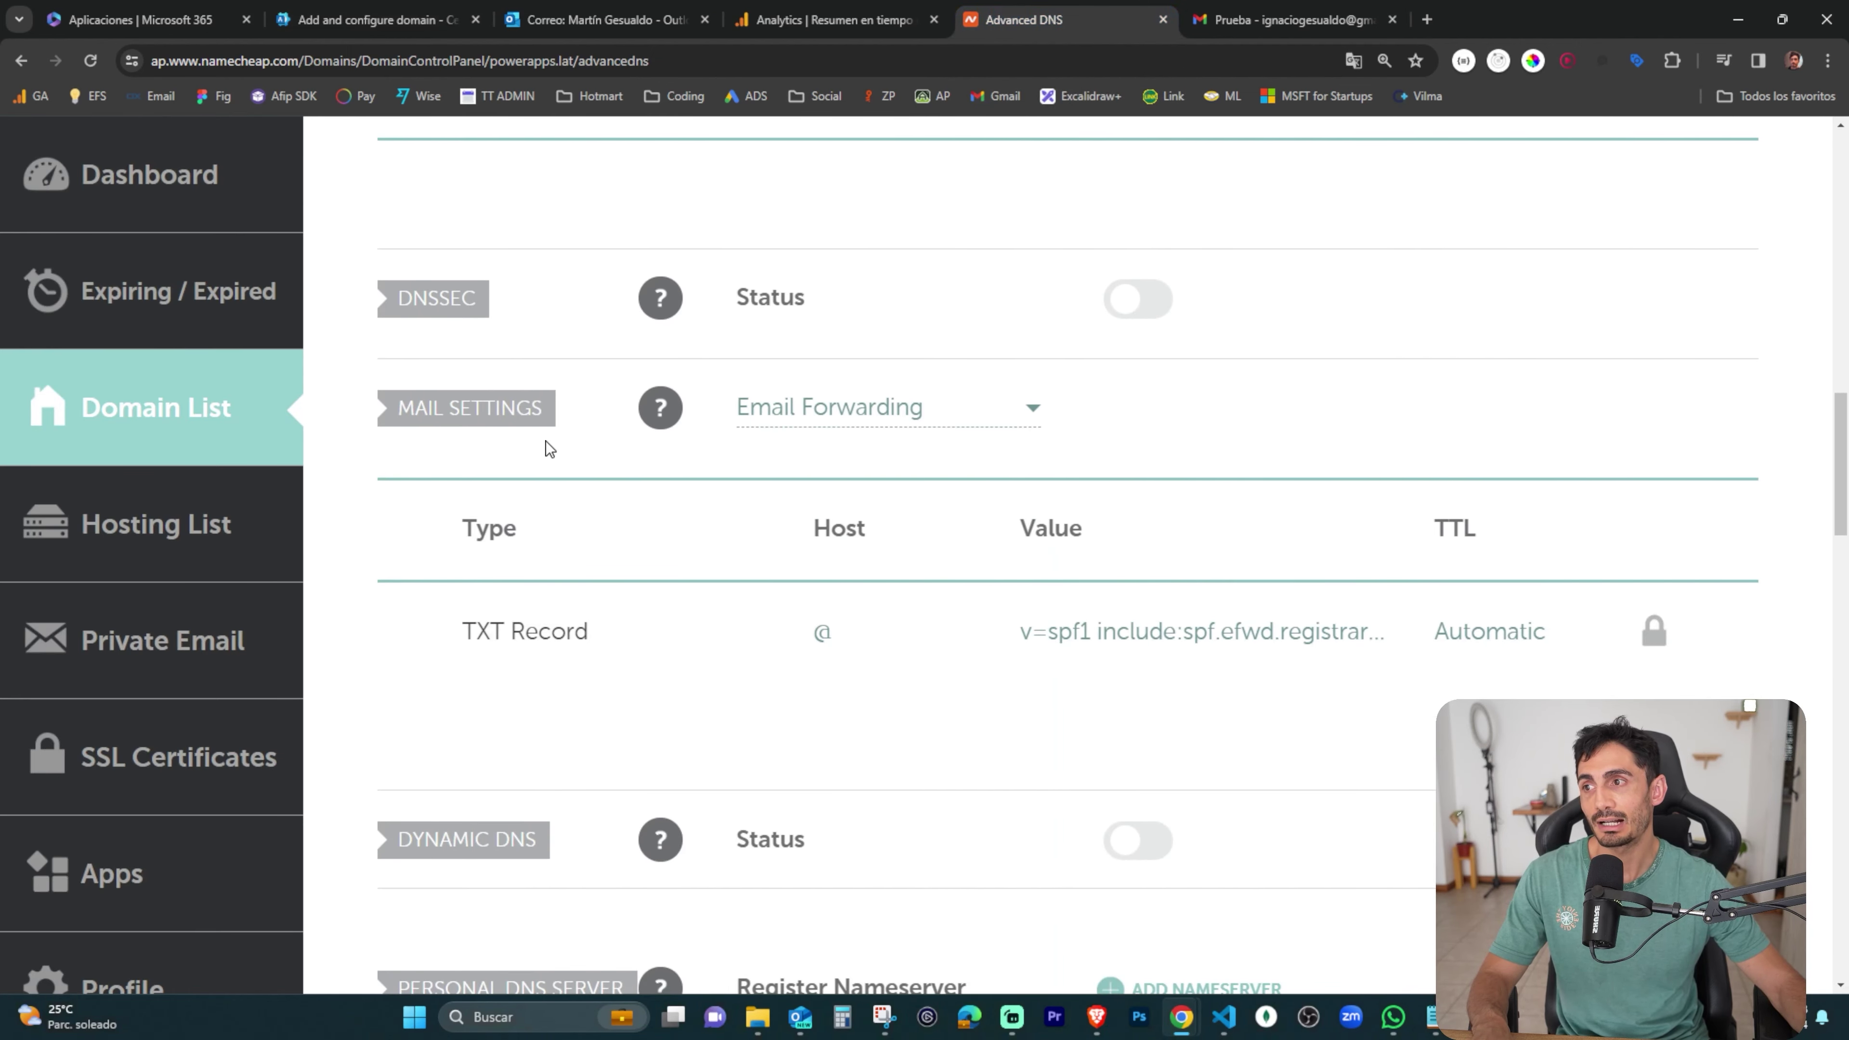
scroll(549, 448, up, 10)
drag(360, 420, 597, 479)
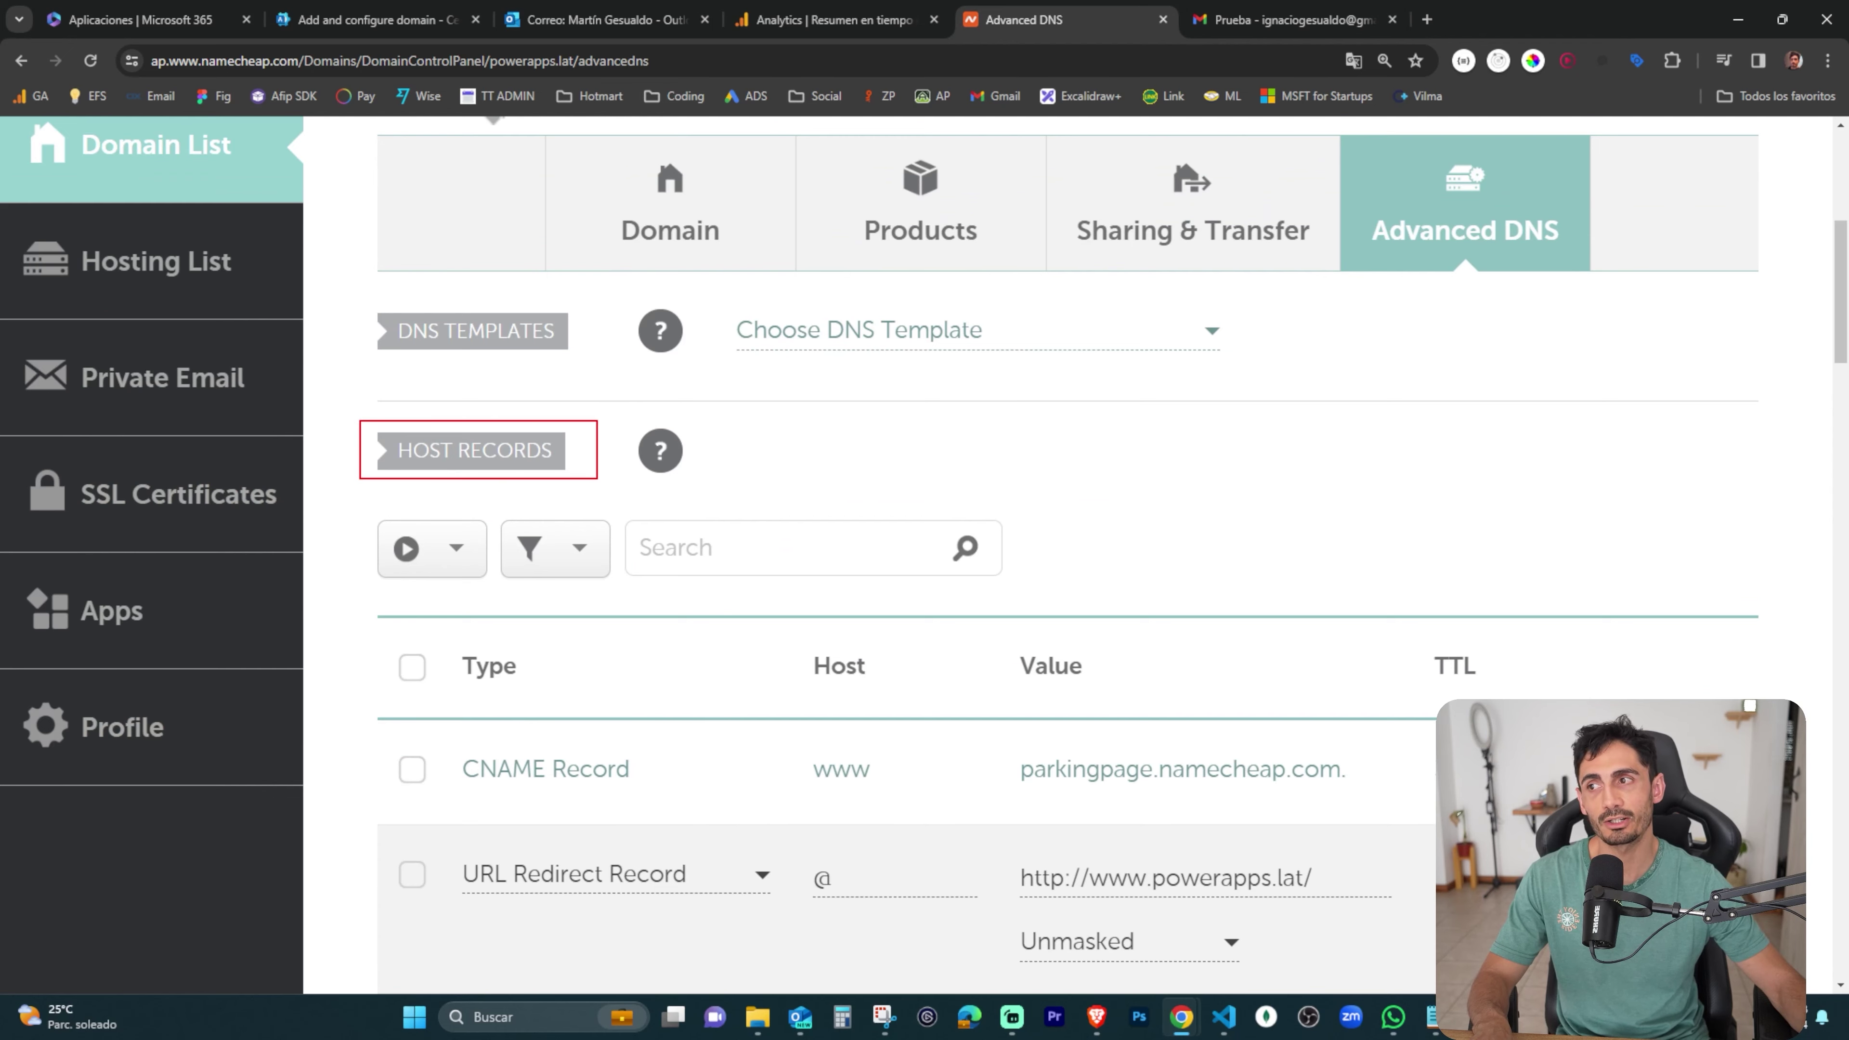
scroll(713, 676, down, 3)
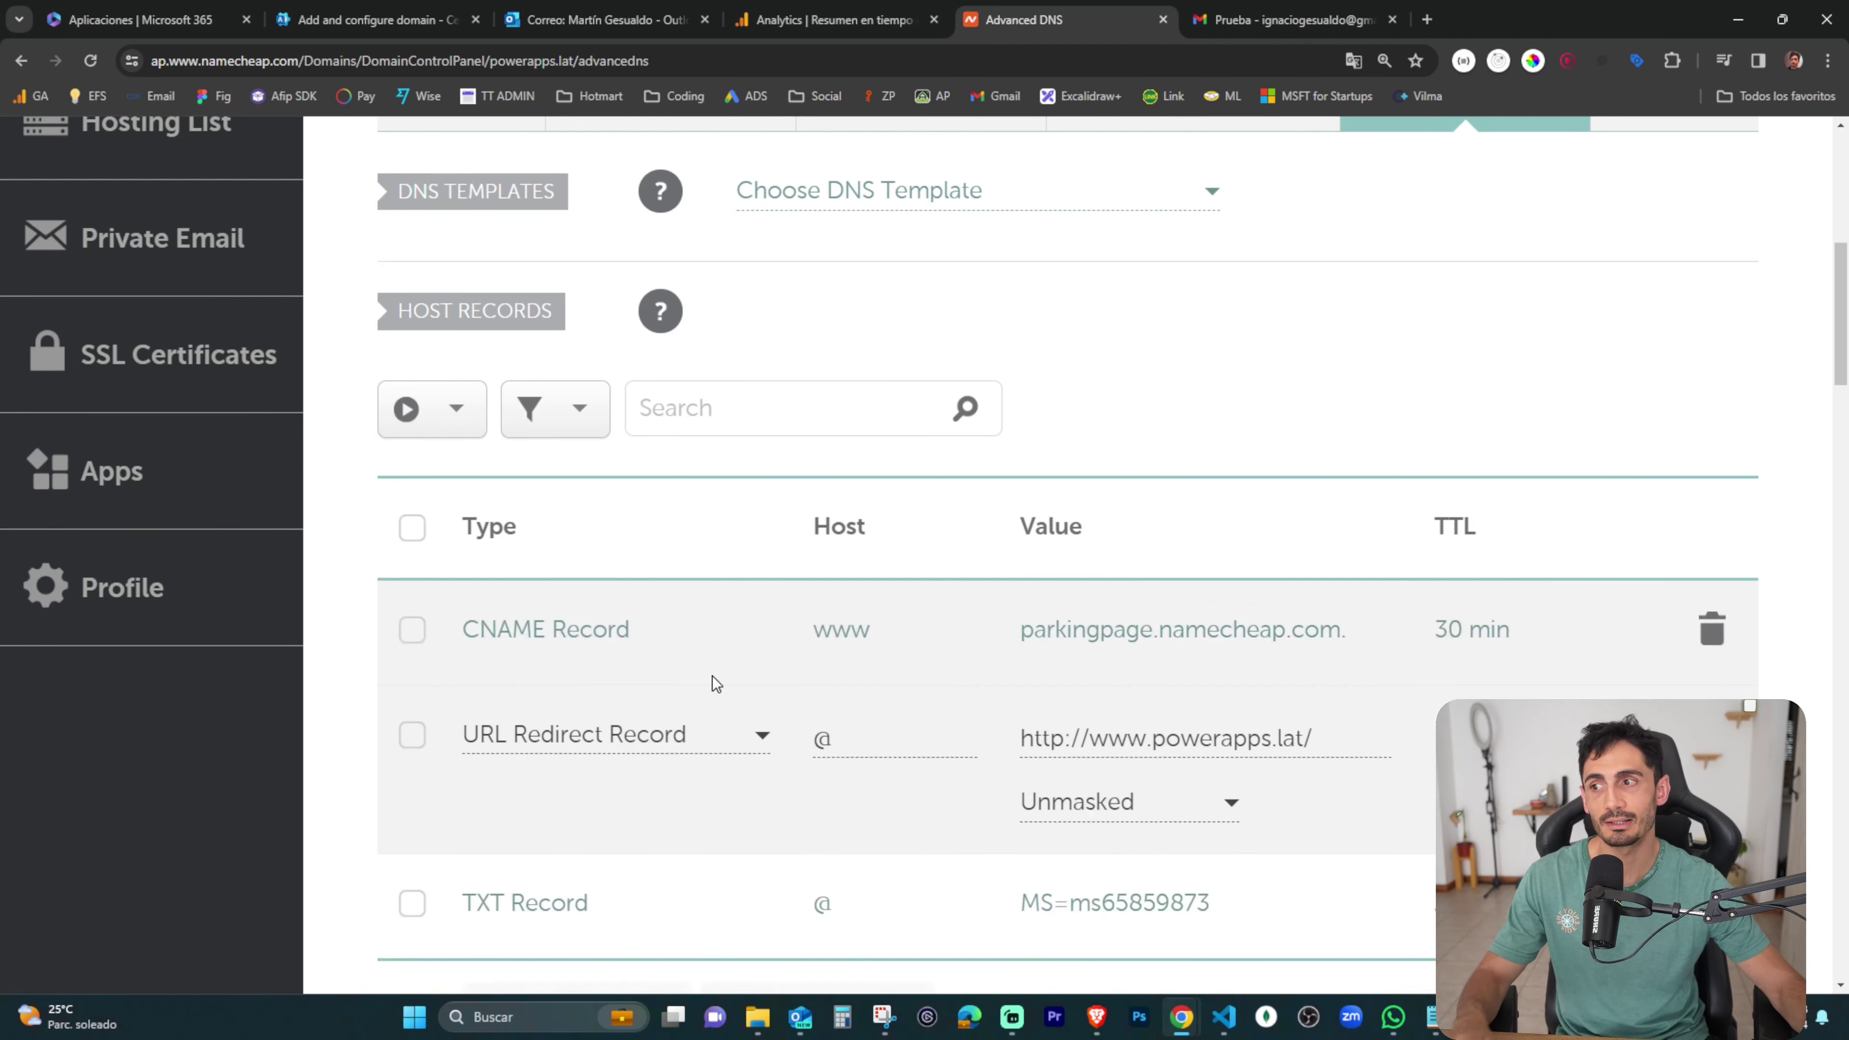
scroll(700, 674, down, 5)
scroll(700, 674, down, 2)
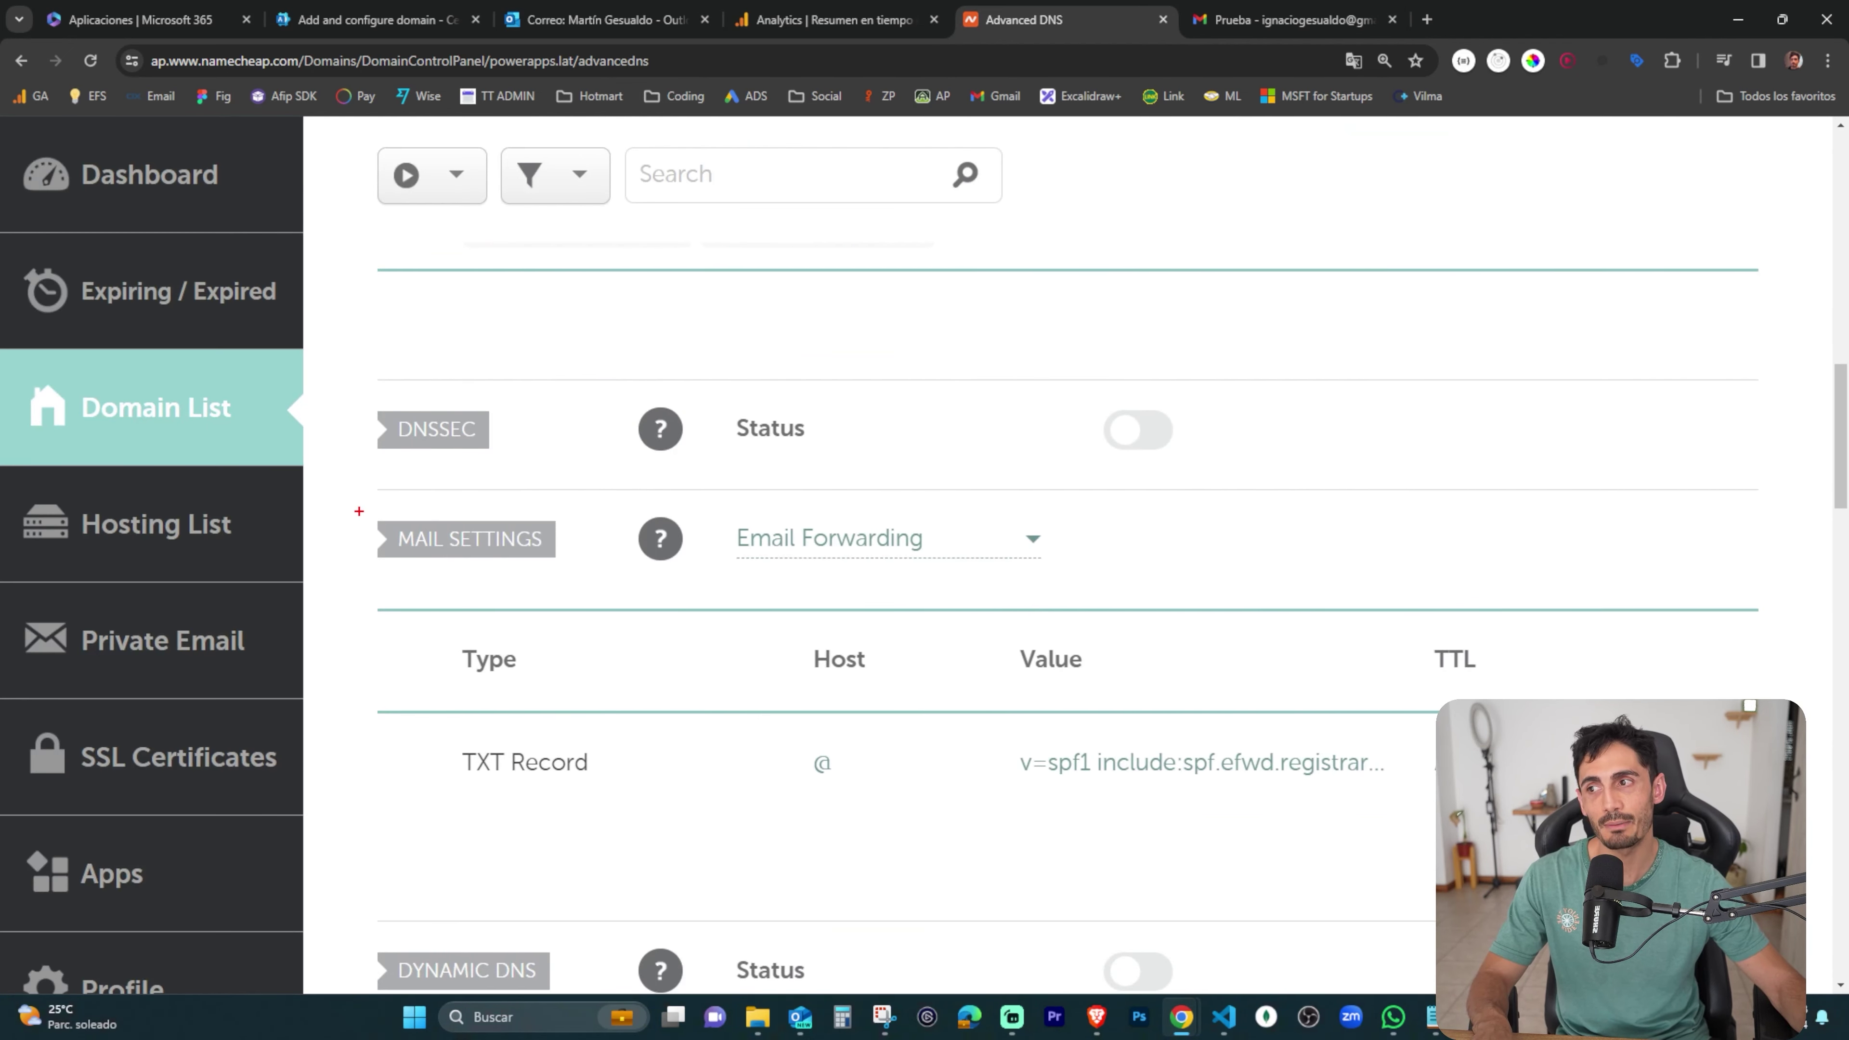
drag(359, 510, 590, 578)
scroll(625, 641, up, 10)
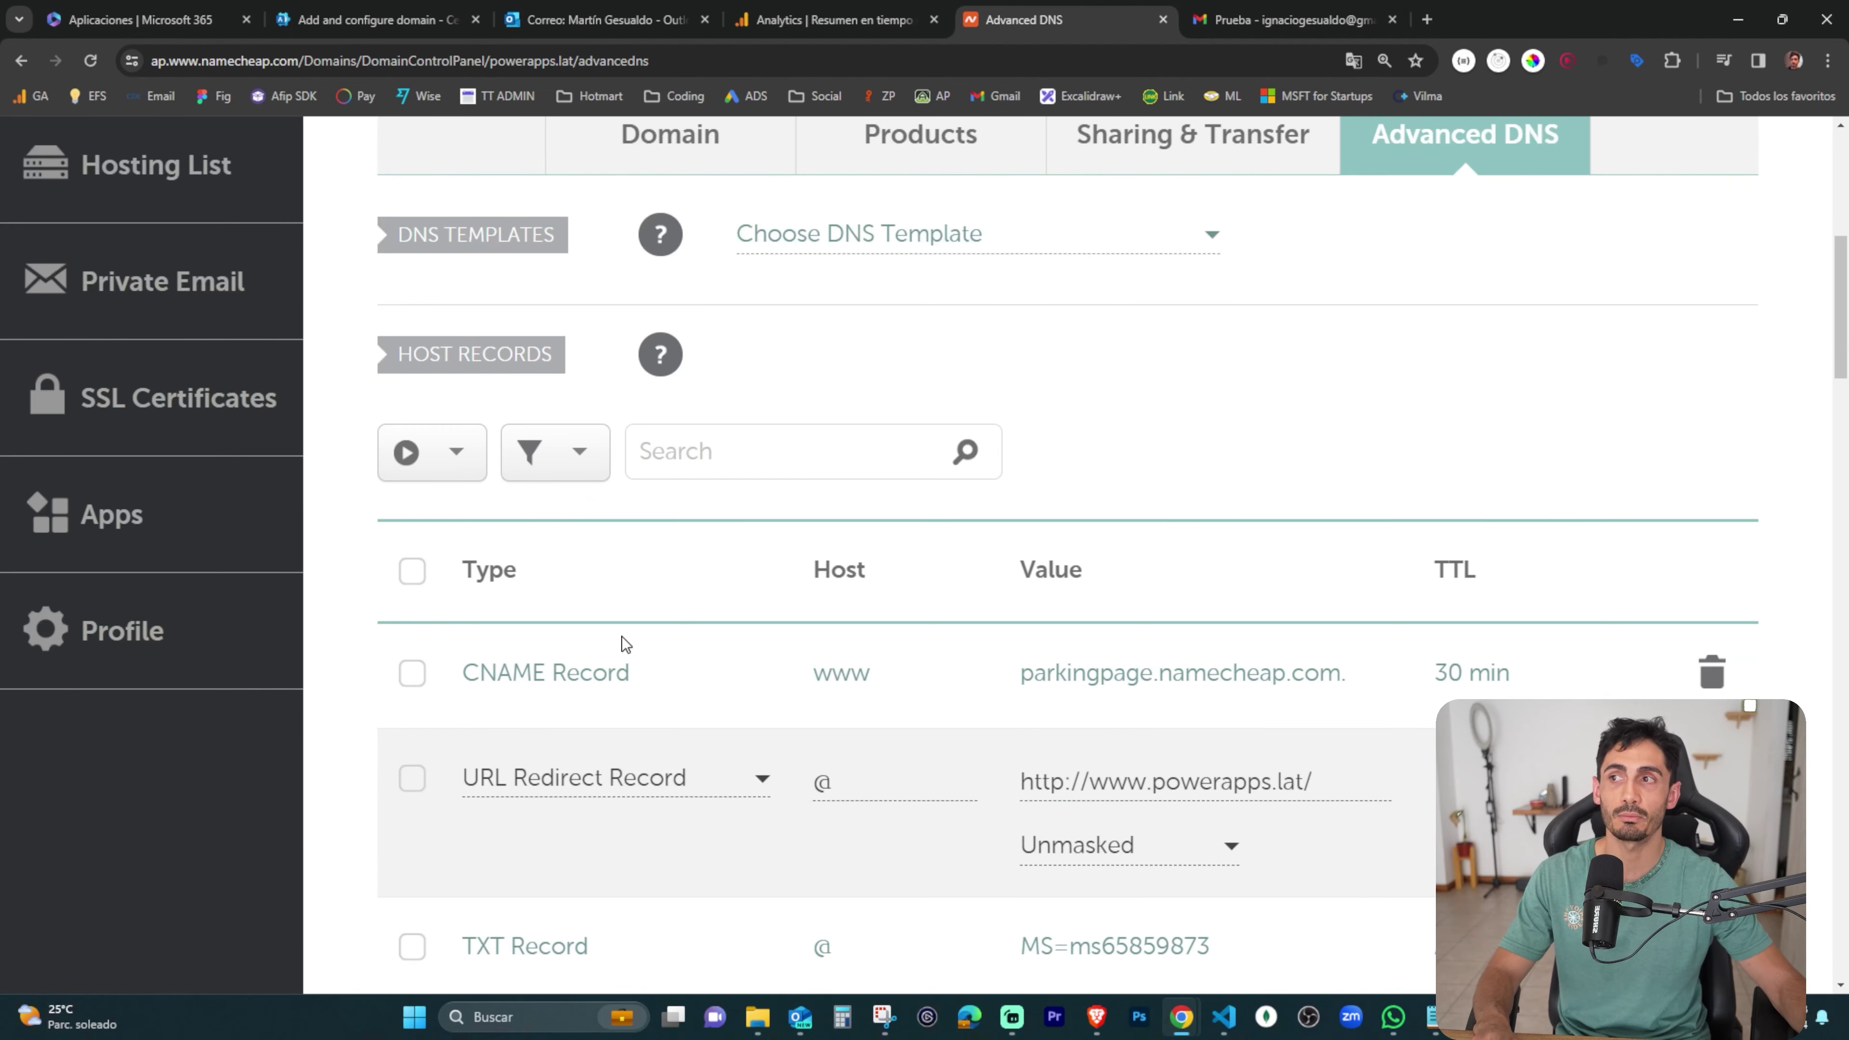
drag(357, 320, 589, 389)
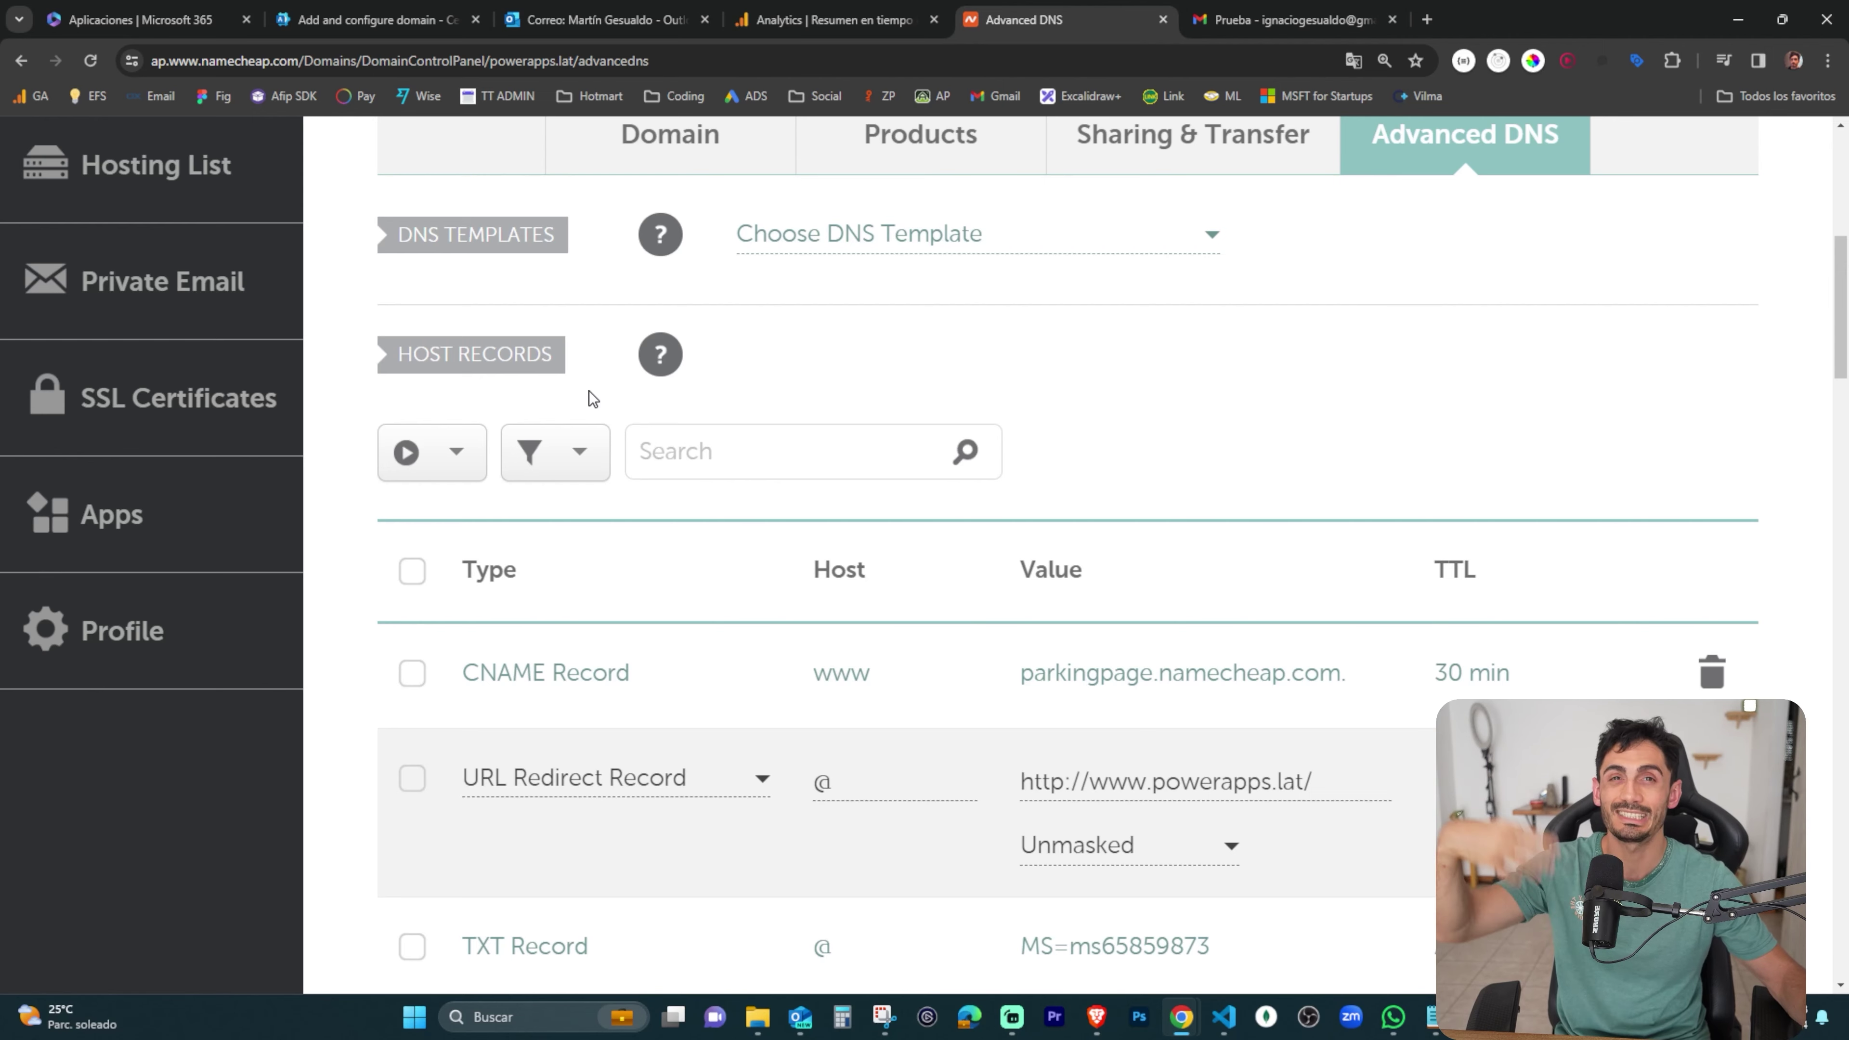
scroll(628, 455, down, 4)
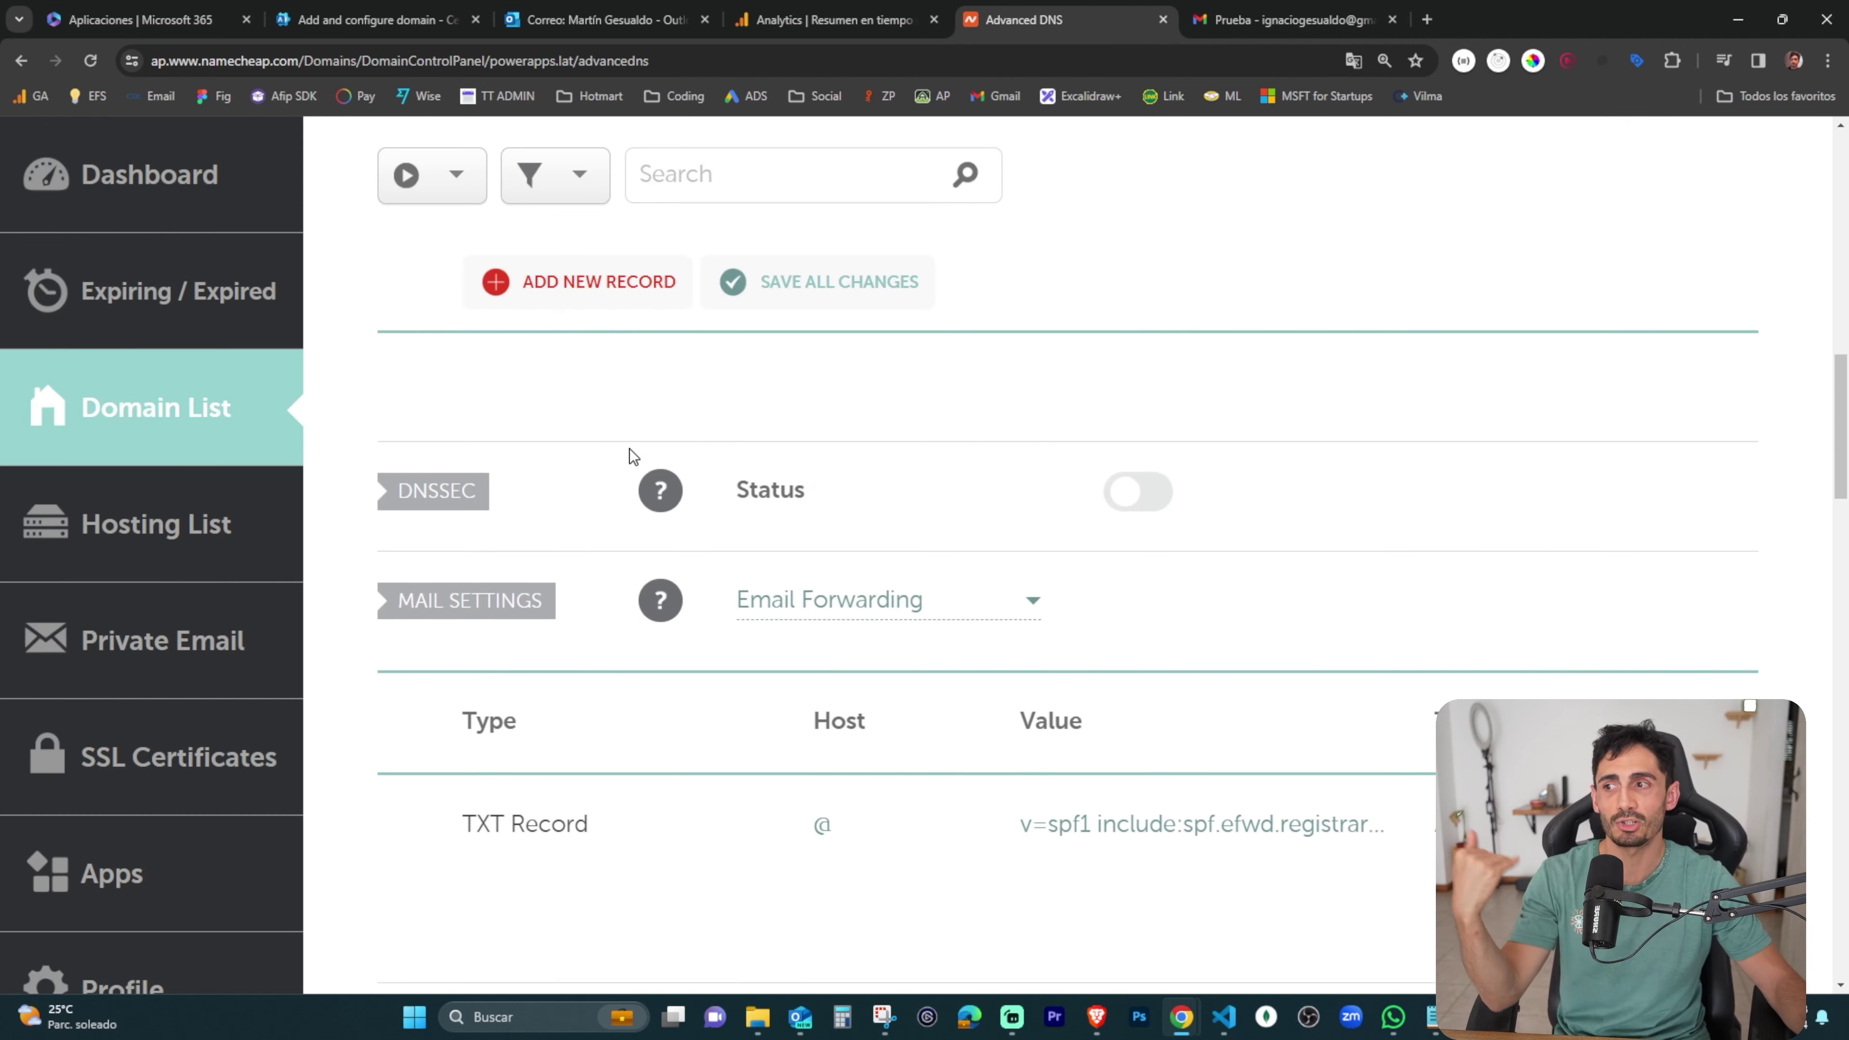
scroll(631, 456, down, 1)
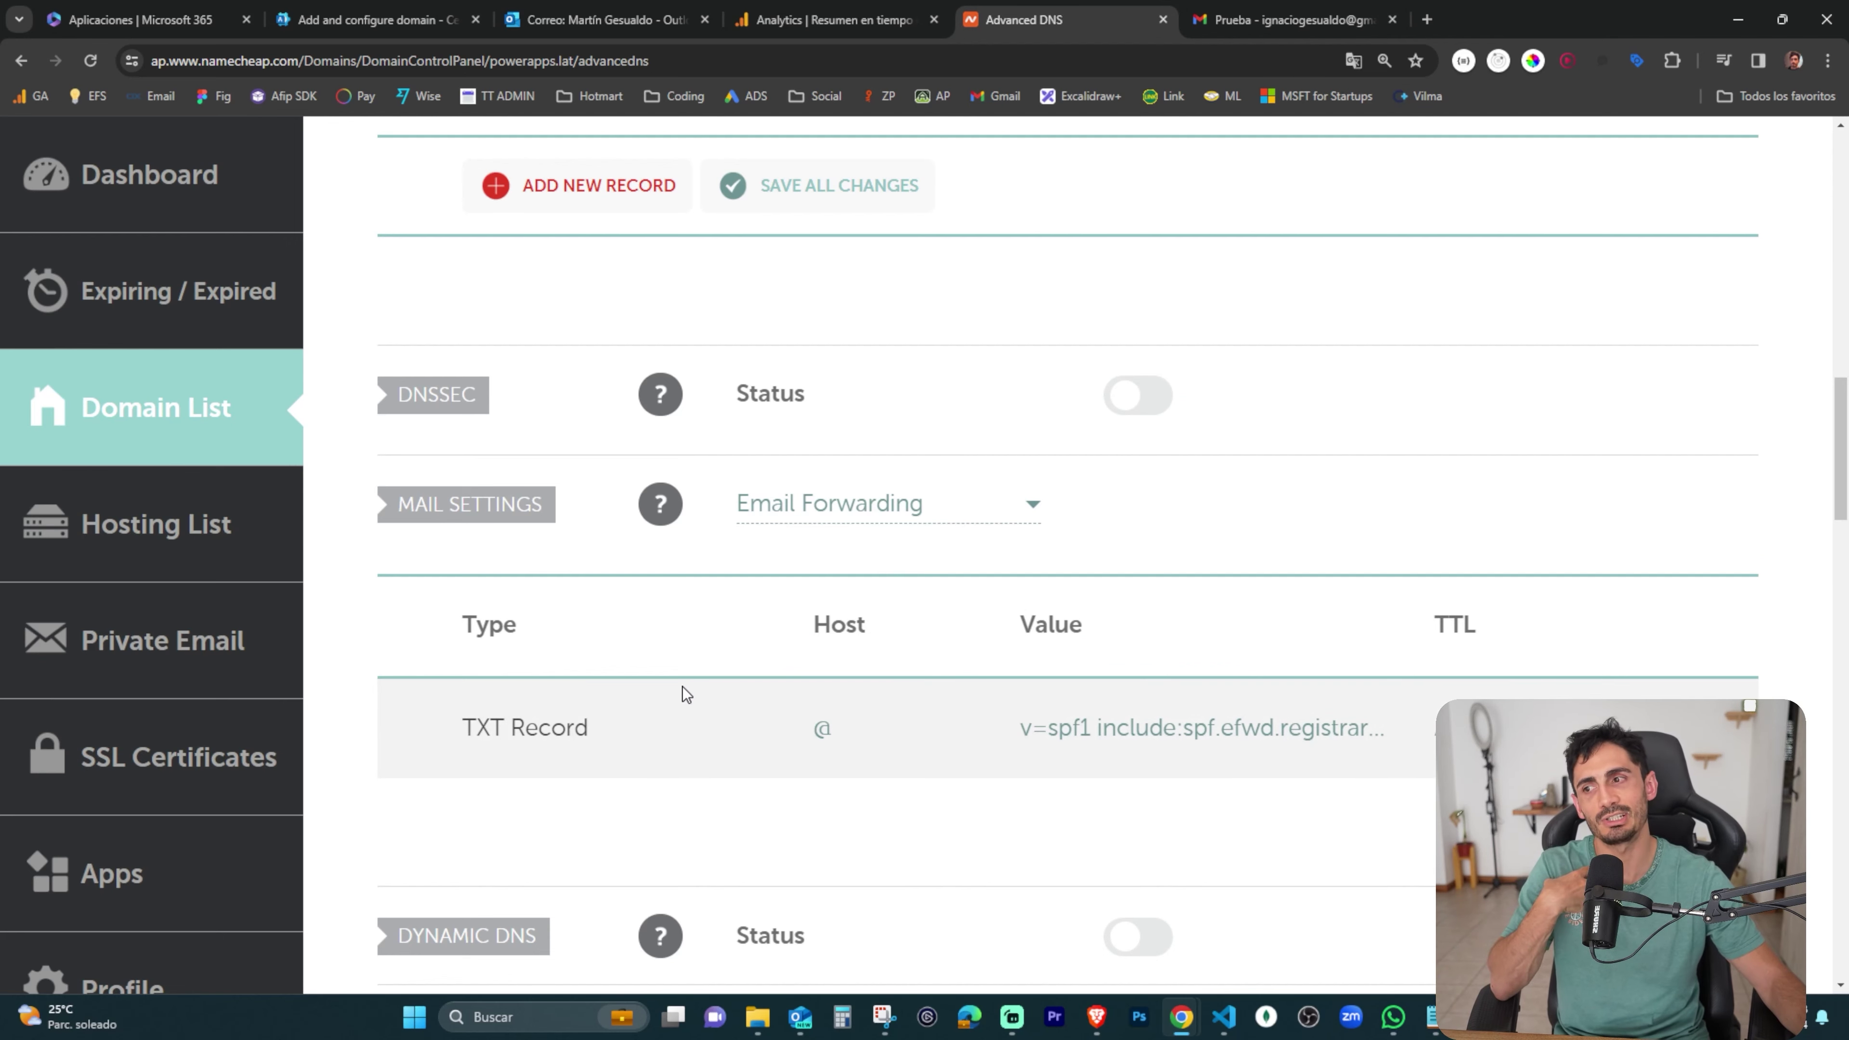
scroll(838, 688, up, 2)
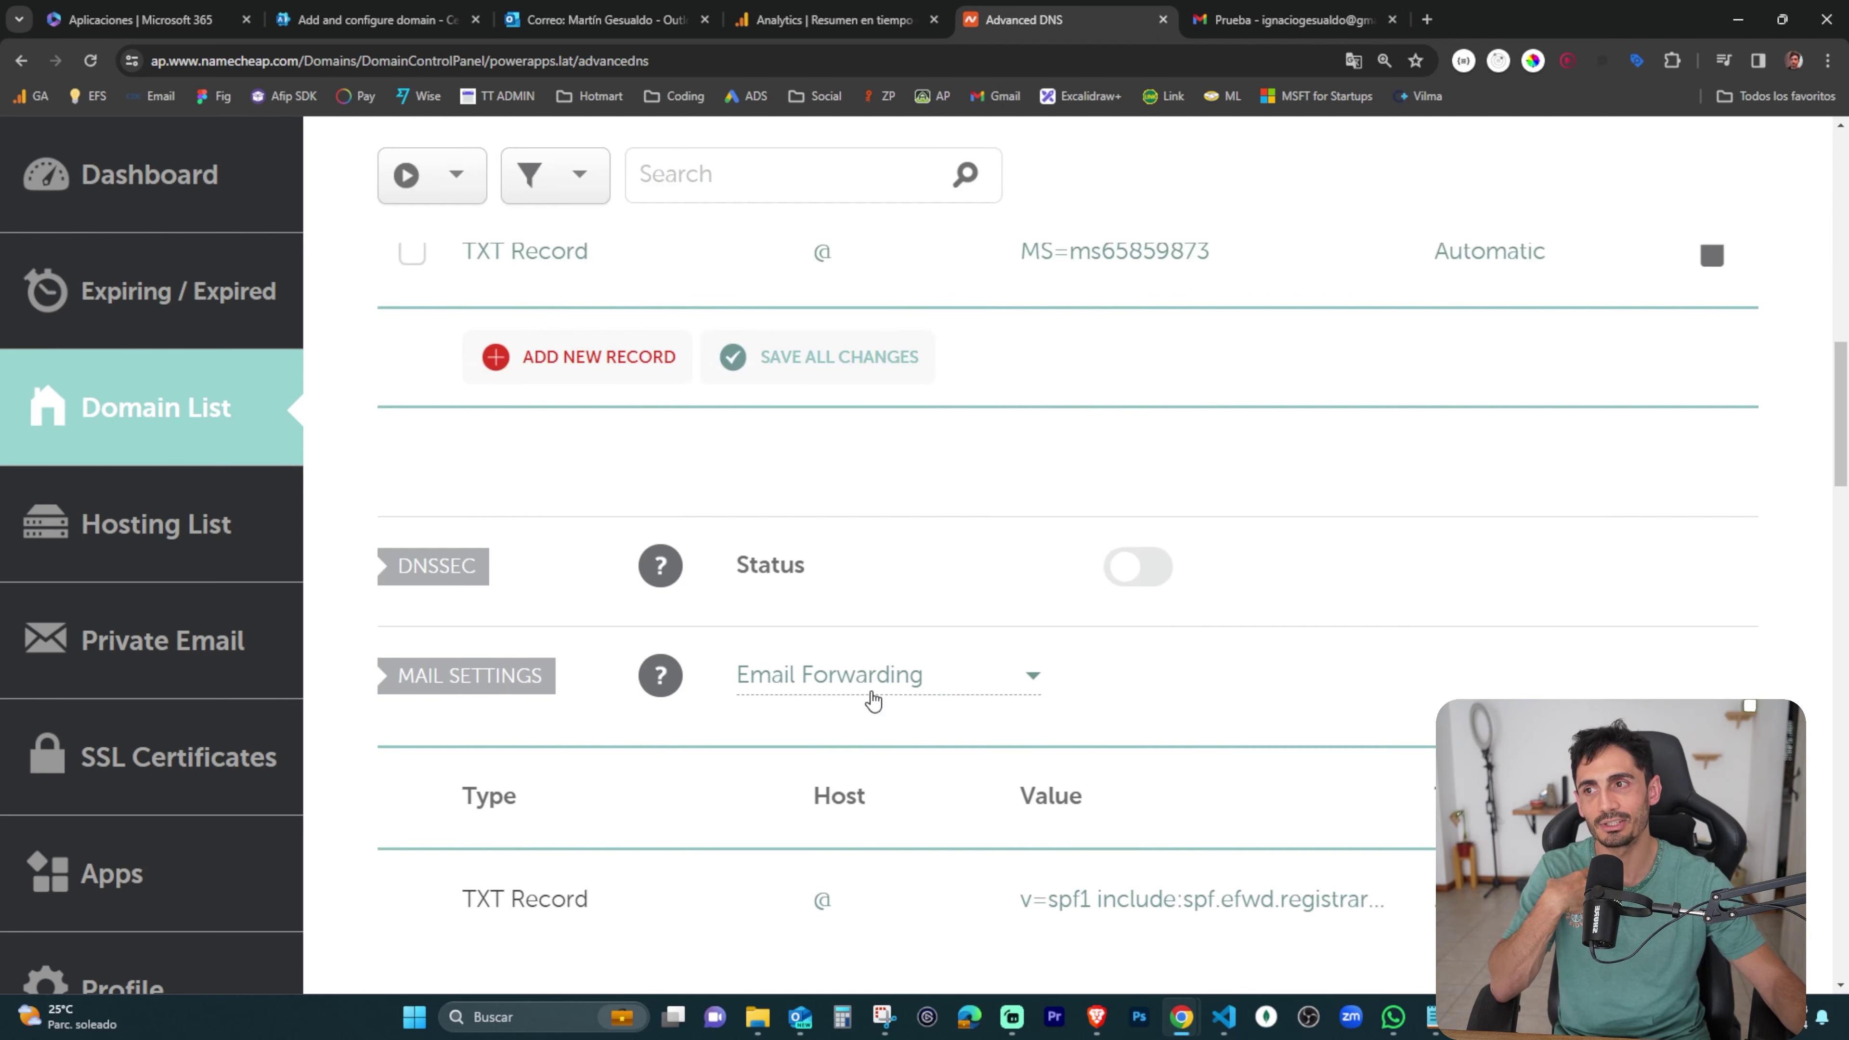
scroll(871, 702, up, 2)
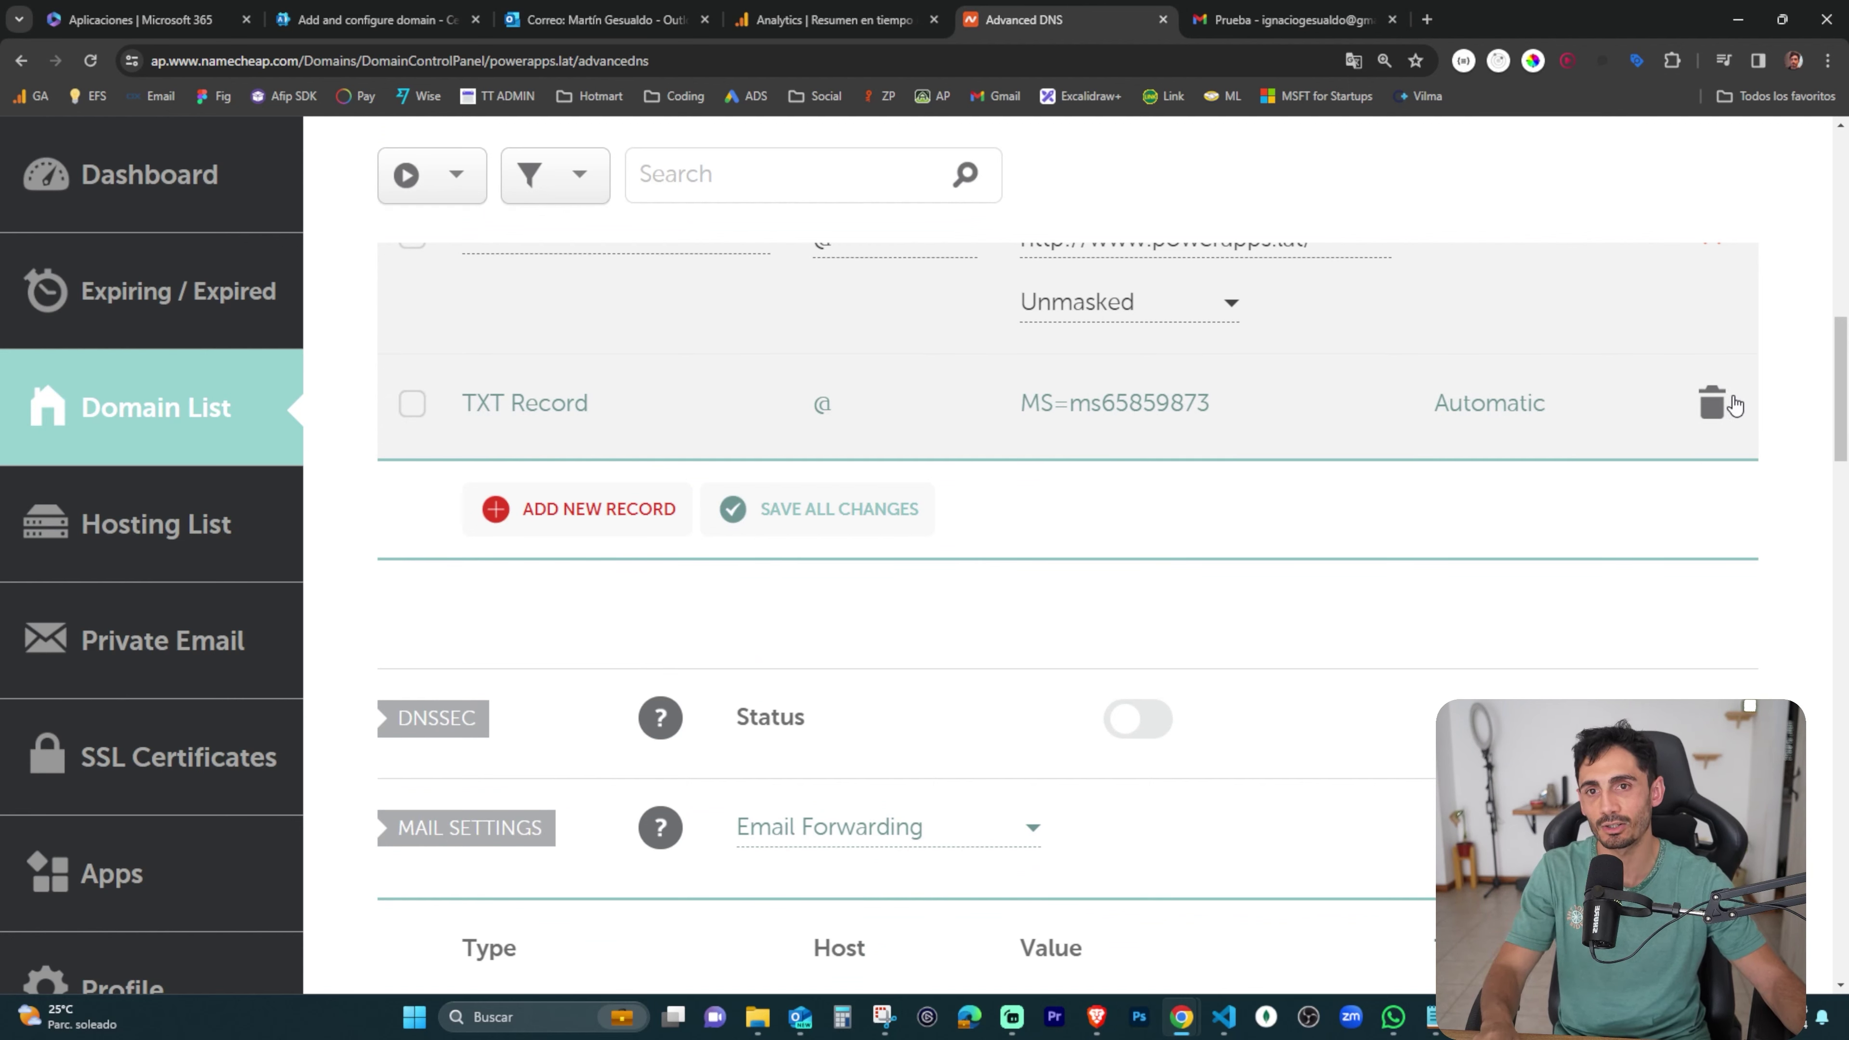
Step: Delete the MS=ms65859873 TXT host record and confirm the deletion
click(1241, 406)
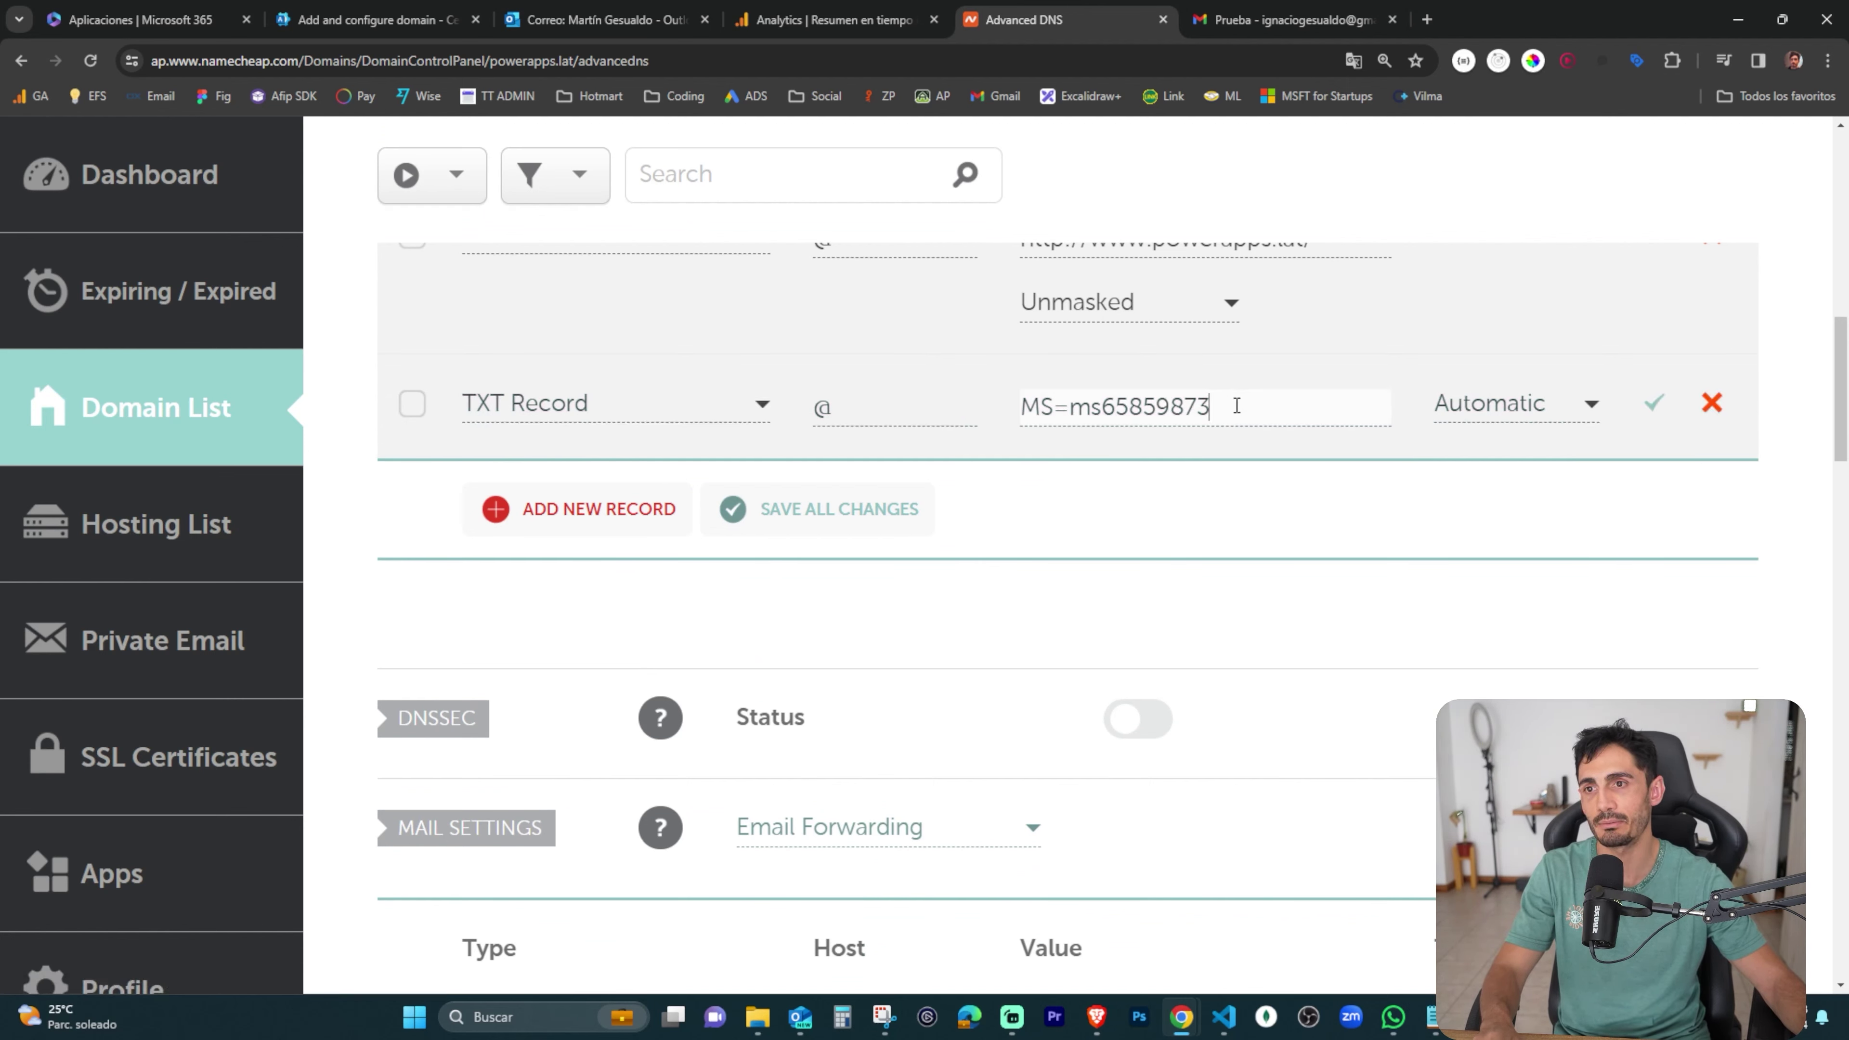
triple_click(1240, 406)
key(ctrl+c)
click(1704, 426)
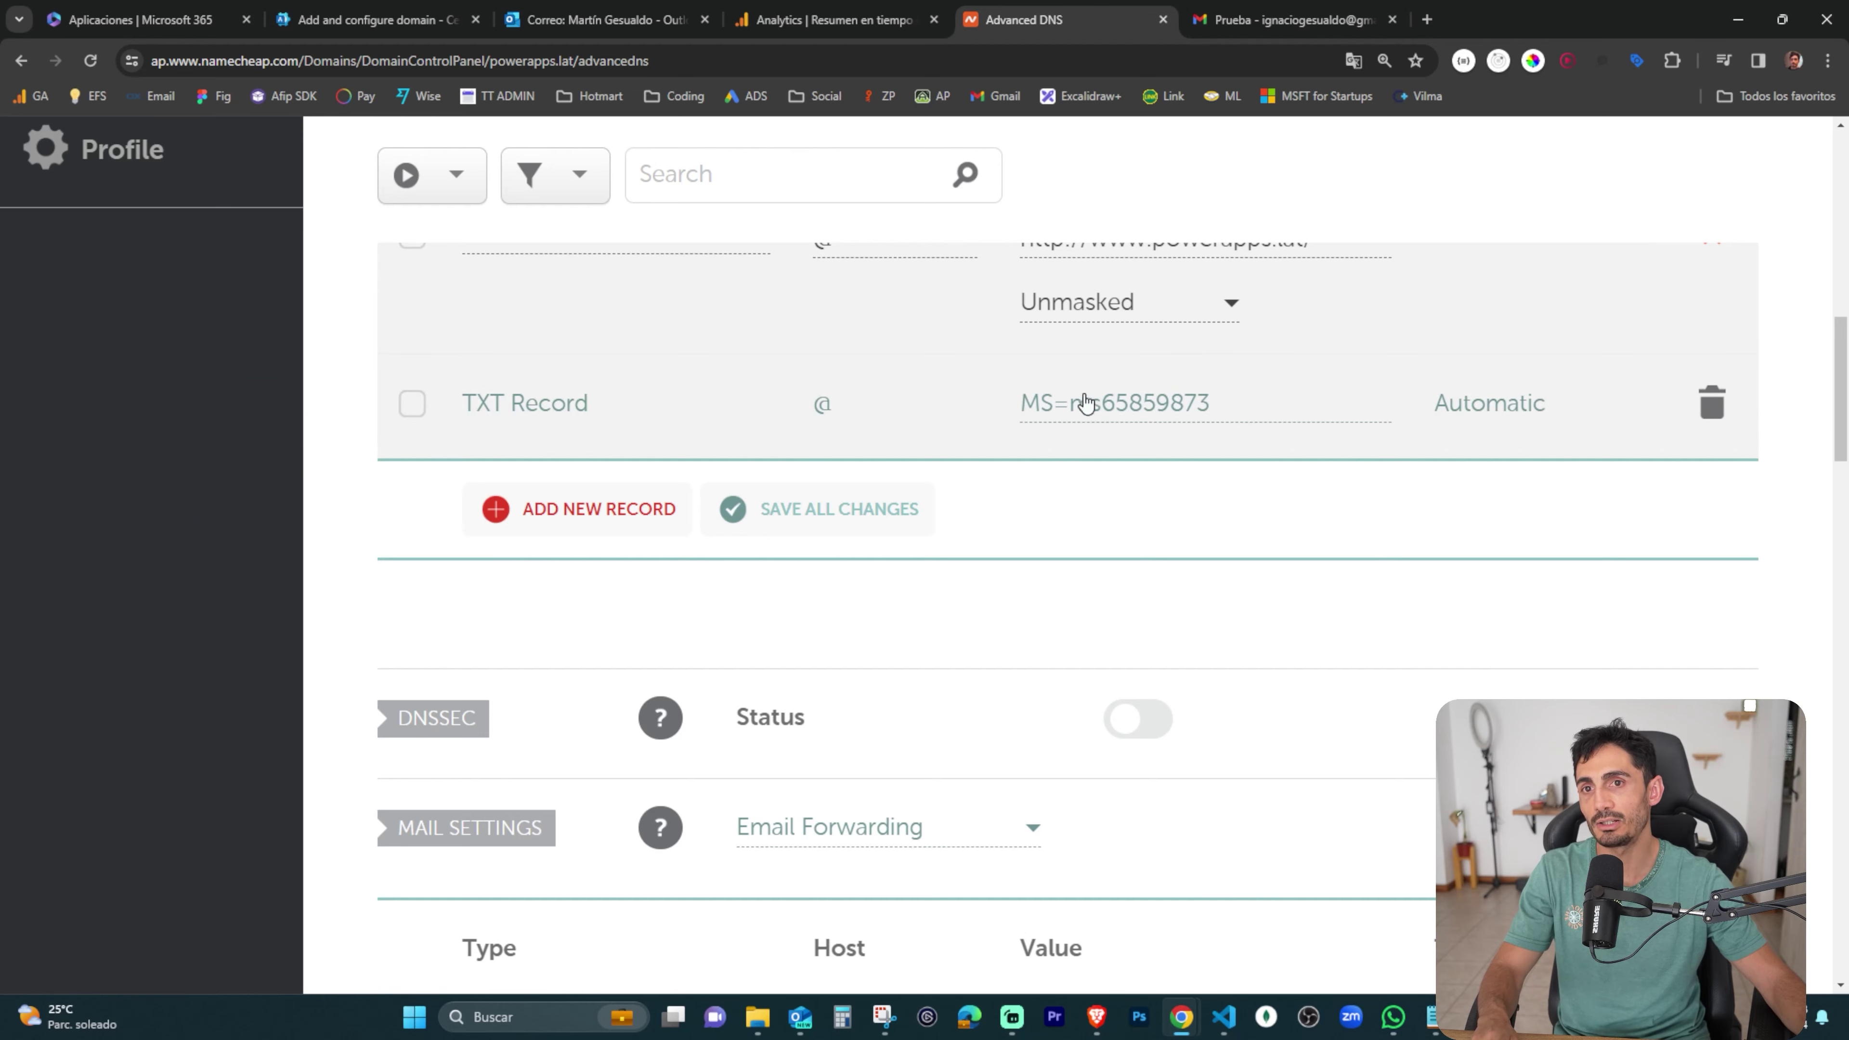
click(1711, 403)
click(1559, 557)
Step: Unblock the mail-settings TXT record at @, replace spf1 with MS=ms65859873, keep TTL Automatic, and save
scroll(699, 518, down, 3)
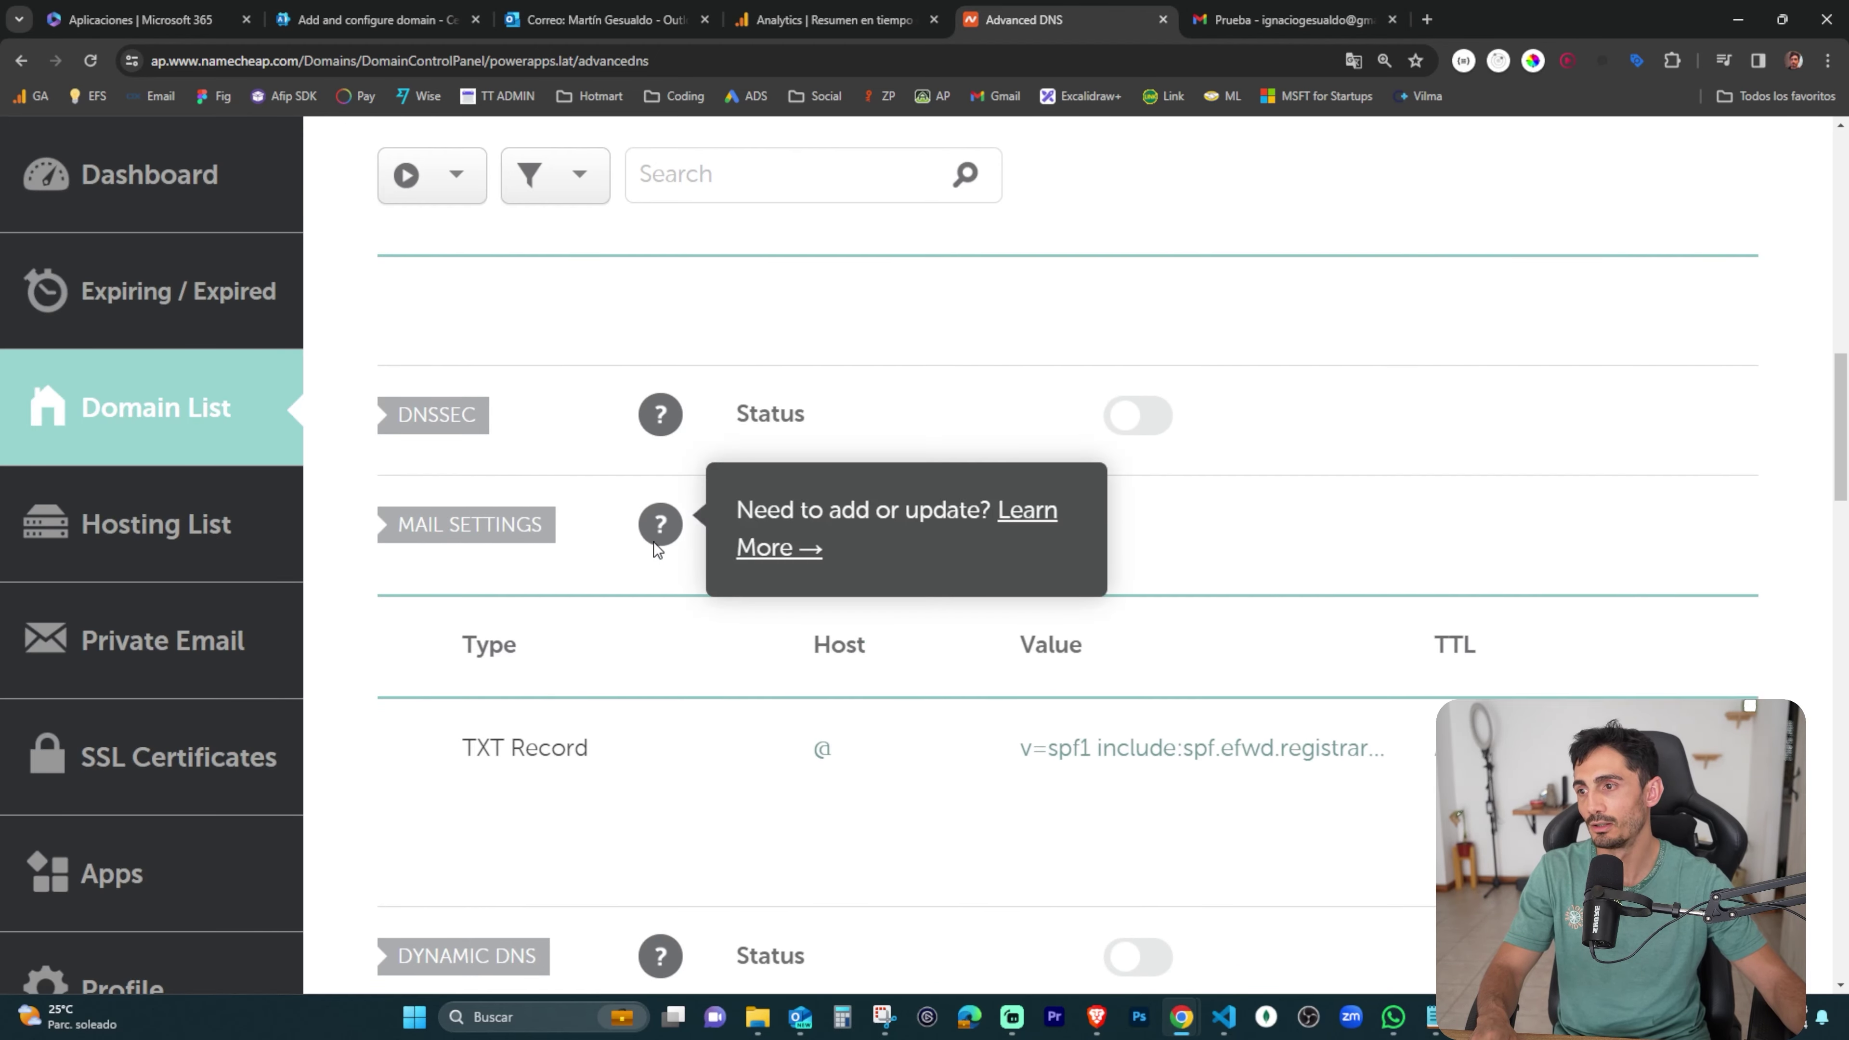
scroll(1021, 573, down, 1)
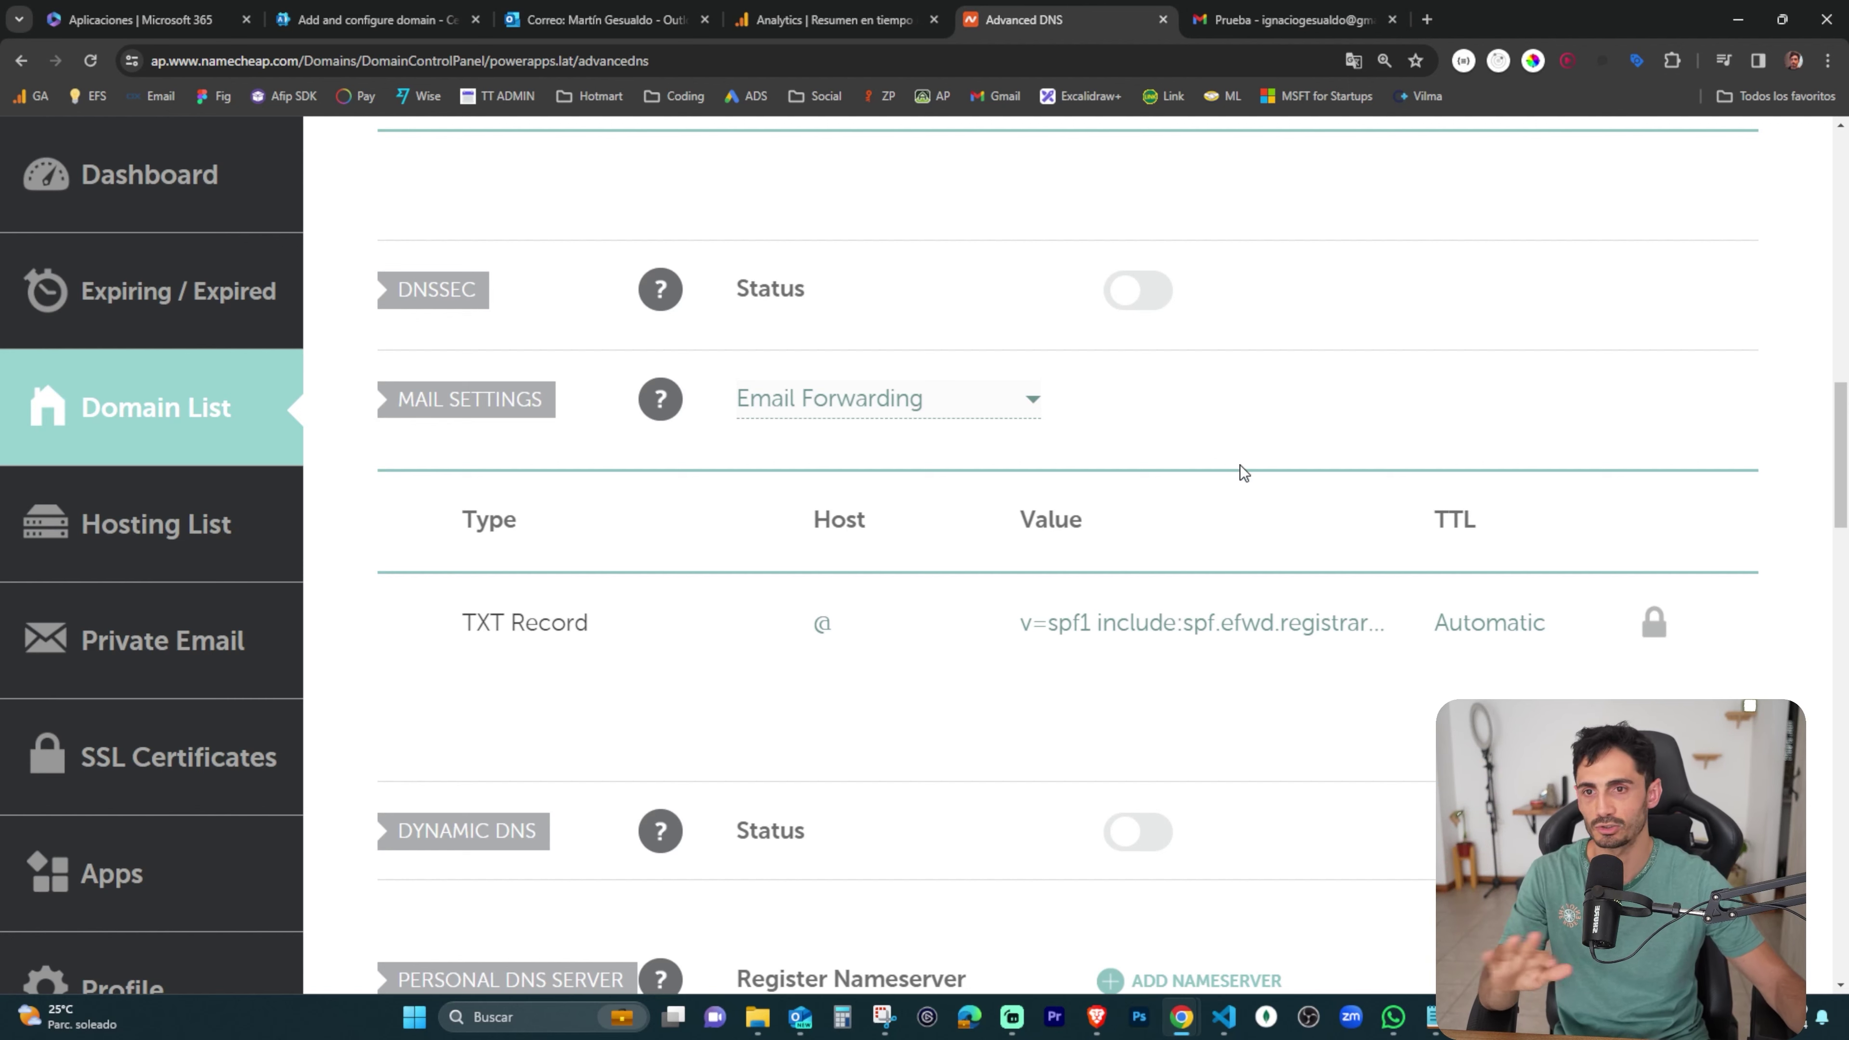
click(1136, 628)
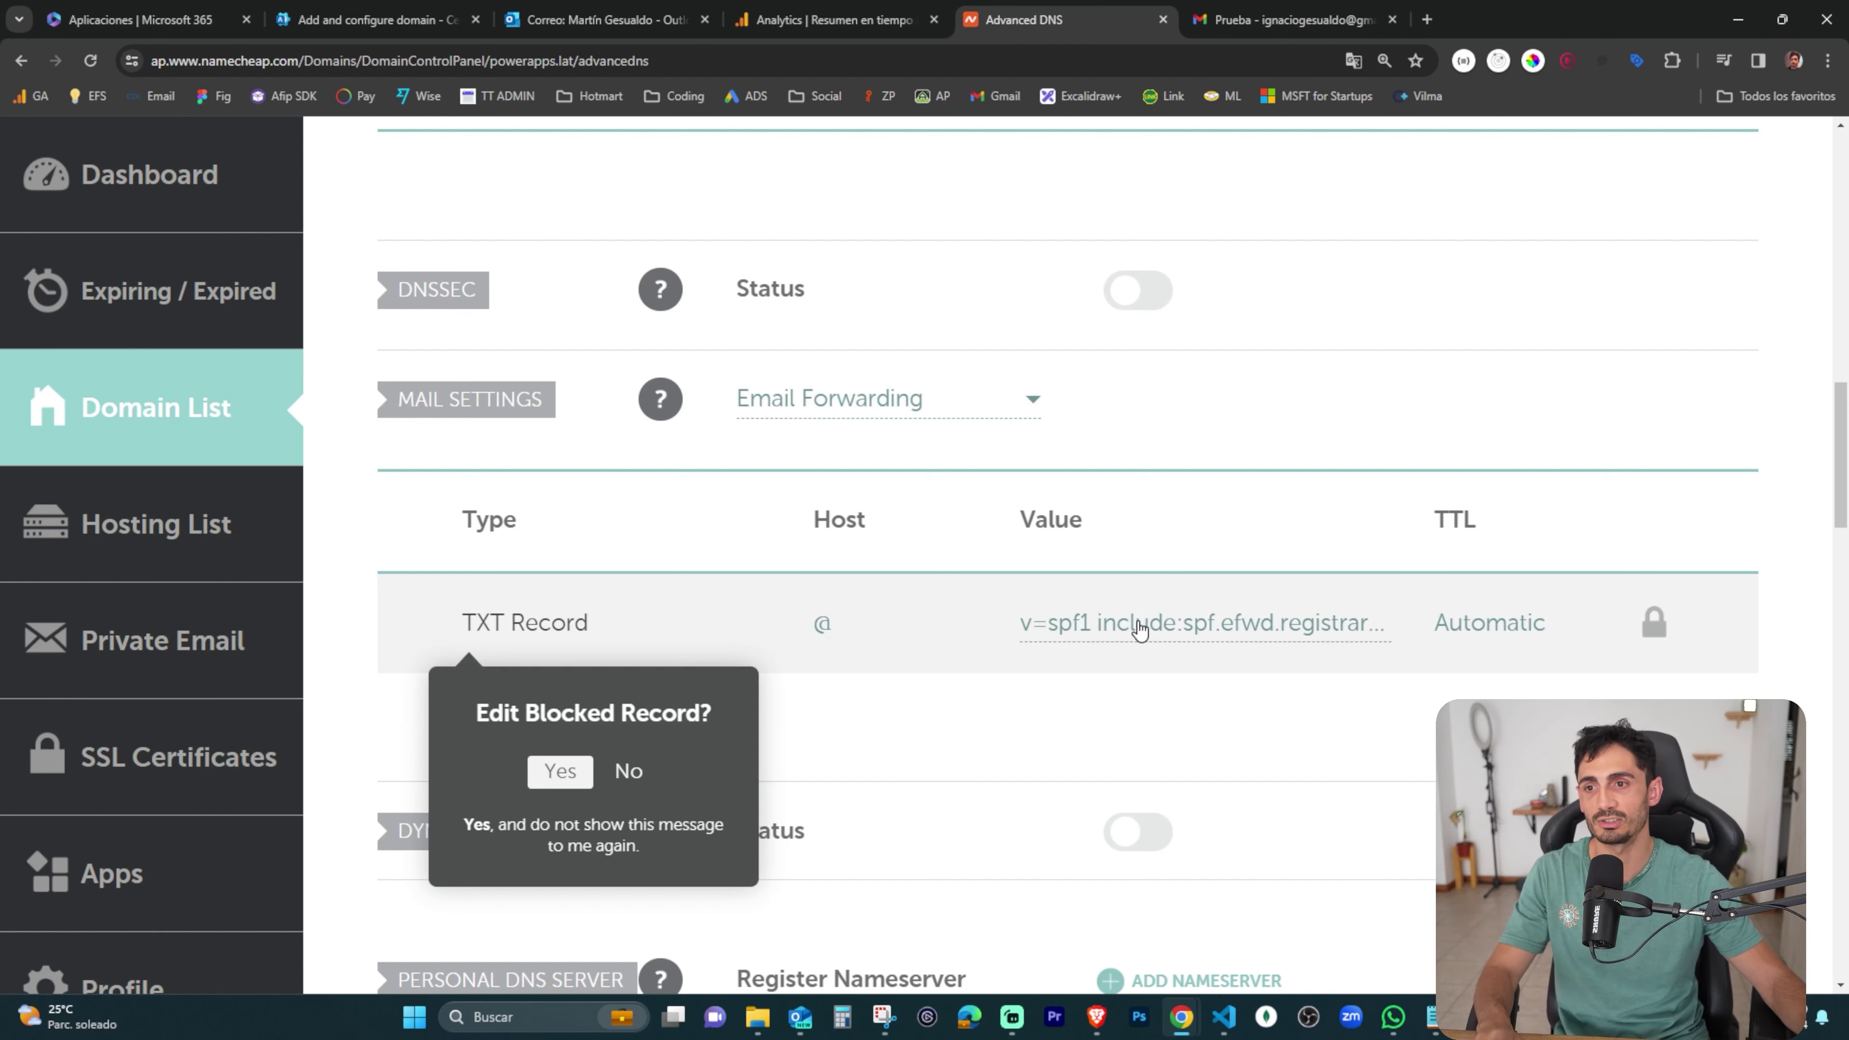
click(561, 772)
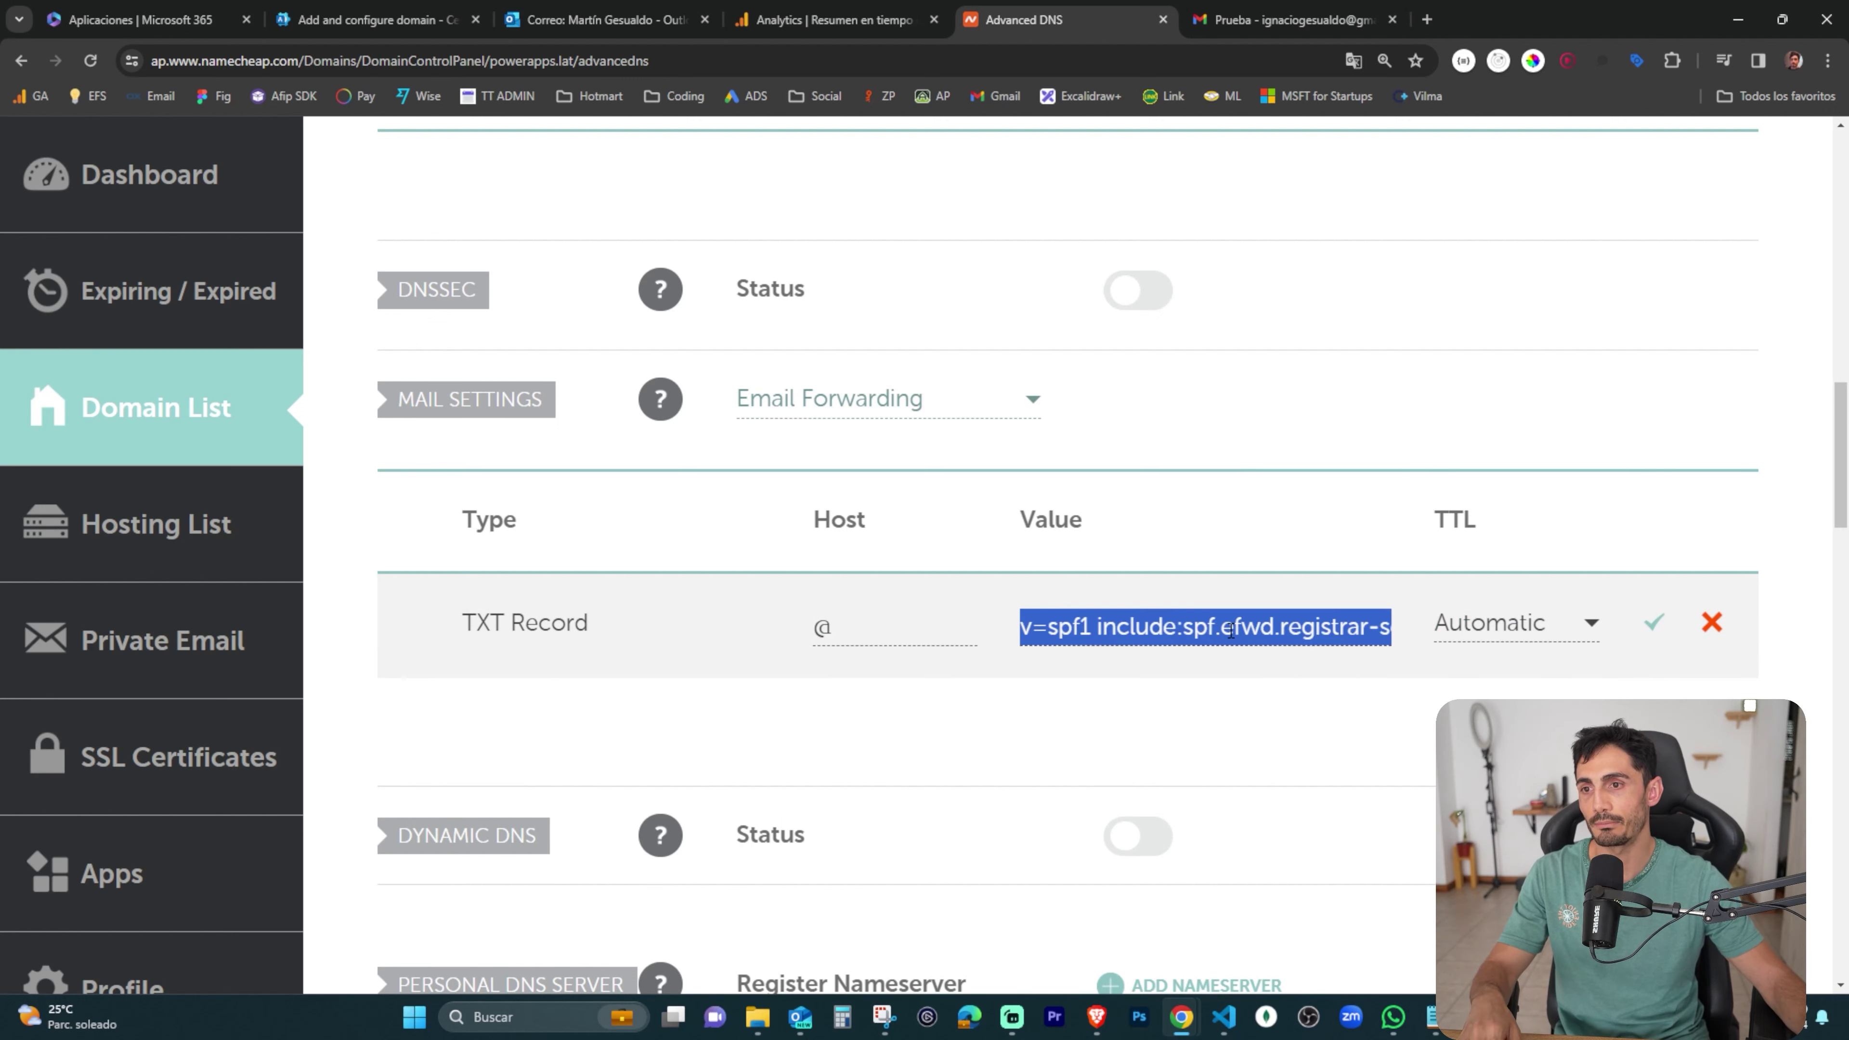
key(BackSpace)
key(ctrl+v)
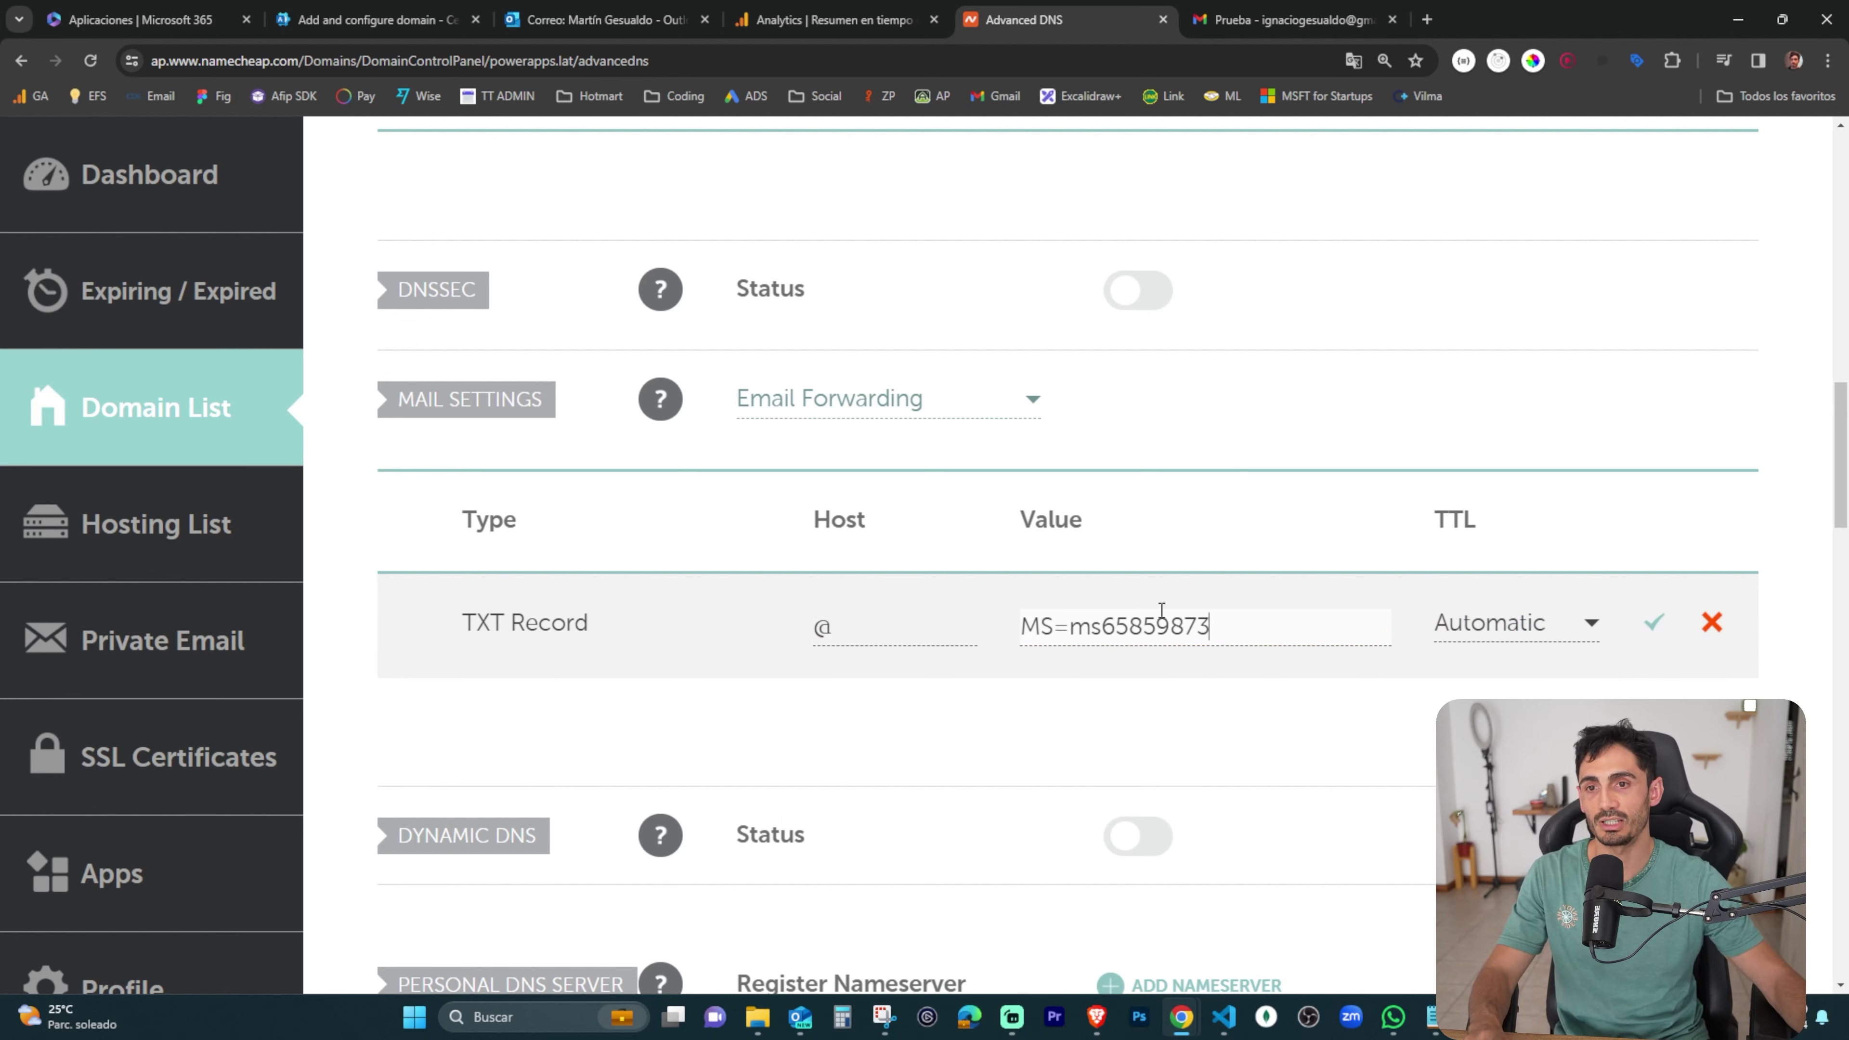
click(1582, 626)
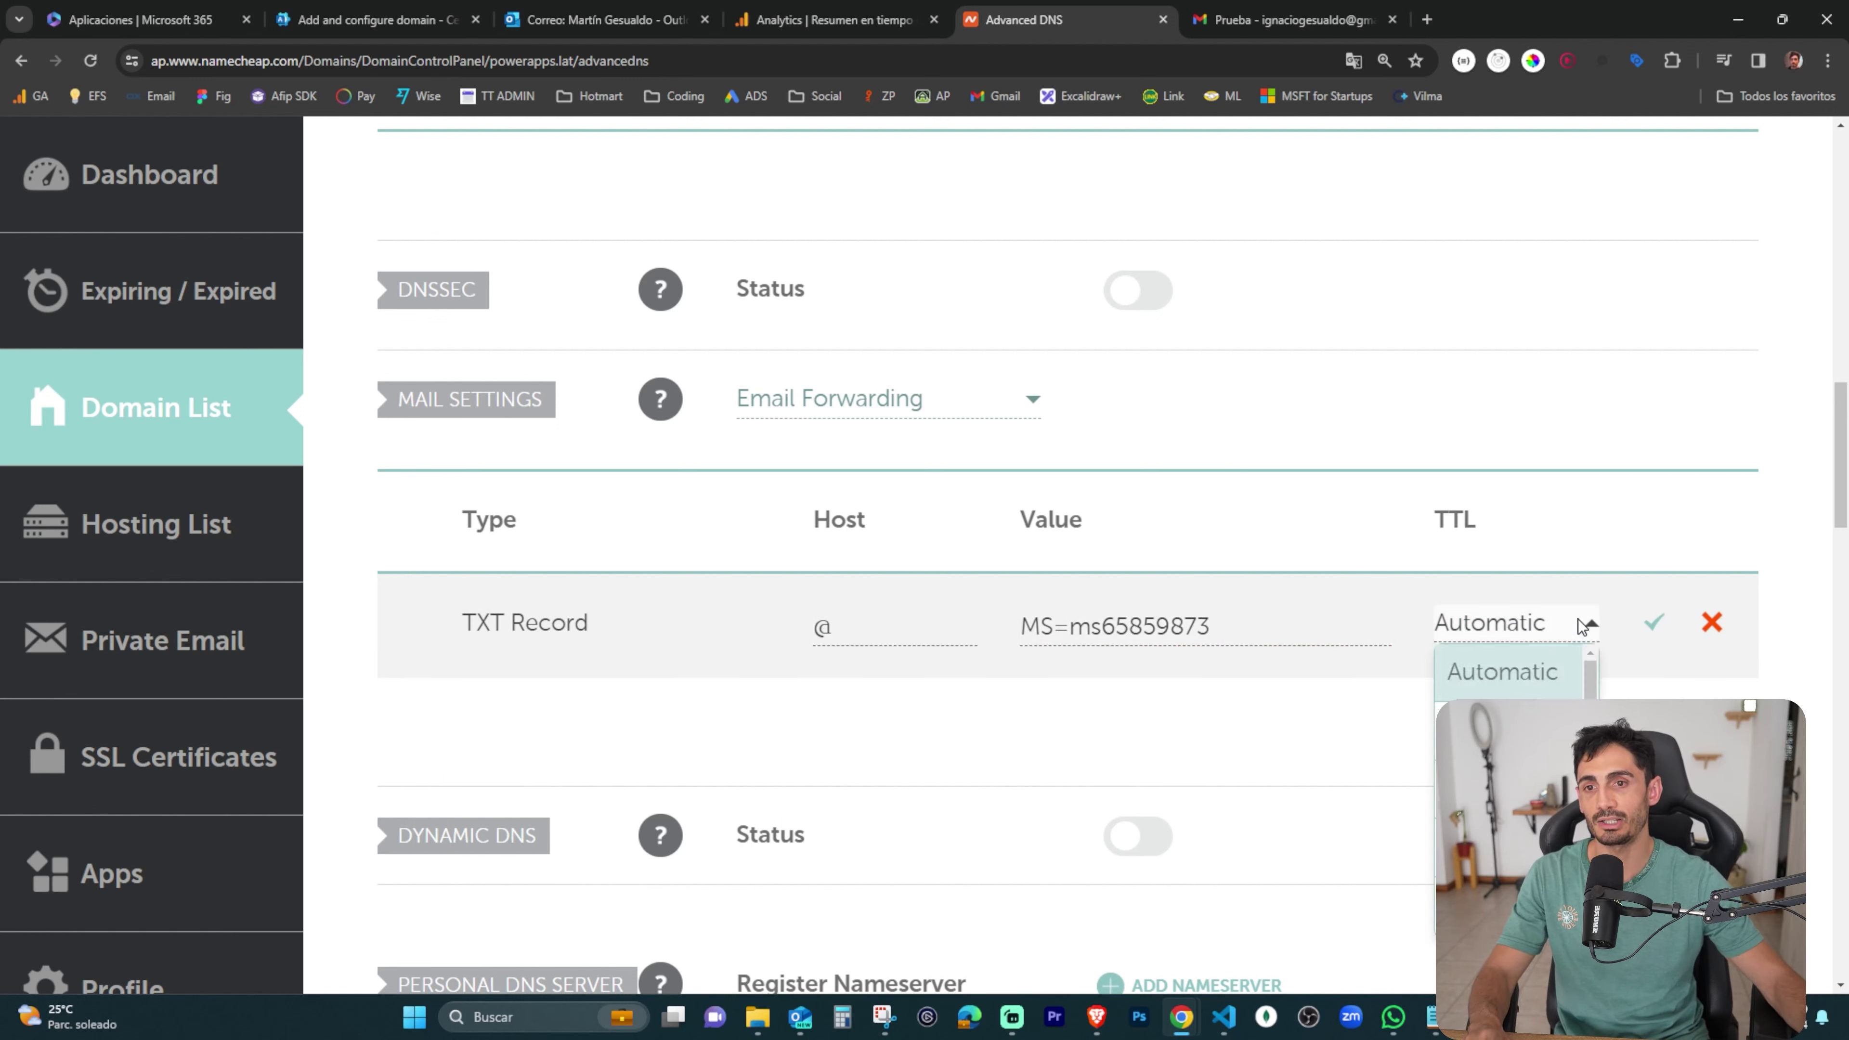
click(1529, 673)
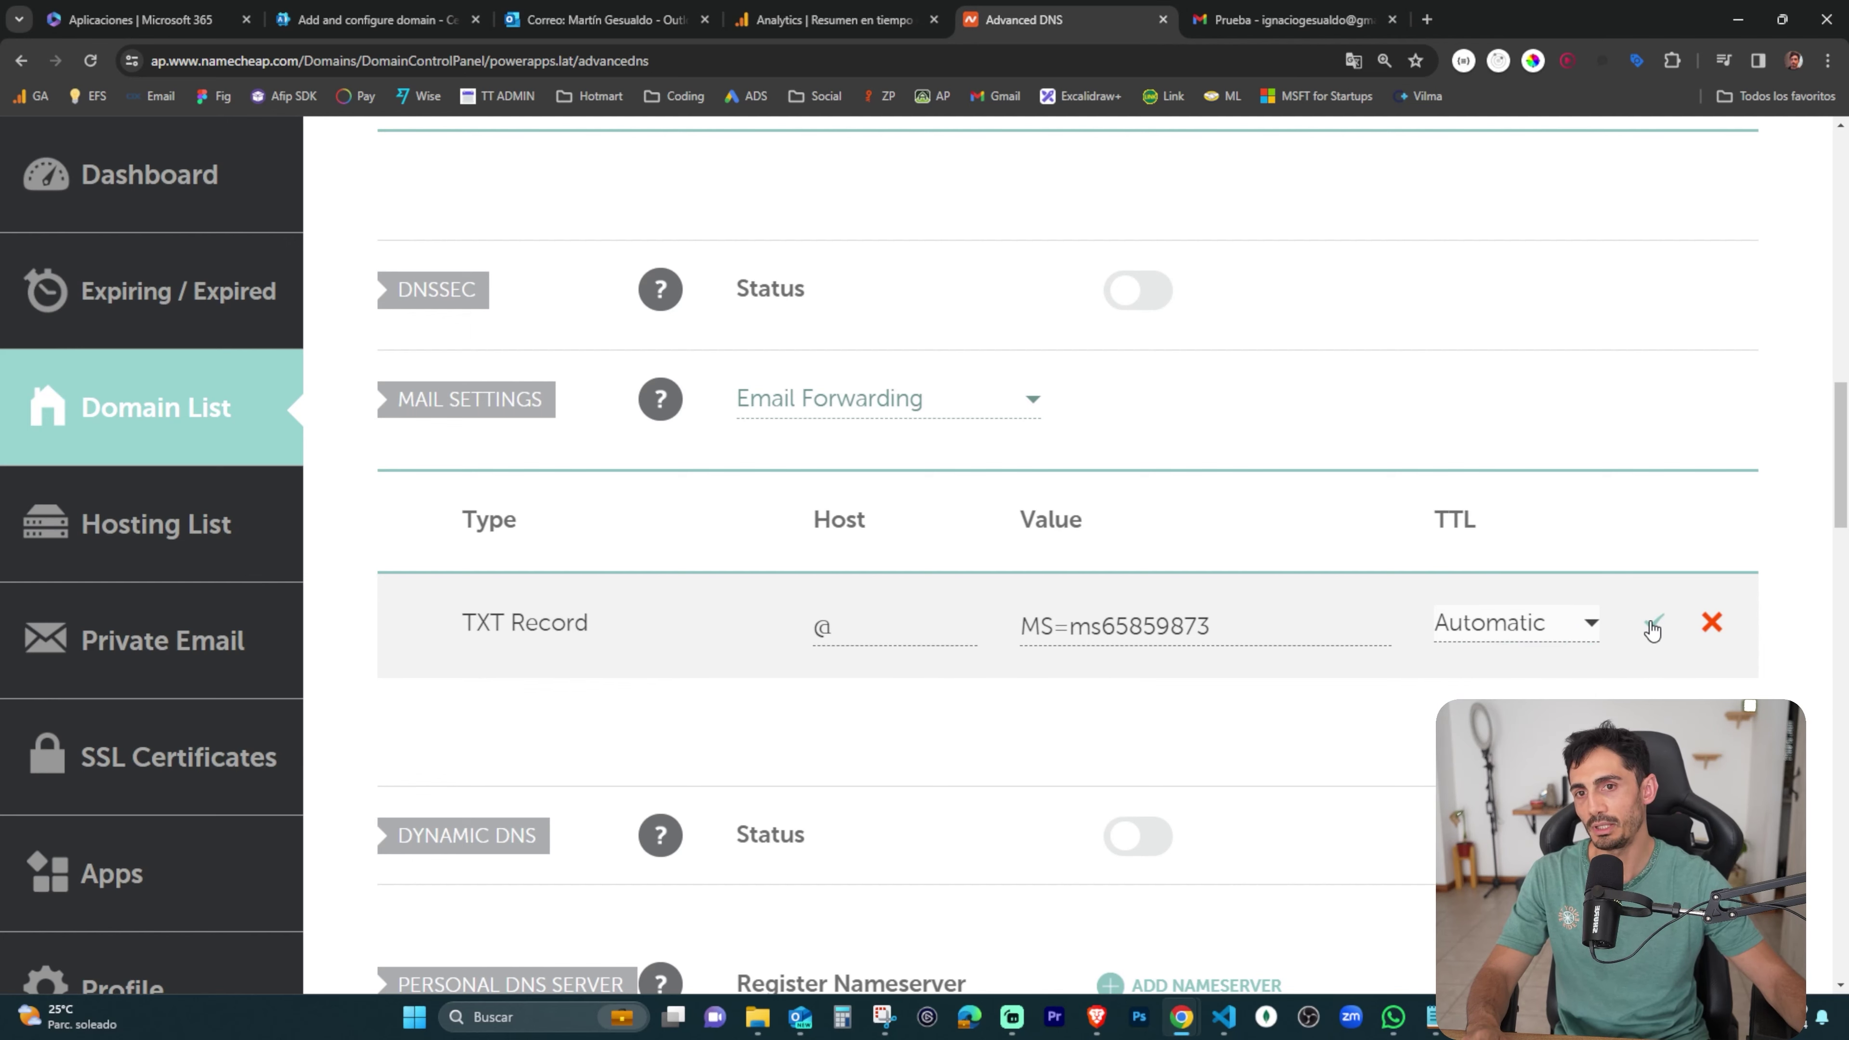
click(1652, 627)
Step: Rerun the powerapps.lat TXT ownership check until it passes and the Conectar dominio step appears
click(377, 22)
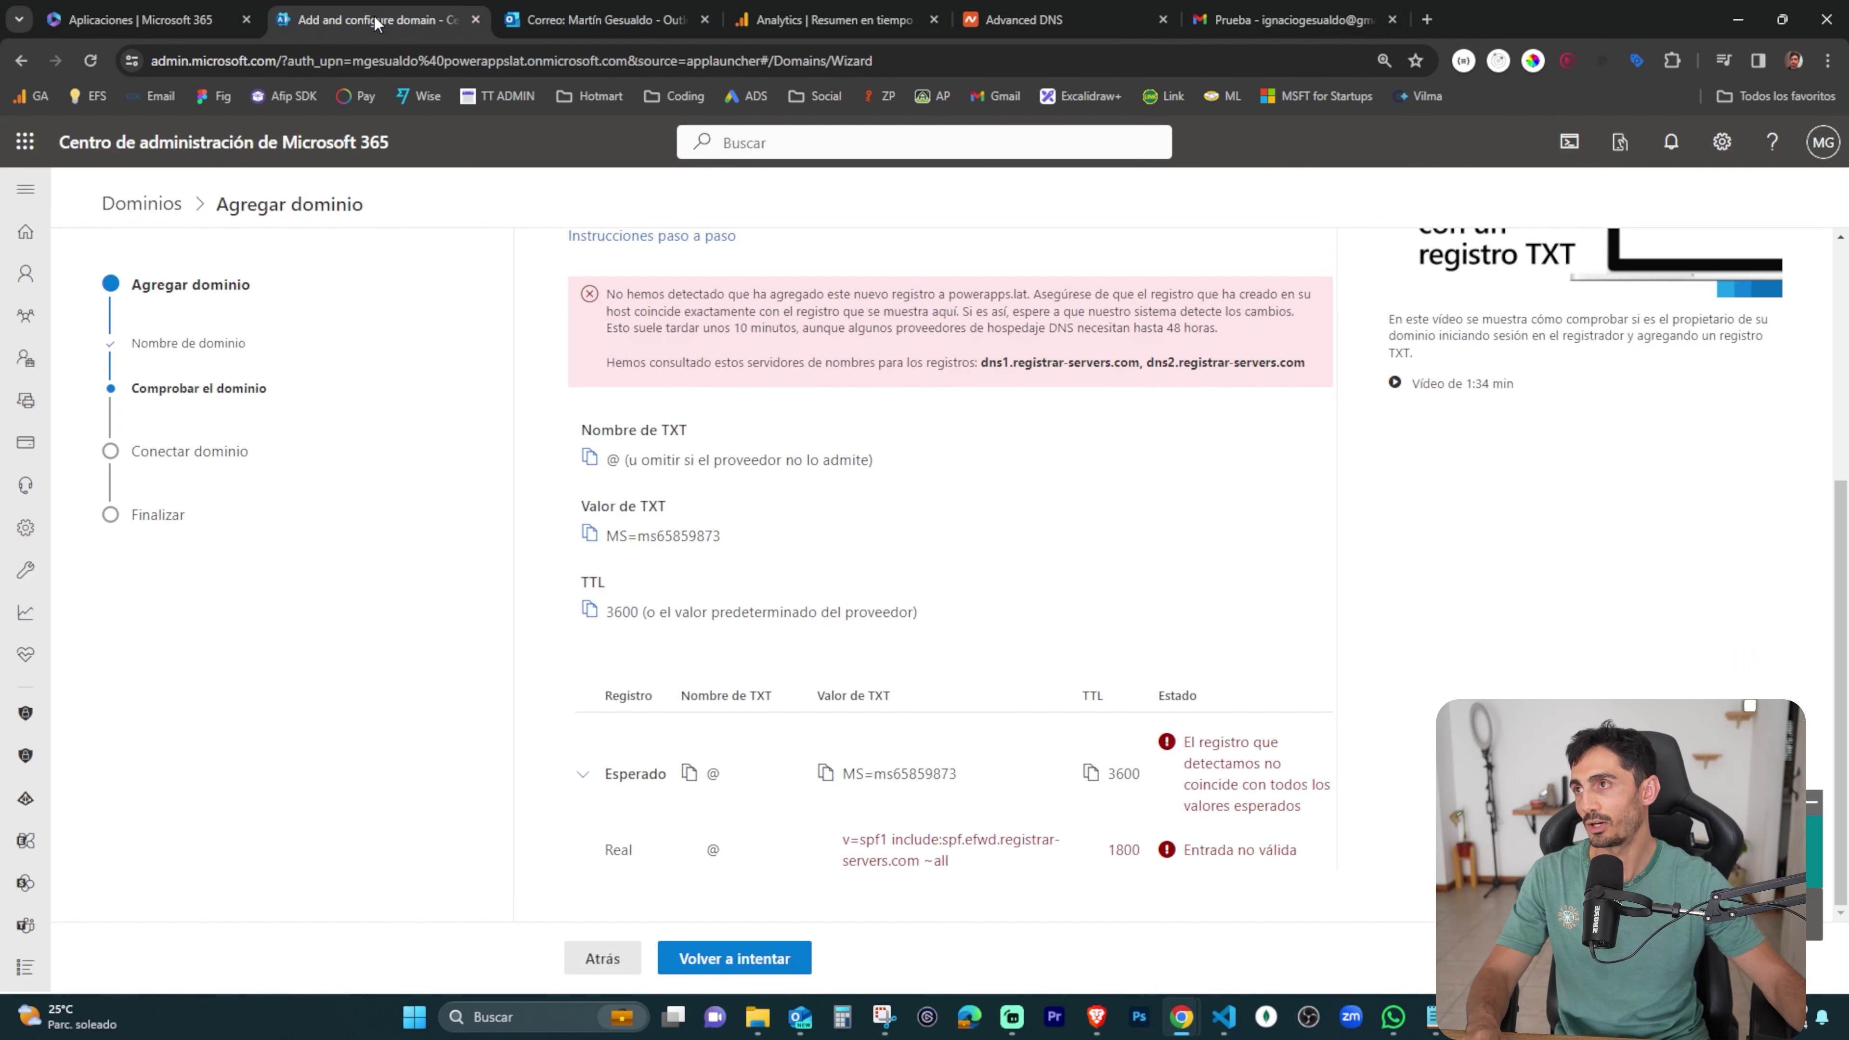
click(745, 960)
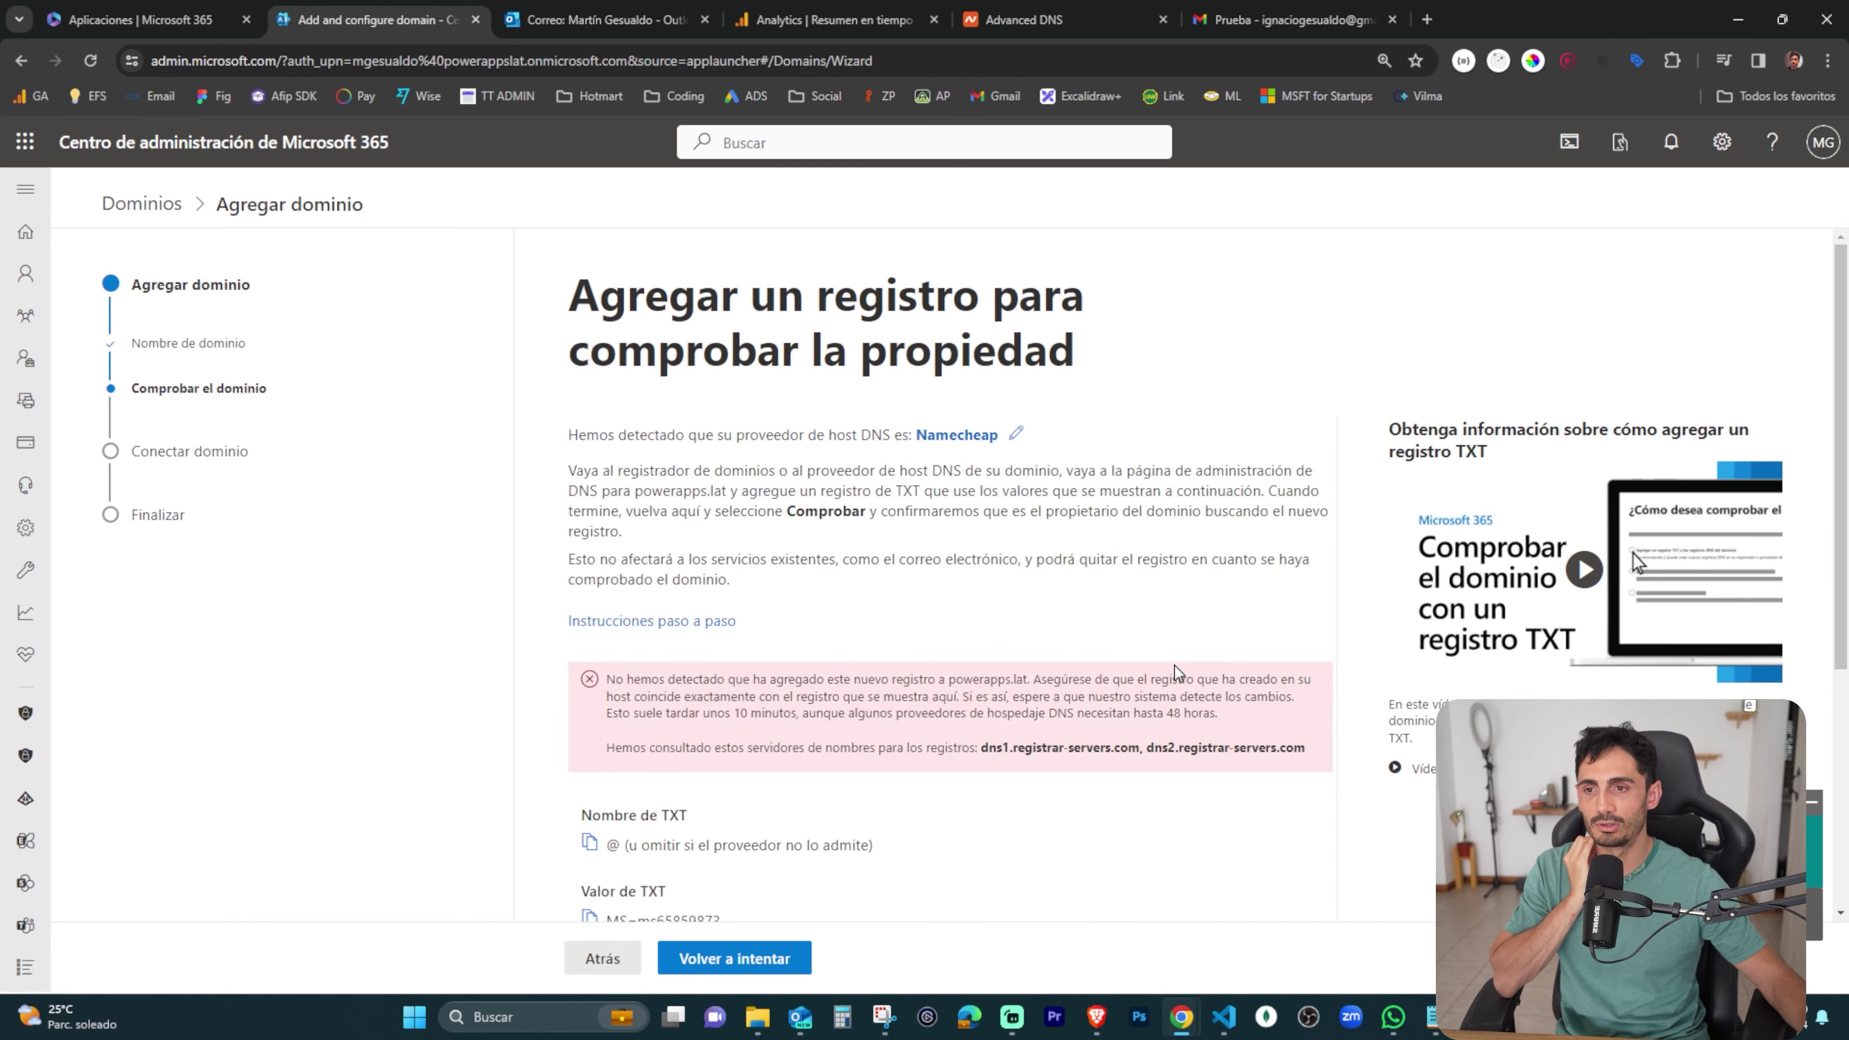
scroll(967, 791, down, 5)
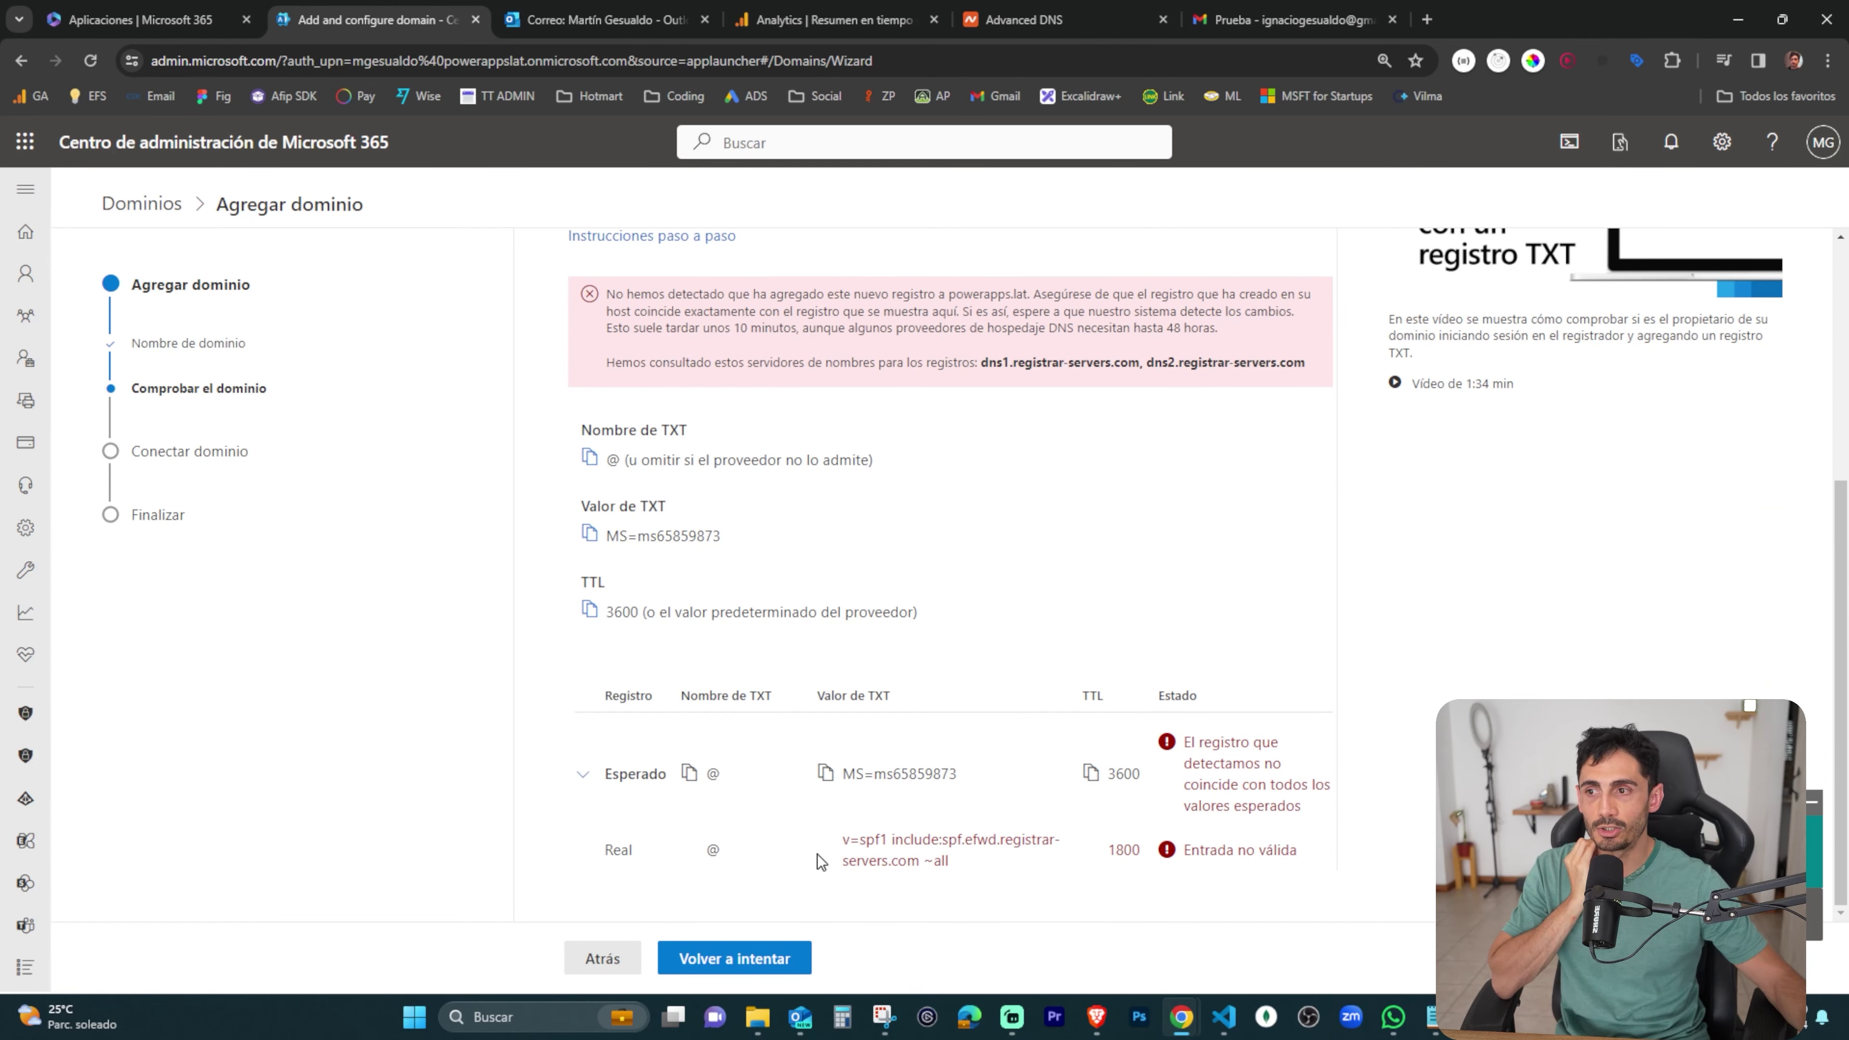
drag(845, 843, 1014, 871)
click(1014, 871)
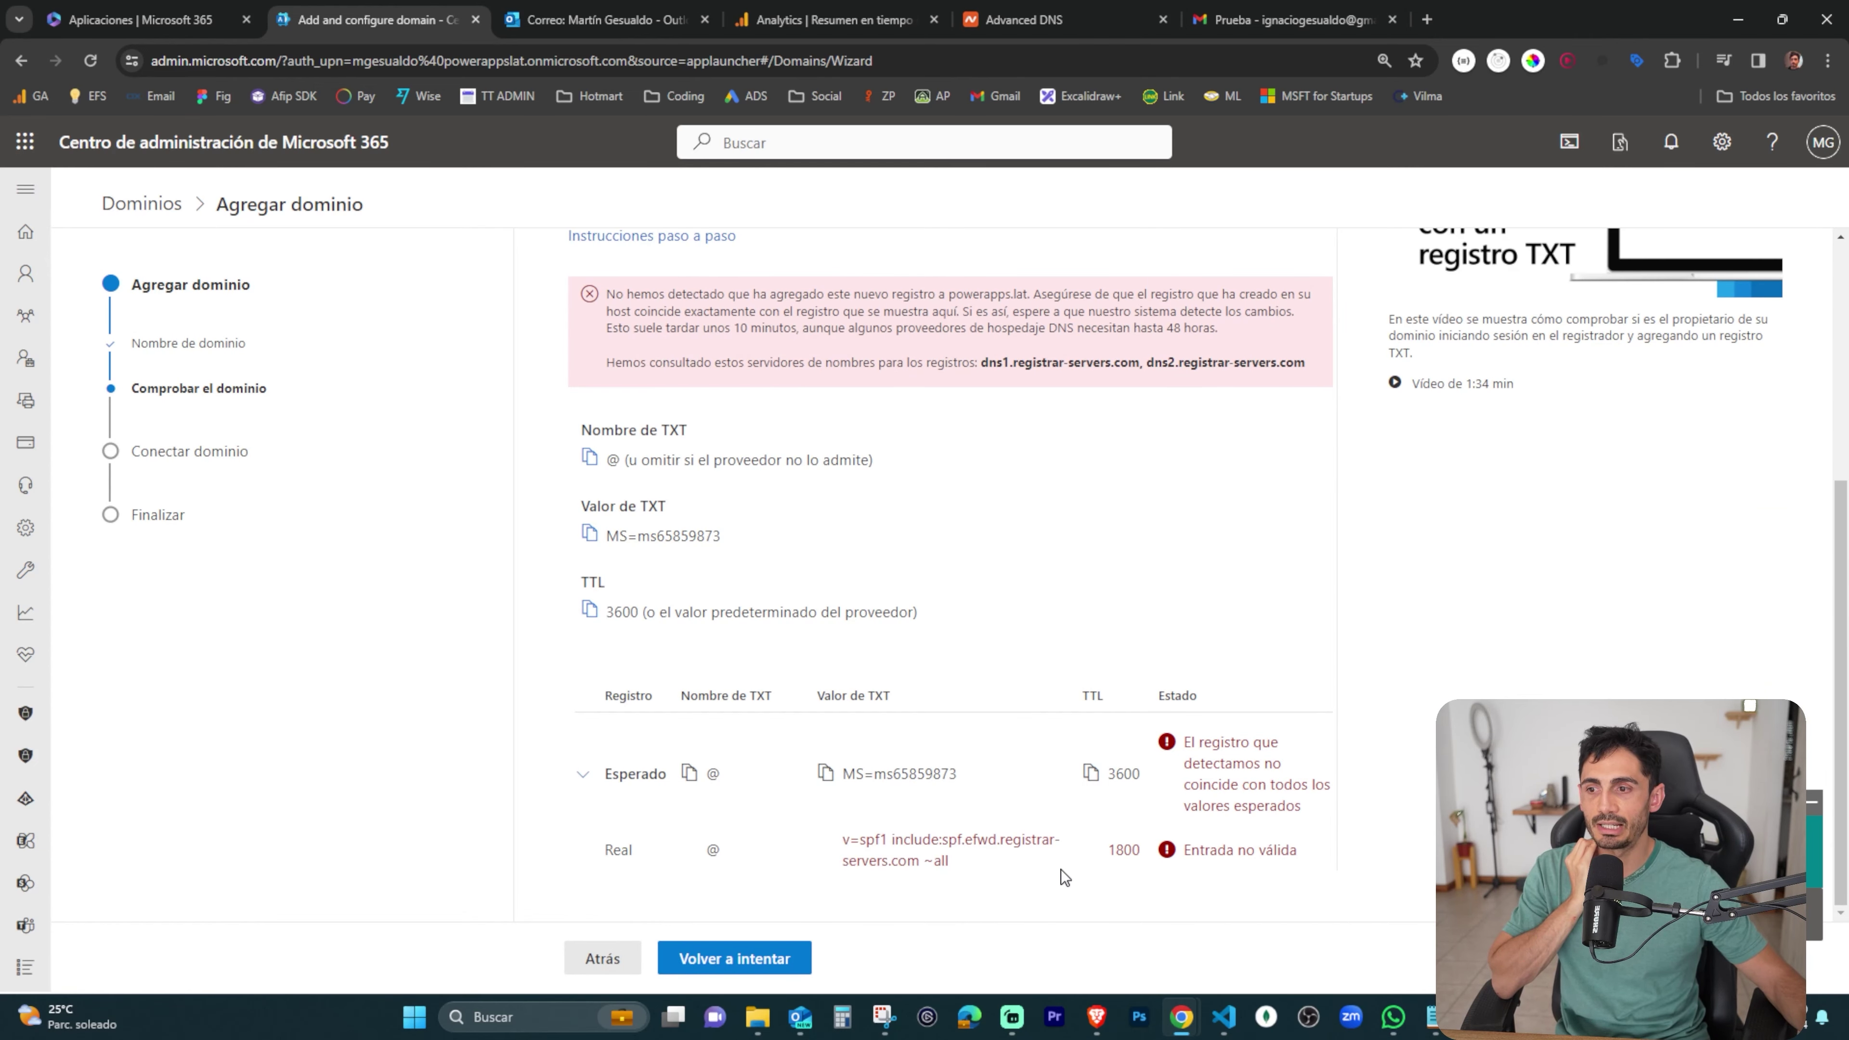
click(756, 962)
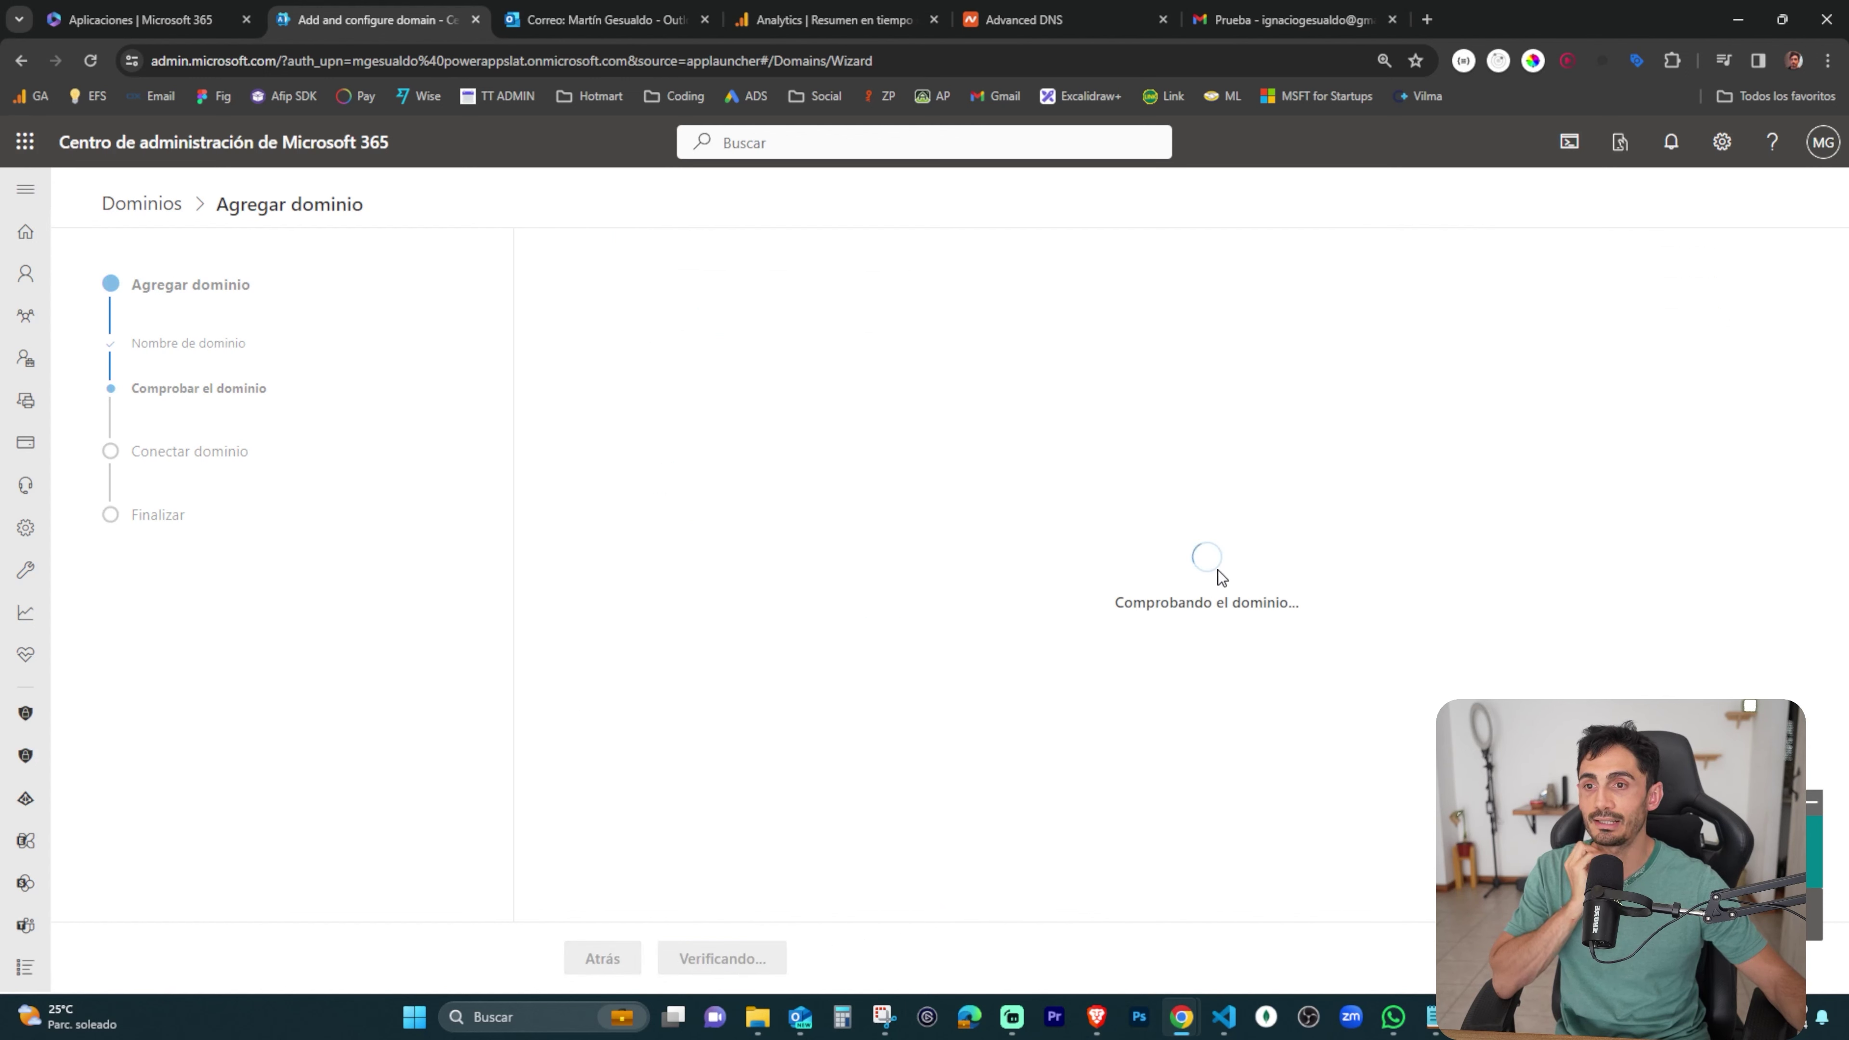
click(737, 963)
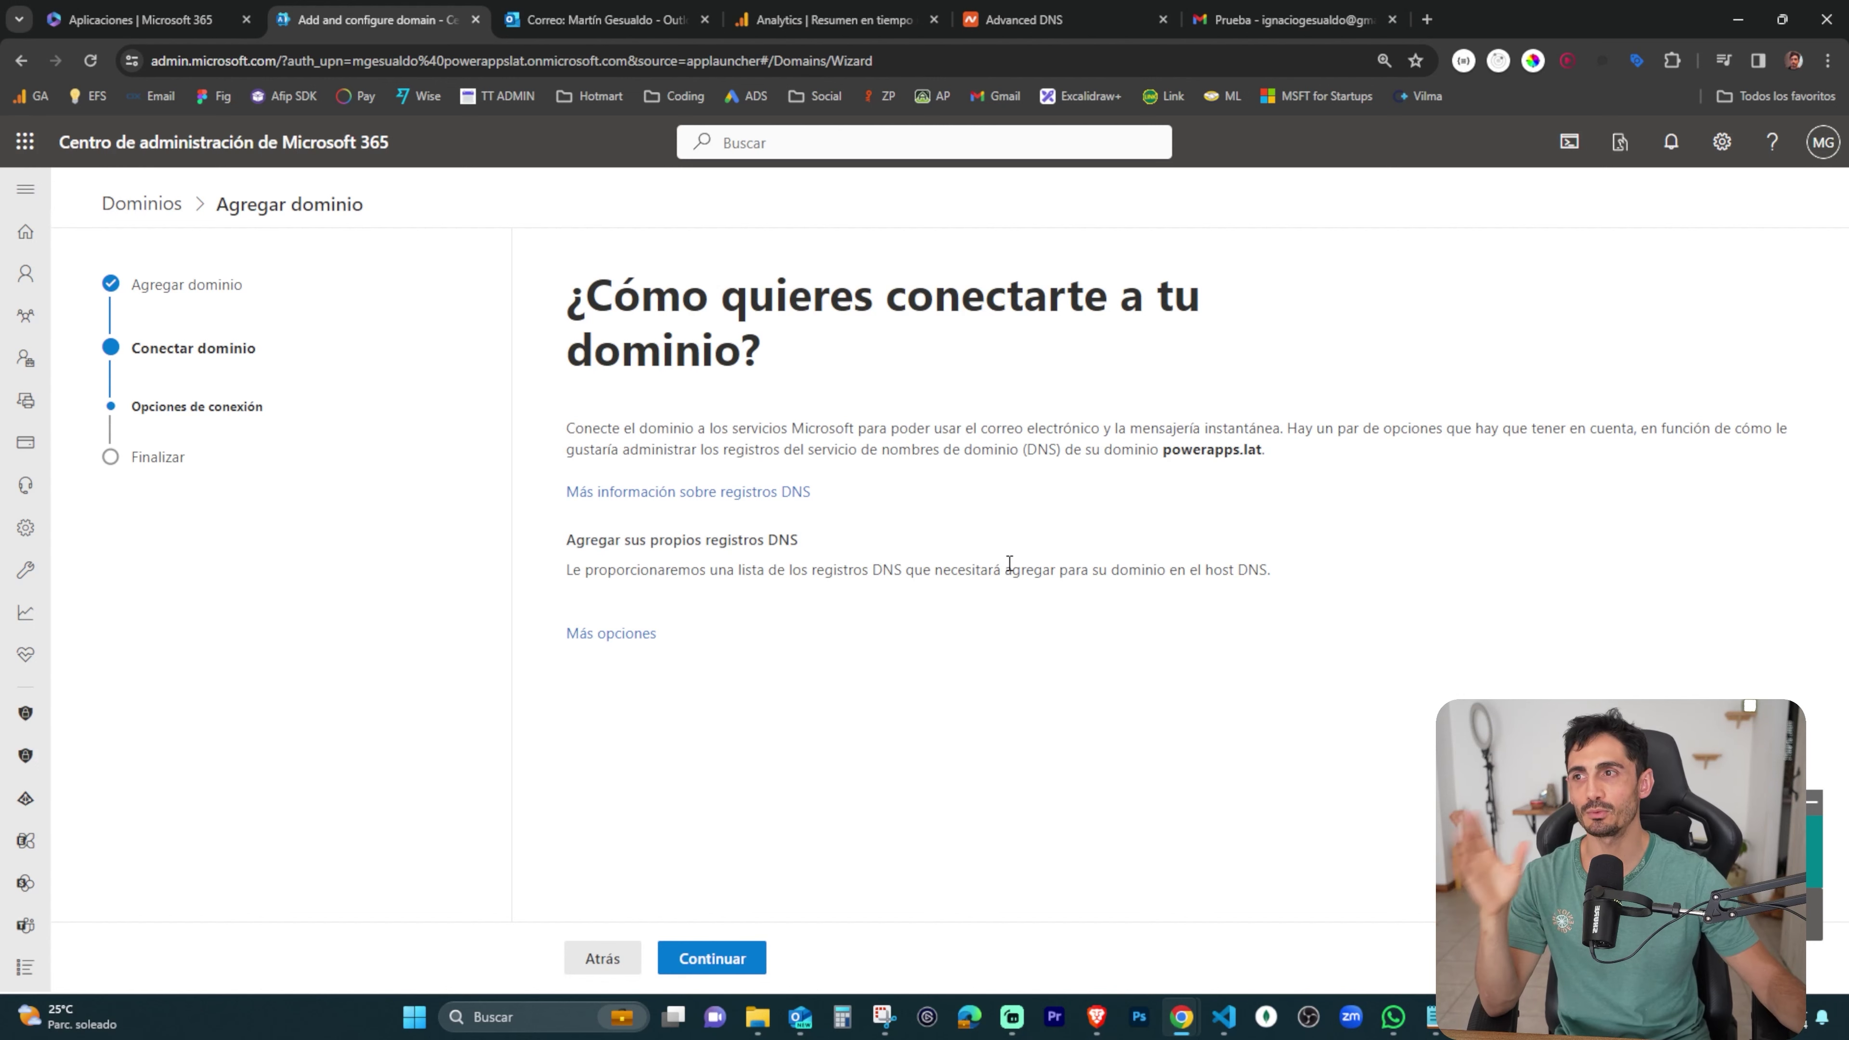
Step: Choose 'Configurar servicios en línea para mí' under Más opciones and continue
drag(721, 295, 815, 342)
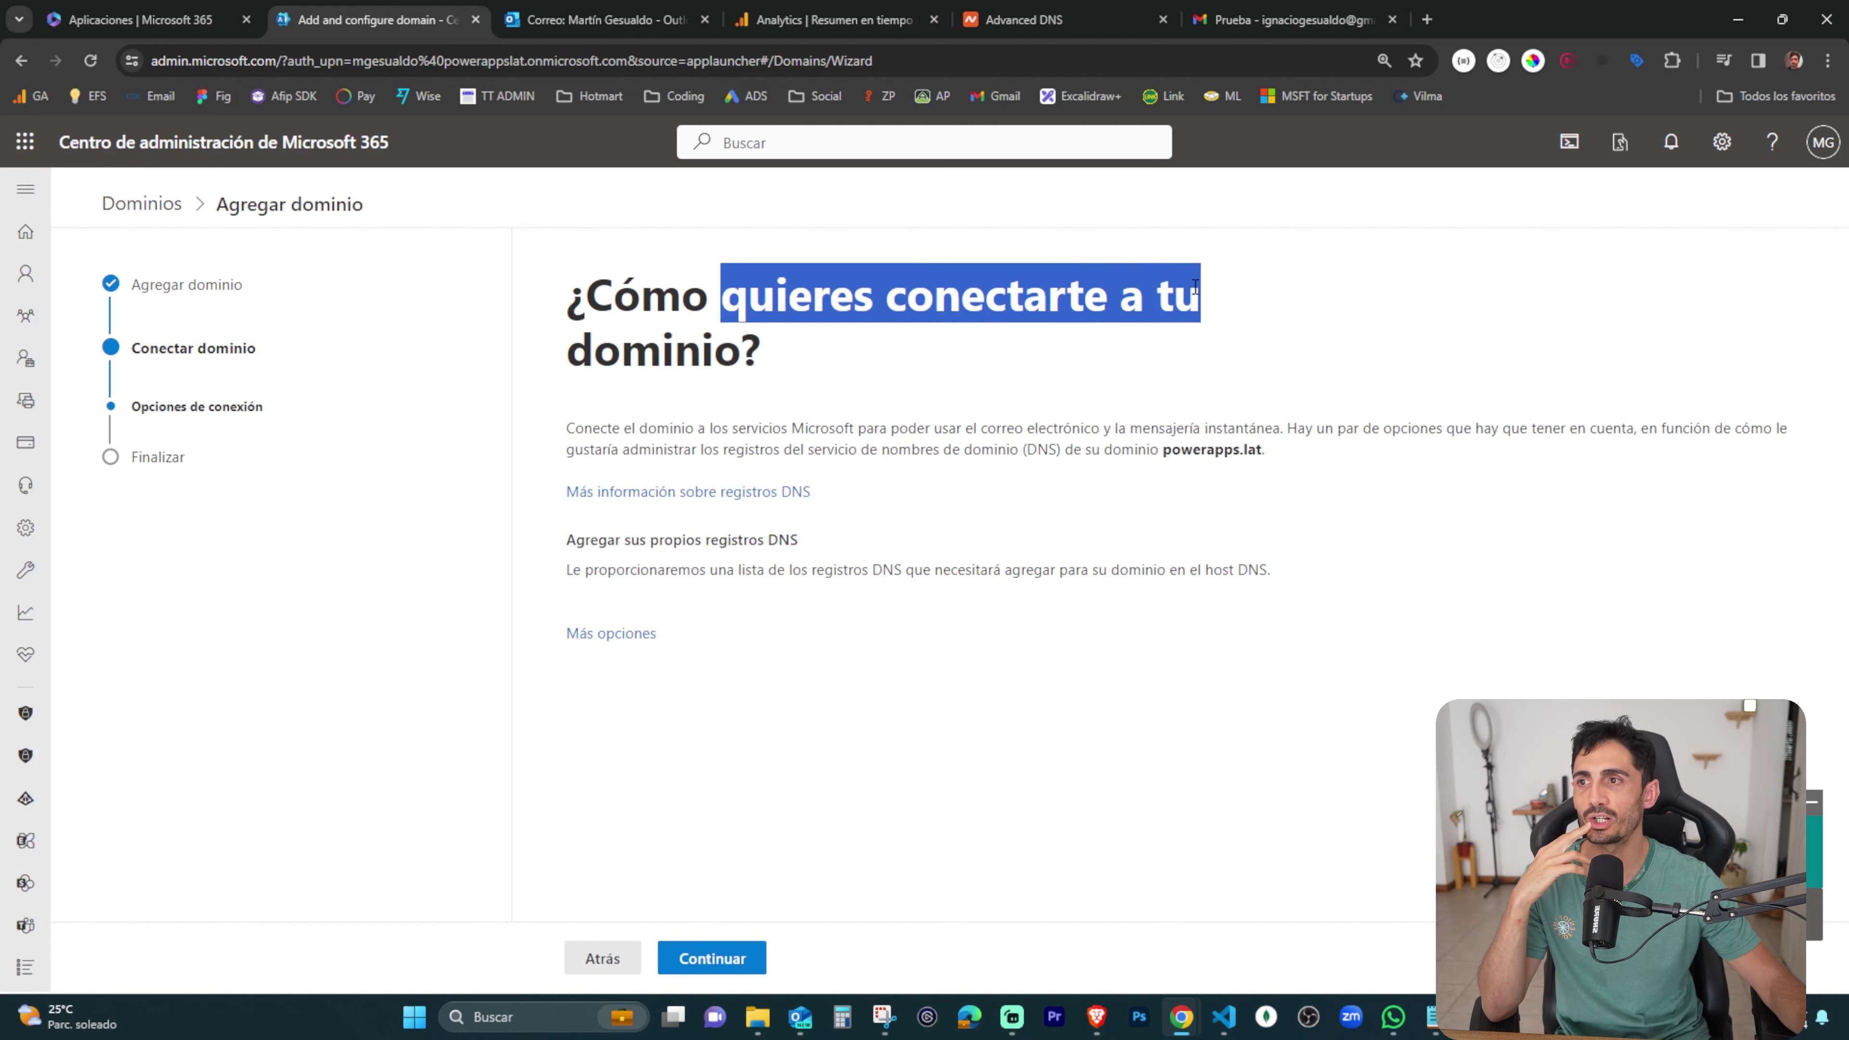
click(903, 393)
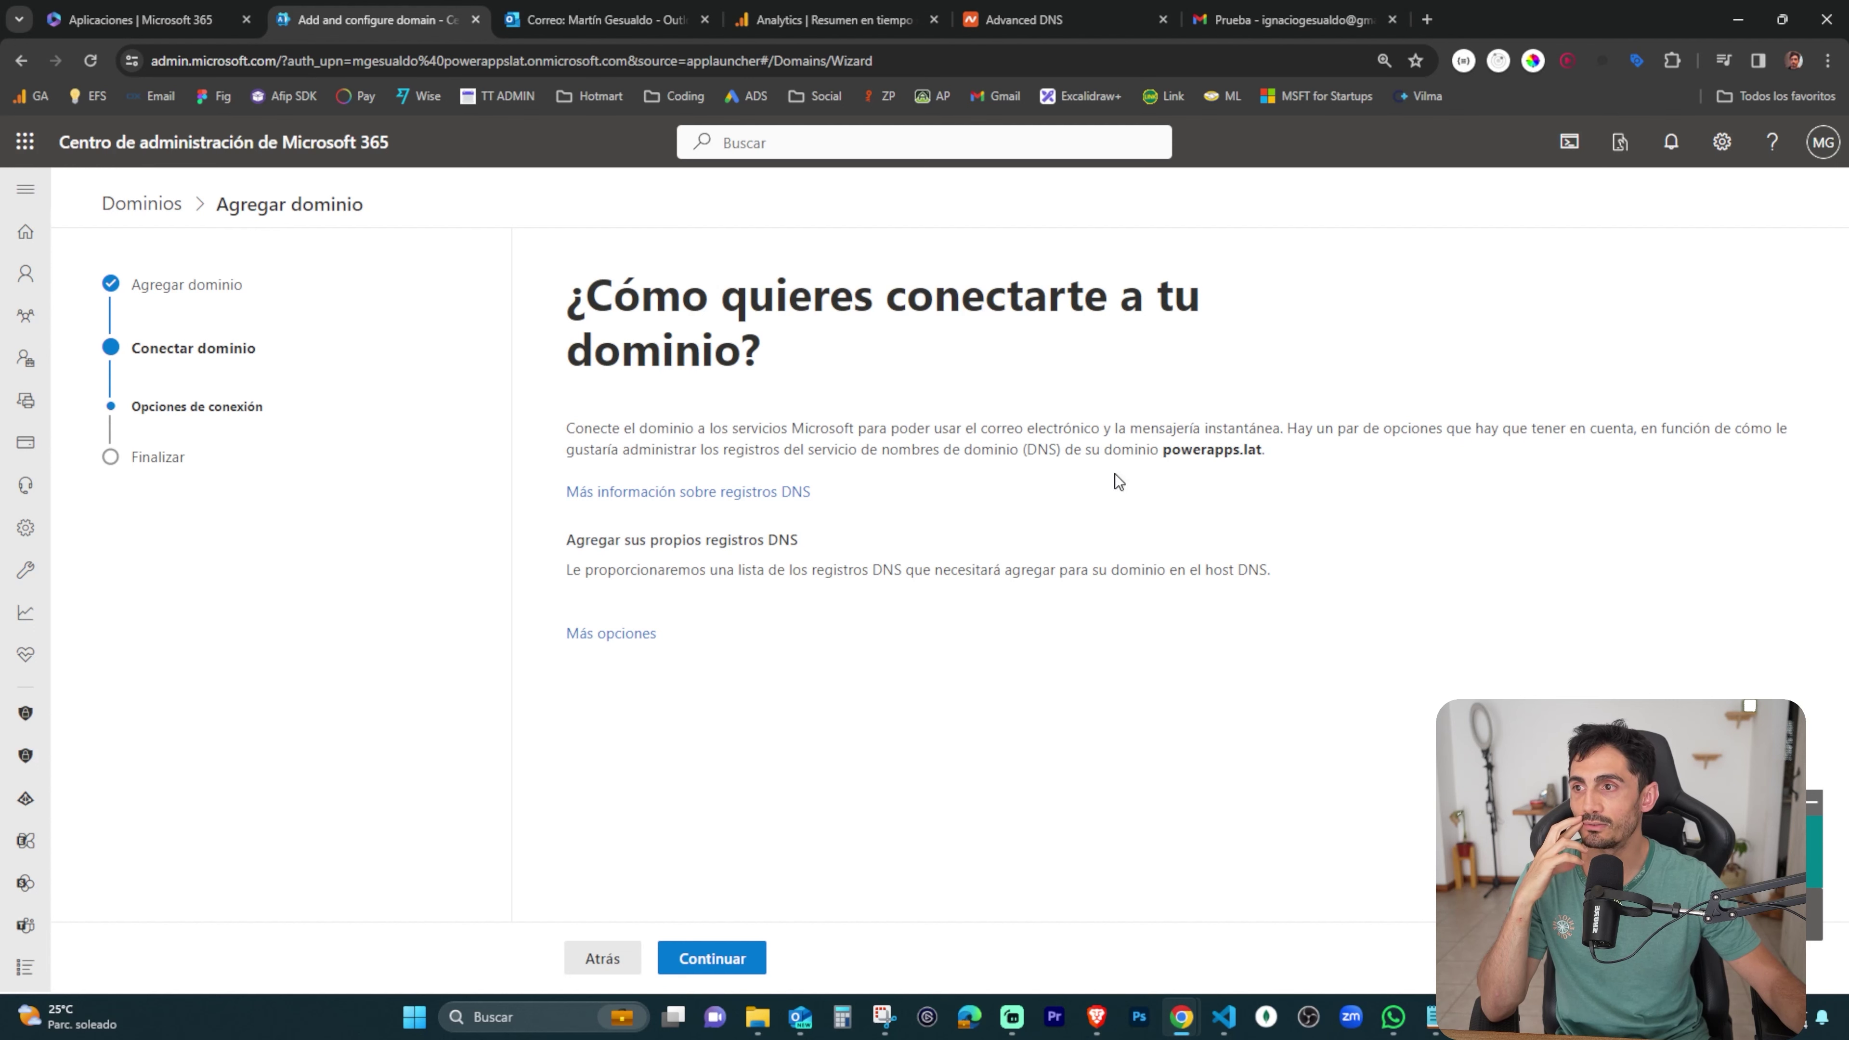
drag(741, 453, 1239, 453)
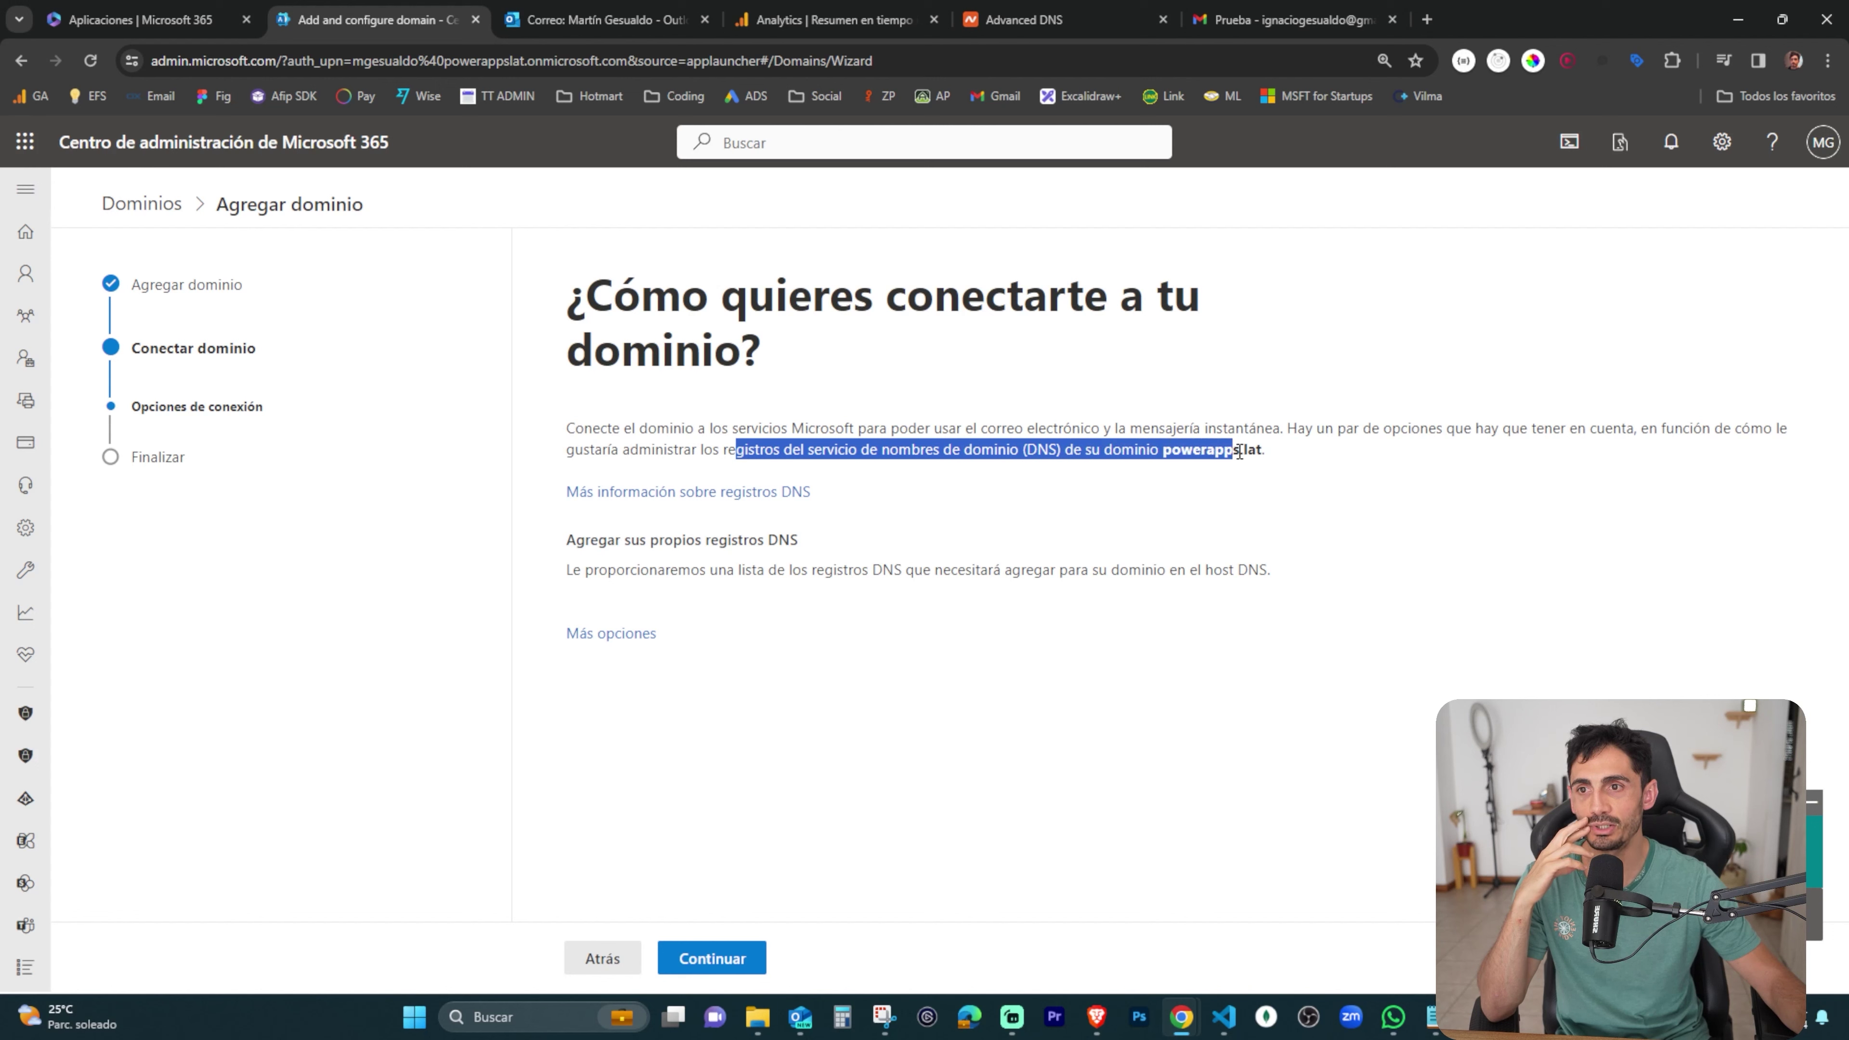
click(1304, 453)
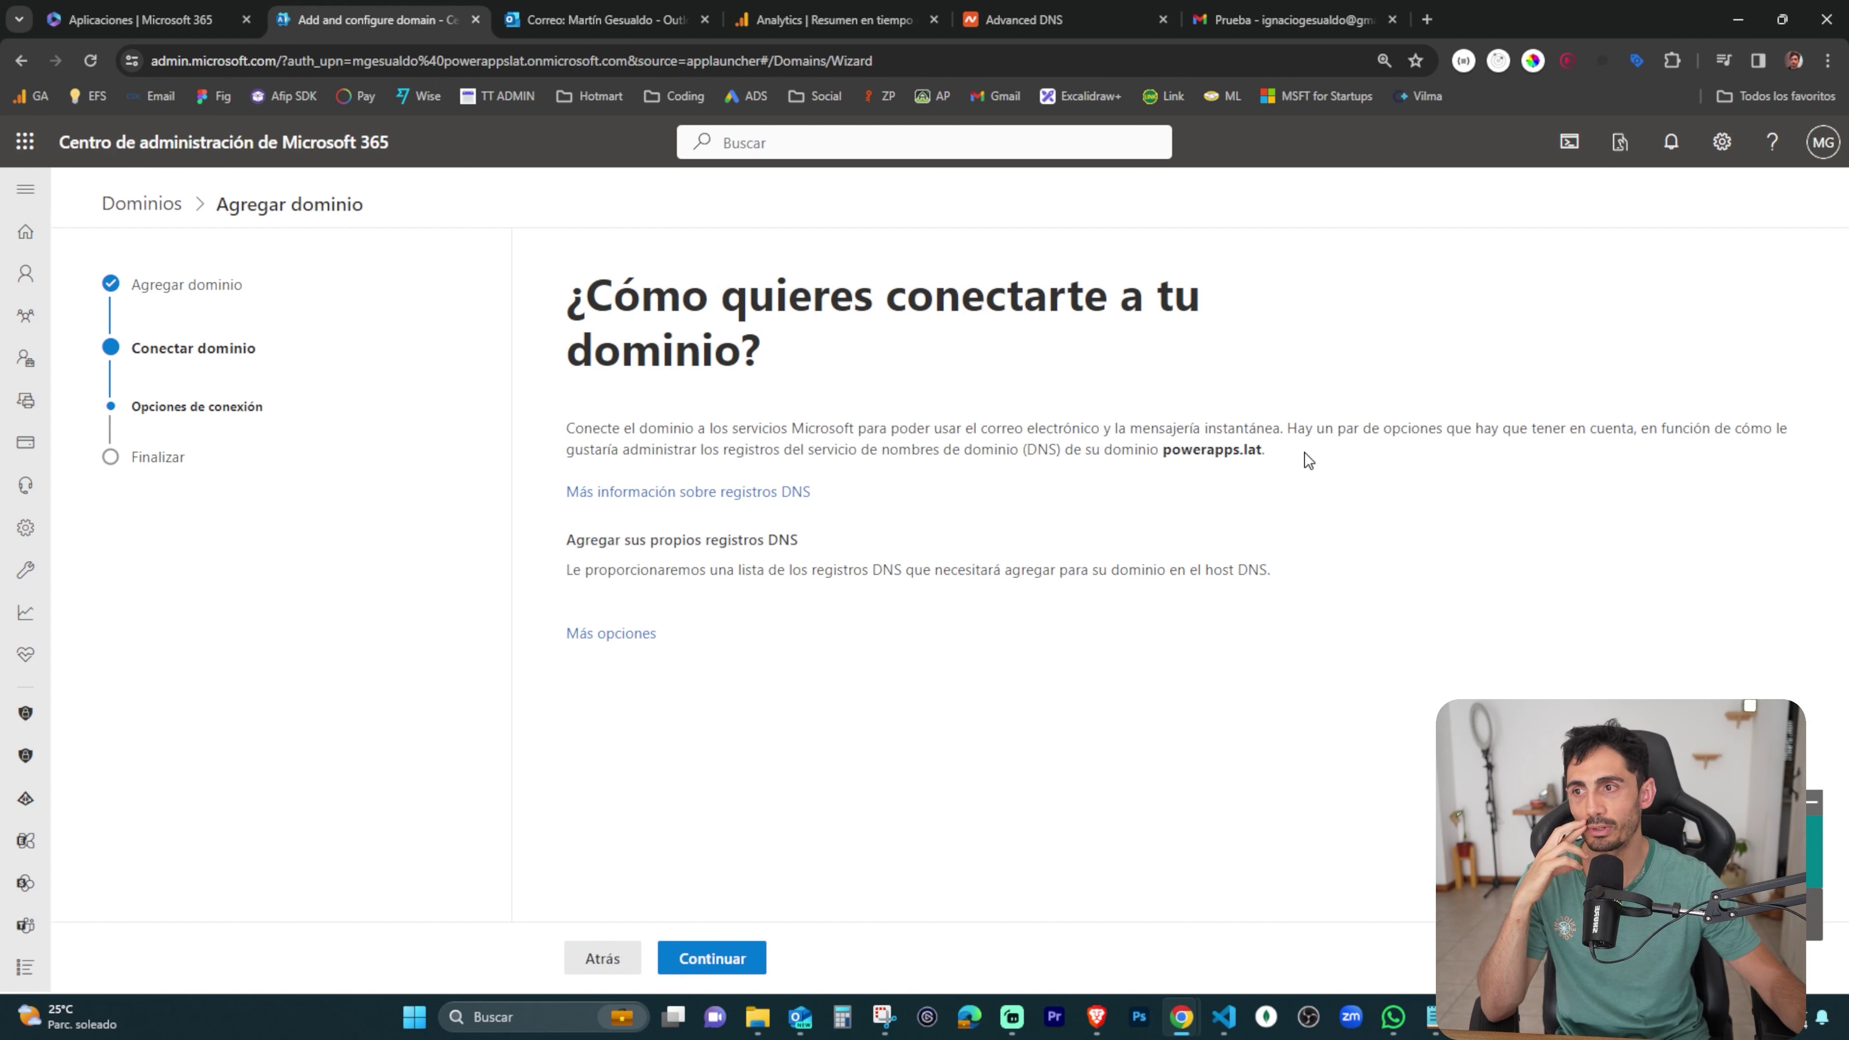
click(620, 634)
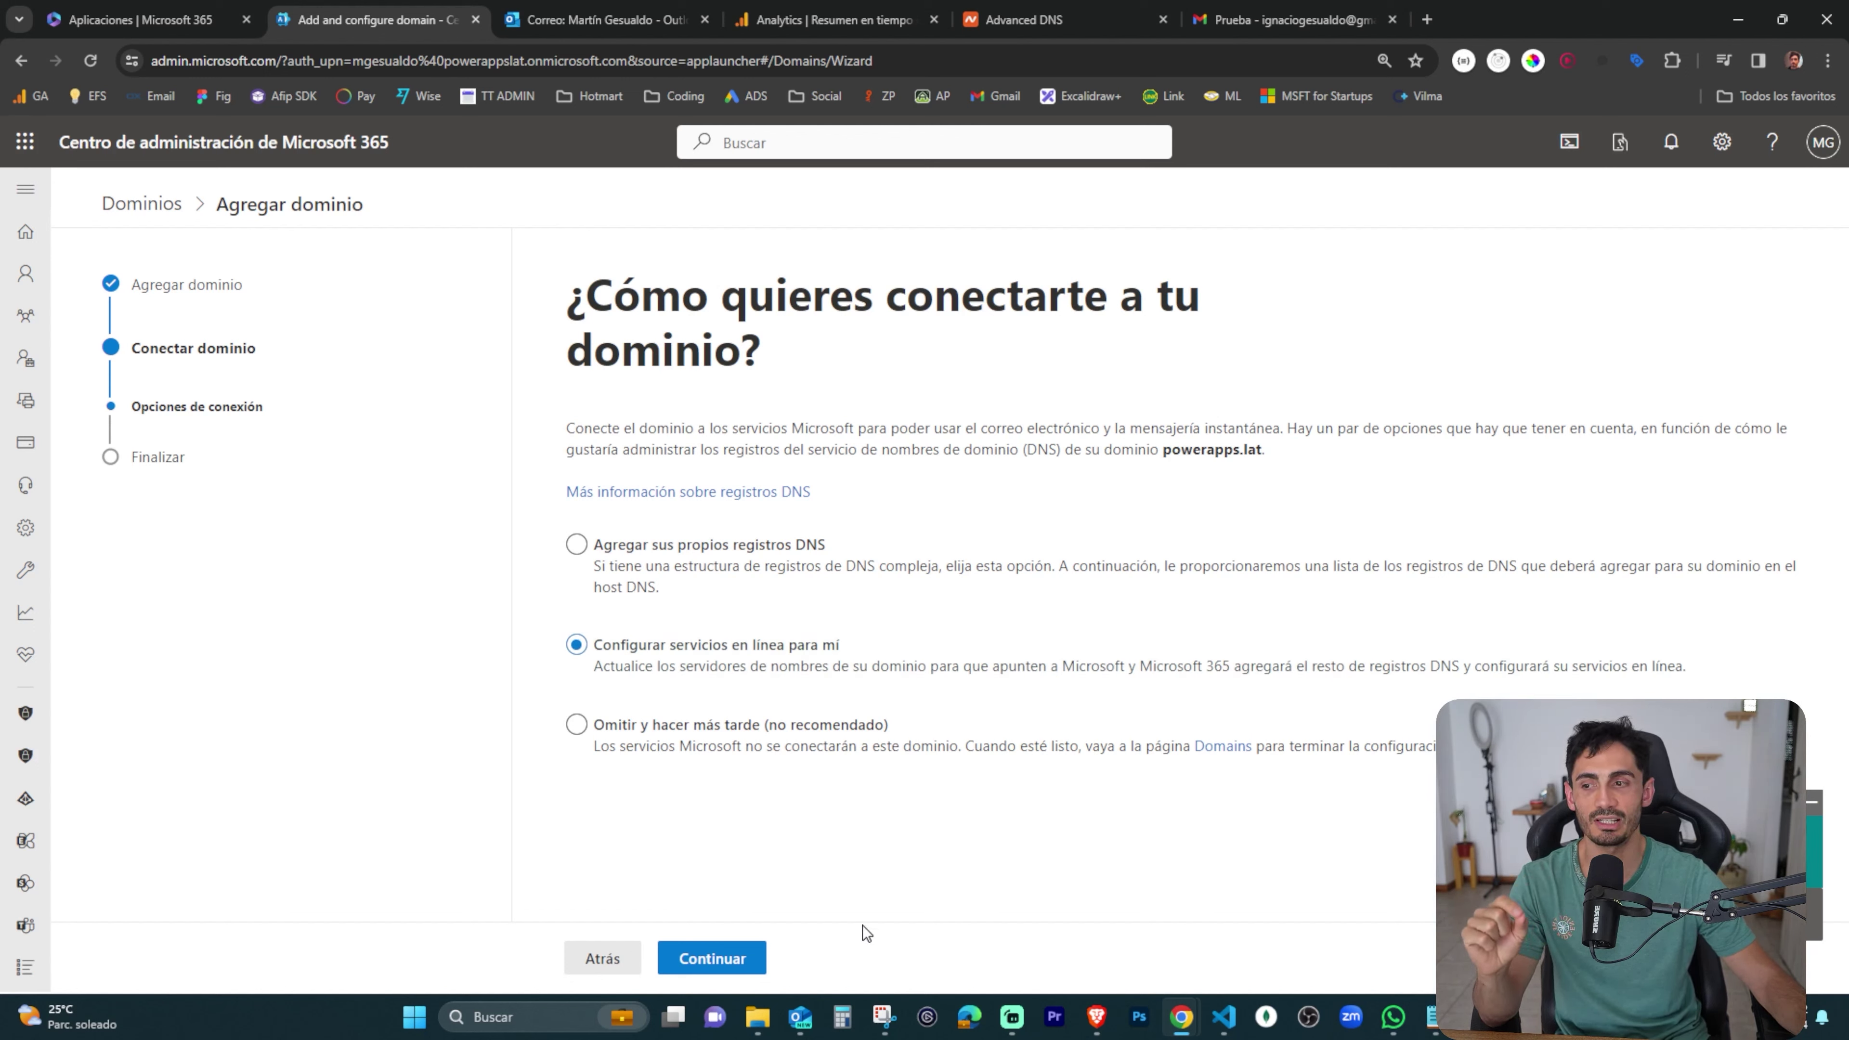
click(712, 957)
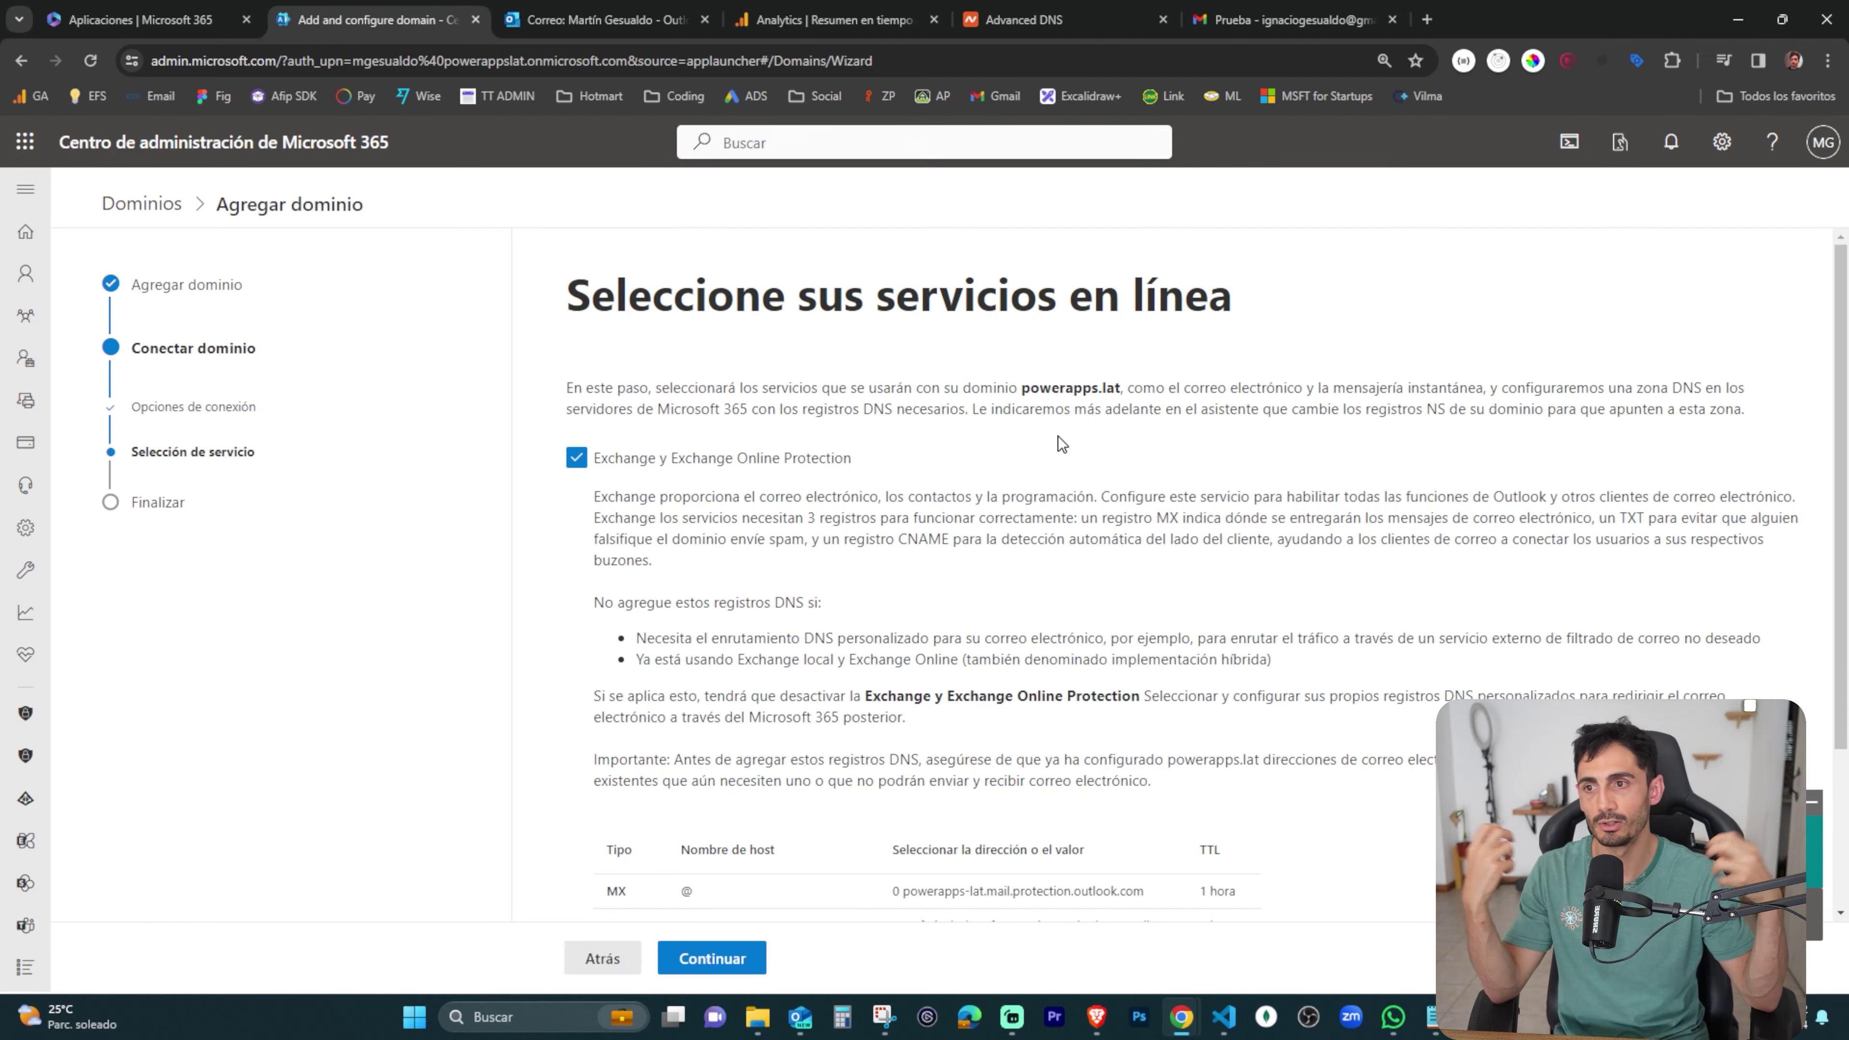
scroll(1031, 477, down, 2)
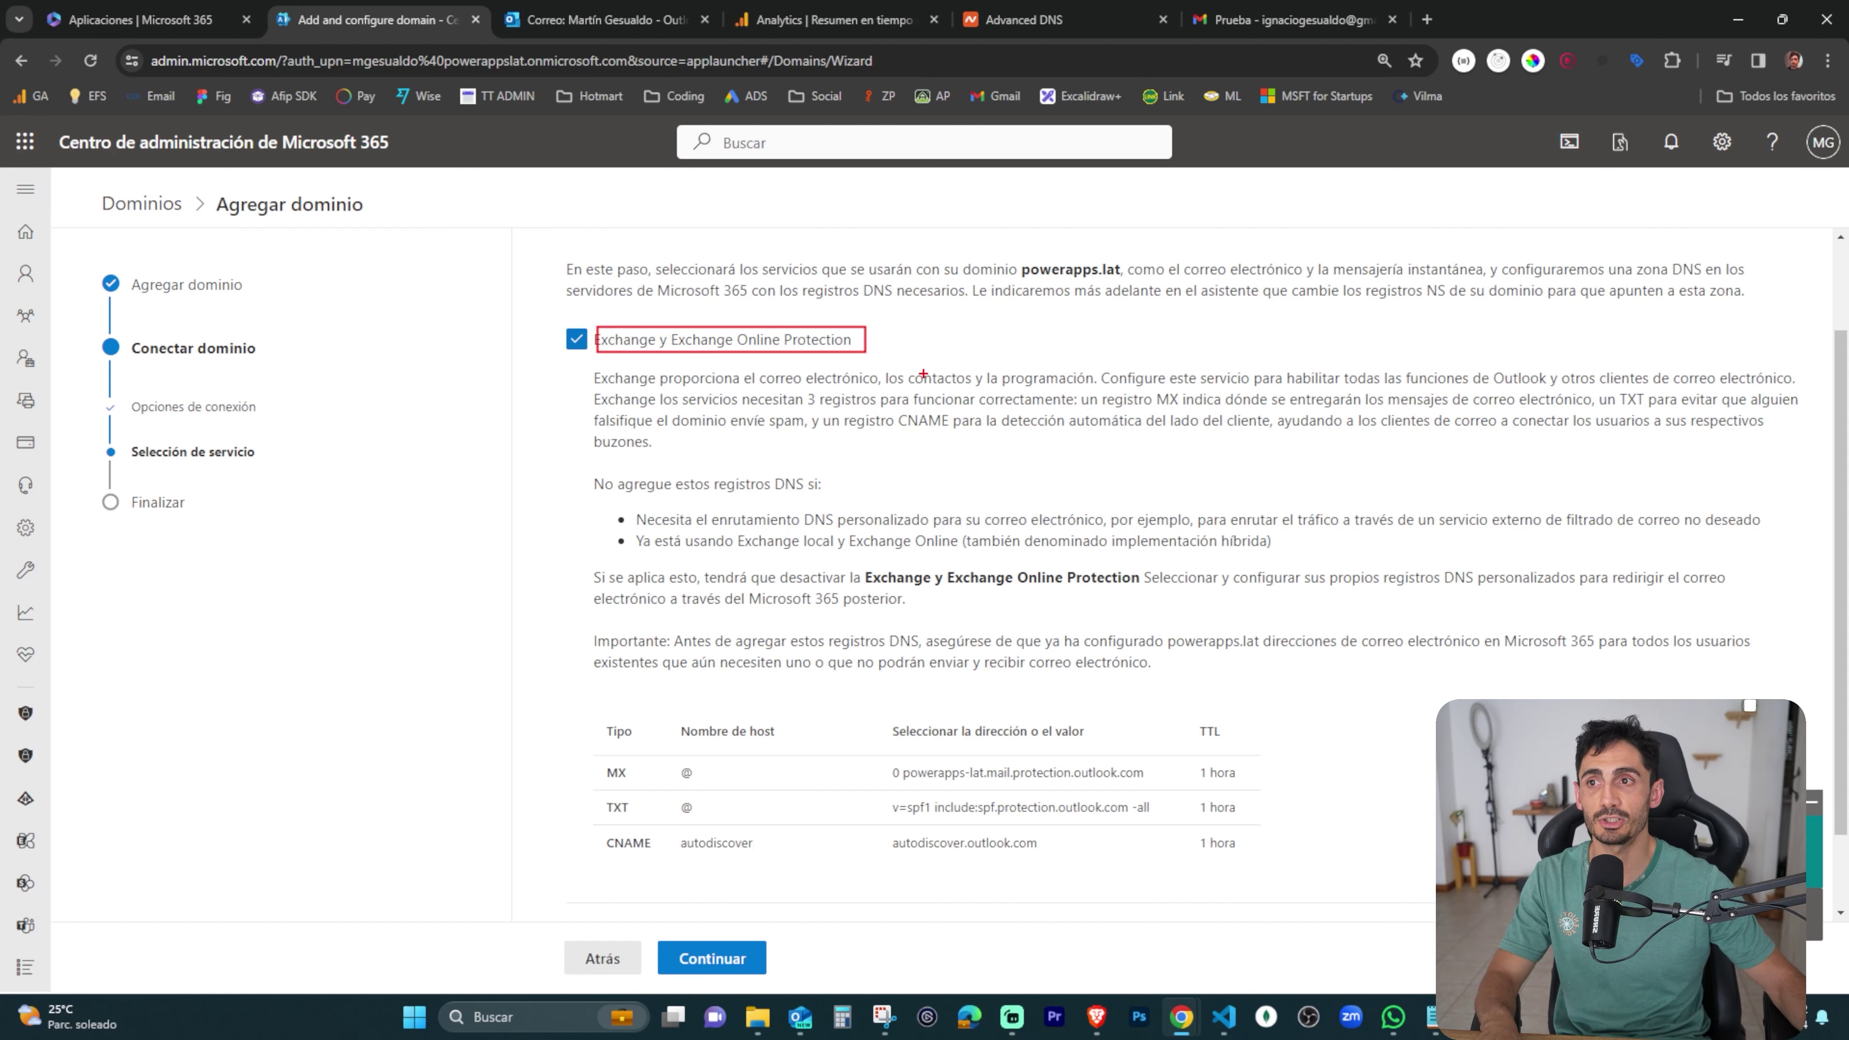
scroll(923, 374, up, 2)
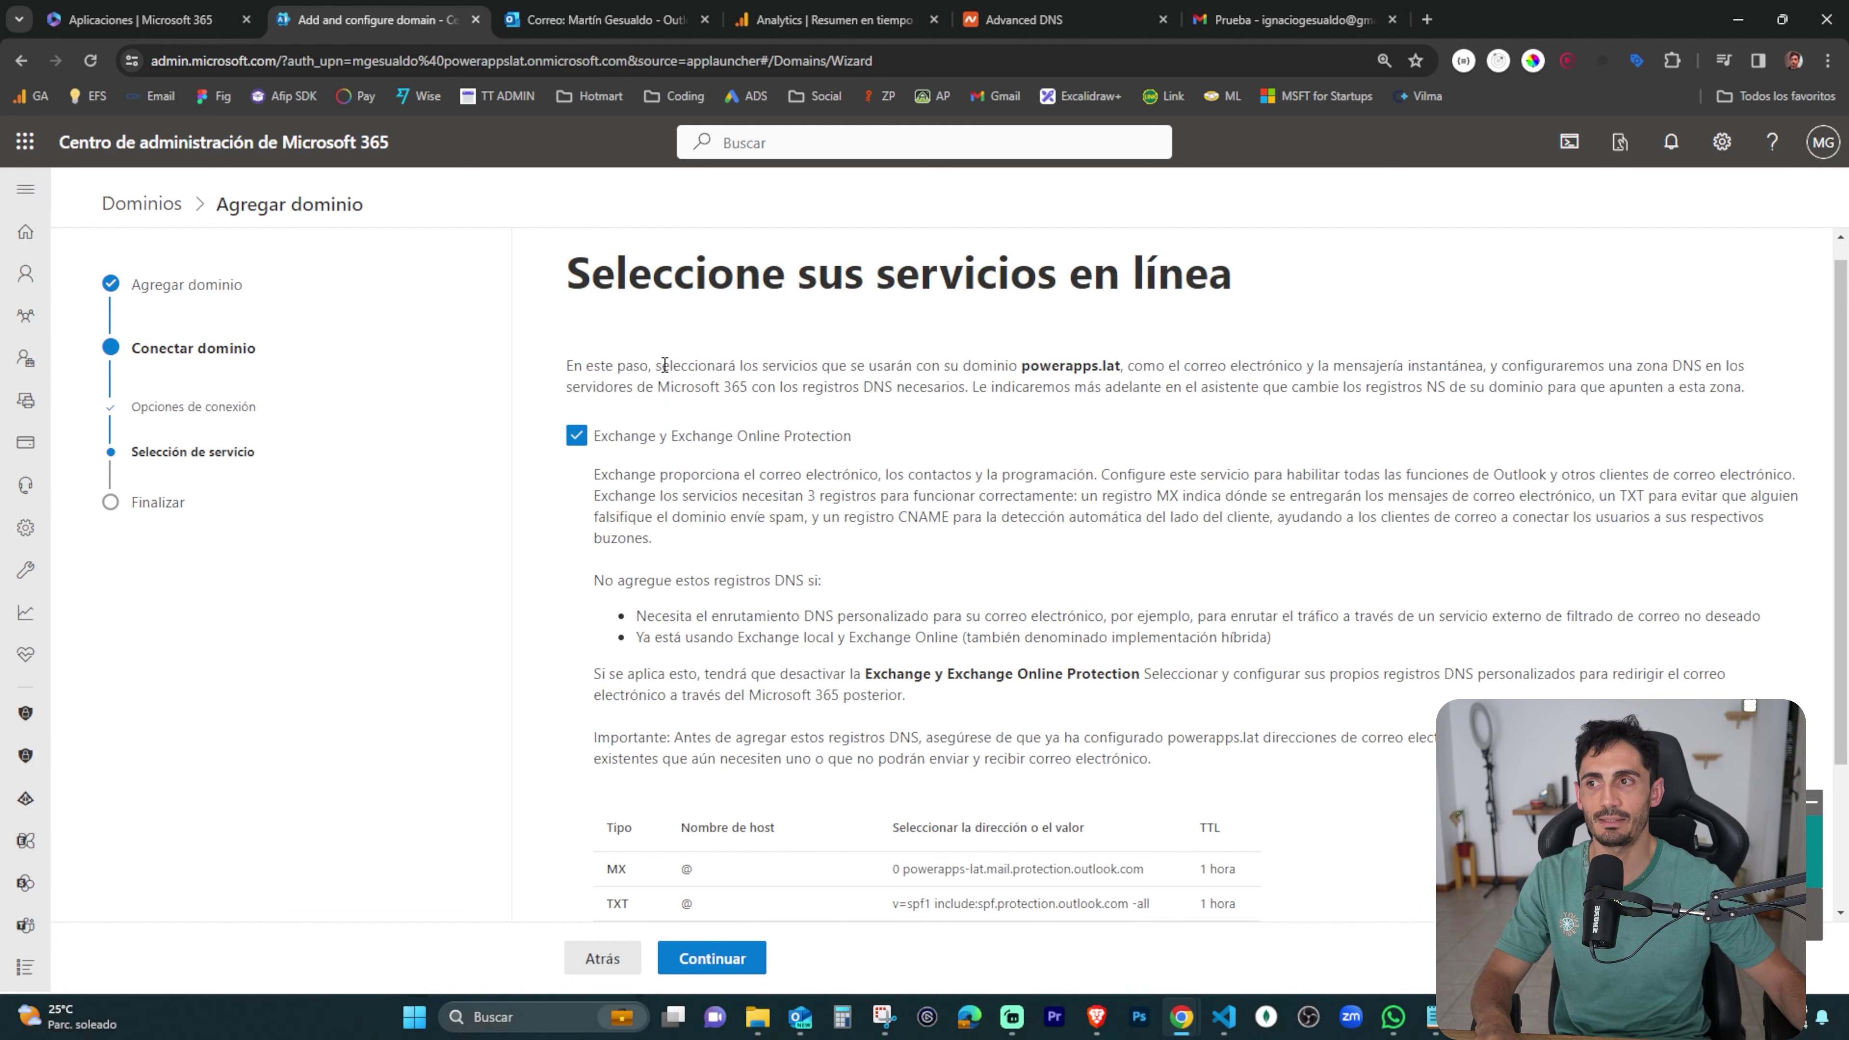
mouse_move(664, 365)
mouse_down()
mouse_move(1686, 361)
mouse_move(750, 388)
mouse_move(959, 394)
mouse_up()
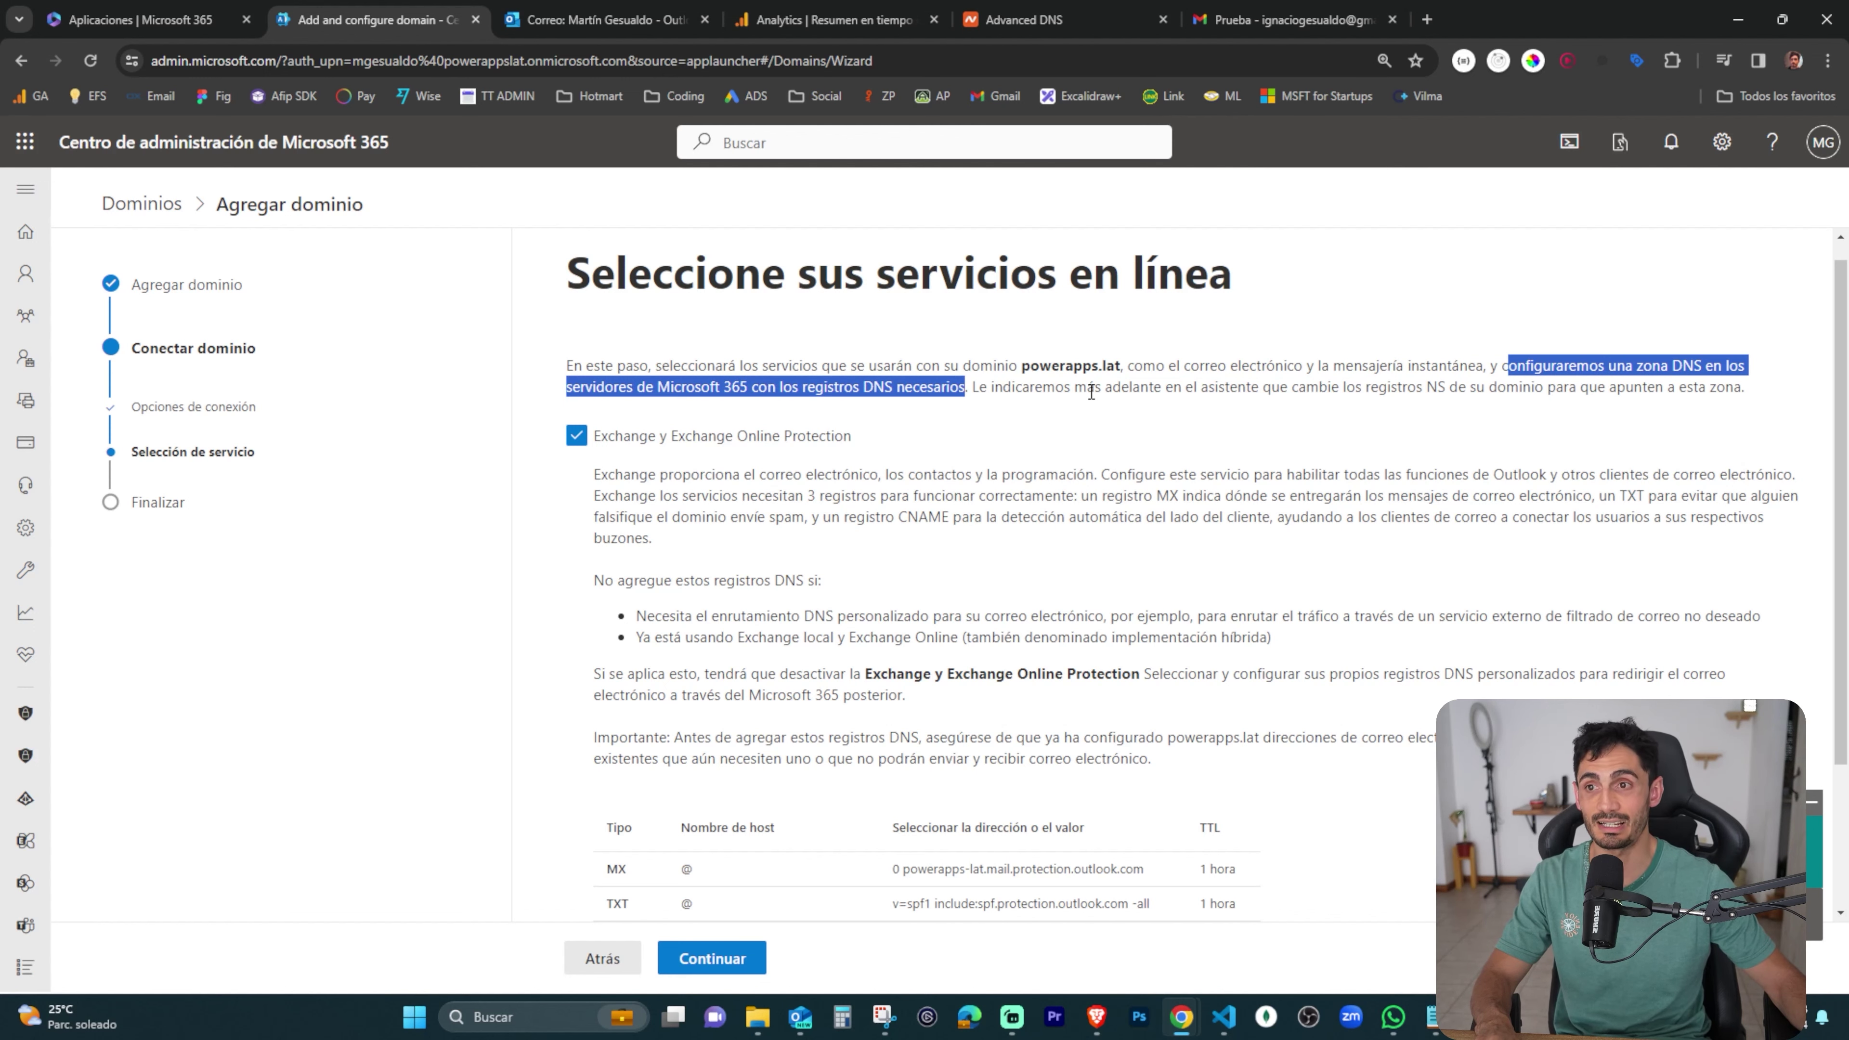
scroll(1091, 392, down, 1)
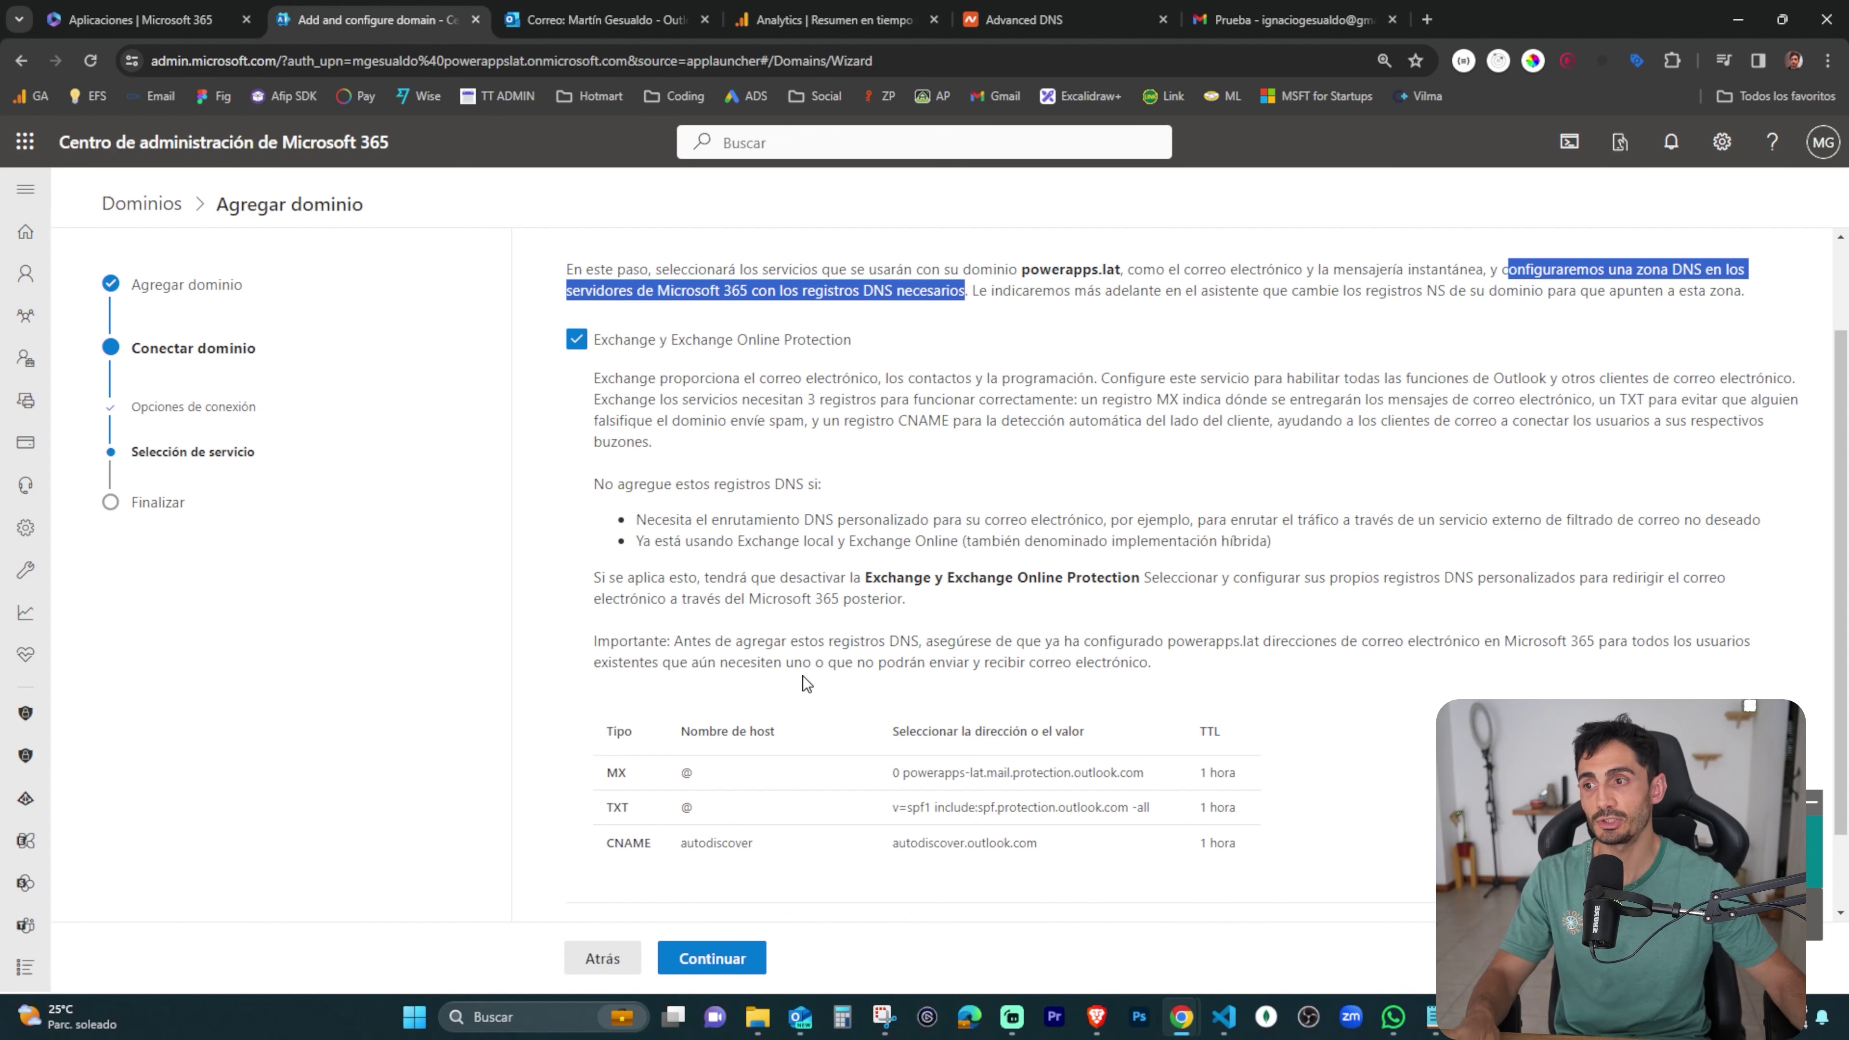
drag(1153, 379, 1795, 378)
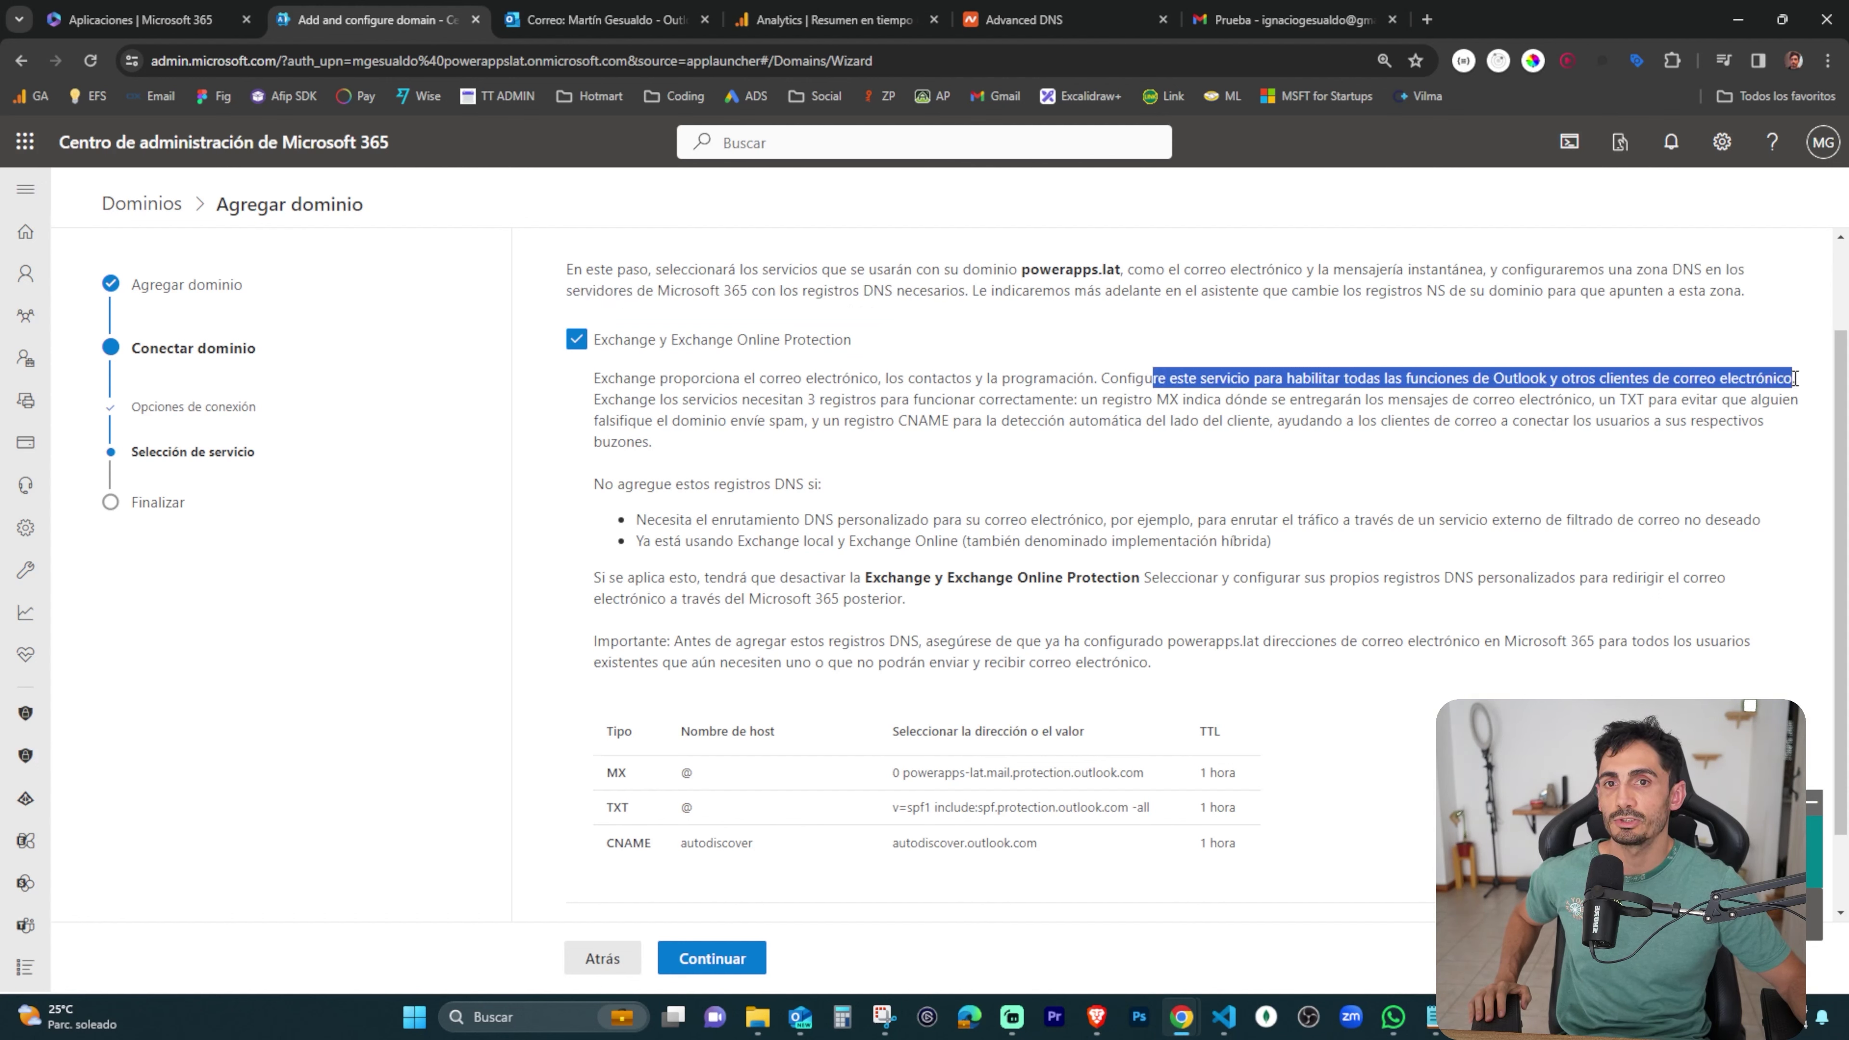
mouse_move(615, 399)
mouse_down()
mouse_move(1550, 401)
mouse_move(786, 421)
mouse_up()
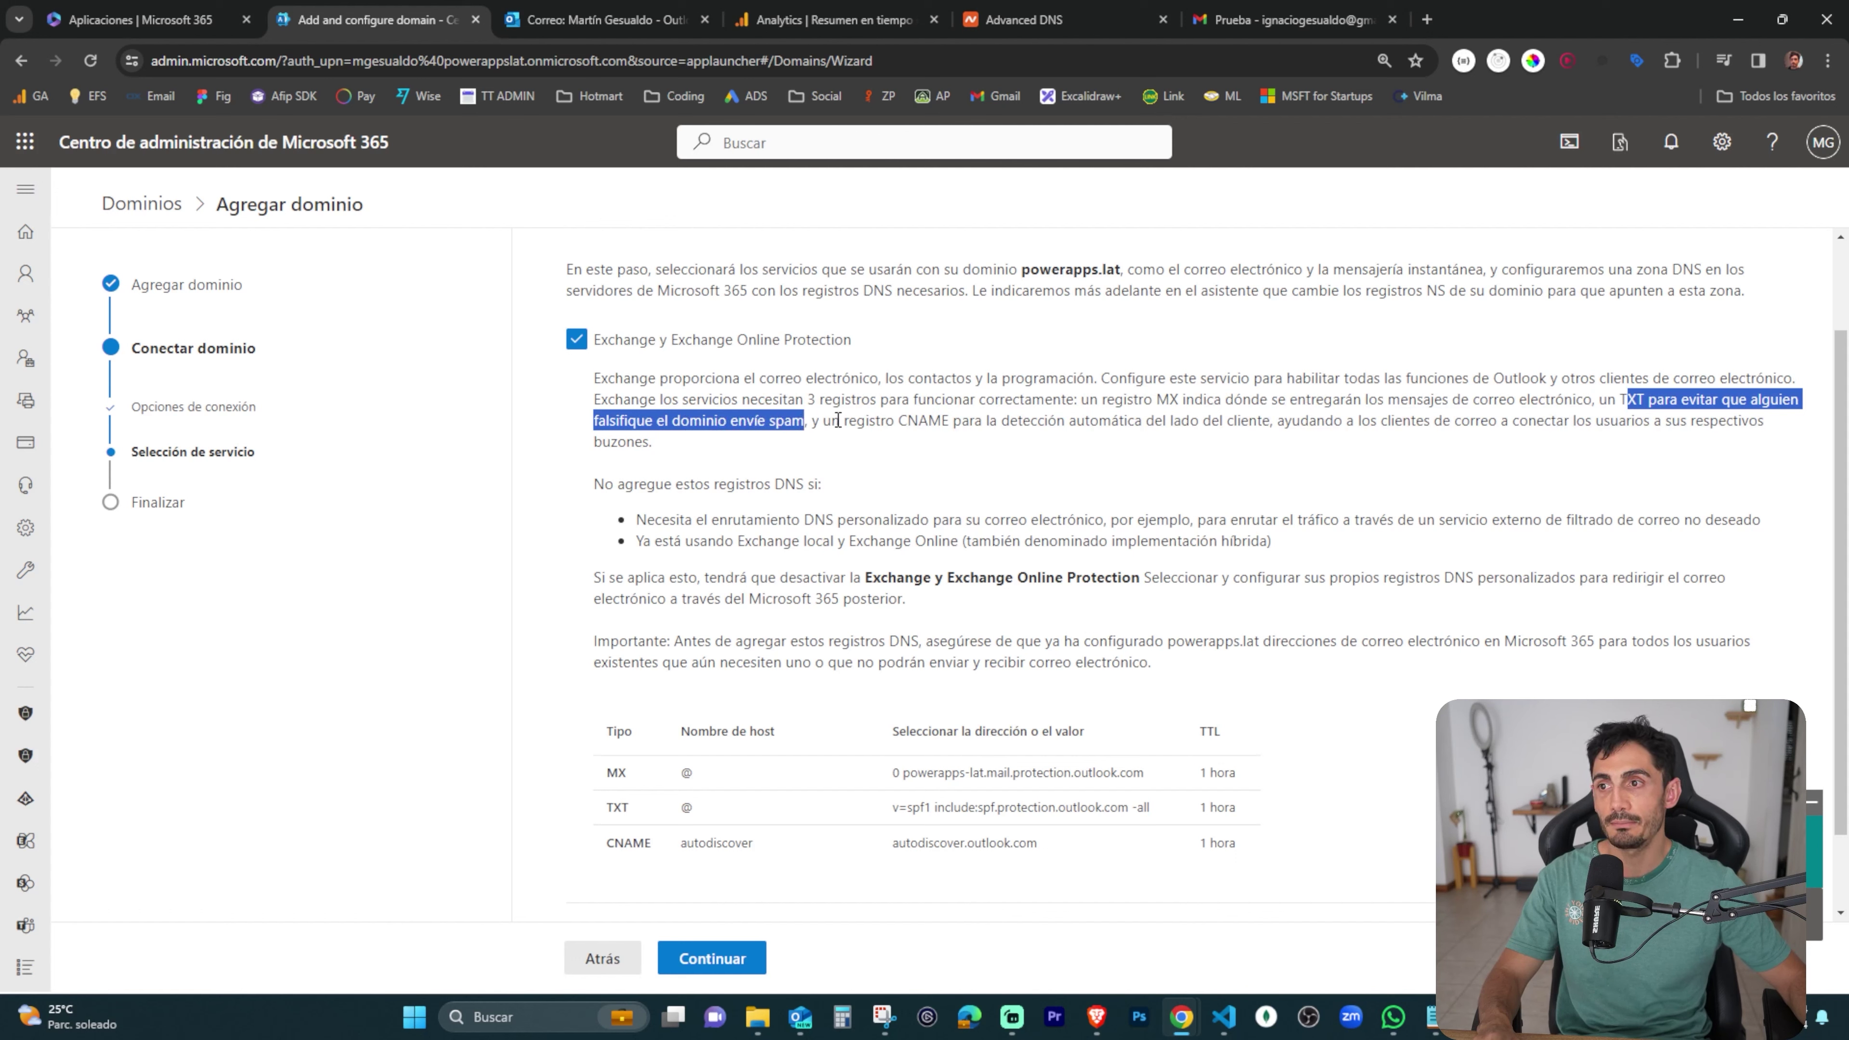
drag(823, 421, 1285, 422)
click(1330, 482)
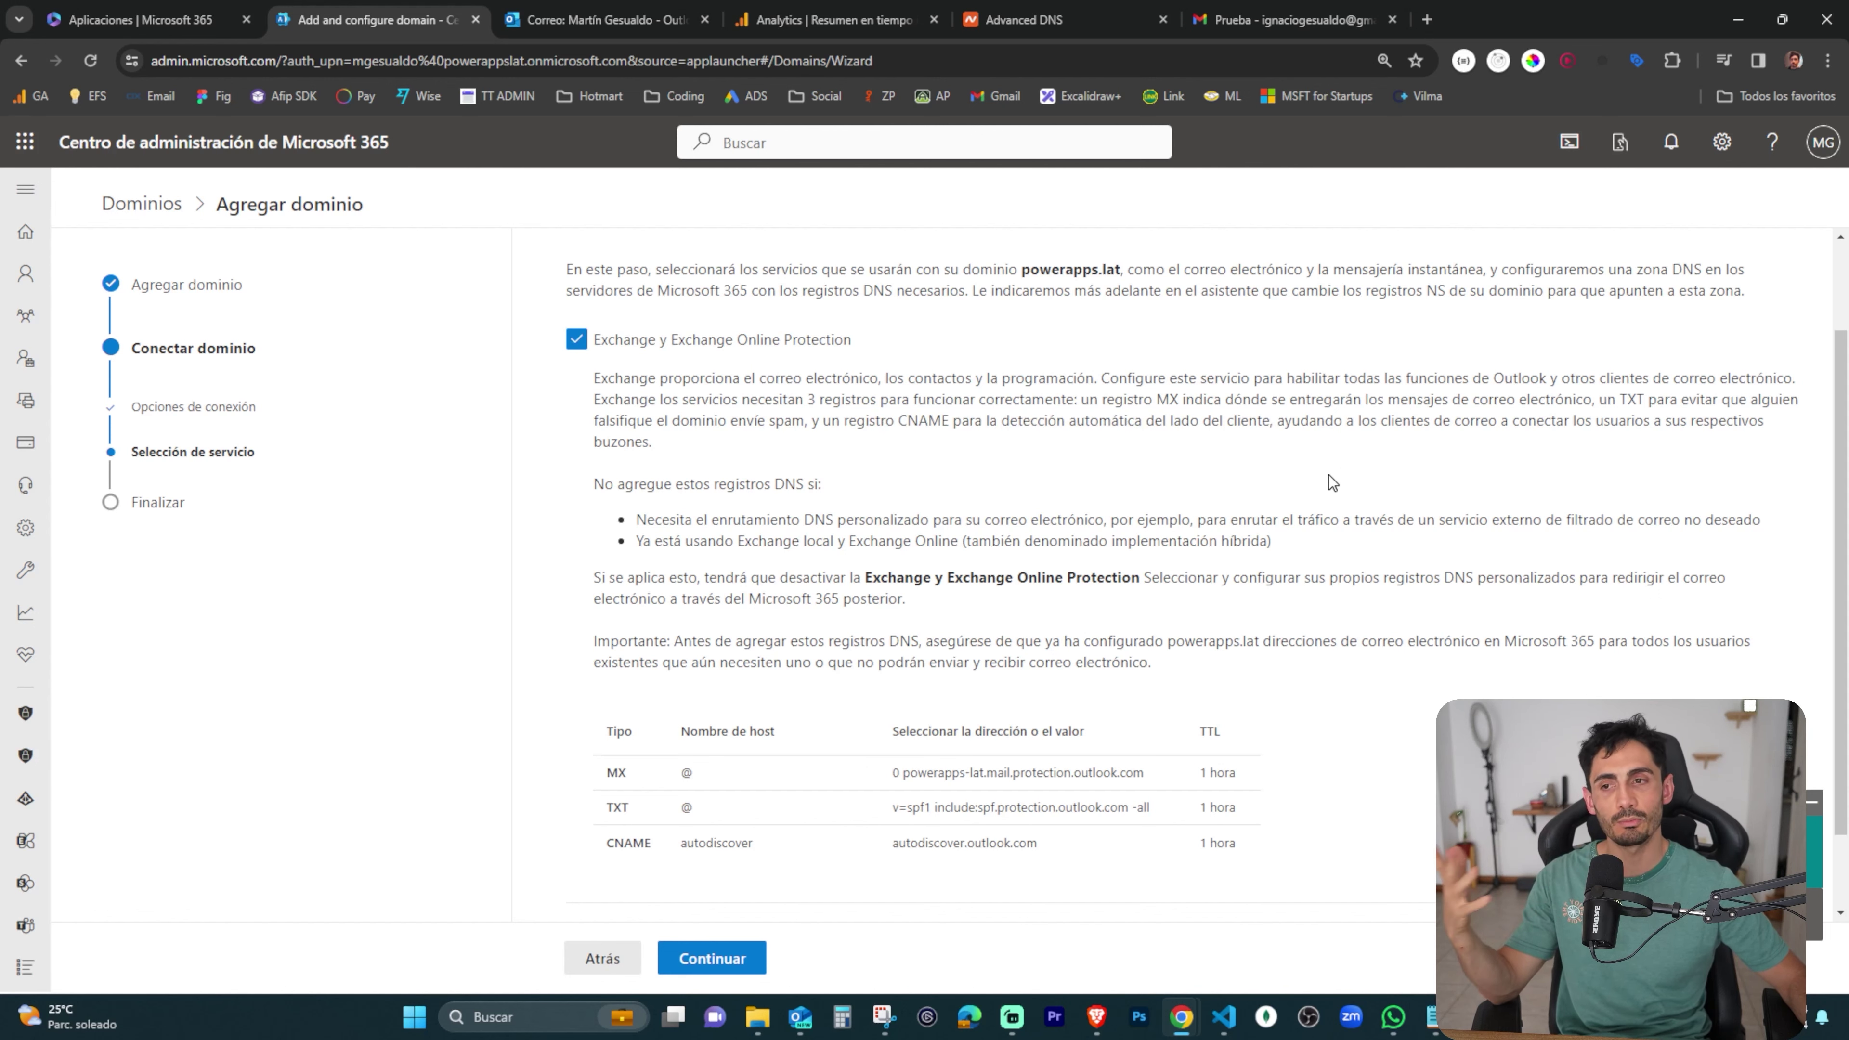
scroll(1254, 632, down, 2)
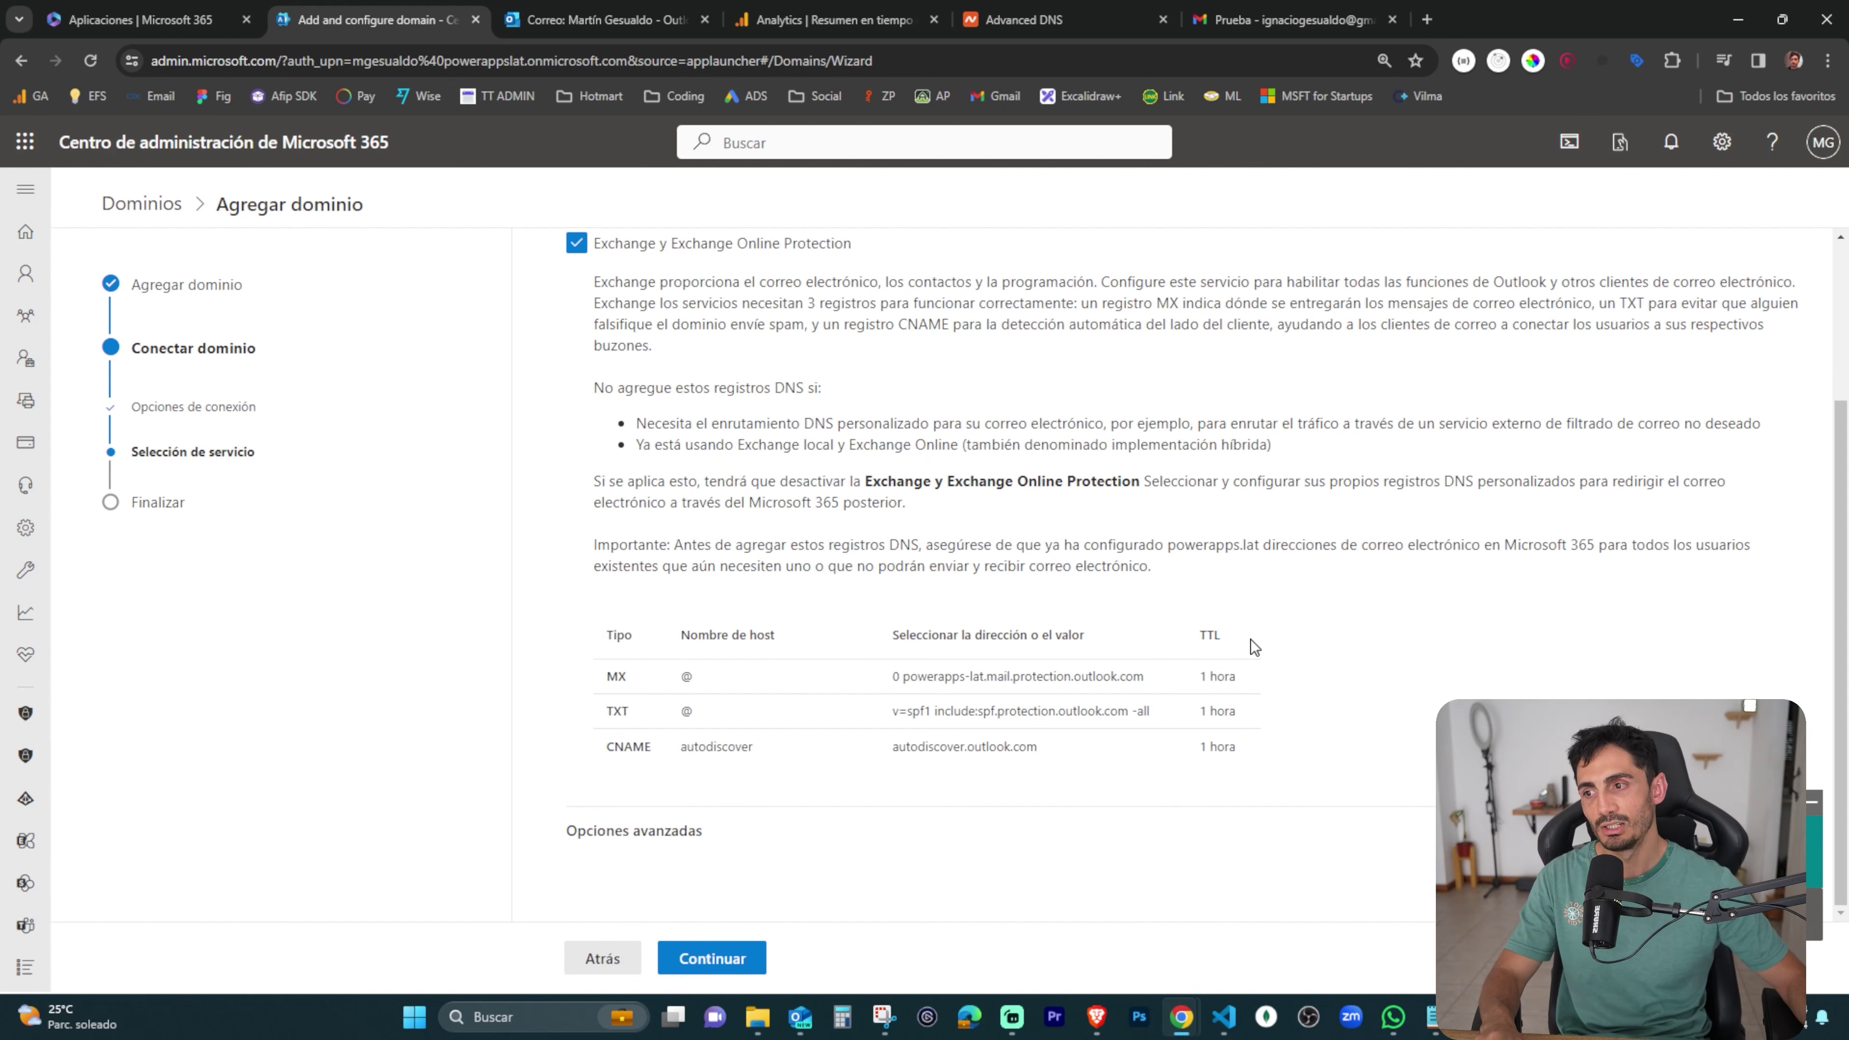
click(648, 834)
Step: Expand Opciones avanzadas and scroll through the Skype and Intune records
click(645, 837)
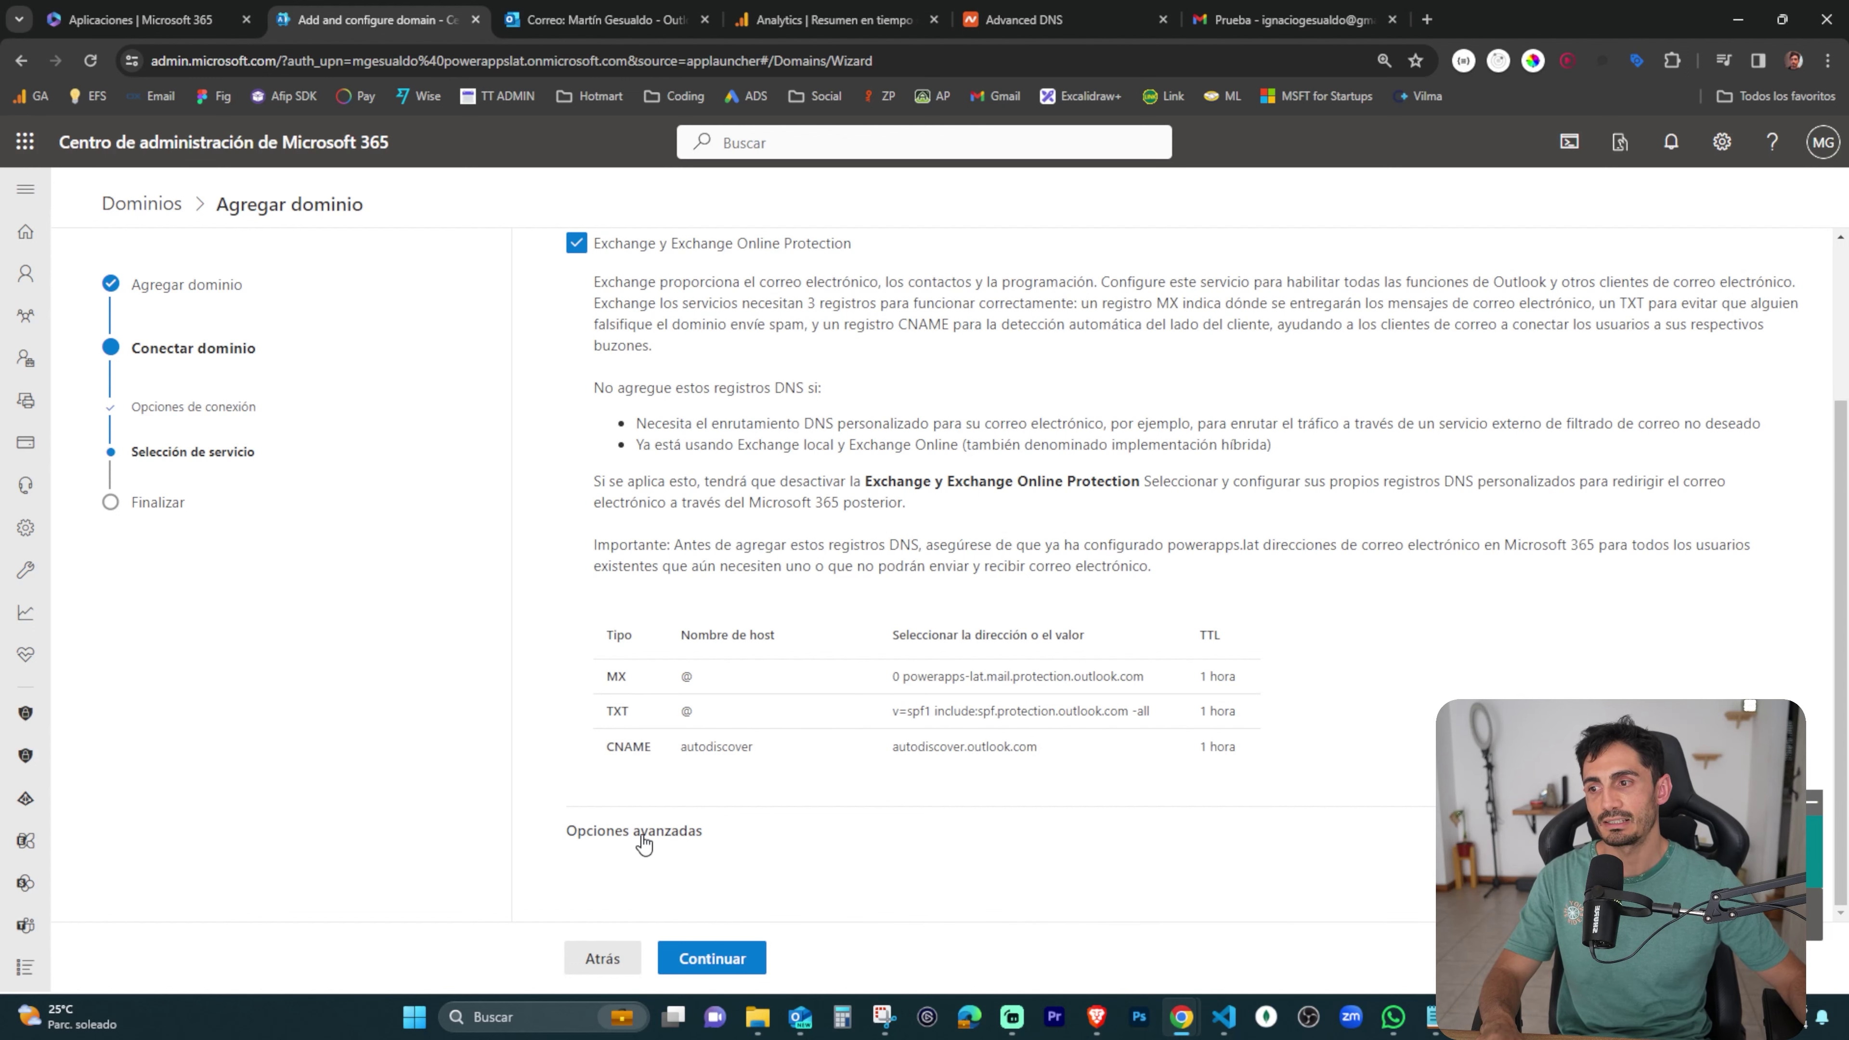
click(613, 842)
scroll(790, 760, down, 5)
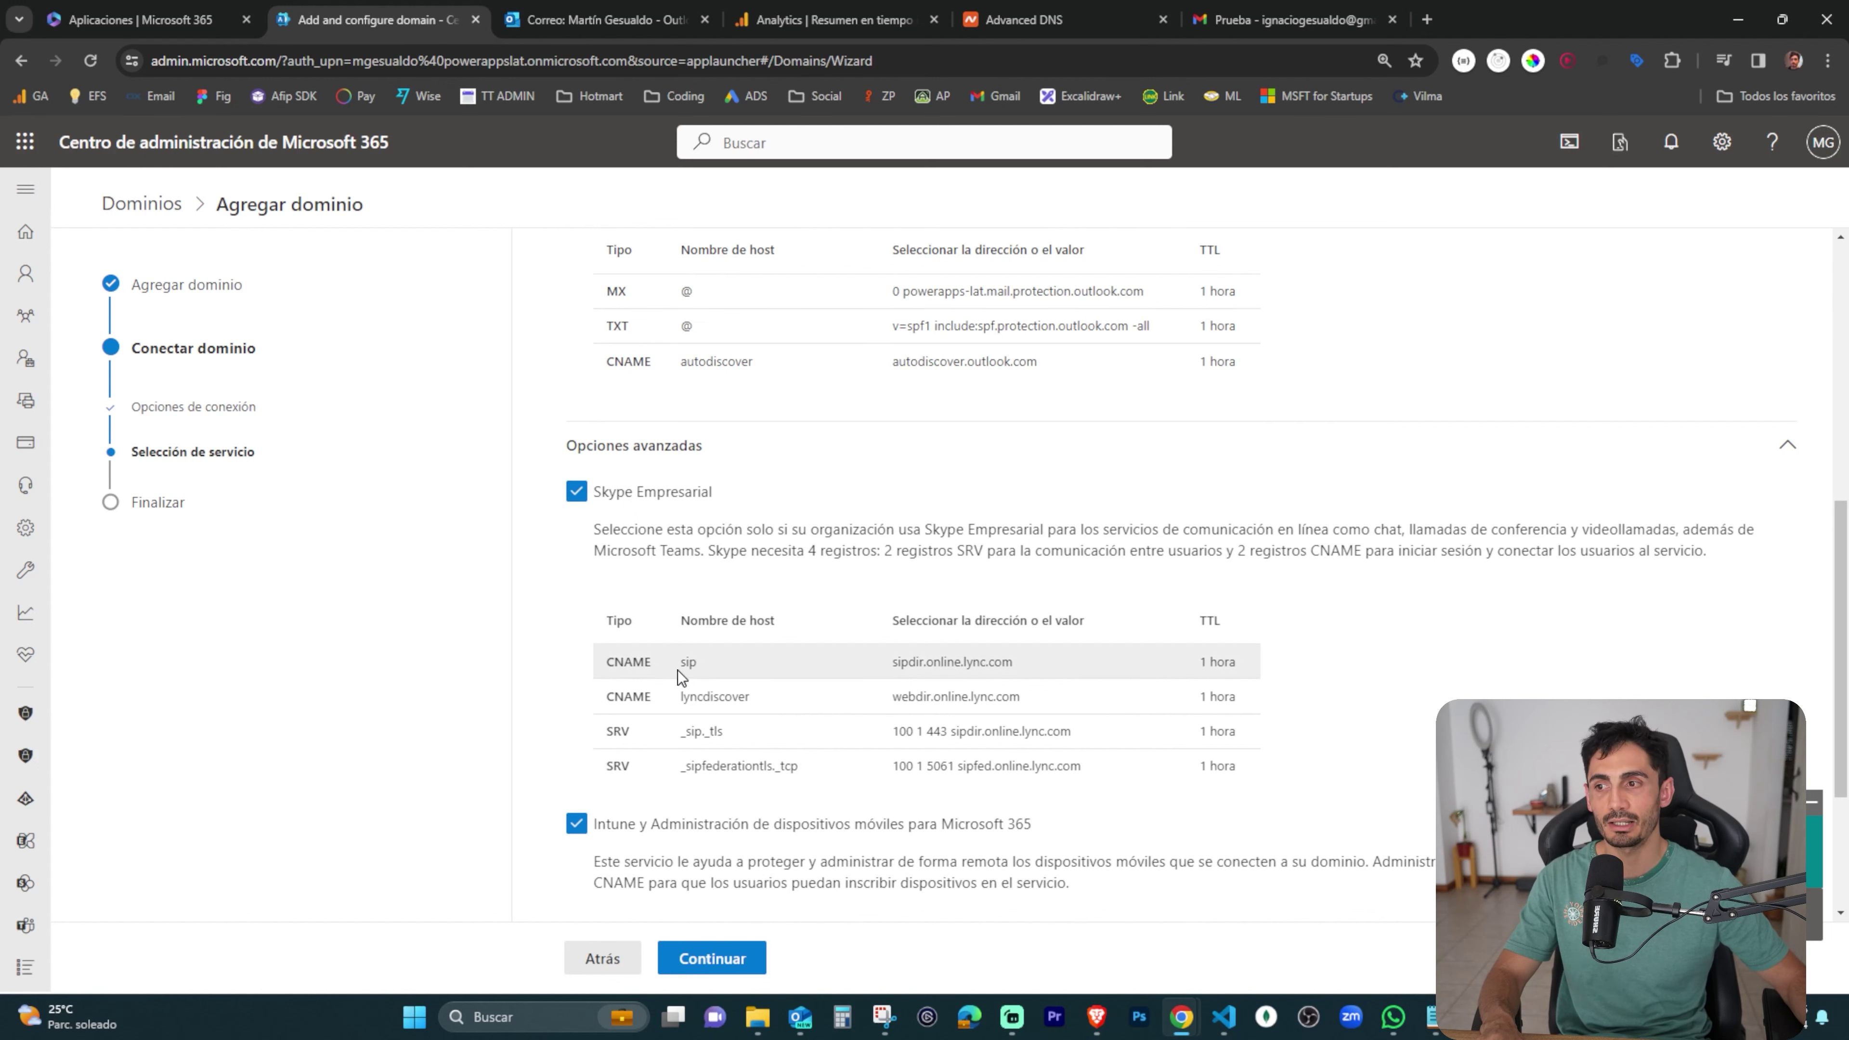
scroll(785, 664, down, 3)
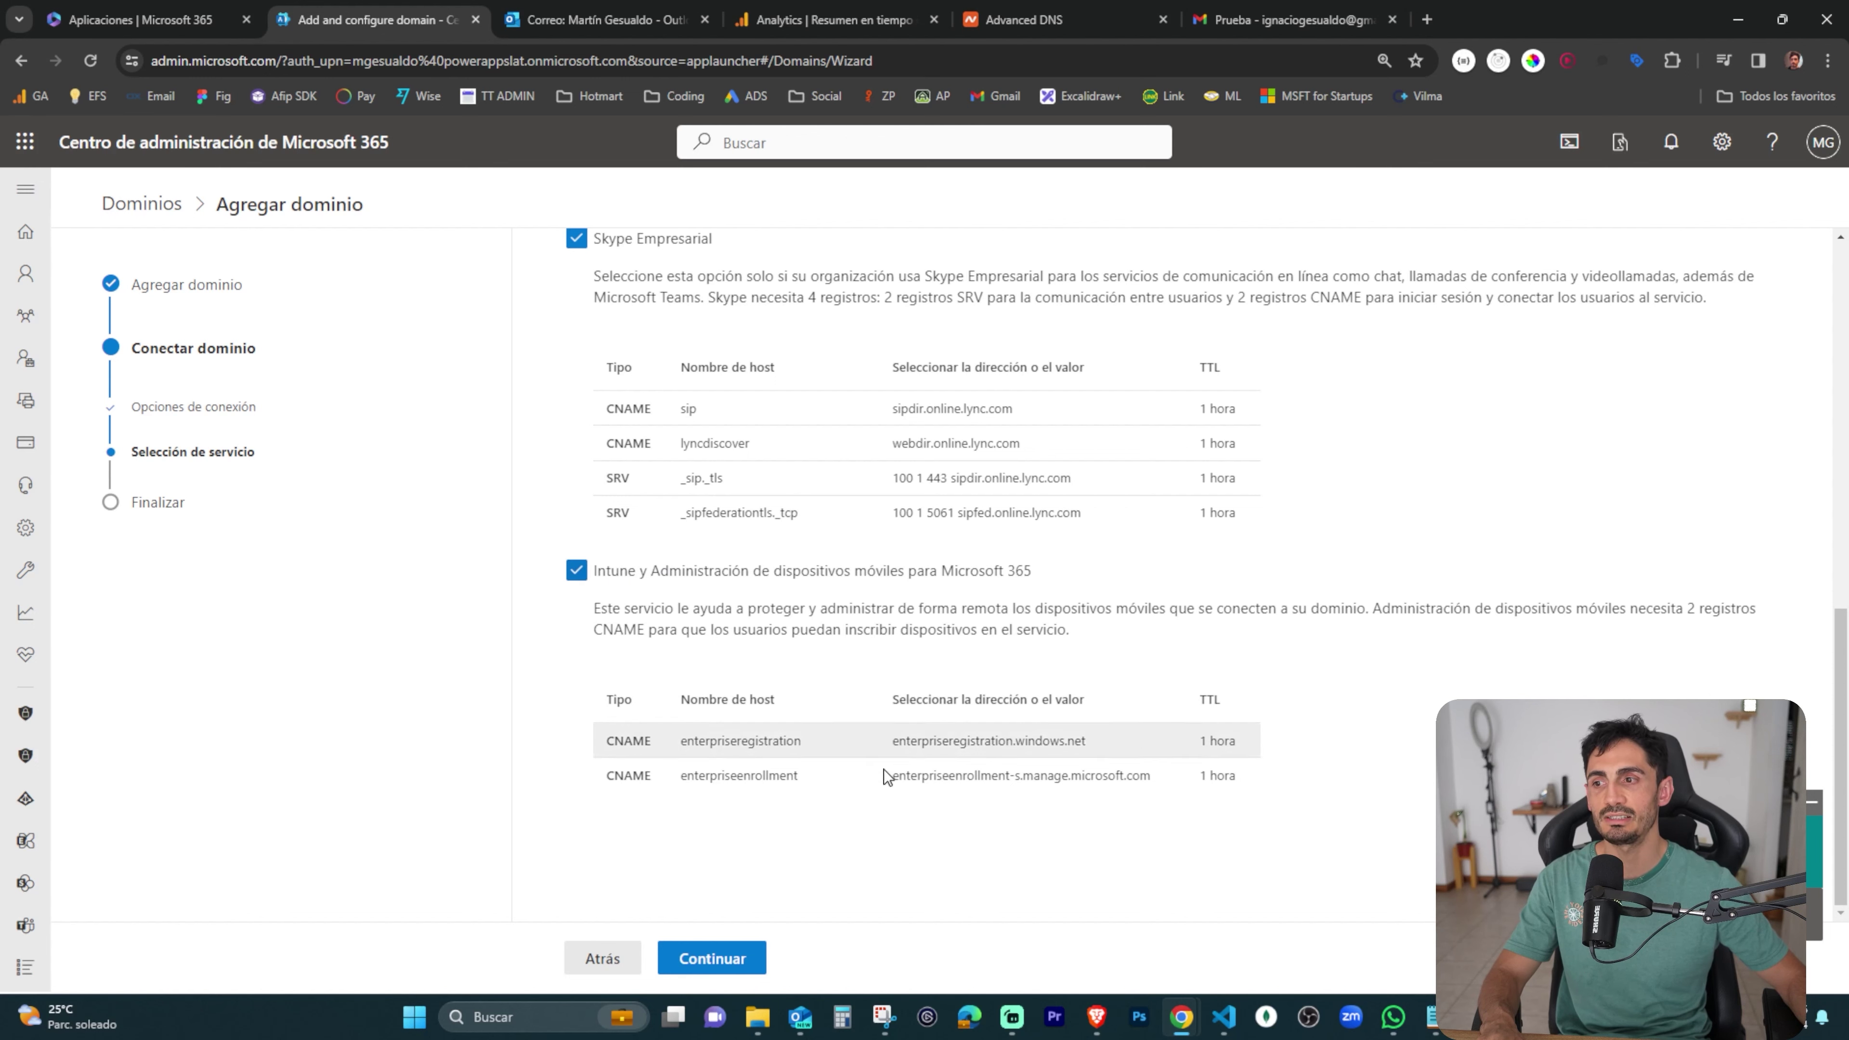
scroll(823, 708, up, 2)
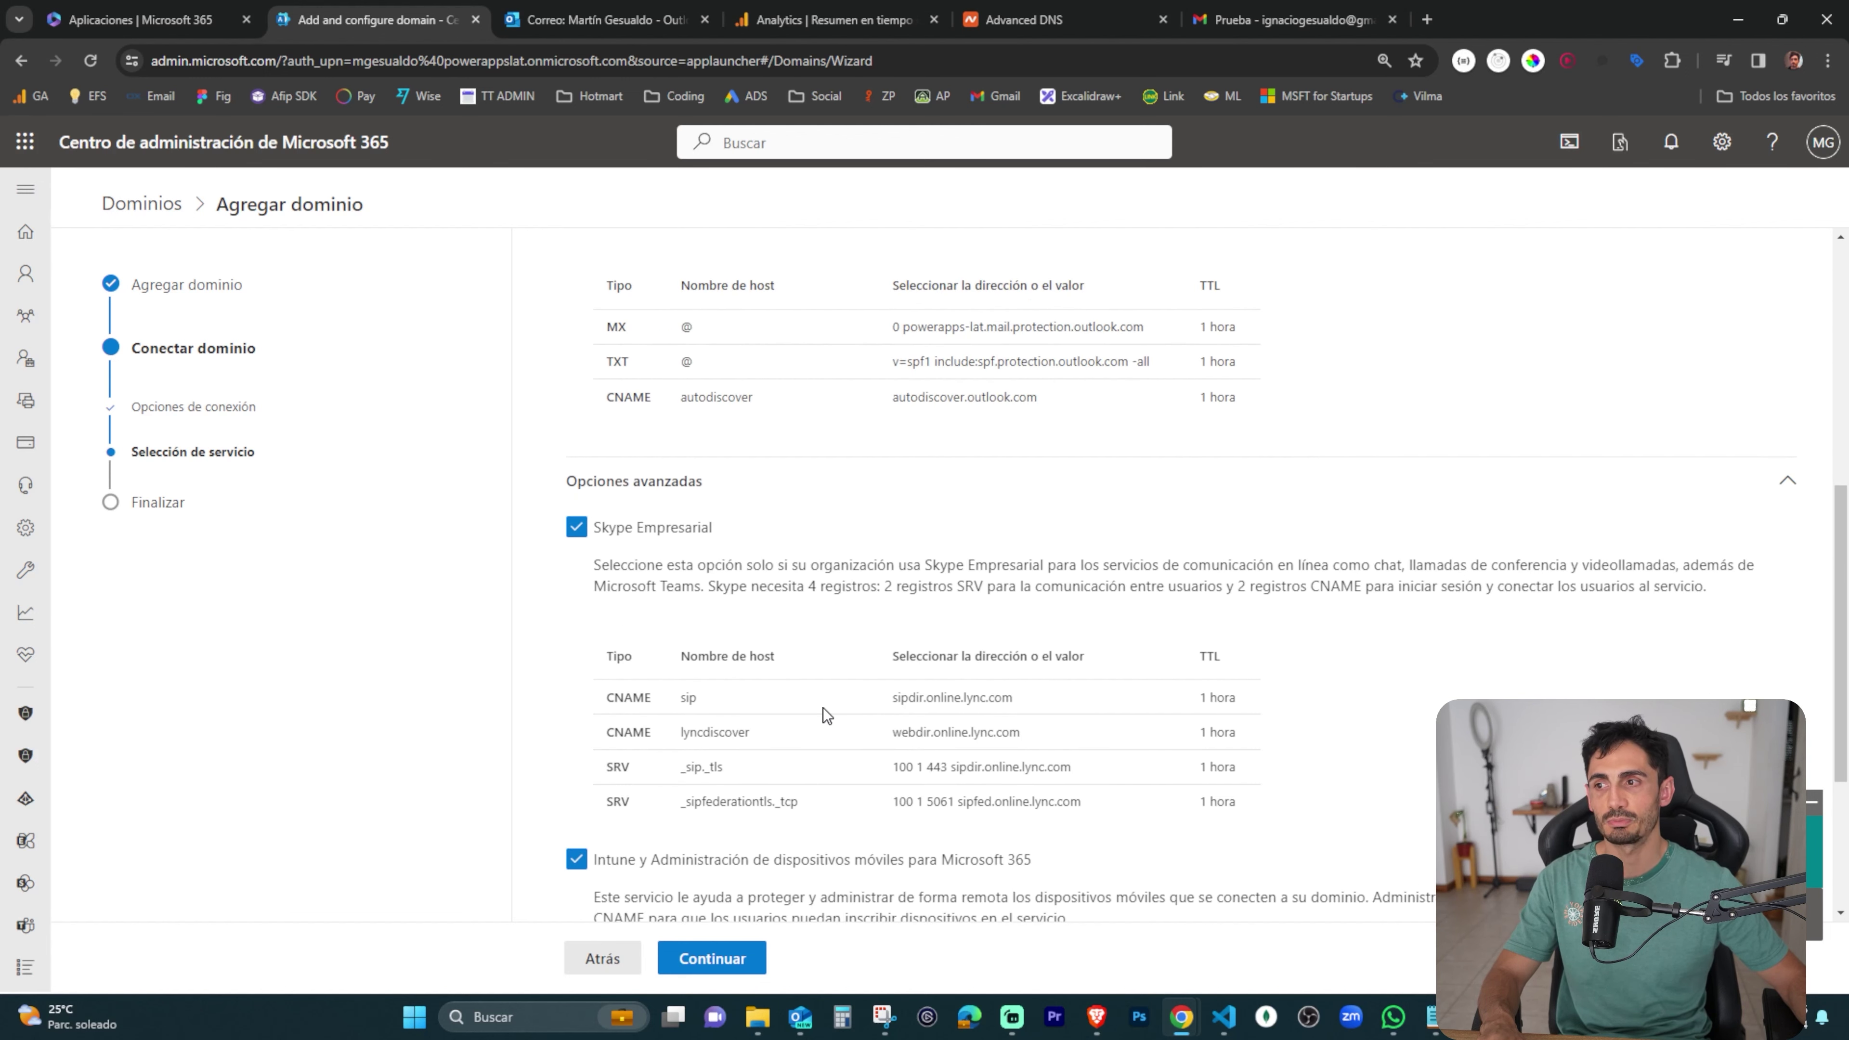
scroll(823, 708, up, 2)
scroll(722, 587, up, 4)
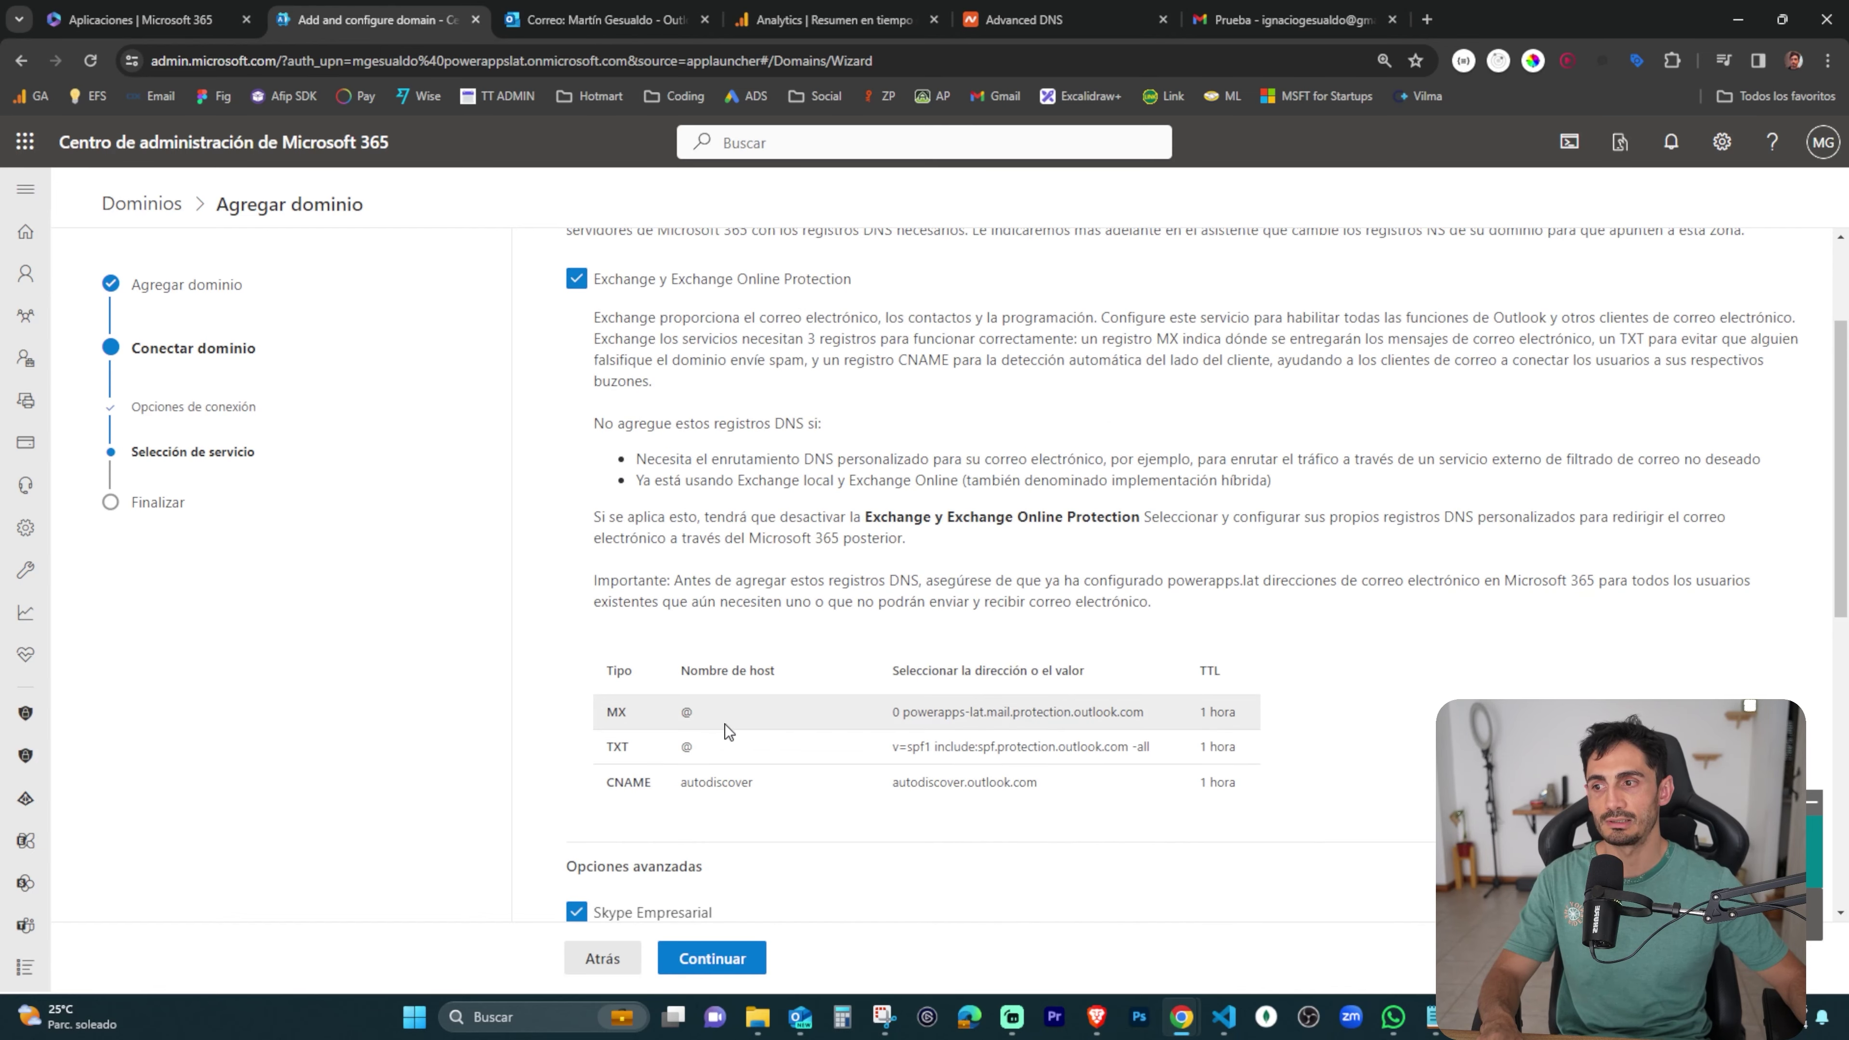
Step: Review the MX record's purpose, then bring up Namecheap's Advanced DNS page for powerapps.lat
click(627, 706)
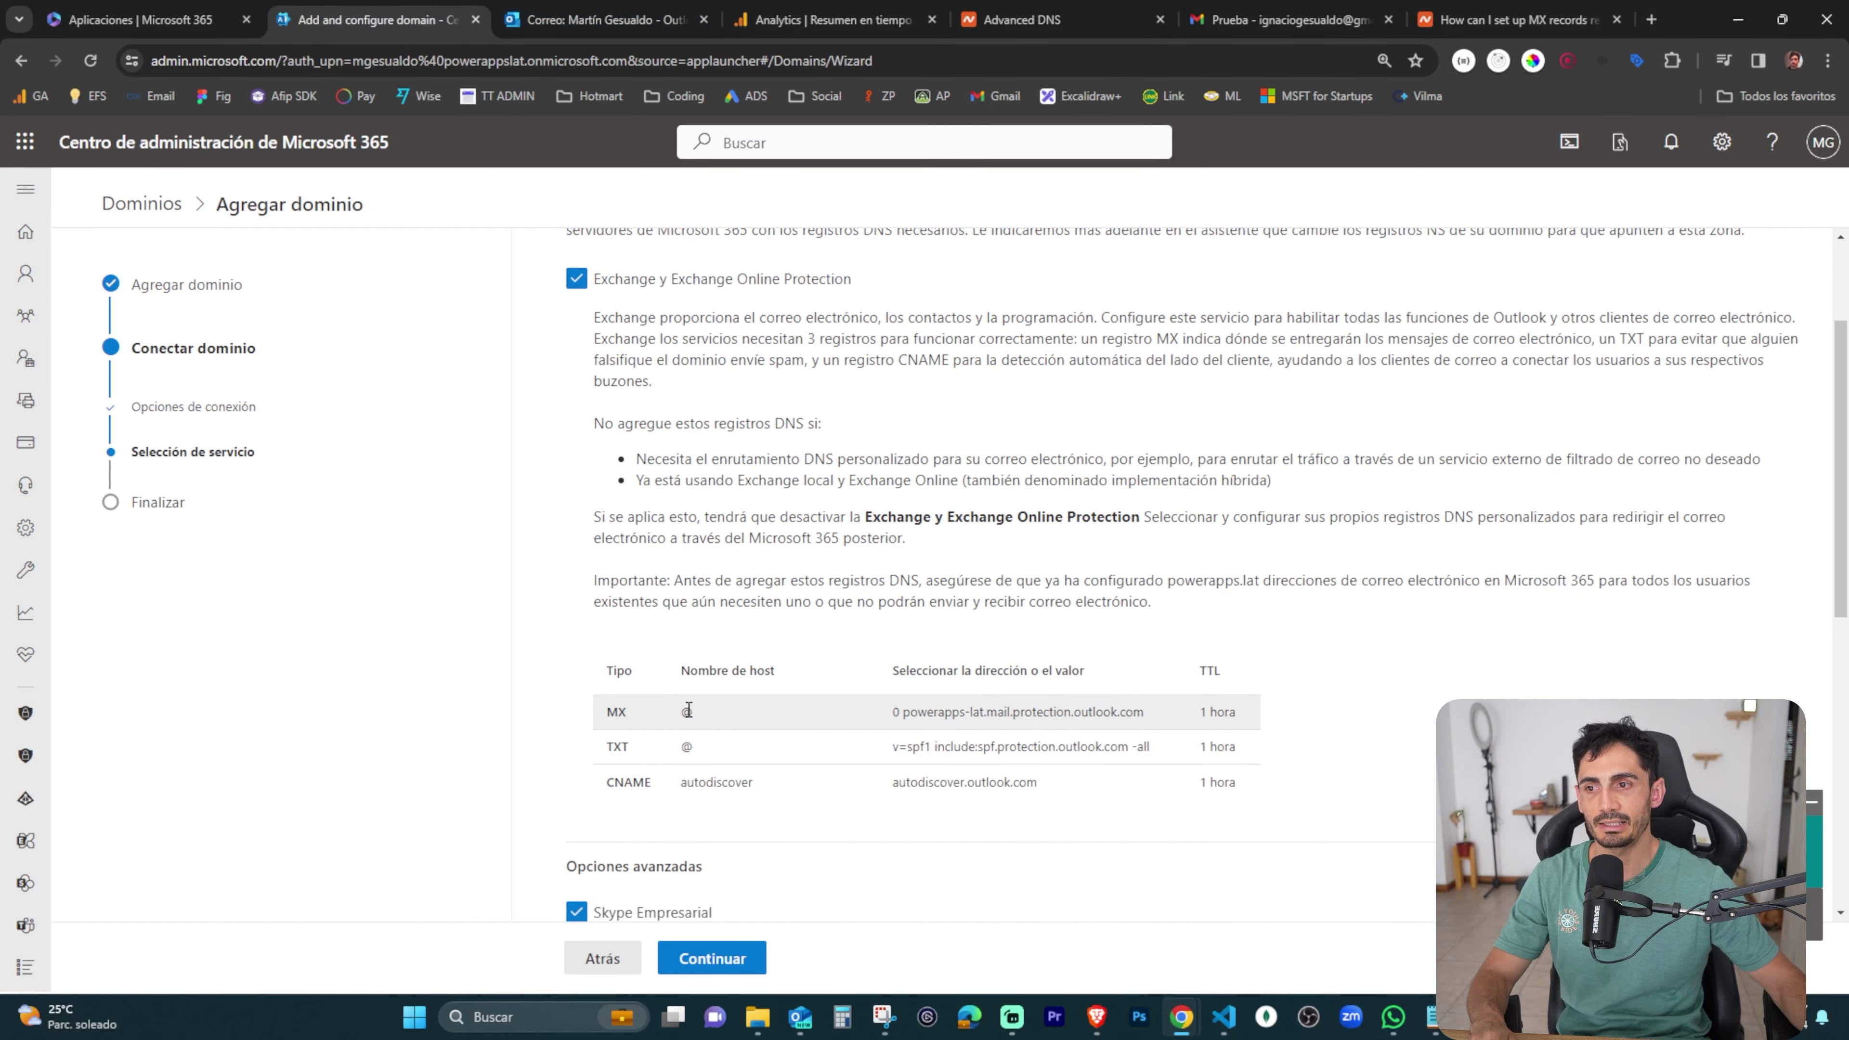
drag(1283, 338, 1551, 338)
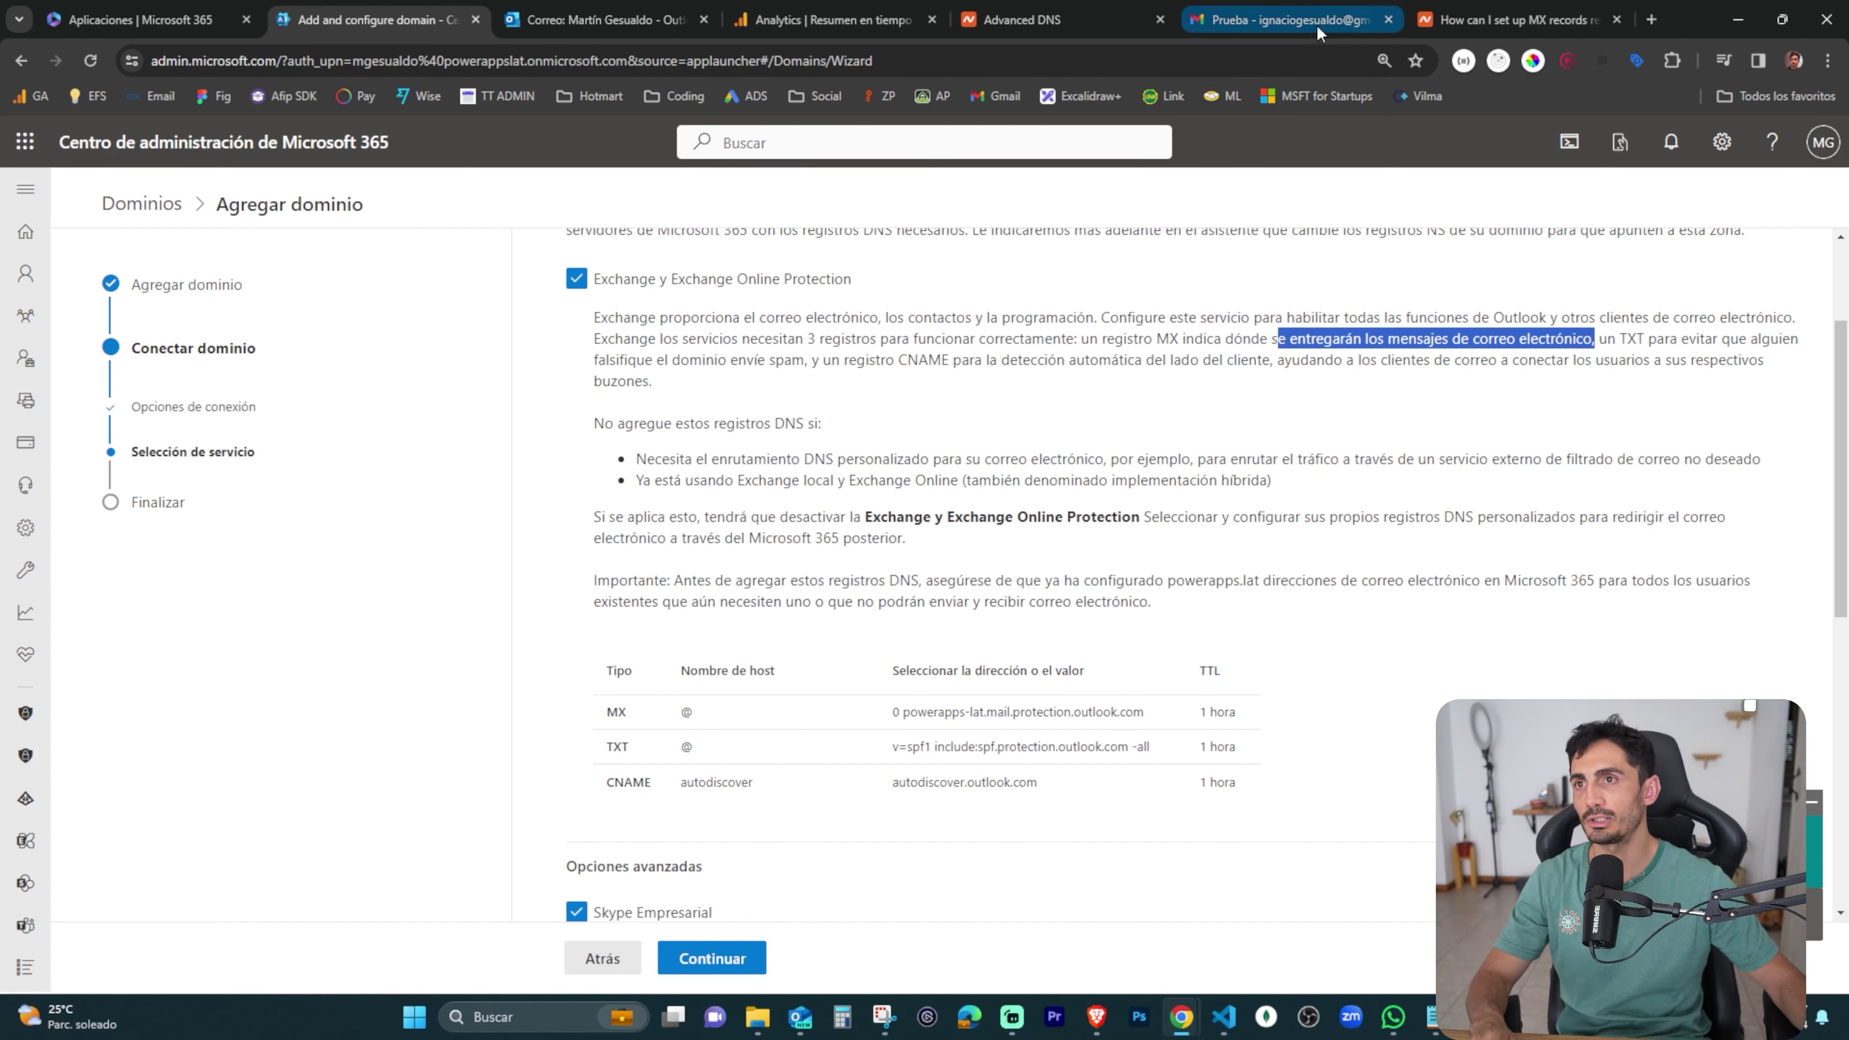
key(ctrl+5)
Step: Set Namecheap Mail Settings to Custom MX and paste the Microsoft 365 mail server as the MX value
middle_click(1529, 8)
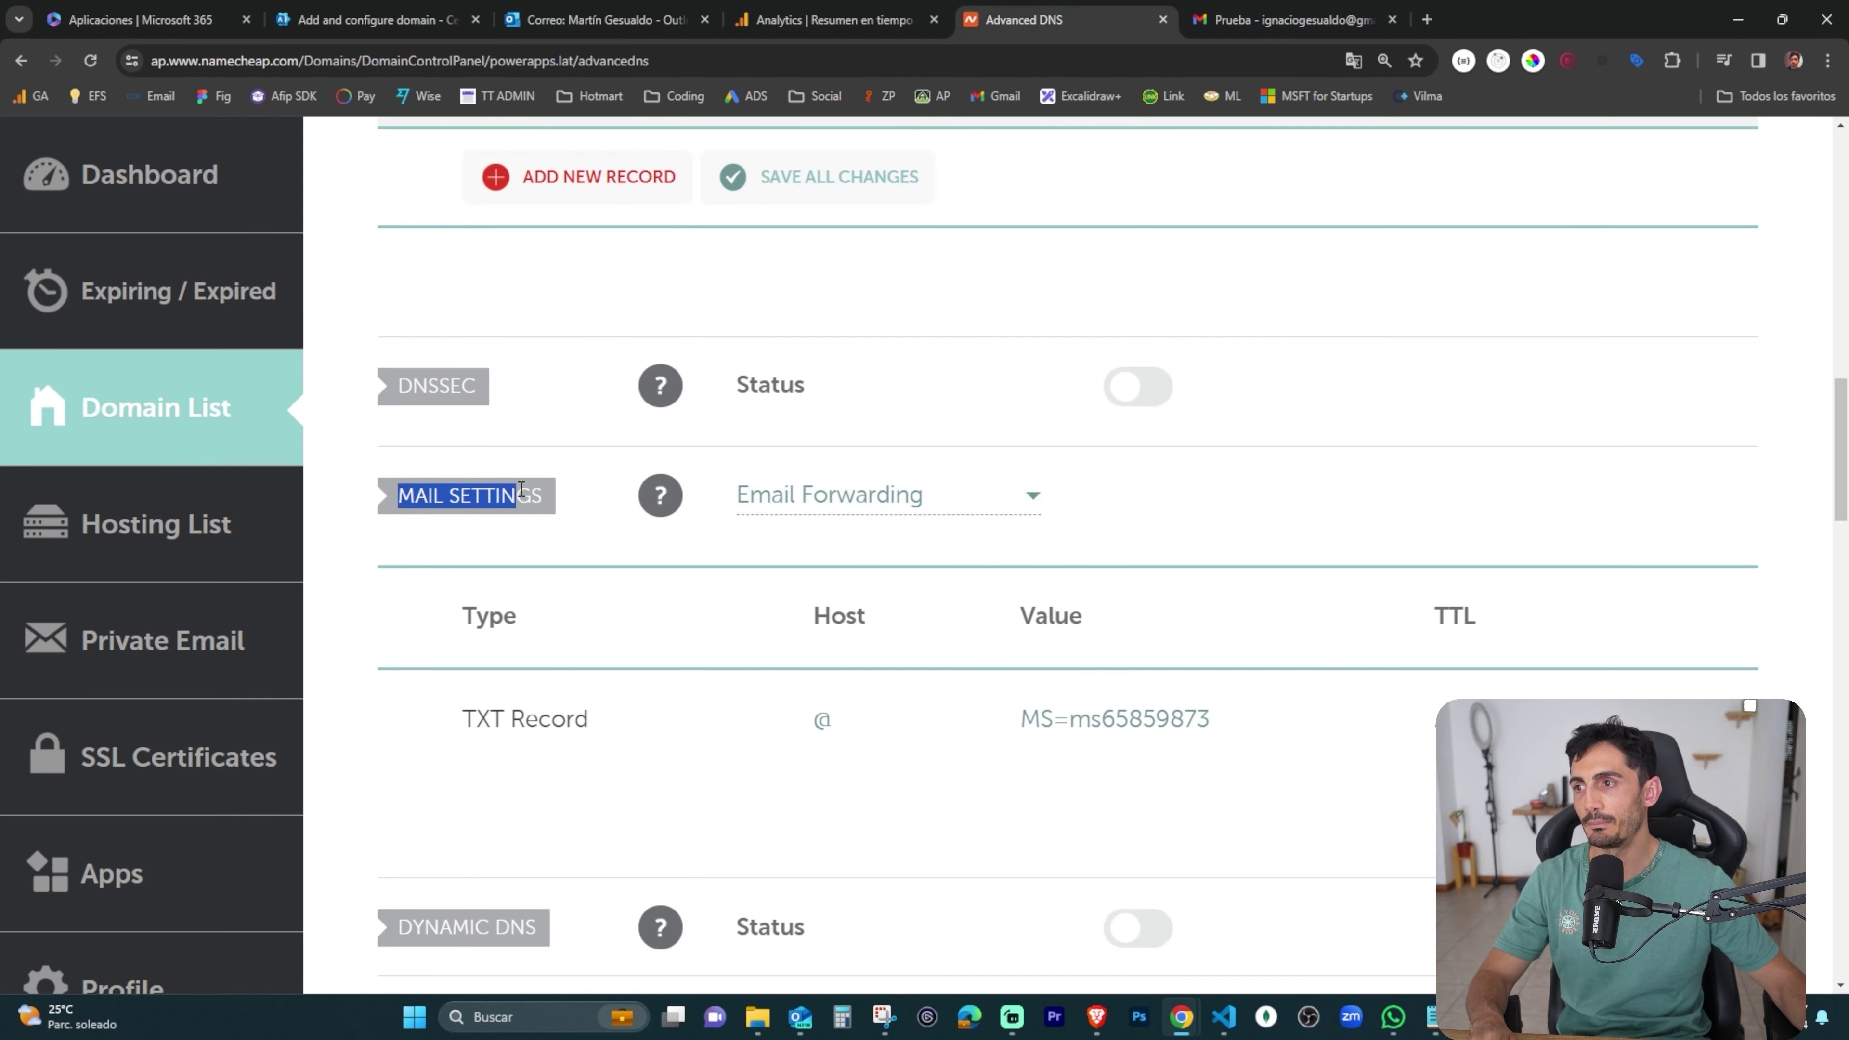
click(977, 505)
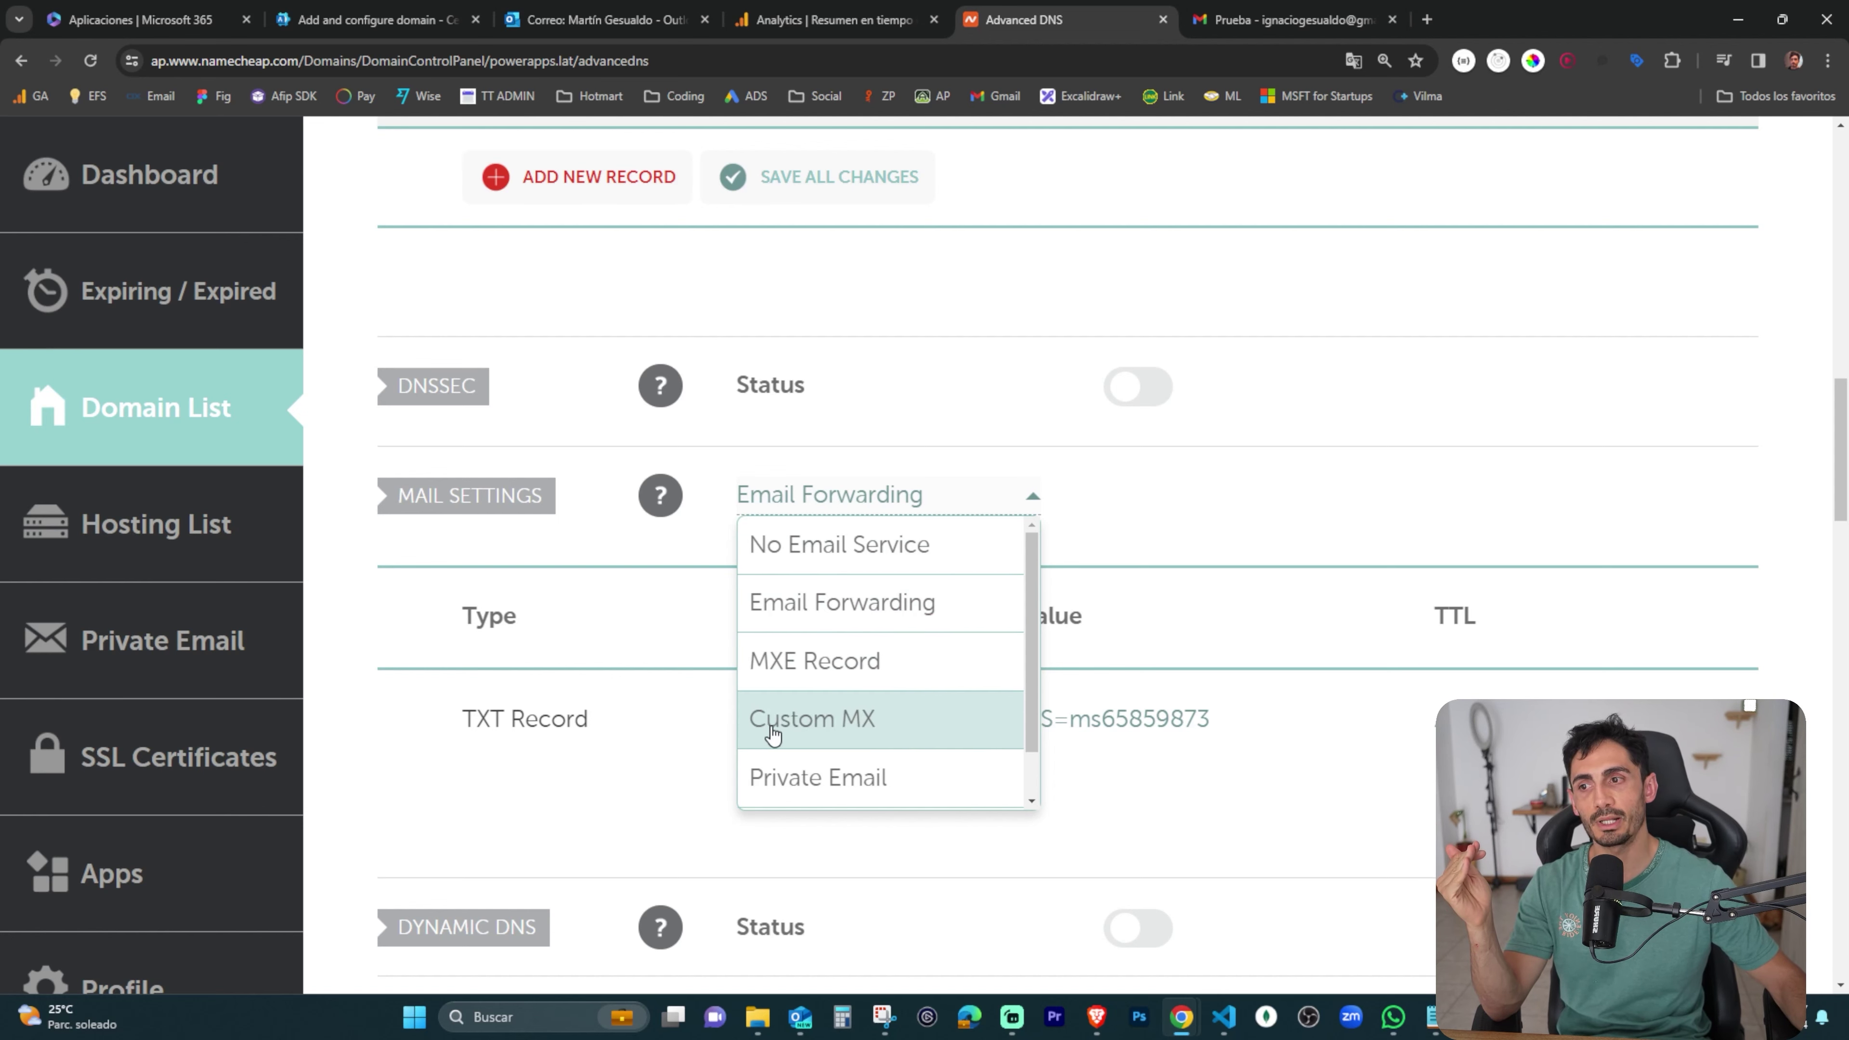
click(821, 721)
scroll(757, 674, down, 3)
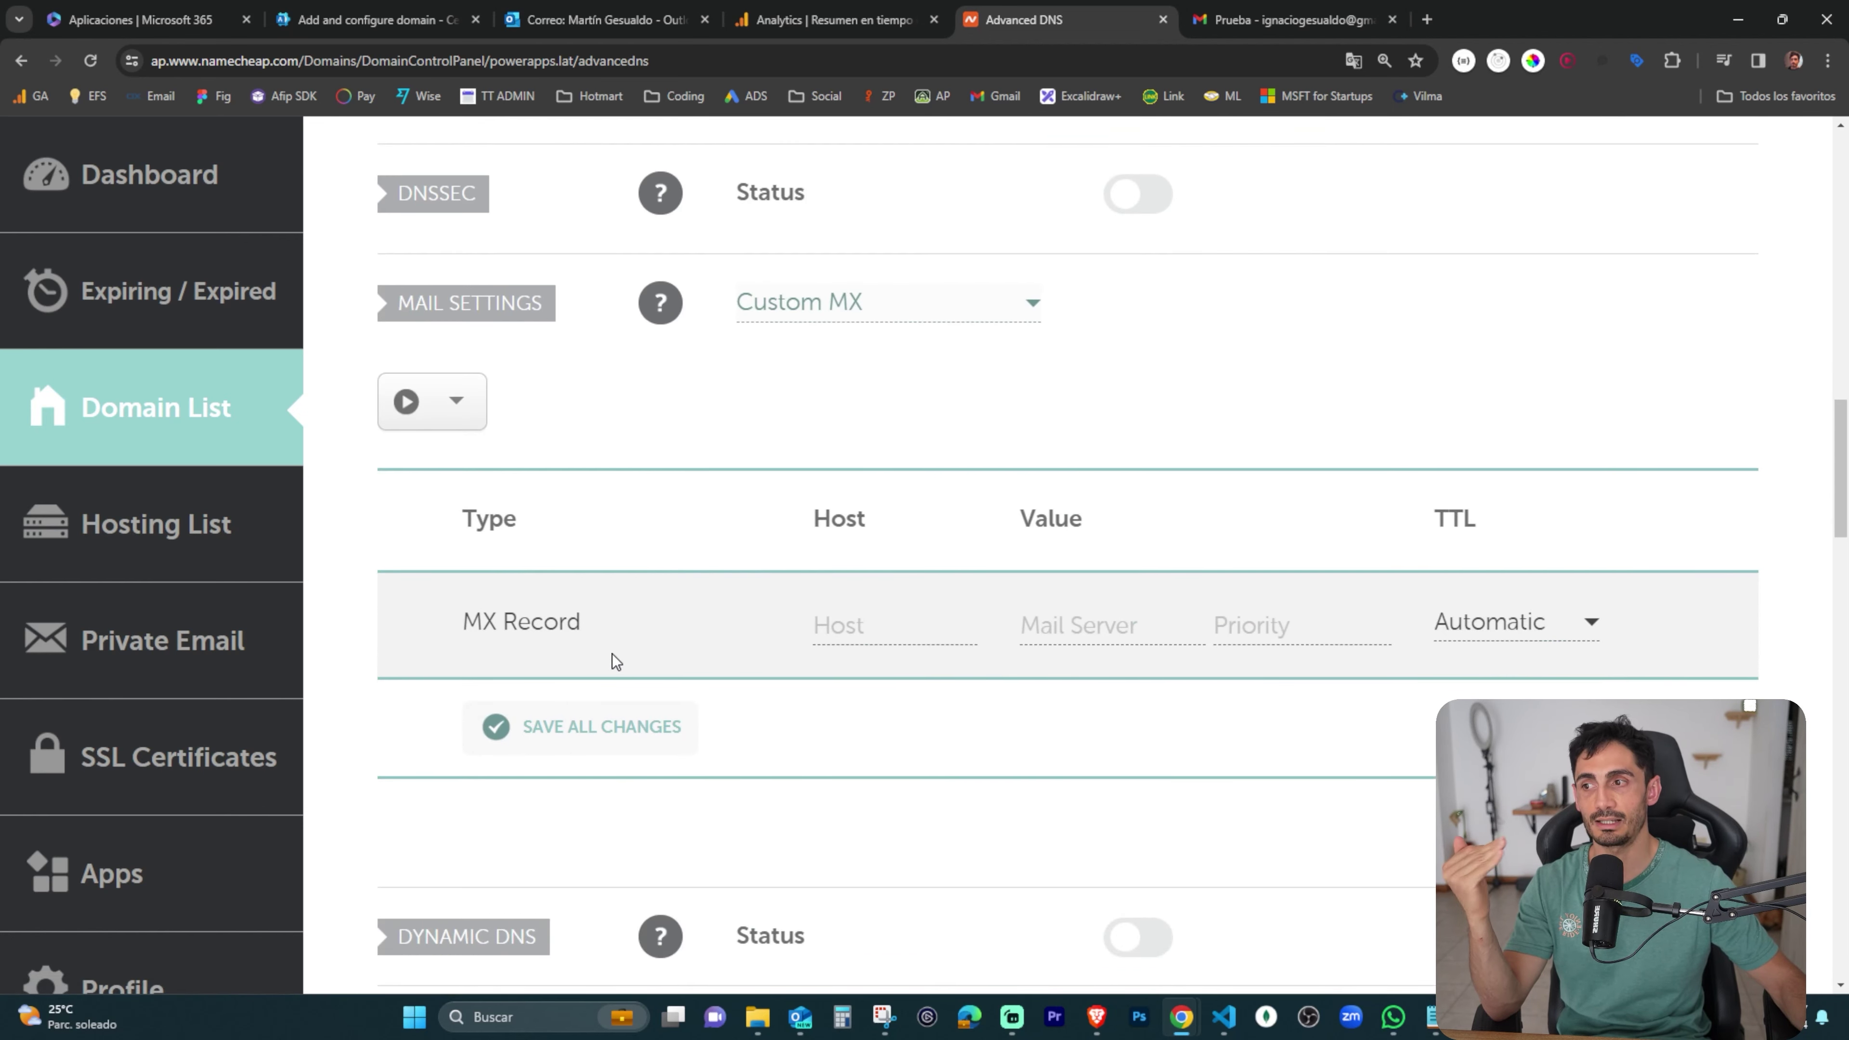
click(1081, 626)
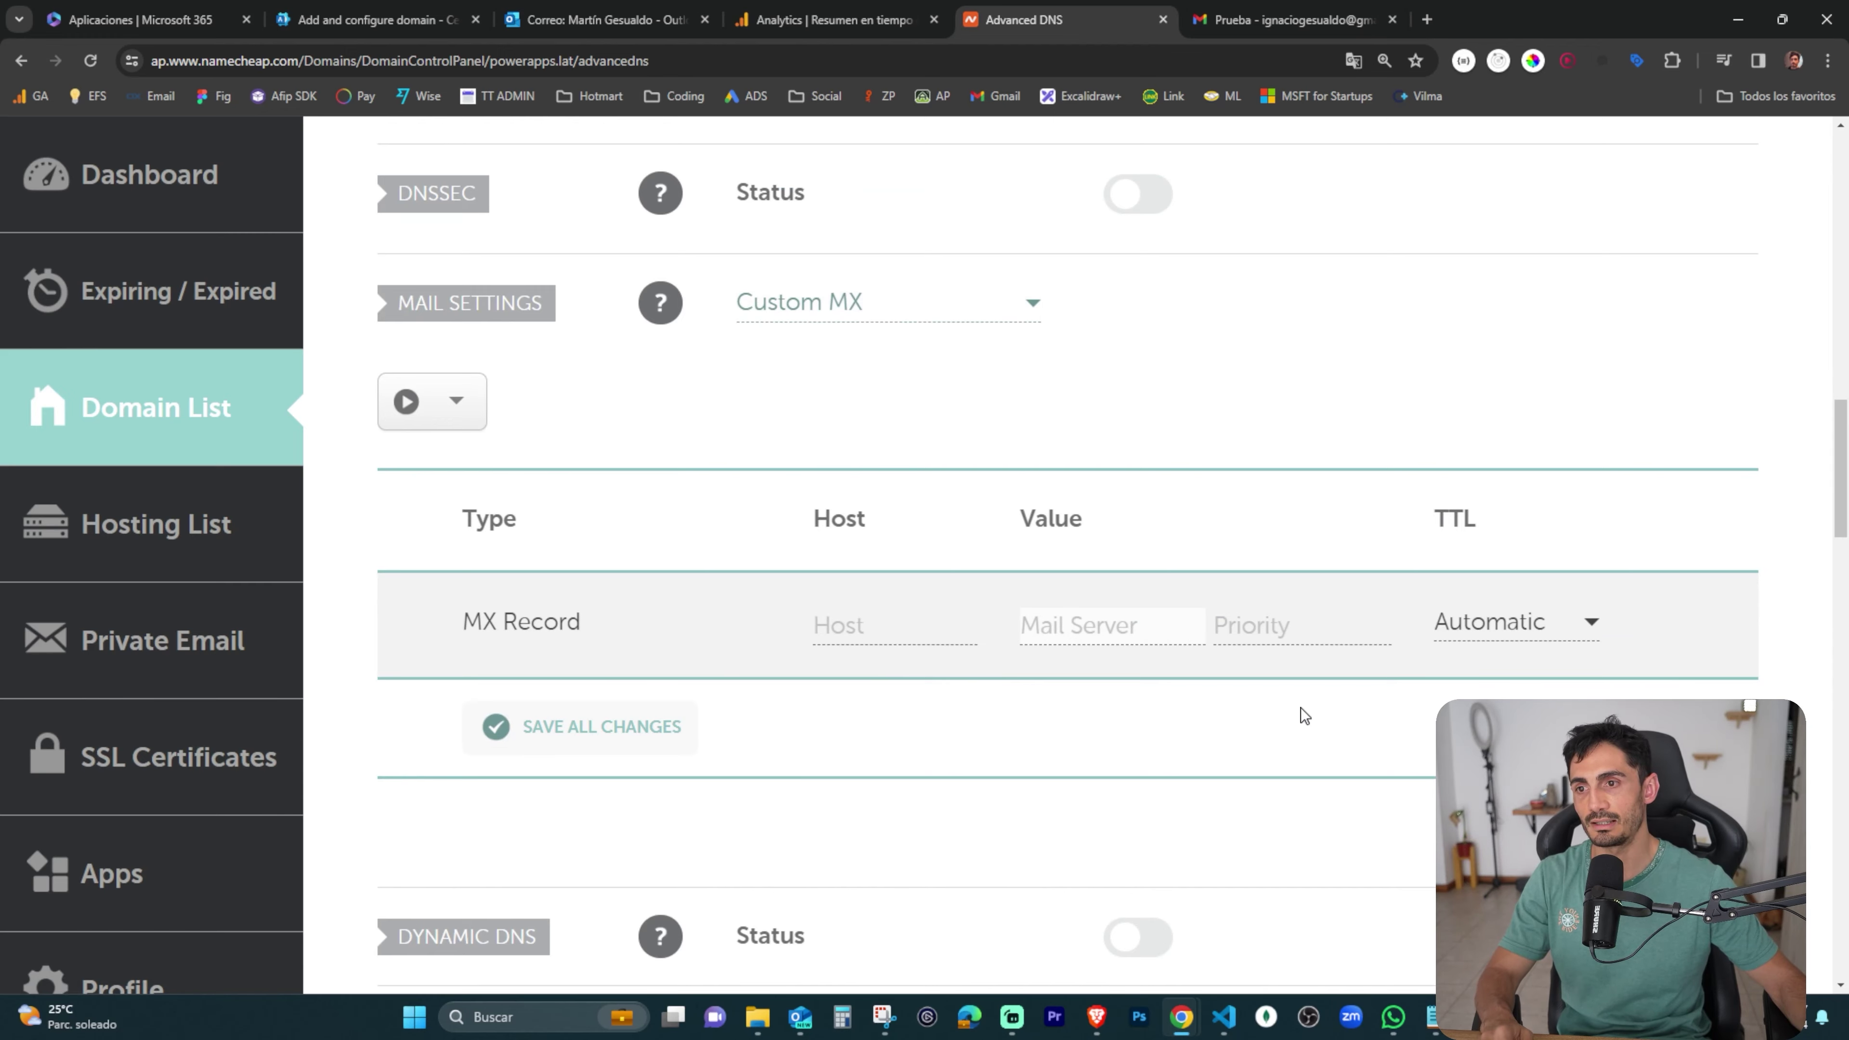
key(ctrl+v)
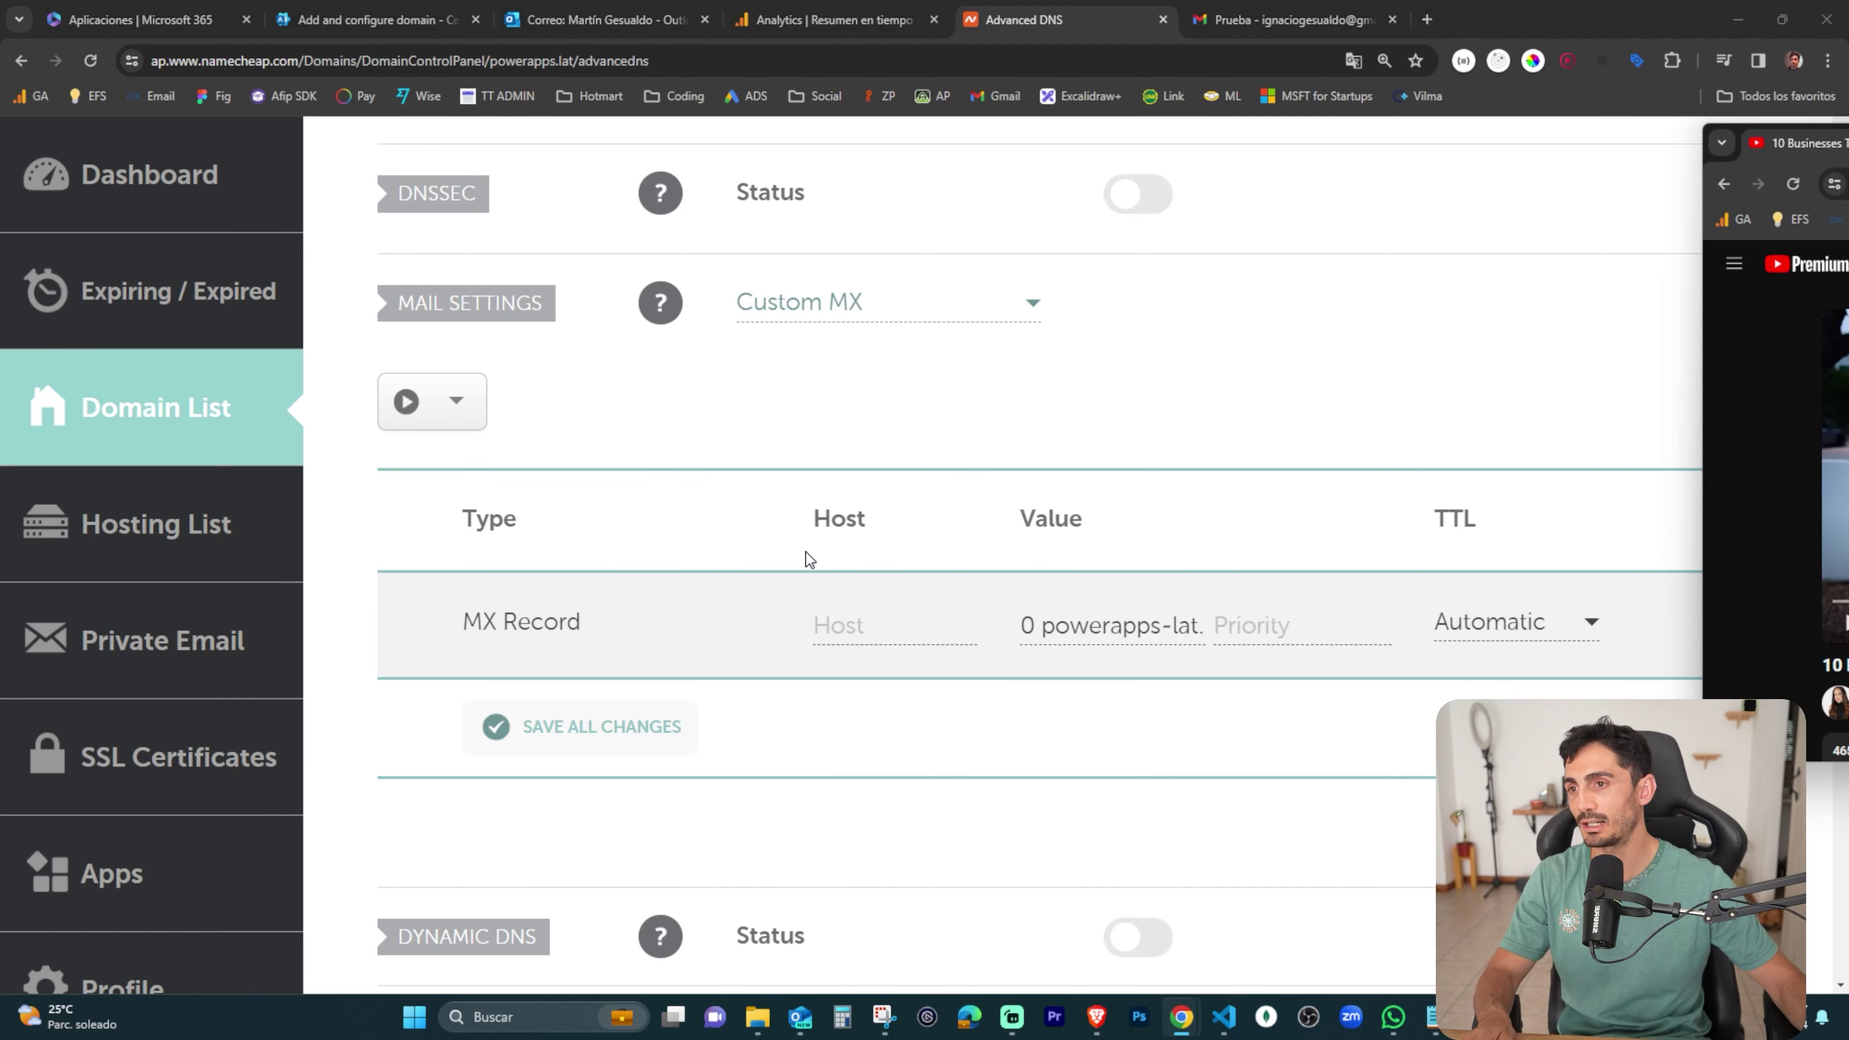
Step: Copy the SPF TXT value from the Microsoft 365 DNS records for use in Namecheap
key(ctrl+2)
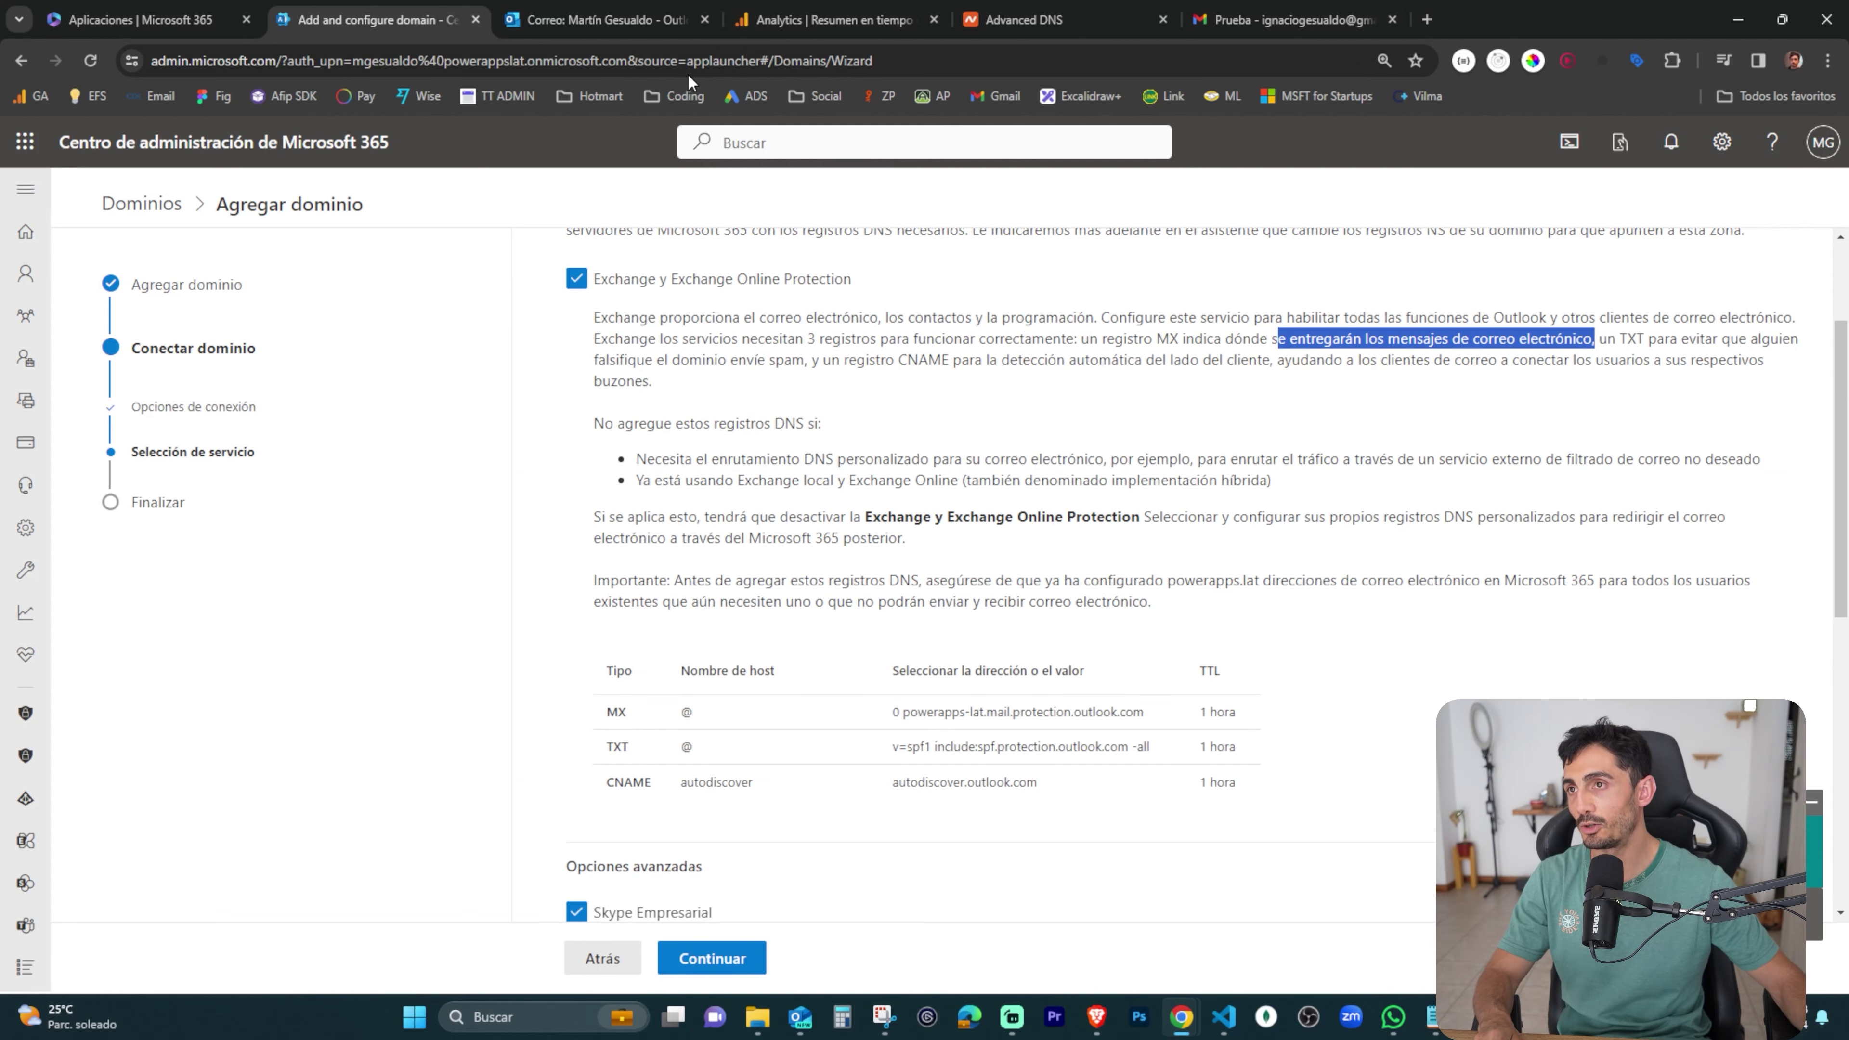
key(ctrl+5)
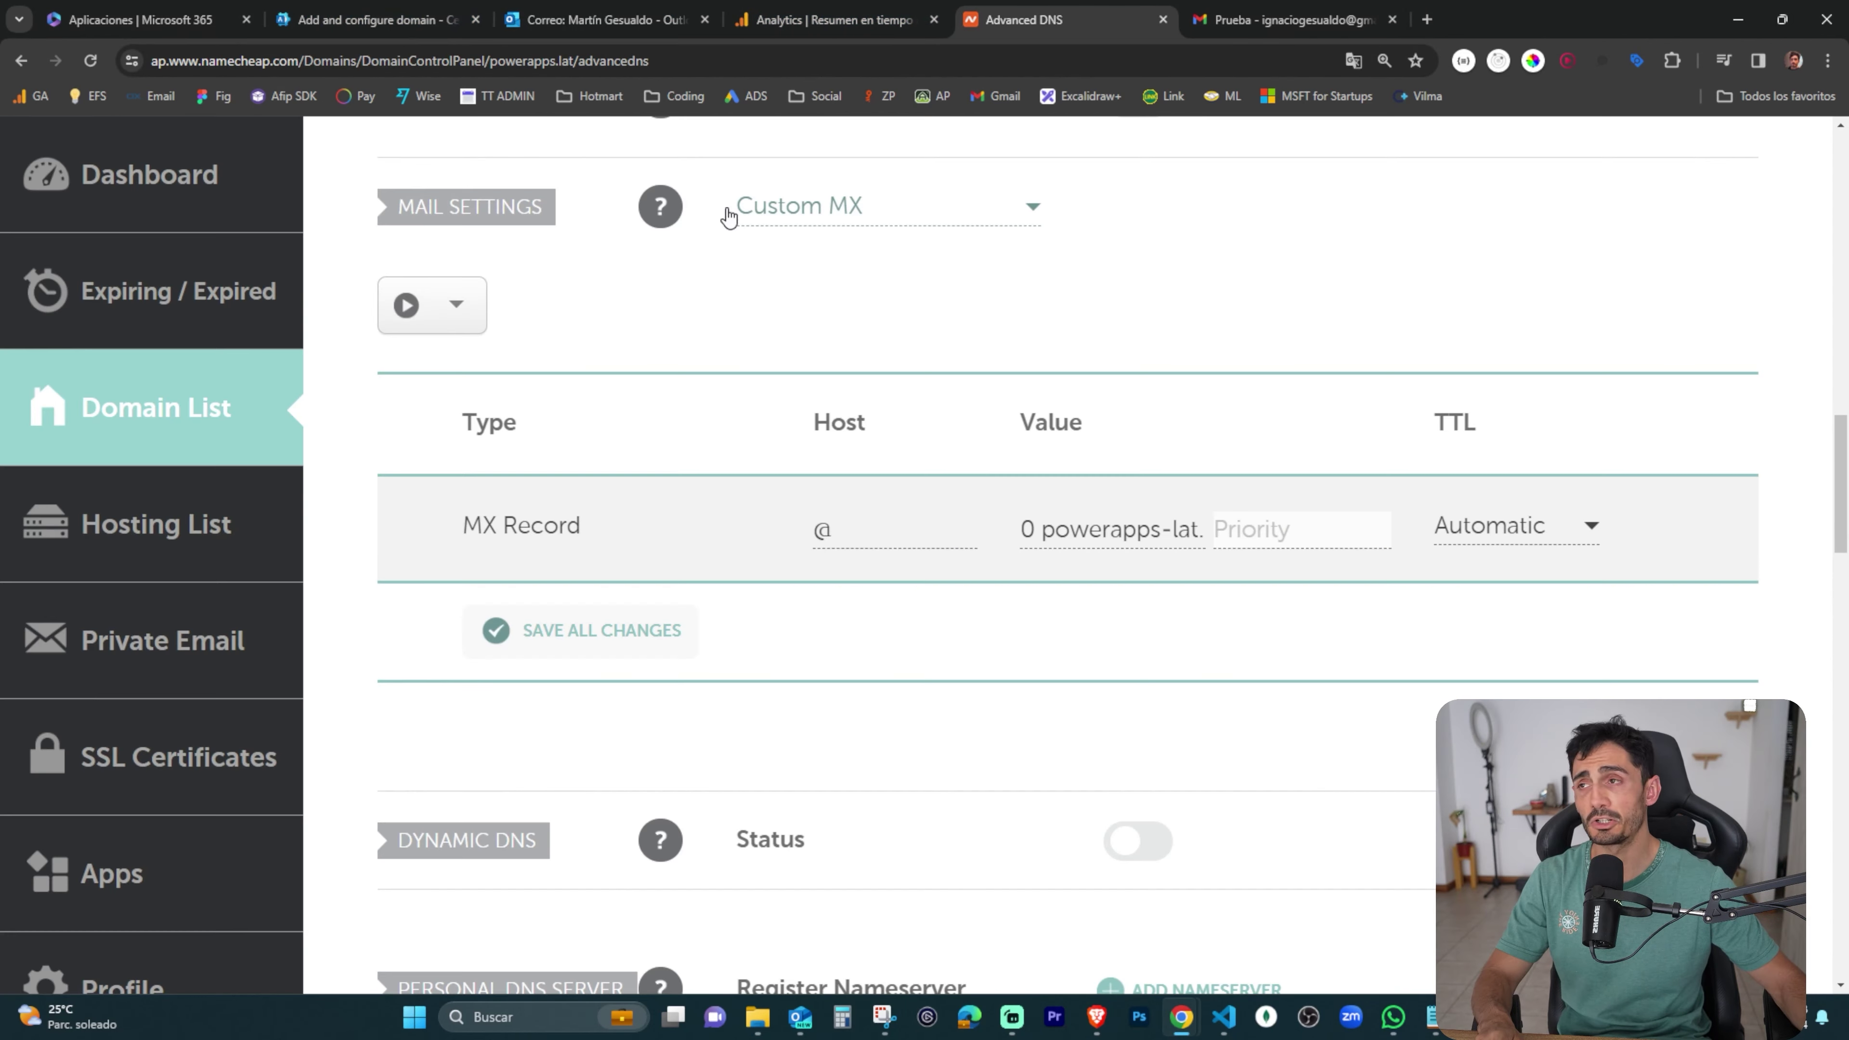
key(ctrl+2)
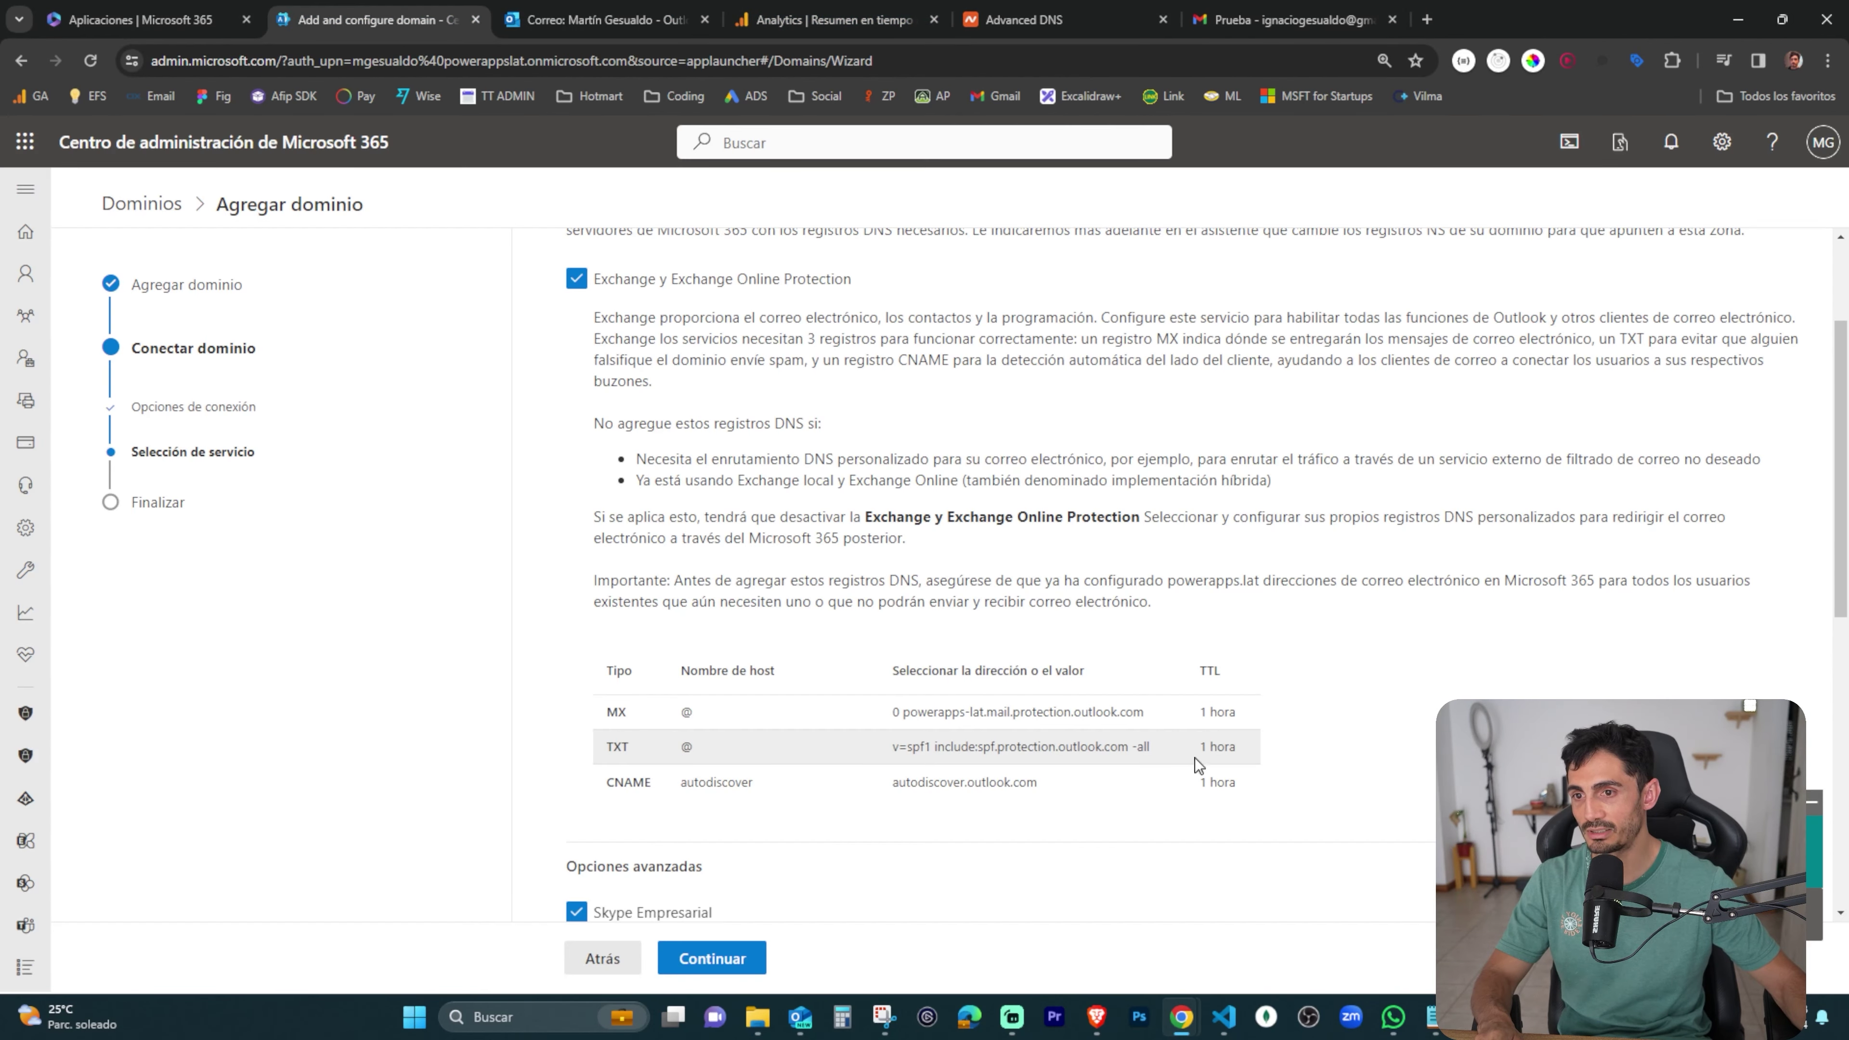
double_click(954, 746)
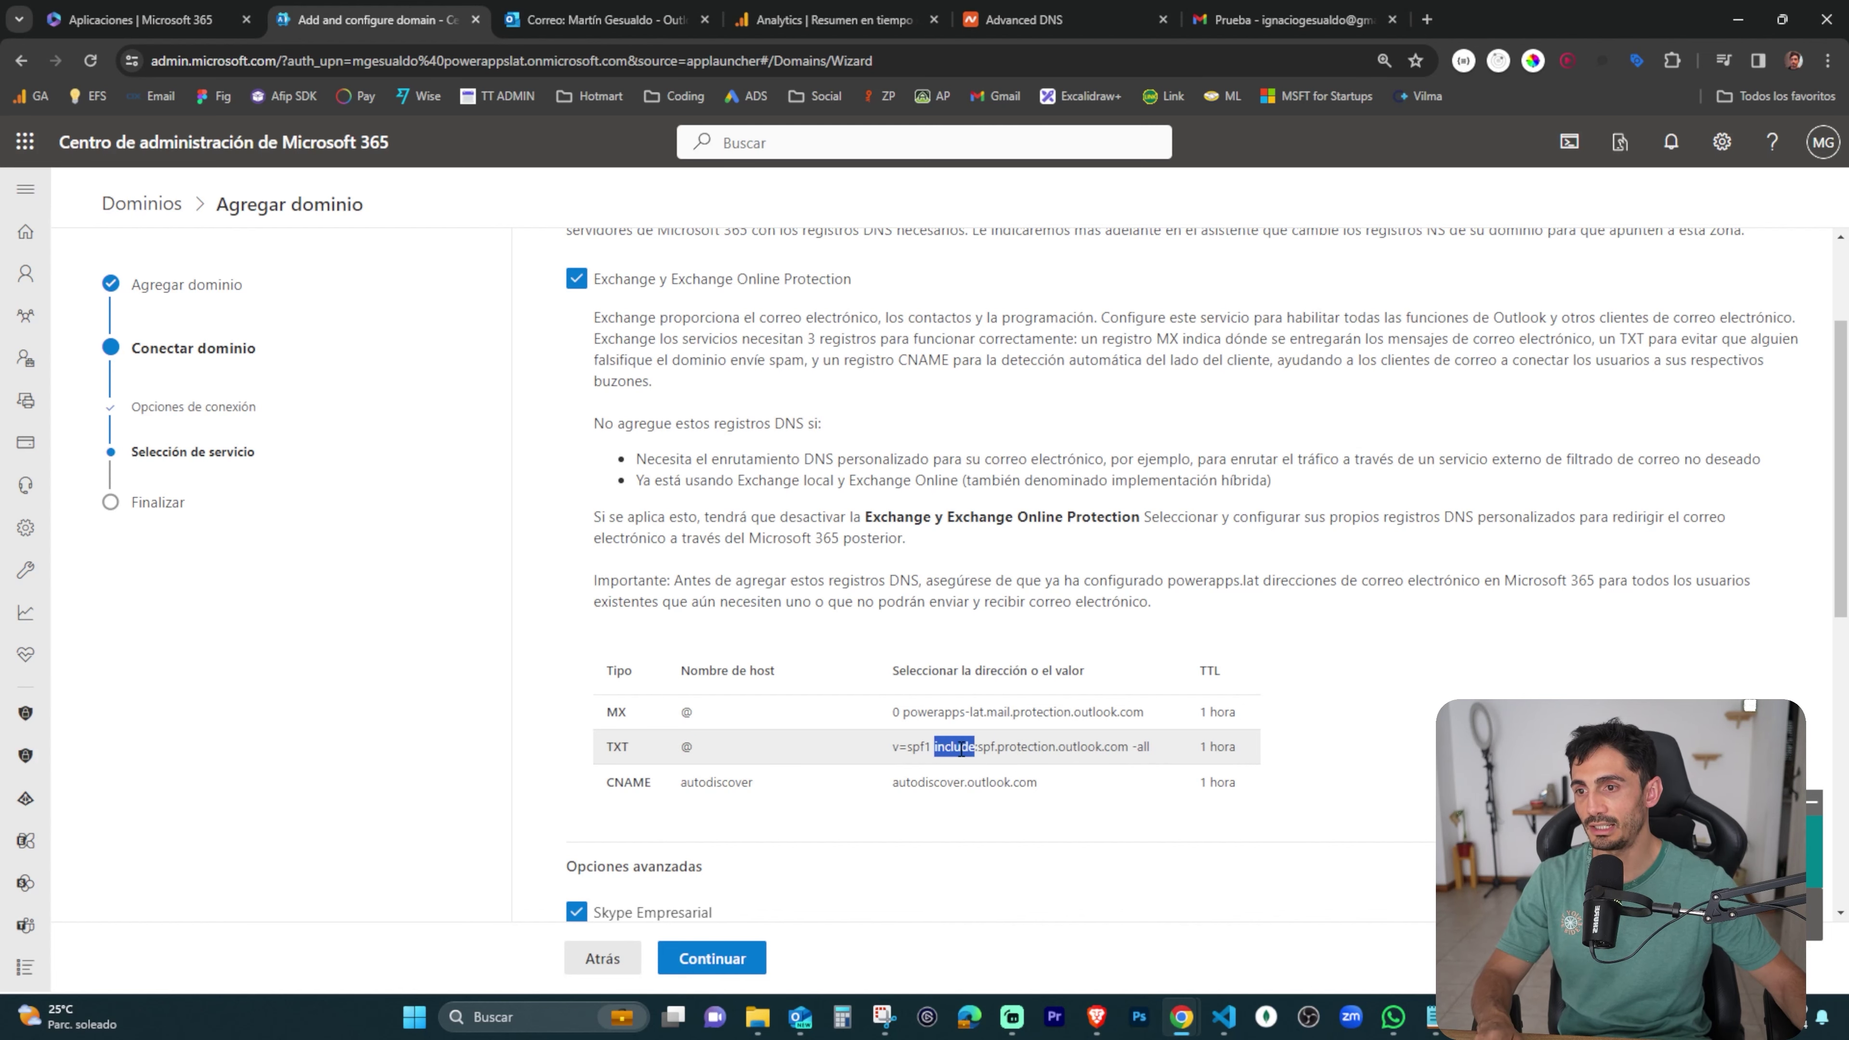
triple_click(961, 746)
key(alt+Tab)
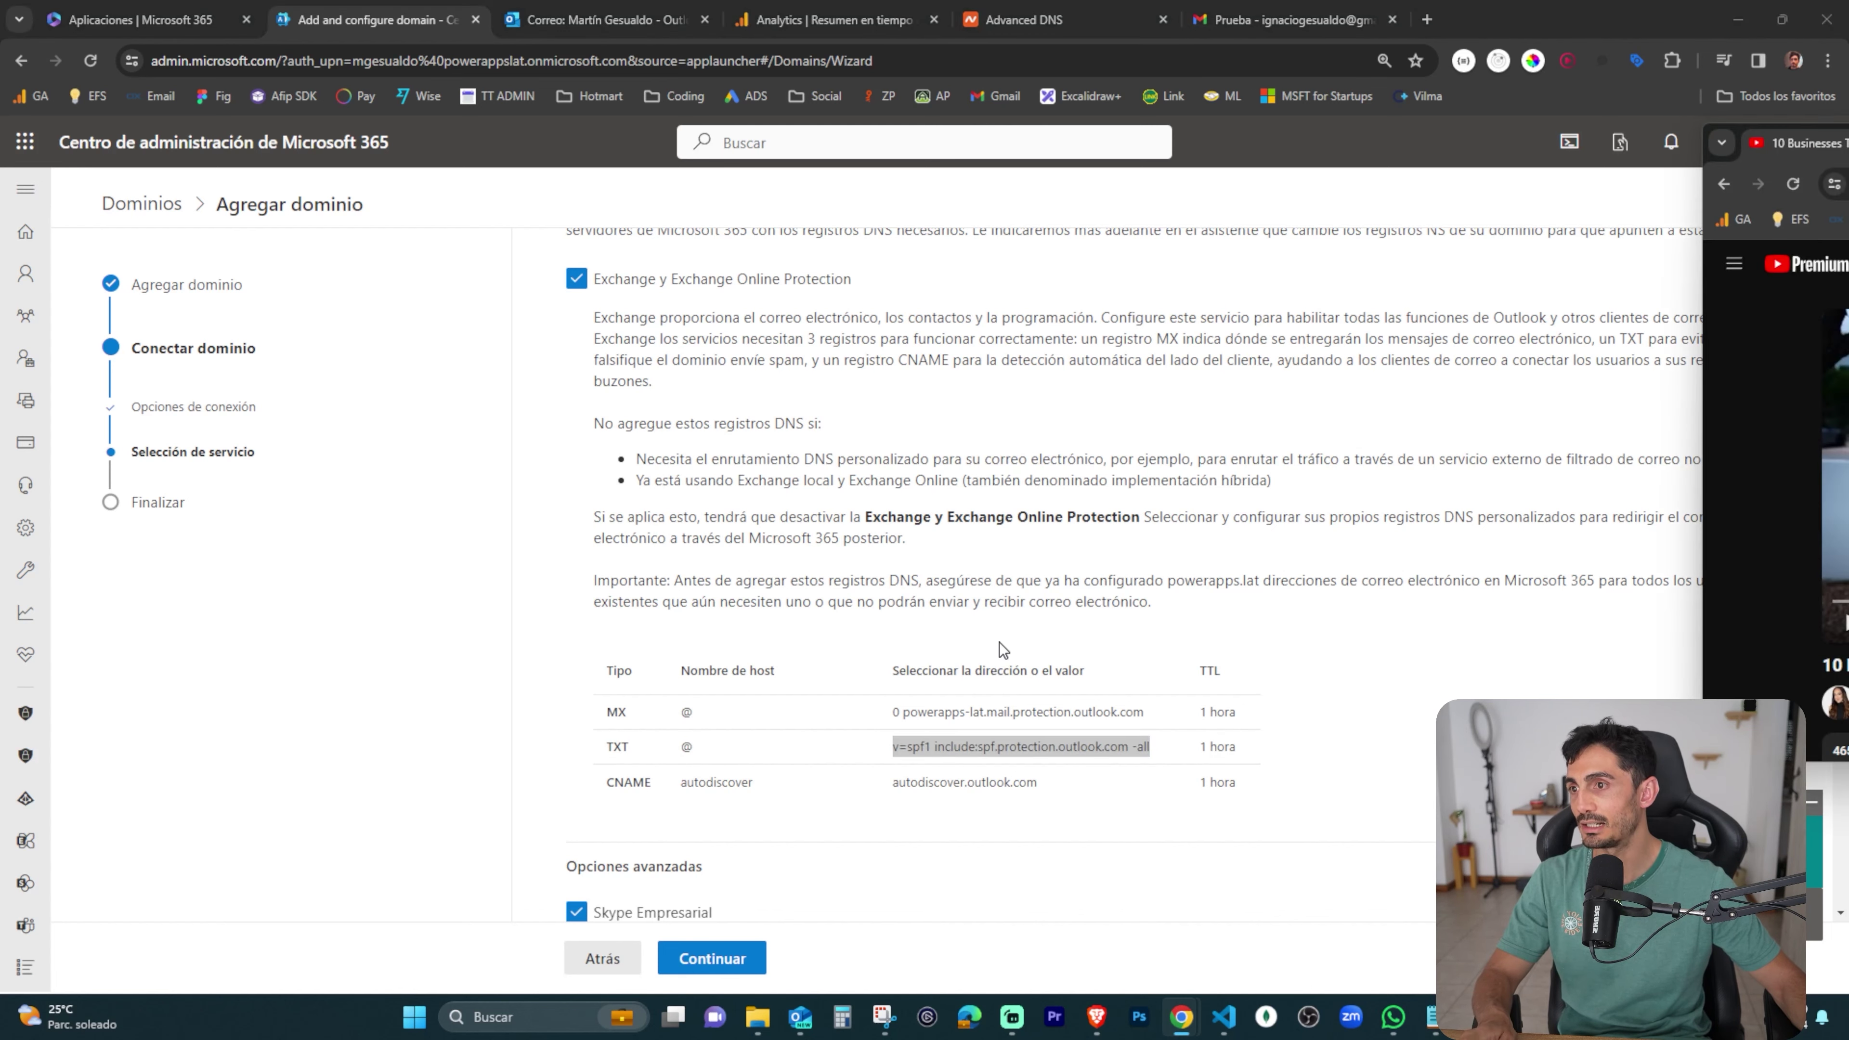
key(alt+Tab)
key(ctrl+5)
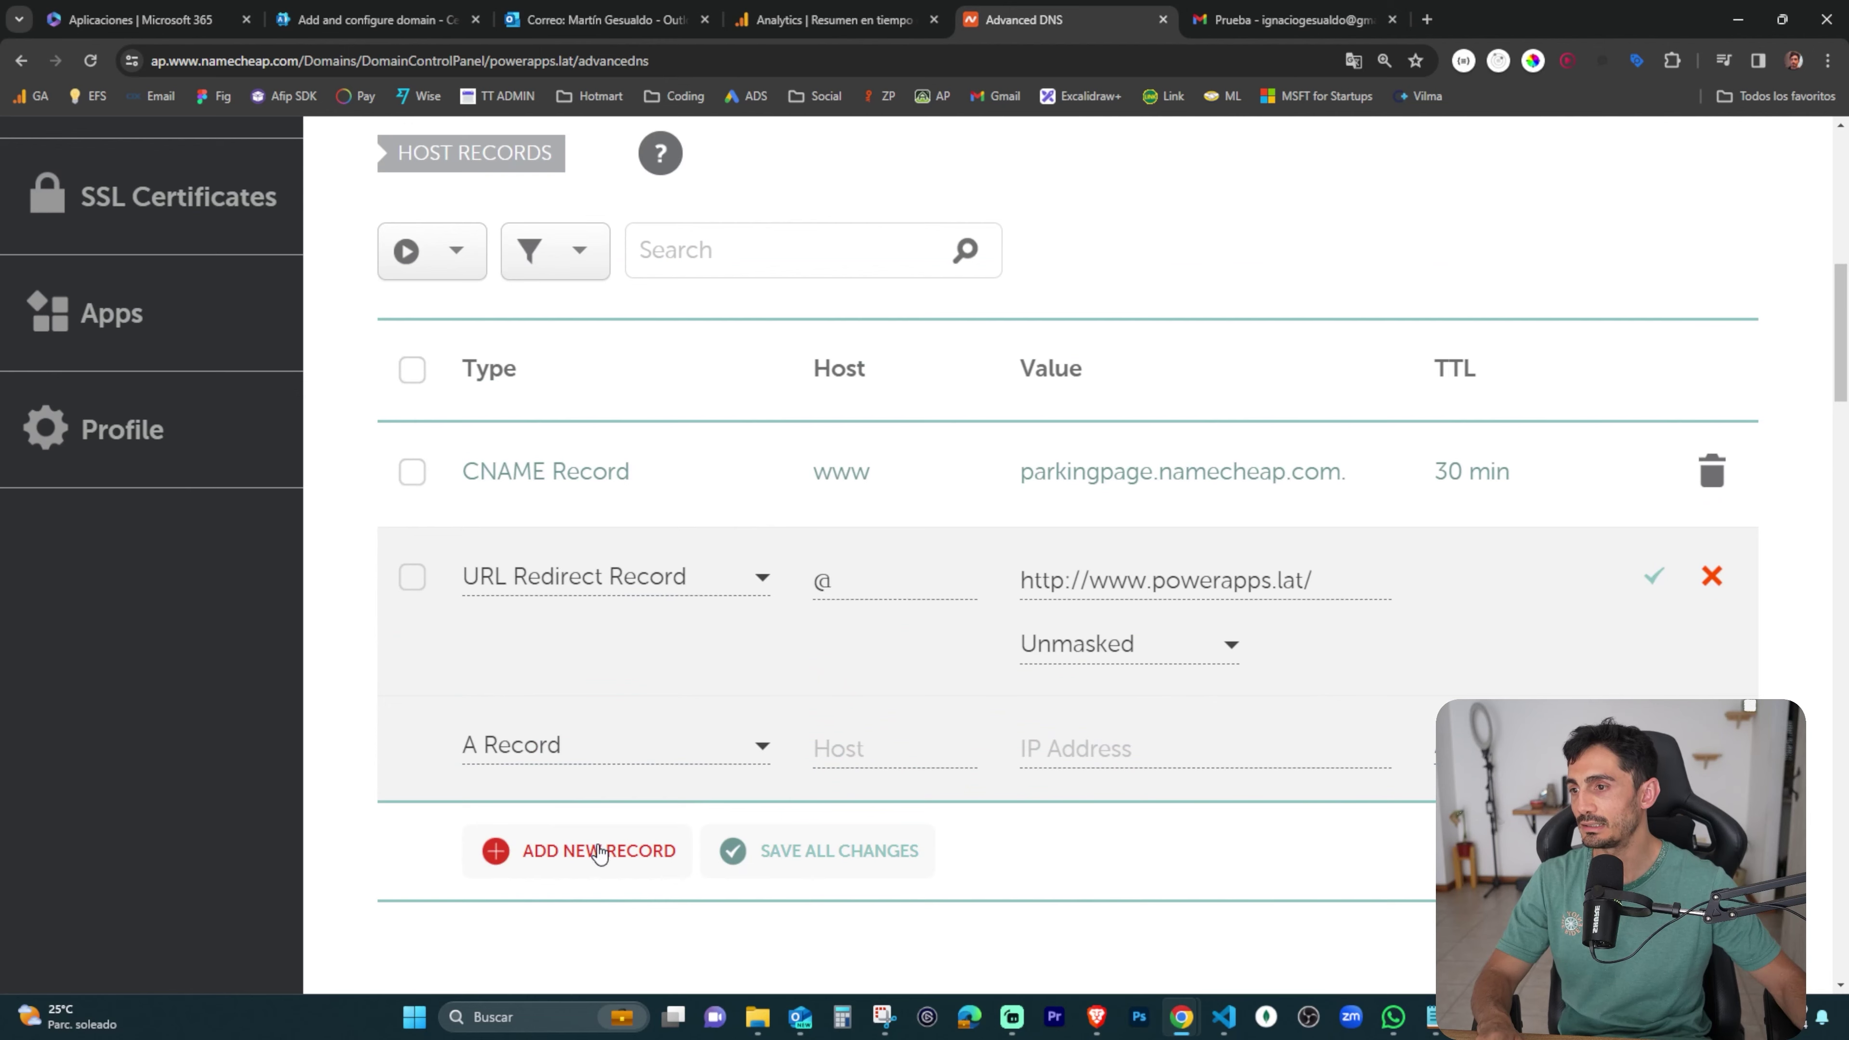
Step: Add a TXT record at host @ with value v=spf1 include:spf.protection.outlook.com -all
click(599, 853)
scroll(618, 785, down, 1)
scroll(615, 784, down, 3)
click(590, 814)
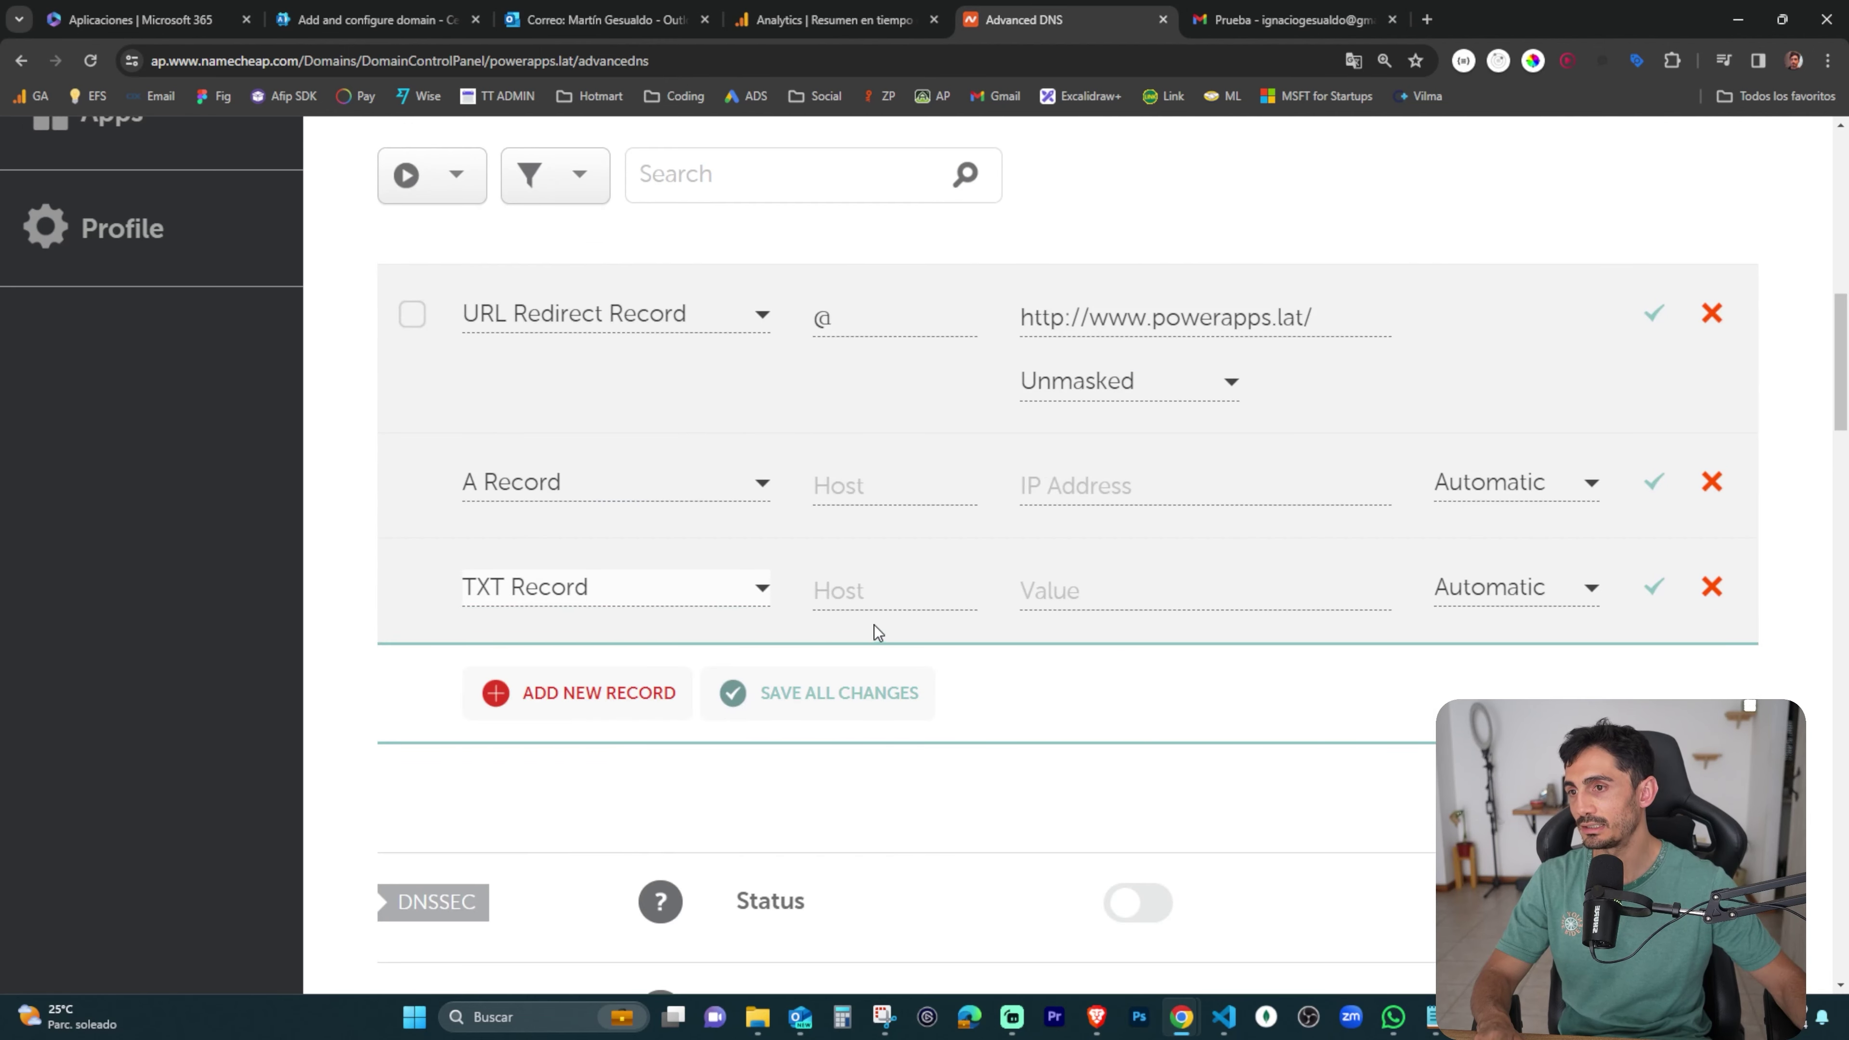
click(873, 593)
key(Tab)
key(ctrl+v)
click(874, 594)
text(@)
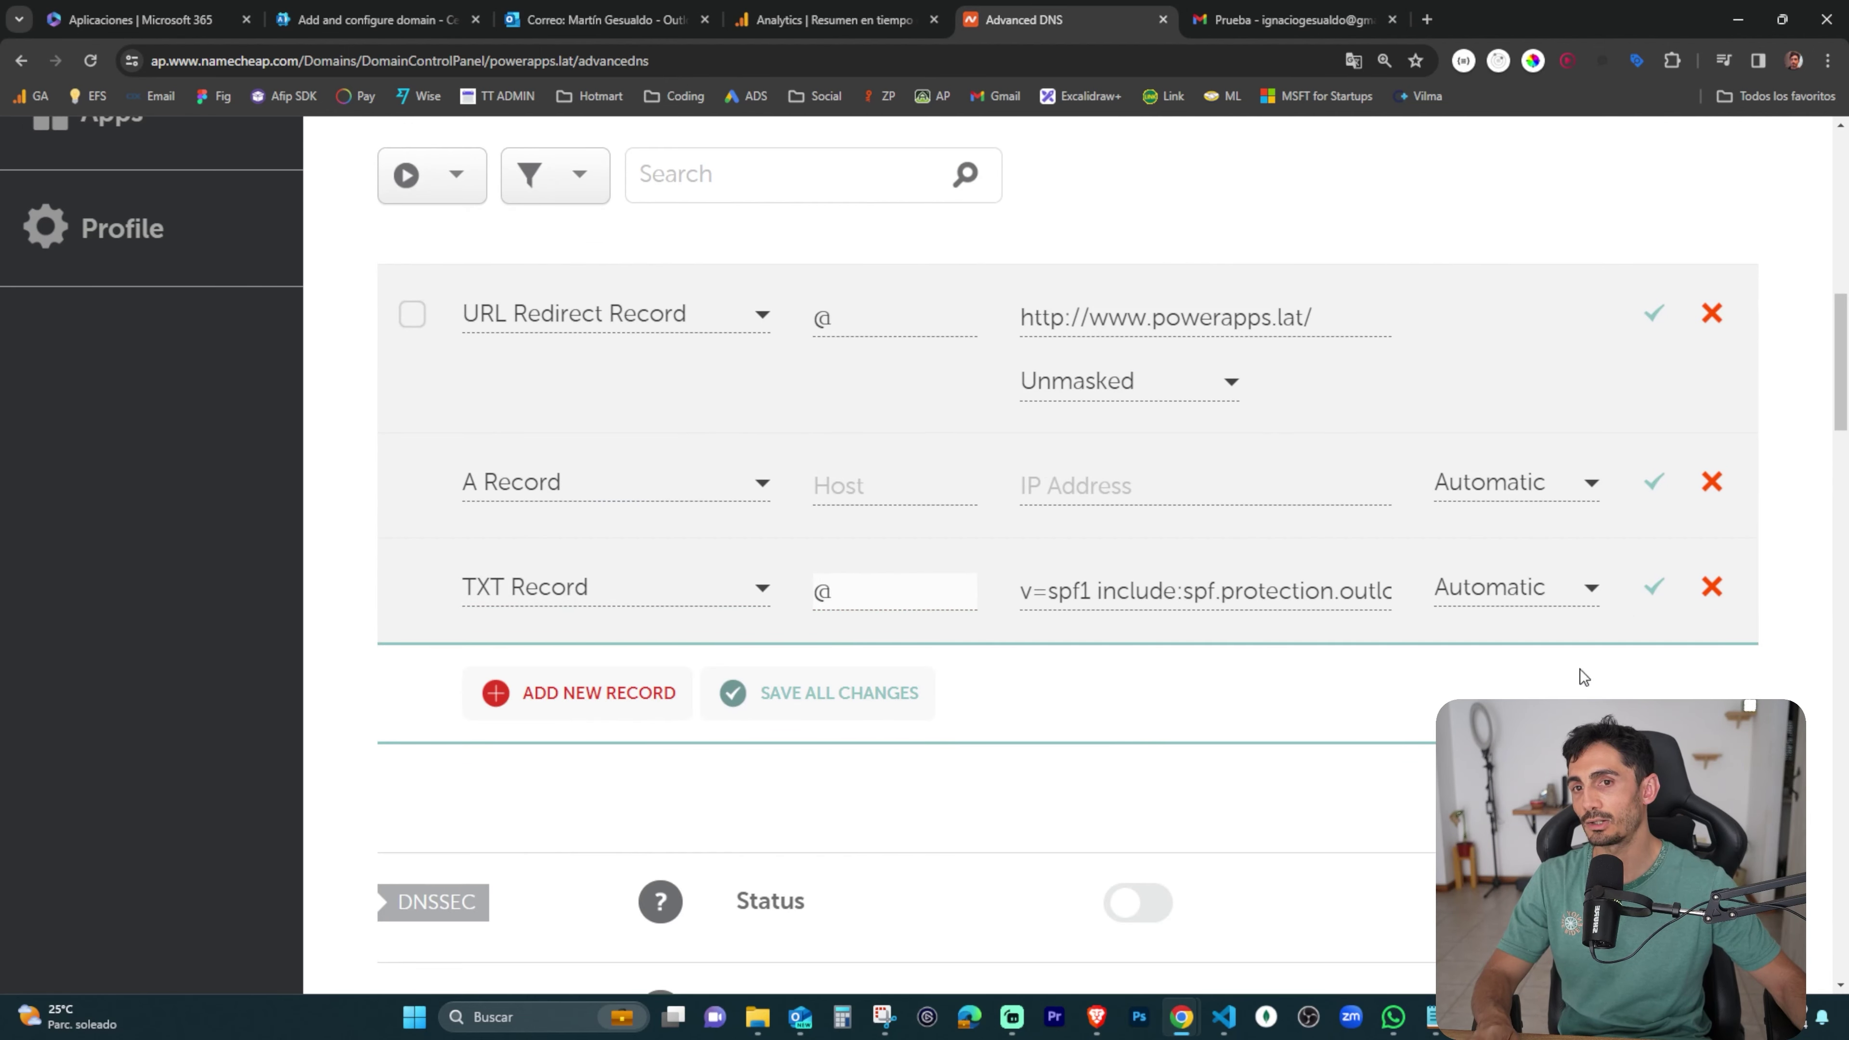
Step: Add and save a CNAME record autodiscover pointing to autodiscover.outlook.com
key(ctrl+2)
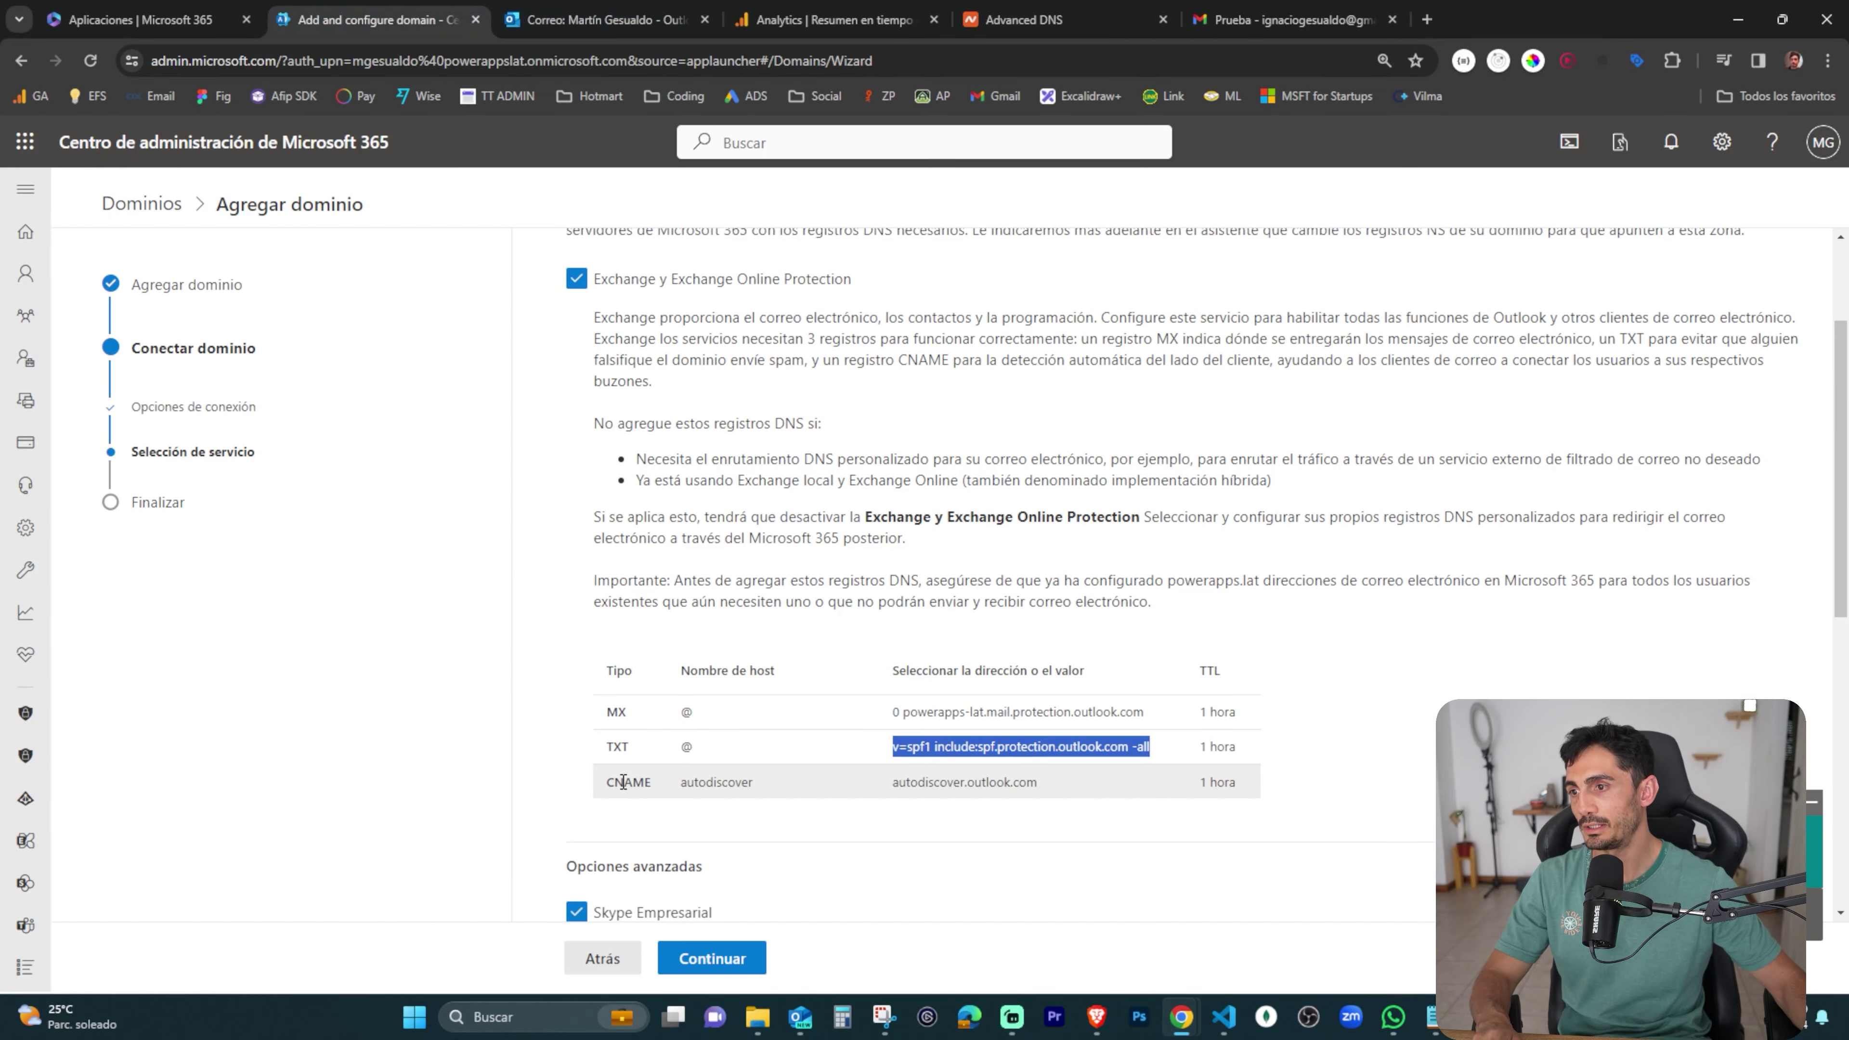
double_click(623, 782)
double_click(955, 783)
key(ctrl+c)
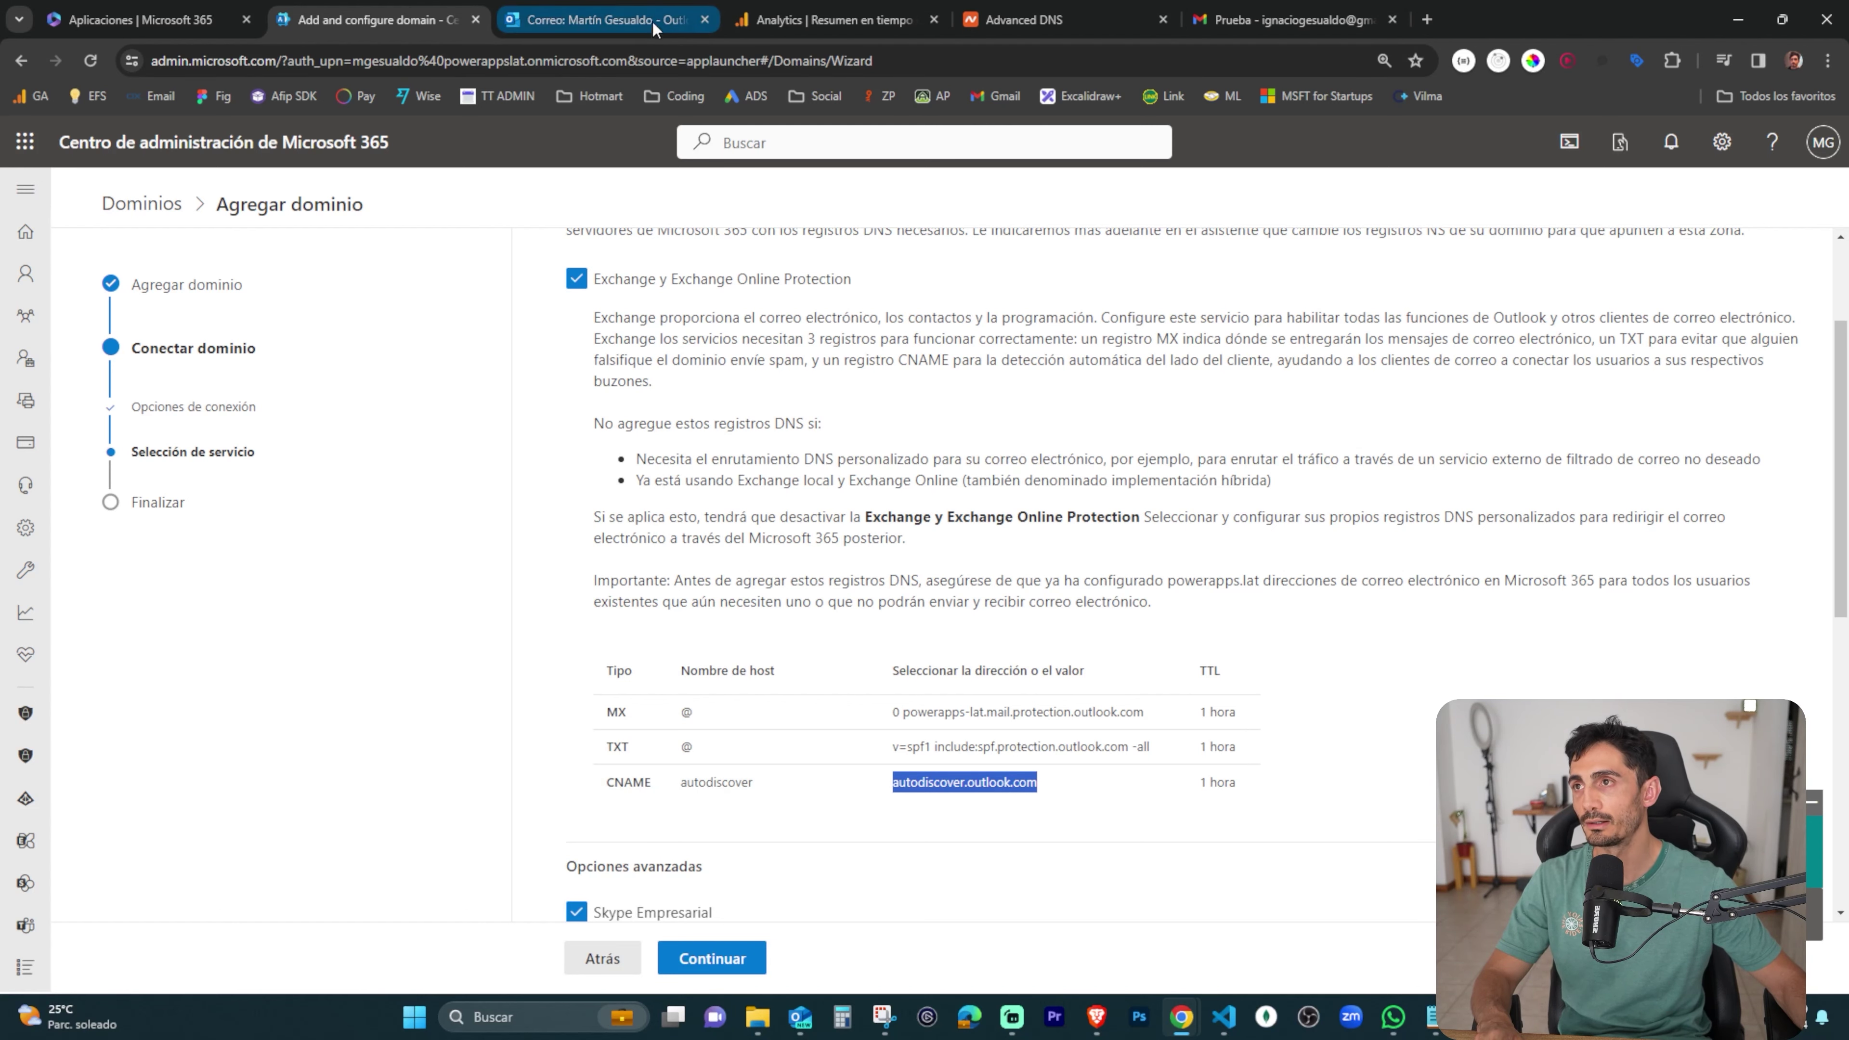
click(1034, 20)
click(634, 700)
scroll(591, 578, down, 1)
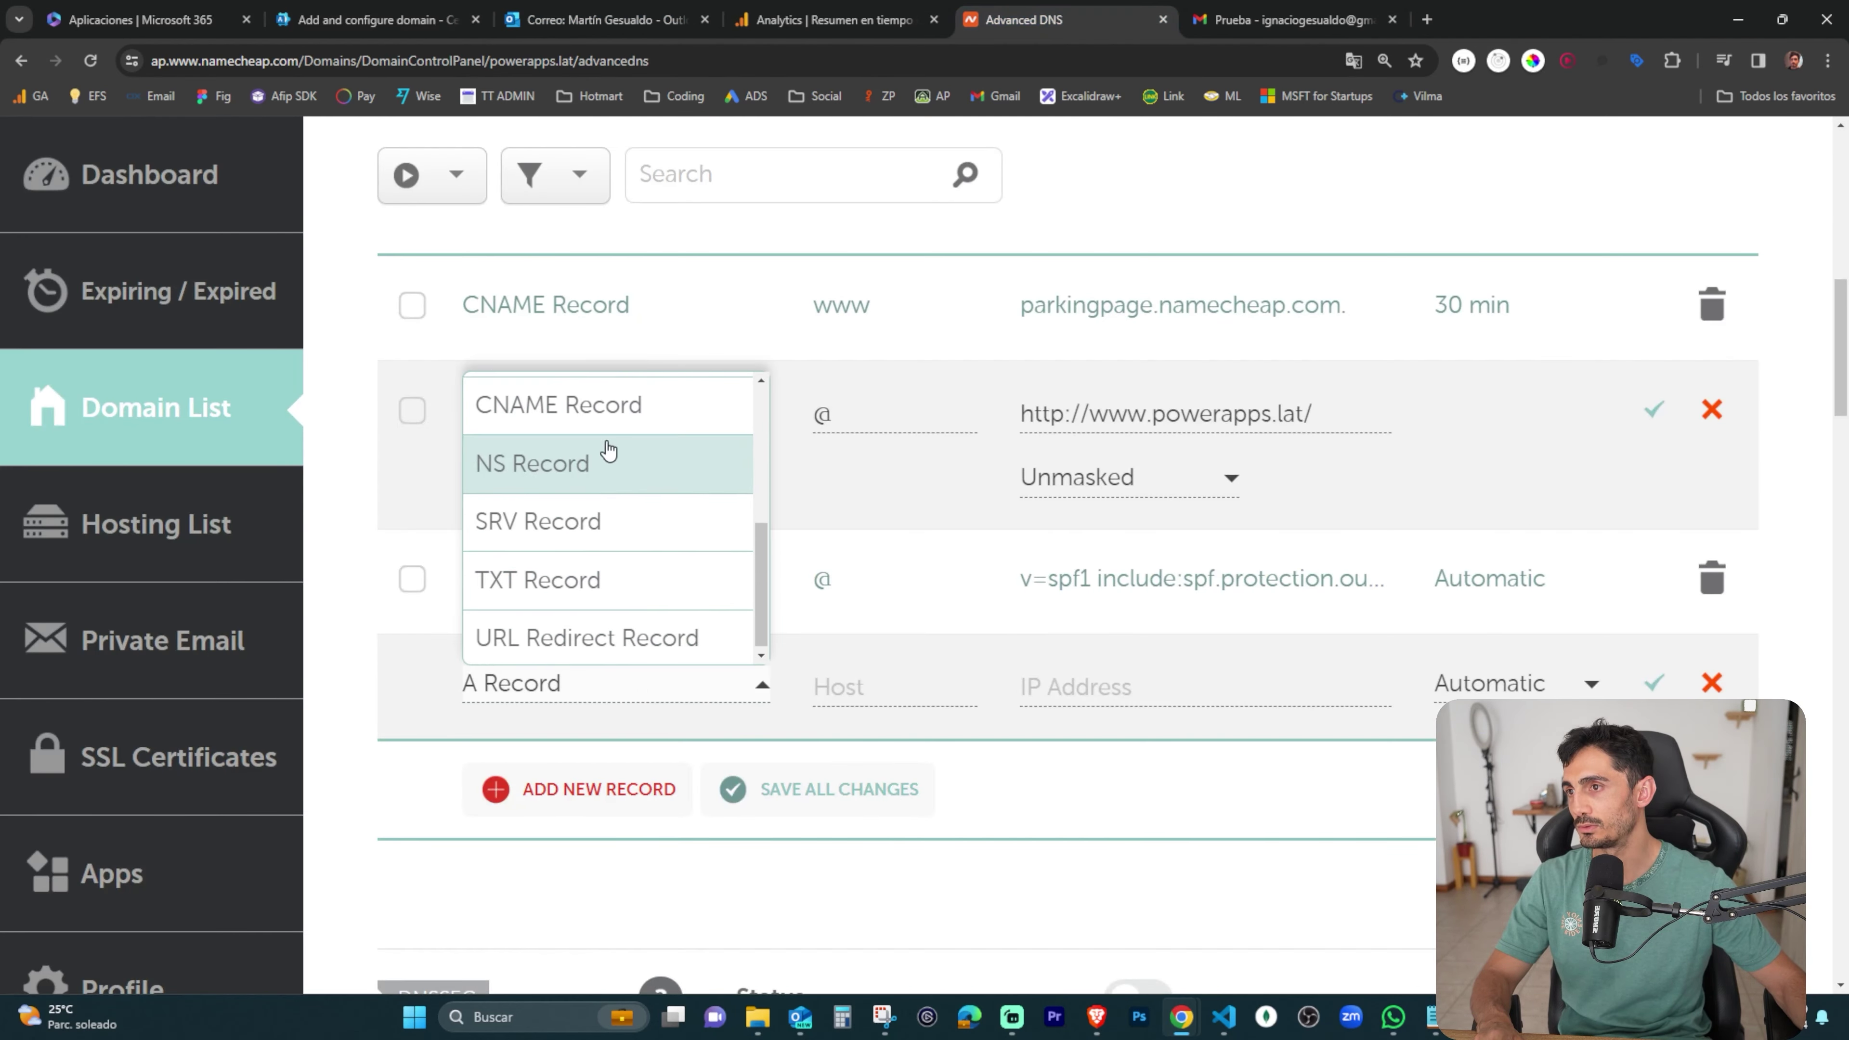
click(604, 406)
click(888, 685)
text(a)
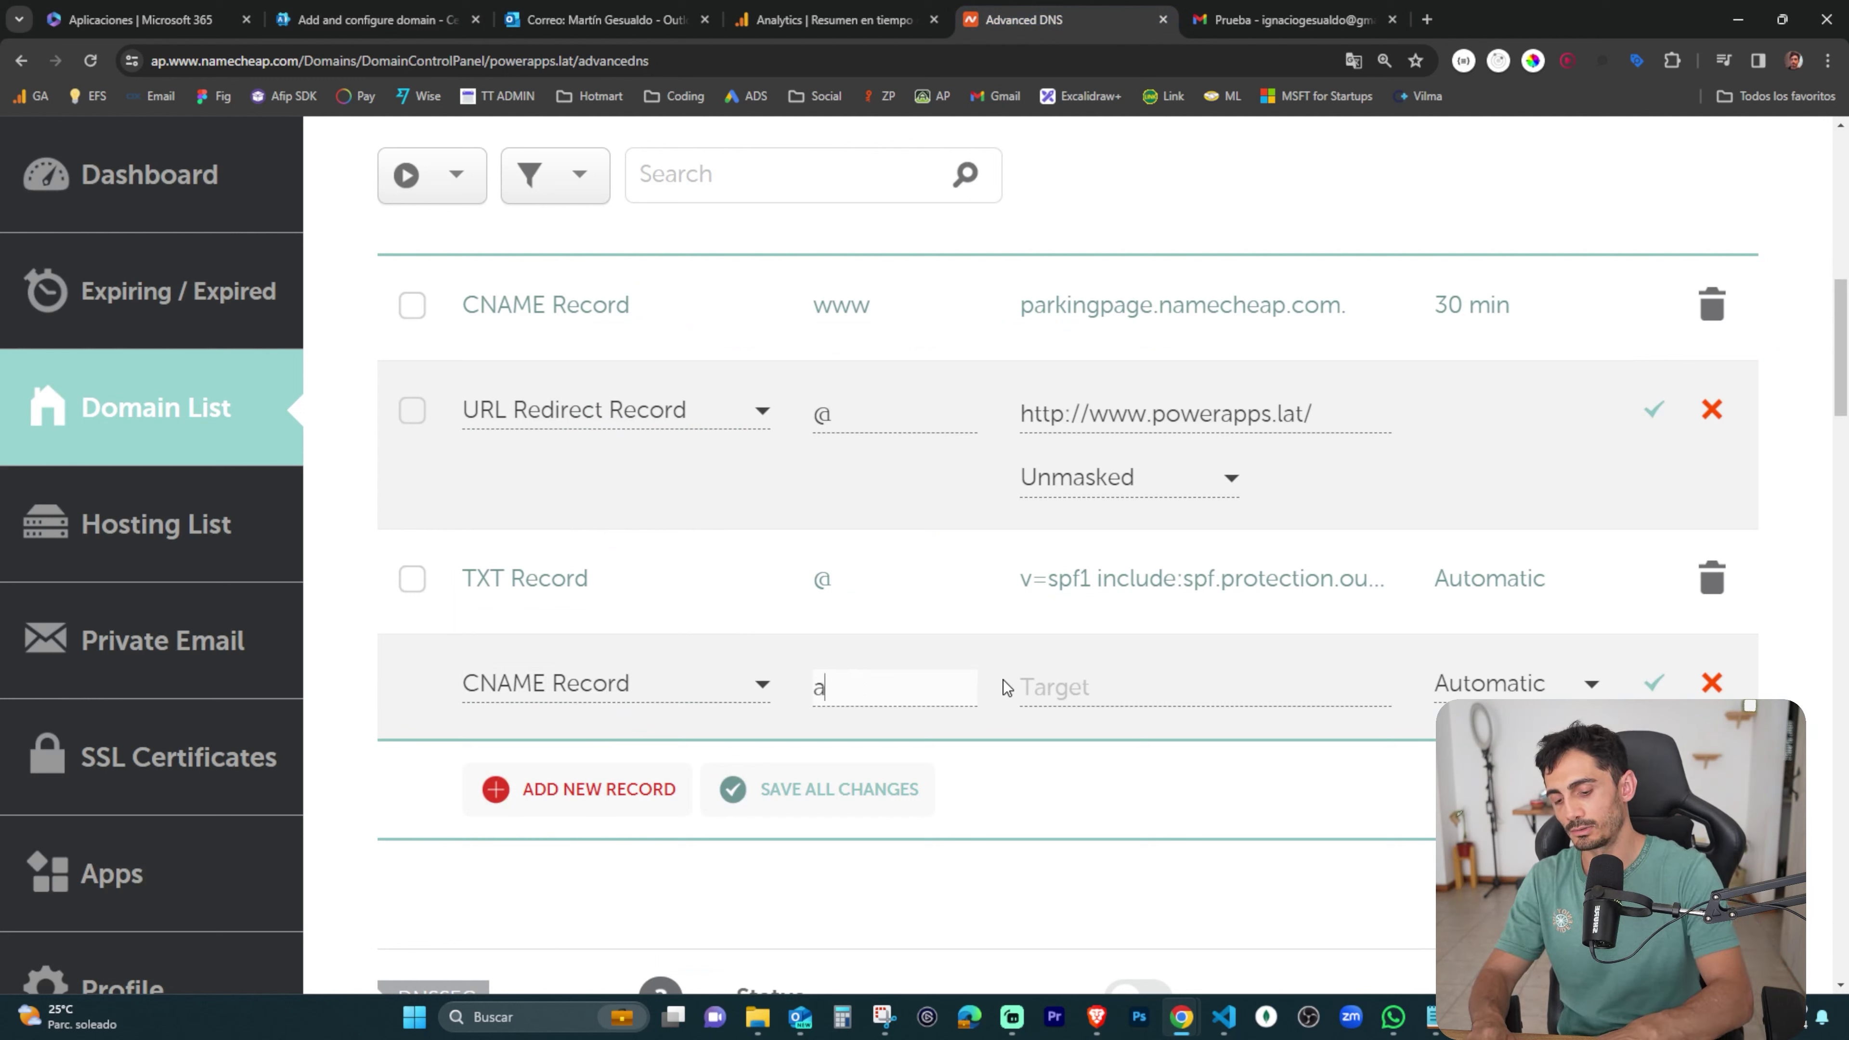
text(utodiscover)
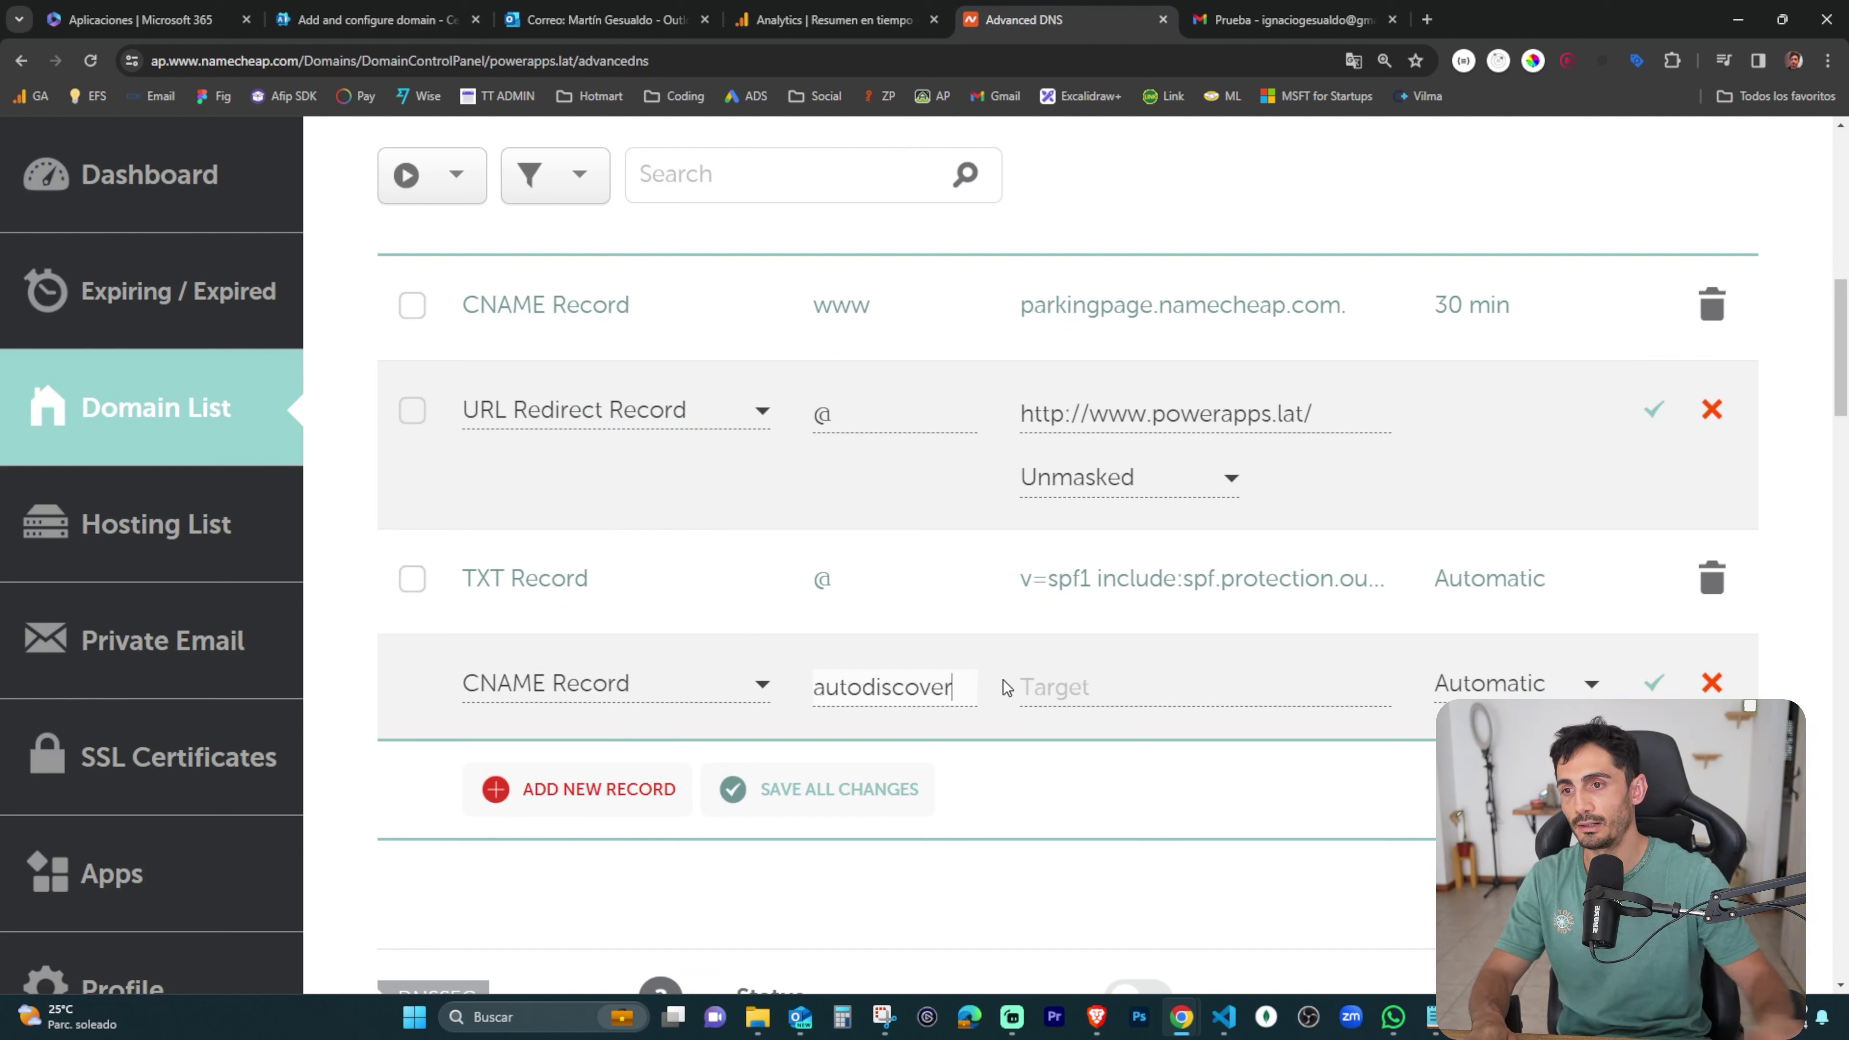
key(Tab)
key(ctrl+v)
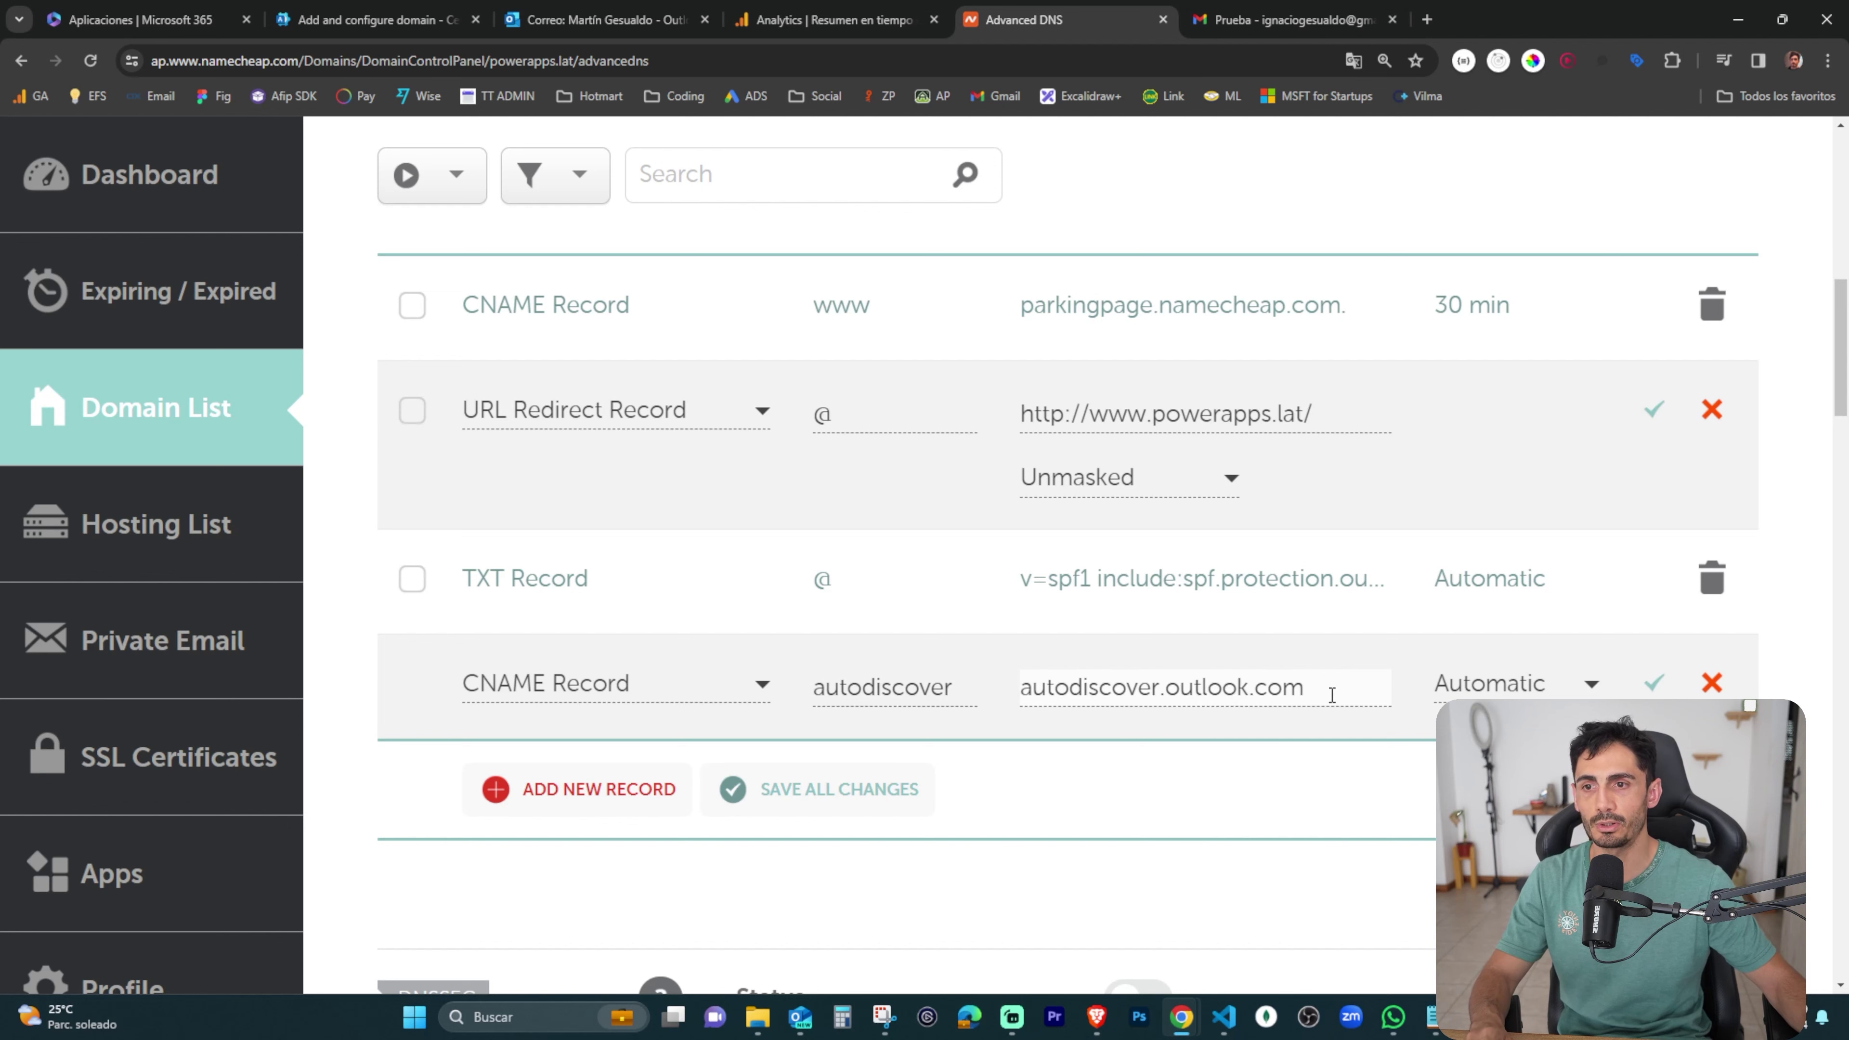
click(1654, 684)
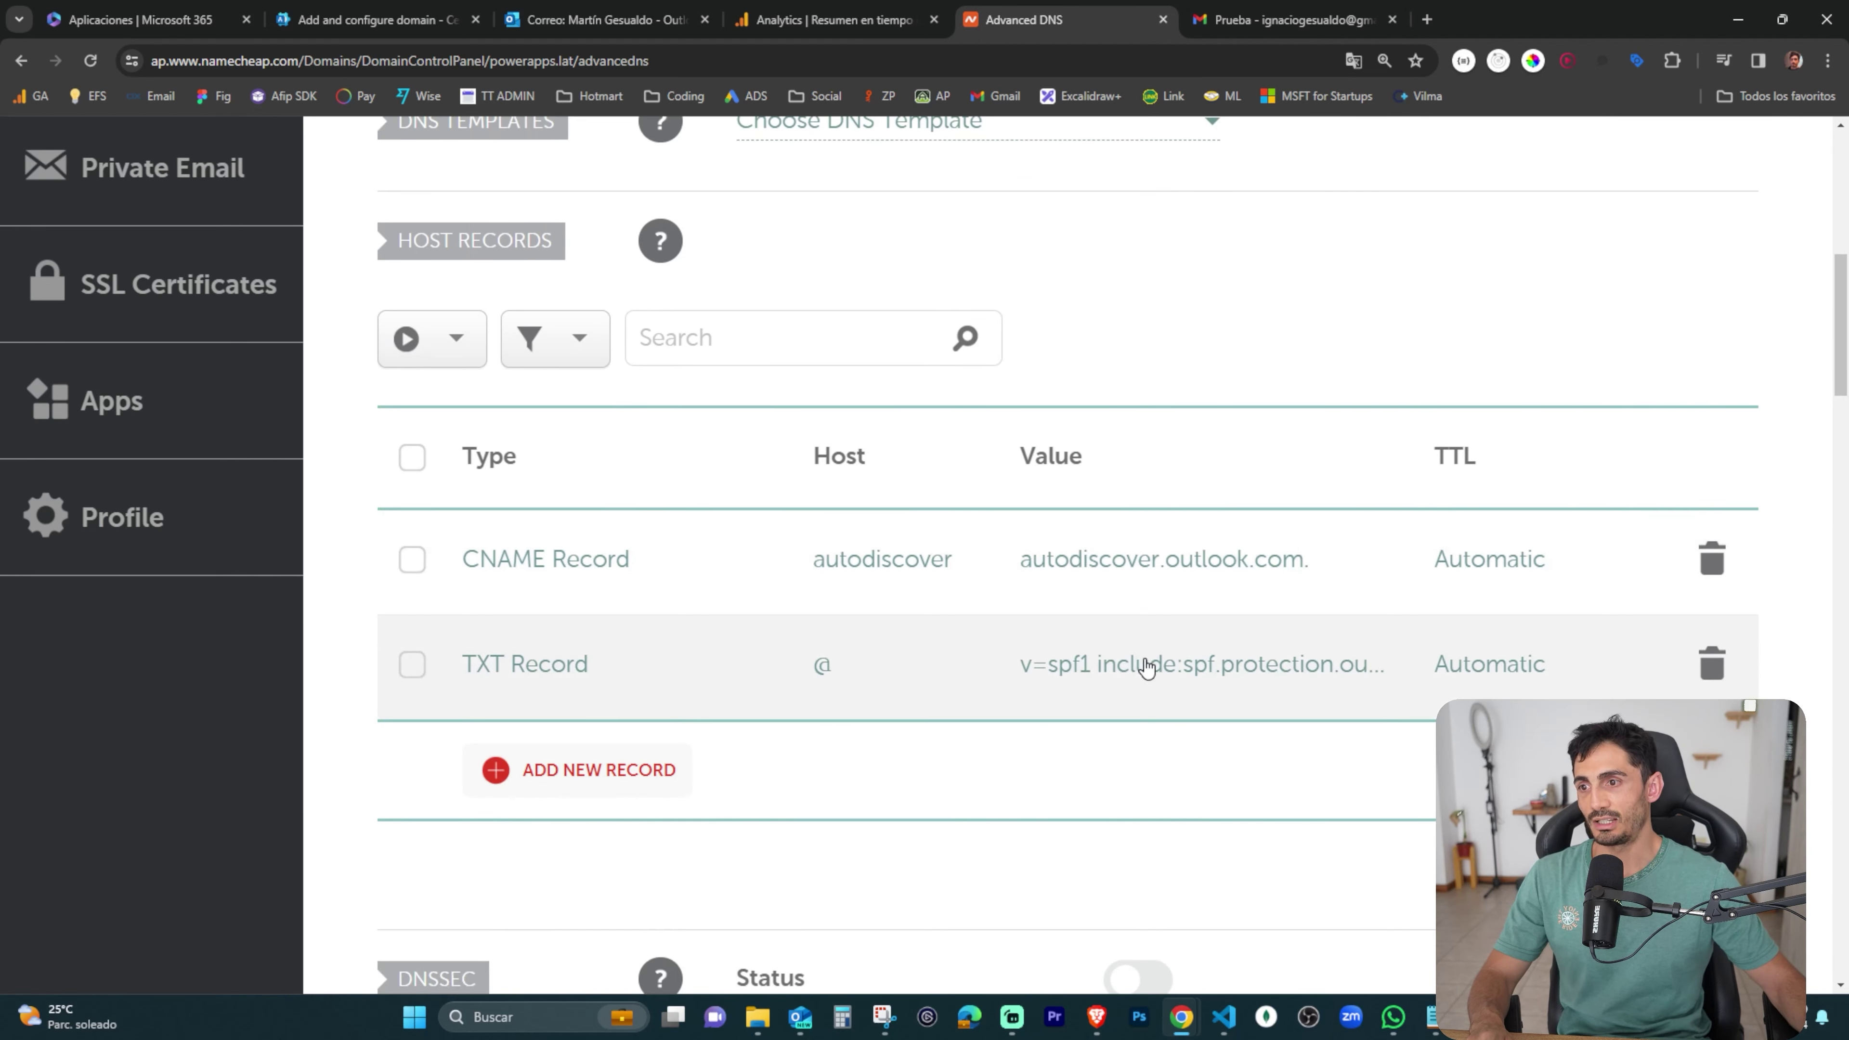
Step: Review the saved host records, checking the TXT record's @ host, then return to Microsoft 365
scroll(794, 576, up, 2)
scroll(794, 575, up, 4)
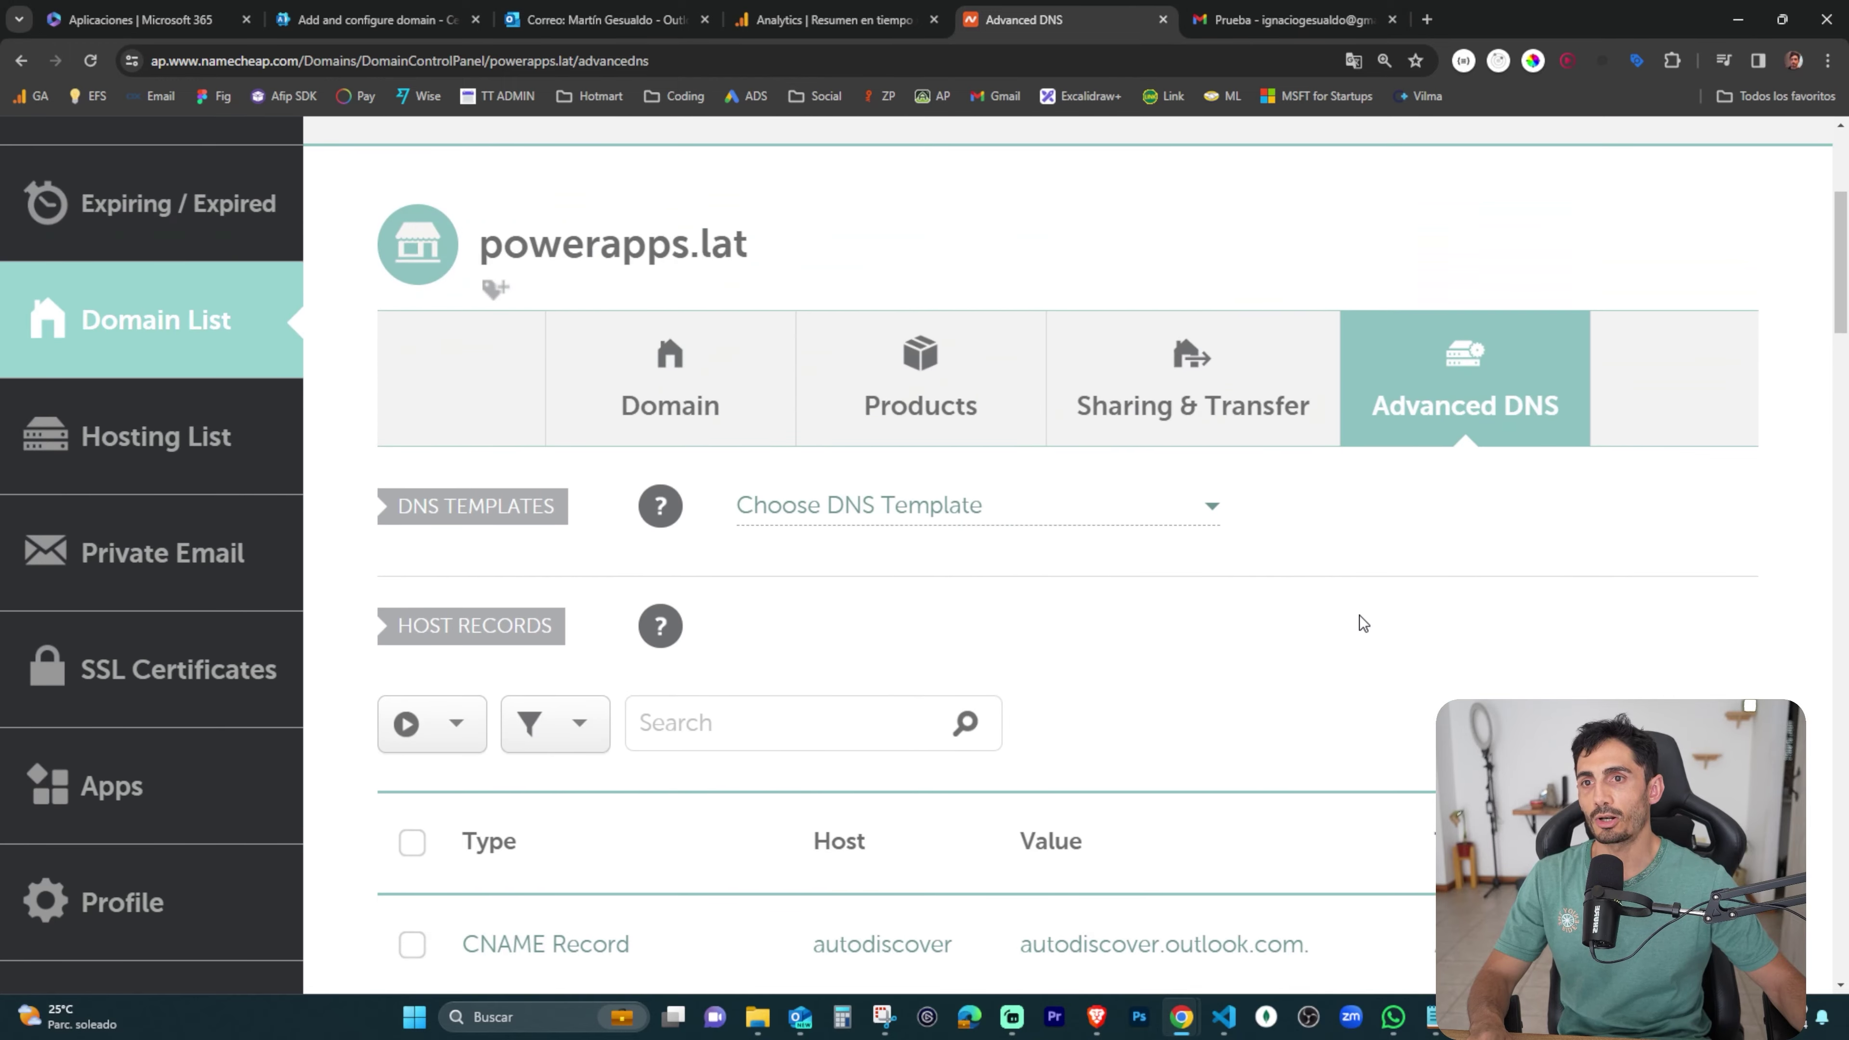
scroll(1359, 615, up, 1)
scroll(1359, 616, down, 3)
scroll(1360, 615, down, 2)
scroll(1358, 623, up, 2)
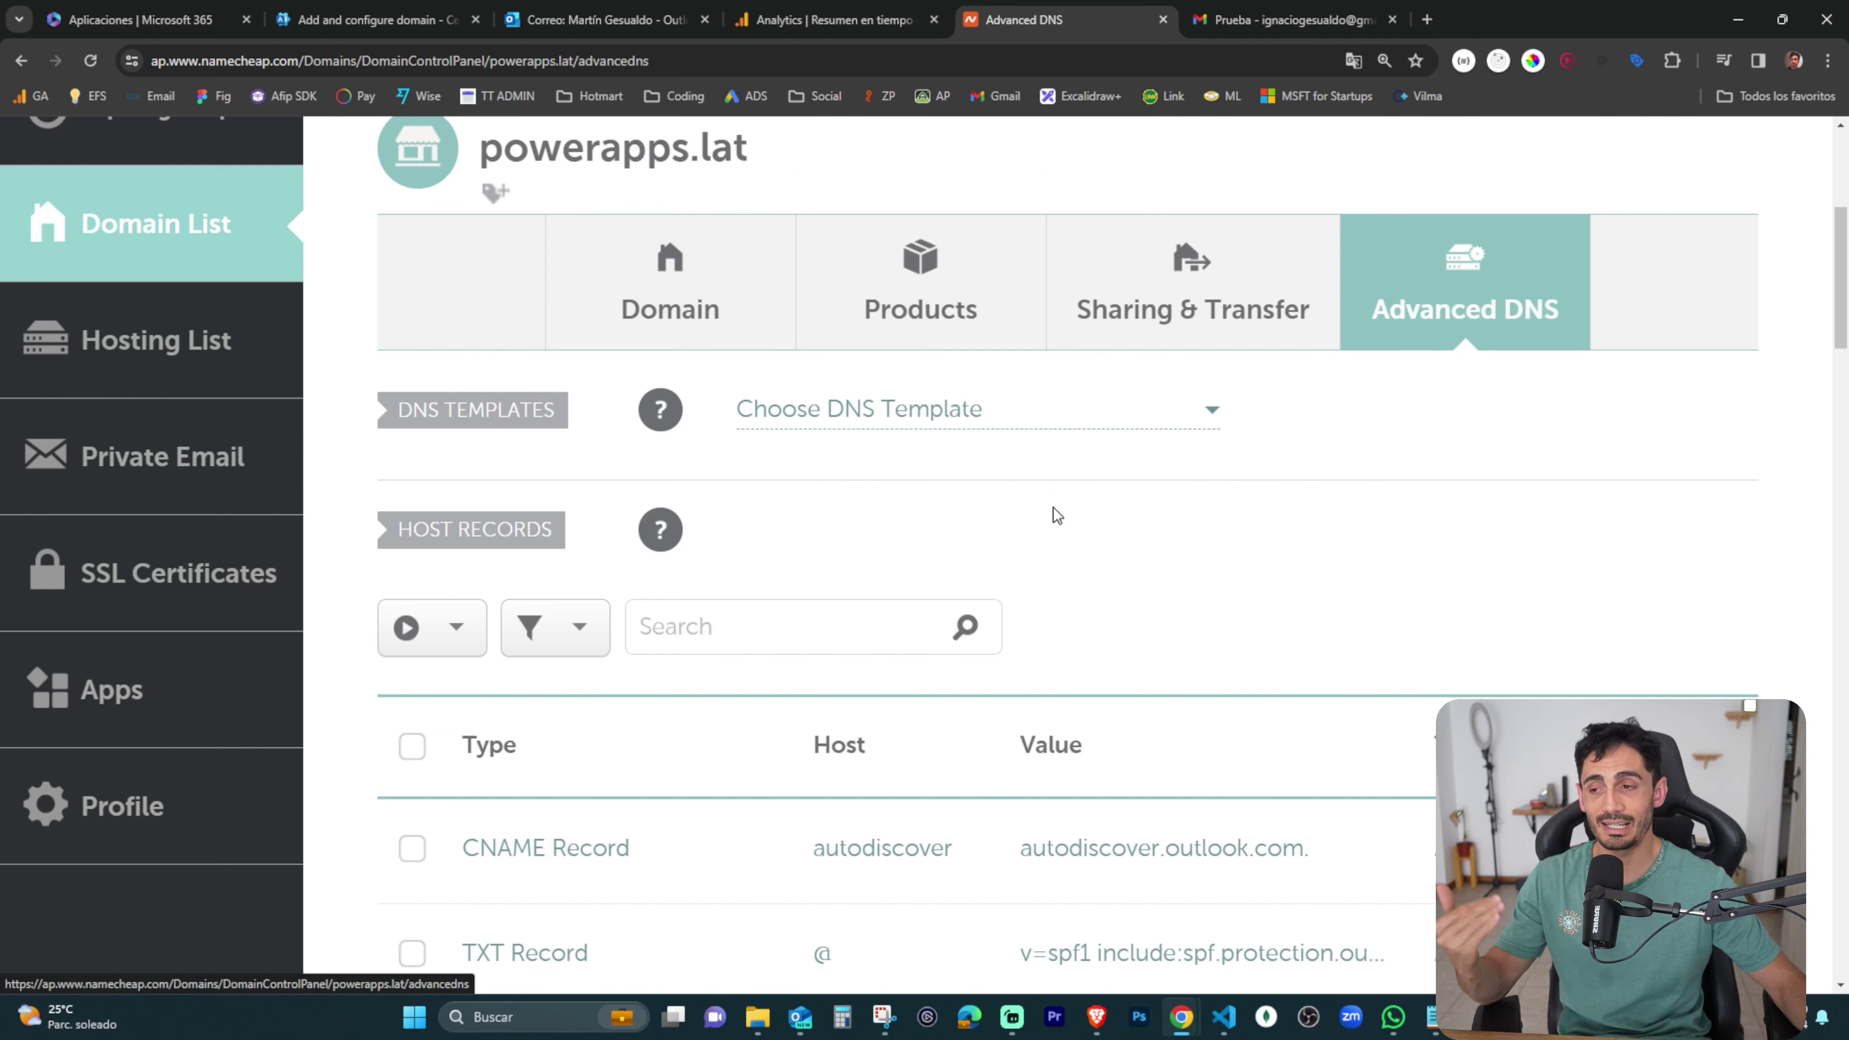
scroll(1034, 524, down, 2)
scroll(1018, 523, up, 1)
scroll(1013, 526, up, 2)
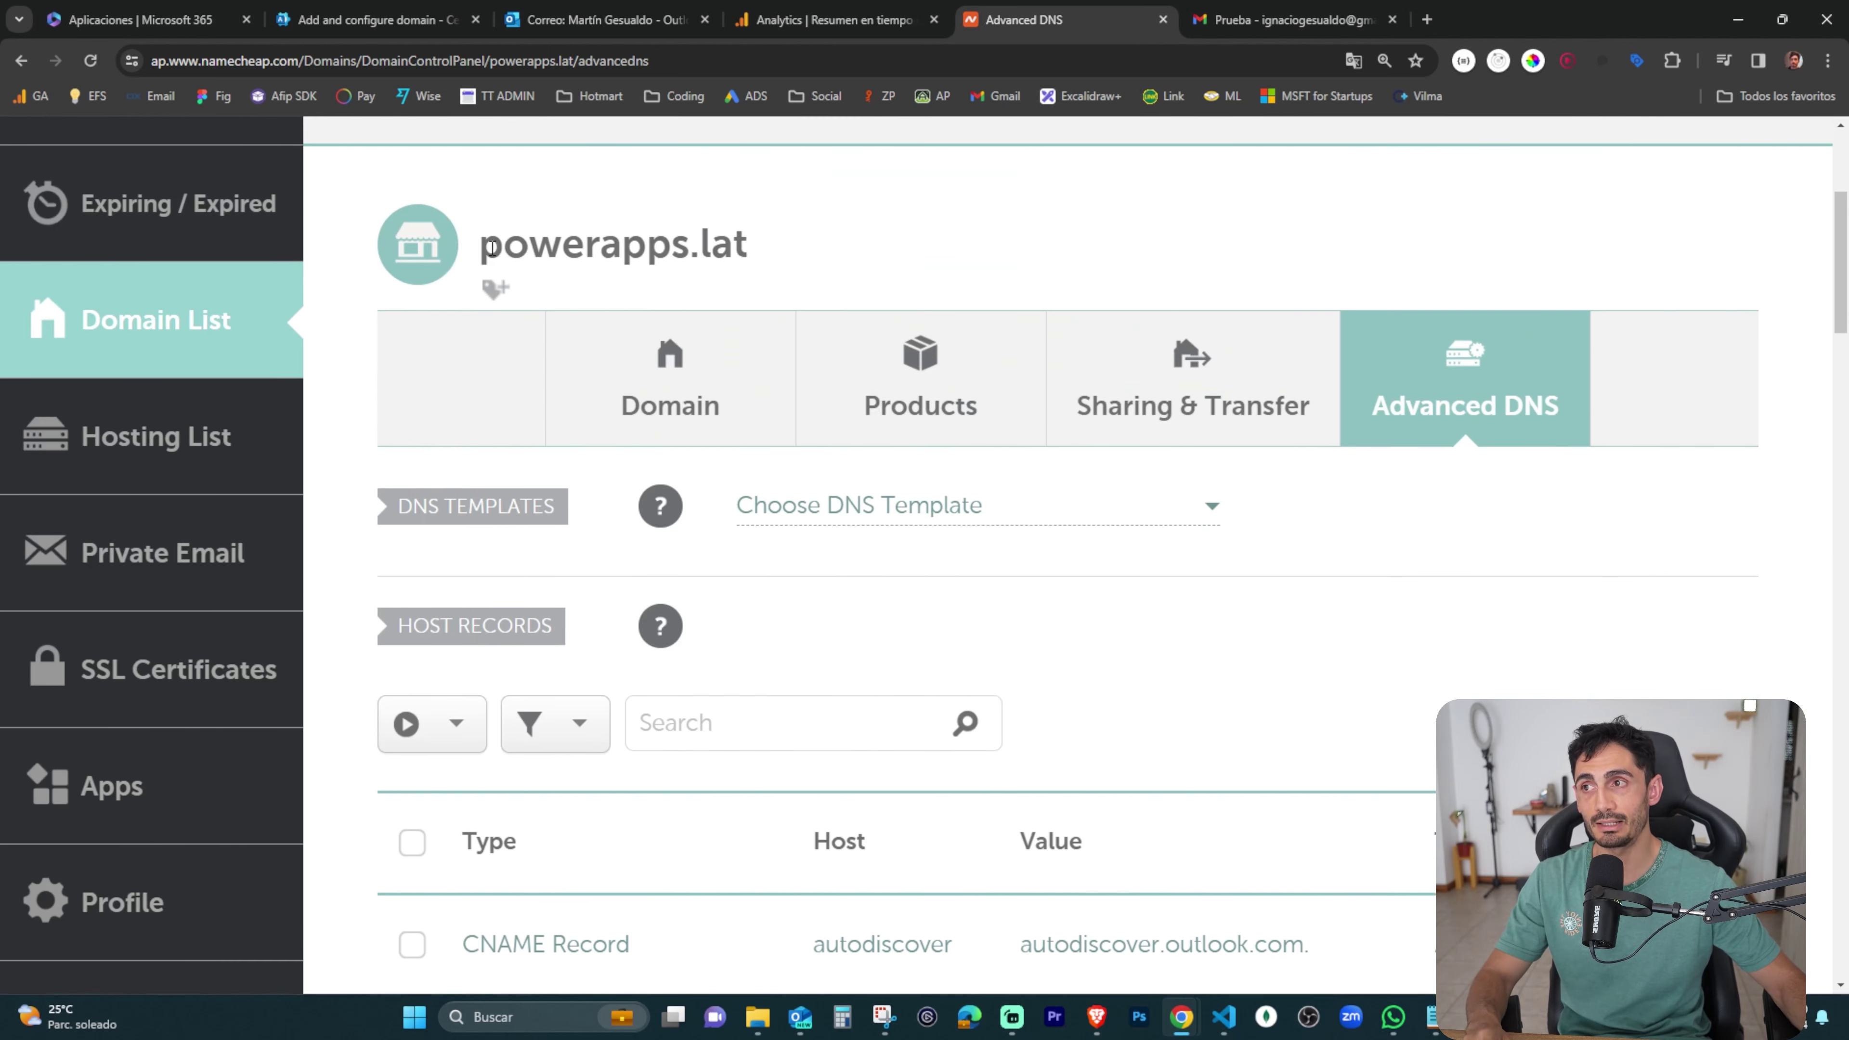
scroll(798, 277, down, 3)
scroll(809, 297, down, 2)
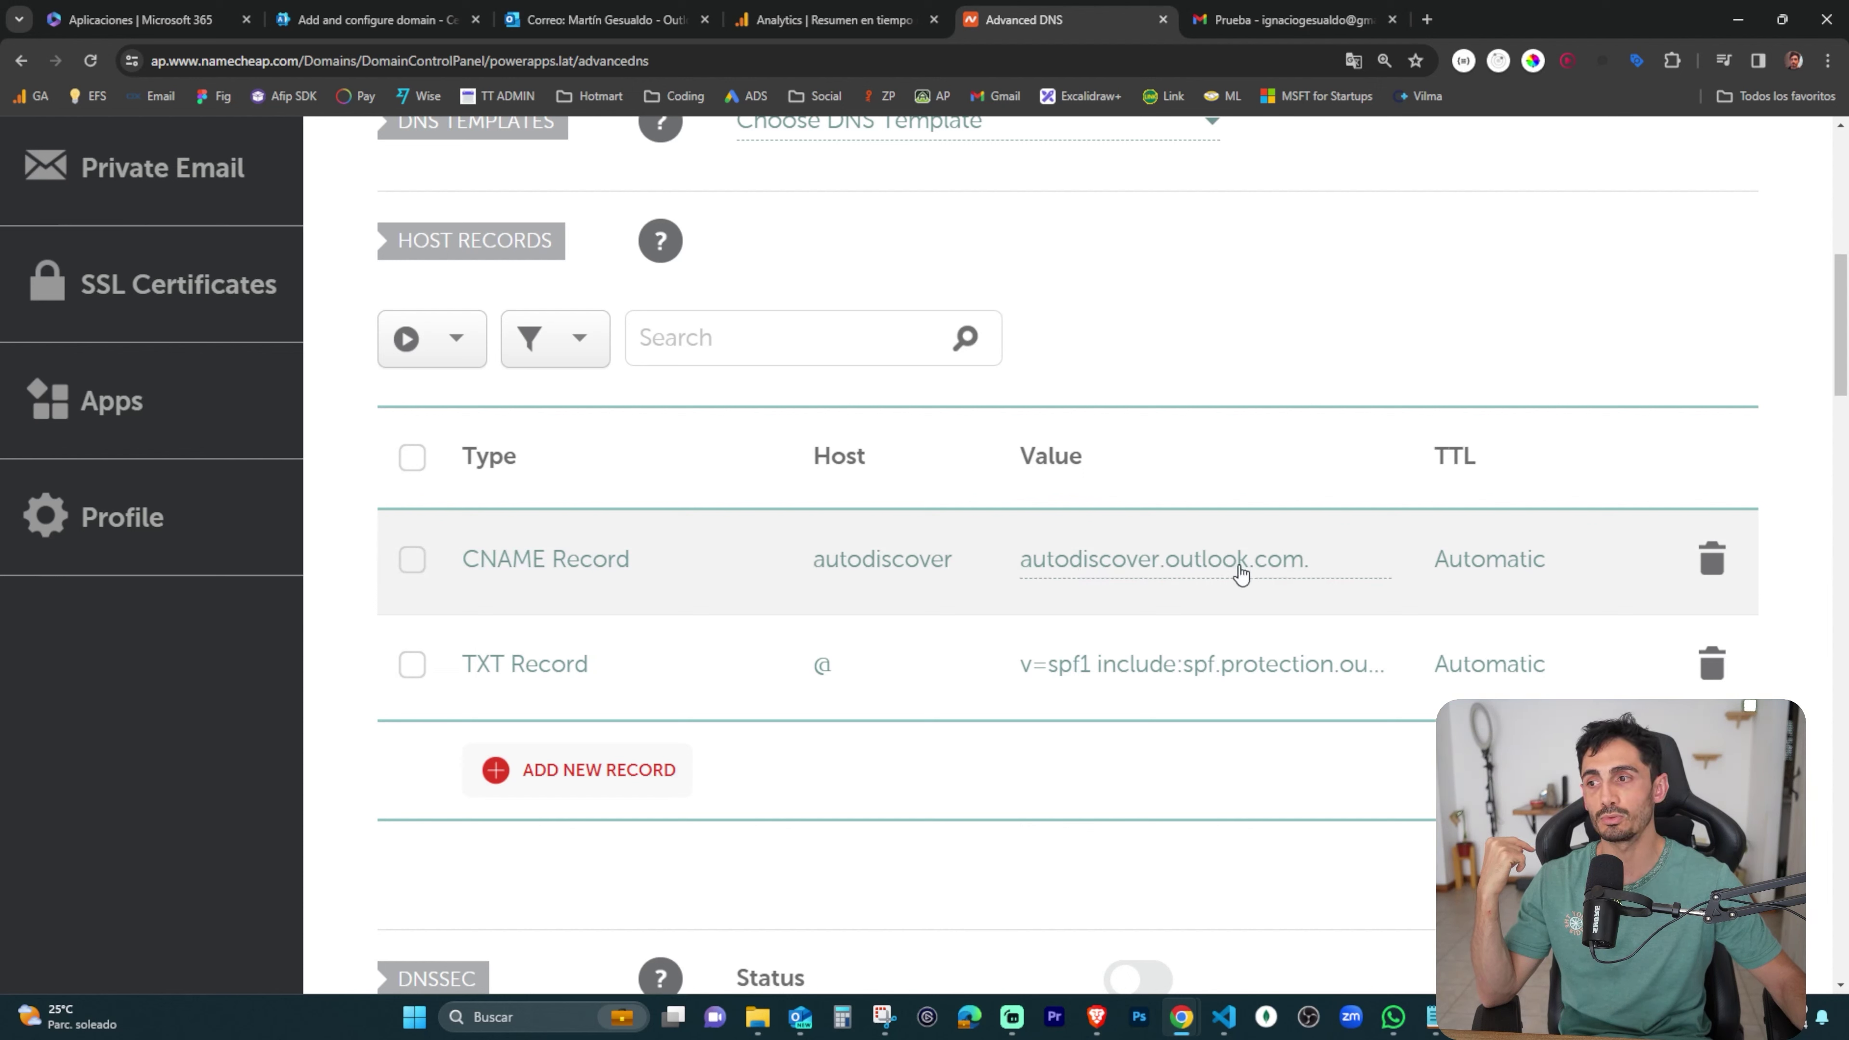
click(1293, 677)
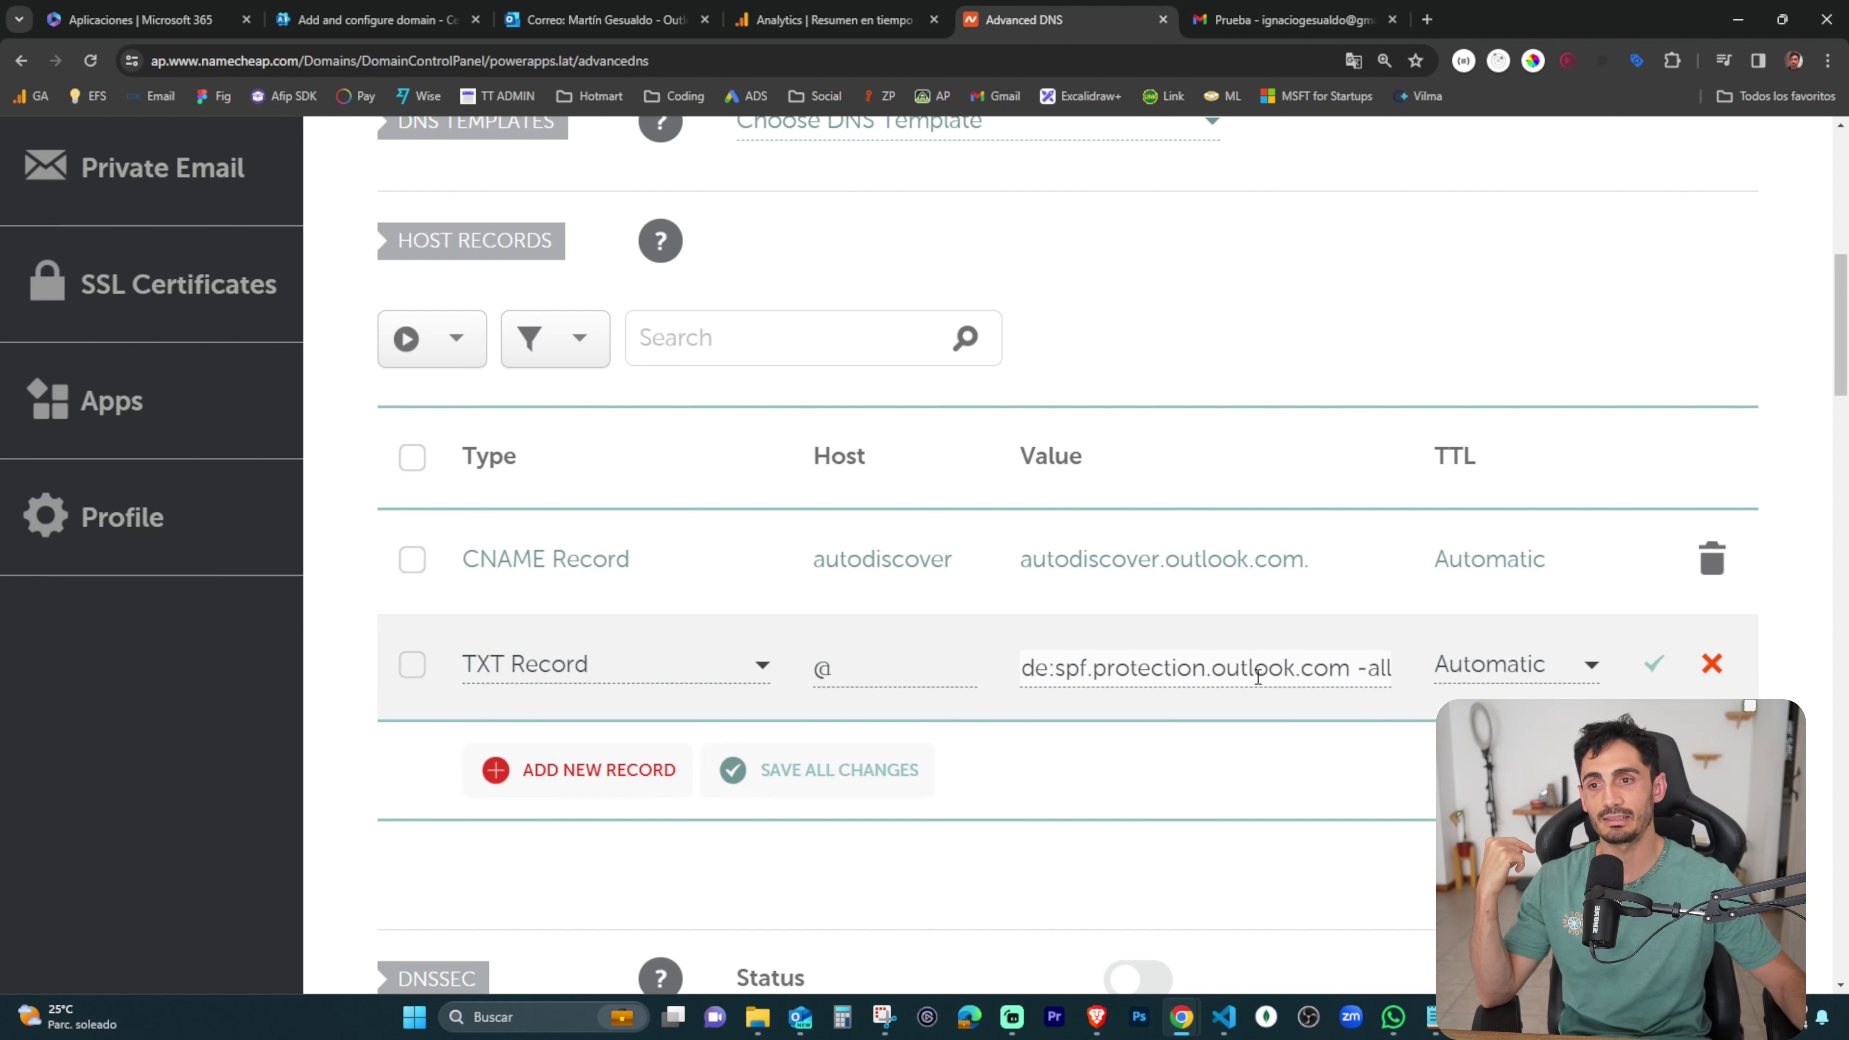
click(834, 677)
double_click(823, 668)
click(371, 20)
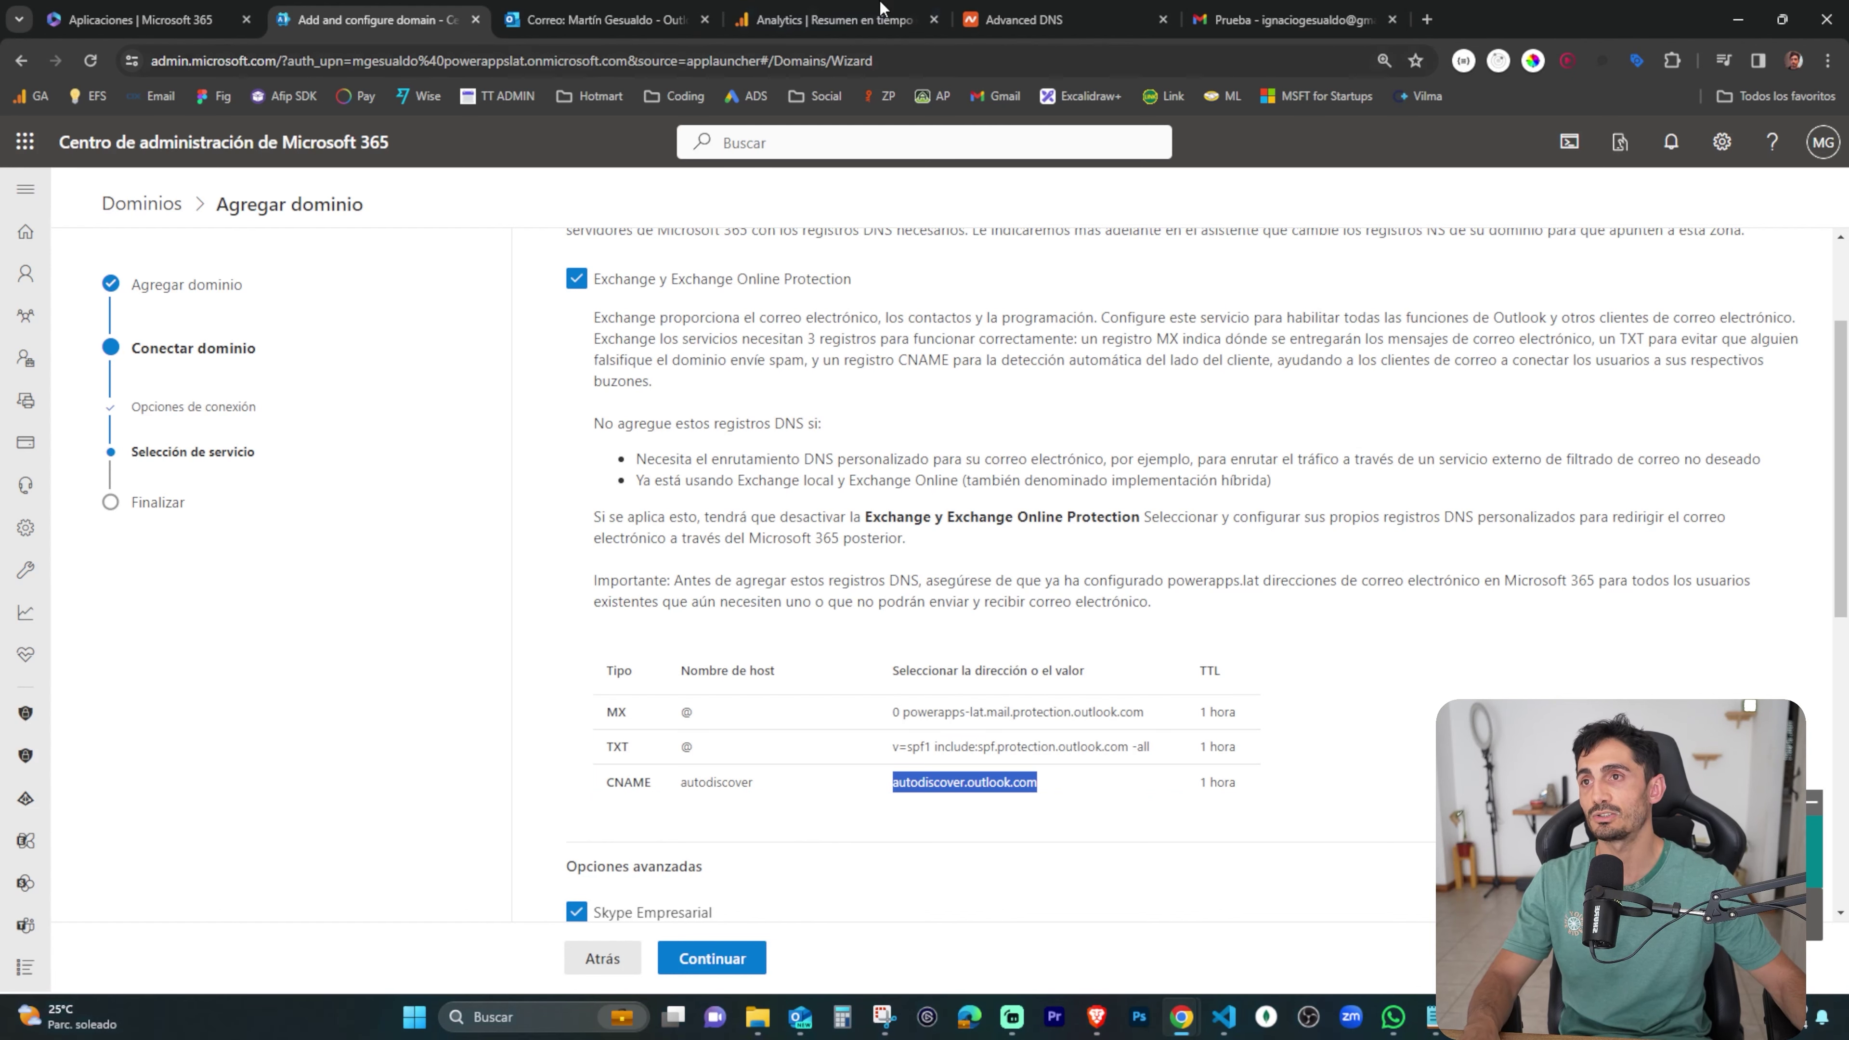
Step: Confirm Namecheap's Mail Settings remain on Custom MX
key(ctrl+5)
scroll(903, 473, down, 6)
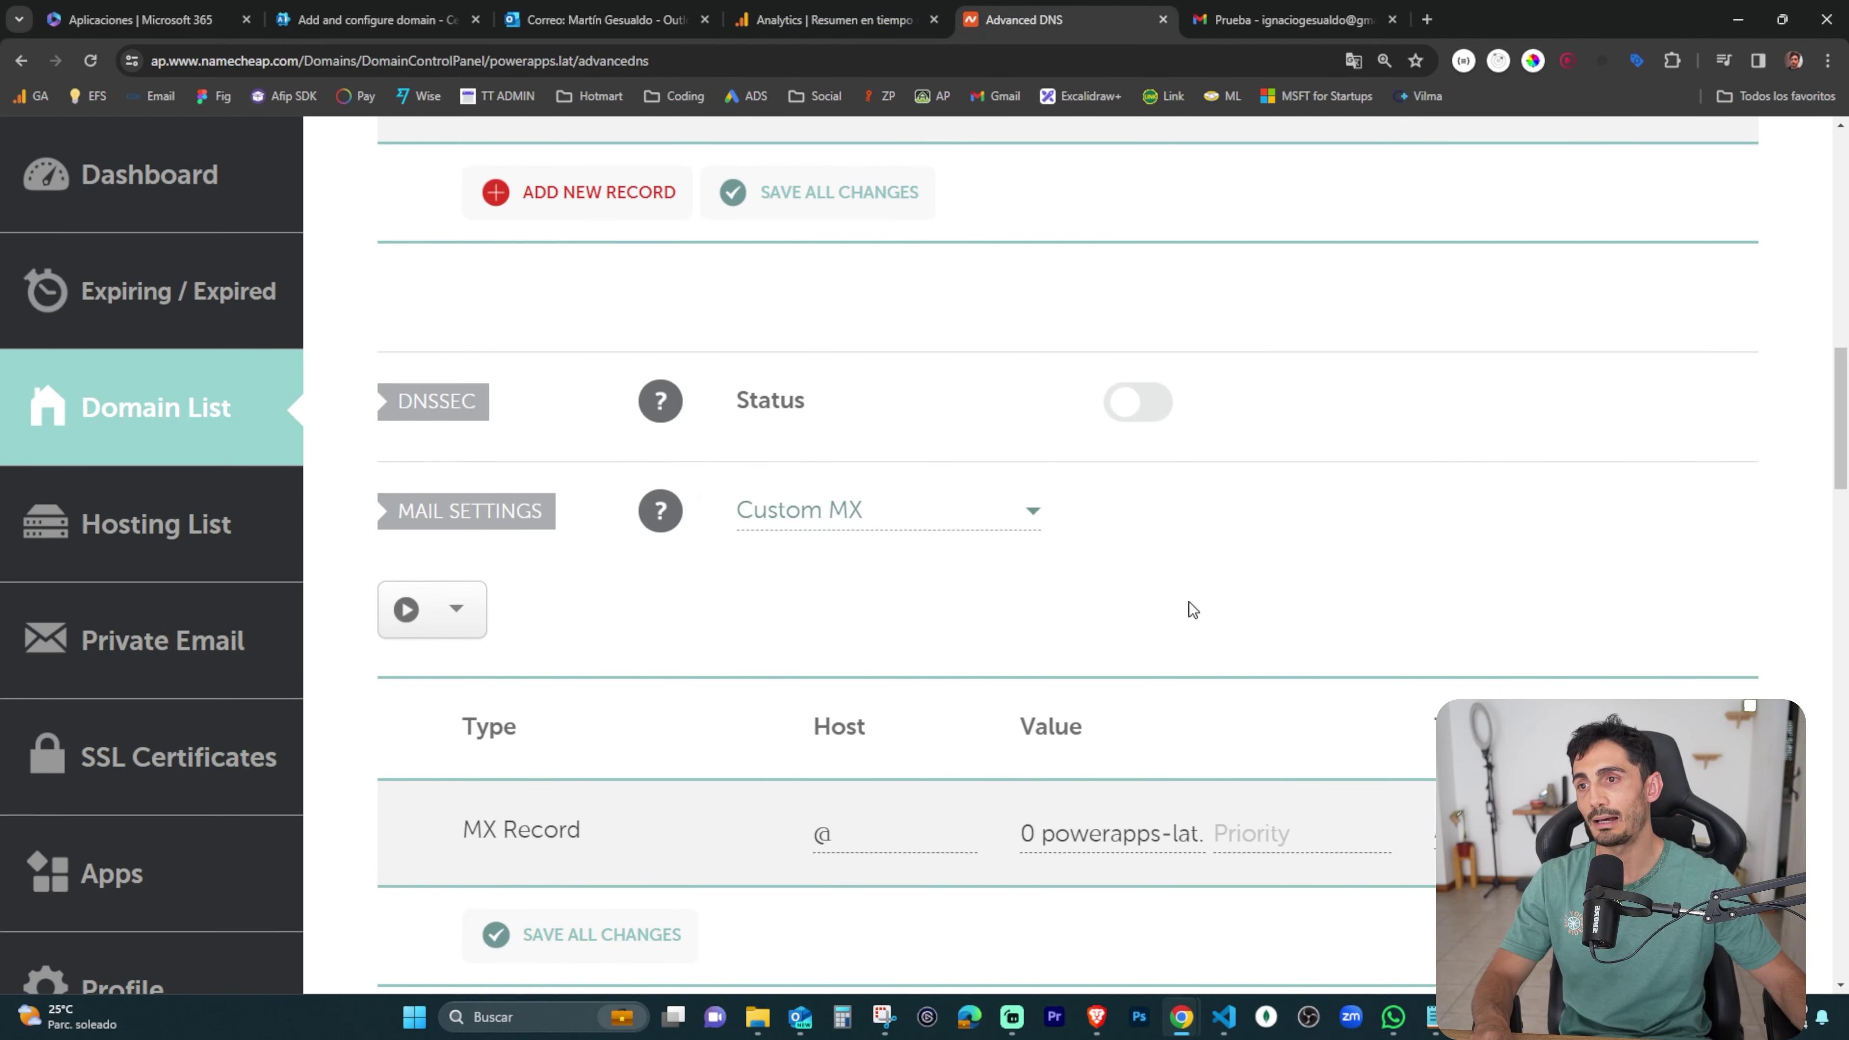
click(1008, 526)
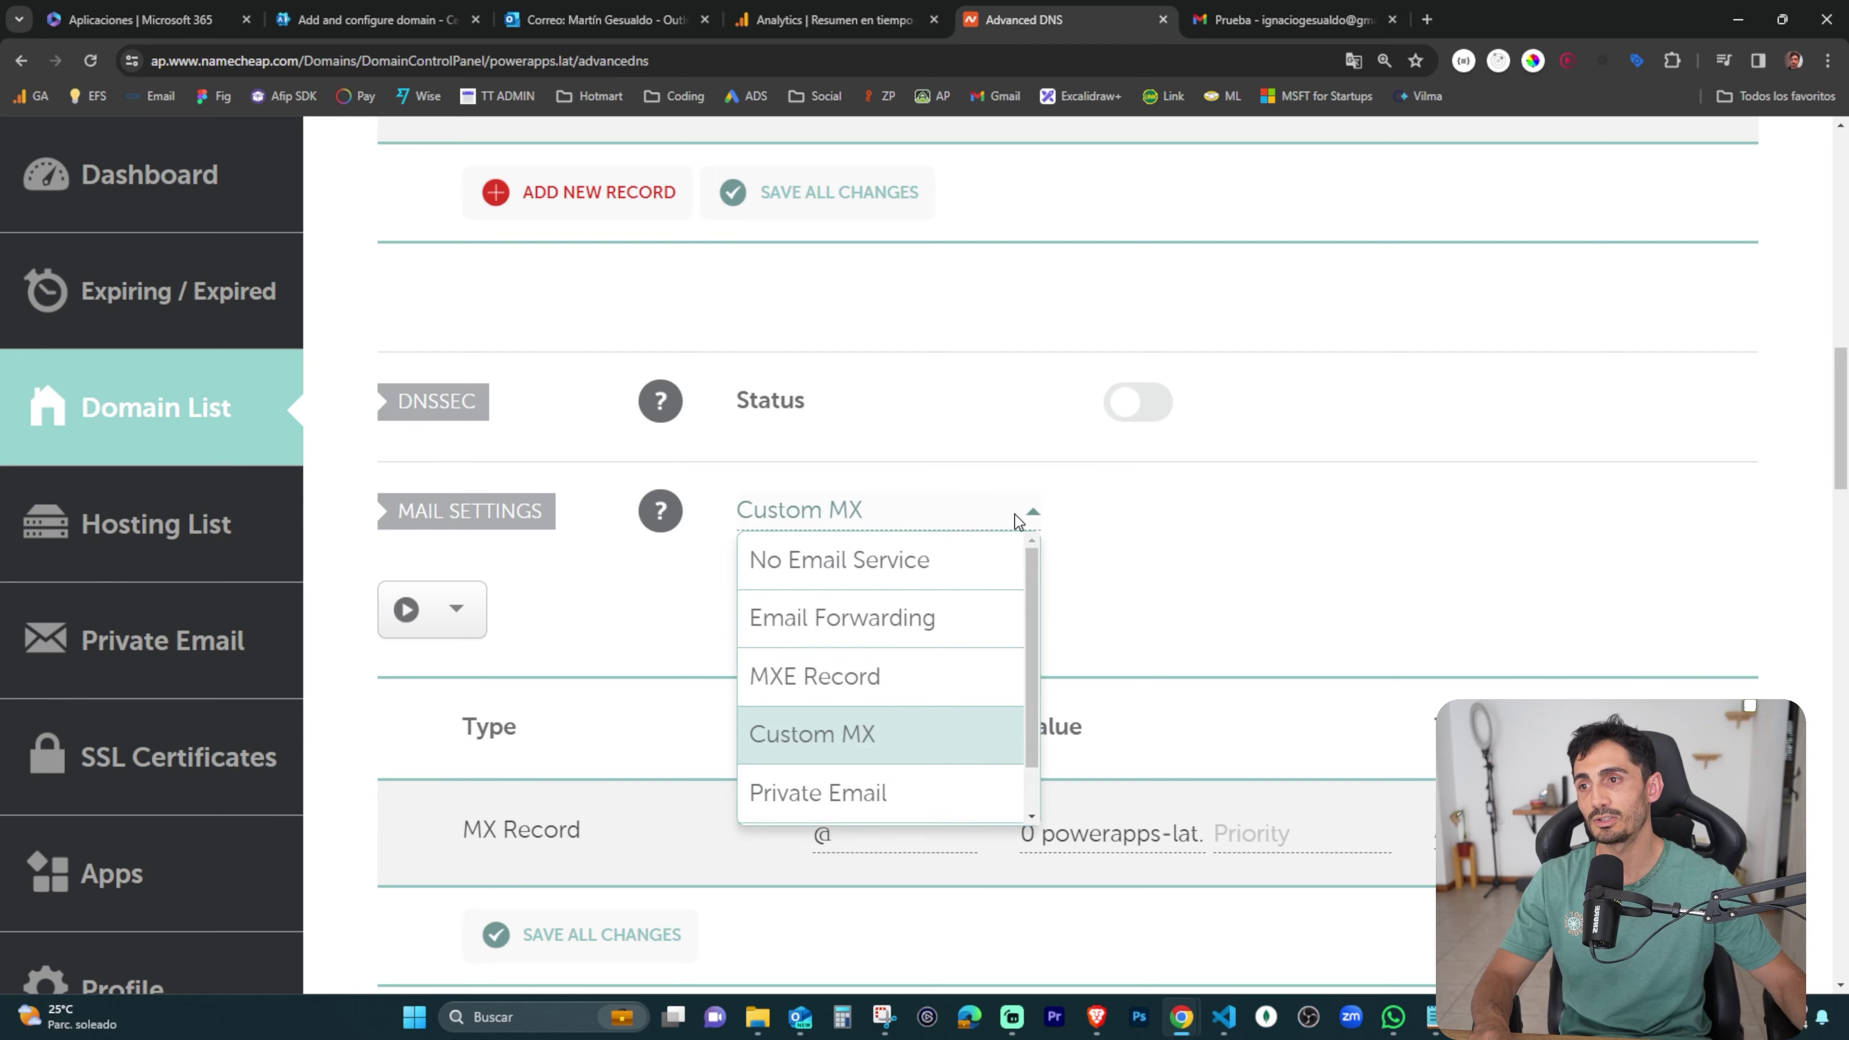
click(963, 720)
Step: Untick Skype Empresarial and Intune in the wizard and continue
click(371, 19)
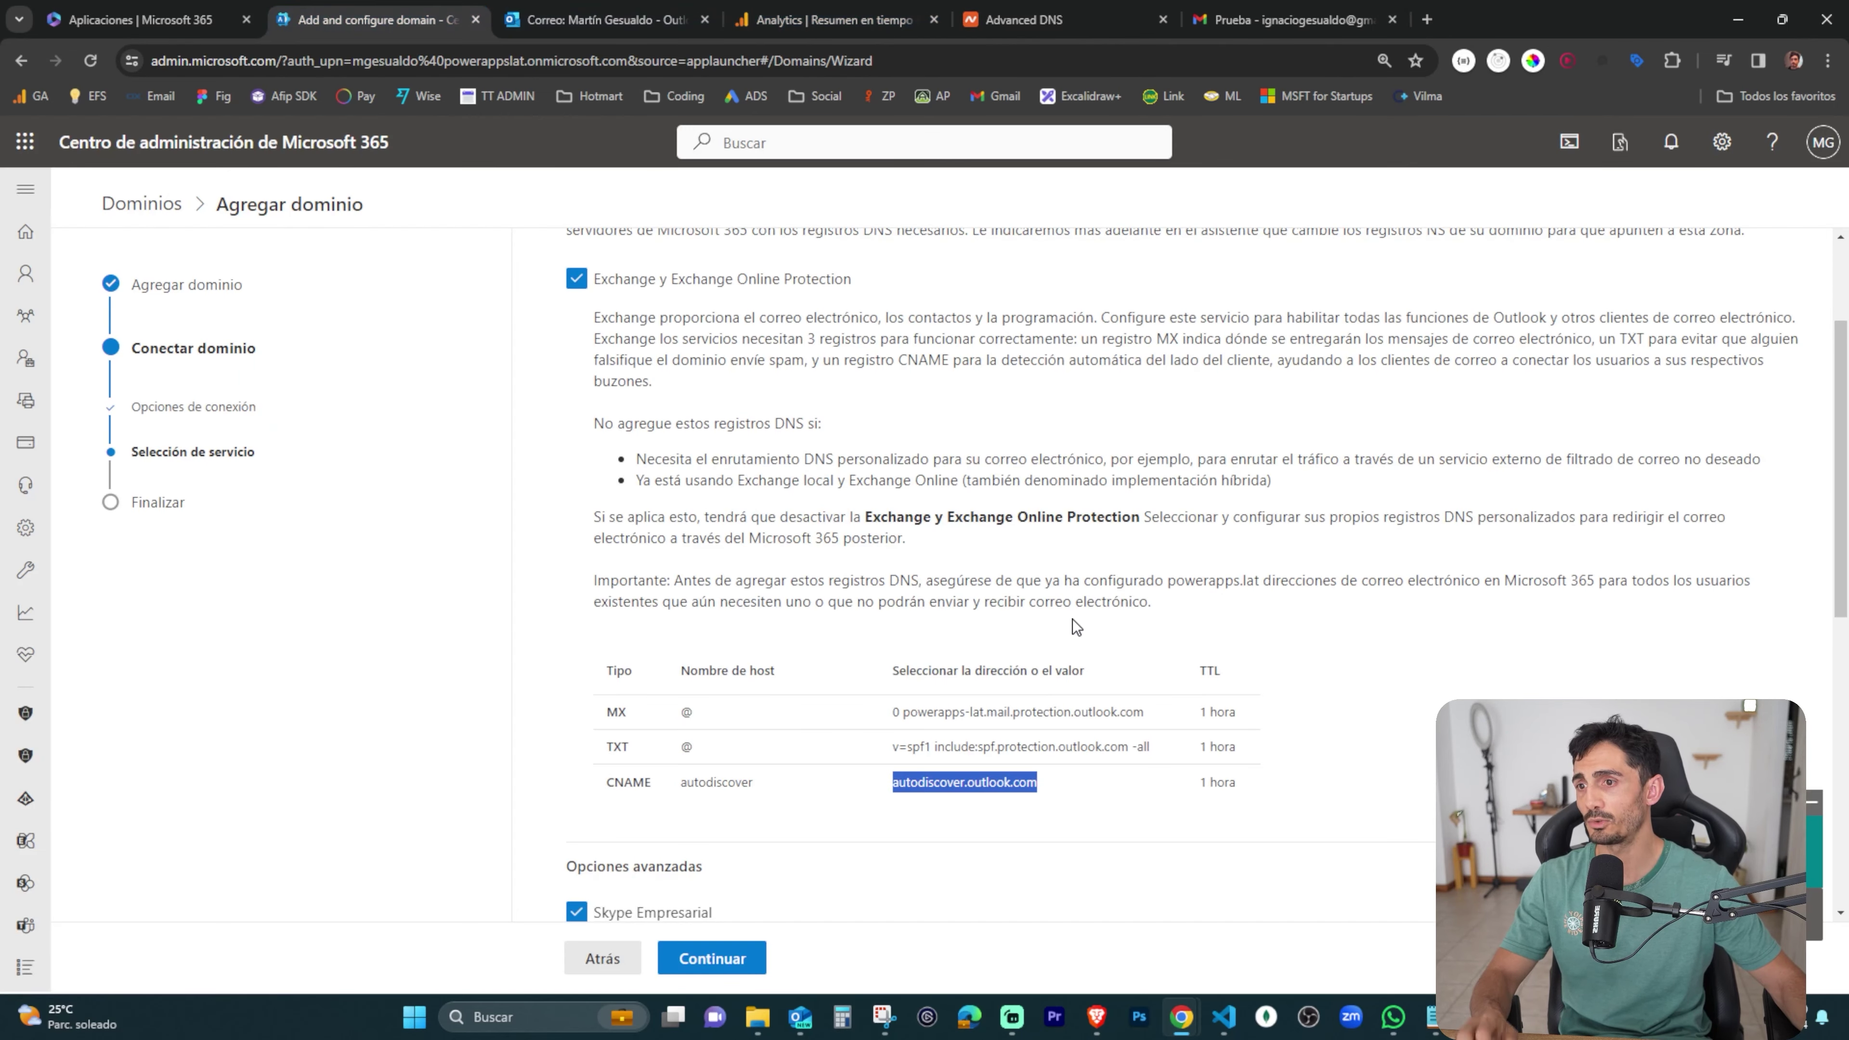
scroll(1072, 618, down, 2)
scroll(1052, 667, down, 3)
click(576, 527)
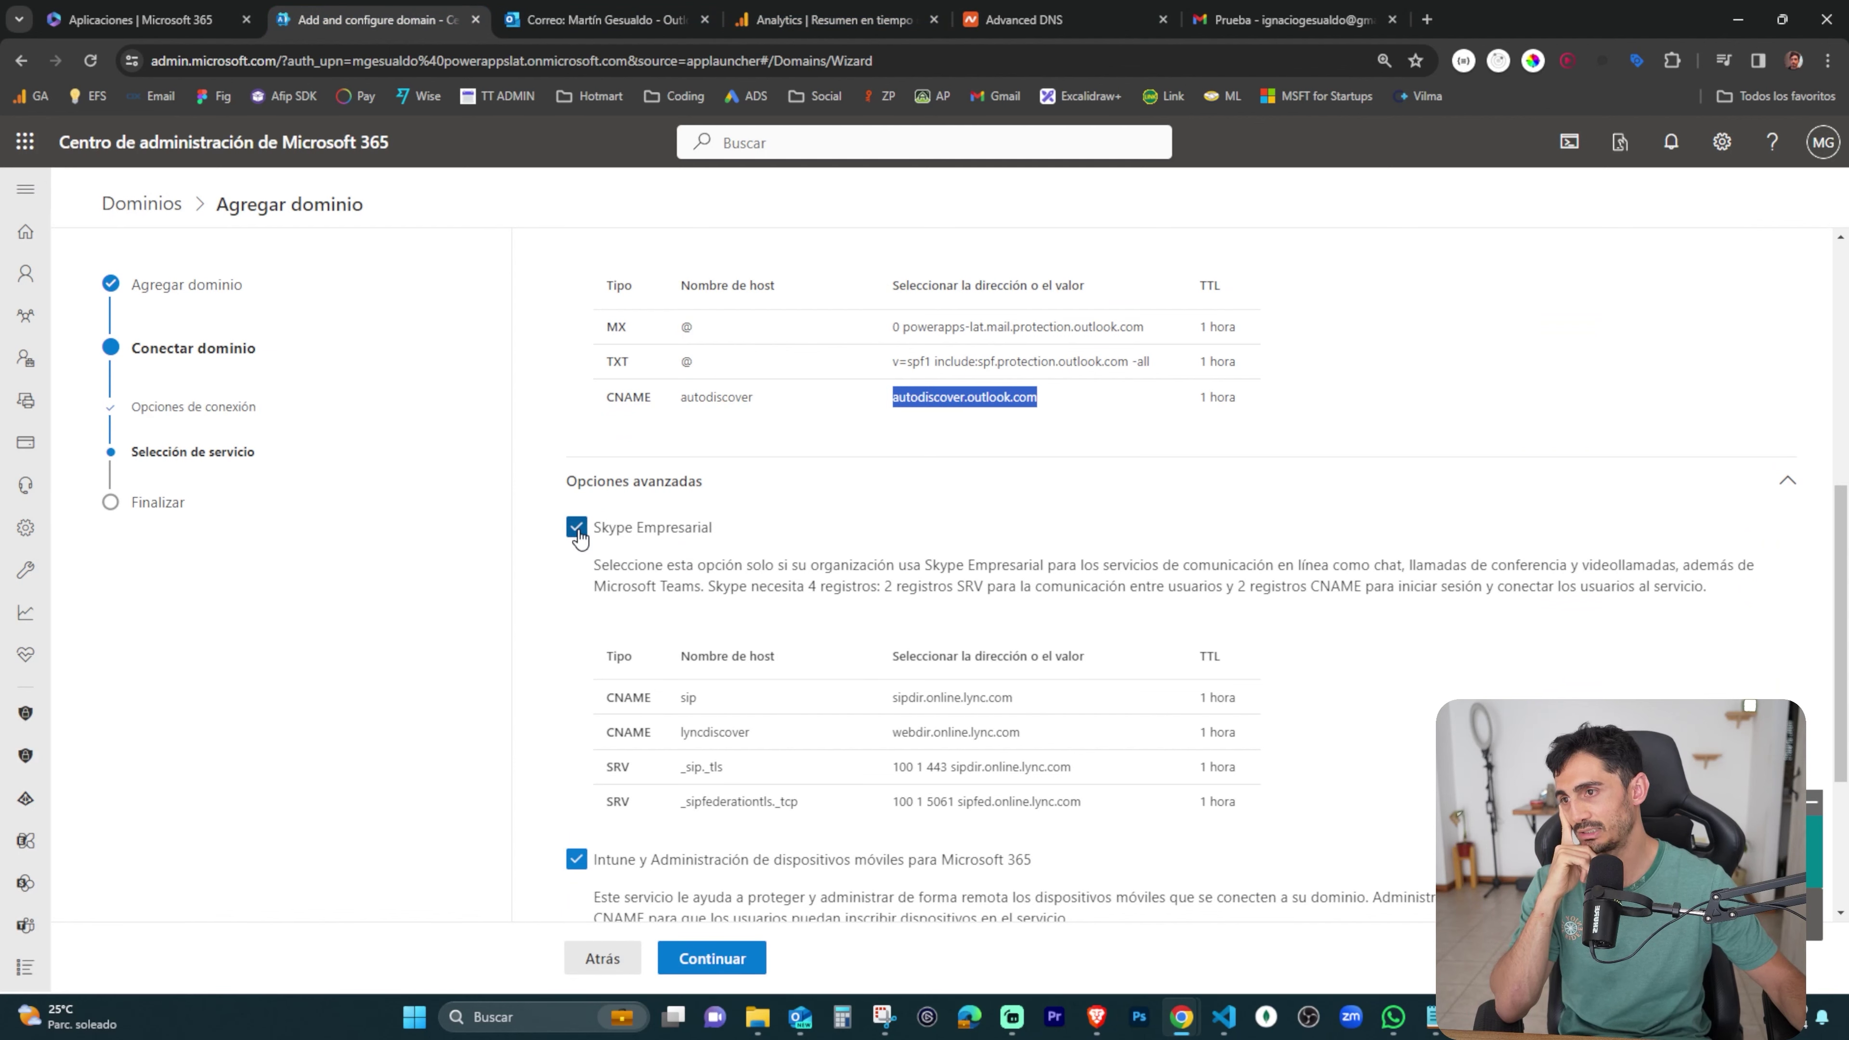
click(576, 573)
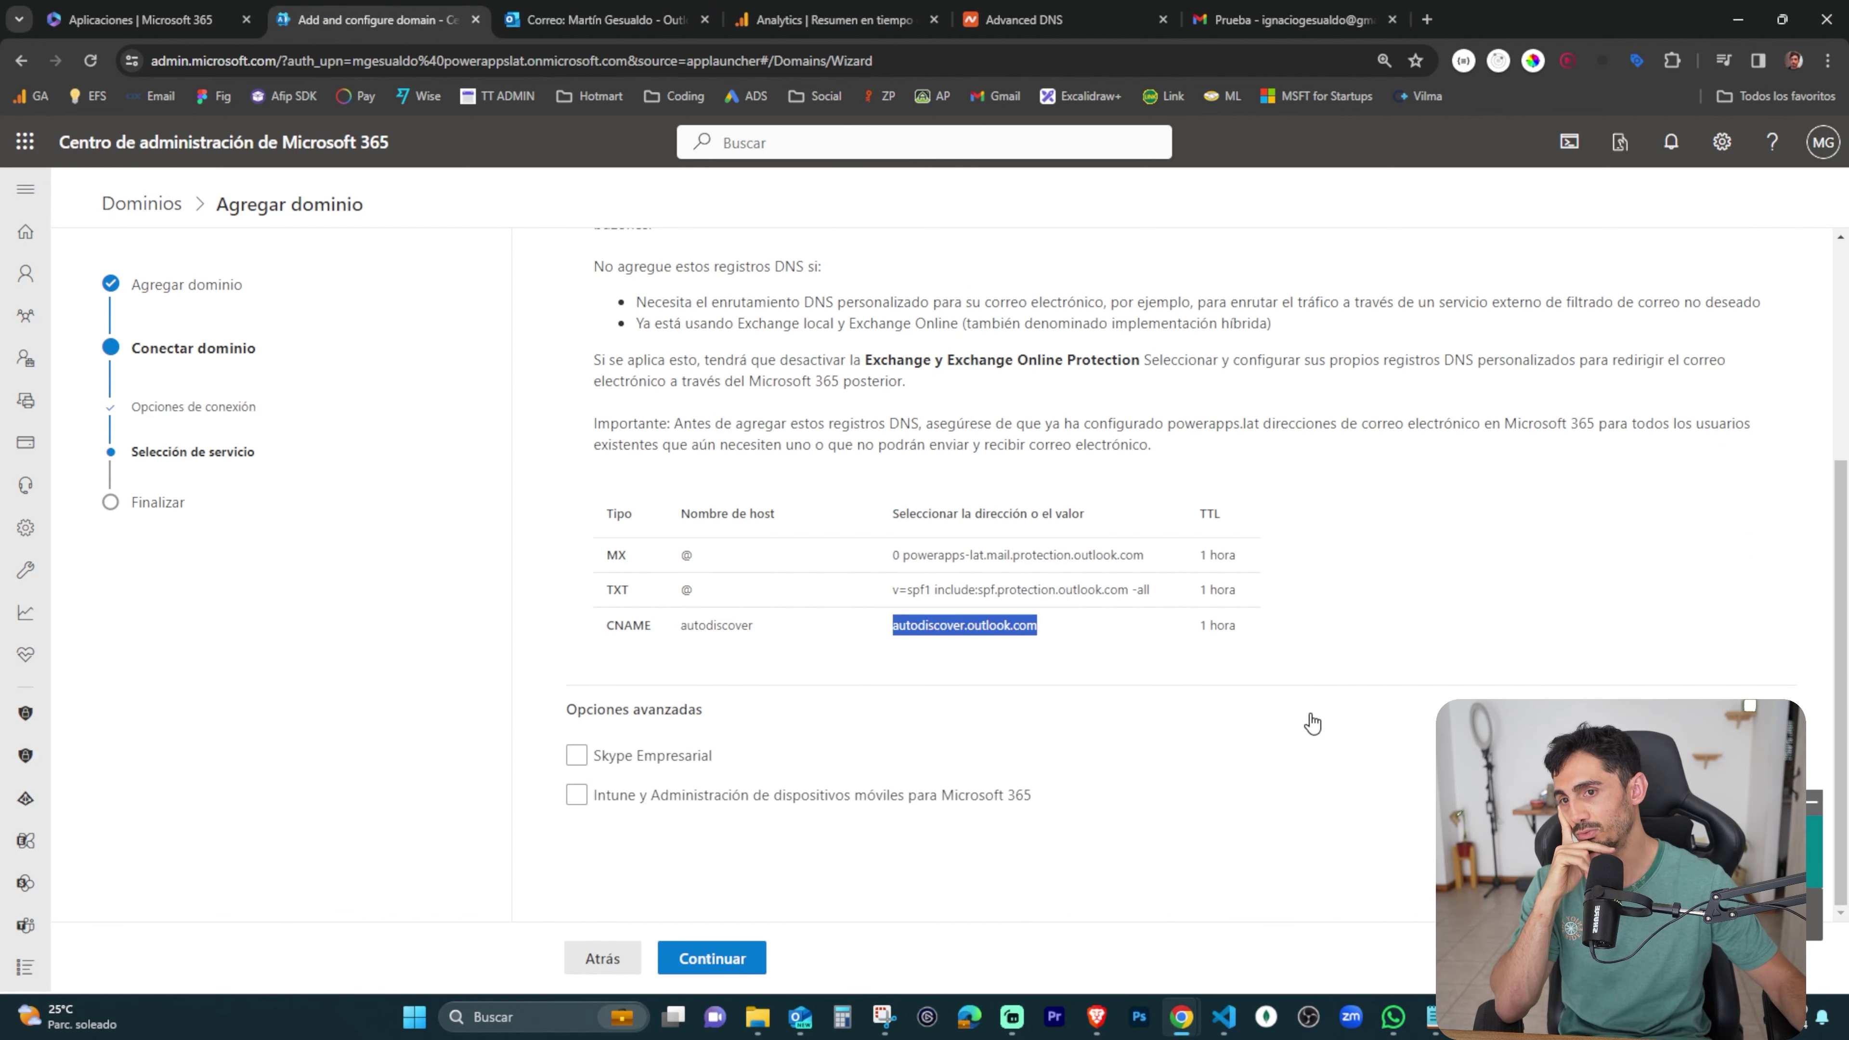
click(737, 957)
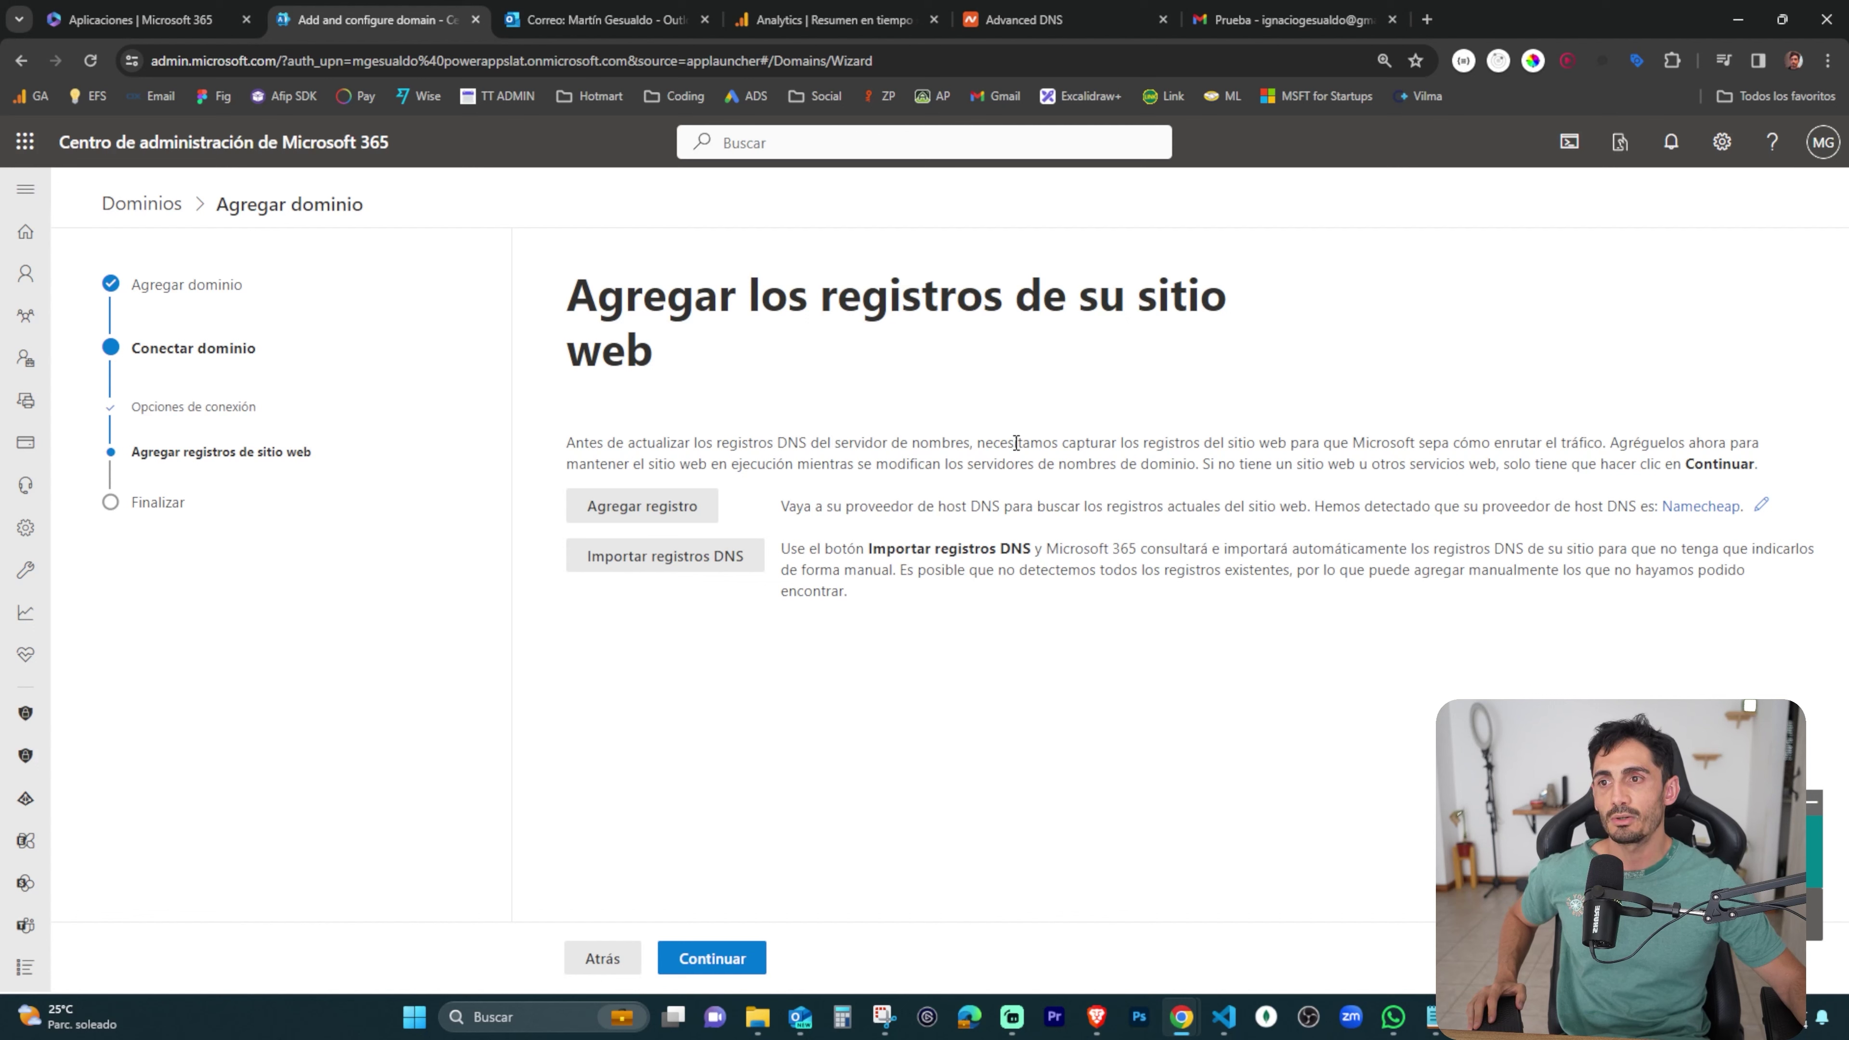
Step: Read the website records explanation and continue to 'Actualizar los servidores de nombres' without adding records
mouse_move(1094, 442)
mouse_down()
mouse_move(1765, 452)
mouse_move(687, 467)
mouse_move(1789, 466)
mouse_up()
click(1785, 458)
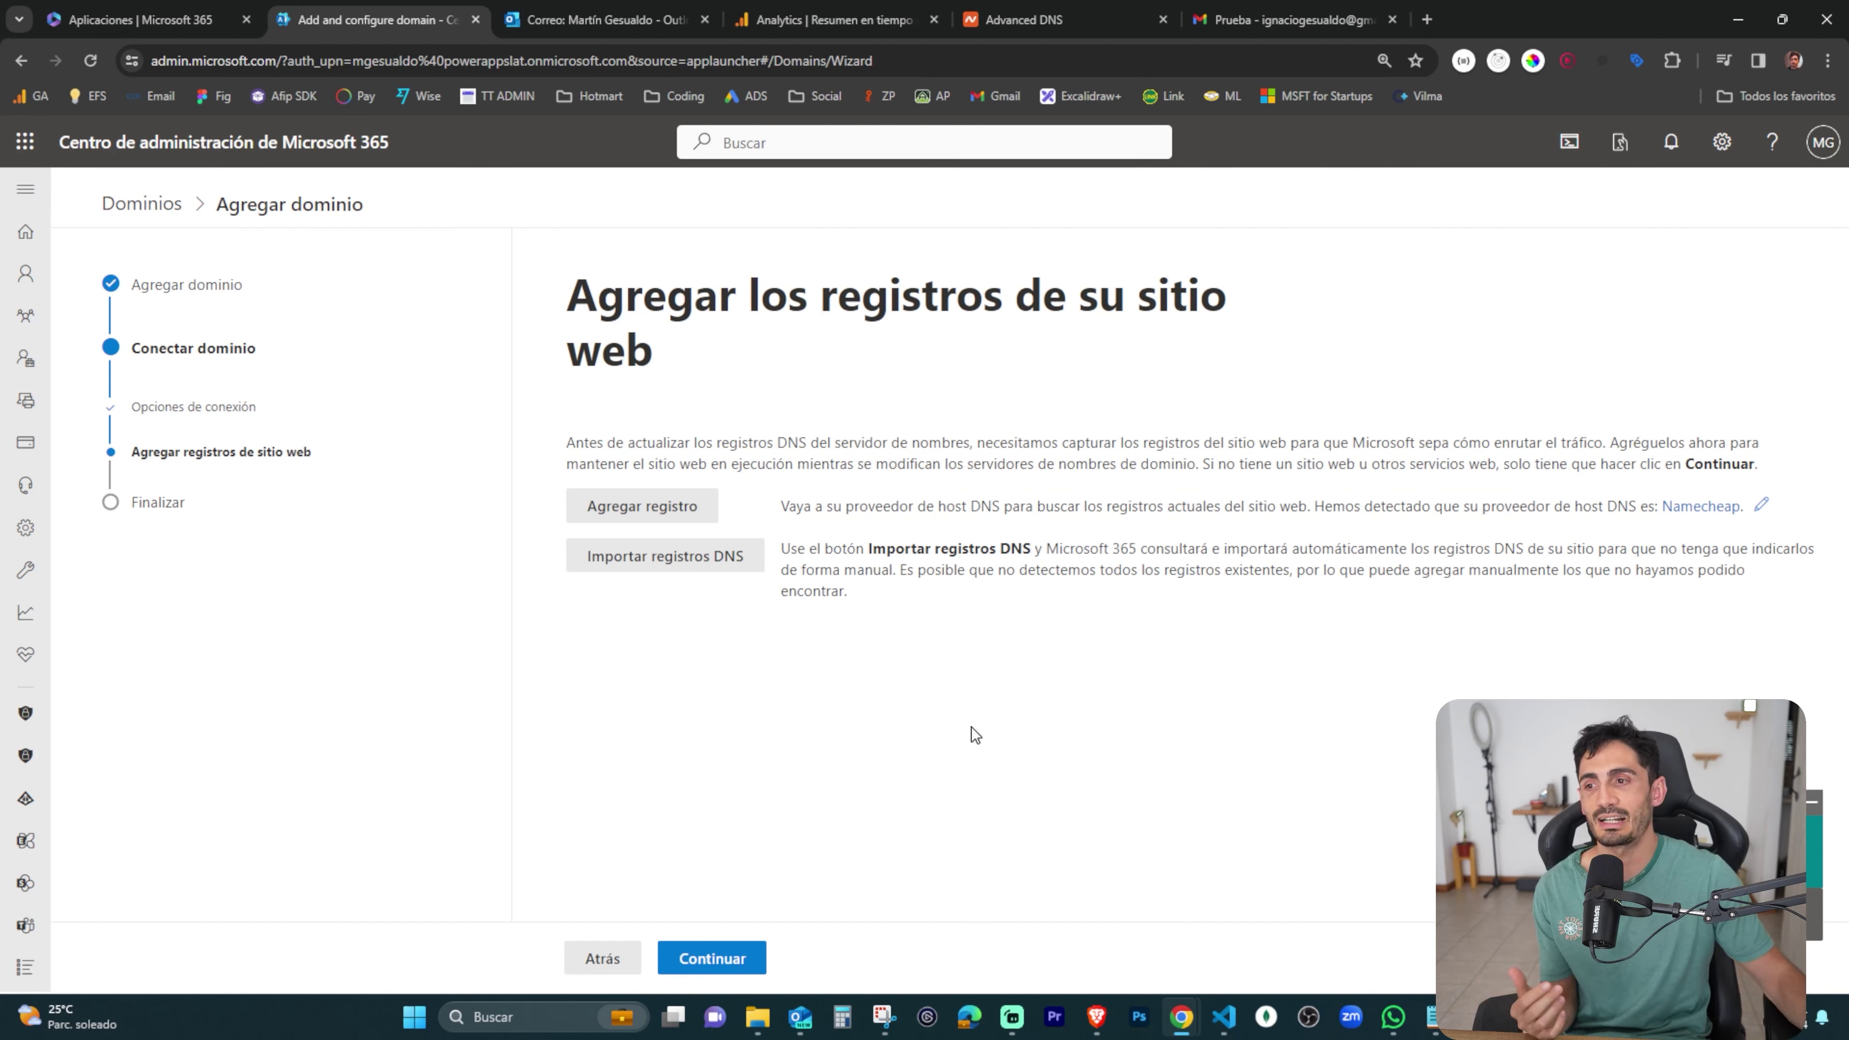
click(725, 957)
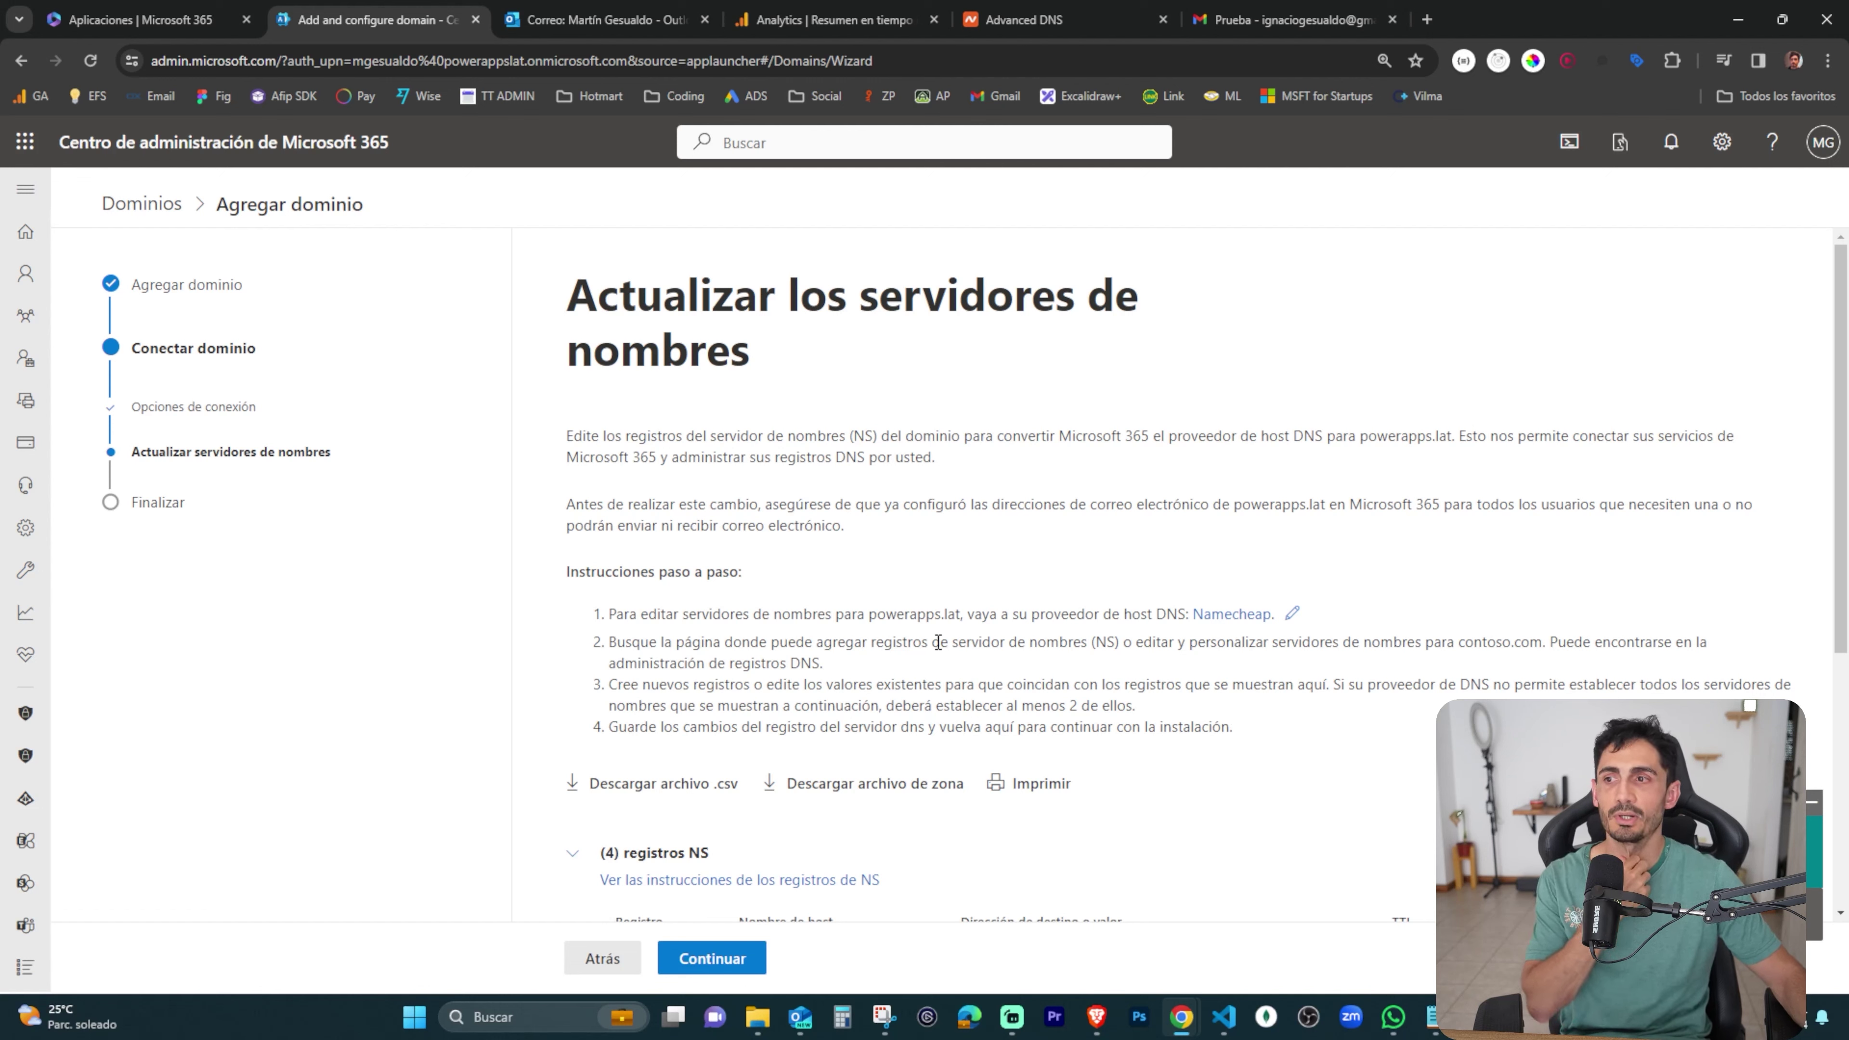
Step: Read through the explanation of updating powerapps.lat's name servers for Microsoft 365
drag(630, 436, 1428, 435)
click(1441, 431)
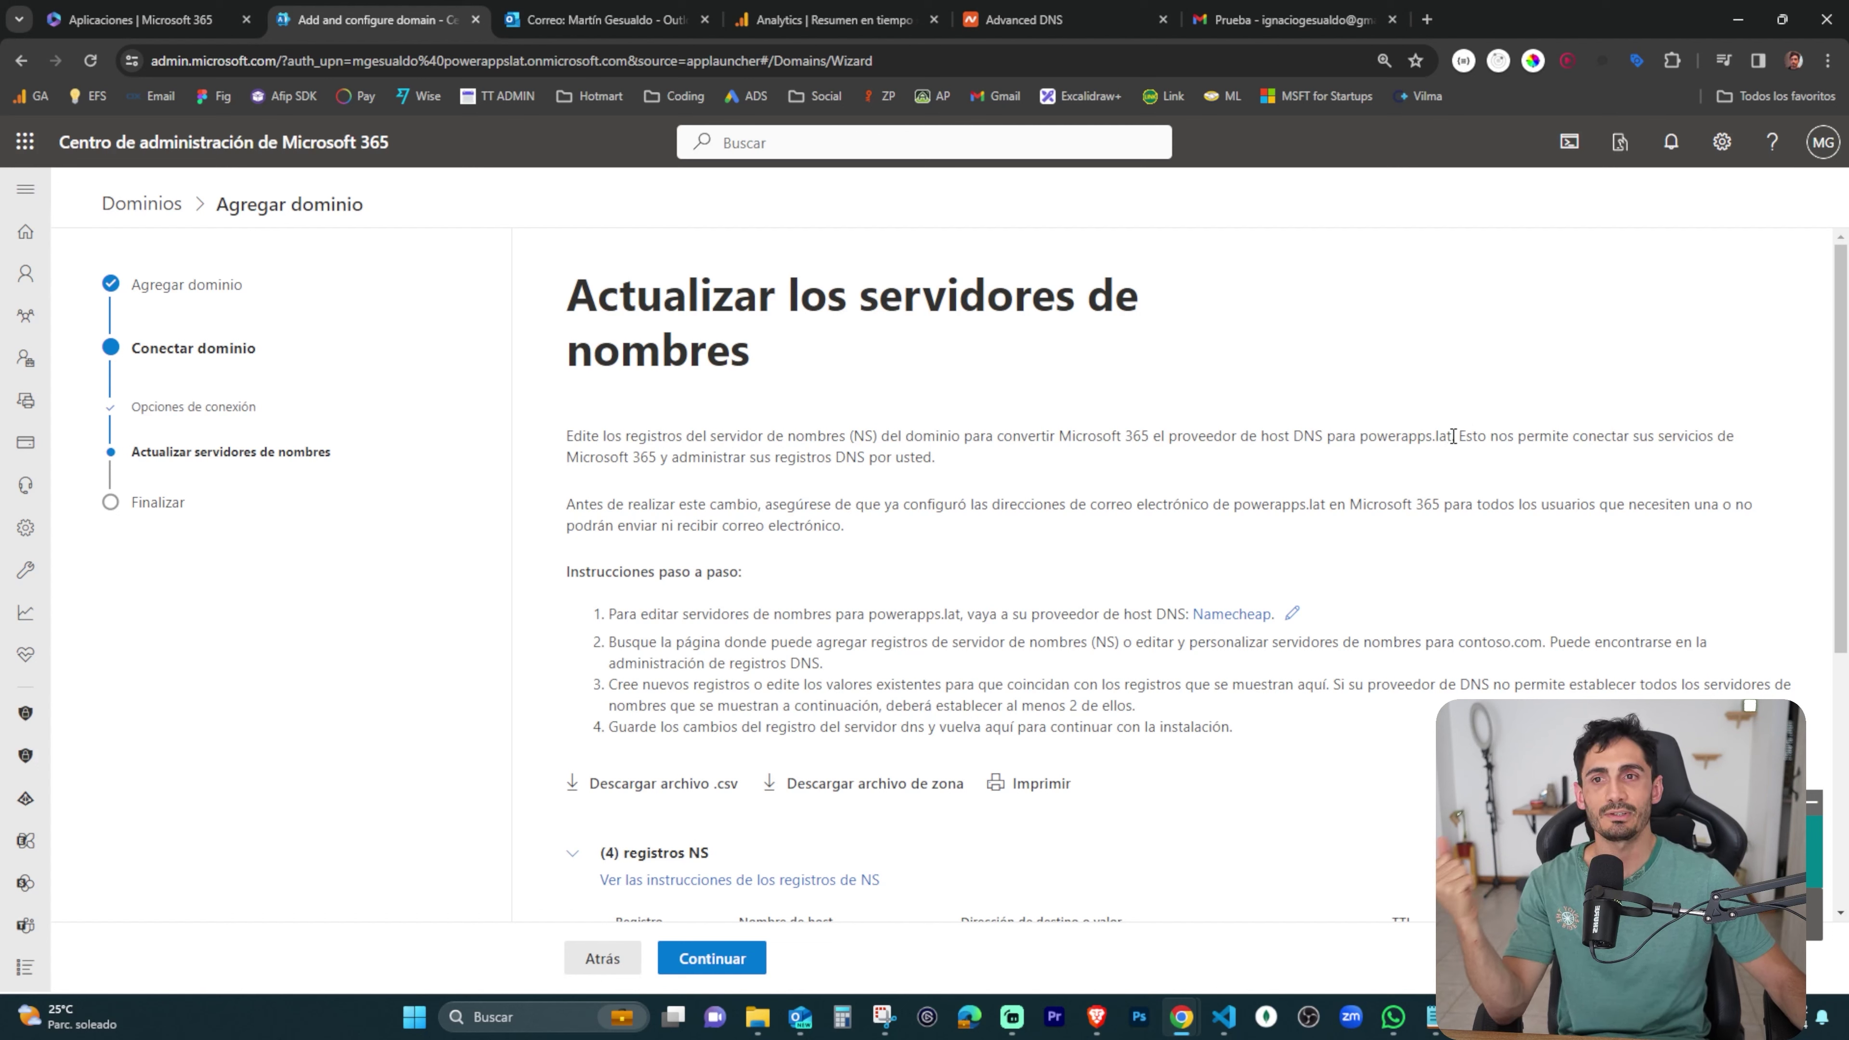
drag(1374, 437, 1460, 431)
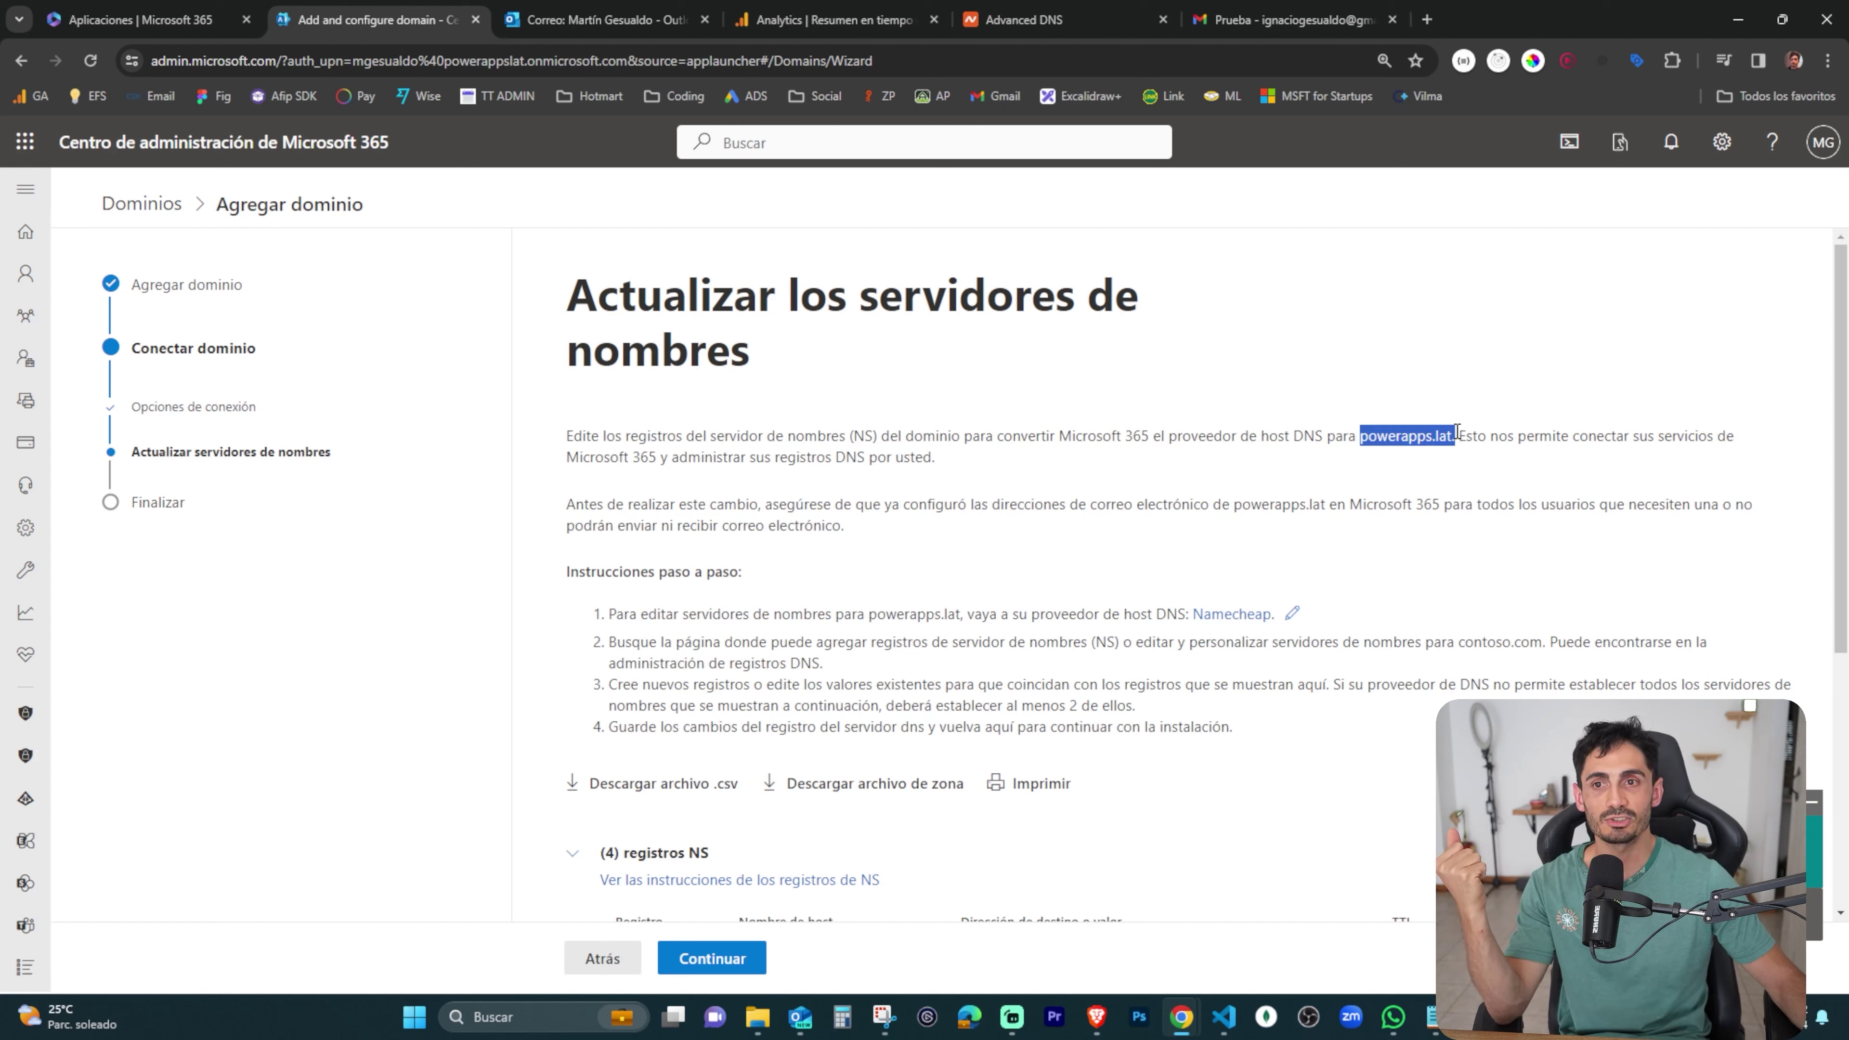
drag(1073, 436, 1152, 436)
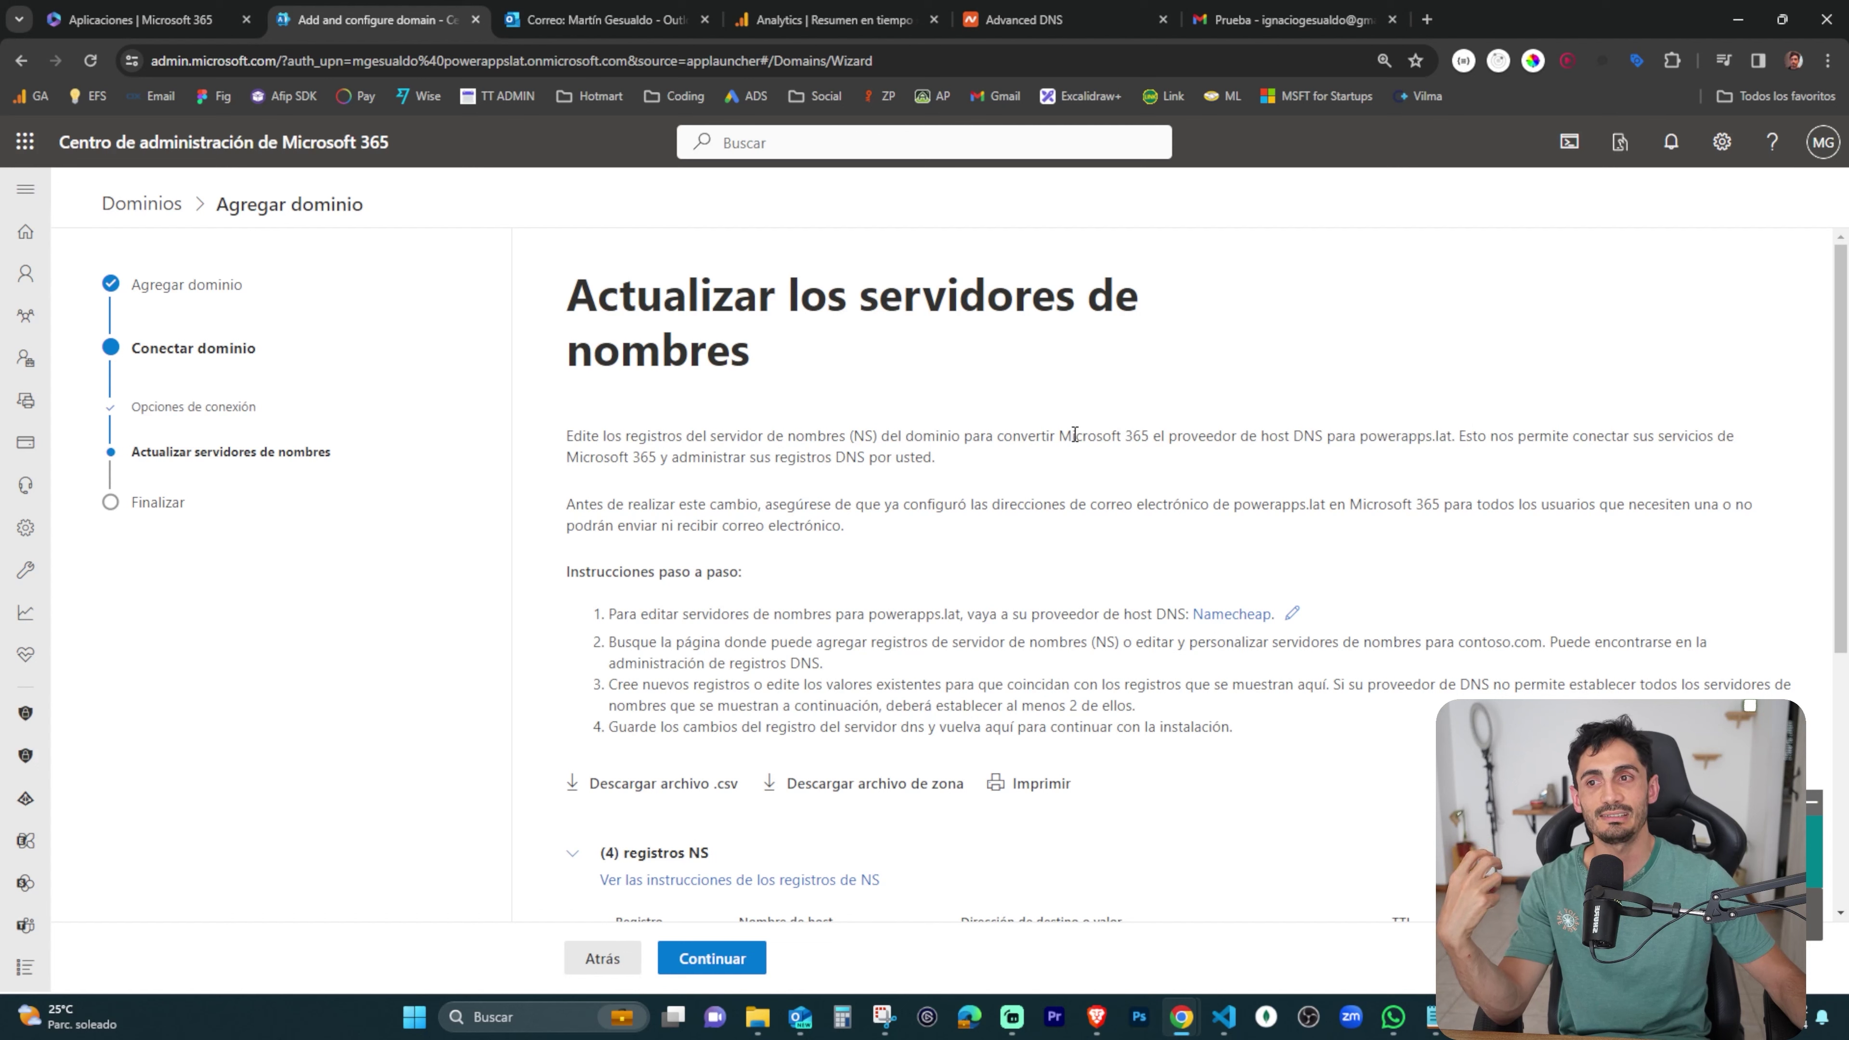
click(1209, 434)
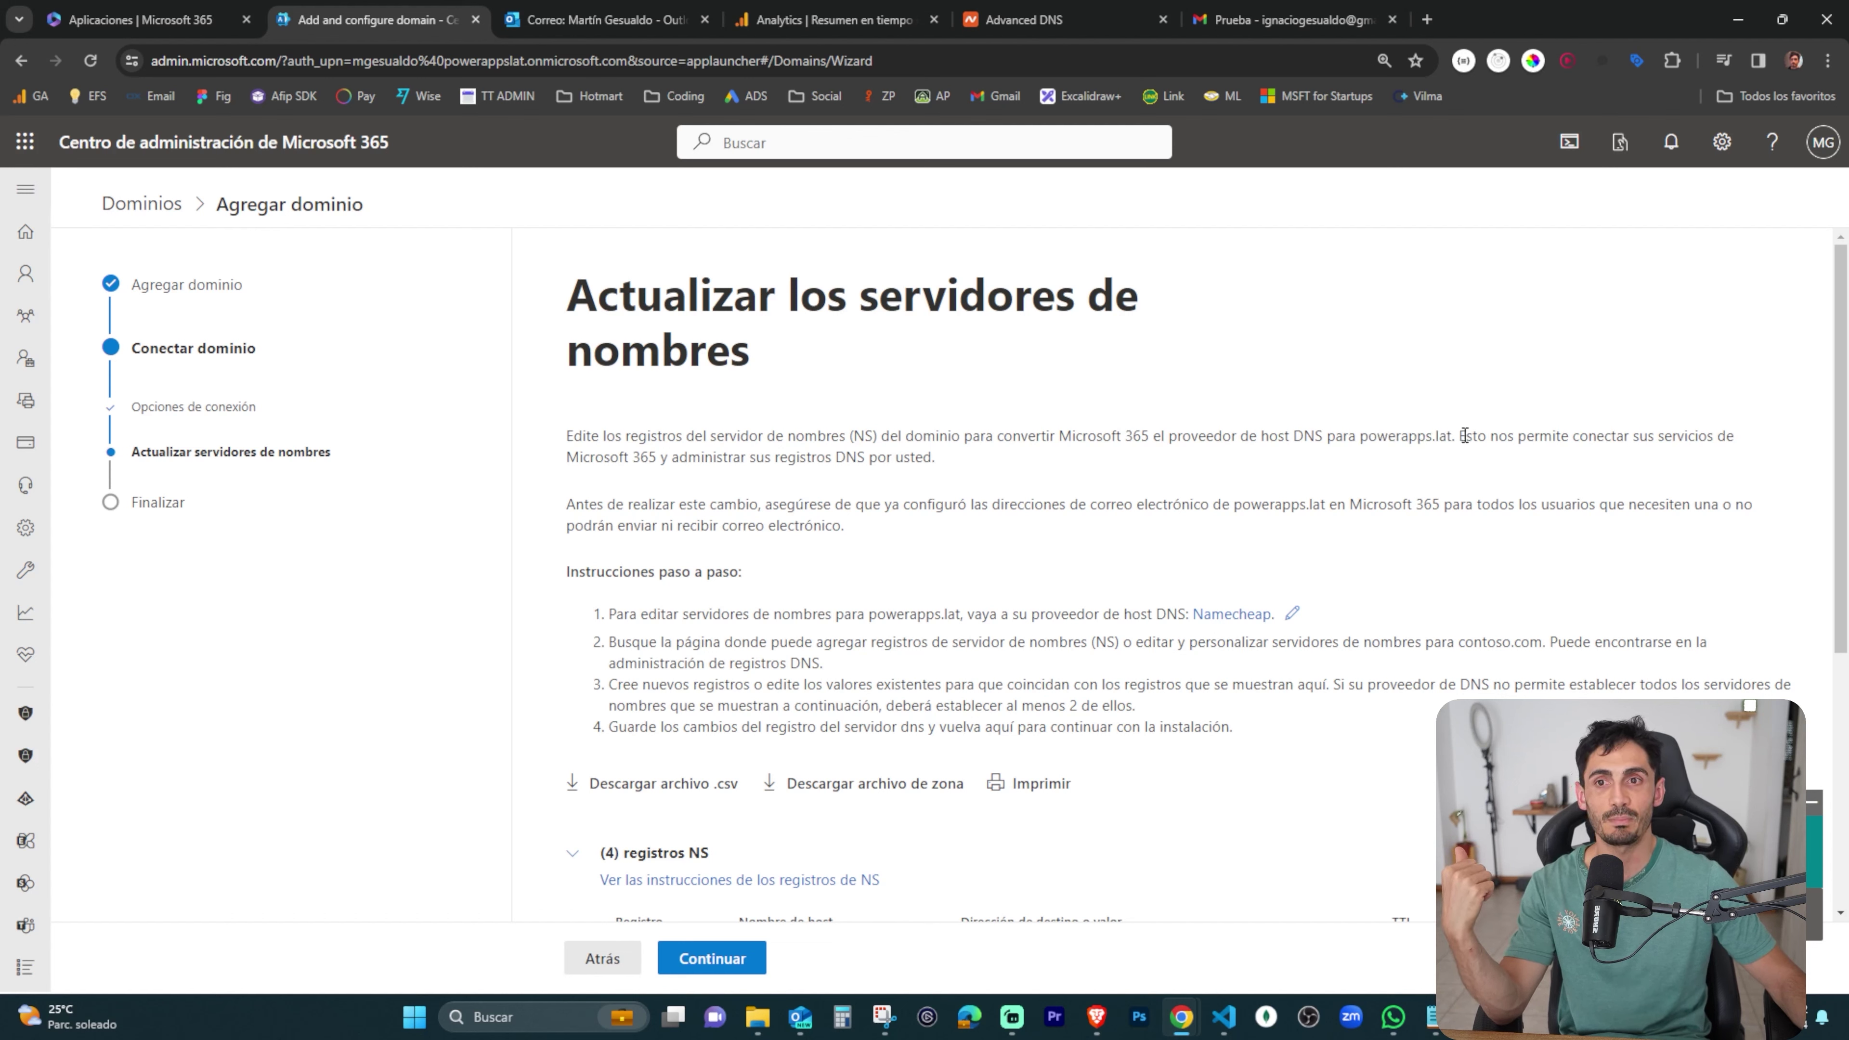
mouse_move(1460, 436)
mouse_down()
mouse_move(636, 459)
mouse_move(942, 458)
mouse_up()
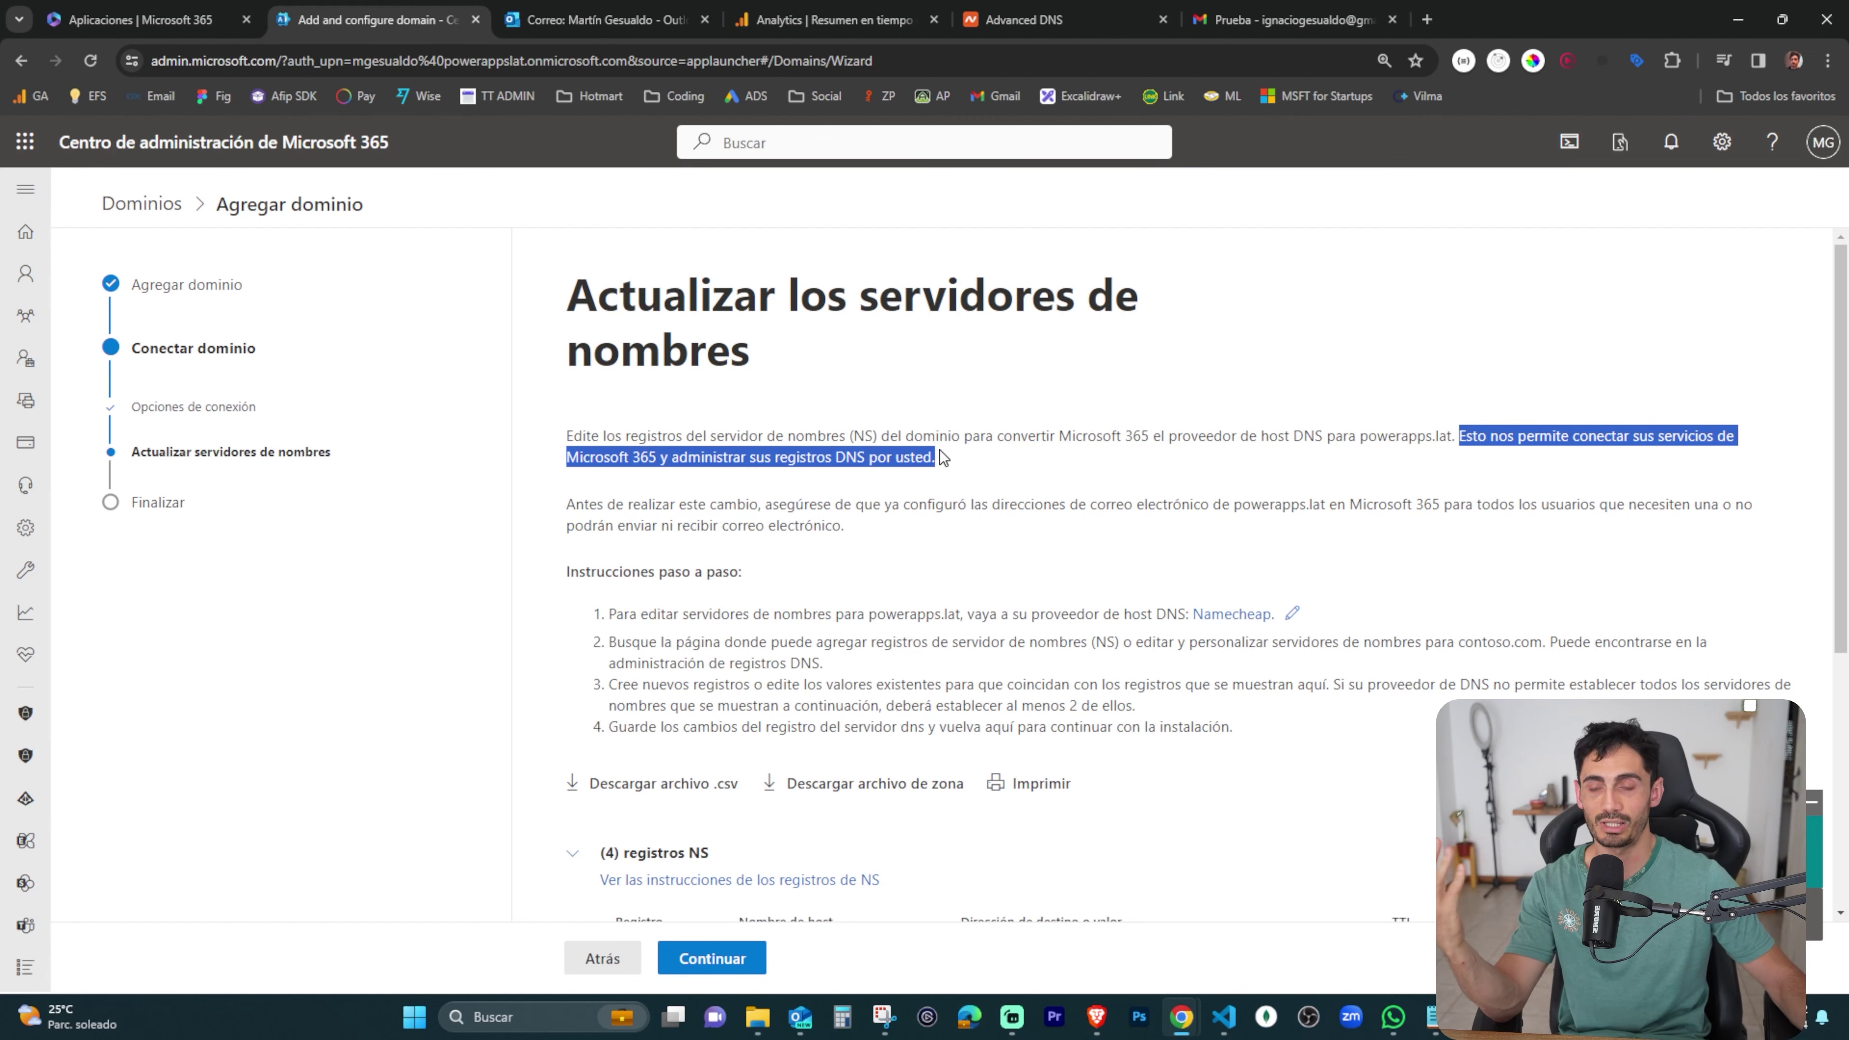
click(939, 458)
Step: Mark the ns1 and ns2.bdm.microsoftonline.com values, then switch to Namecheap's Advanced DNS page
scroll(824, 573, down, 1)
scroll(753, 593, down, 1)
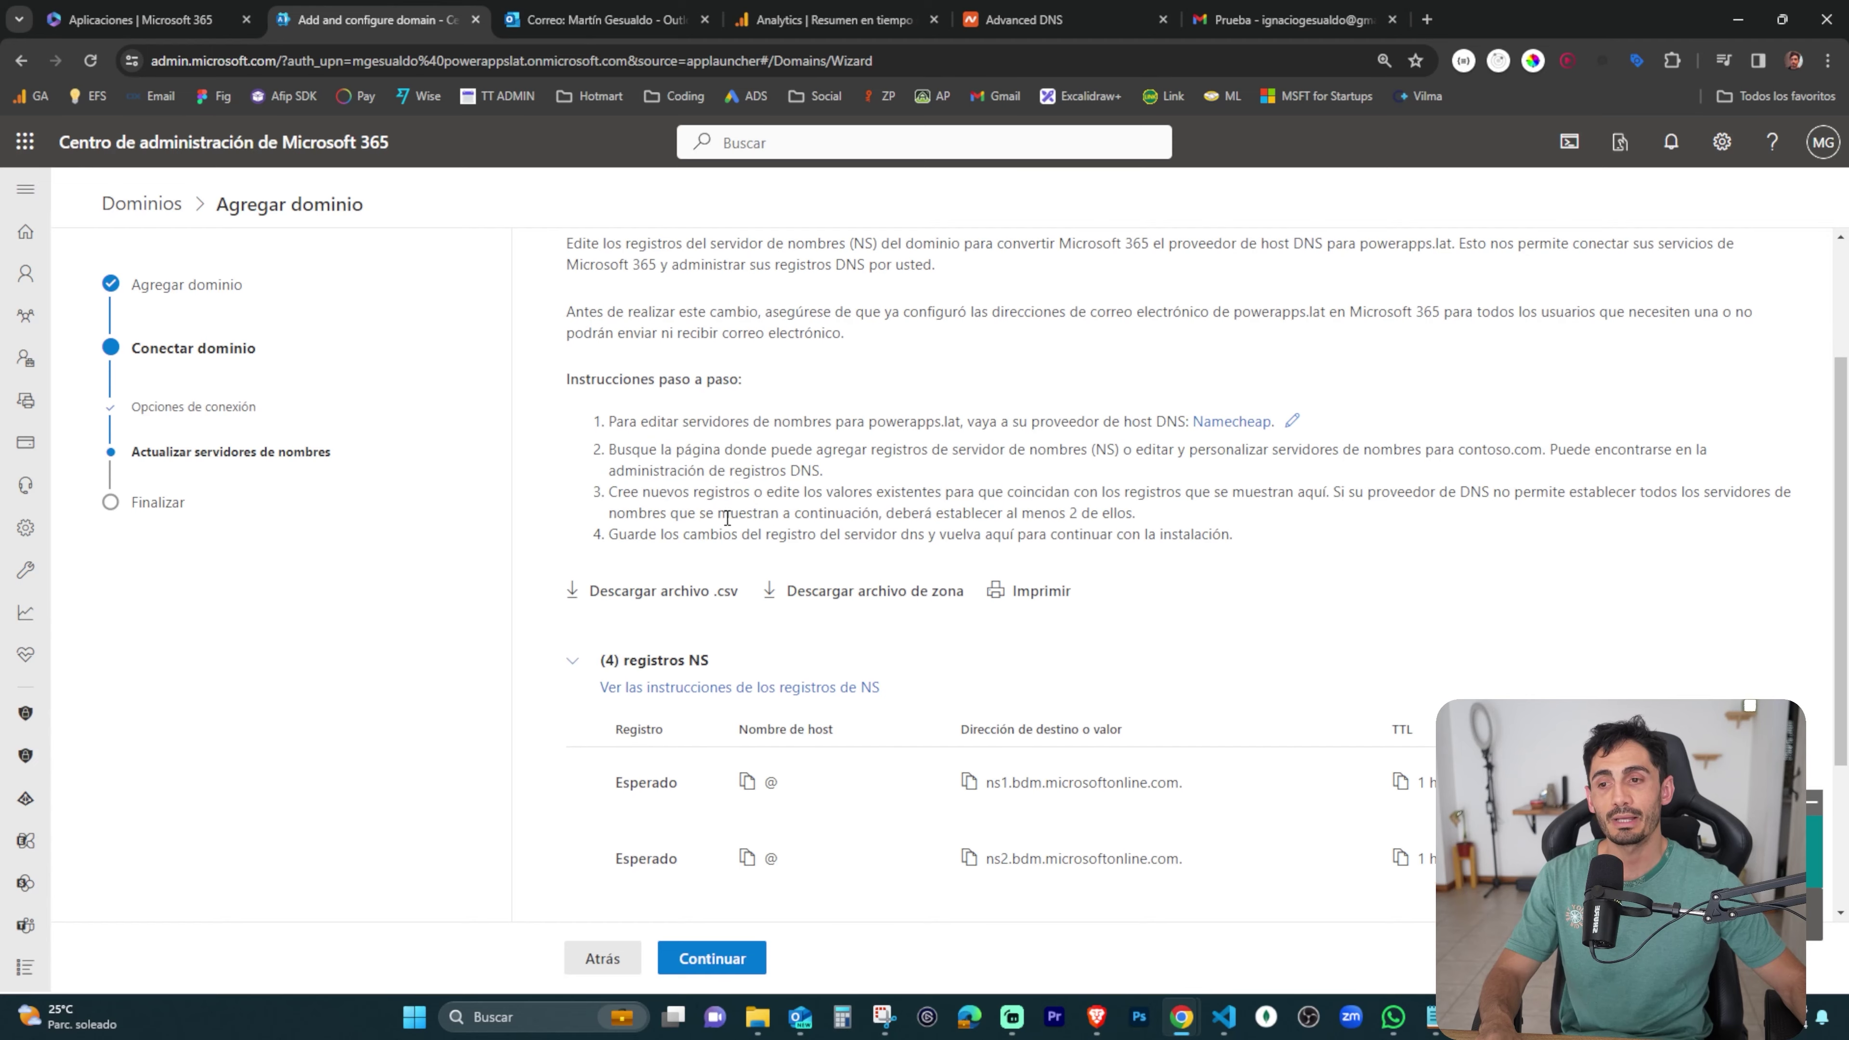
scroll(756, 423, down, 1)
scroll(757, 422, down, 1)
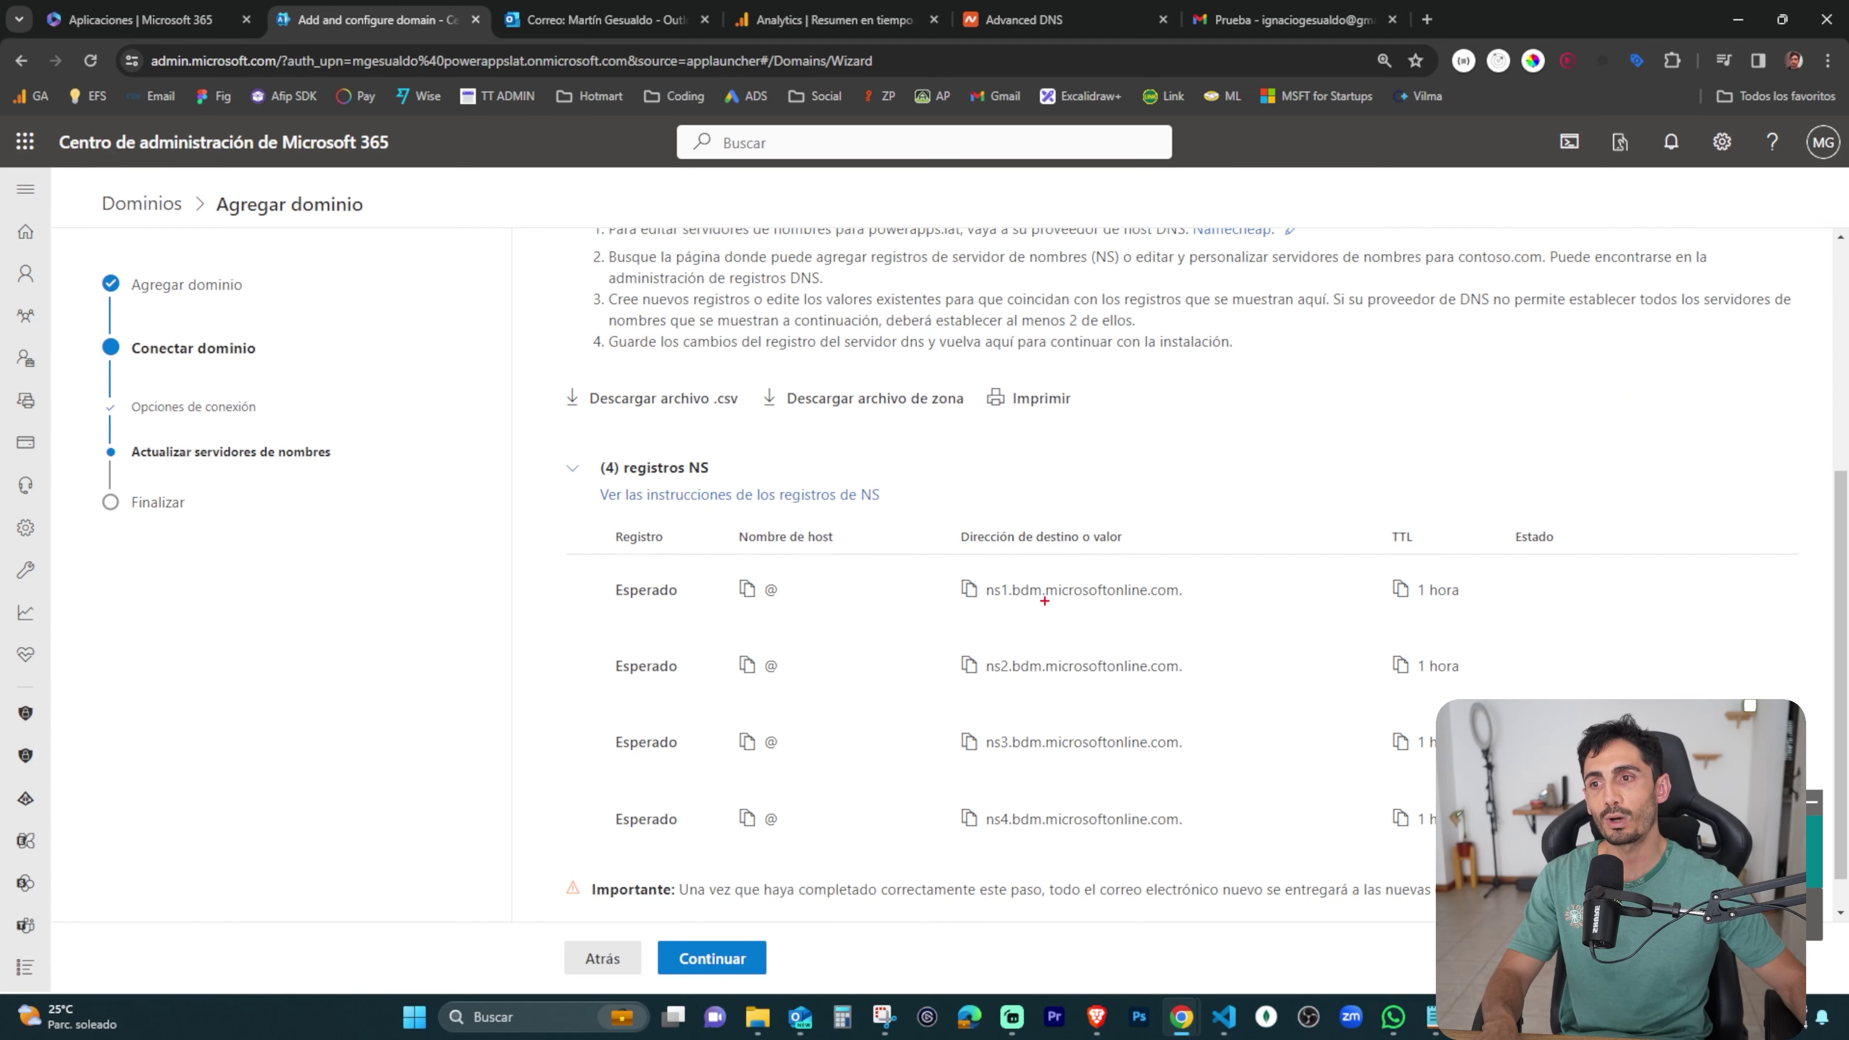
drag(952, 574, 1195, 606)
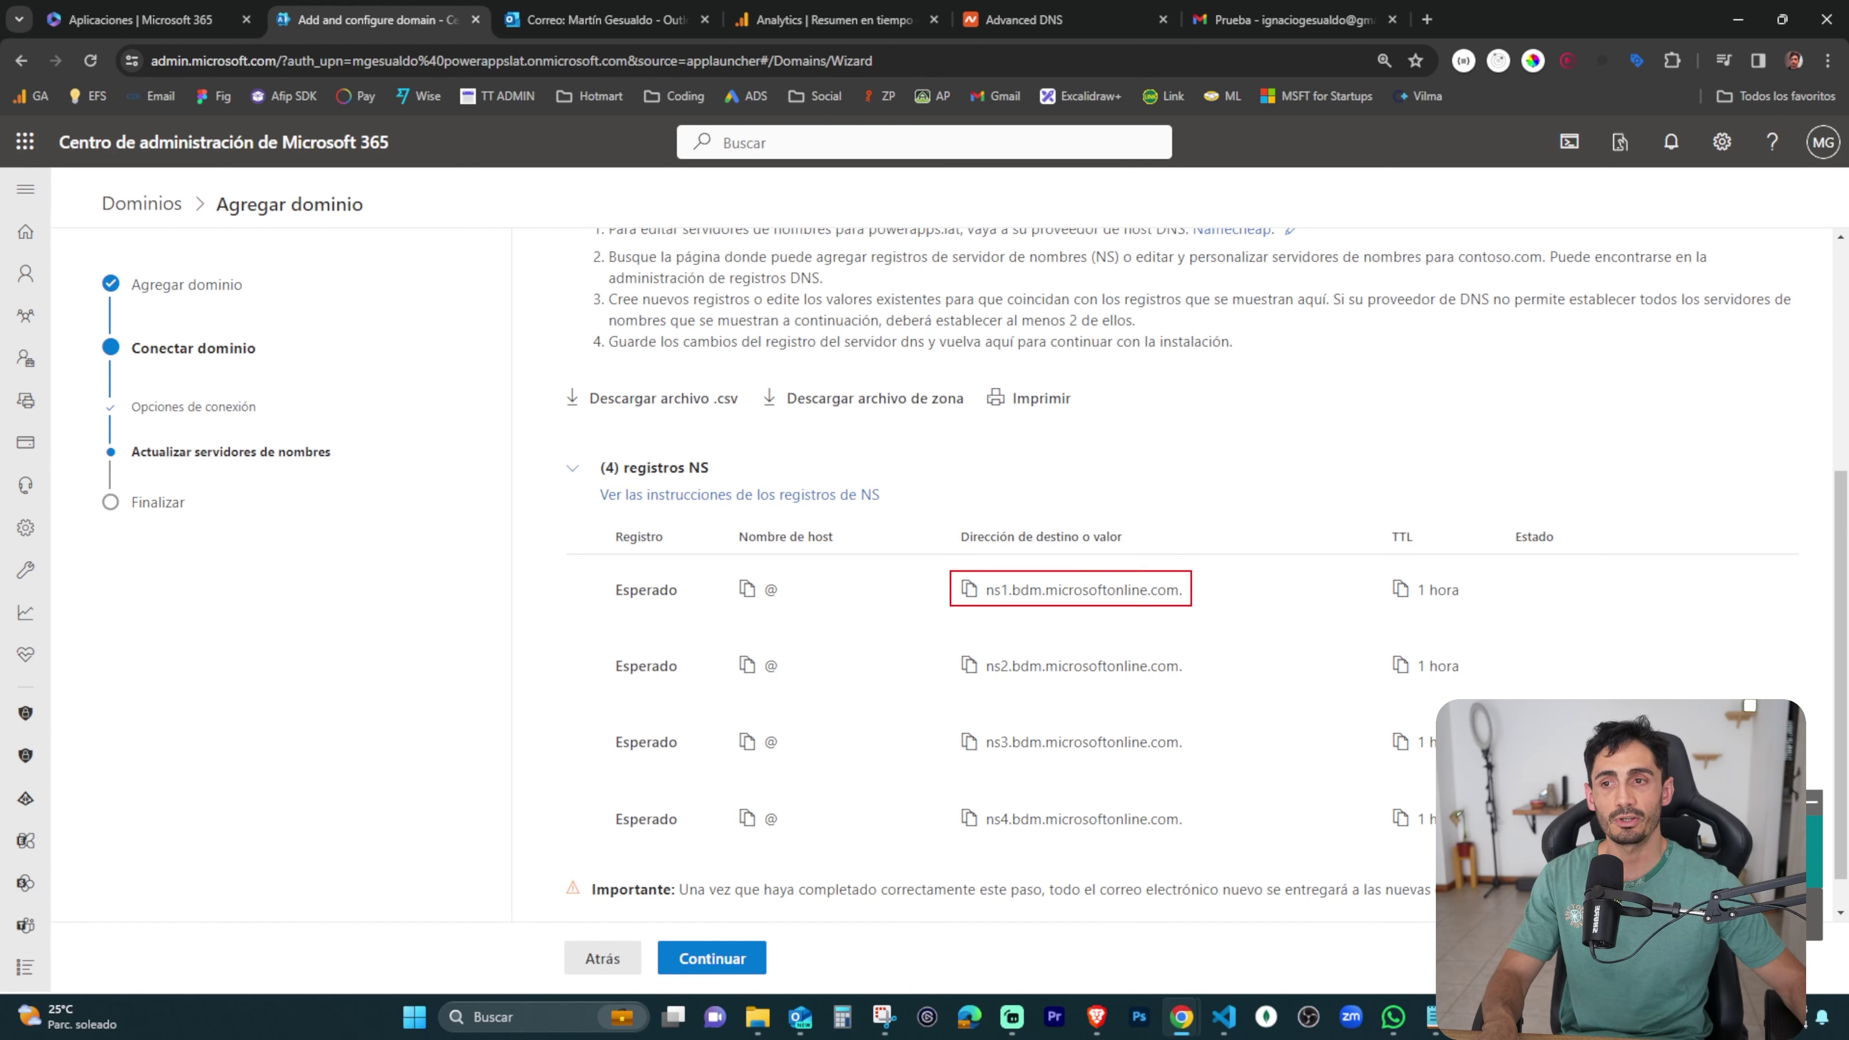
drag(988, 657, 1210, 681)
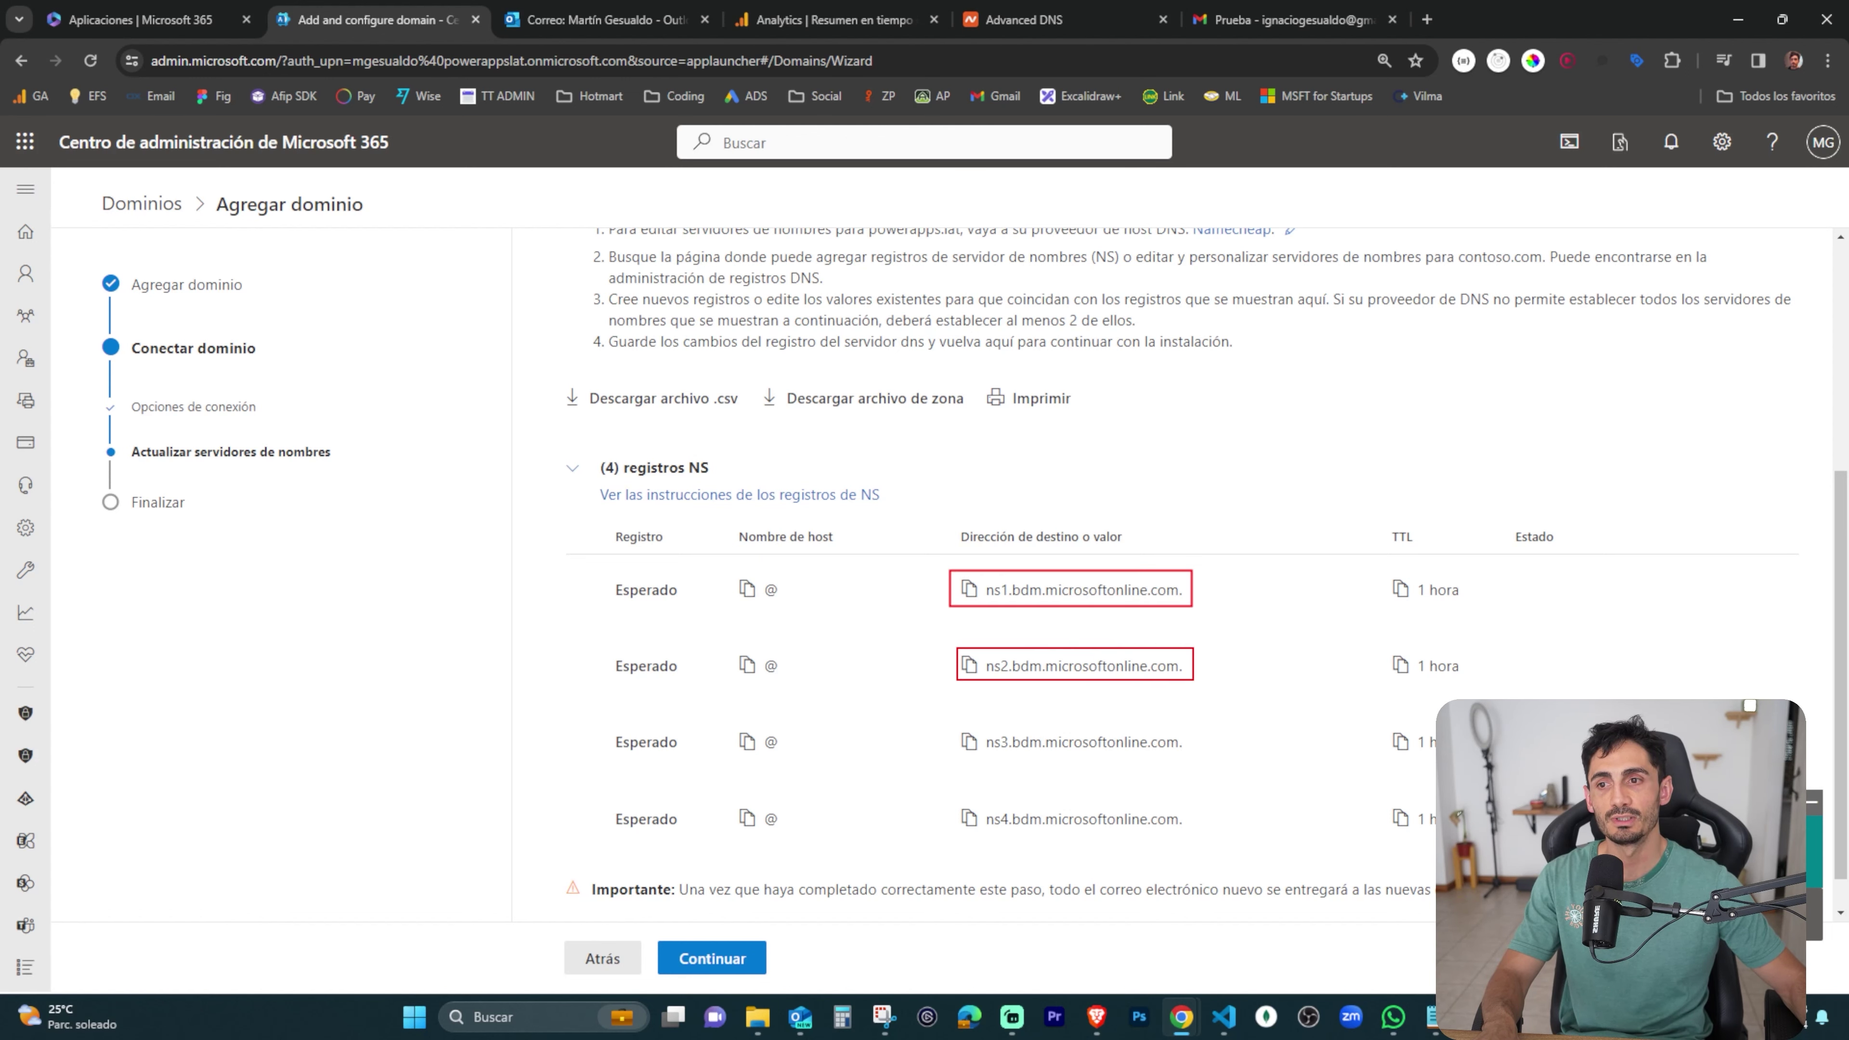
scroll(857, 750, down, 1)
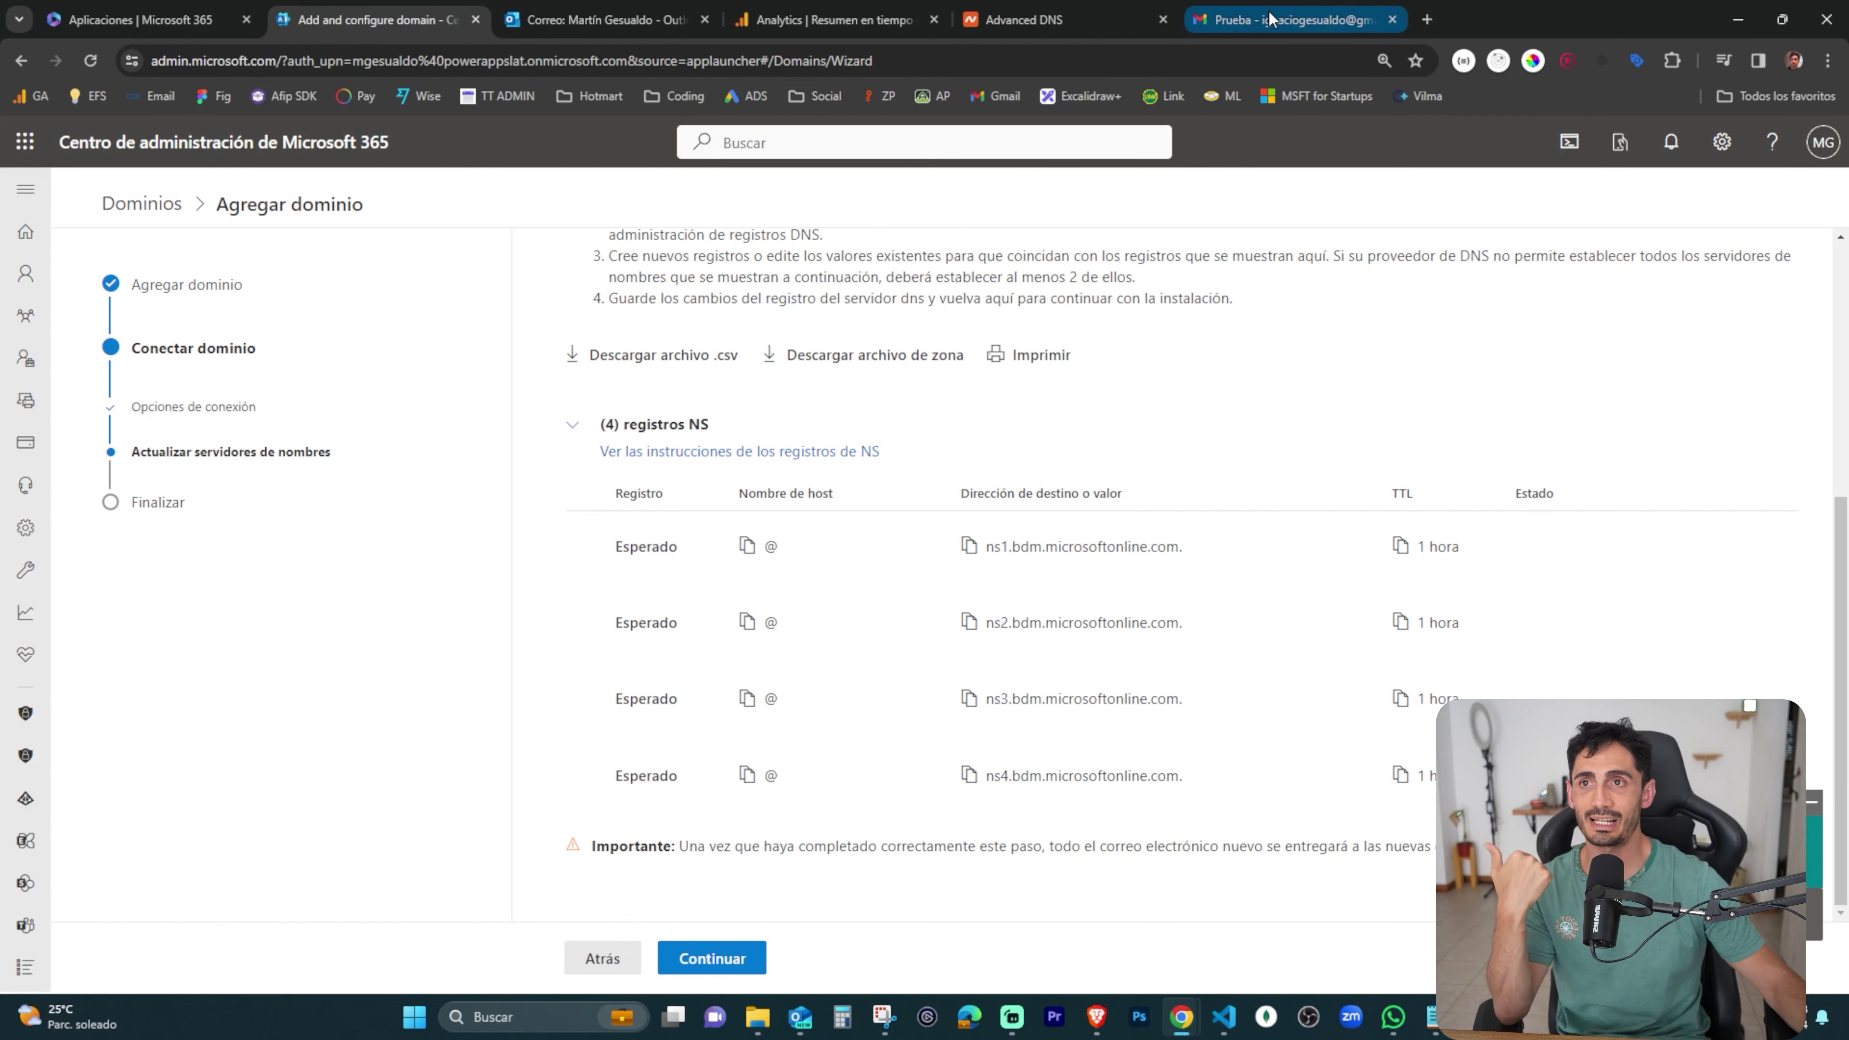
click(1063, 19)
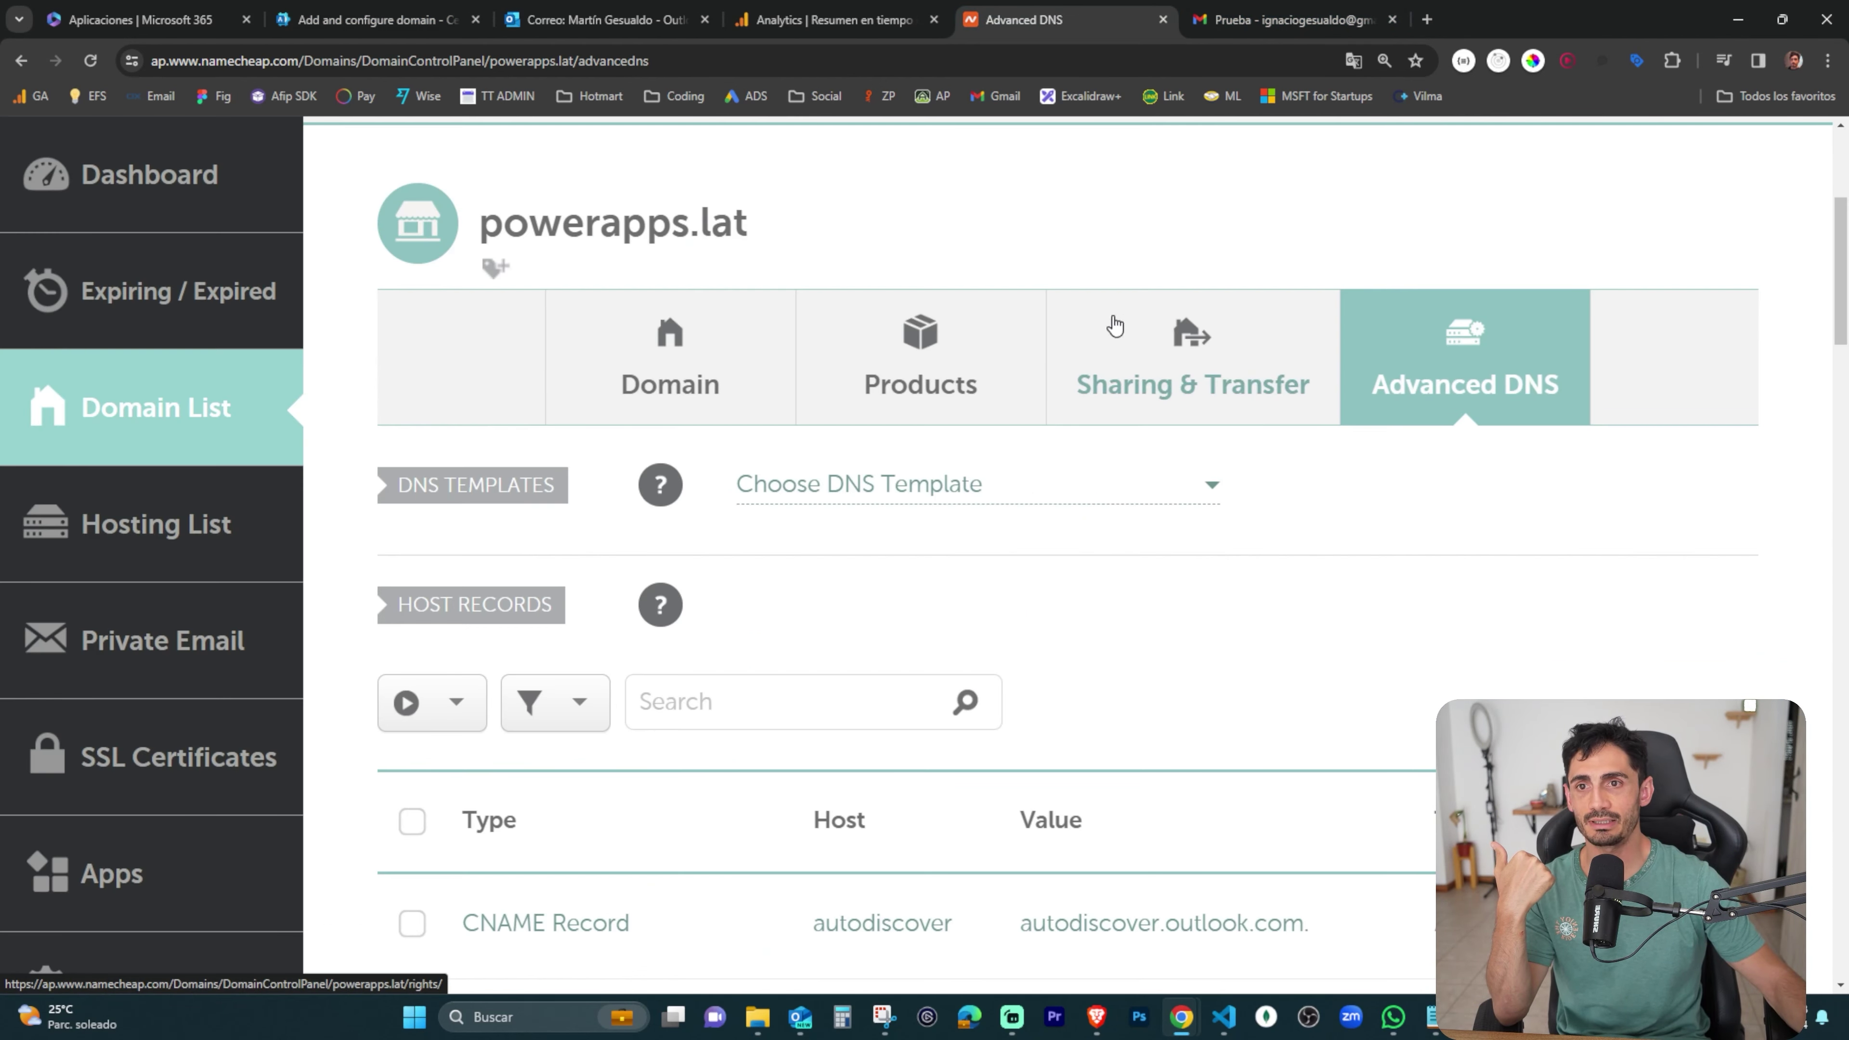
Step: On powerapps.lat's Domain settings in Namecheap, set Nameservers to Custom DNS
click(693, 379)
scroll(896, 593, down, 5)
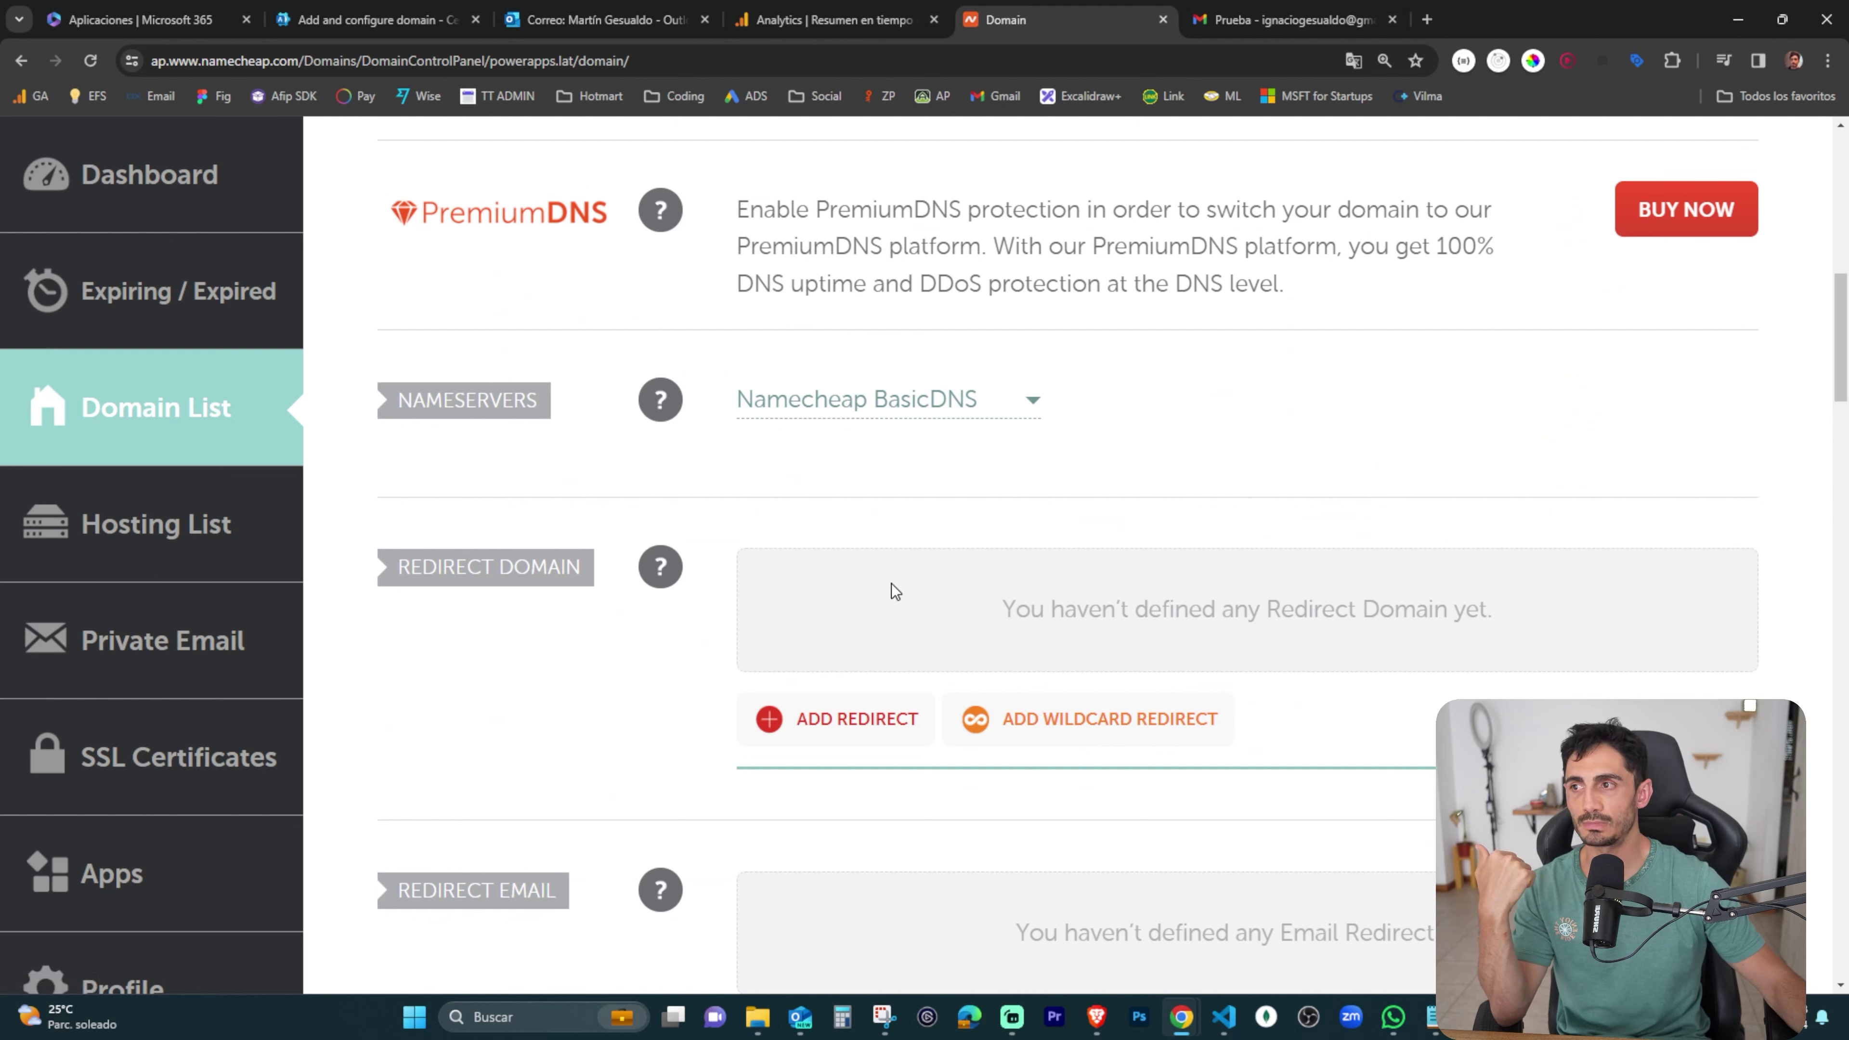
drag(399, 413, 540, 415)
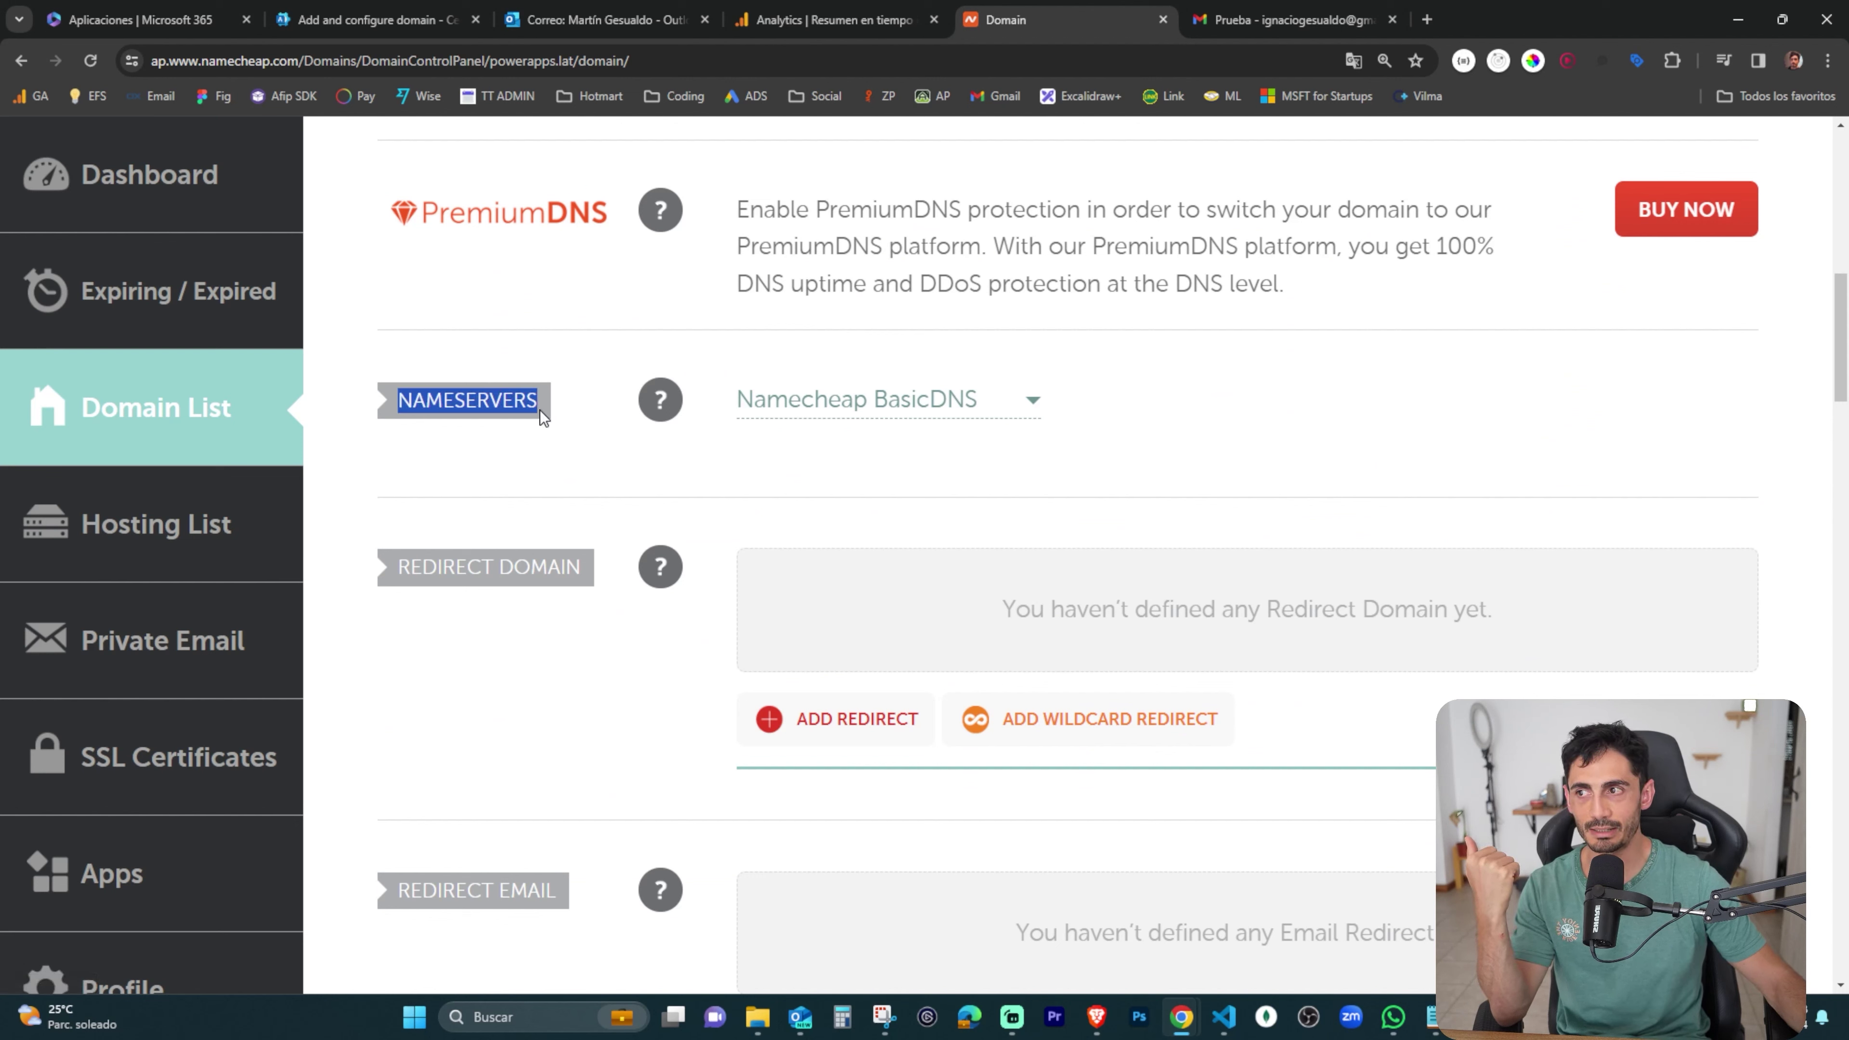
click(1214, 439)
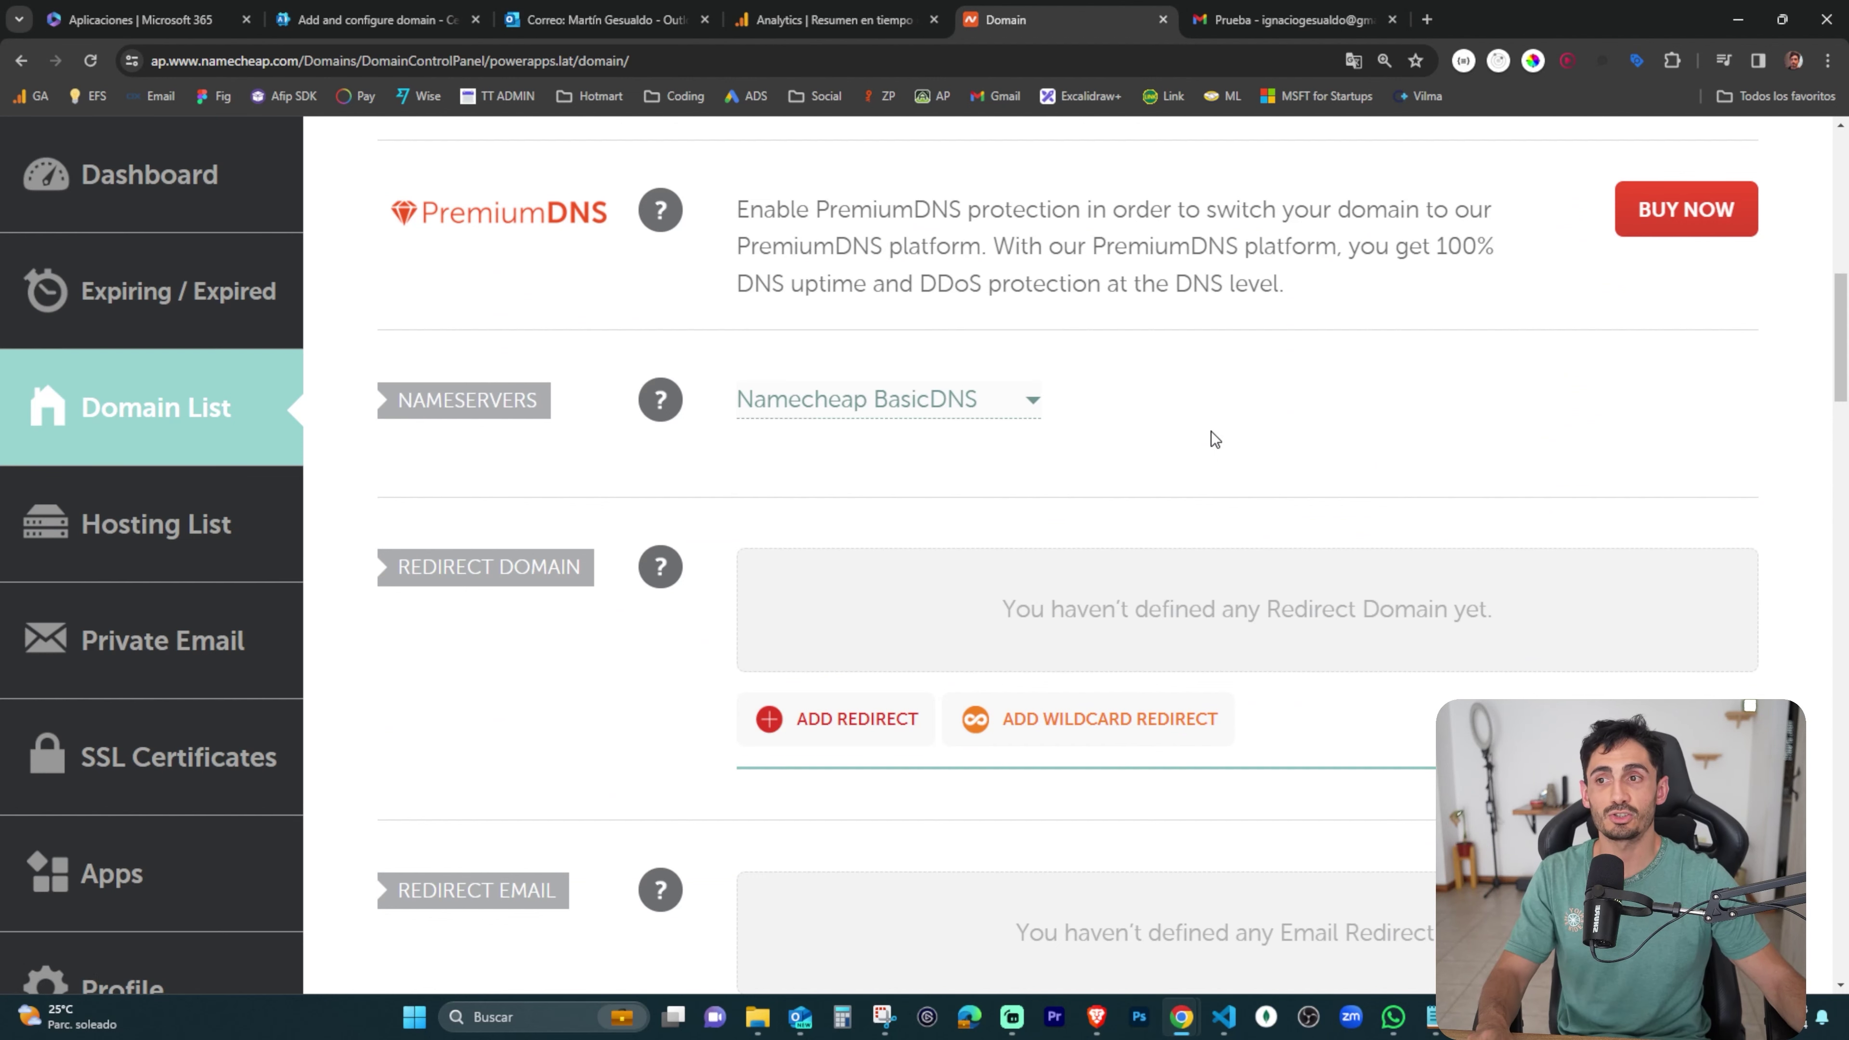
click(1023, 410)
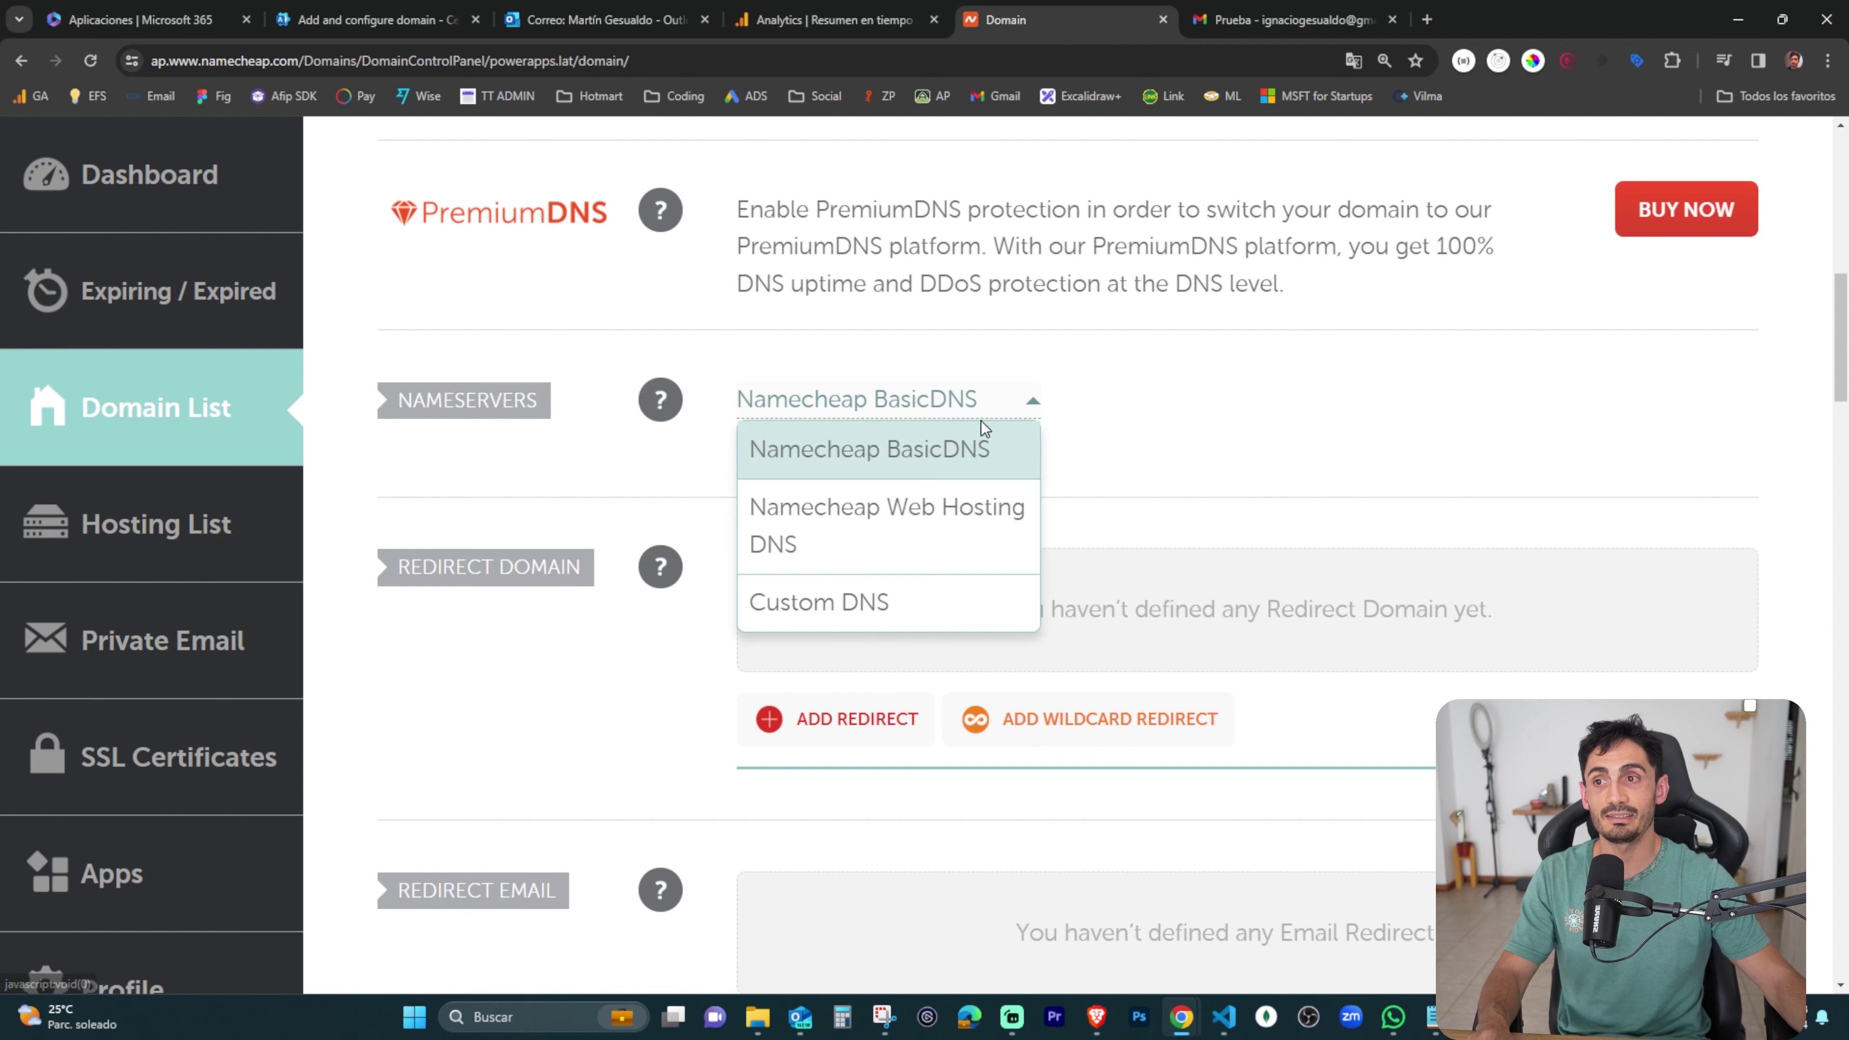
click(879, 609)
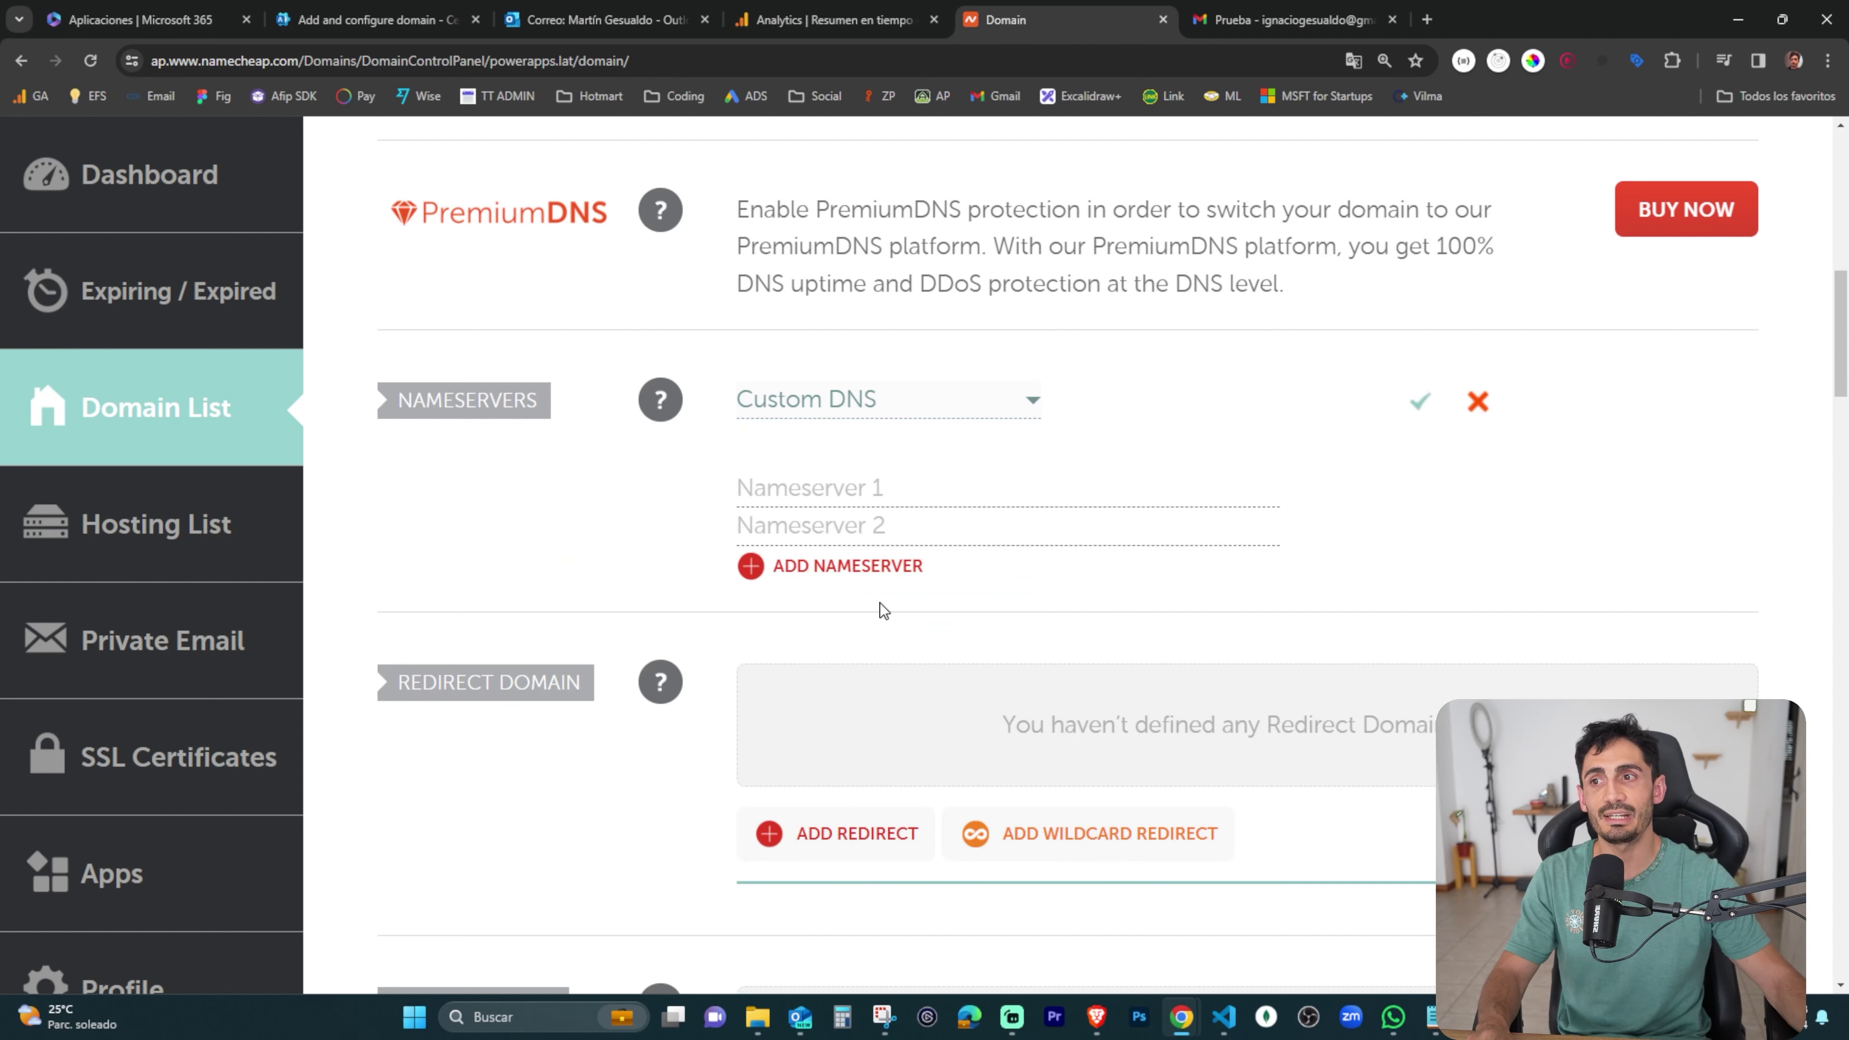
Step: Enter ns1 through ns4.bdm.microsoftonline.com. as nameservers and save the list
click(1133, 504)
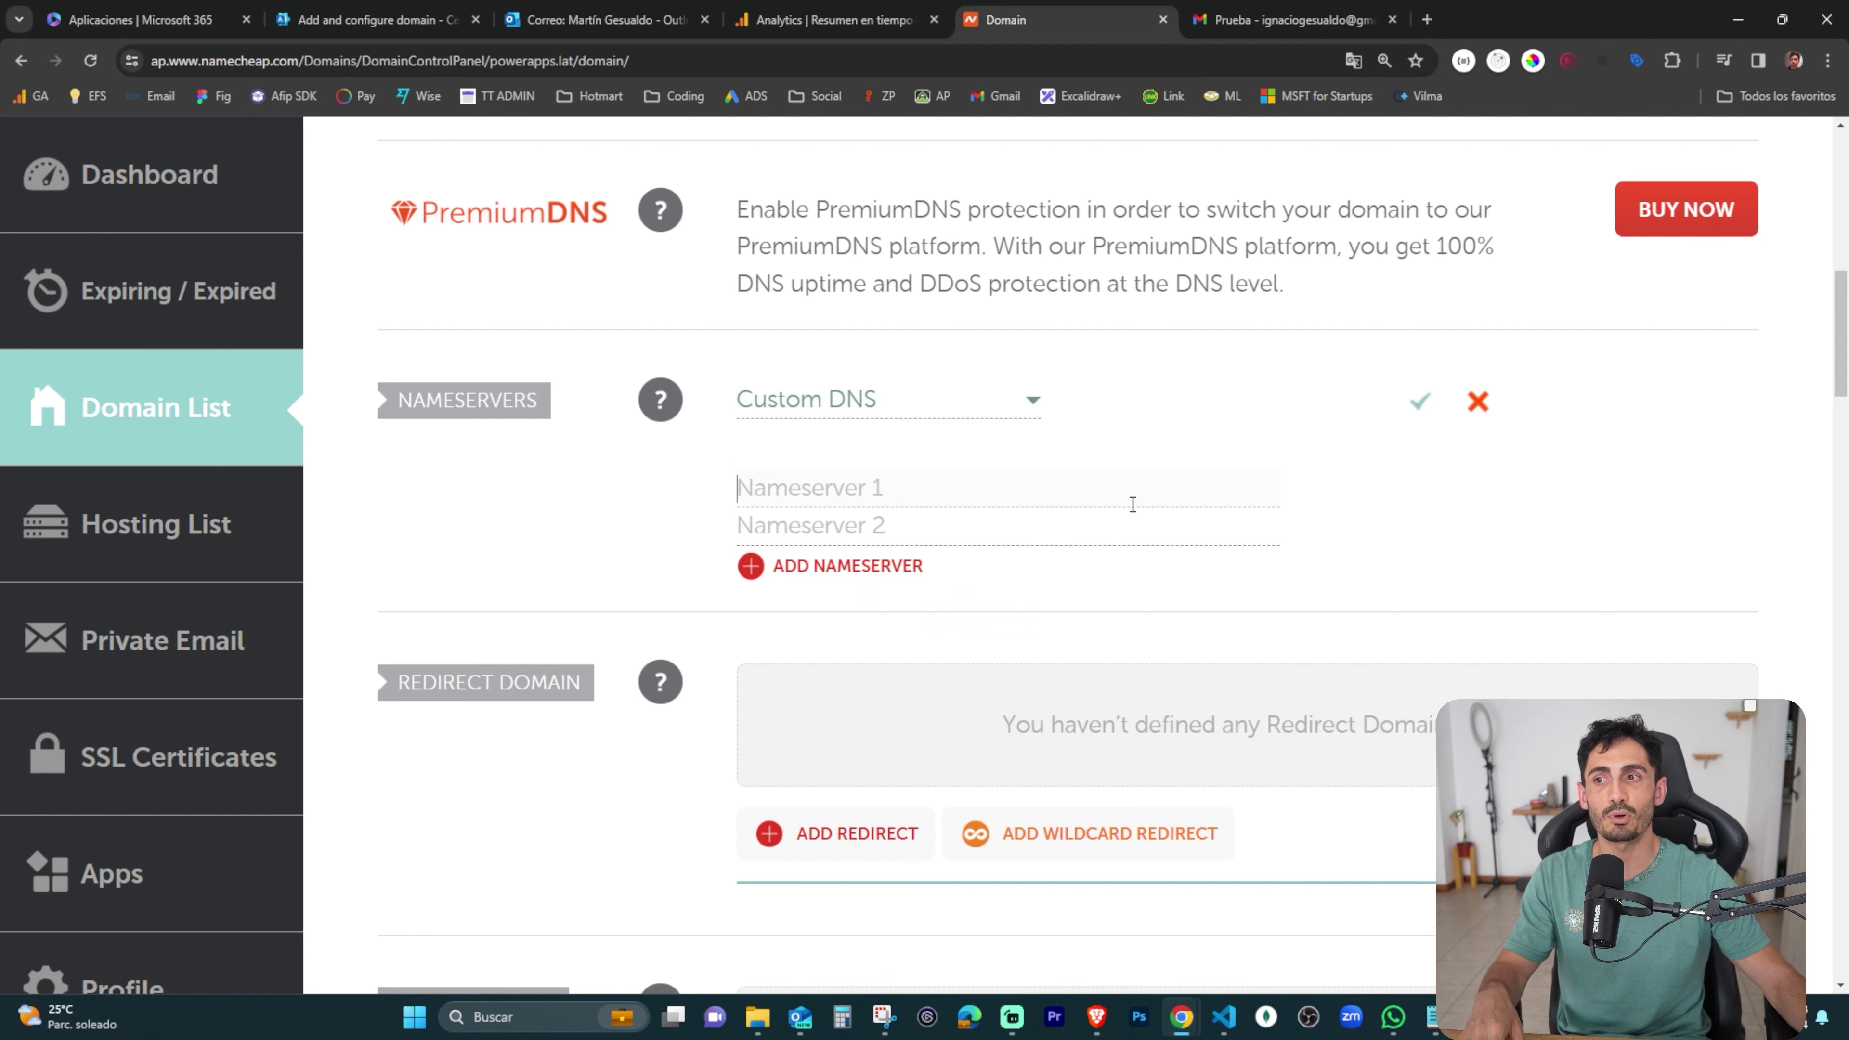
text(ns1.bdm.microsoftonline.com.)
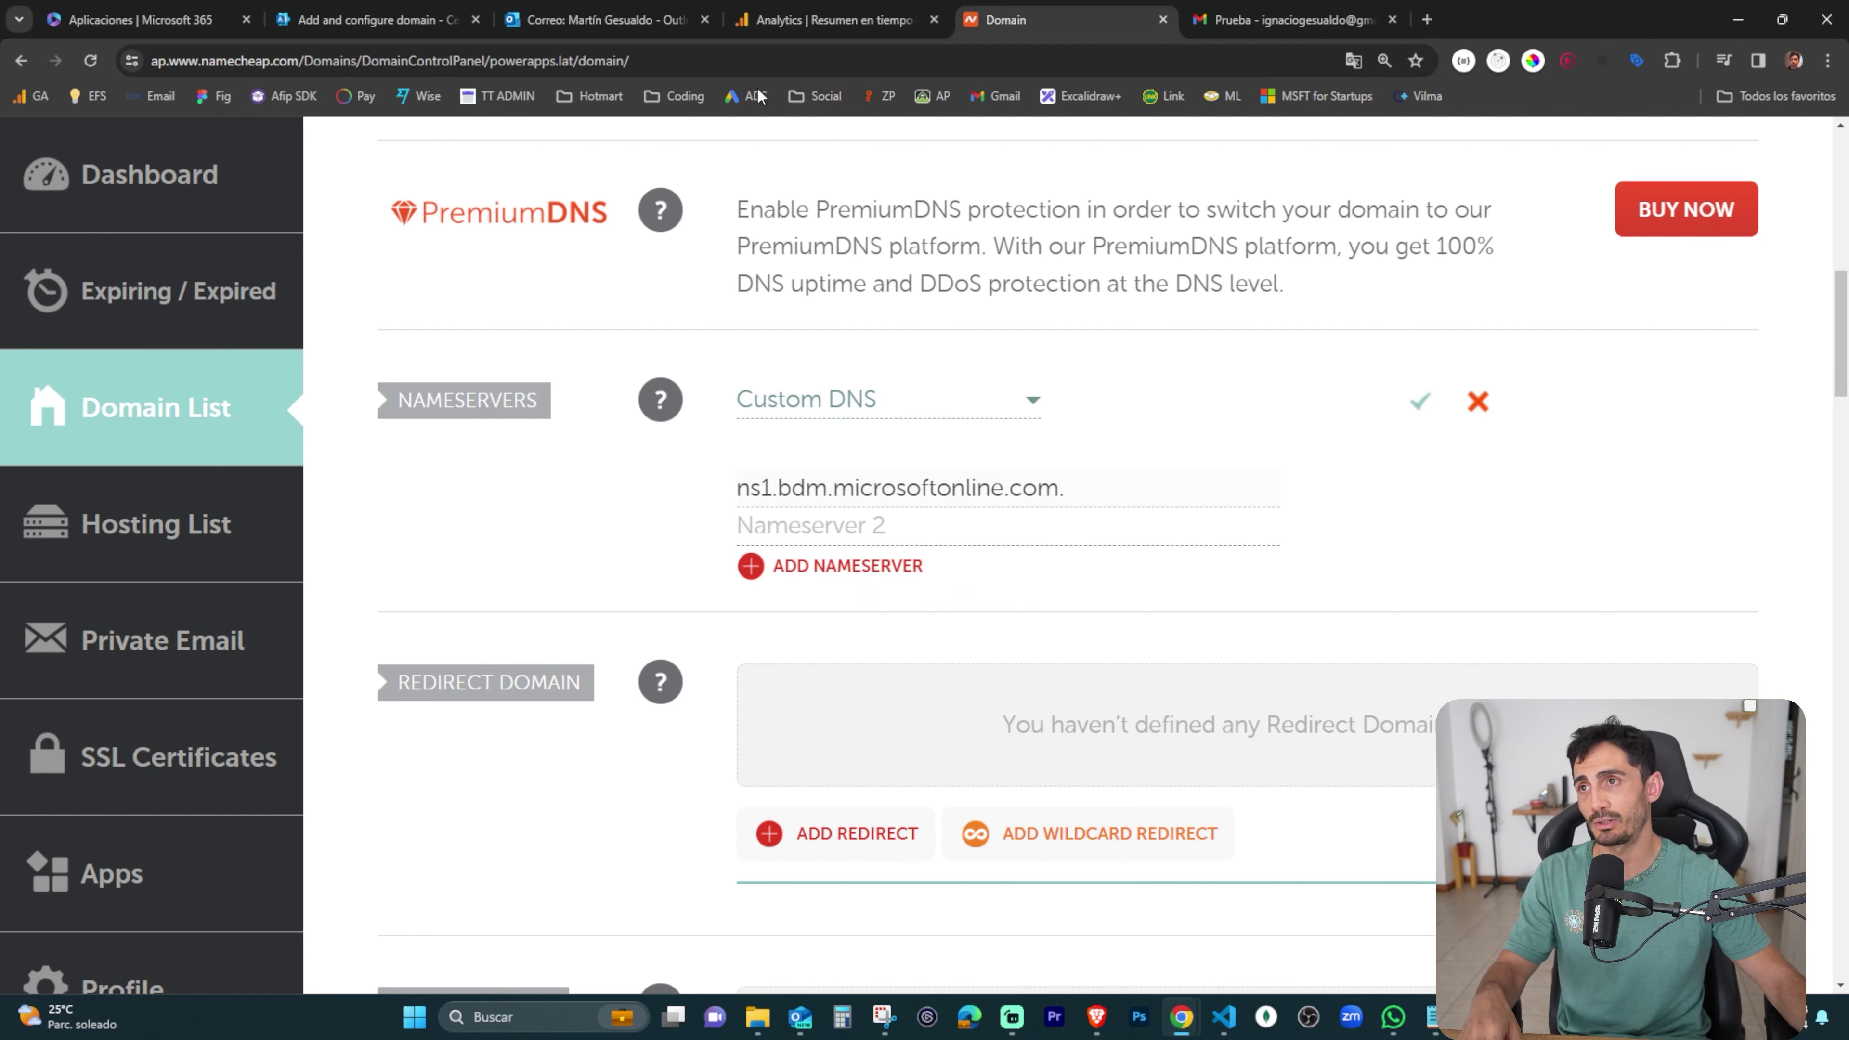
click(413, 27)
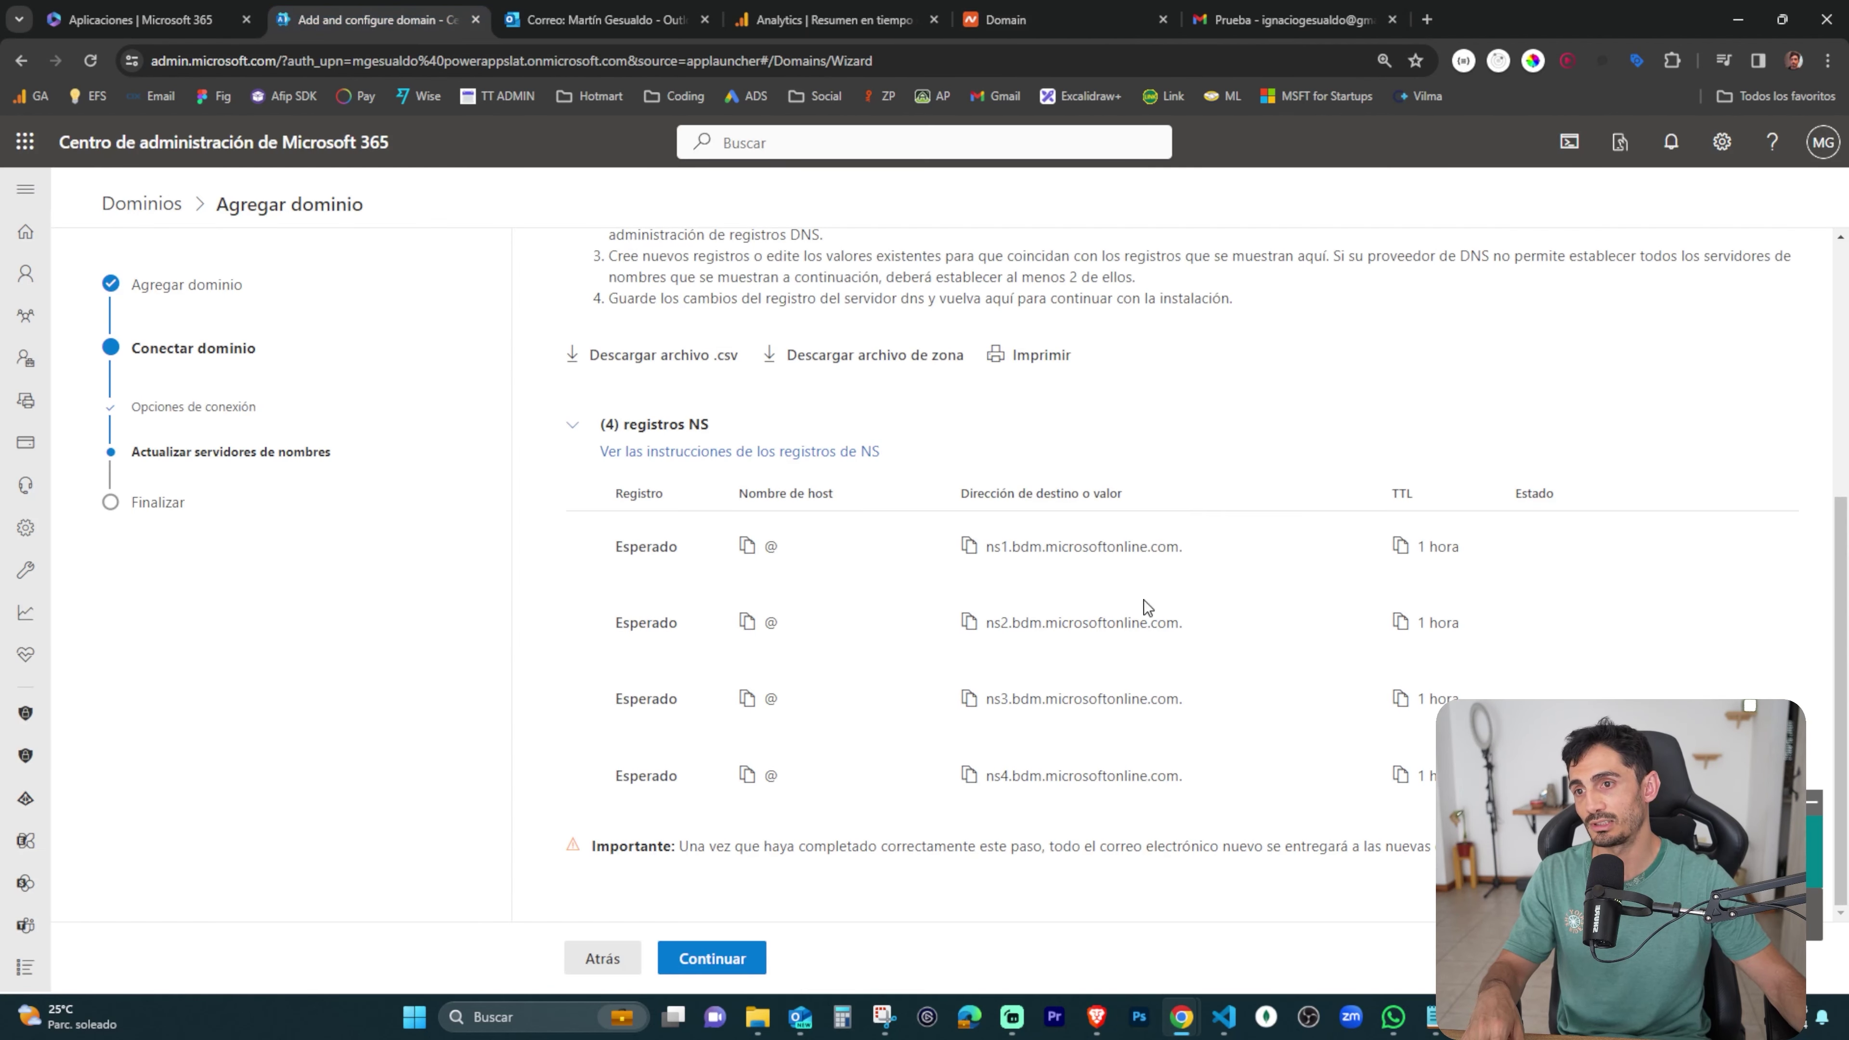
click(746, 621)
click(1020, 20)
click(963, 537)
key(ctrl+v)
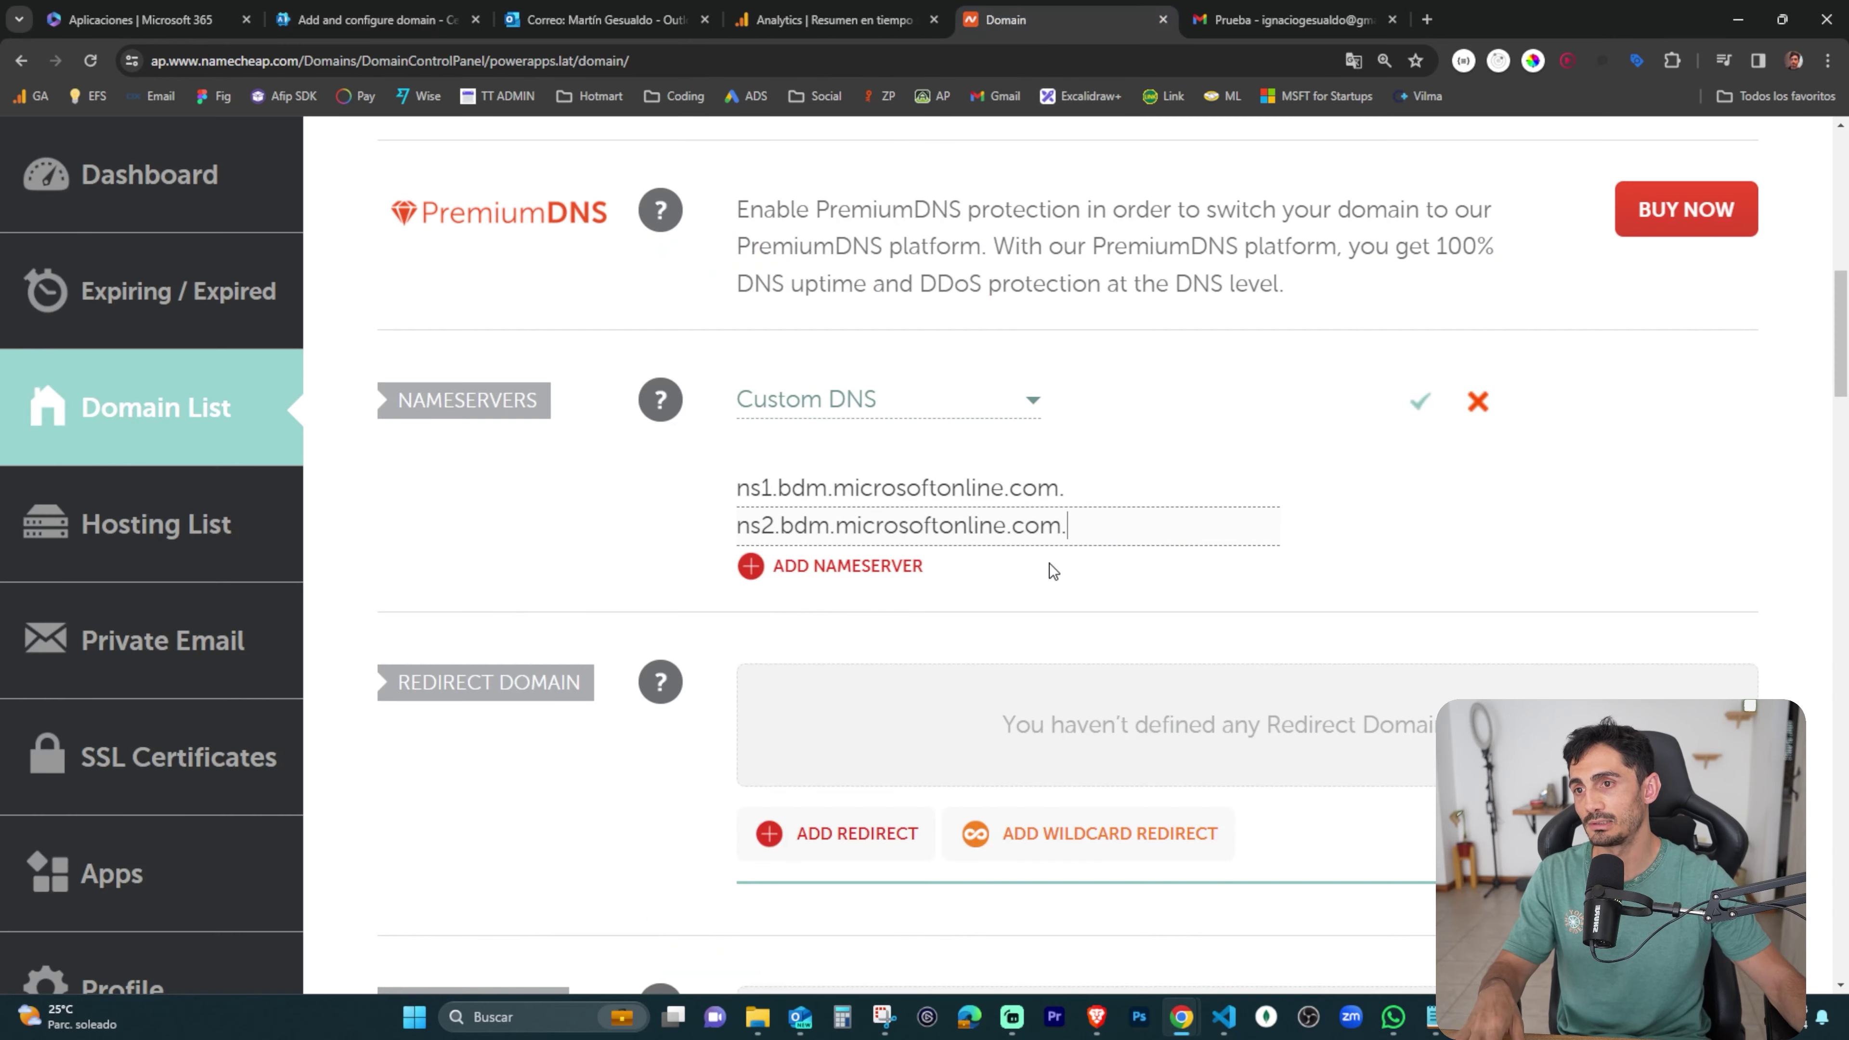
click(846, 566)
key(ctrl+v)
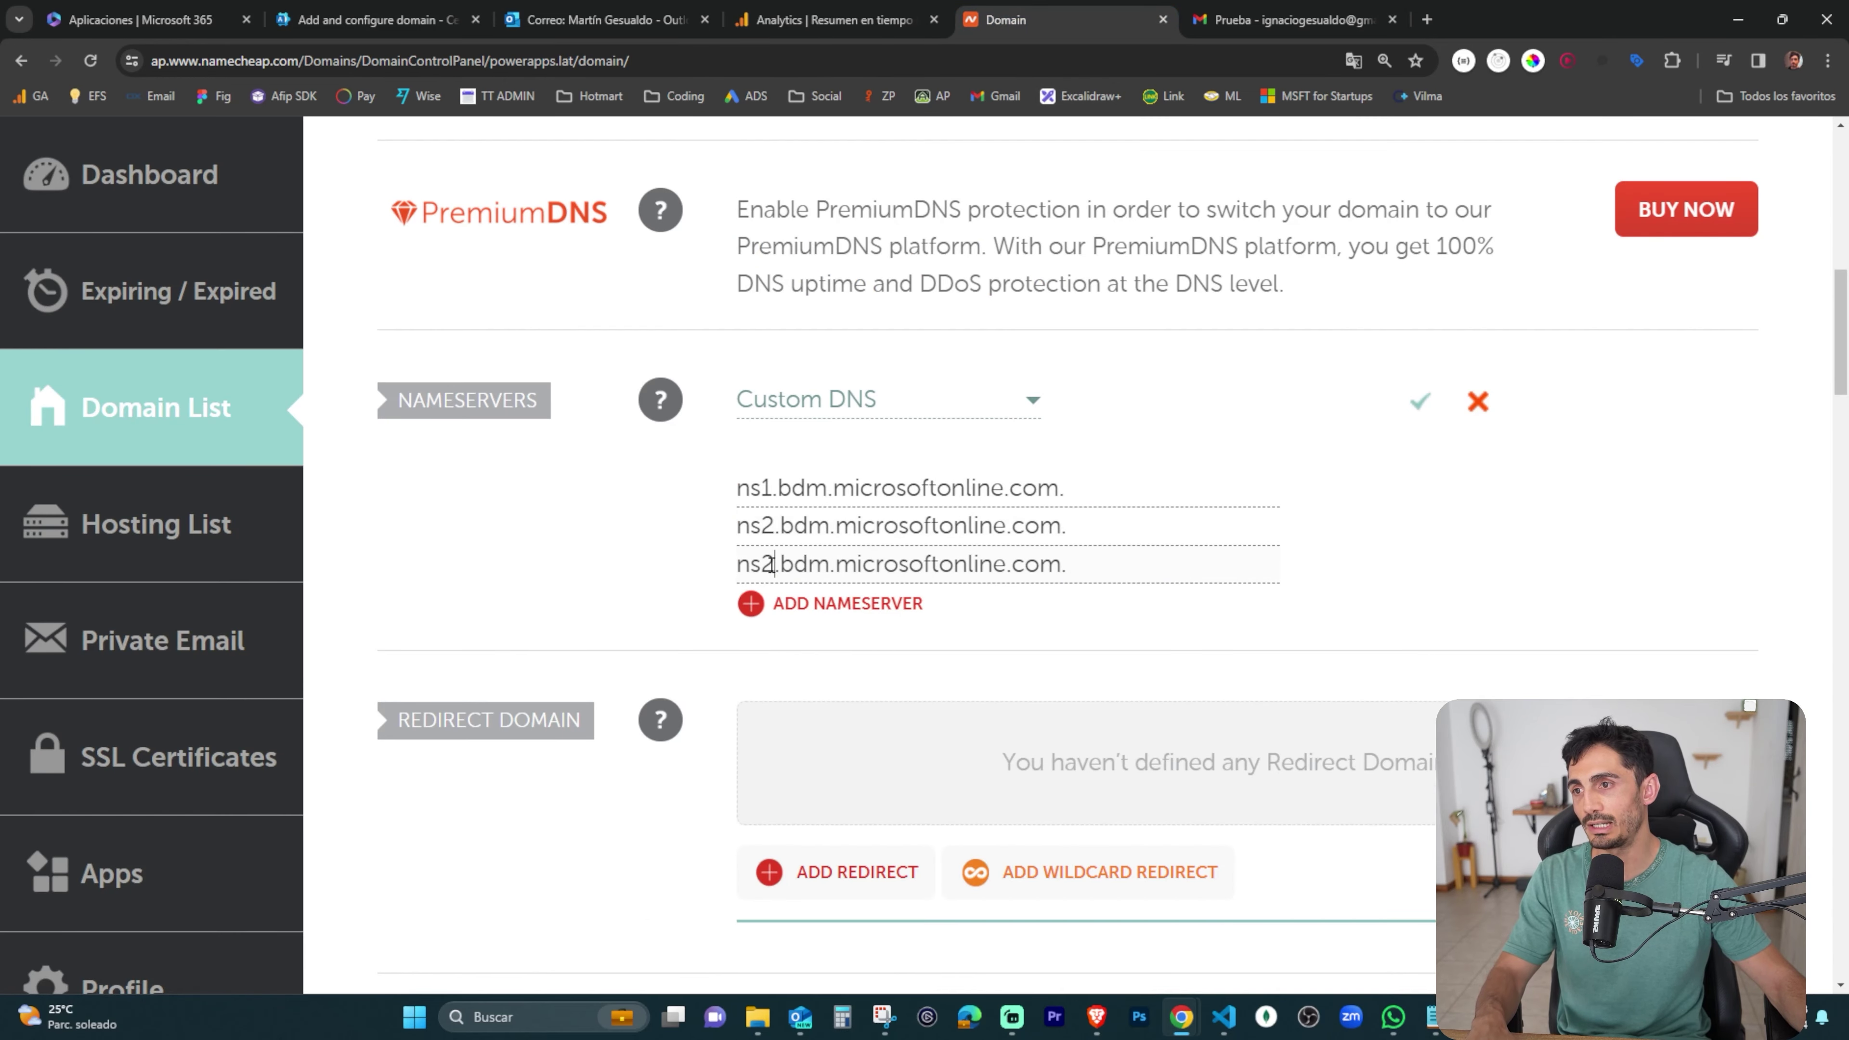
click(795, 601)
key(ctrl+v)
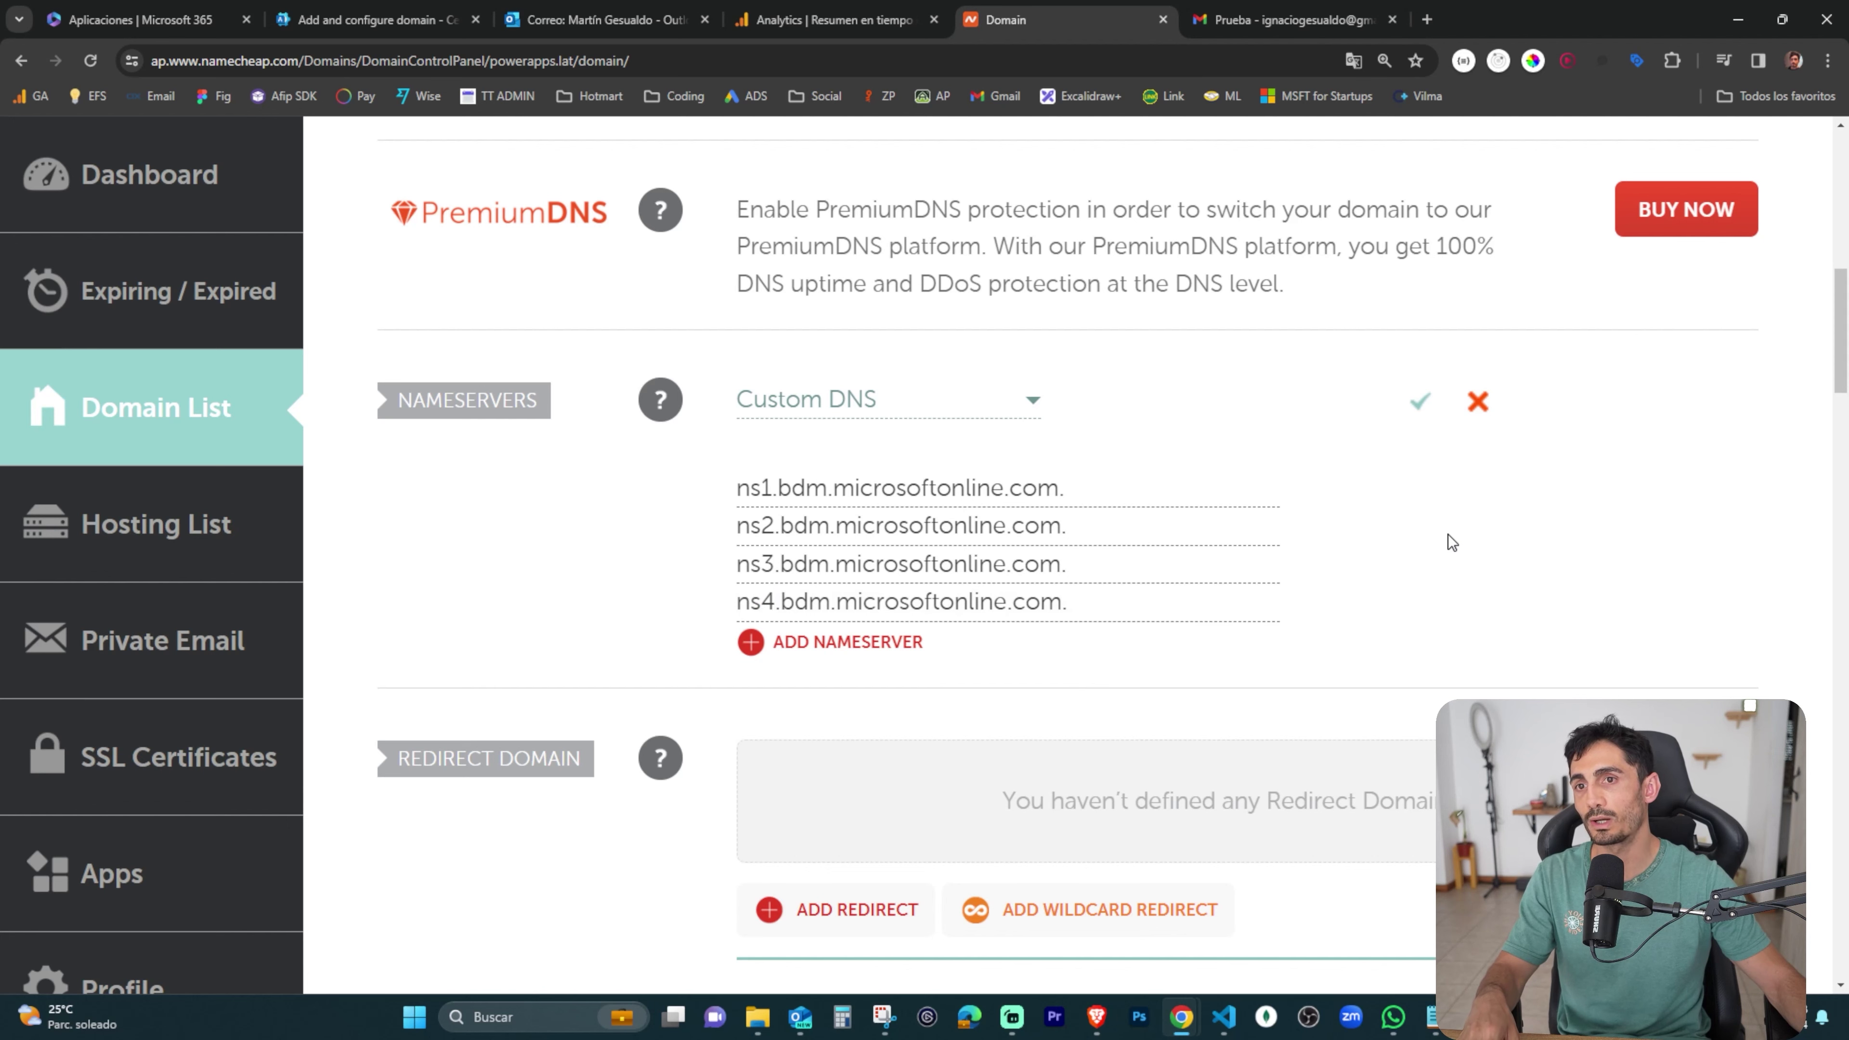
click(1419, 401)
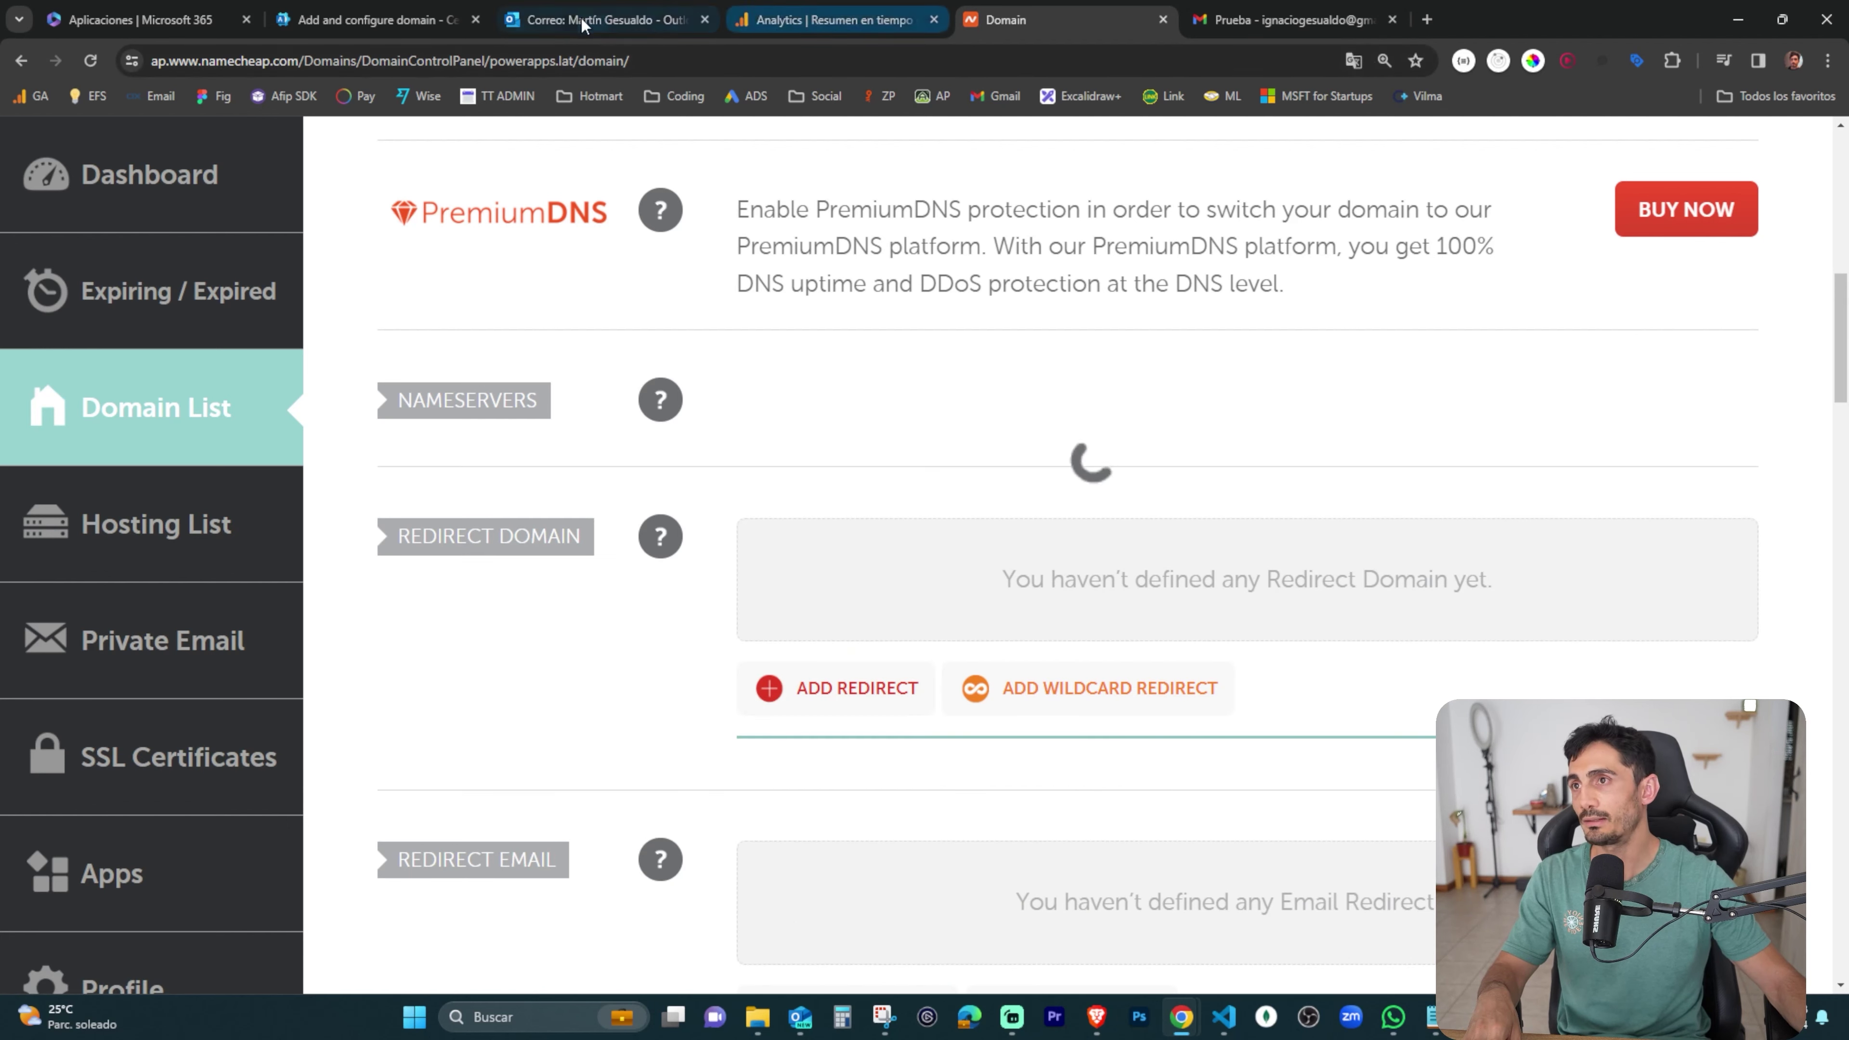
Step: Confirm the nameserver change saved in Namecheap, then return to the Microsoft 365 setup
click(400, 22)
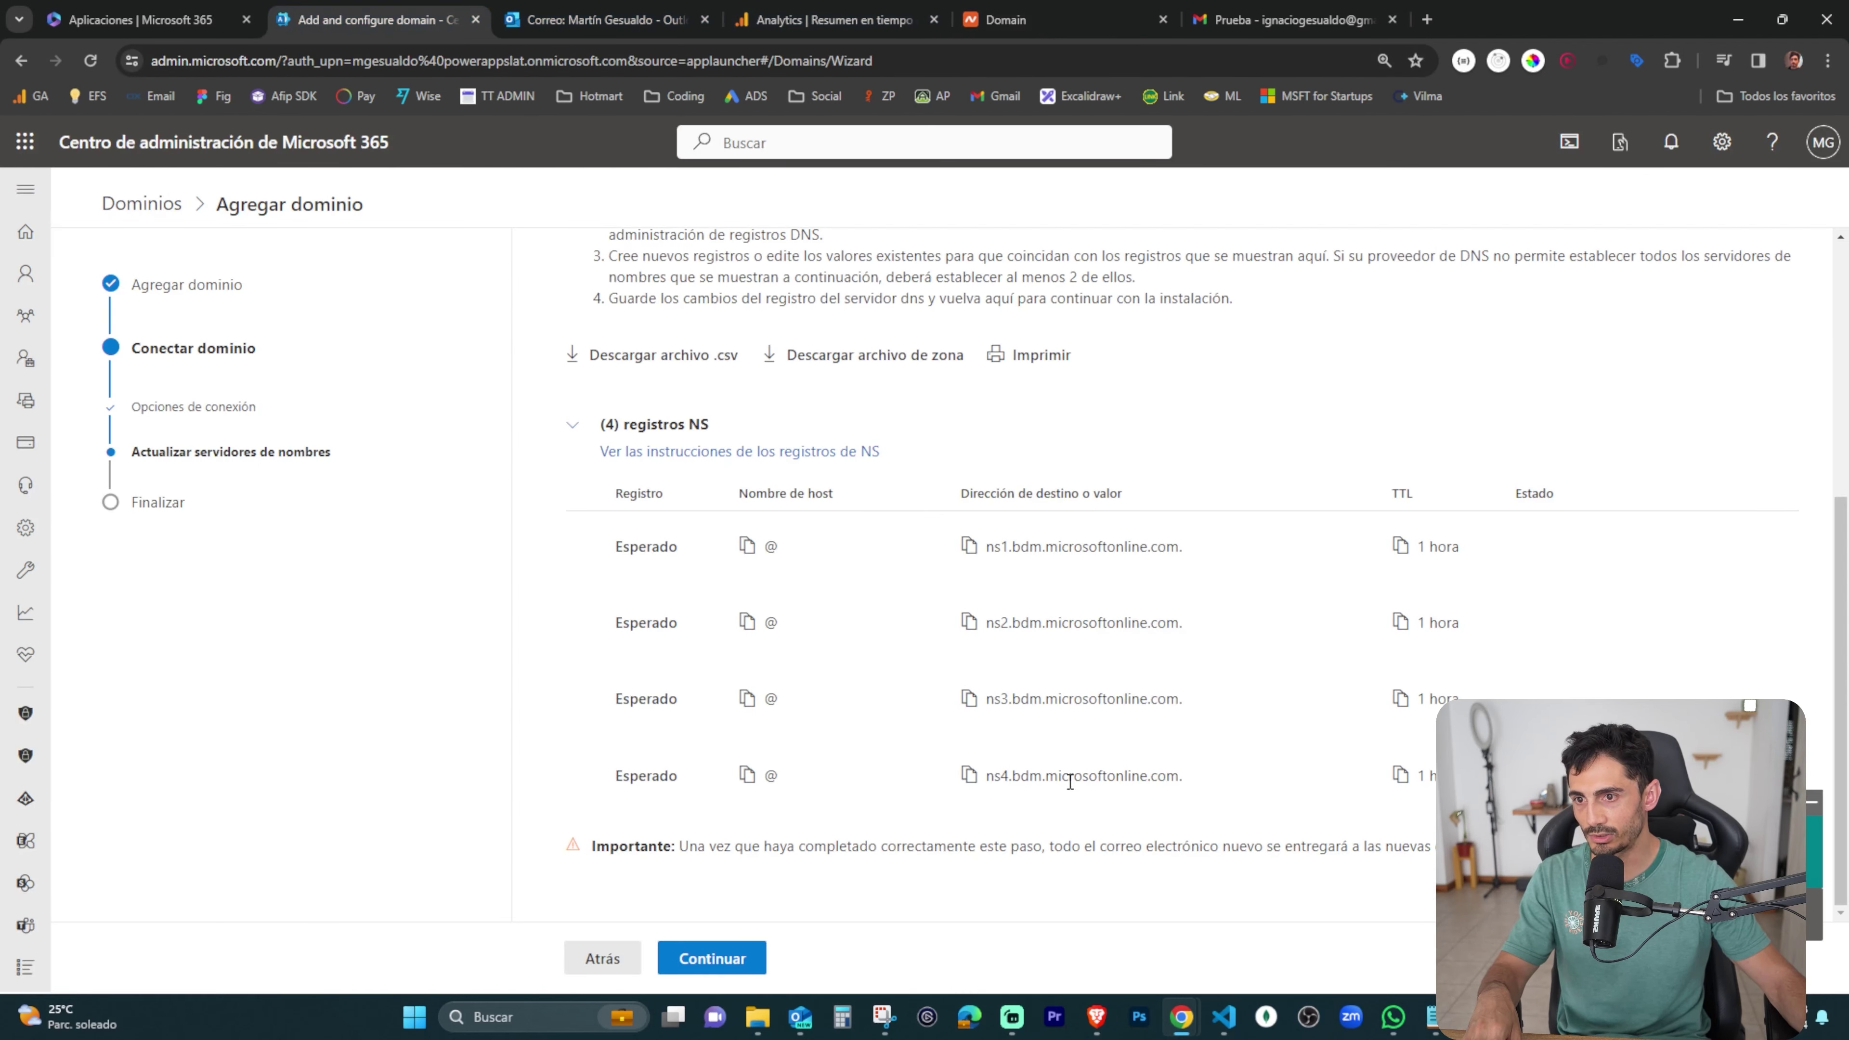
click(1052, 30)
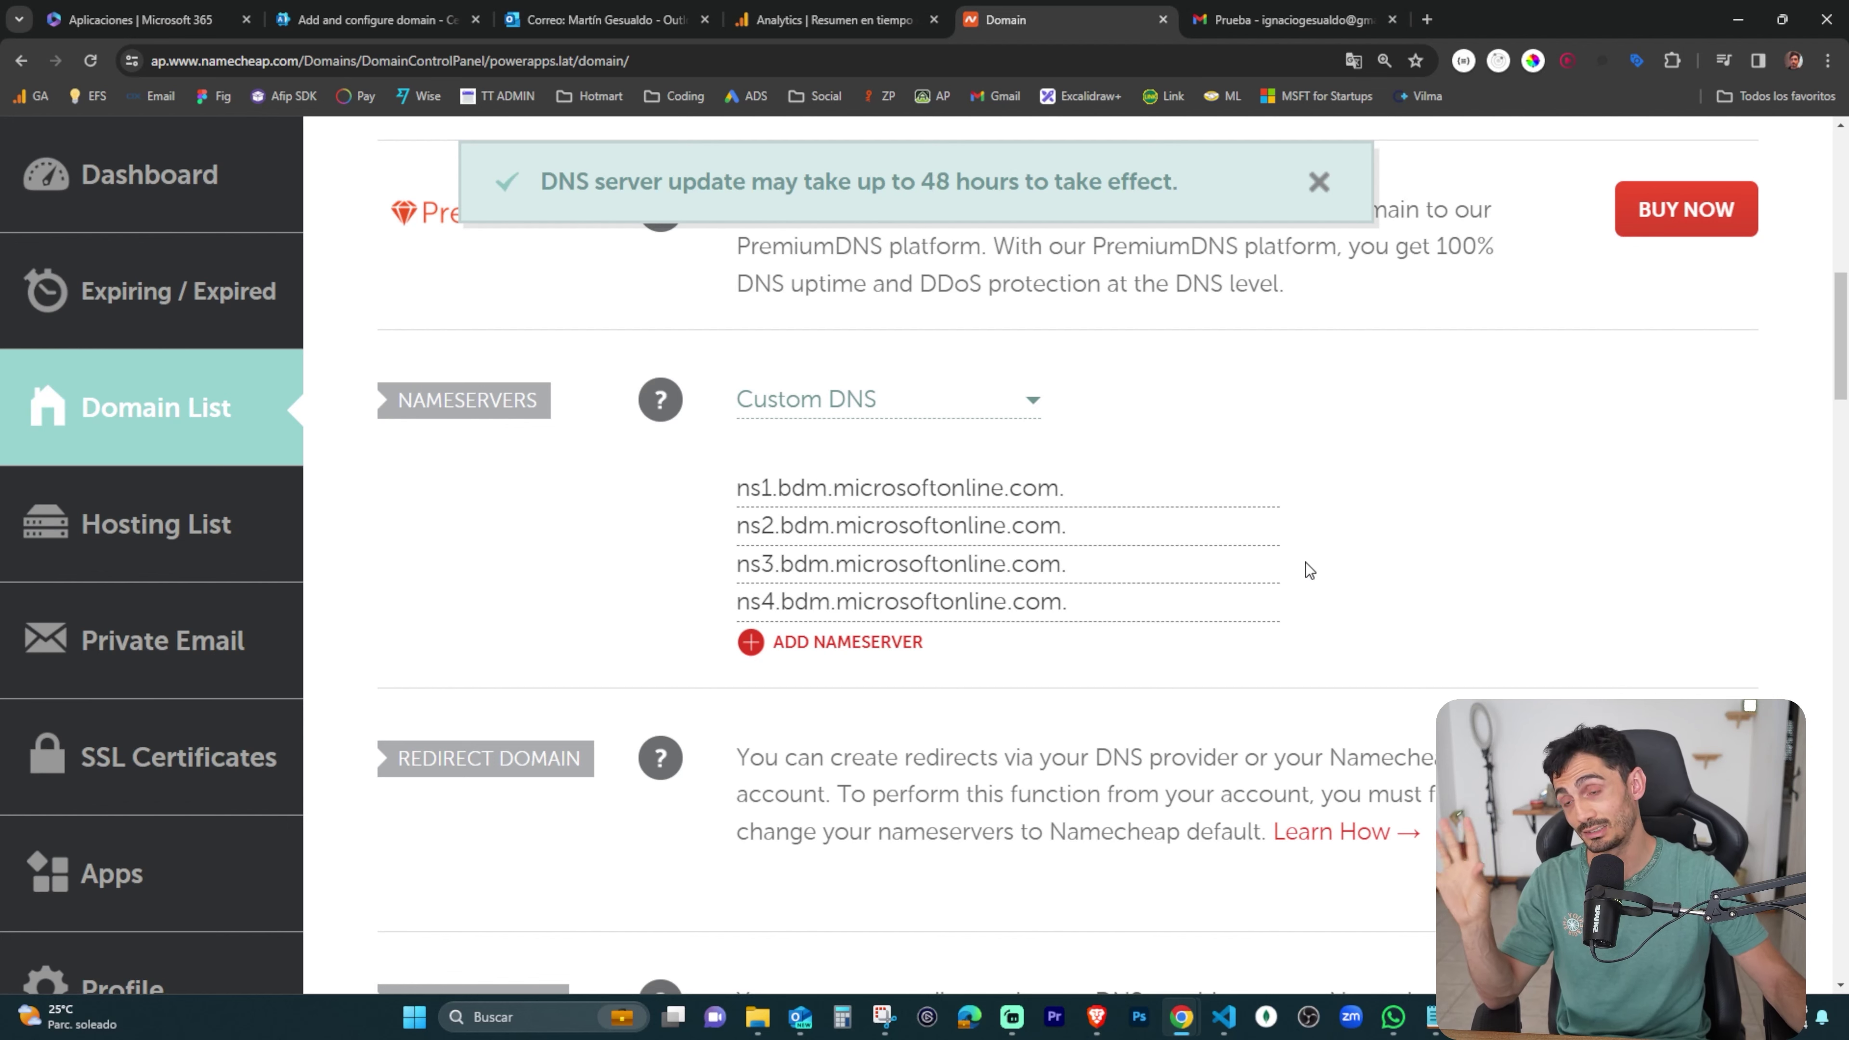
scroll(1325, 572, down, 3)
scroll(1325, 571, up, 4)
click(376, 20)
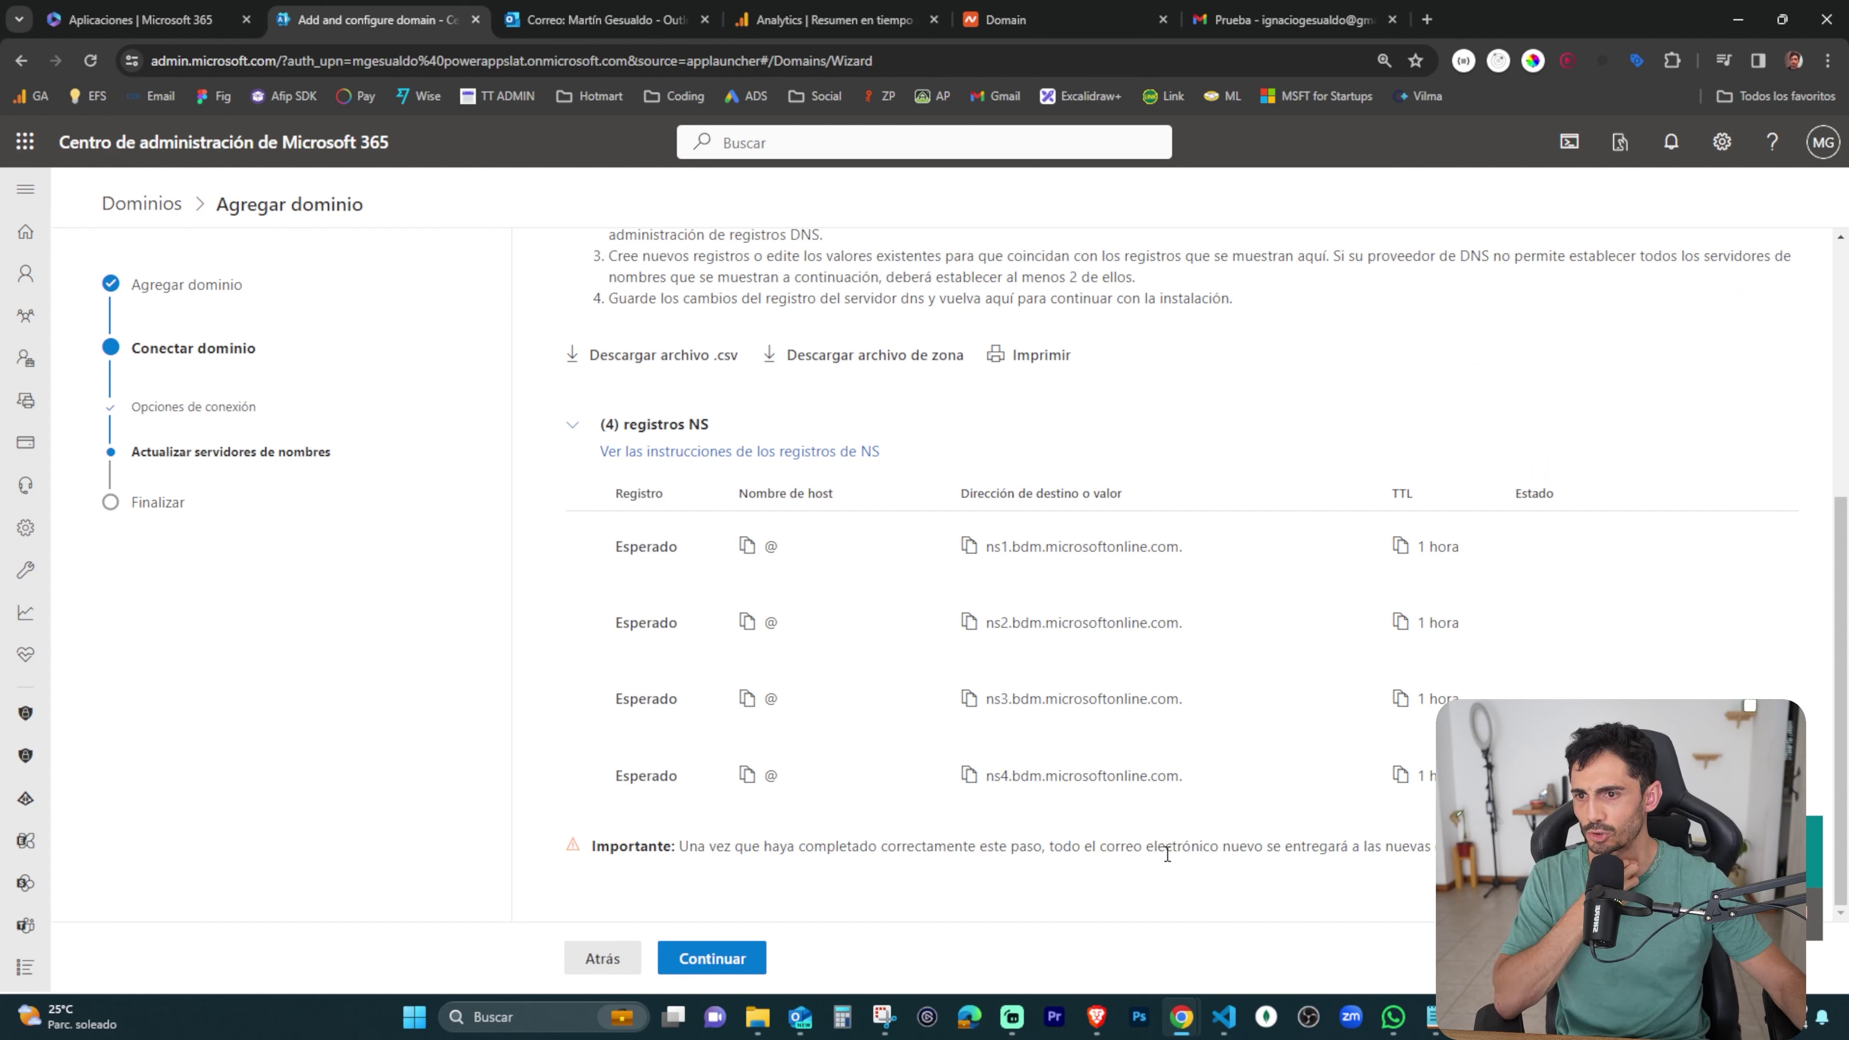
Step: Run the nameserver check and review the 'Entrada no válida' NS rows still showing dns1/dns2.registrar-servers.com
drag(1267, 847, 1436, 847)
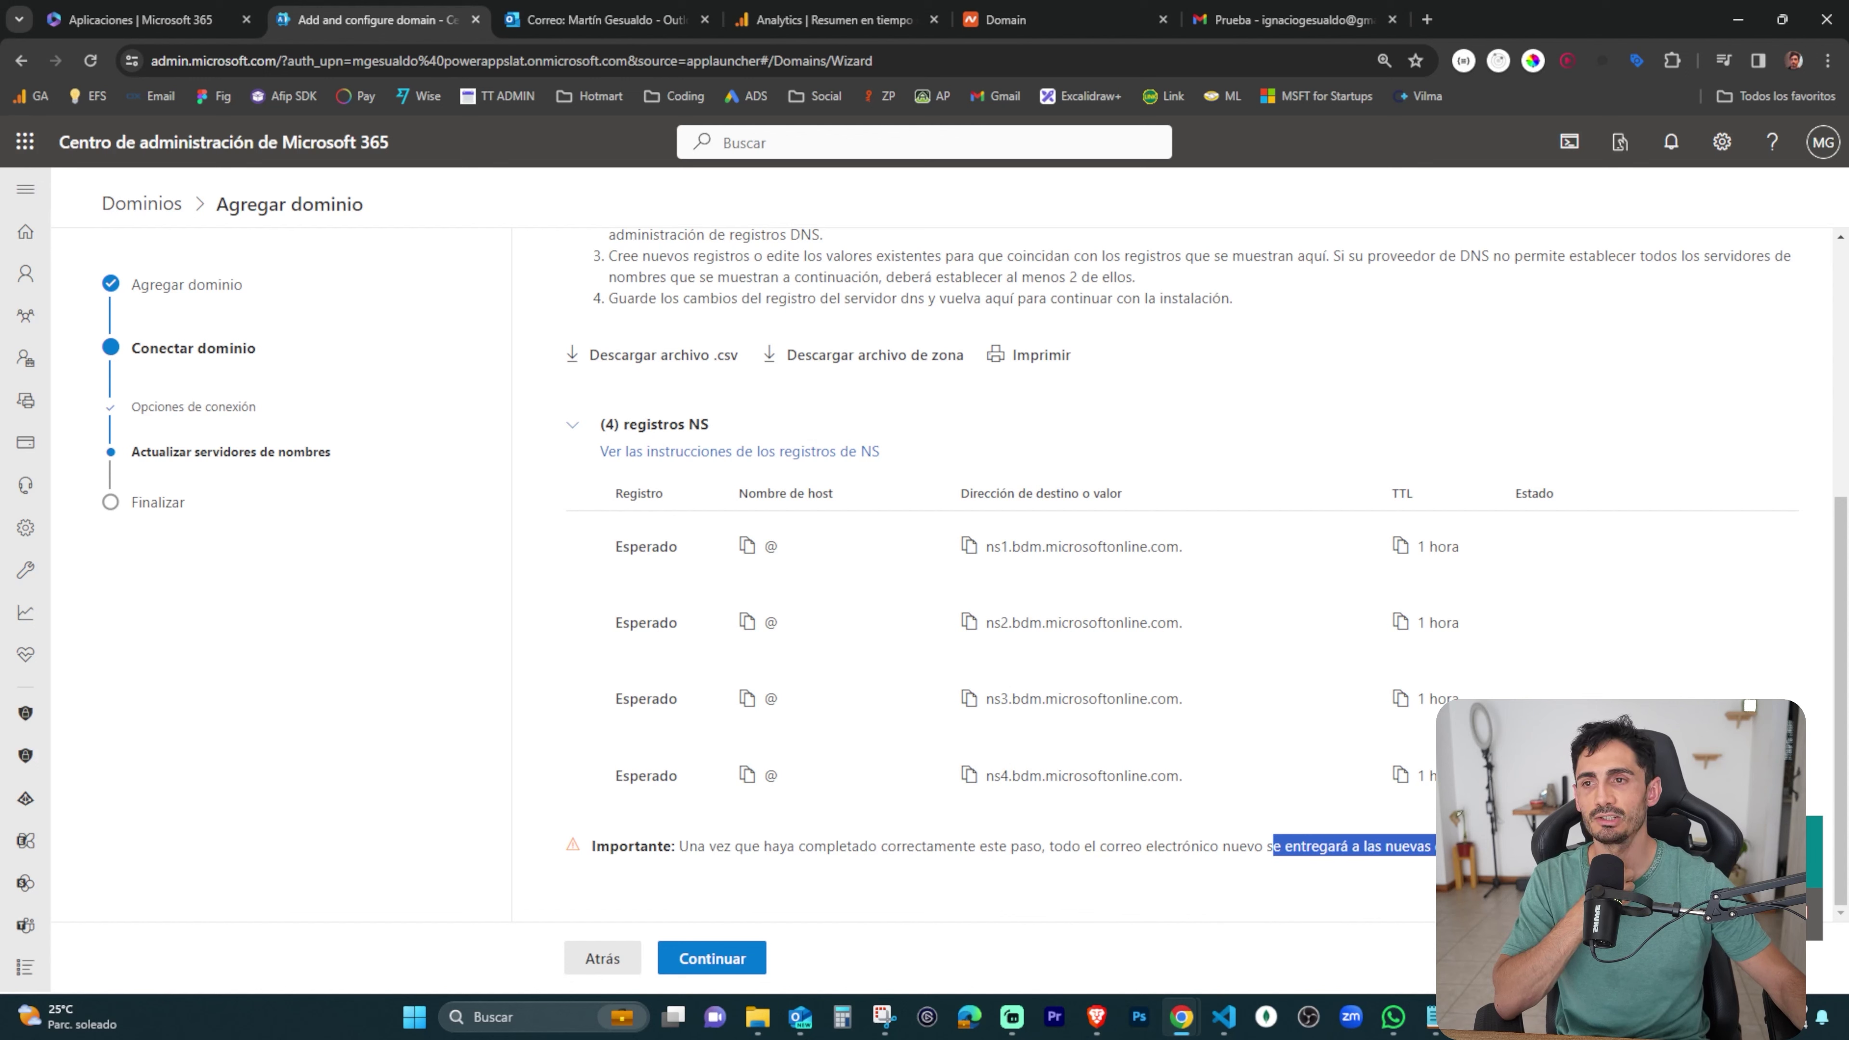
click(735, 959)
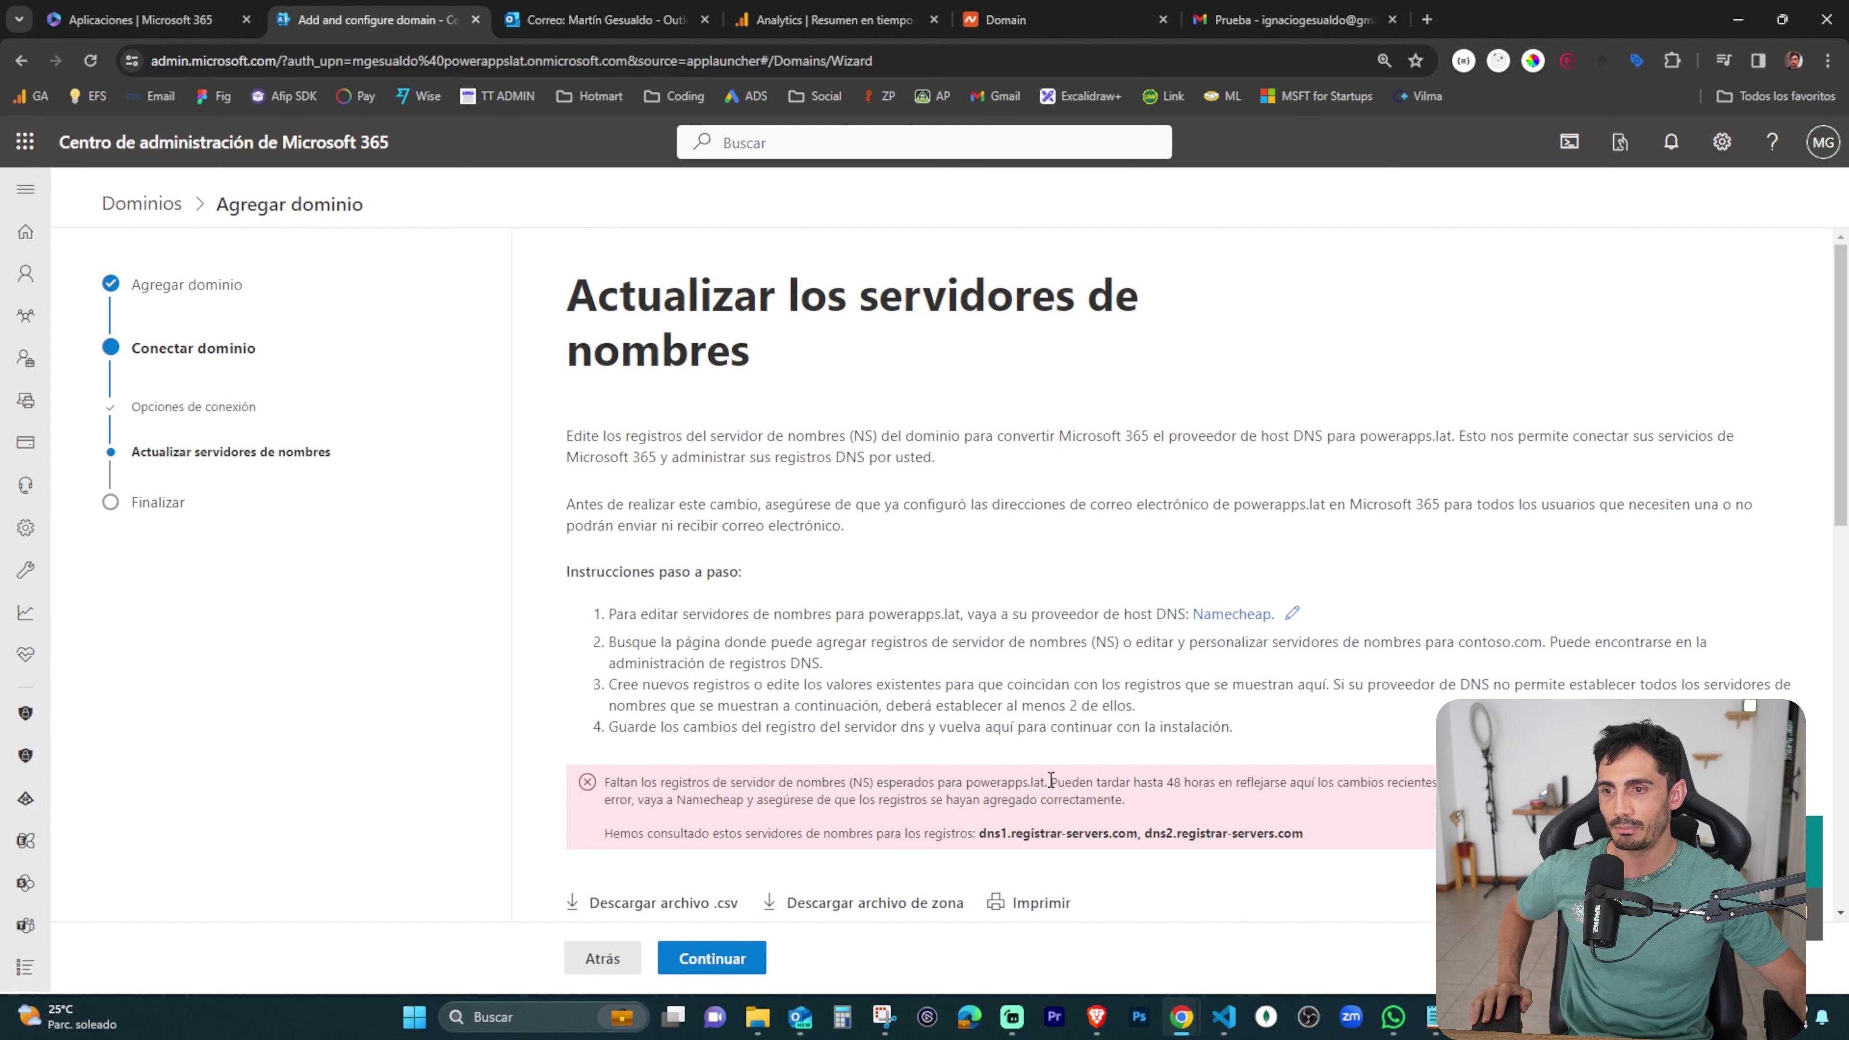
scroll(1051, 780, down, 8)
scroll(1243, 735, down, 3)
scroll(1088, 434, down, 1)
scroll(1110, 488, down, 1)
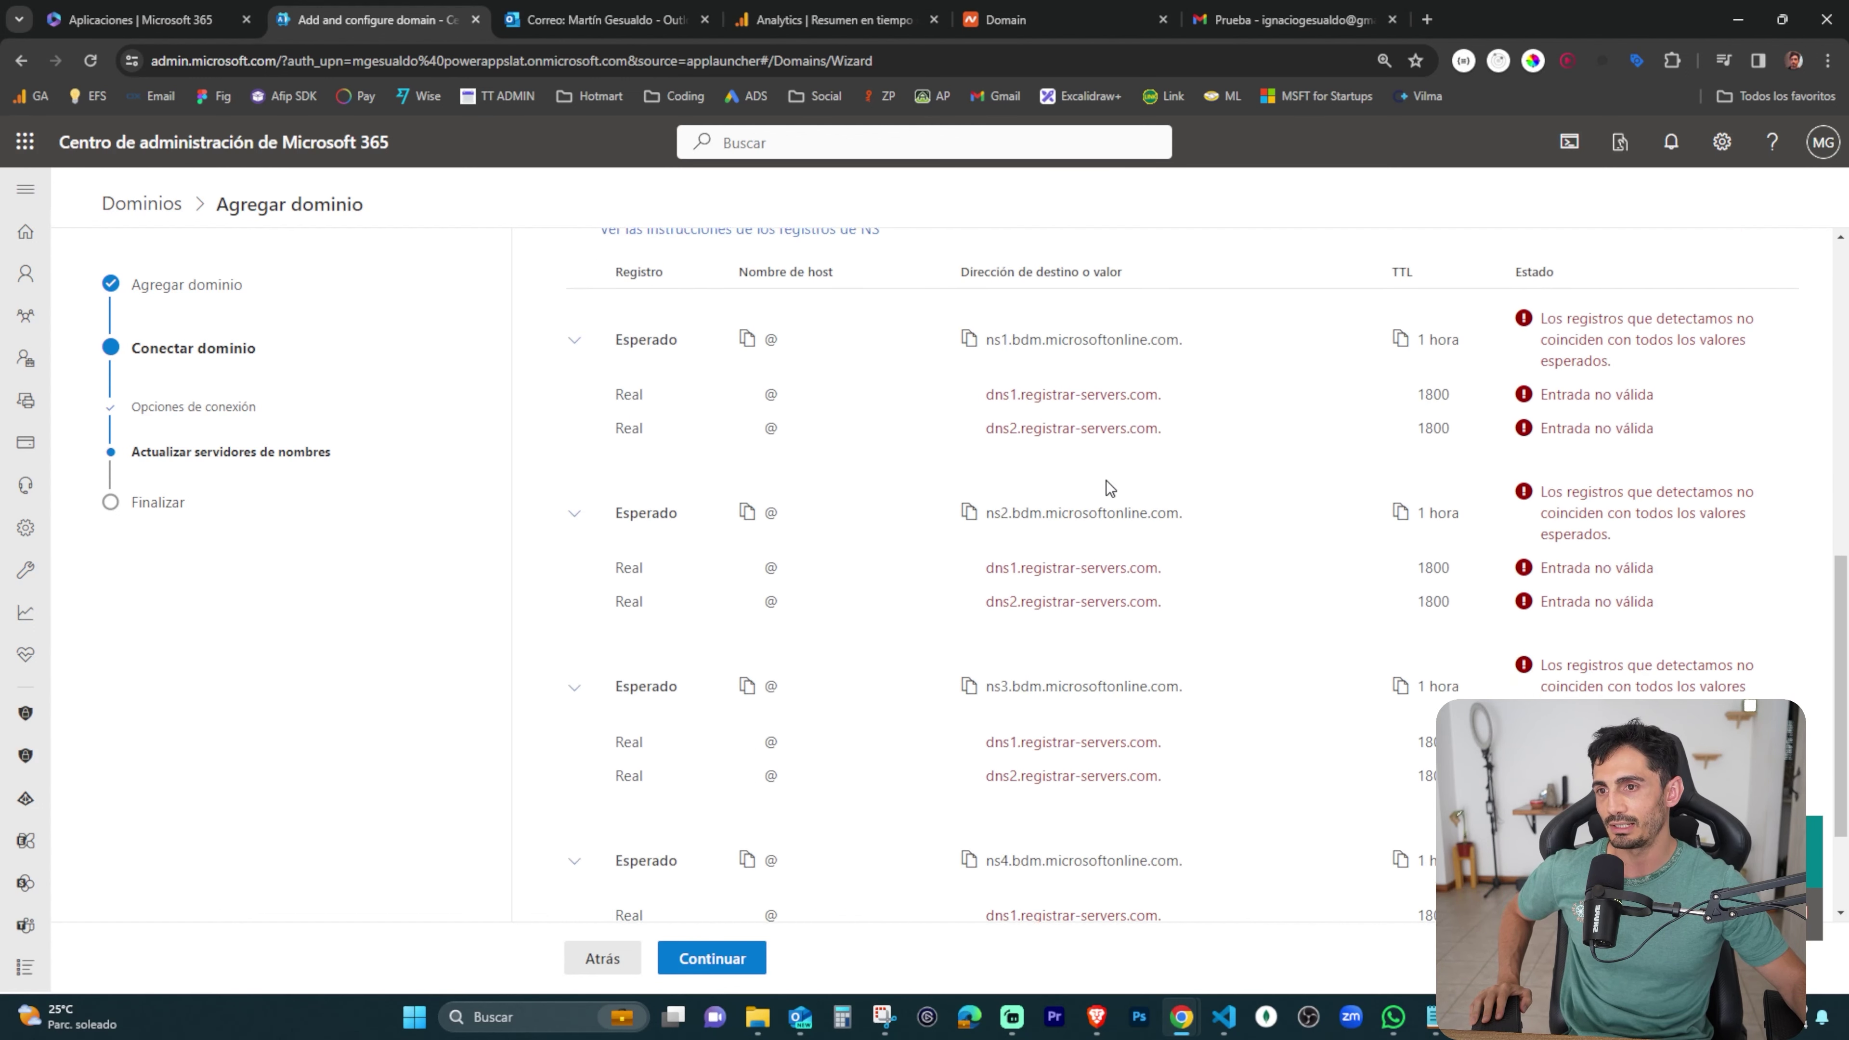
scroll(1109, 482, down, 1)
scroll(1111, 458, down, 1)
scroll(1262, 730, up, 1)
scroll(1261, 730, up, 1)
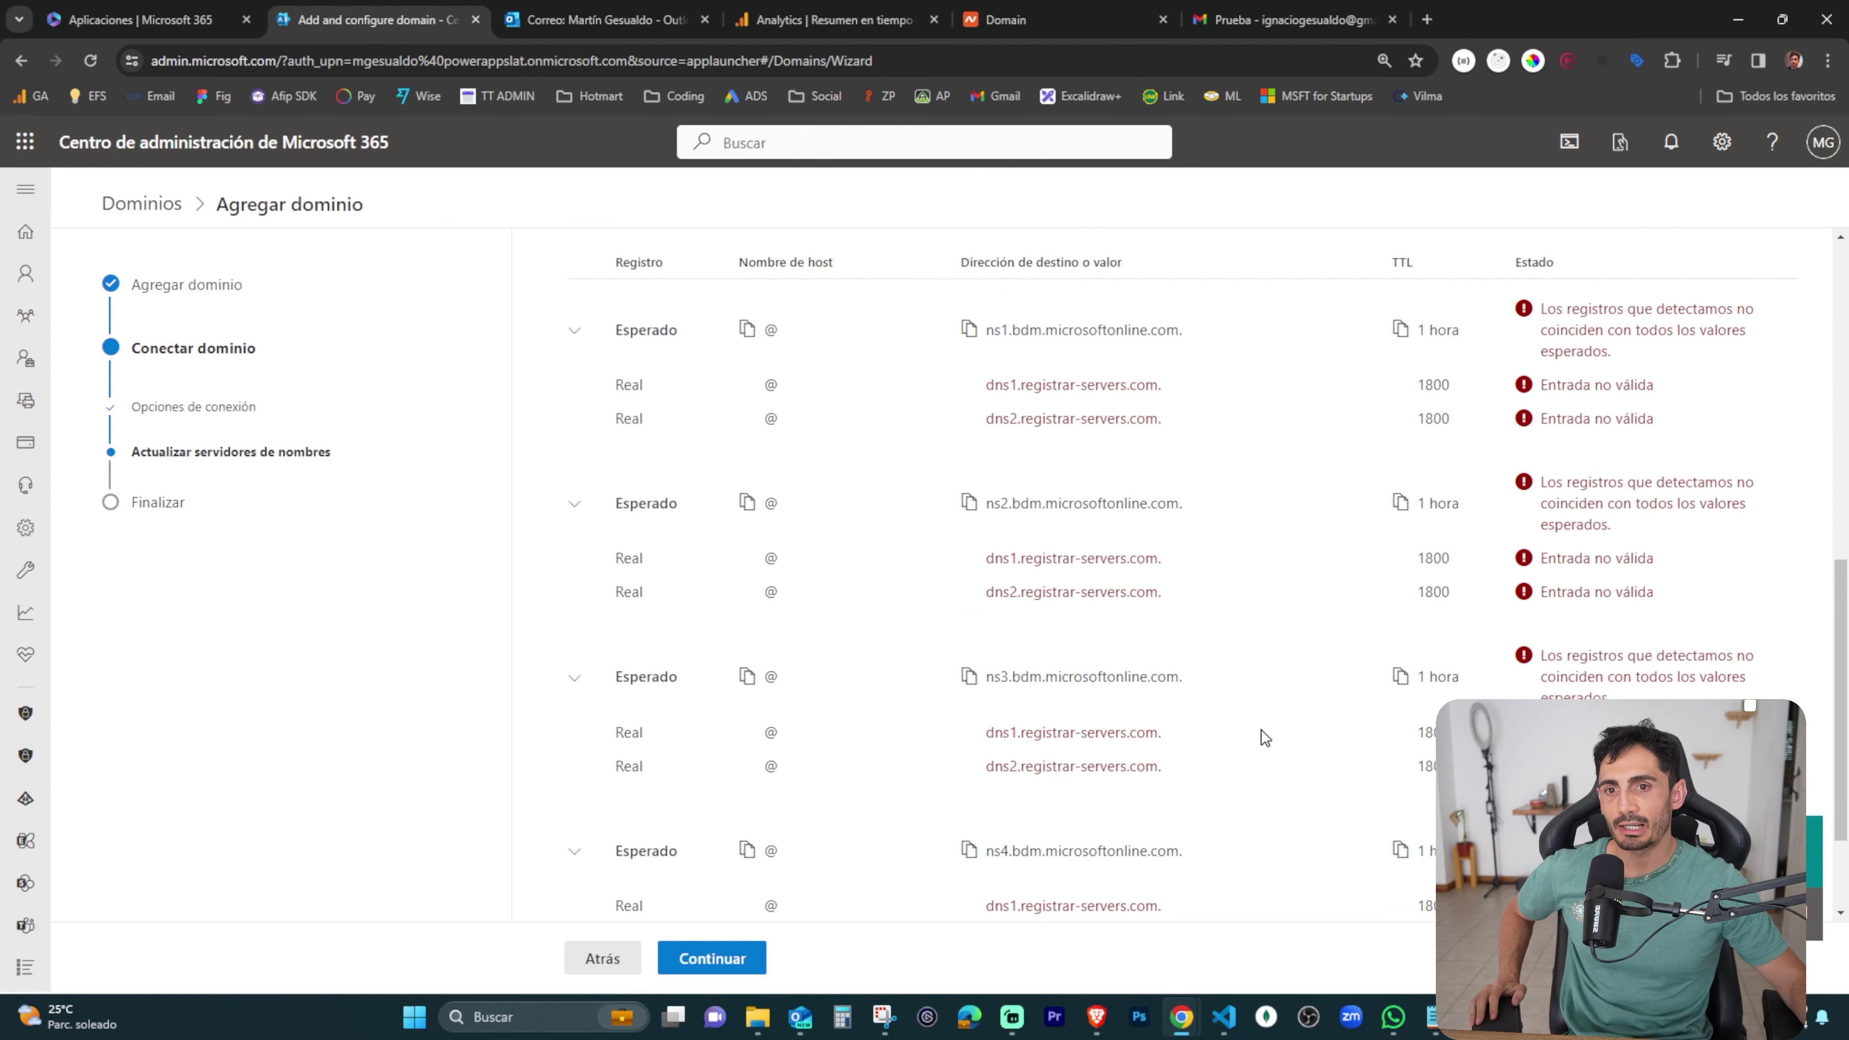
scroll(1262, 730, up, 1)
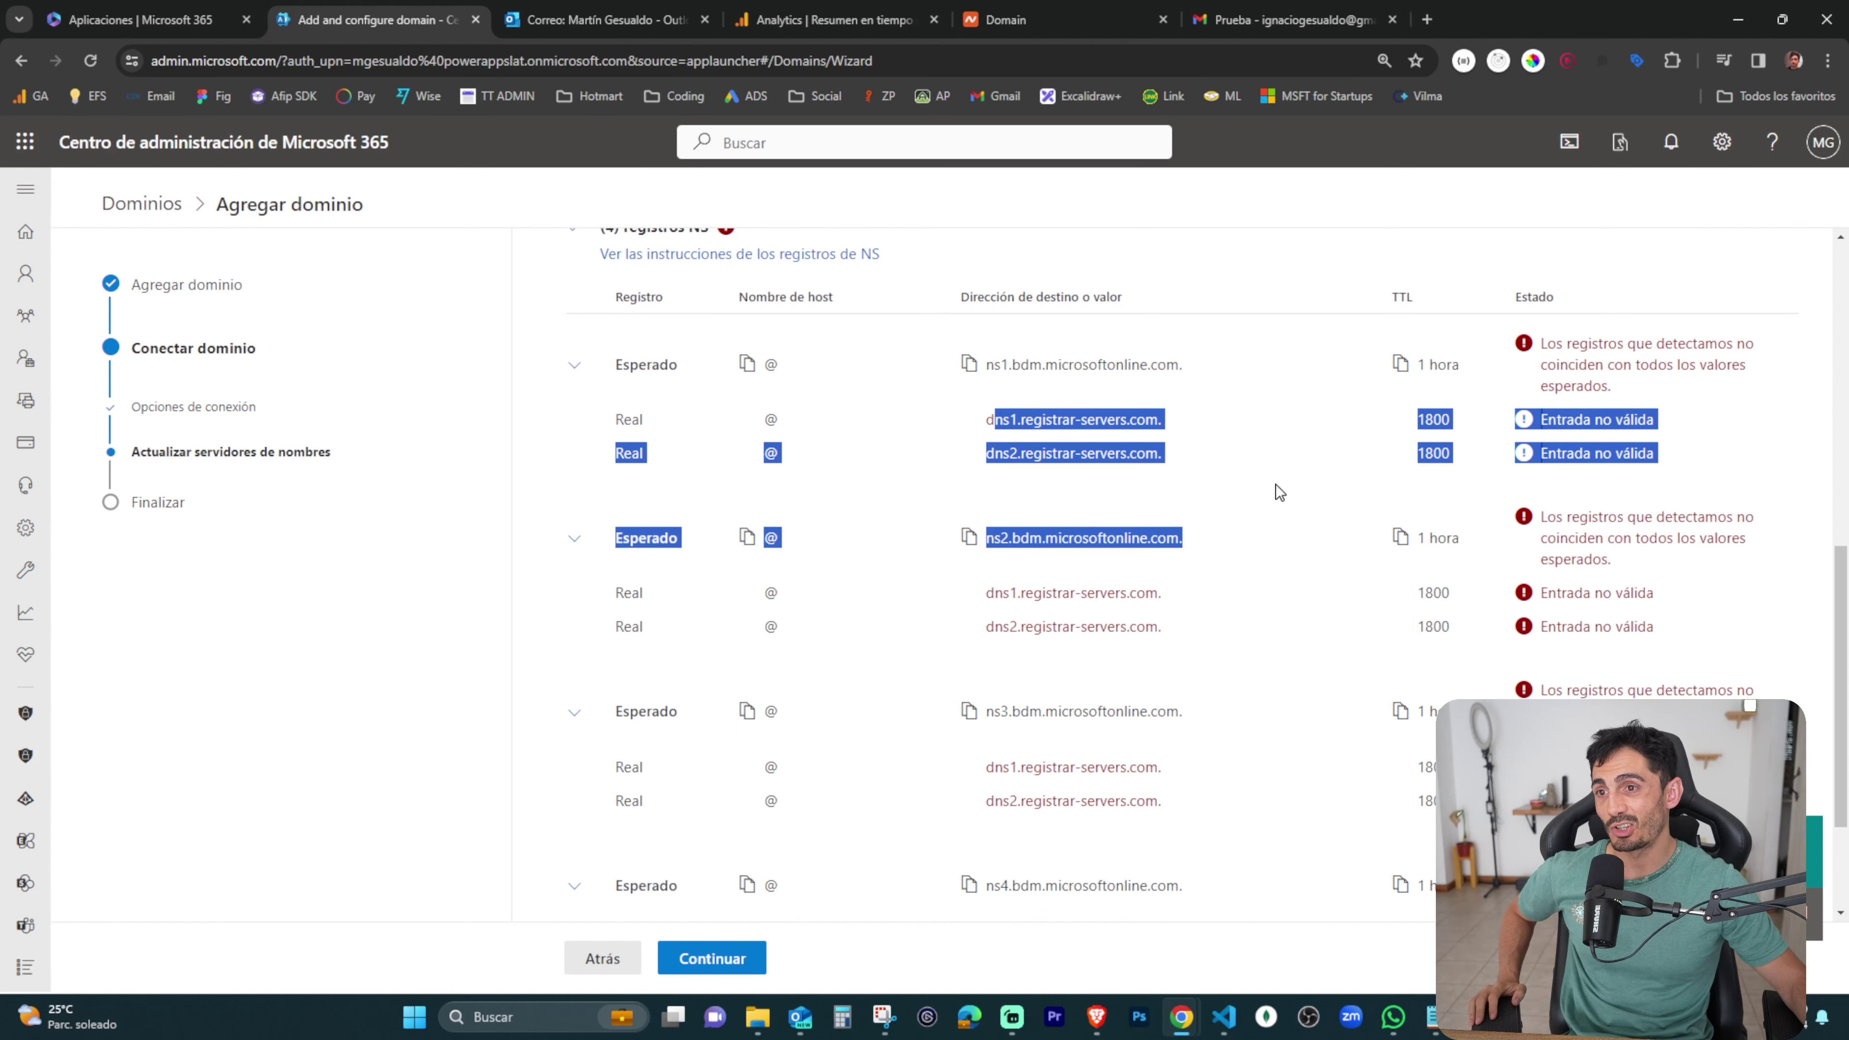
drag(1014, 423, 1346, 467)
Step: Review powerapps.lat's Custom DNS entries in Namecheap to confirm the four Microsoft nameservers
key(ctrl+5)
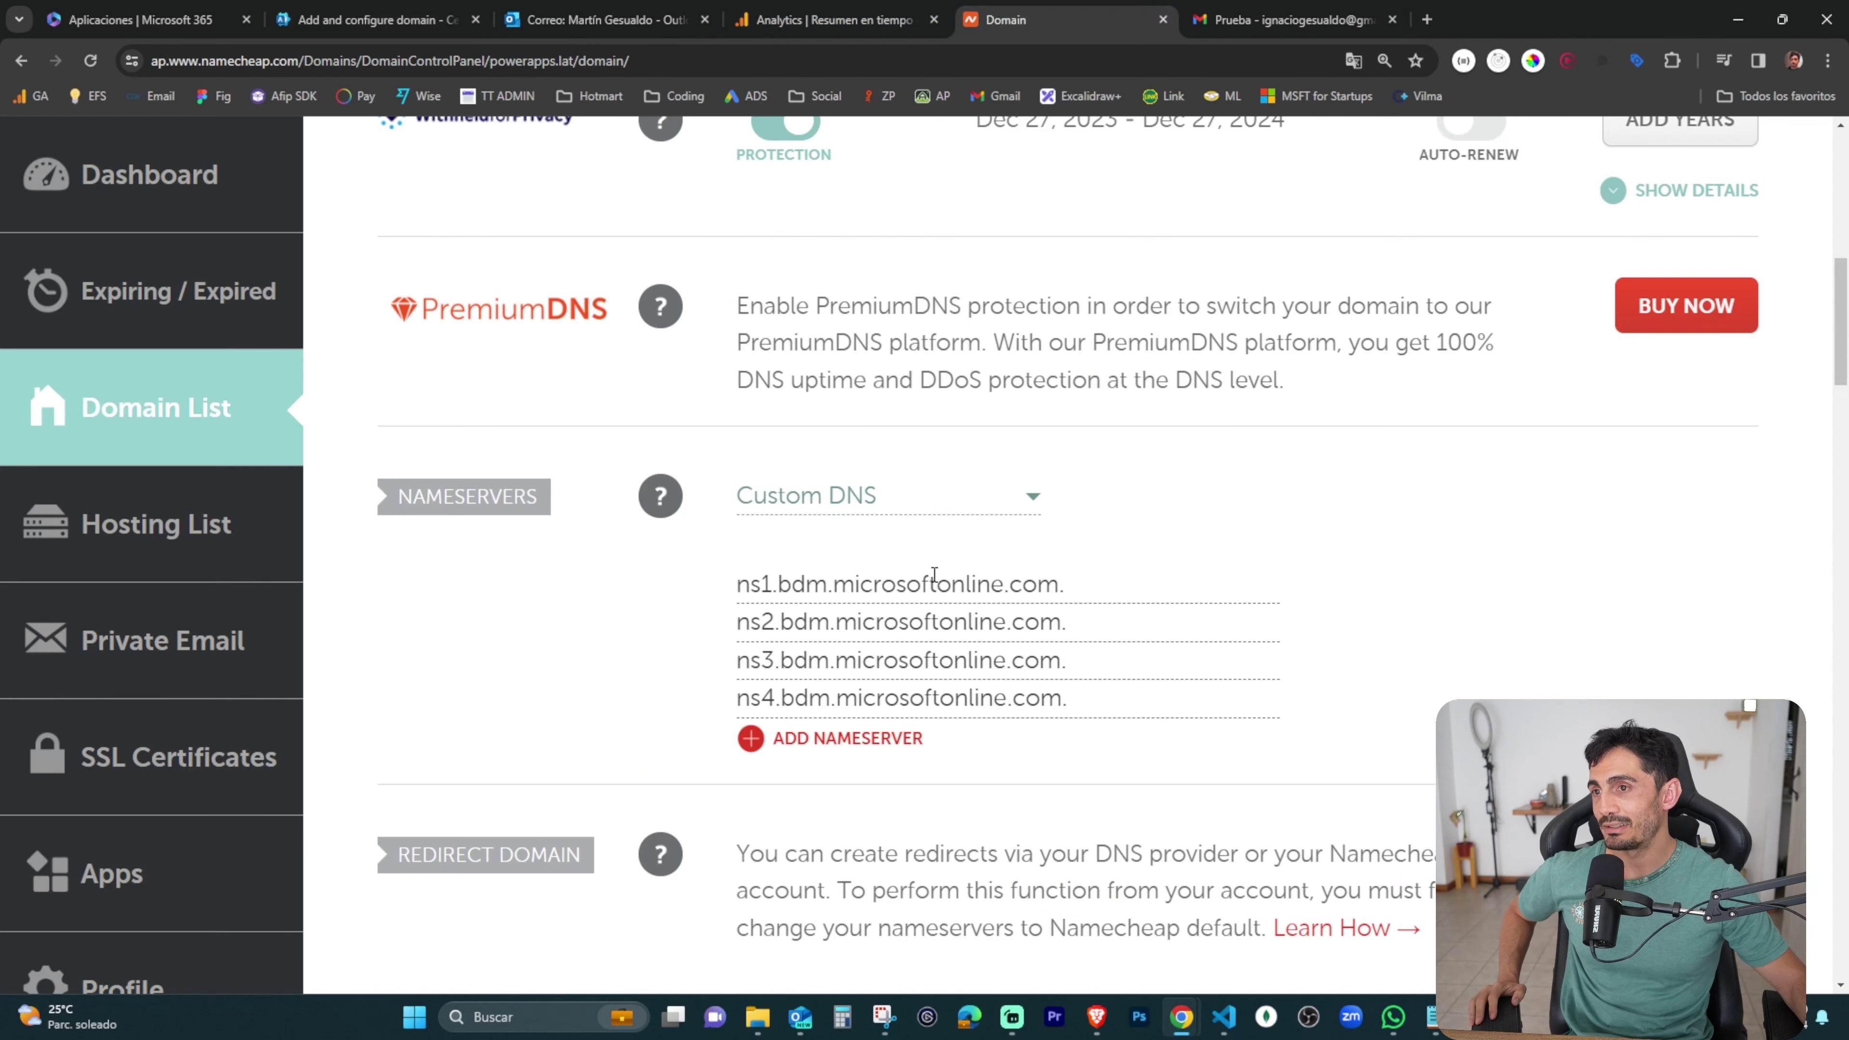
scroll(1233, 649, down, 5)
scroll(1219, 650, down, 5)
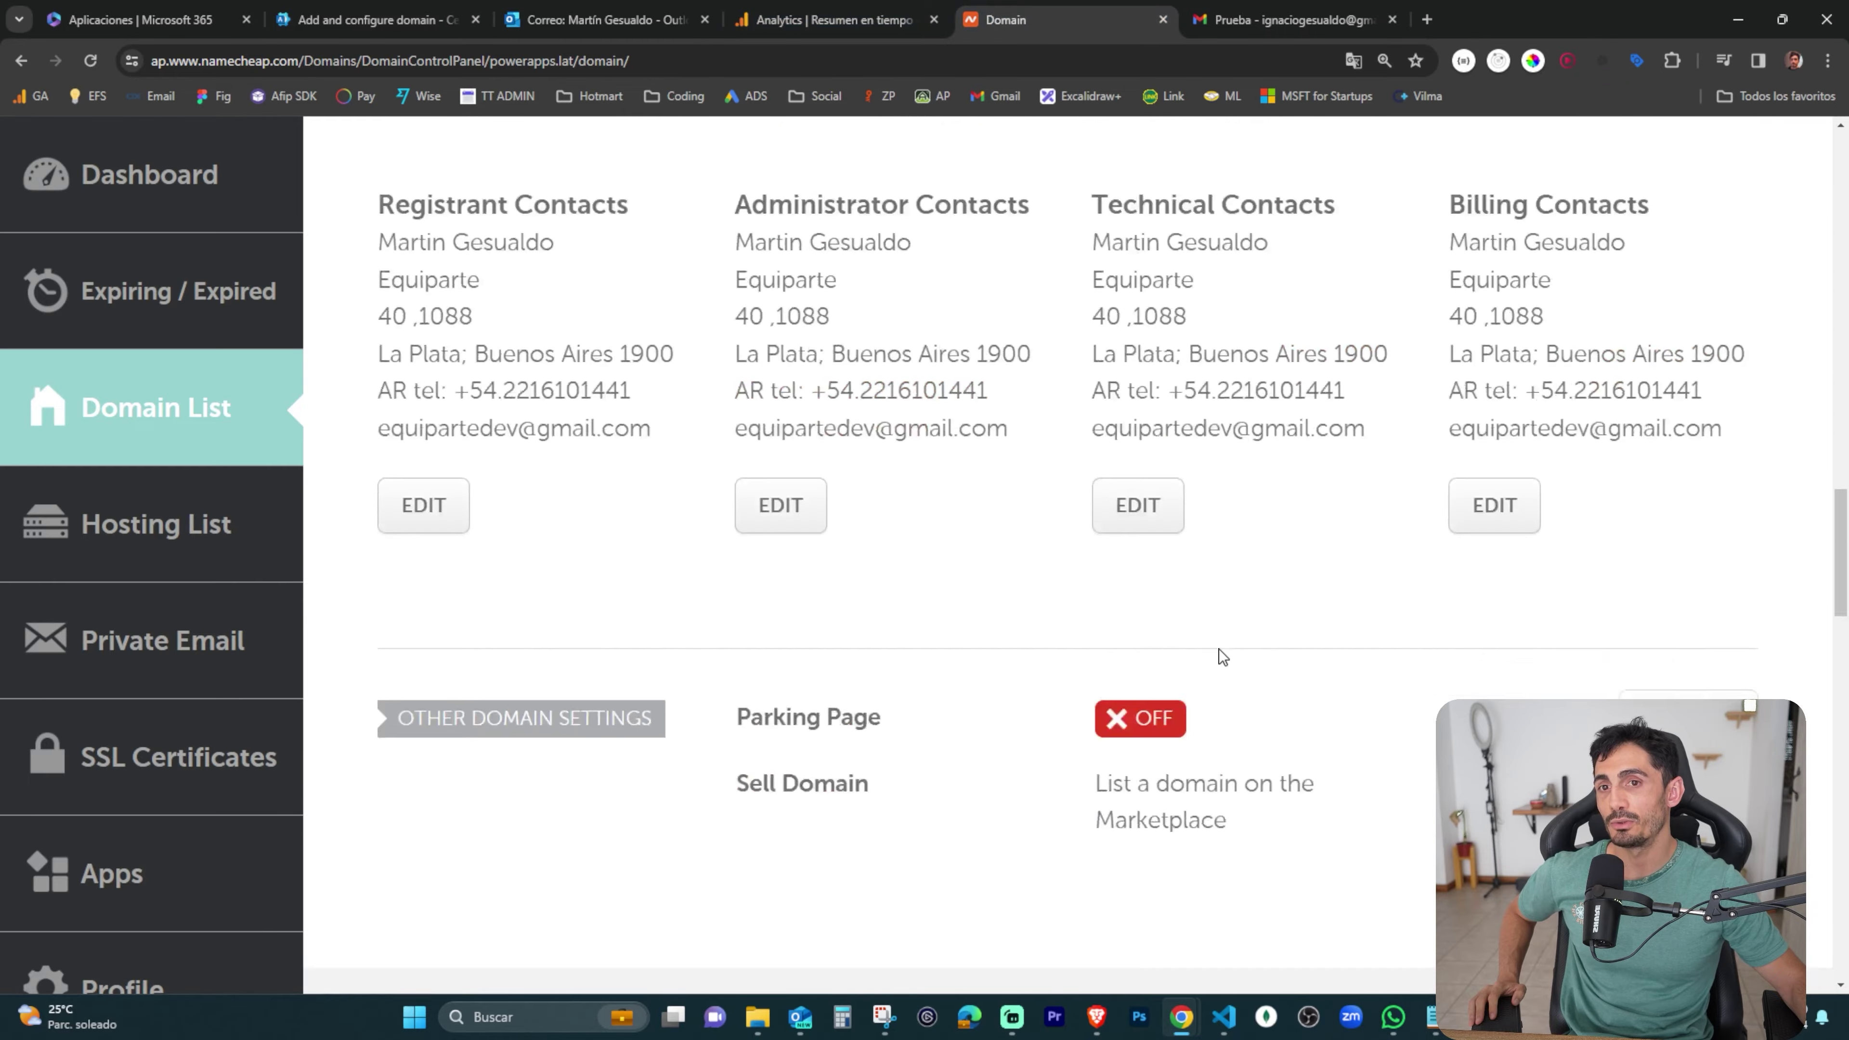
scroll(1219, 649, down, 10)
scroll(1218, 649, up, 8)
scroll(1238, 648, up, 4)
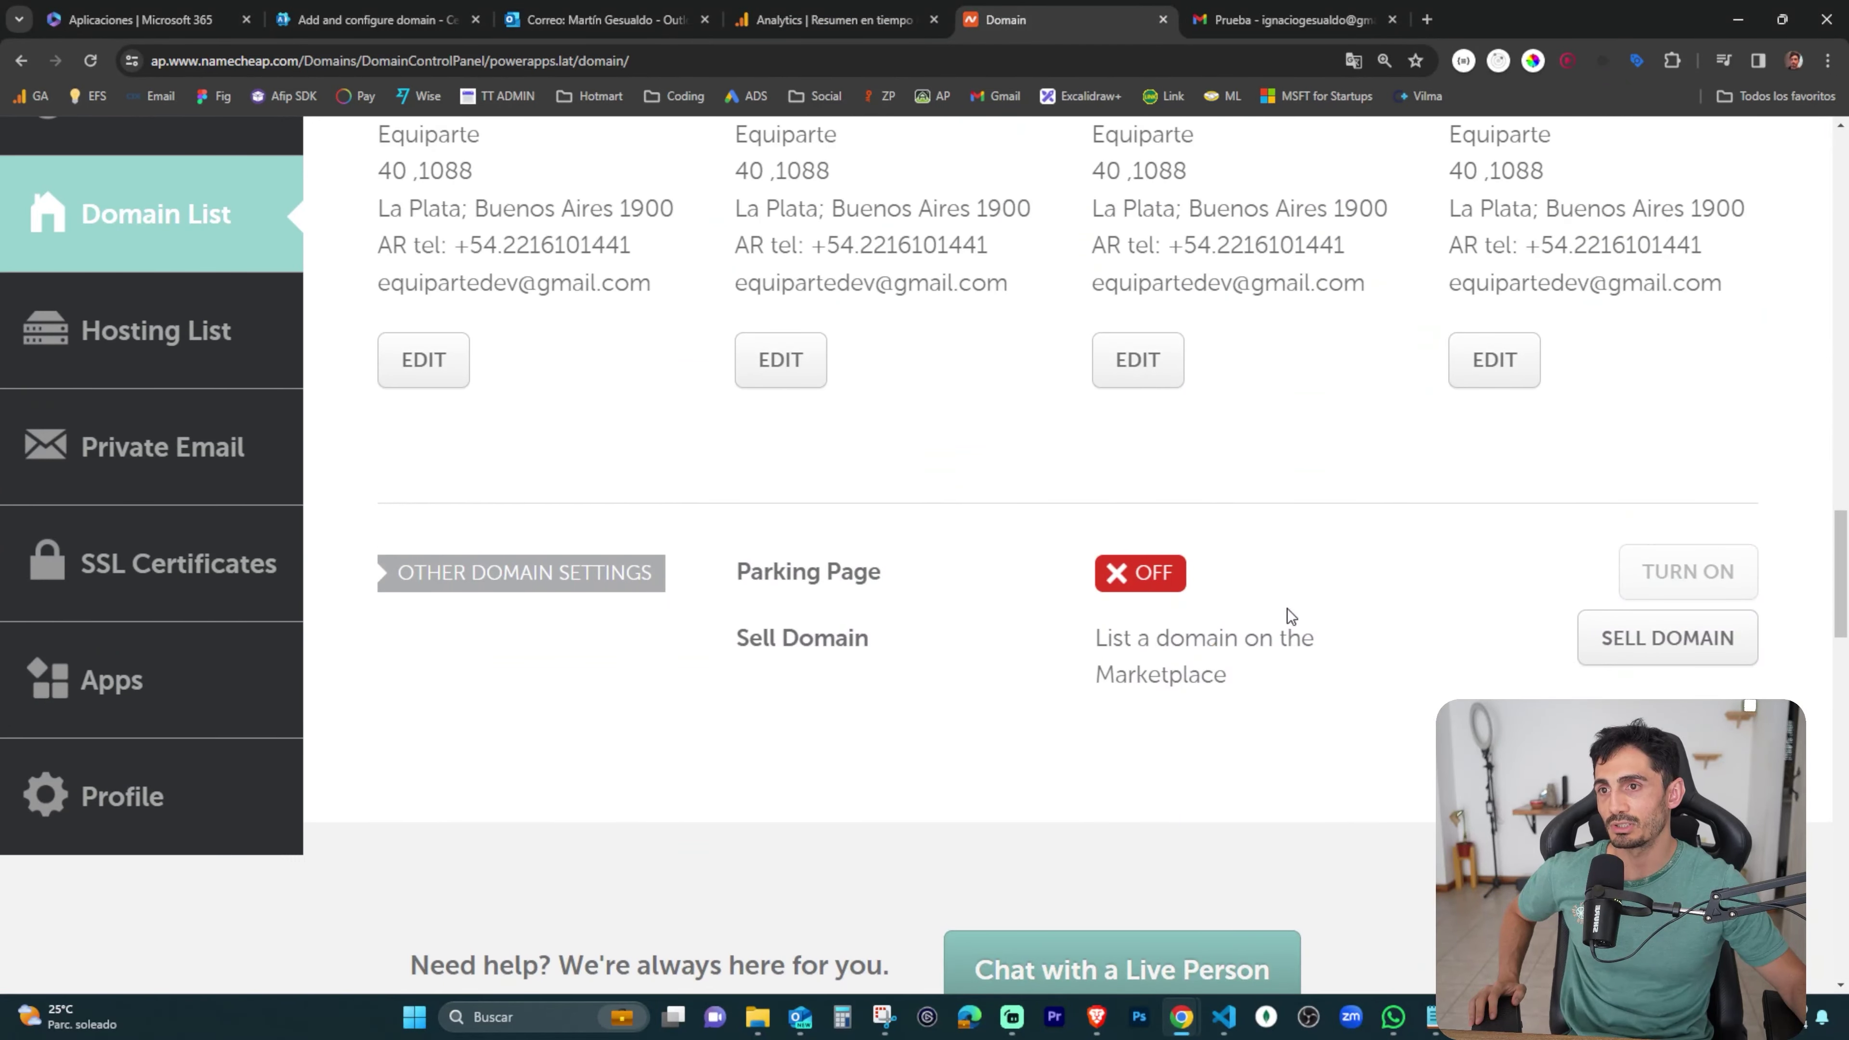
scroll(621, 586, up, 15)
scroll(621, 590, up, 4)
Step: Rerun the Microsoft 365 nameserver check, which still reports dns1/dns2.registrar-servers.com
scroll(621, 596, up, 4)
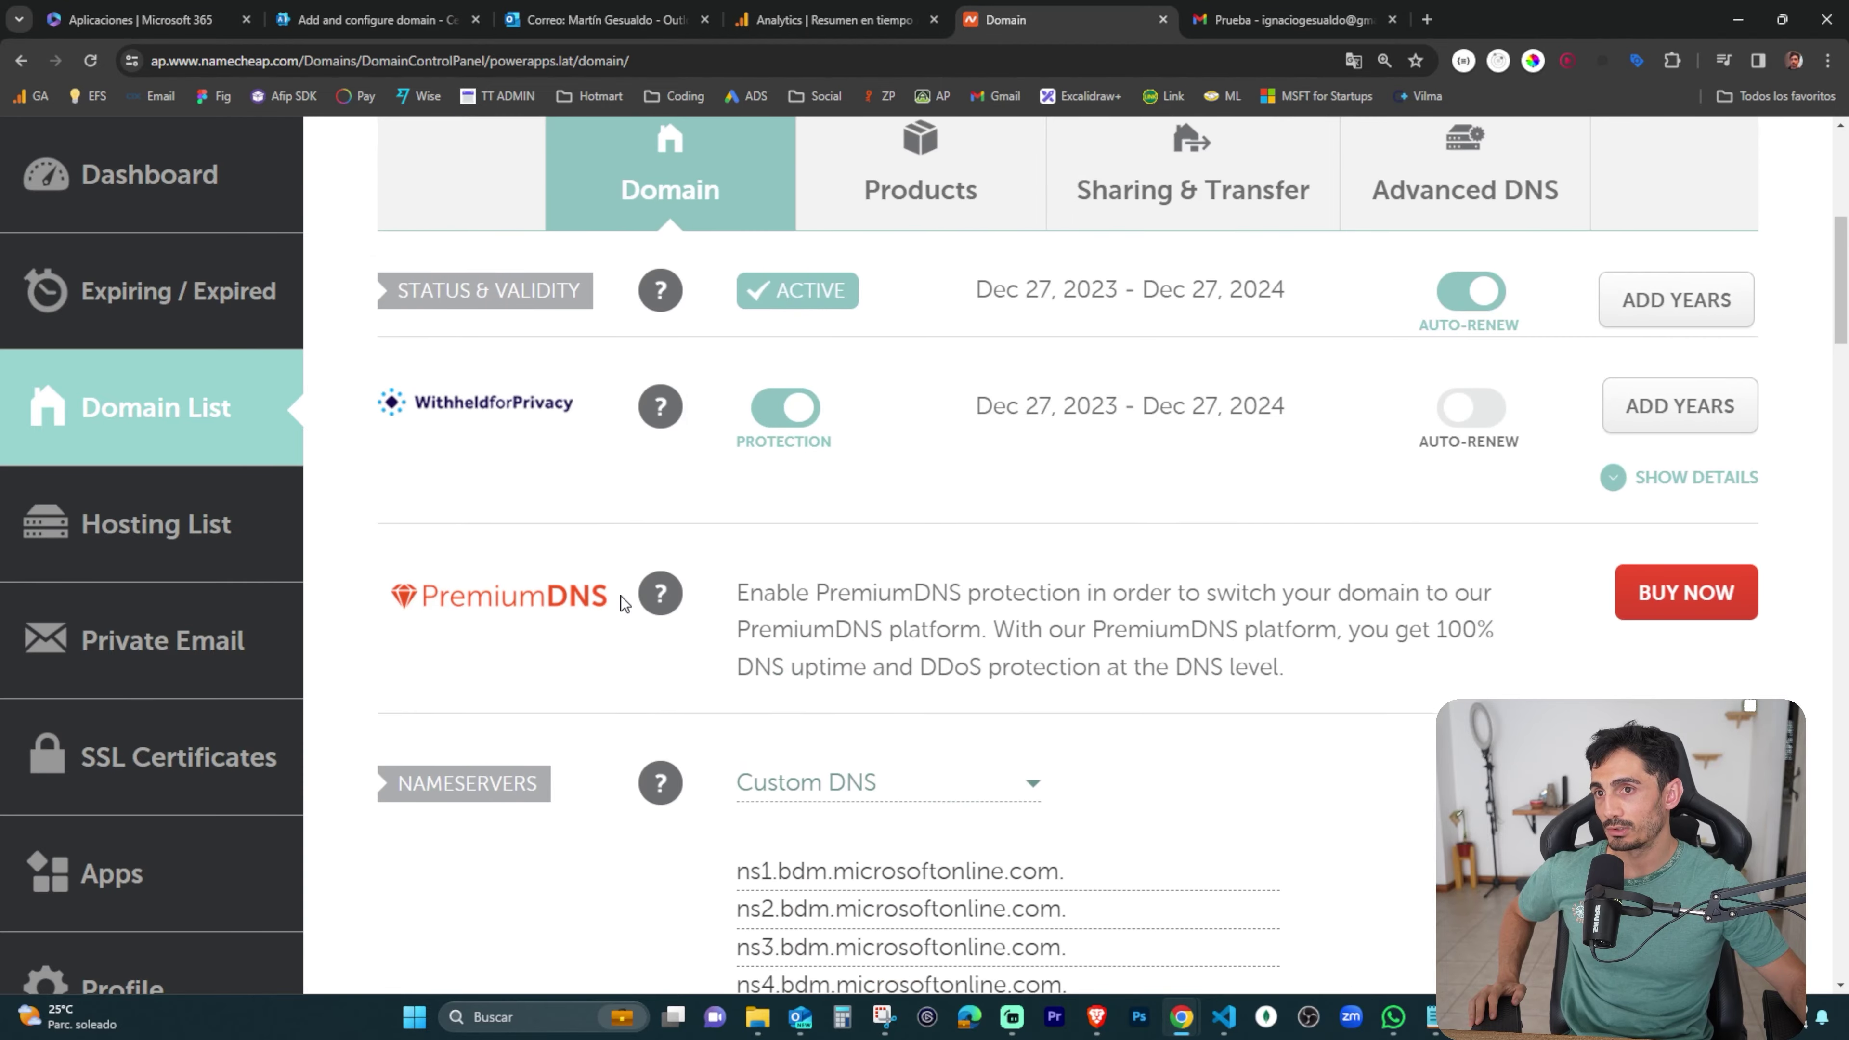
scroll(619, 601, up, 3)
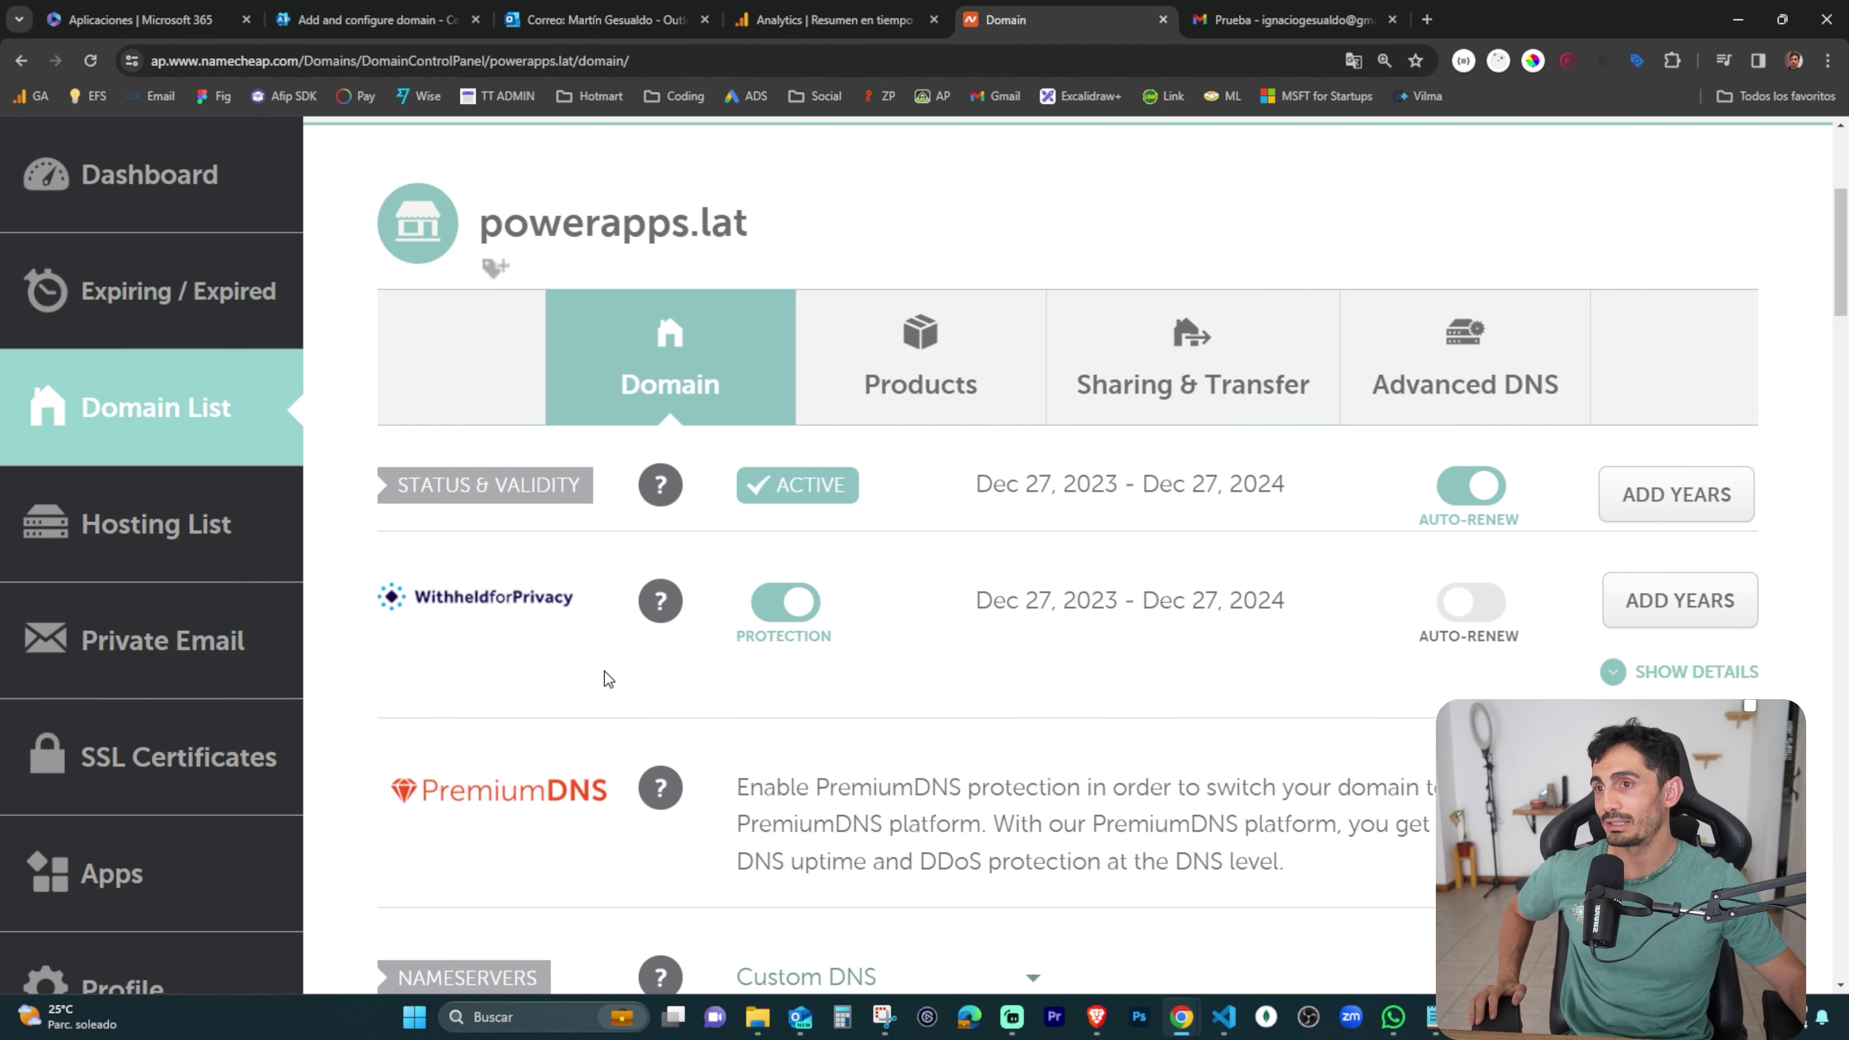
scroll(604, 671, up, 1)
key(ctrl+2)
click(725, 959)
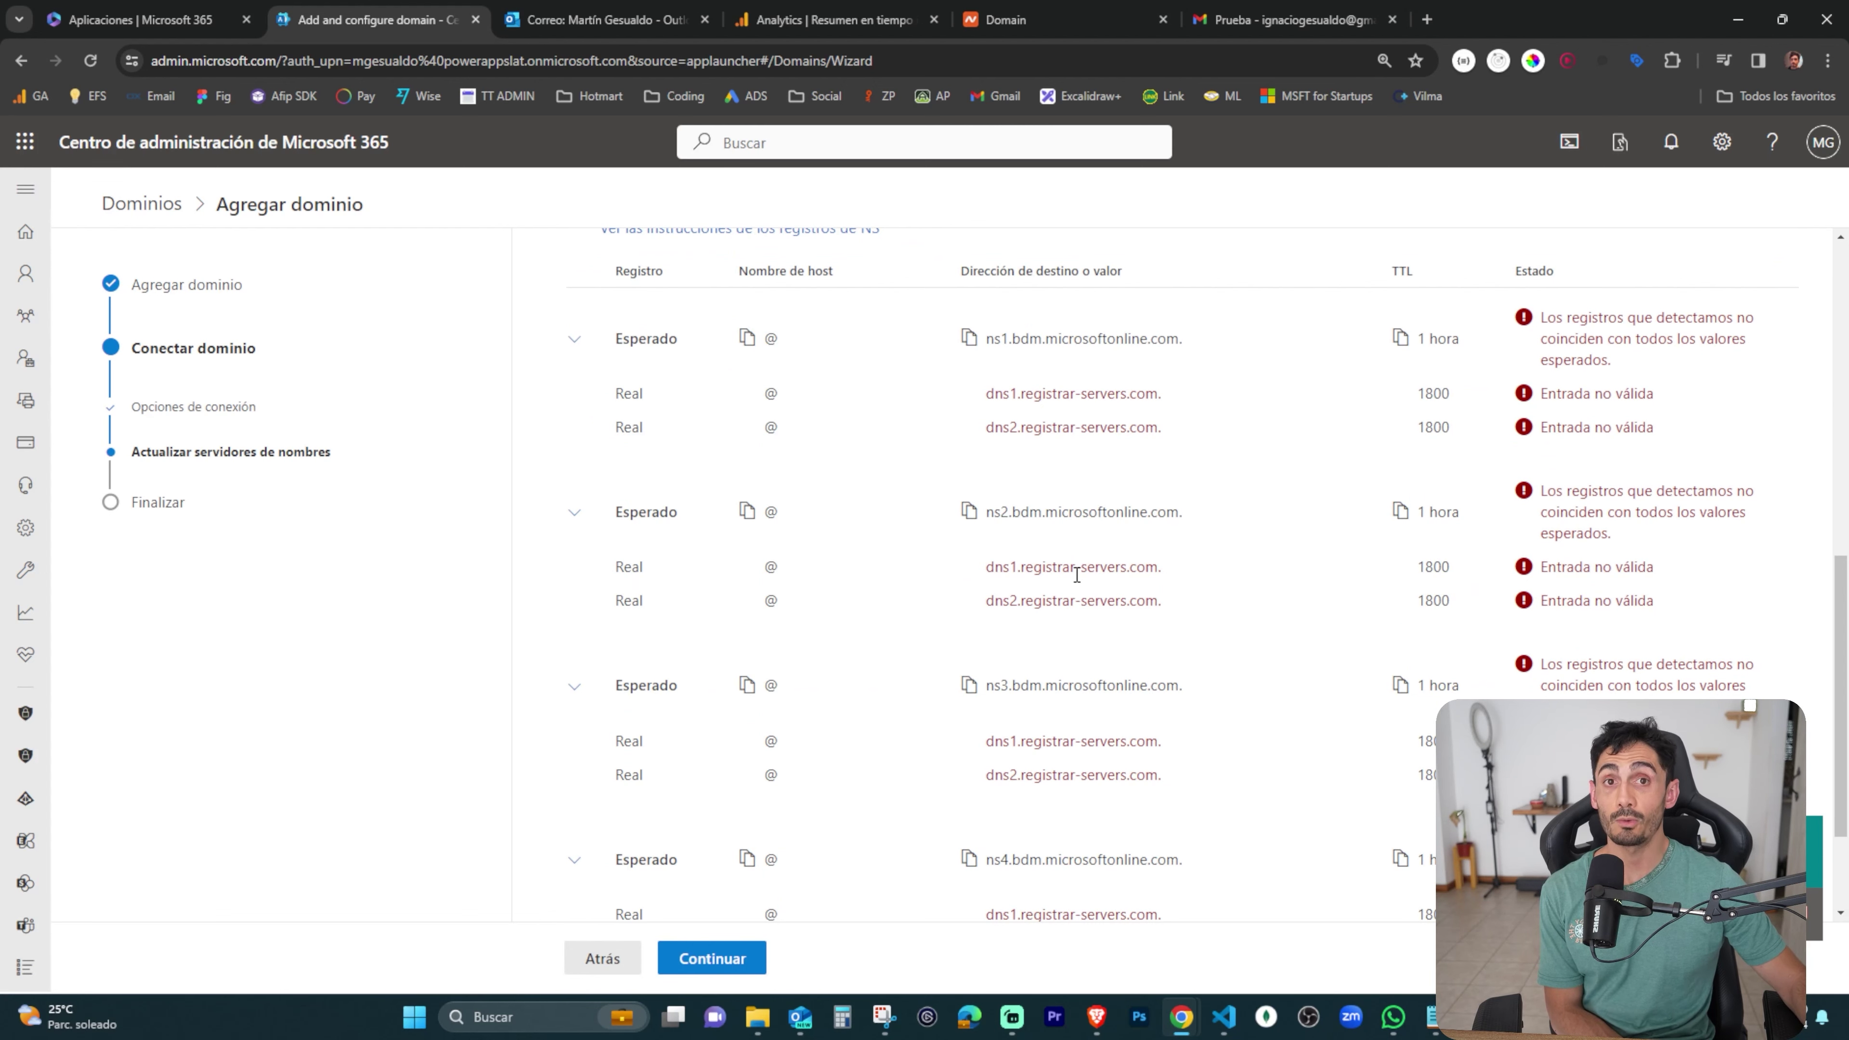
Step: Compare against the ns1–ns4.bdm.microsoftonline.com nameservers in the Microsoft Learn guide, then return to Namecheap
click(720, 959)
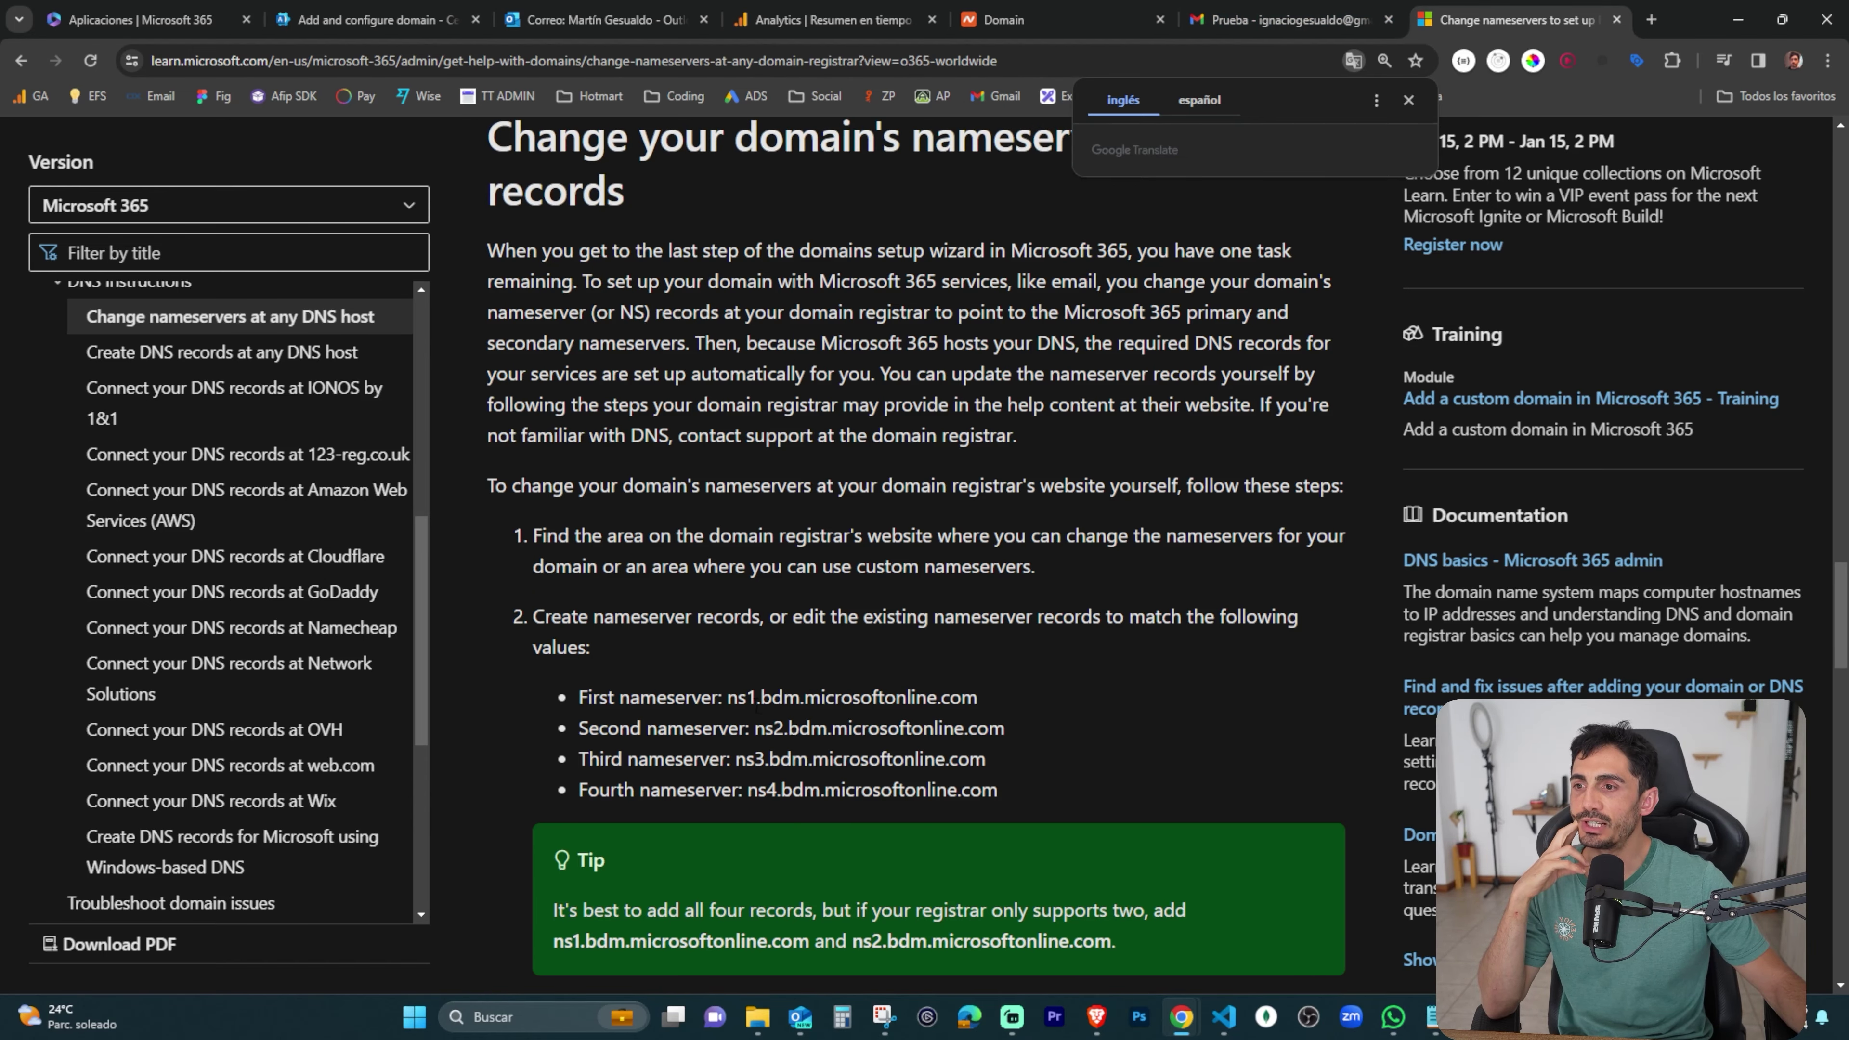
drag(978, 697, 762, 697)
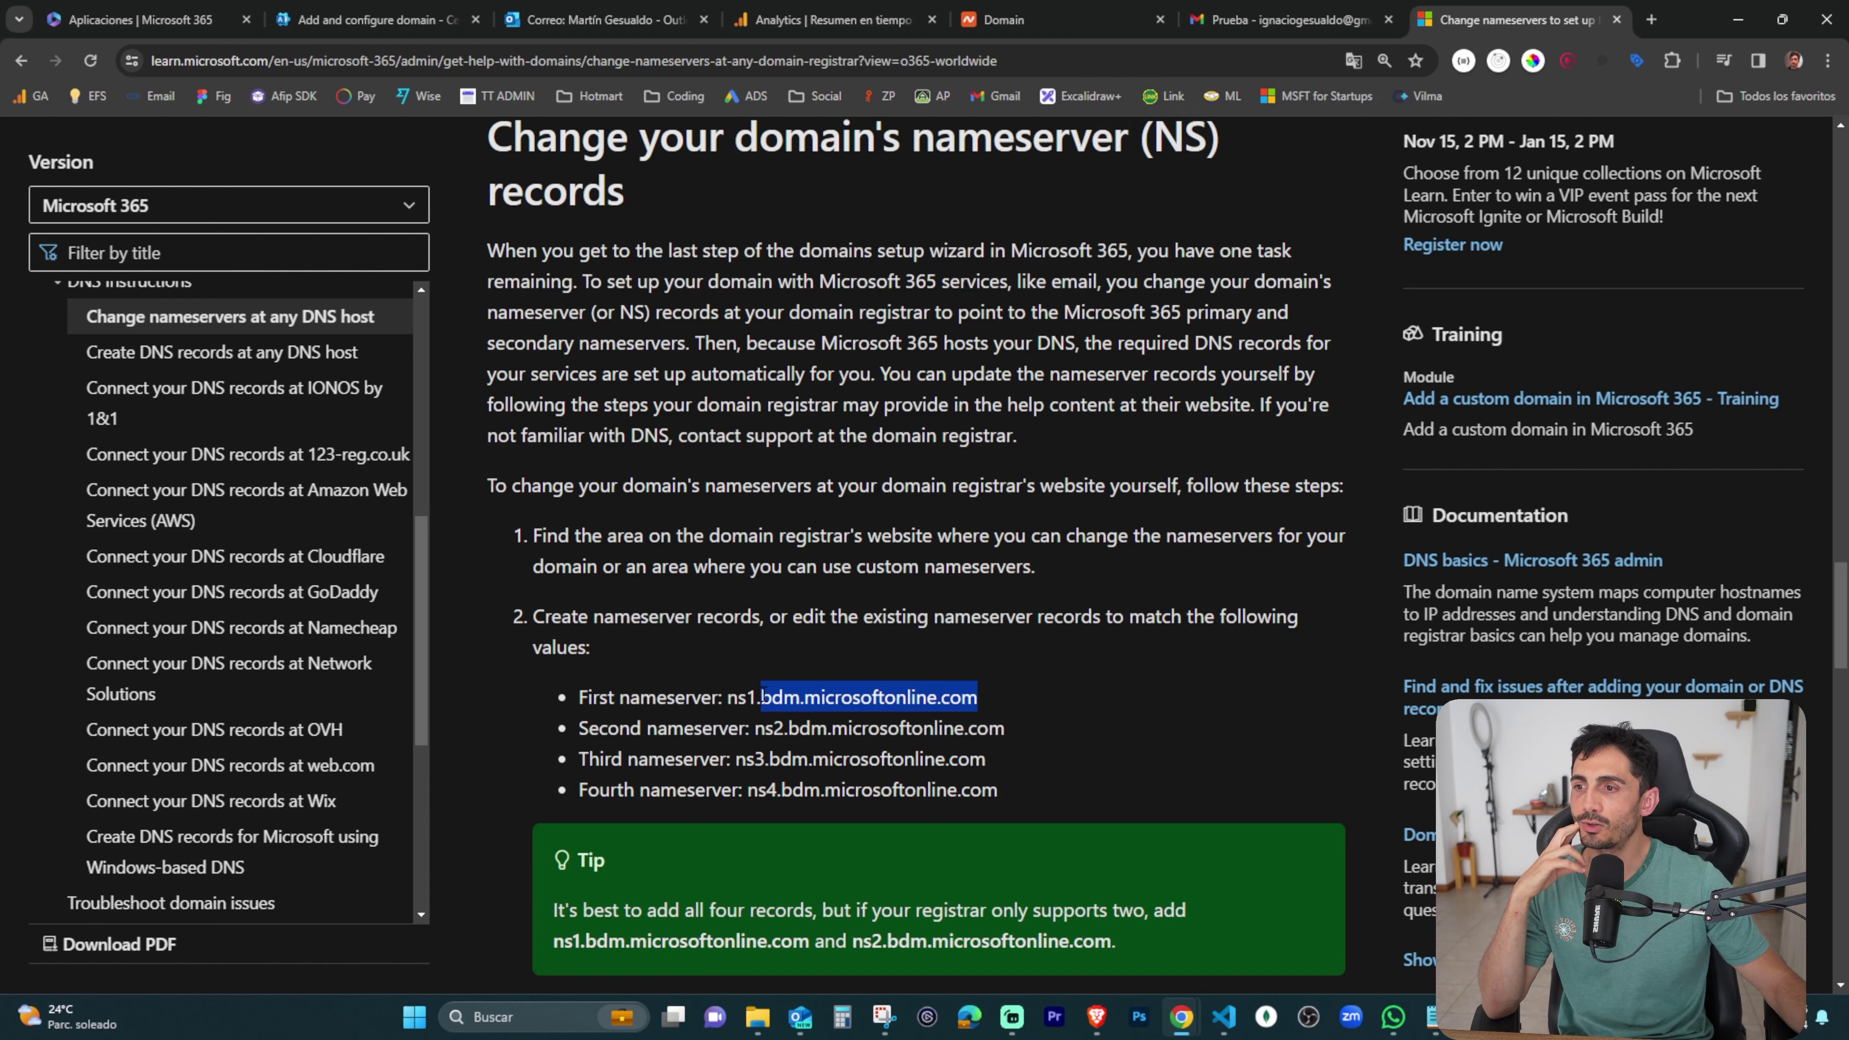
click(983, 704)
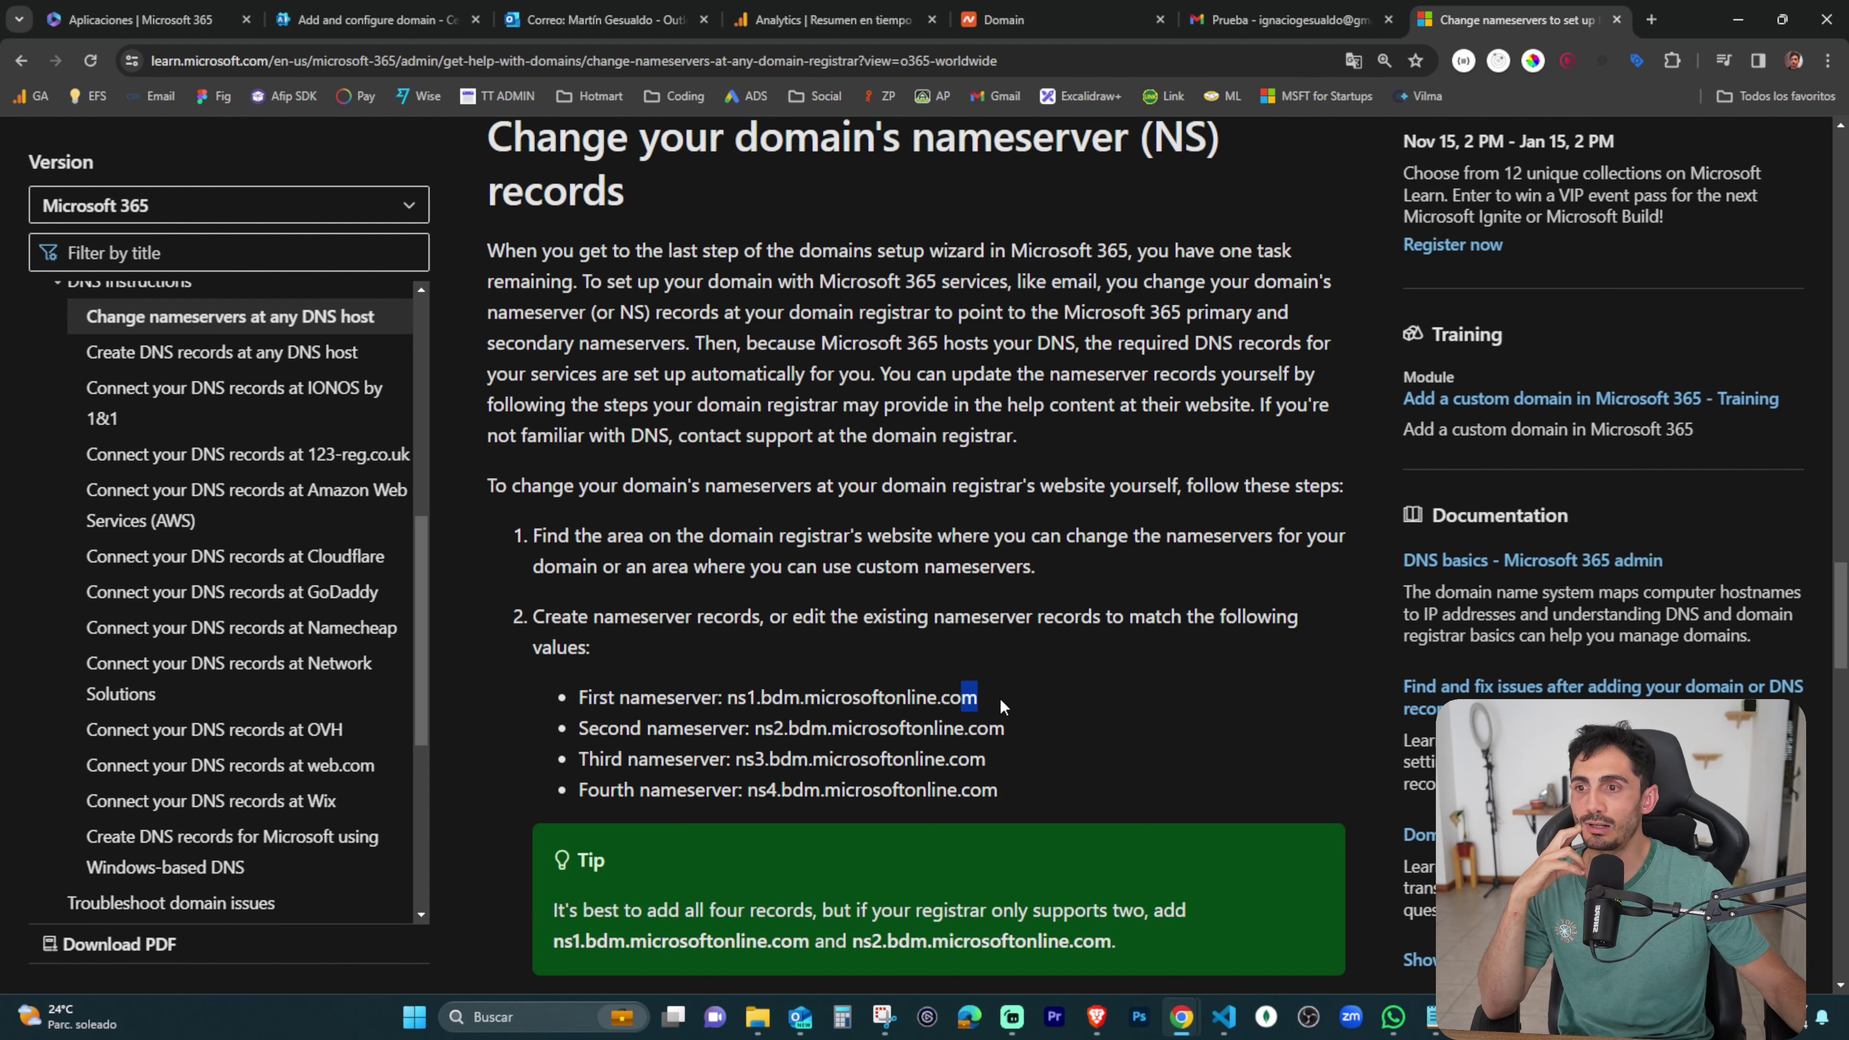
click(1002, 705)
key(ctrl+2)
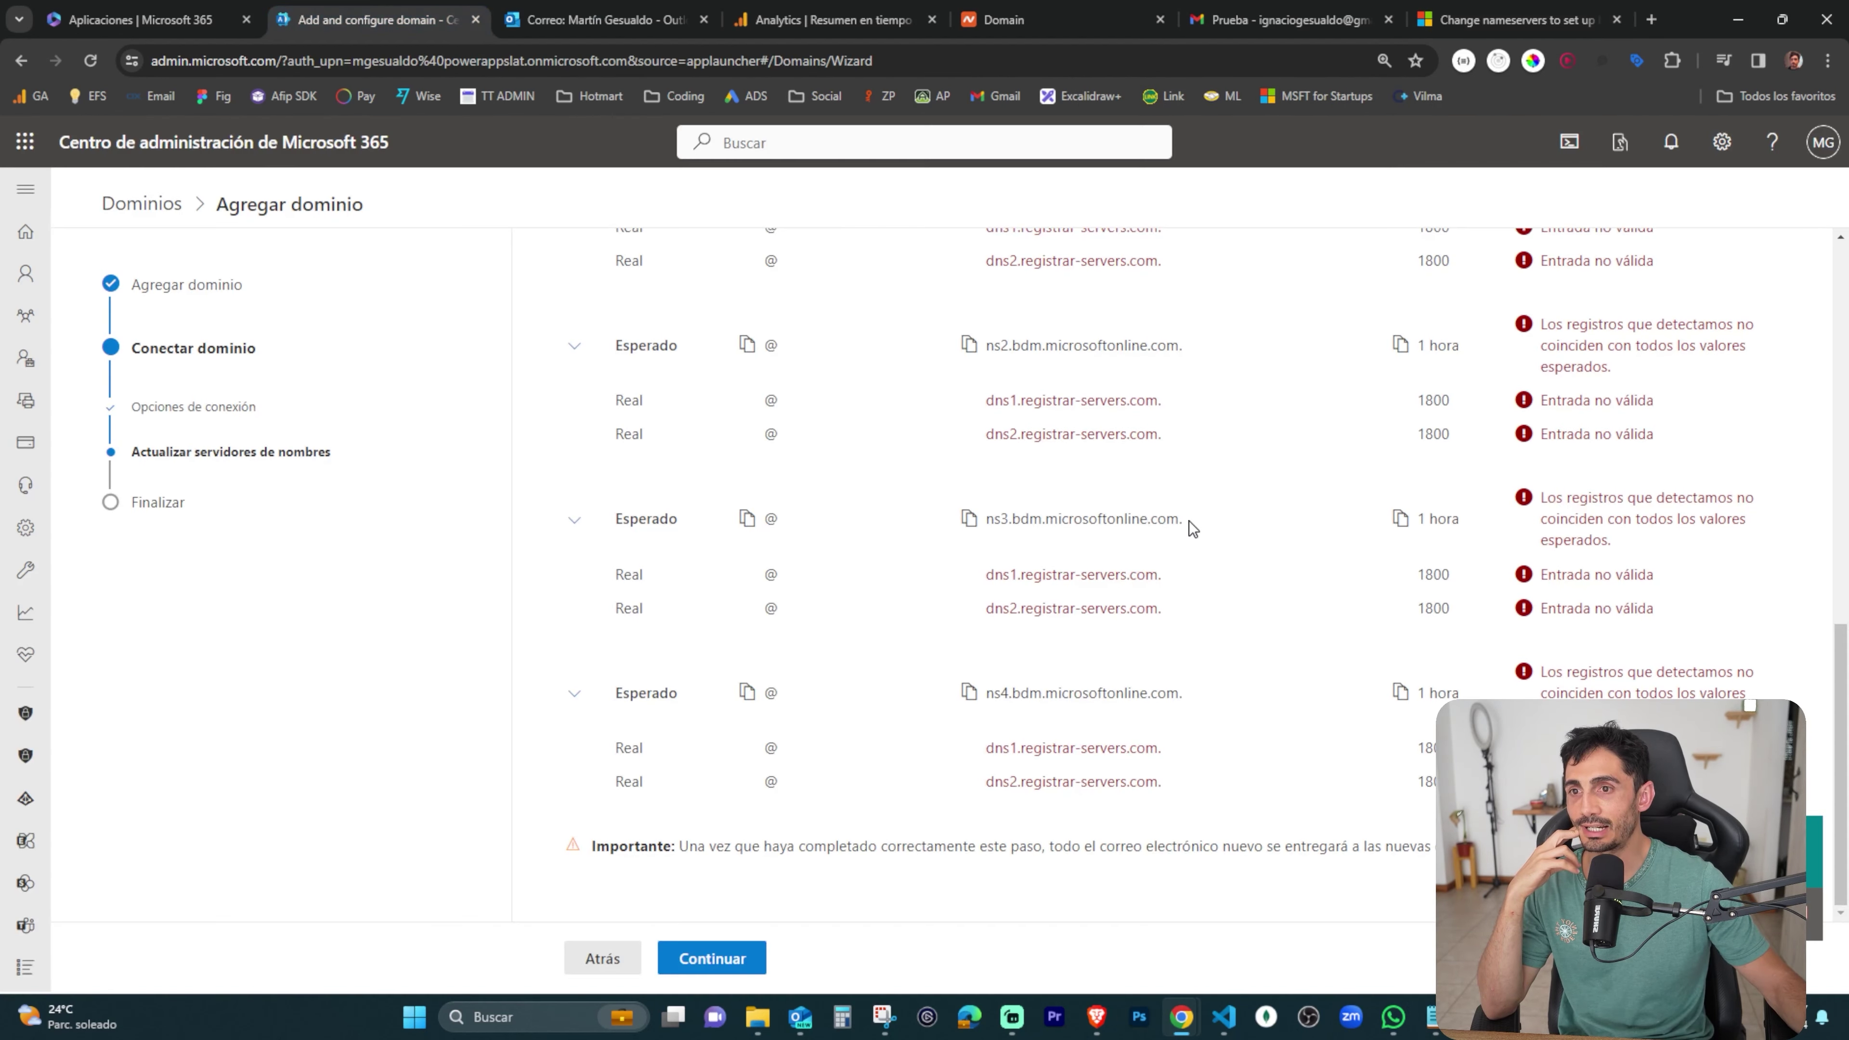
key(ctrl+5)
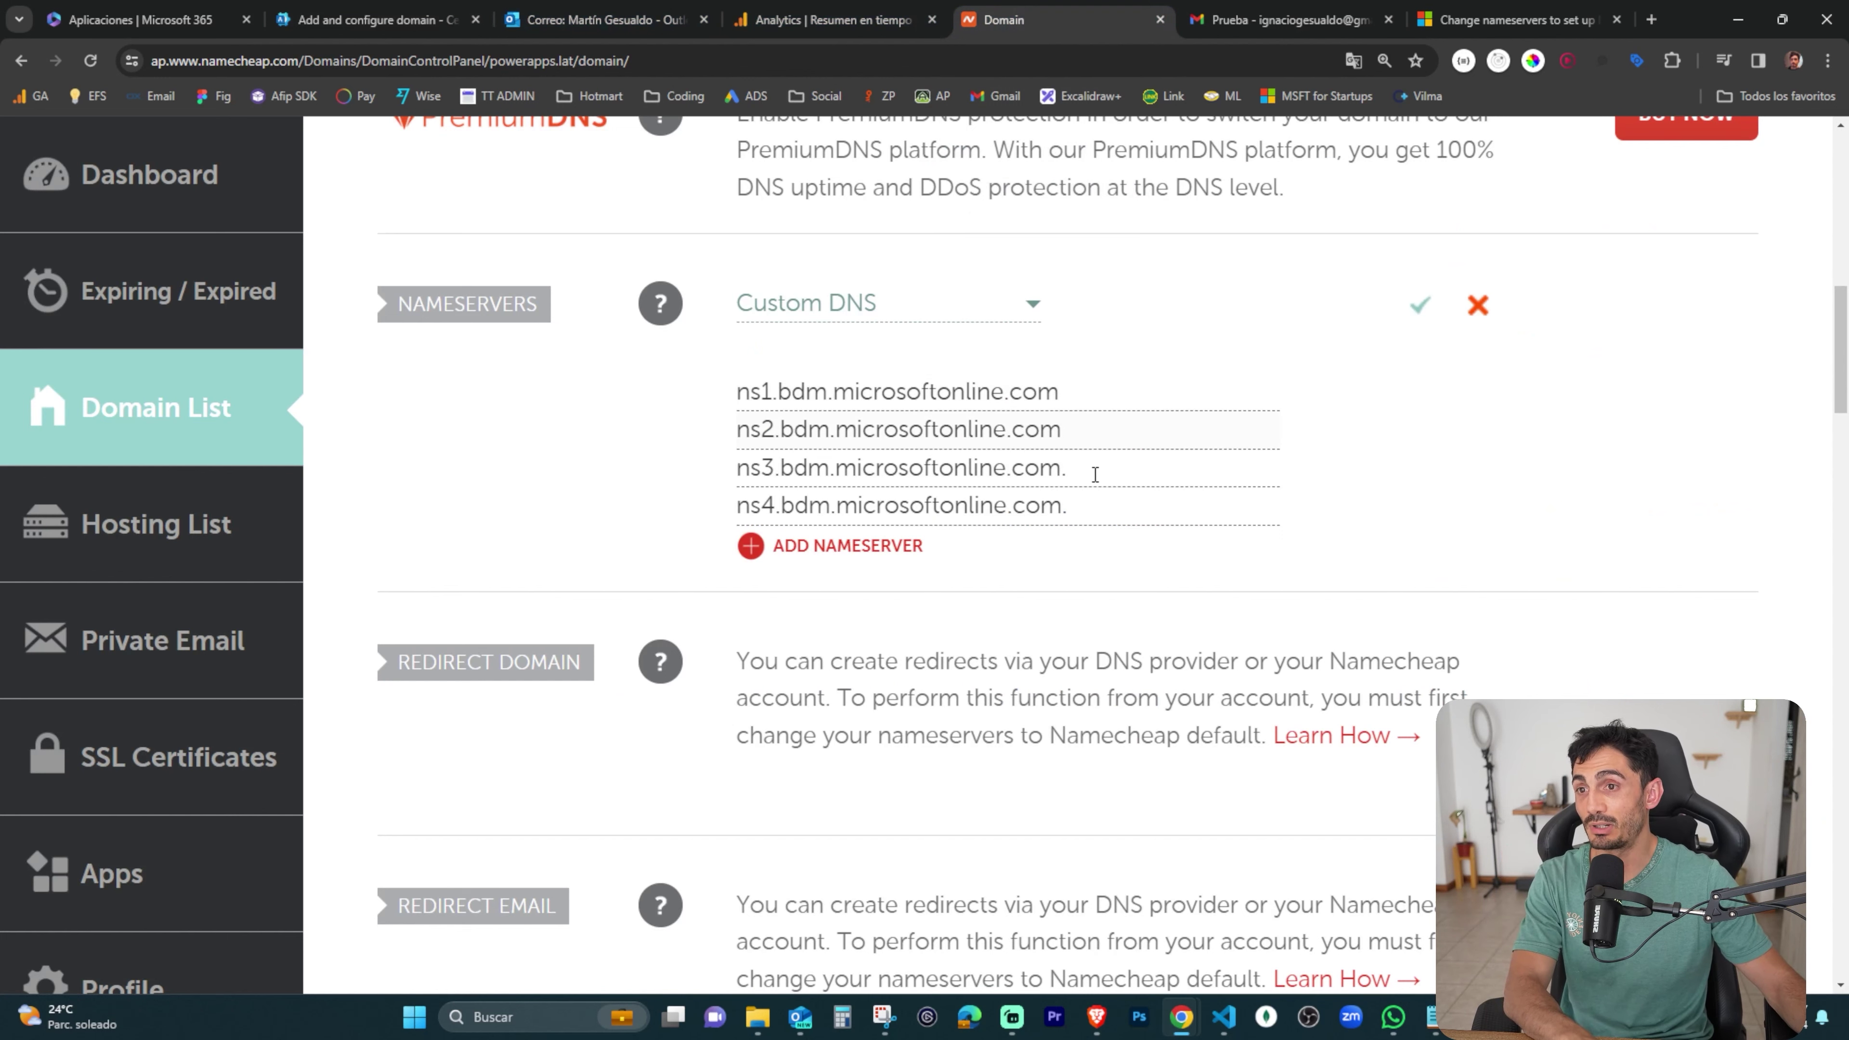
Step: Save the four dot-free bdm.microsoftonline.com nameservers in Namecheap and rerun the Microsoft 365 verification
click(1420, 304)
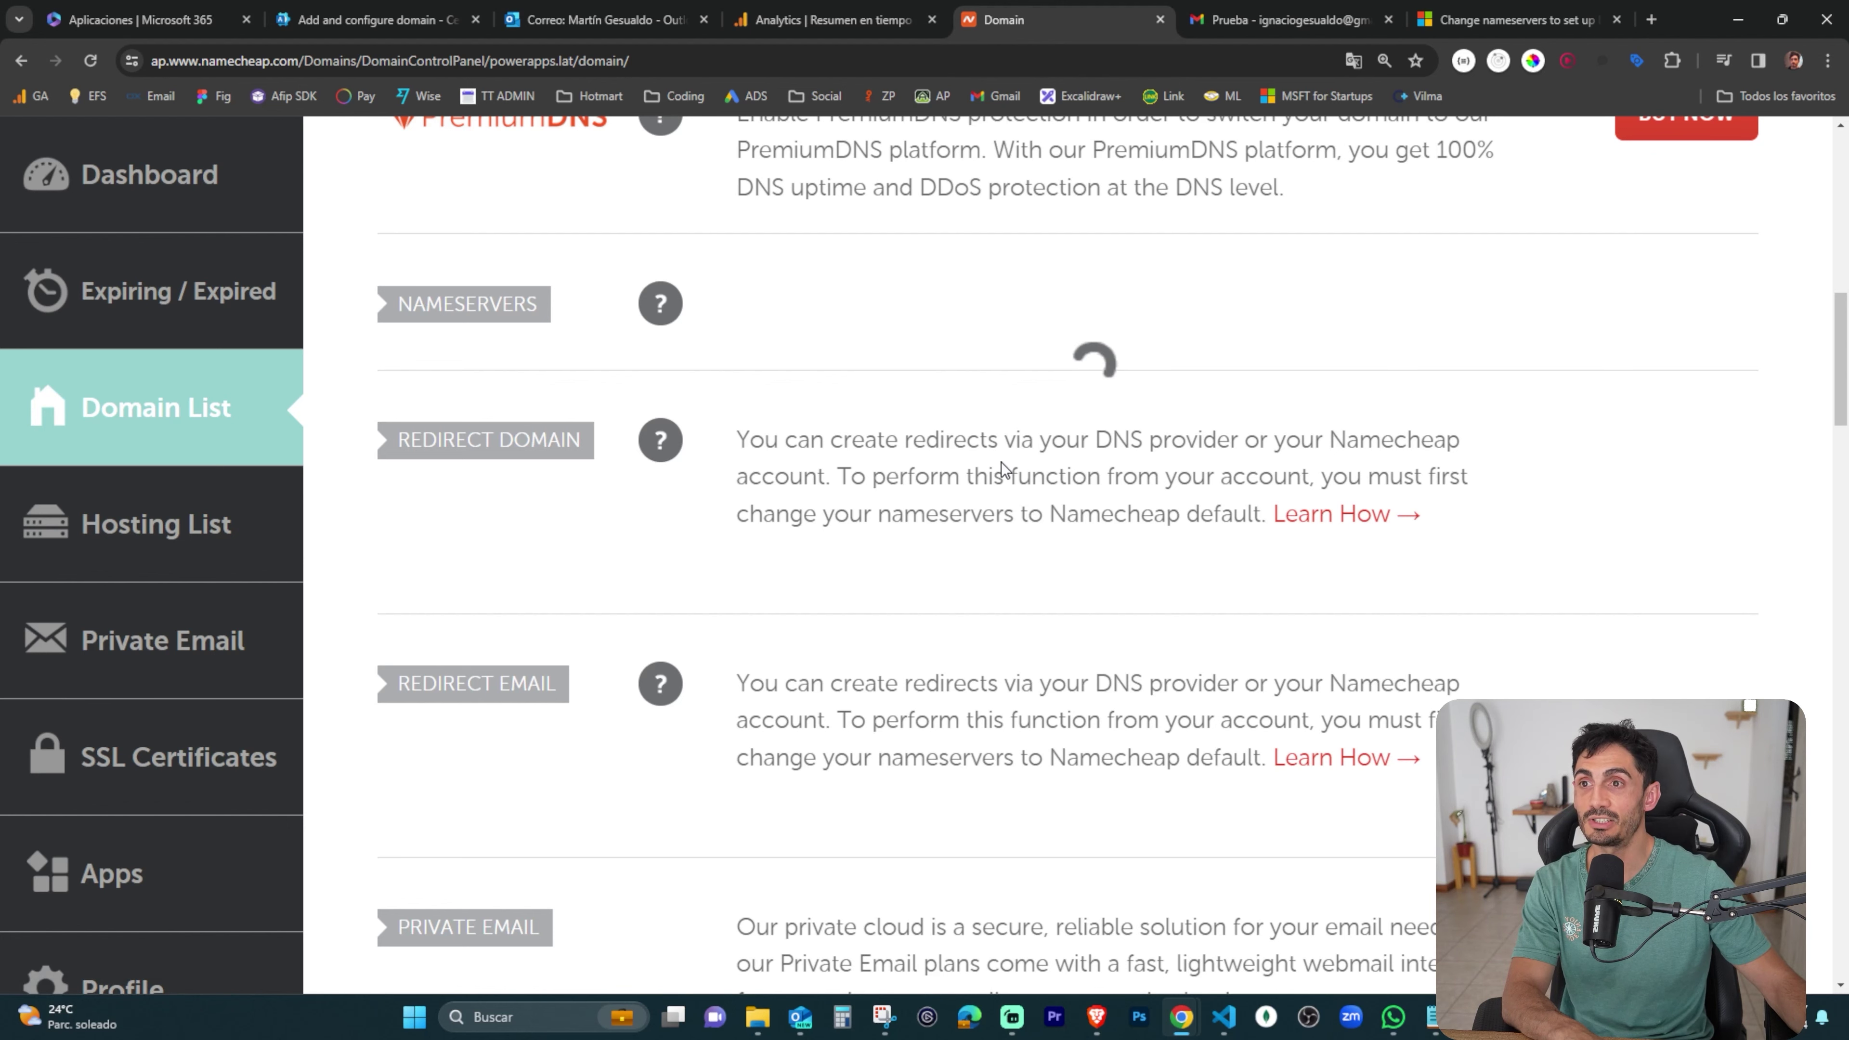
scroll(892, 358, up, 1)
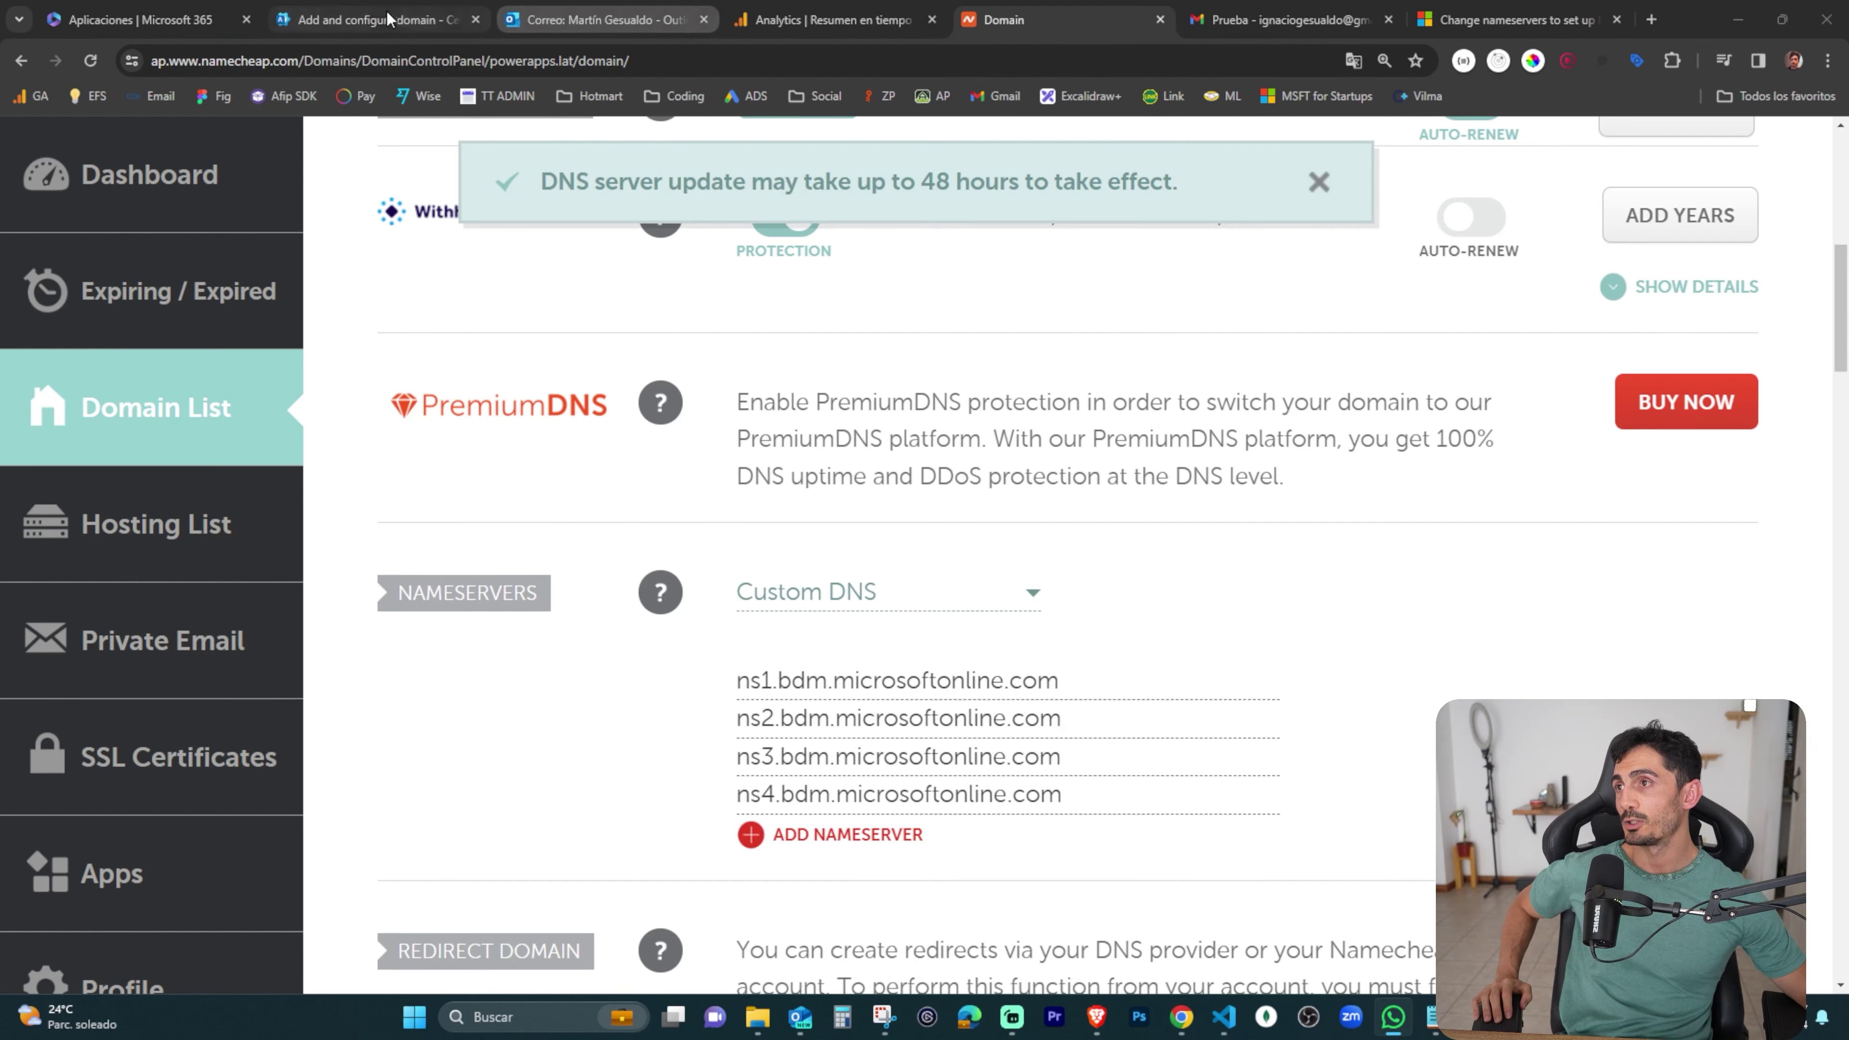
click(362, 20)
click(762, 962)
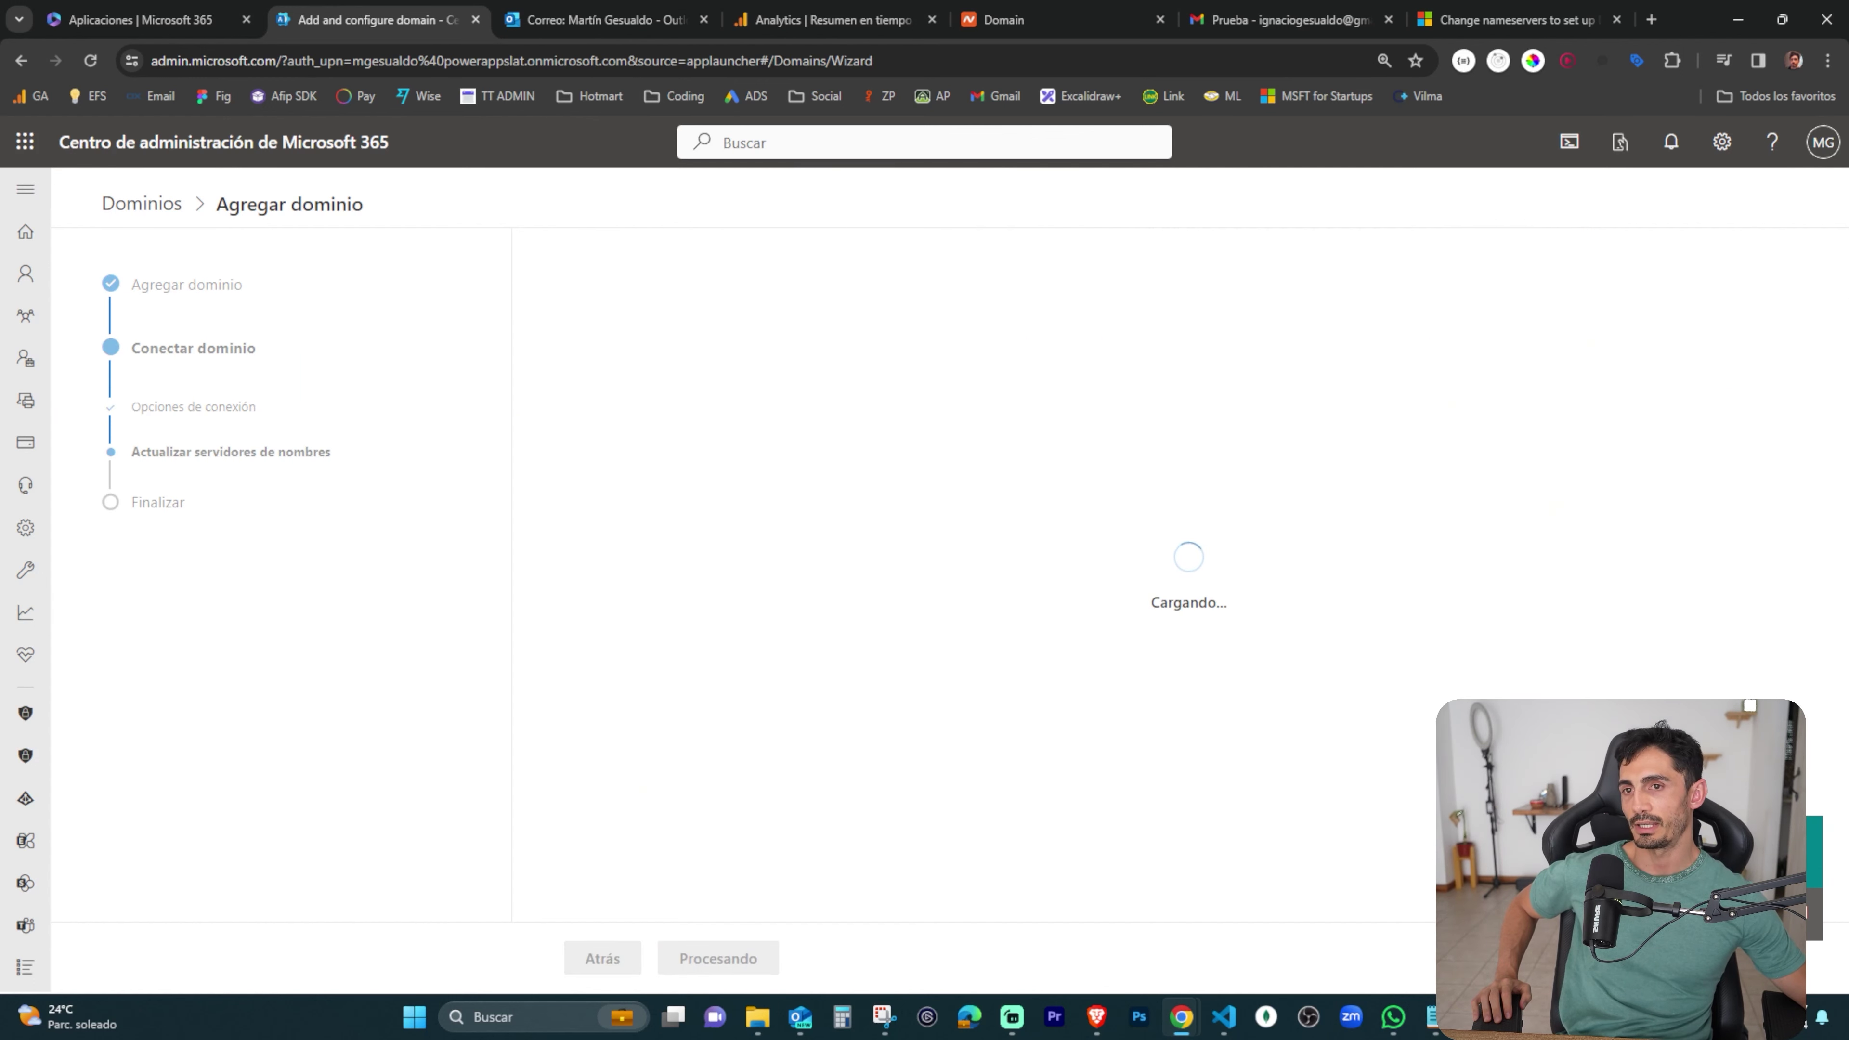
Step: Scroll through the nameserver verification results for powerapps.lat
scroll(1289, 699, down, 5)
scroll(1290, 690, down, 1)
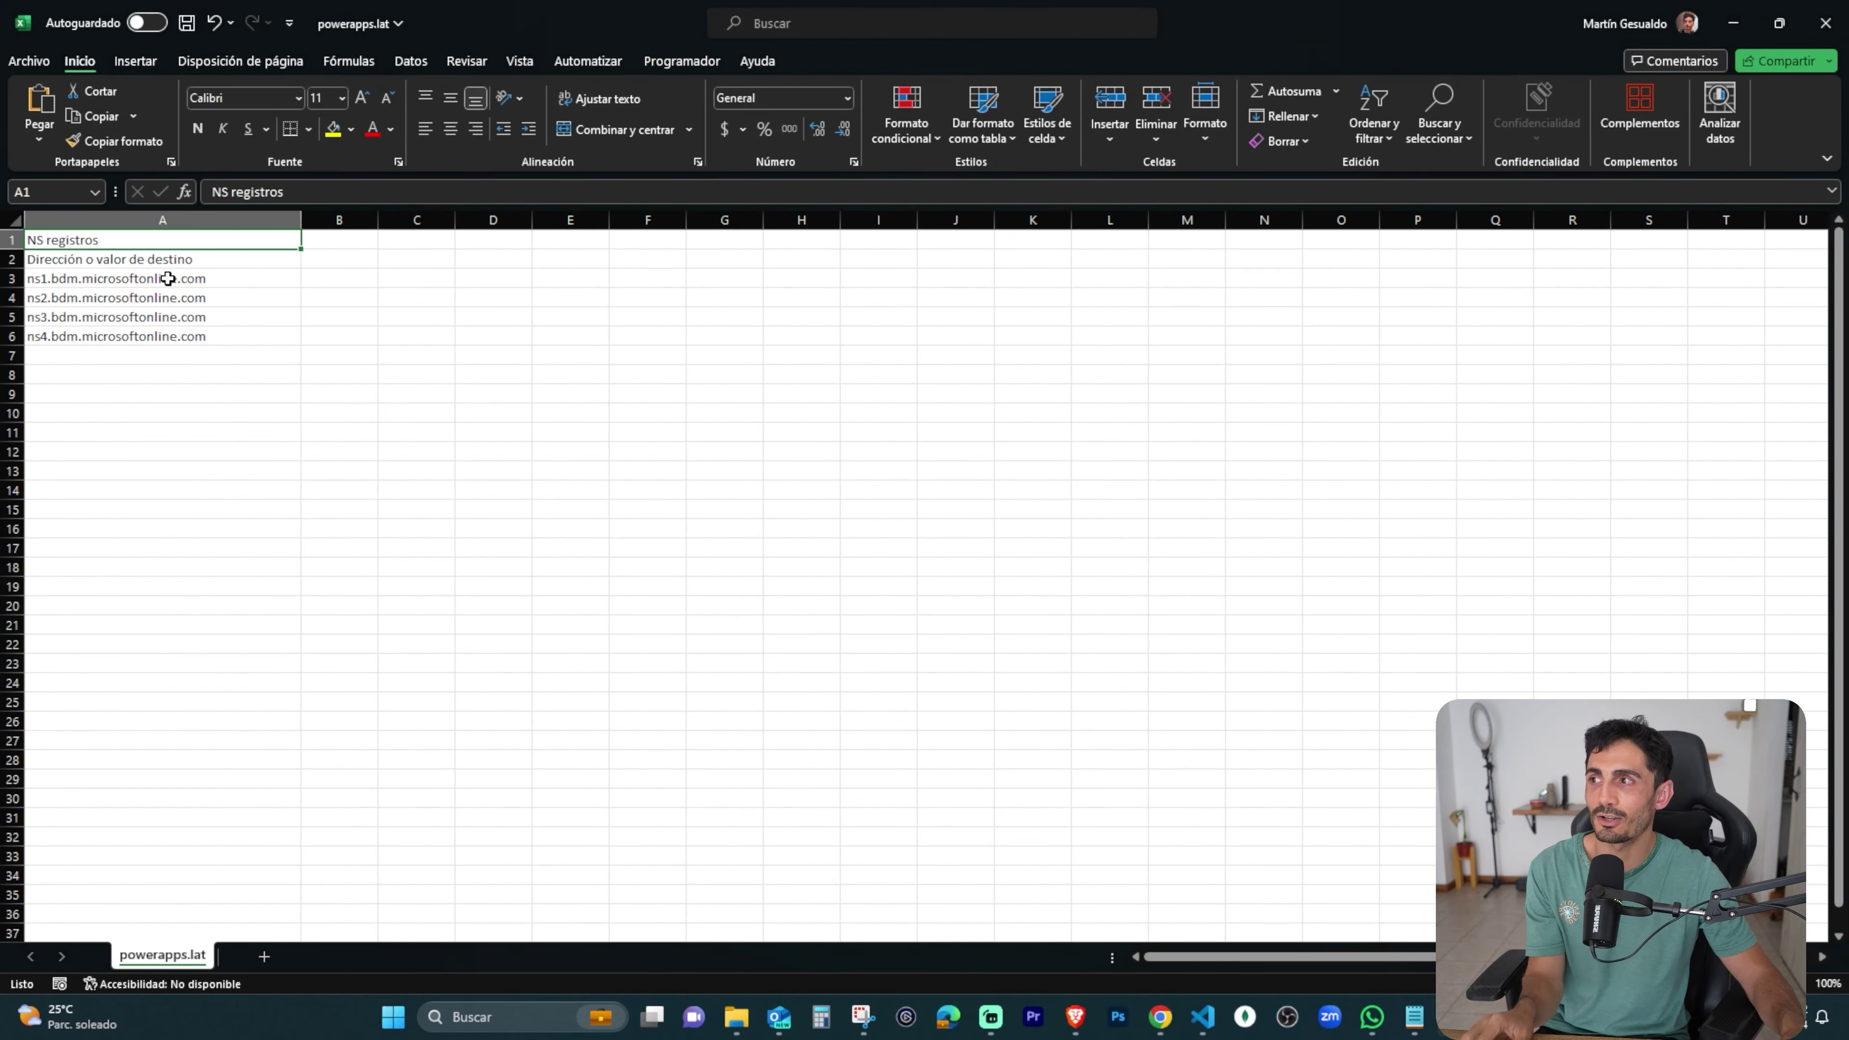
Step: Check the Dirección o valor de destino heading and the four NS values in column A
ctrl+scroll(168, 278, up, 4)
ctrl+scroll(211, 309, up, 4)
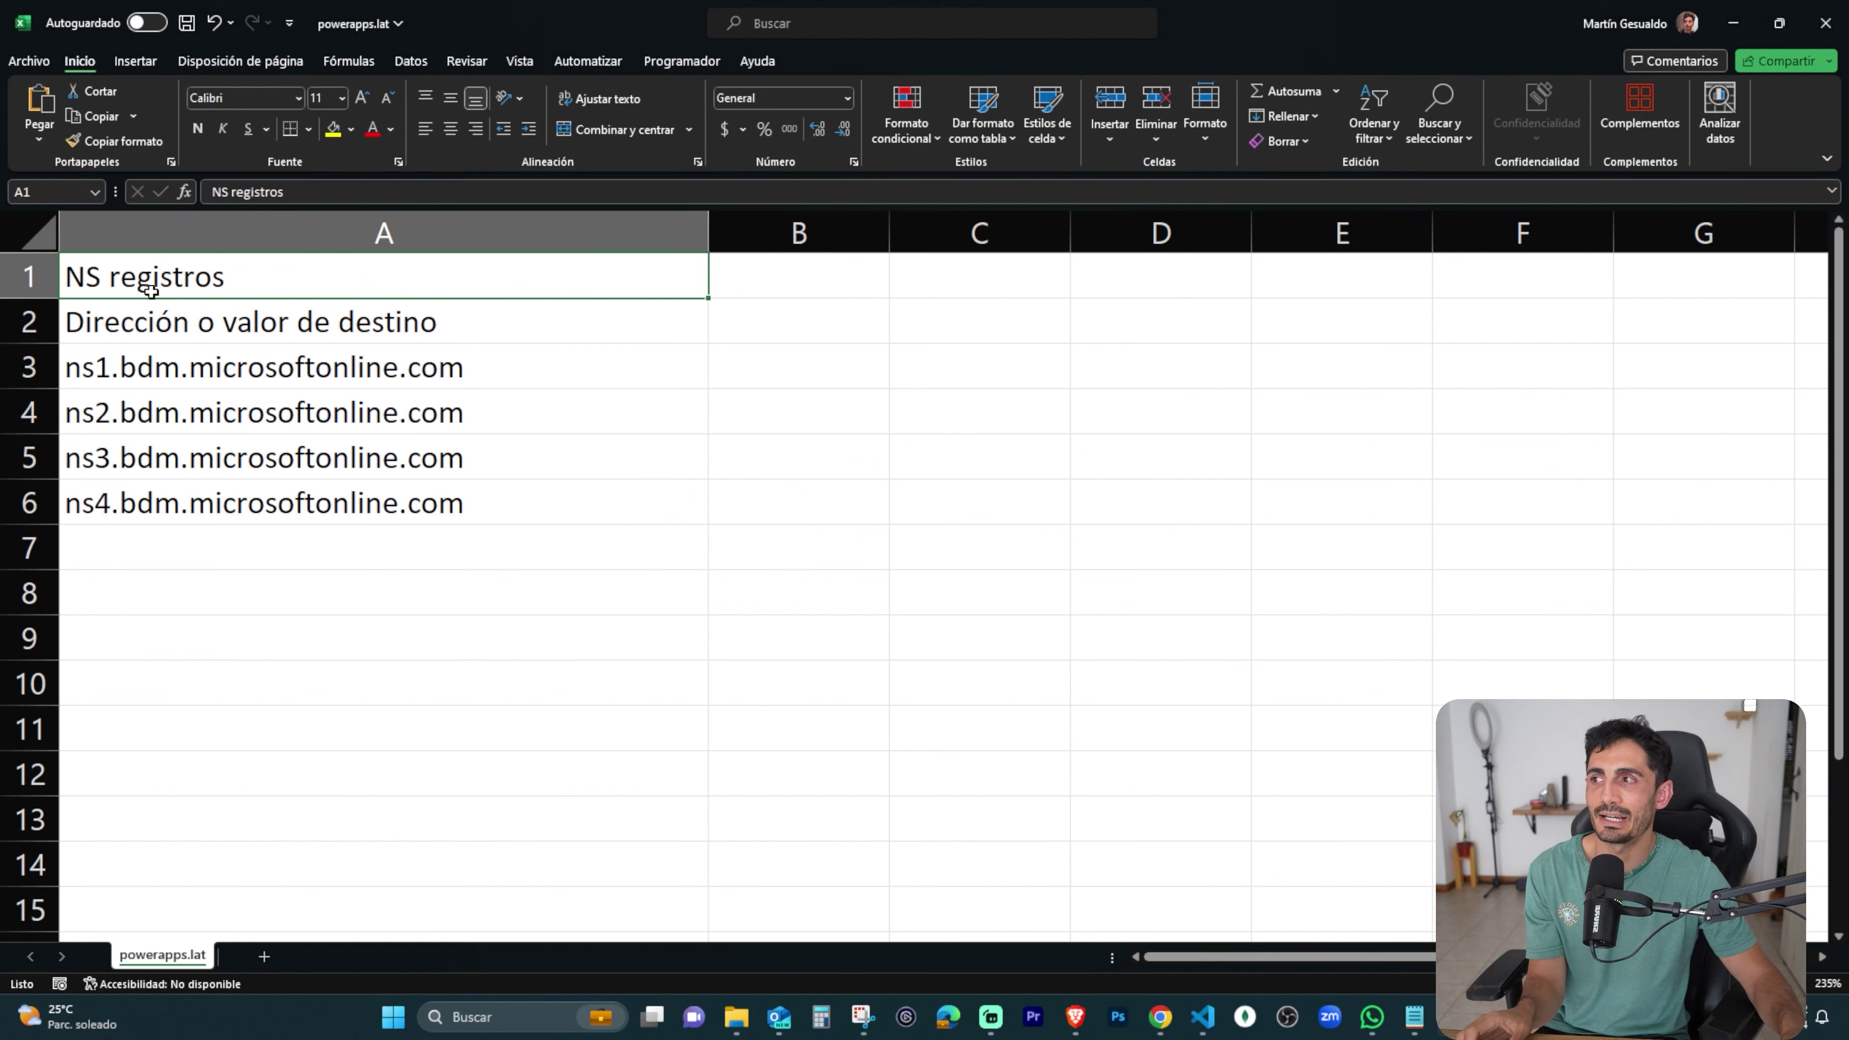
click(147, 315)
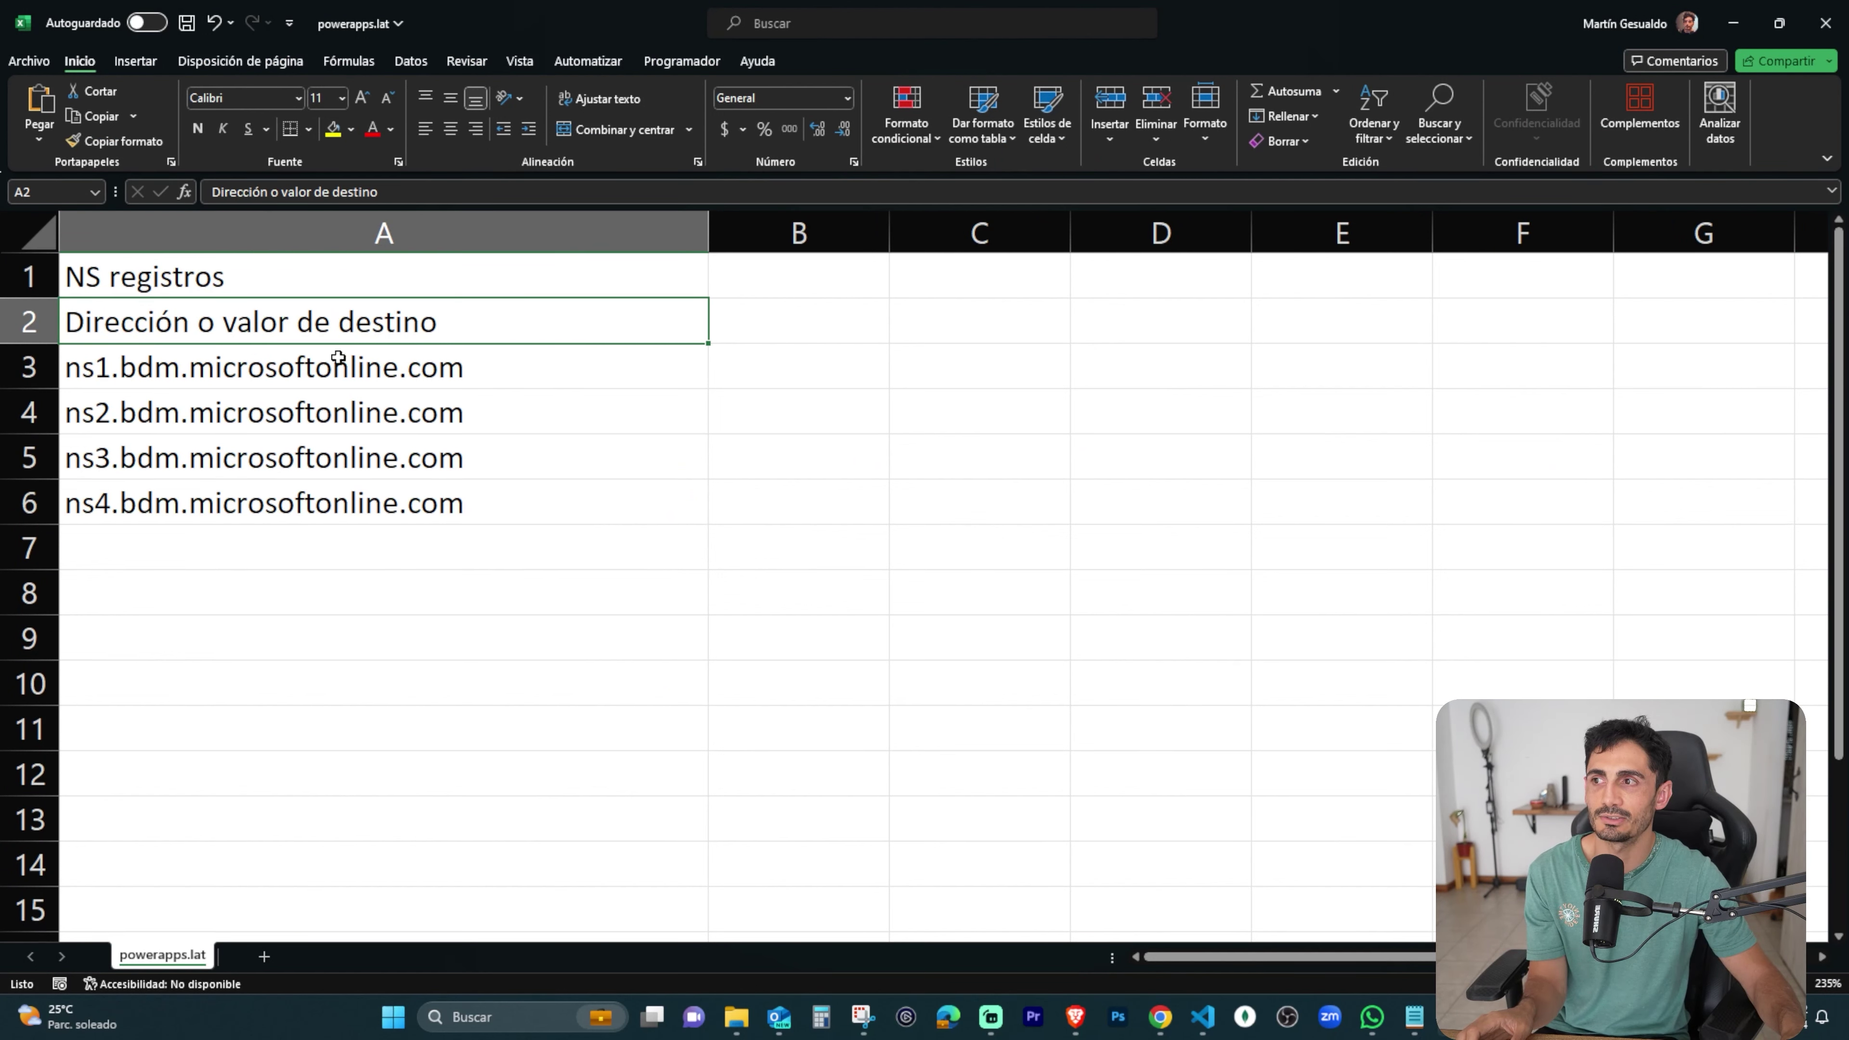
click(408, 386)
click(429, 413)
click(444, 457)
click(425, 506)
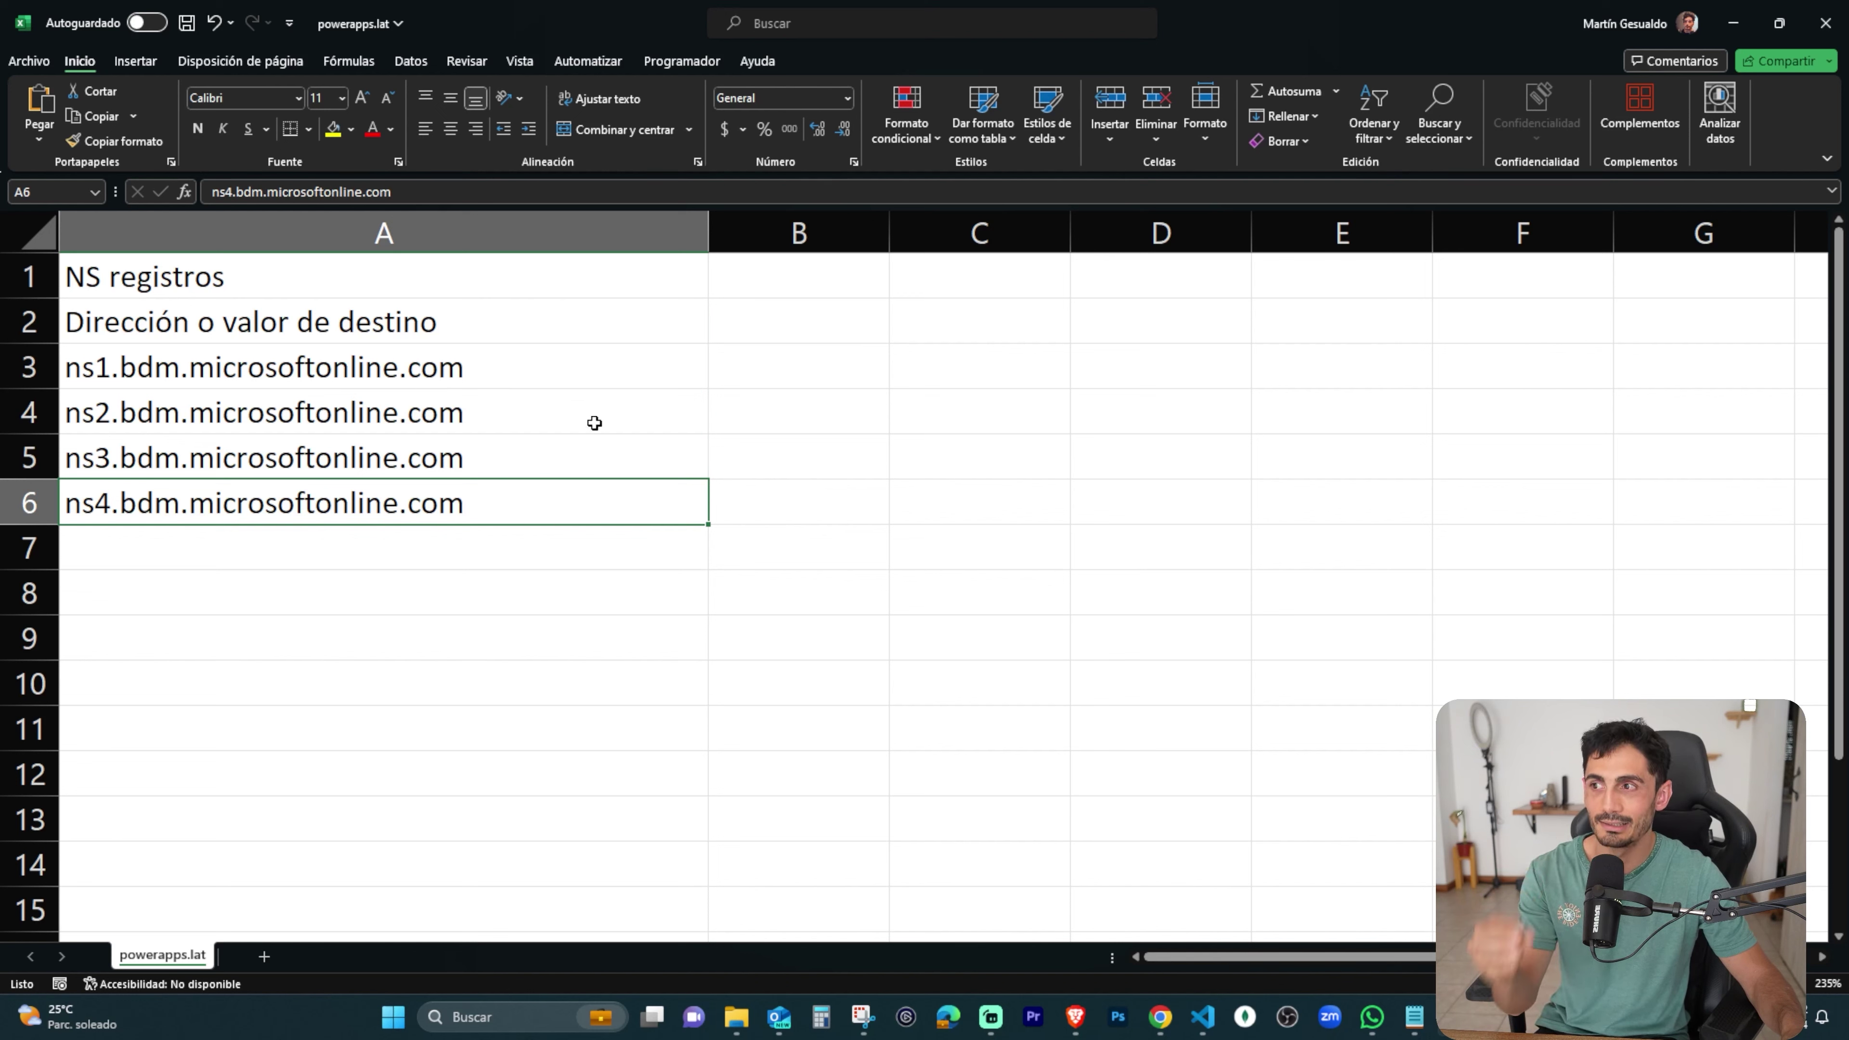
Step: Close the powerapps.lat workbook without saving changes
click(484, 369)
click(1074, 486)
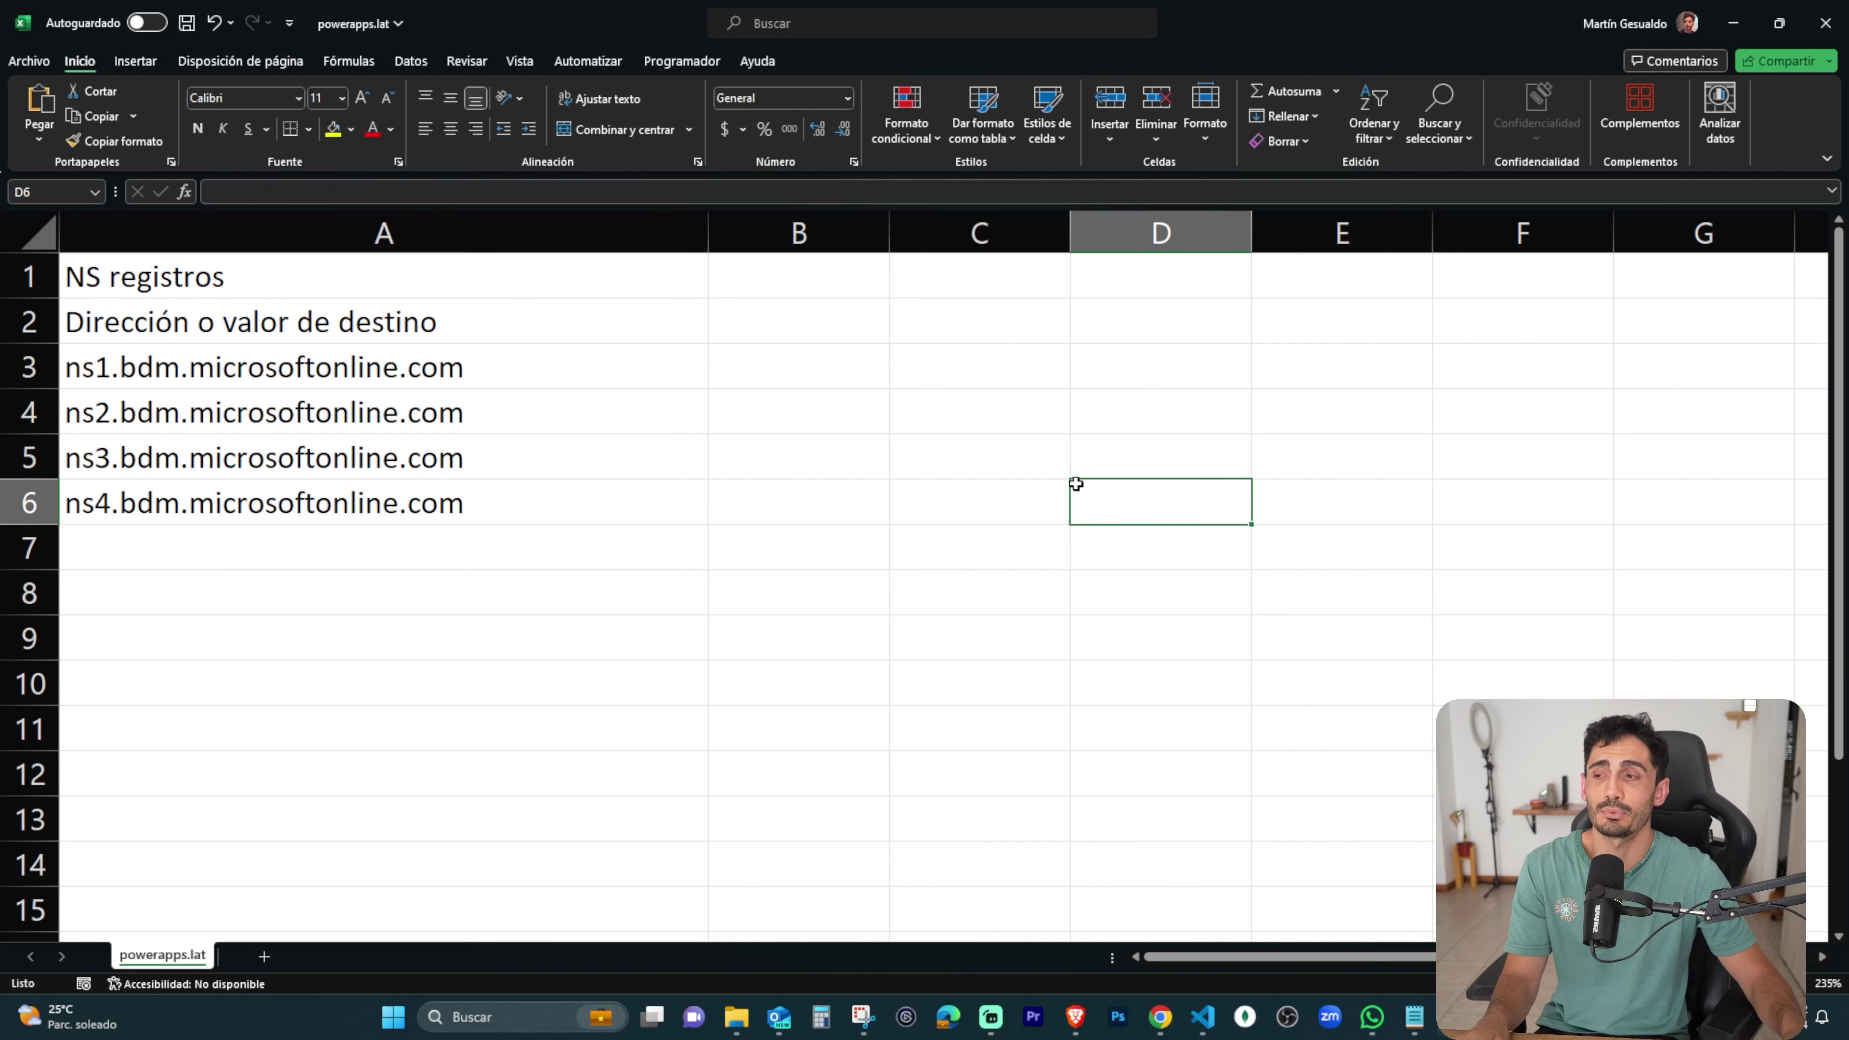
key(ctrl+w)
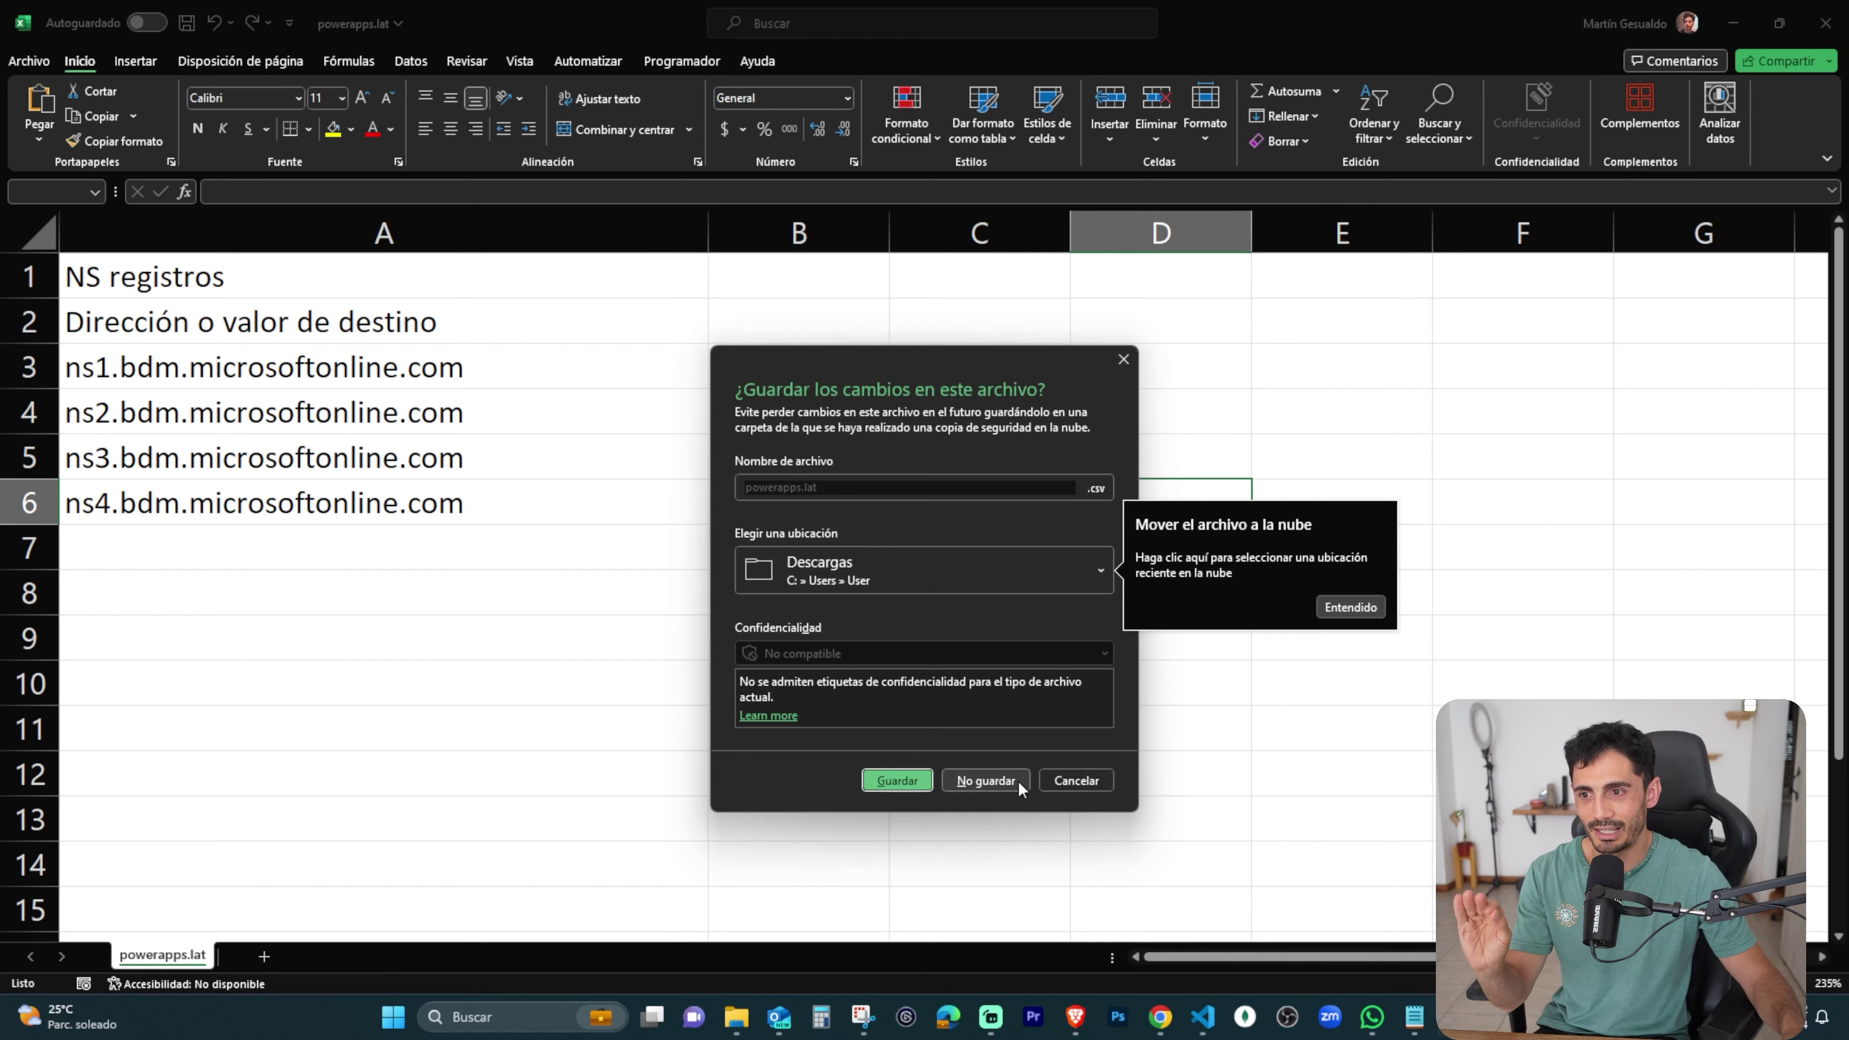
click(1012, 780)
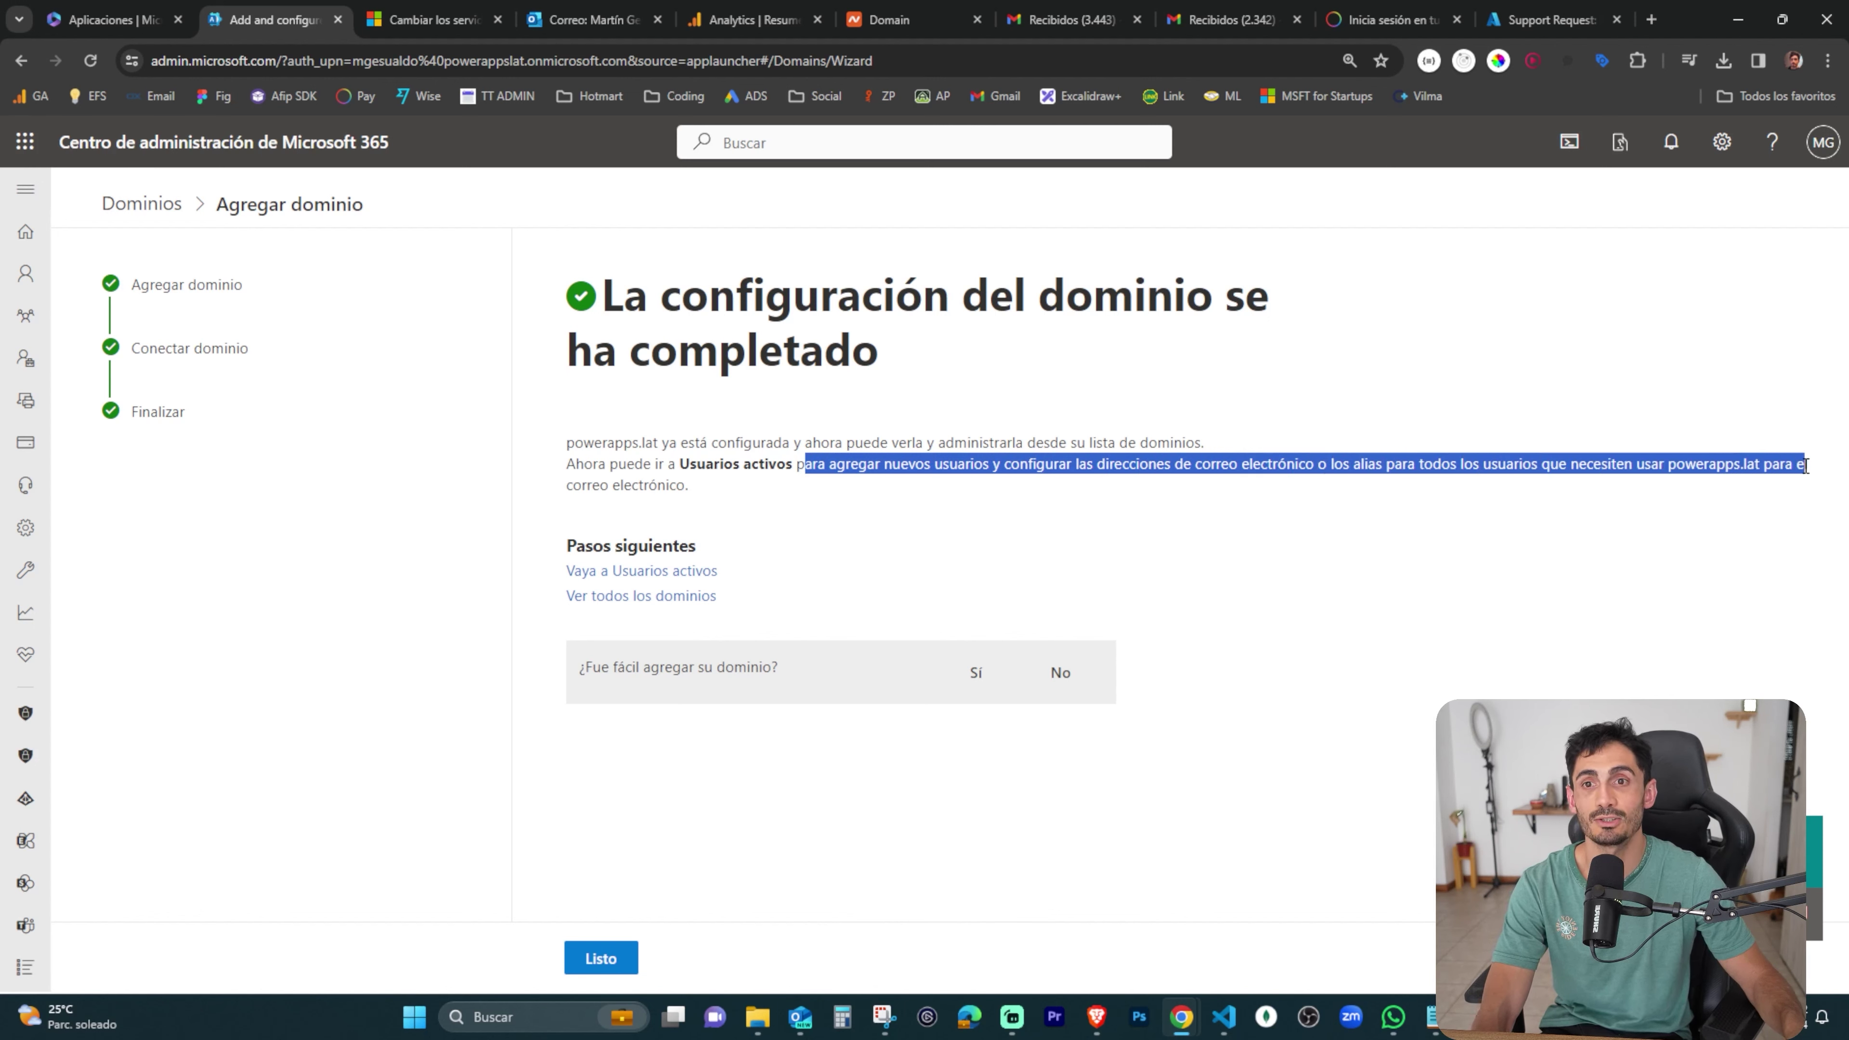
Step: Open Active users, select the single Office 365 E1 user, and switch to Gmail
click(1759, 465)
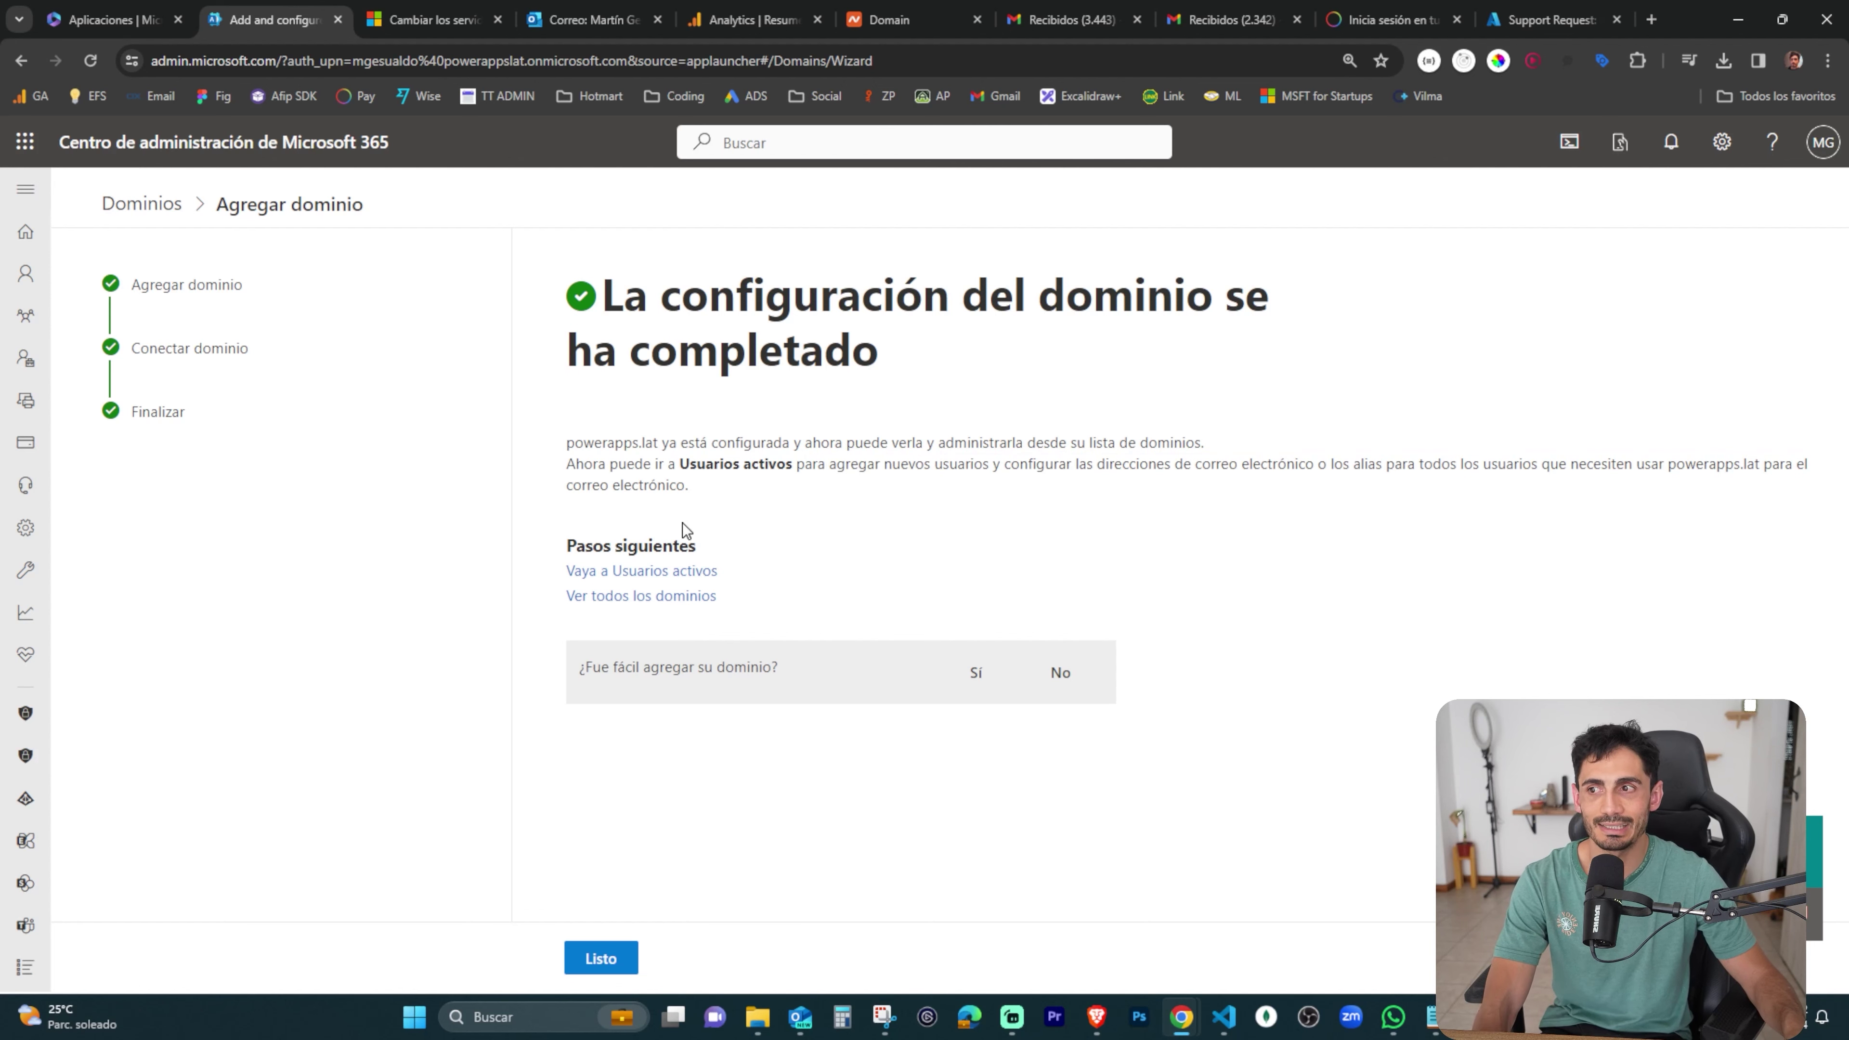
click(640, 572)
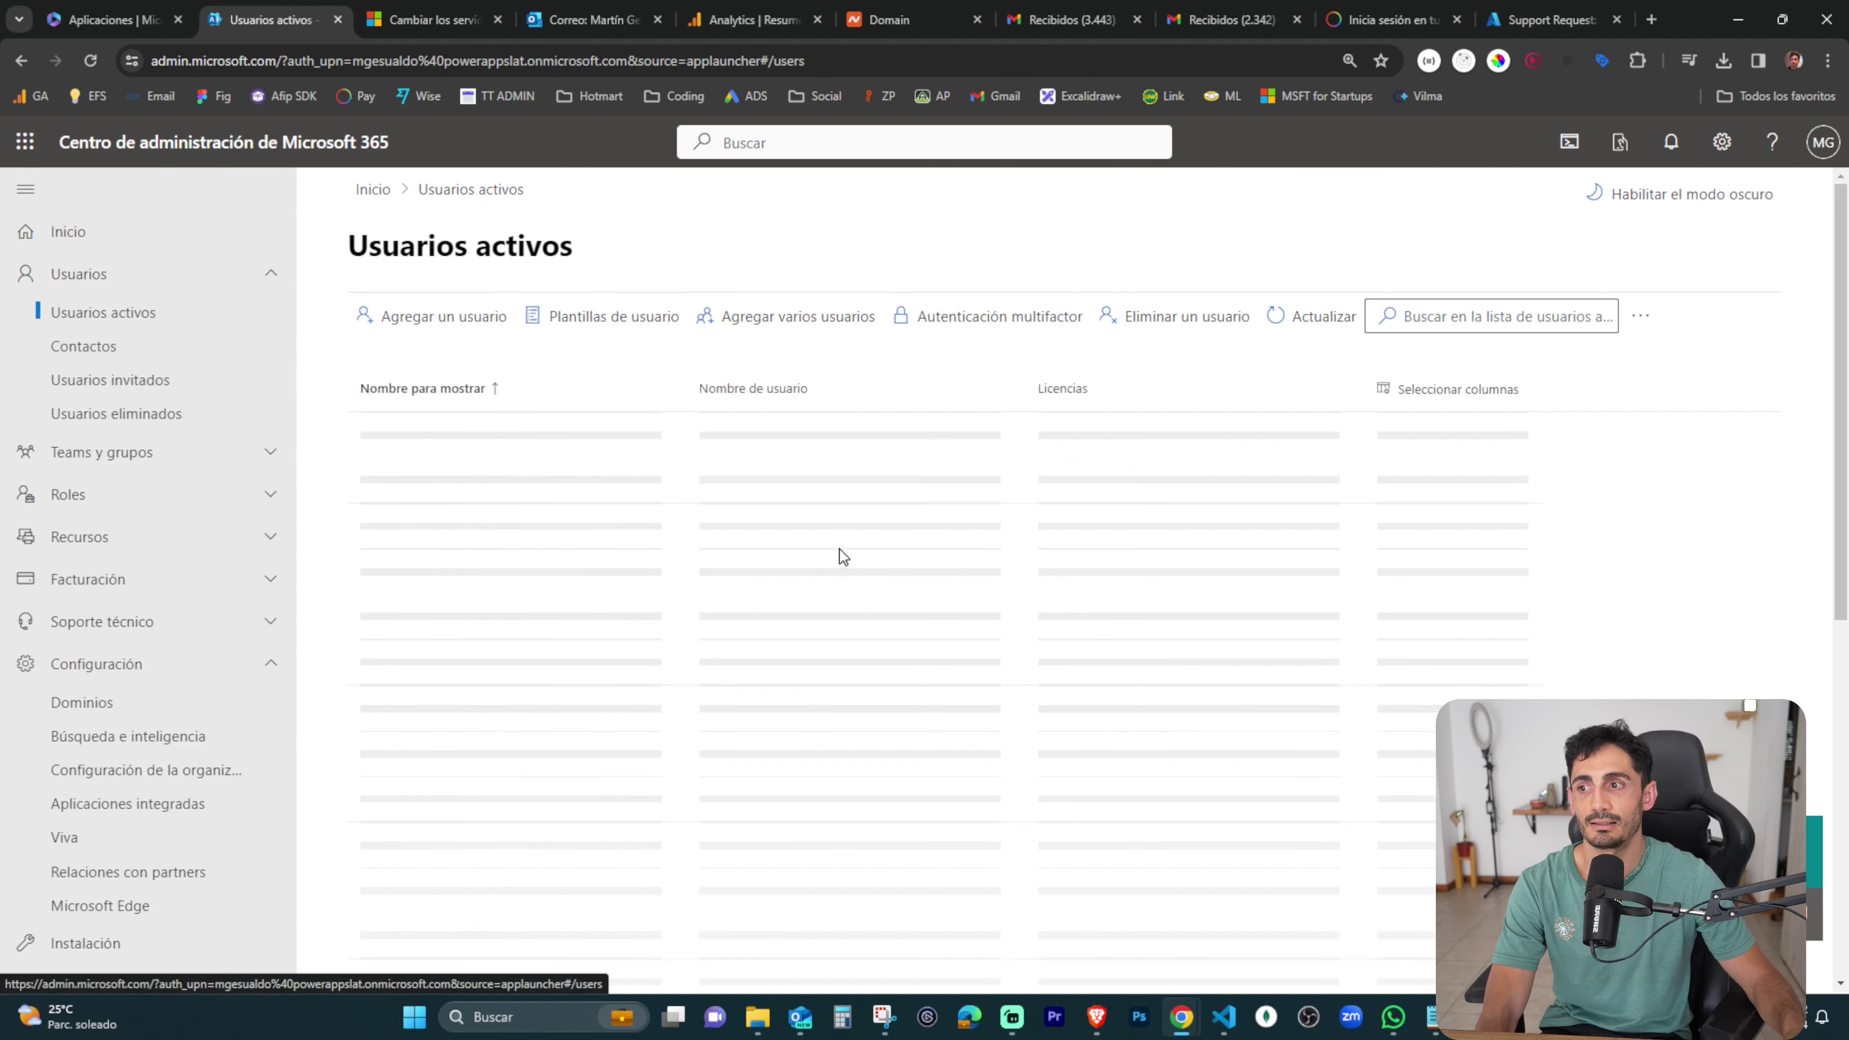
click(814, 552)
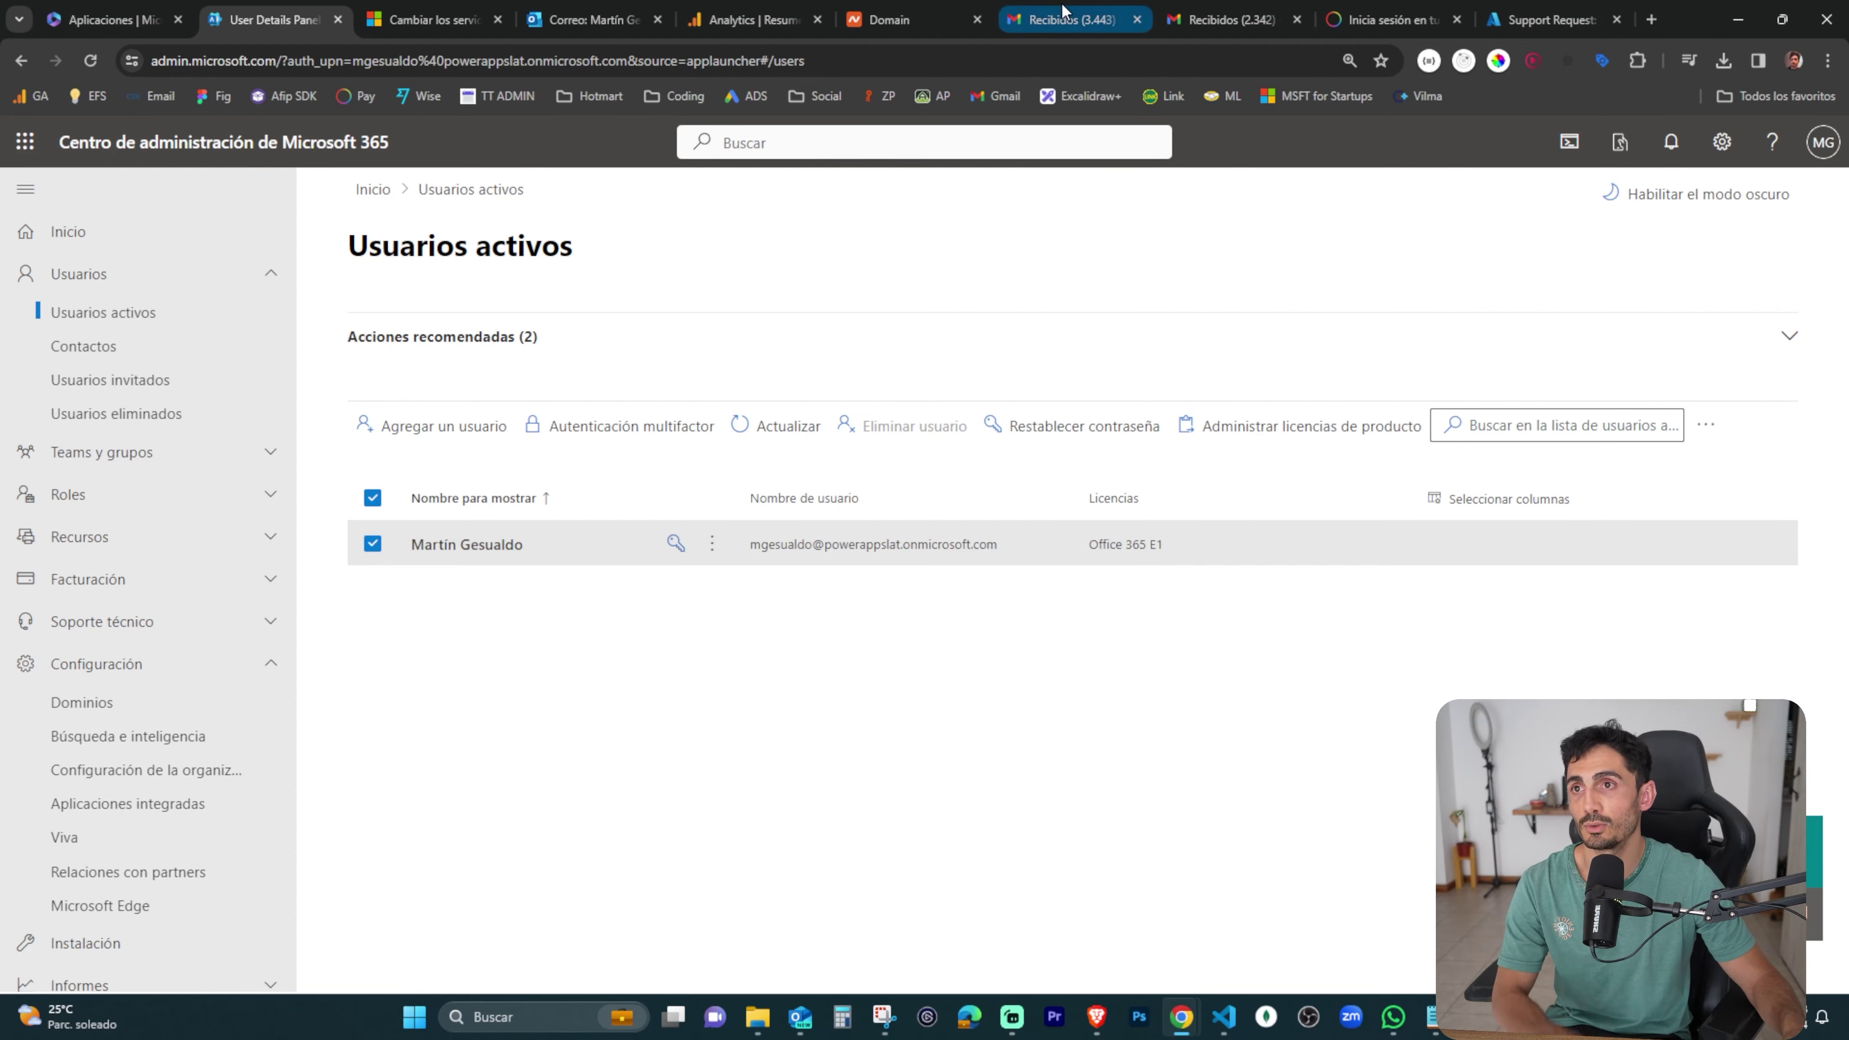
click(1071, 20)
Step: Send a full-size Gmail message titled 'Prueba nuevo dominio' to the user's powerapps.lat address
key(c)
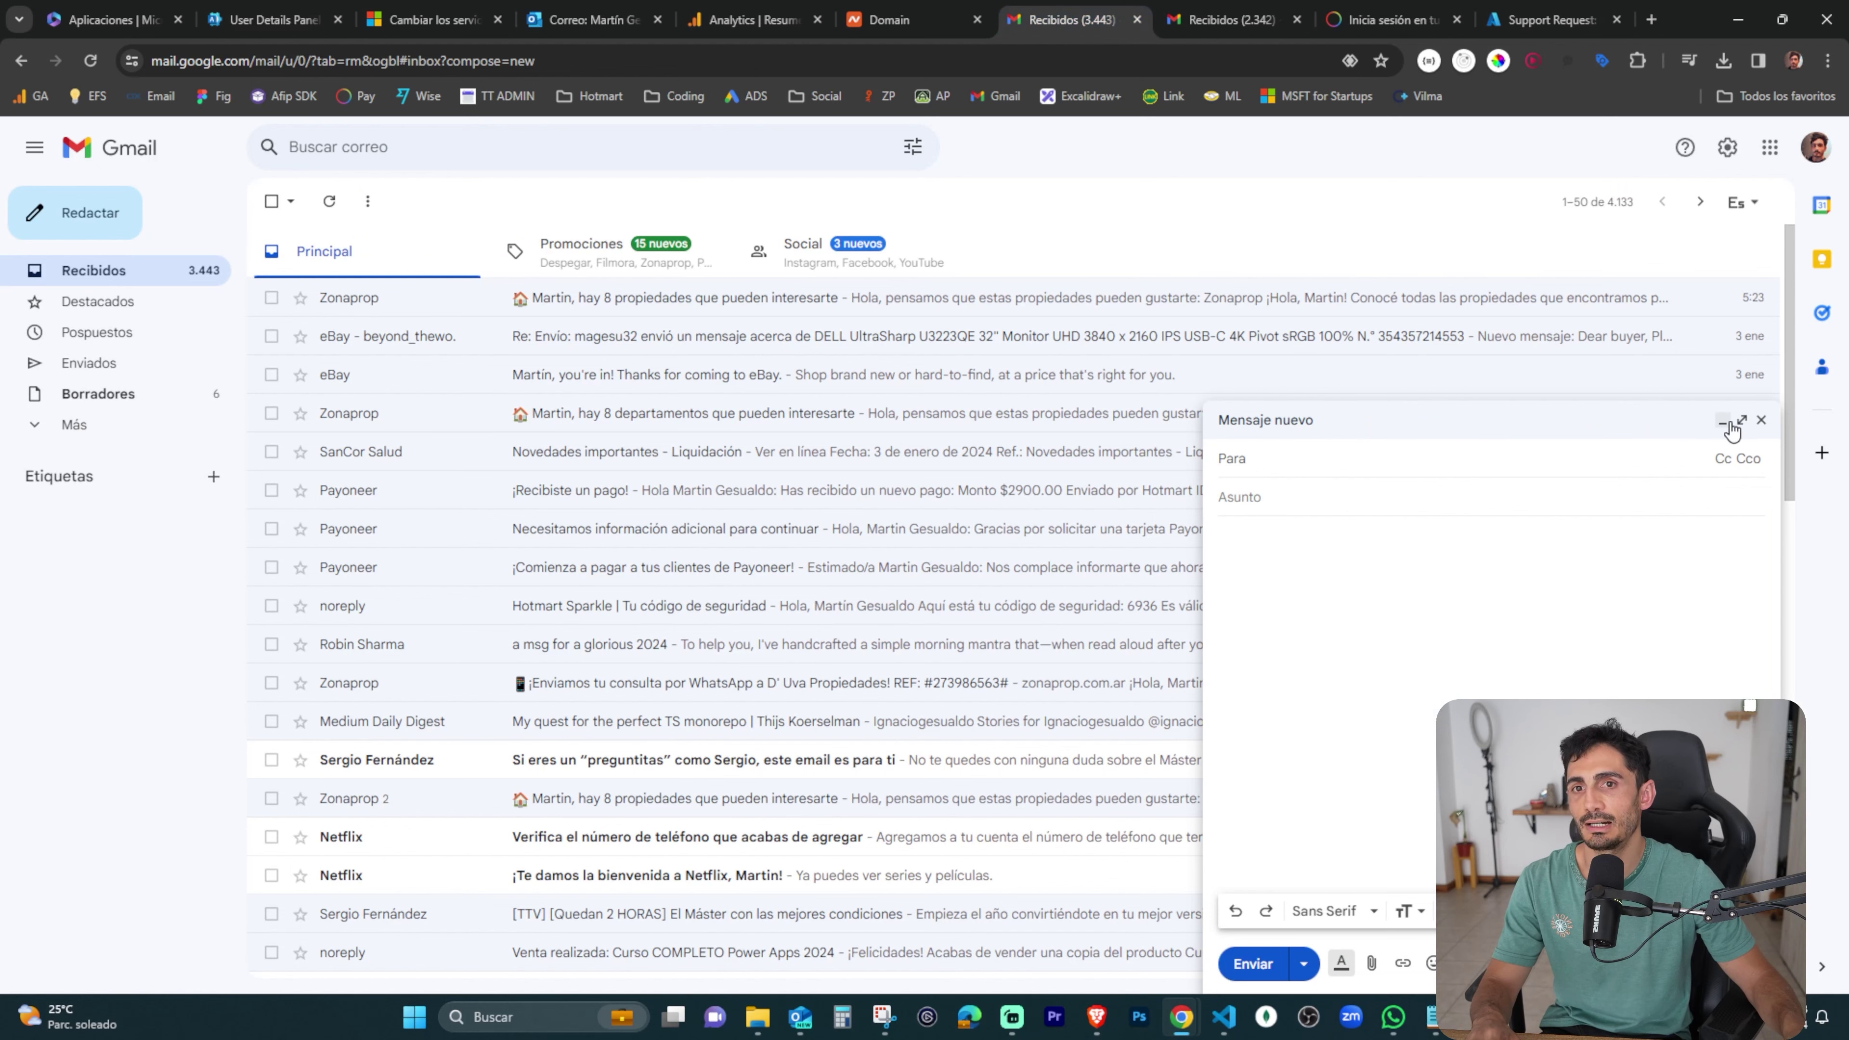
click(1740, 421)
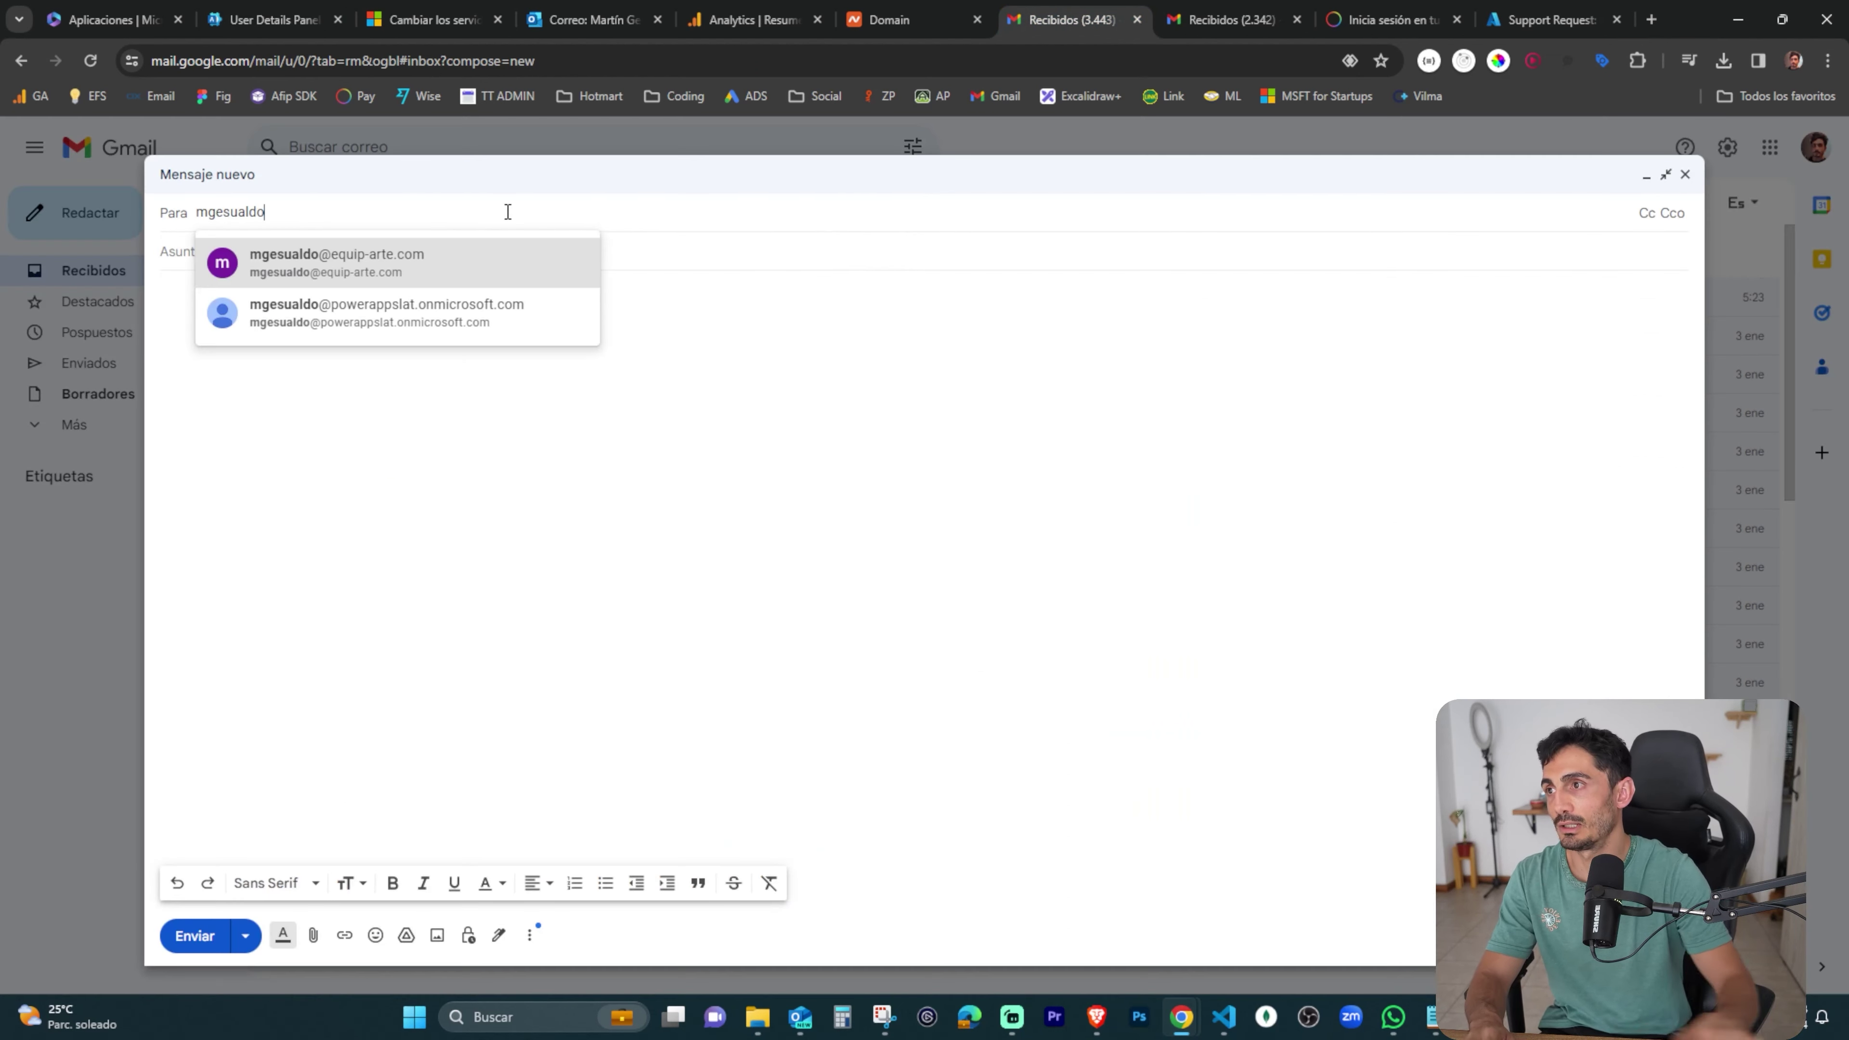
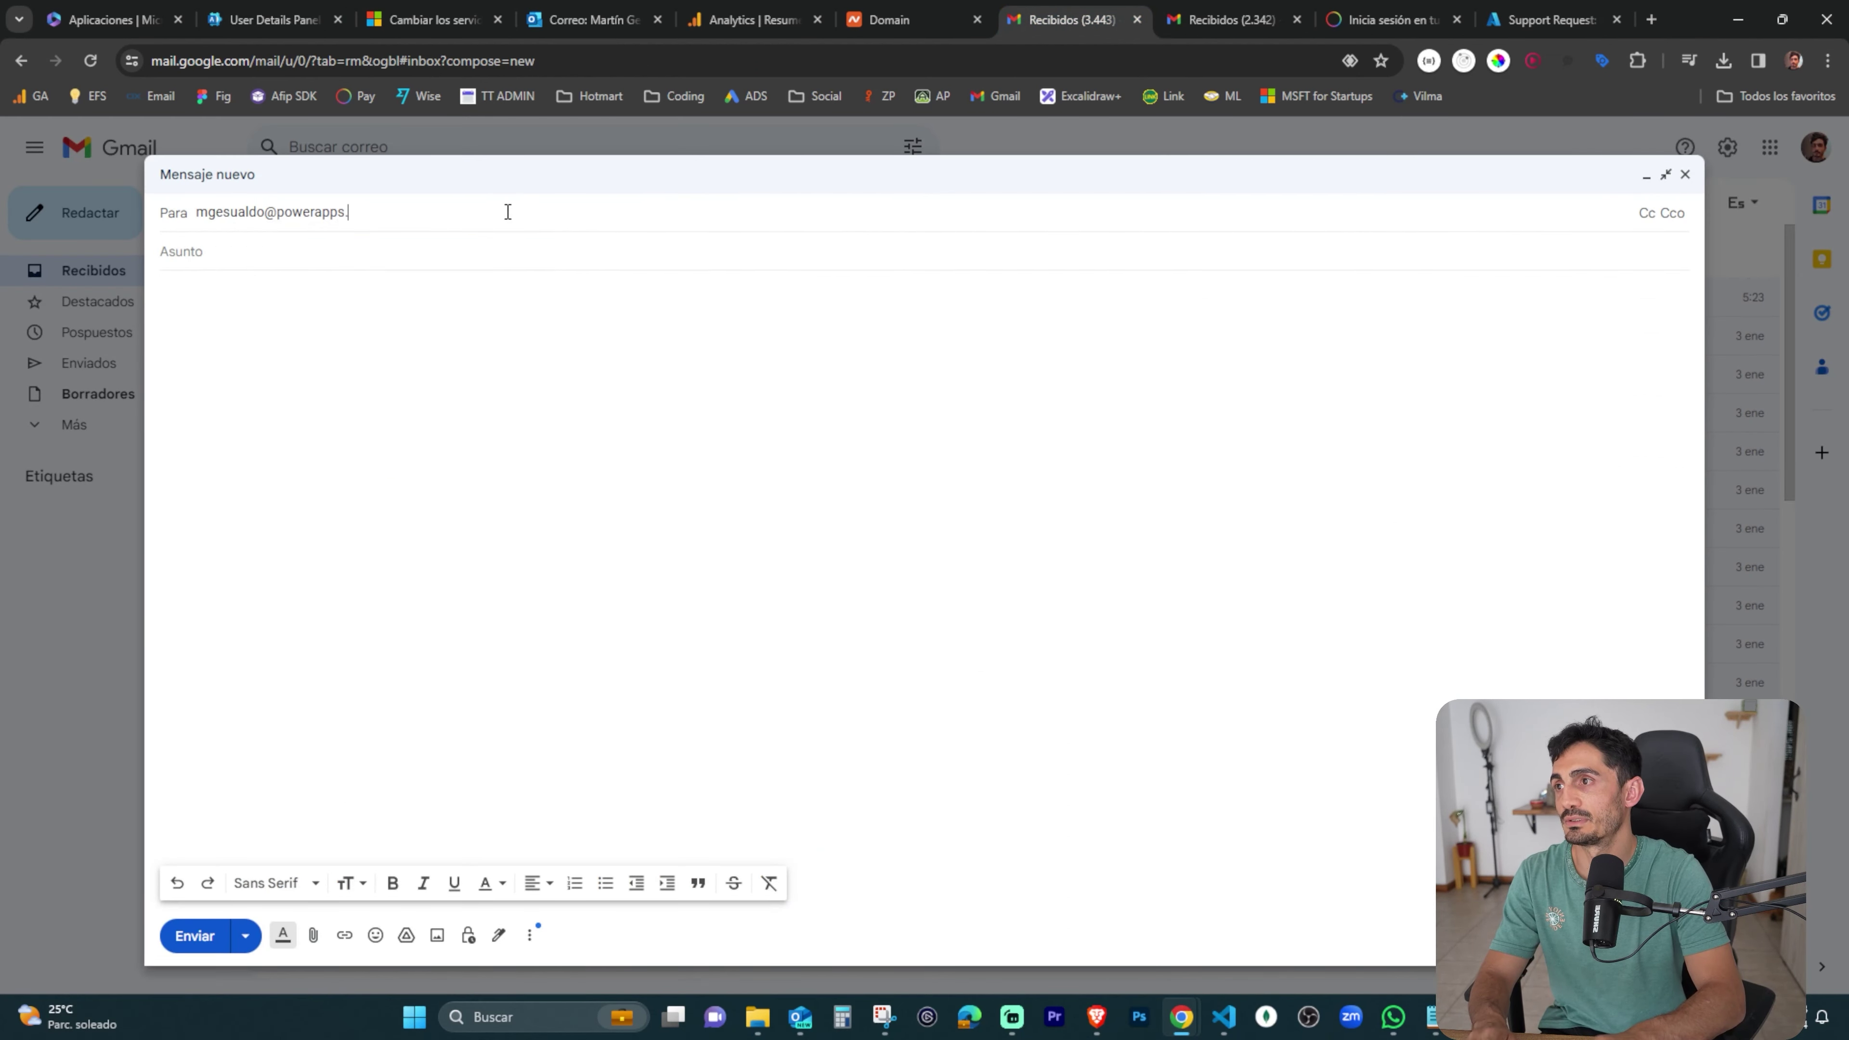
key(Return)
key(Tab)
text(Prueba n)
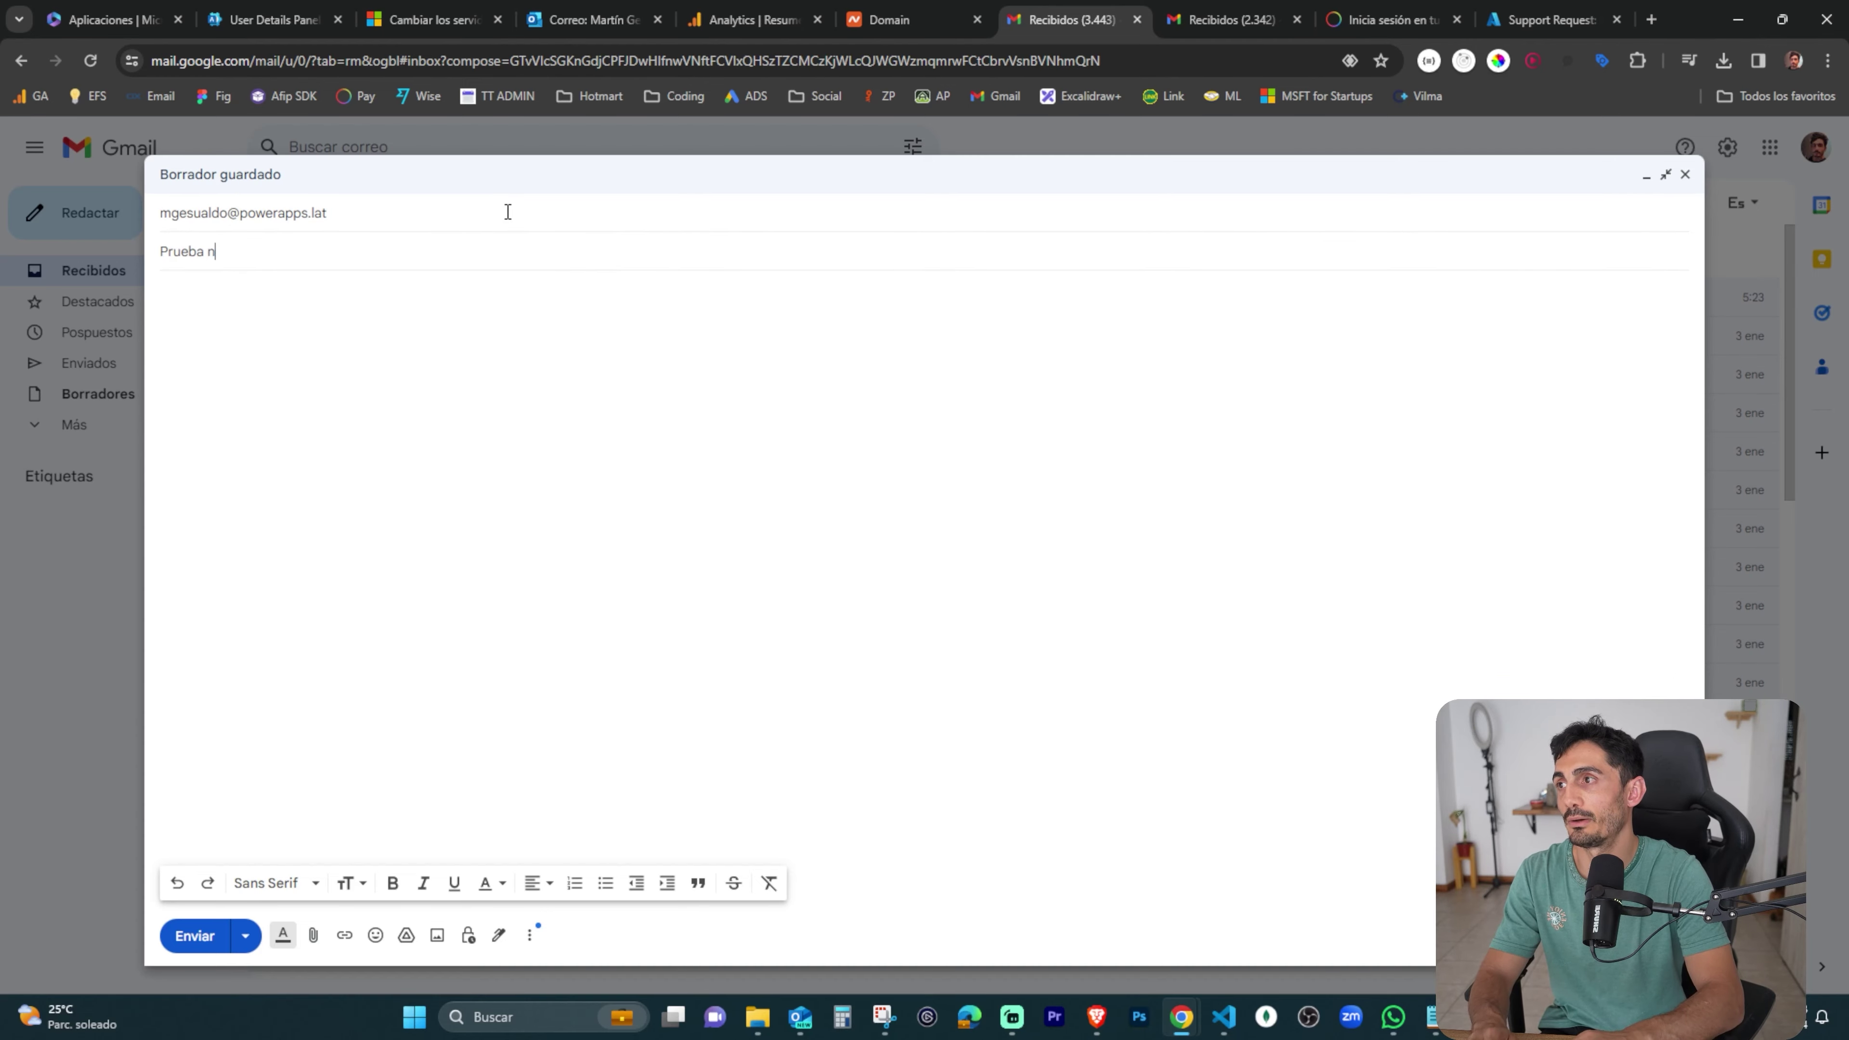
text(uevo dominio)
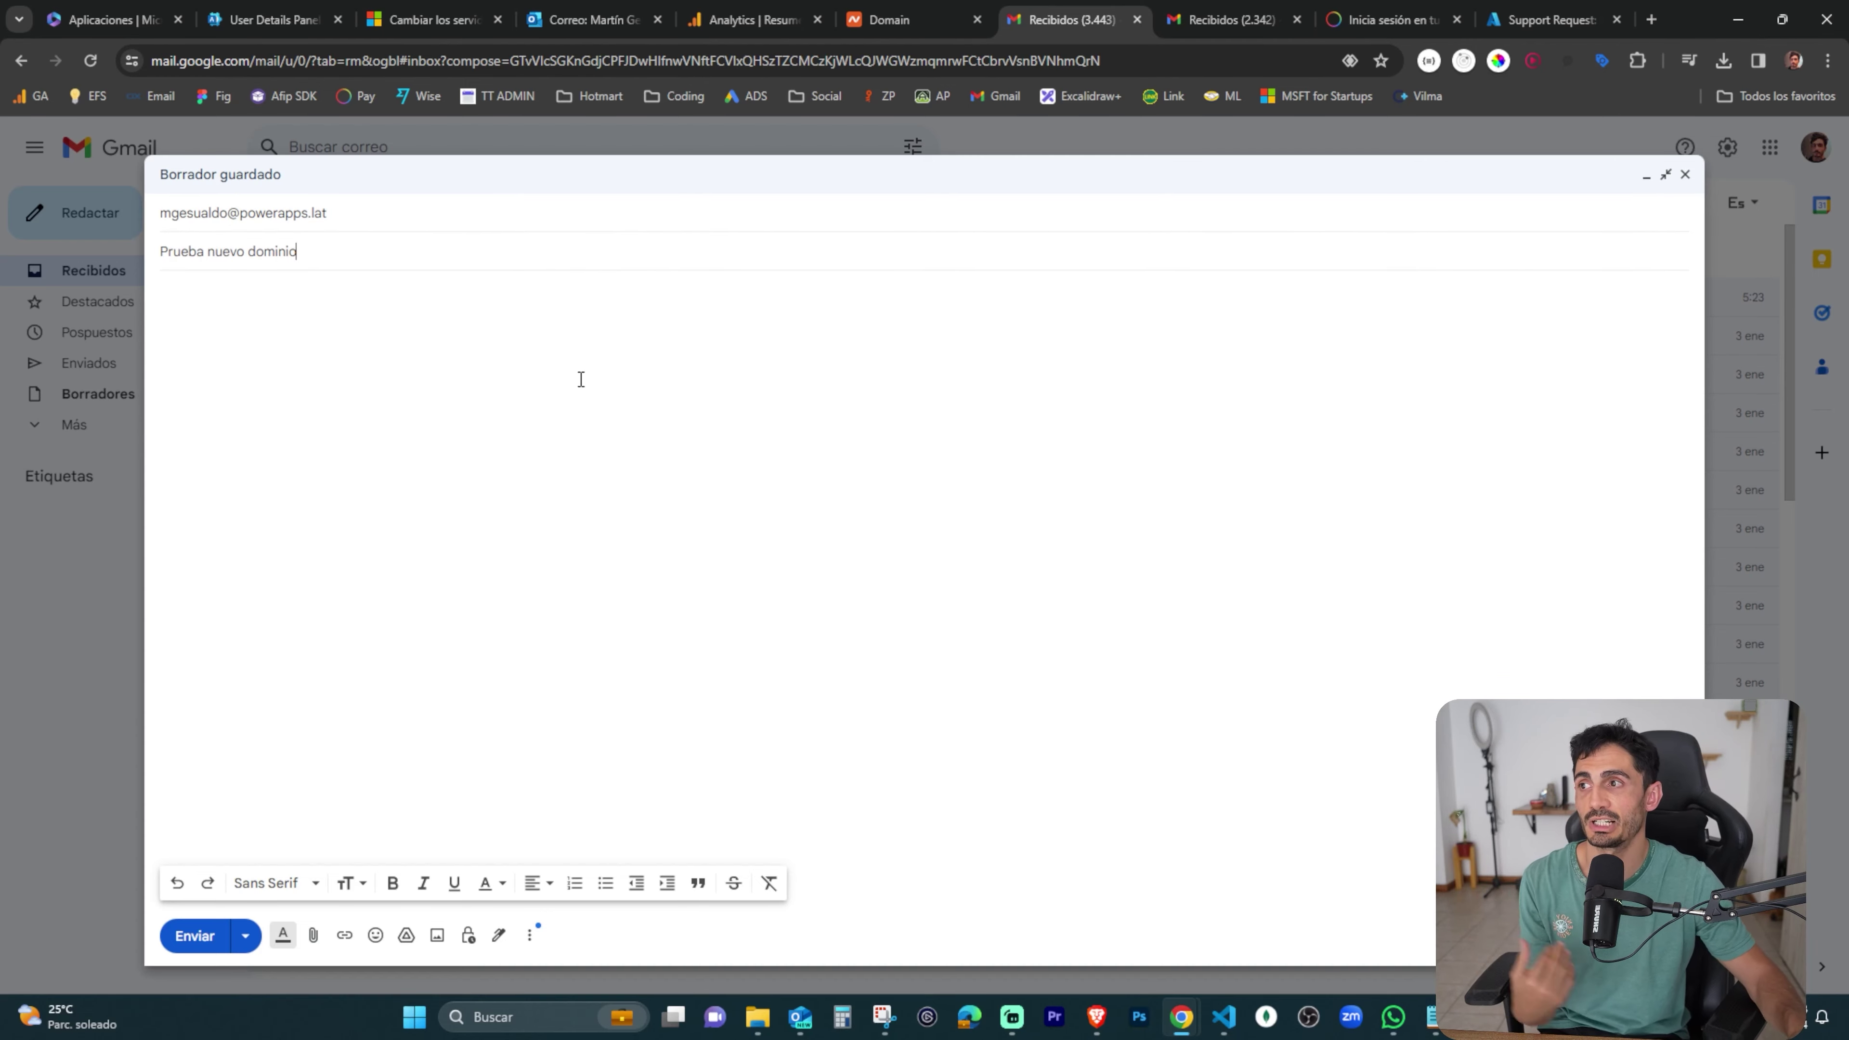
click(580, 384)
click(241, 935)
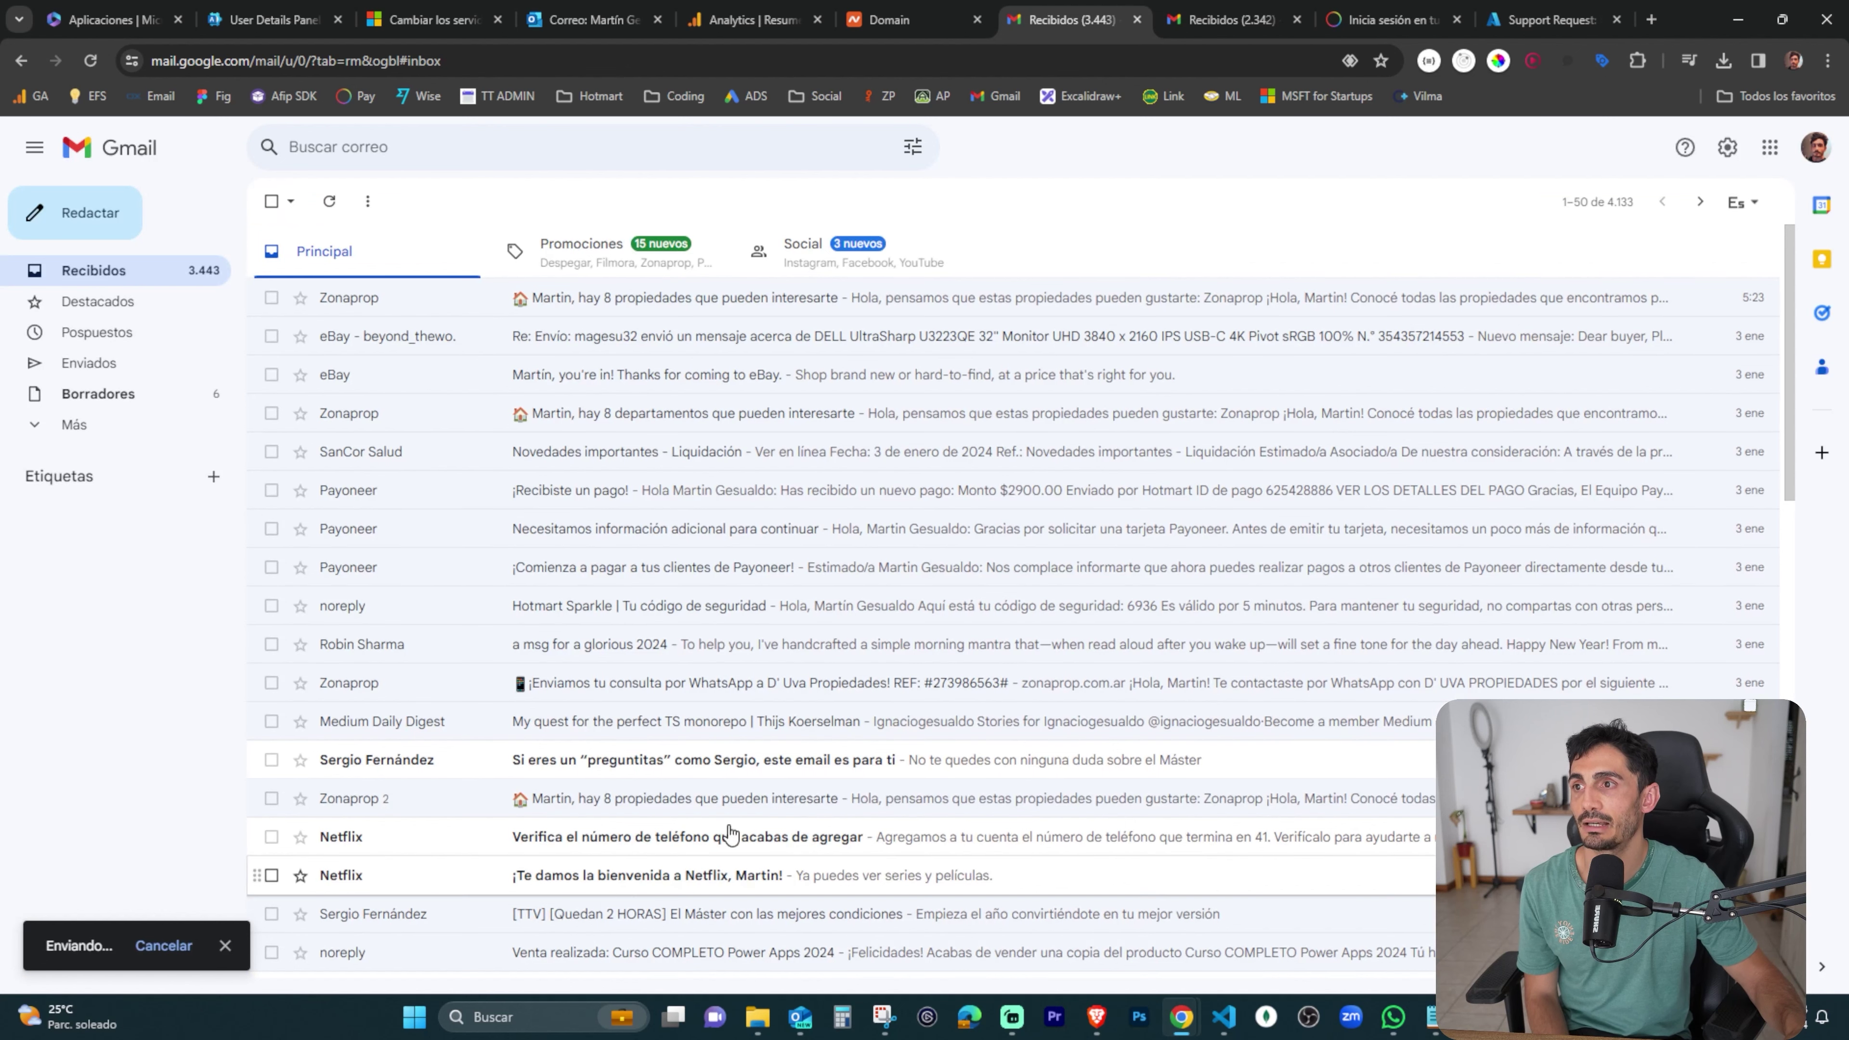
key(ctrl+4)
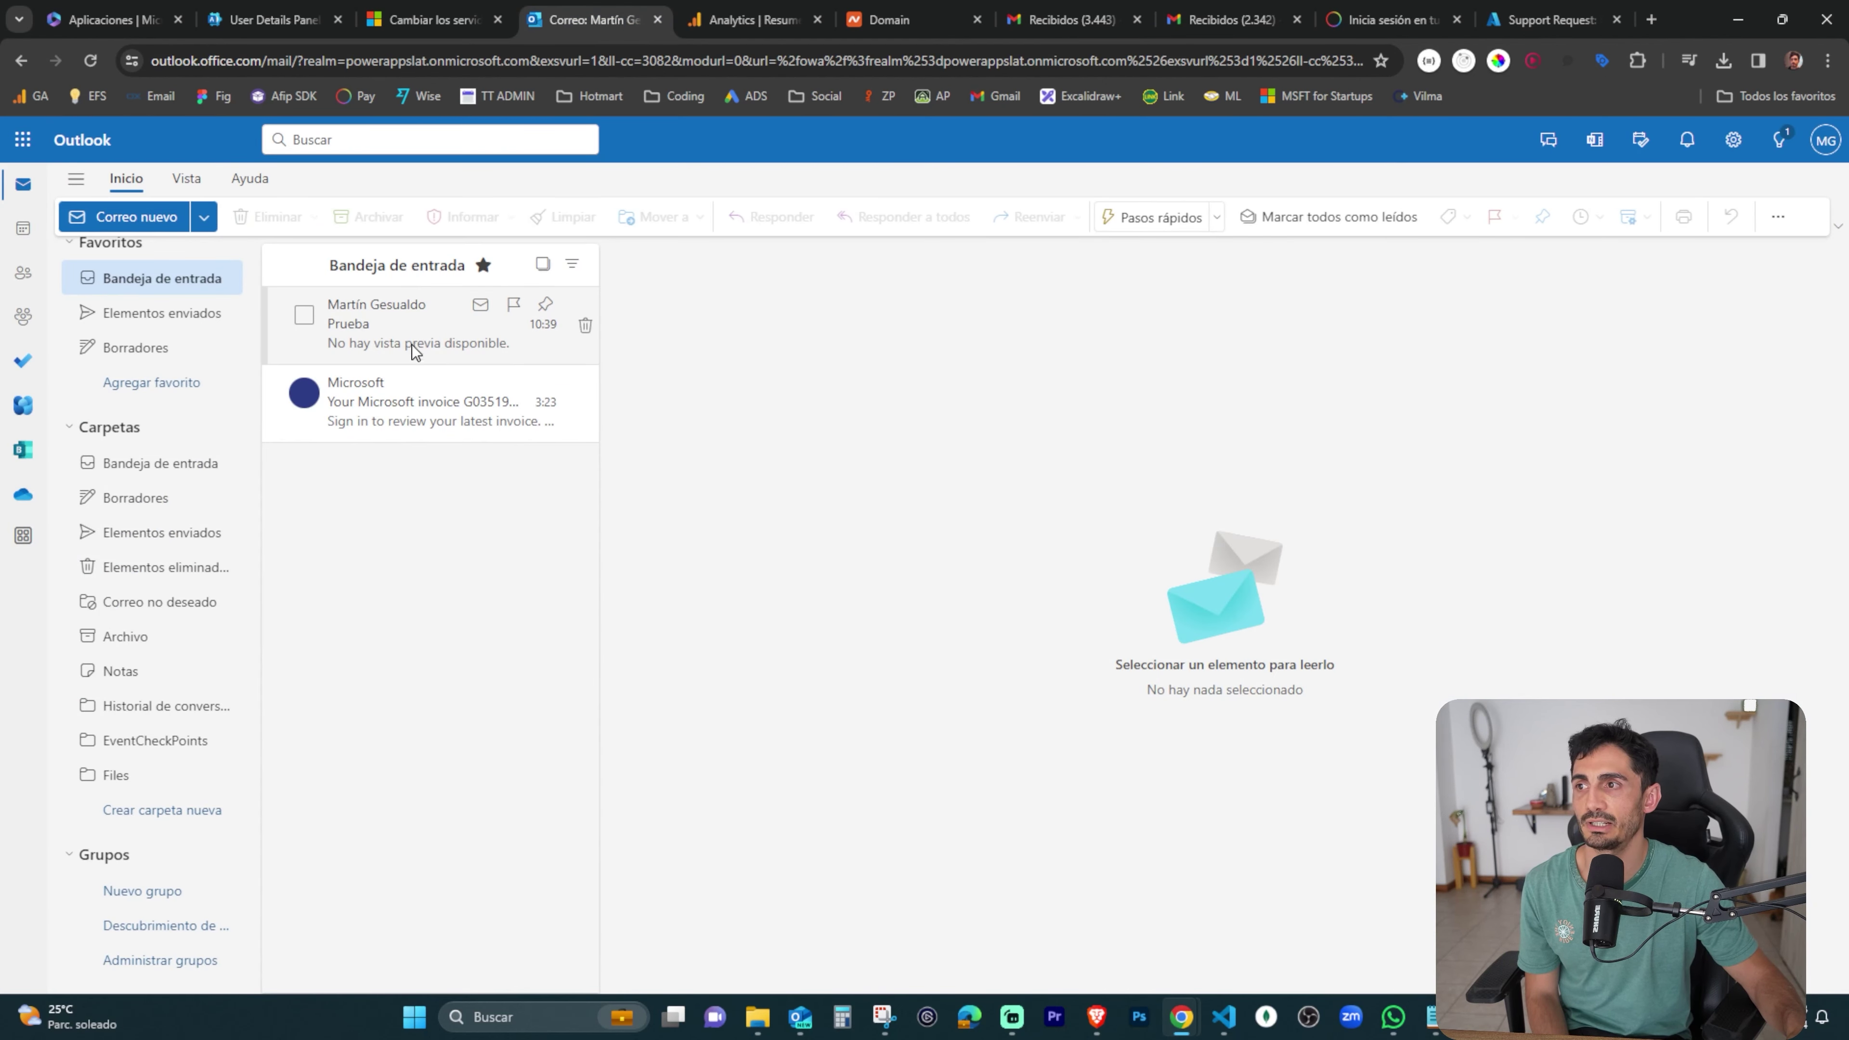
click(91, 62)
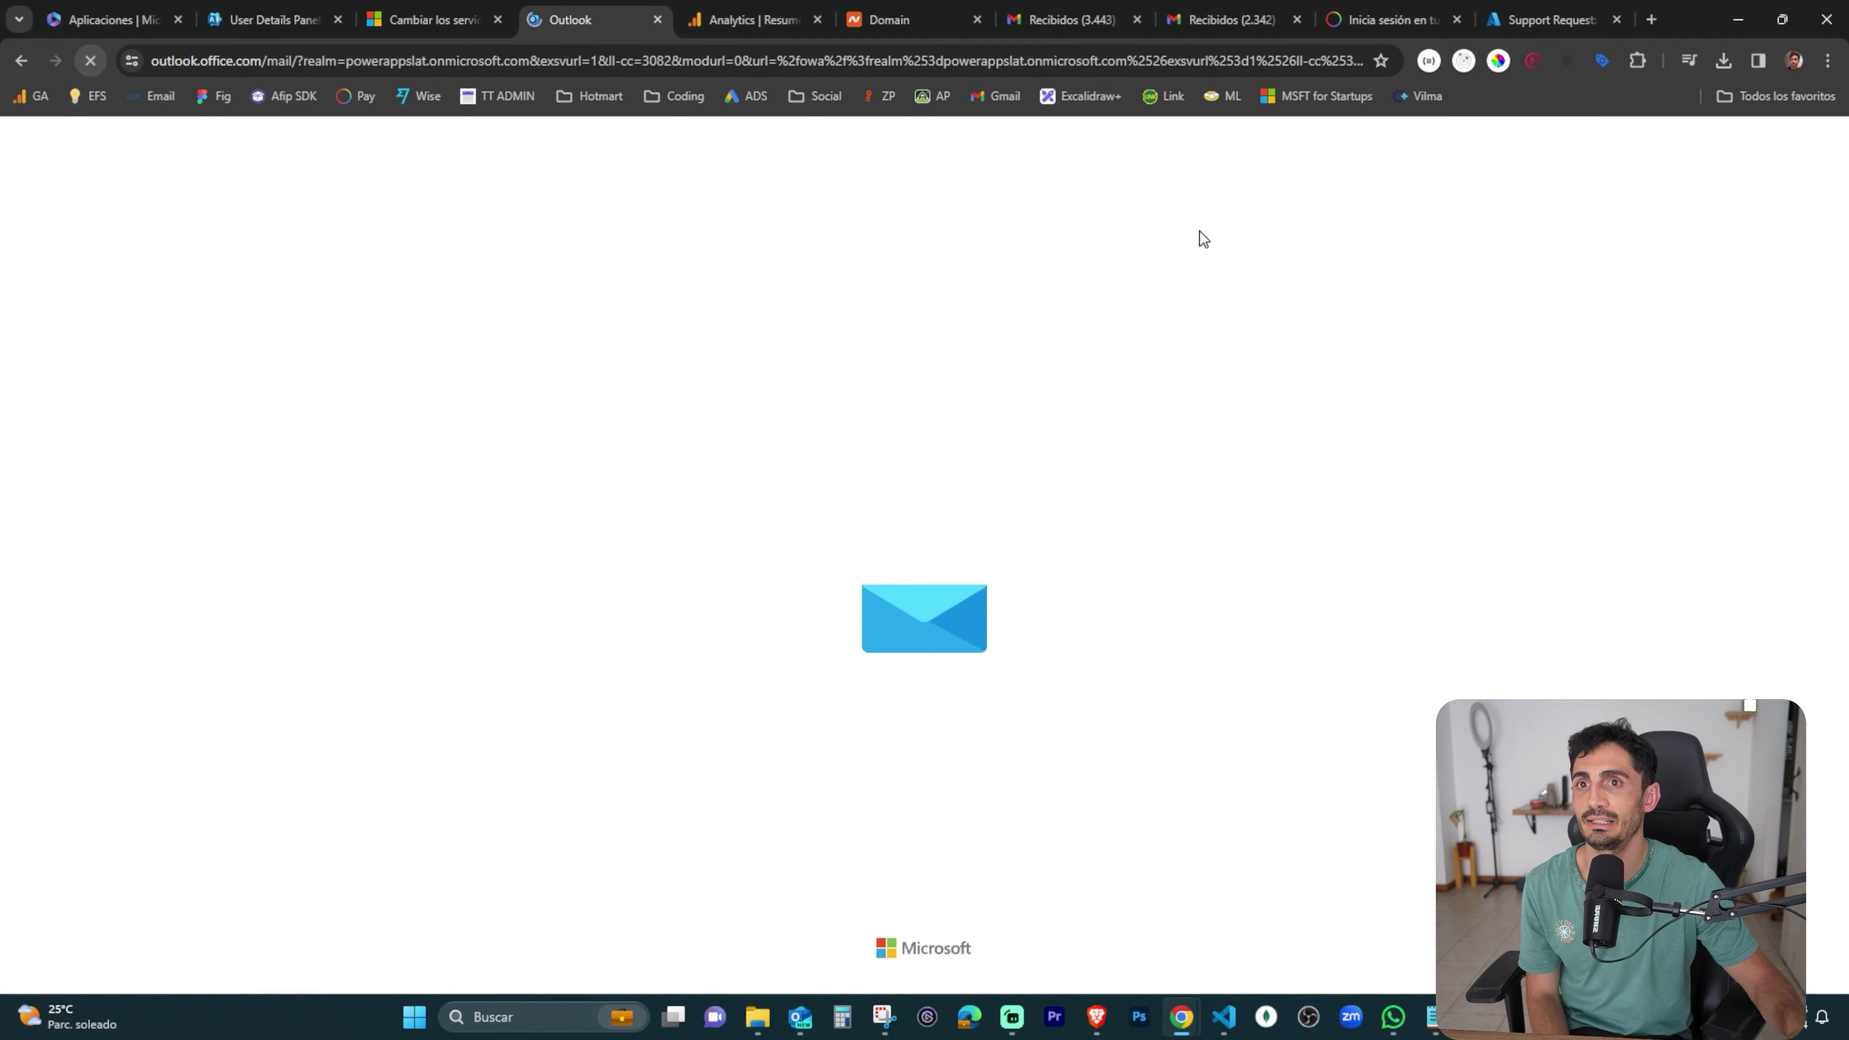
click(1819, 142)
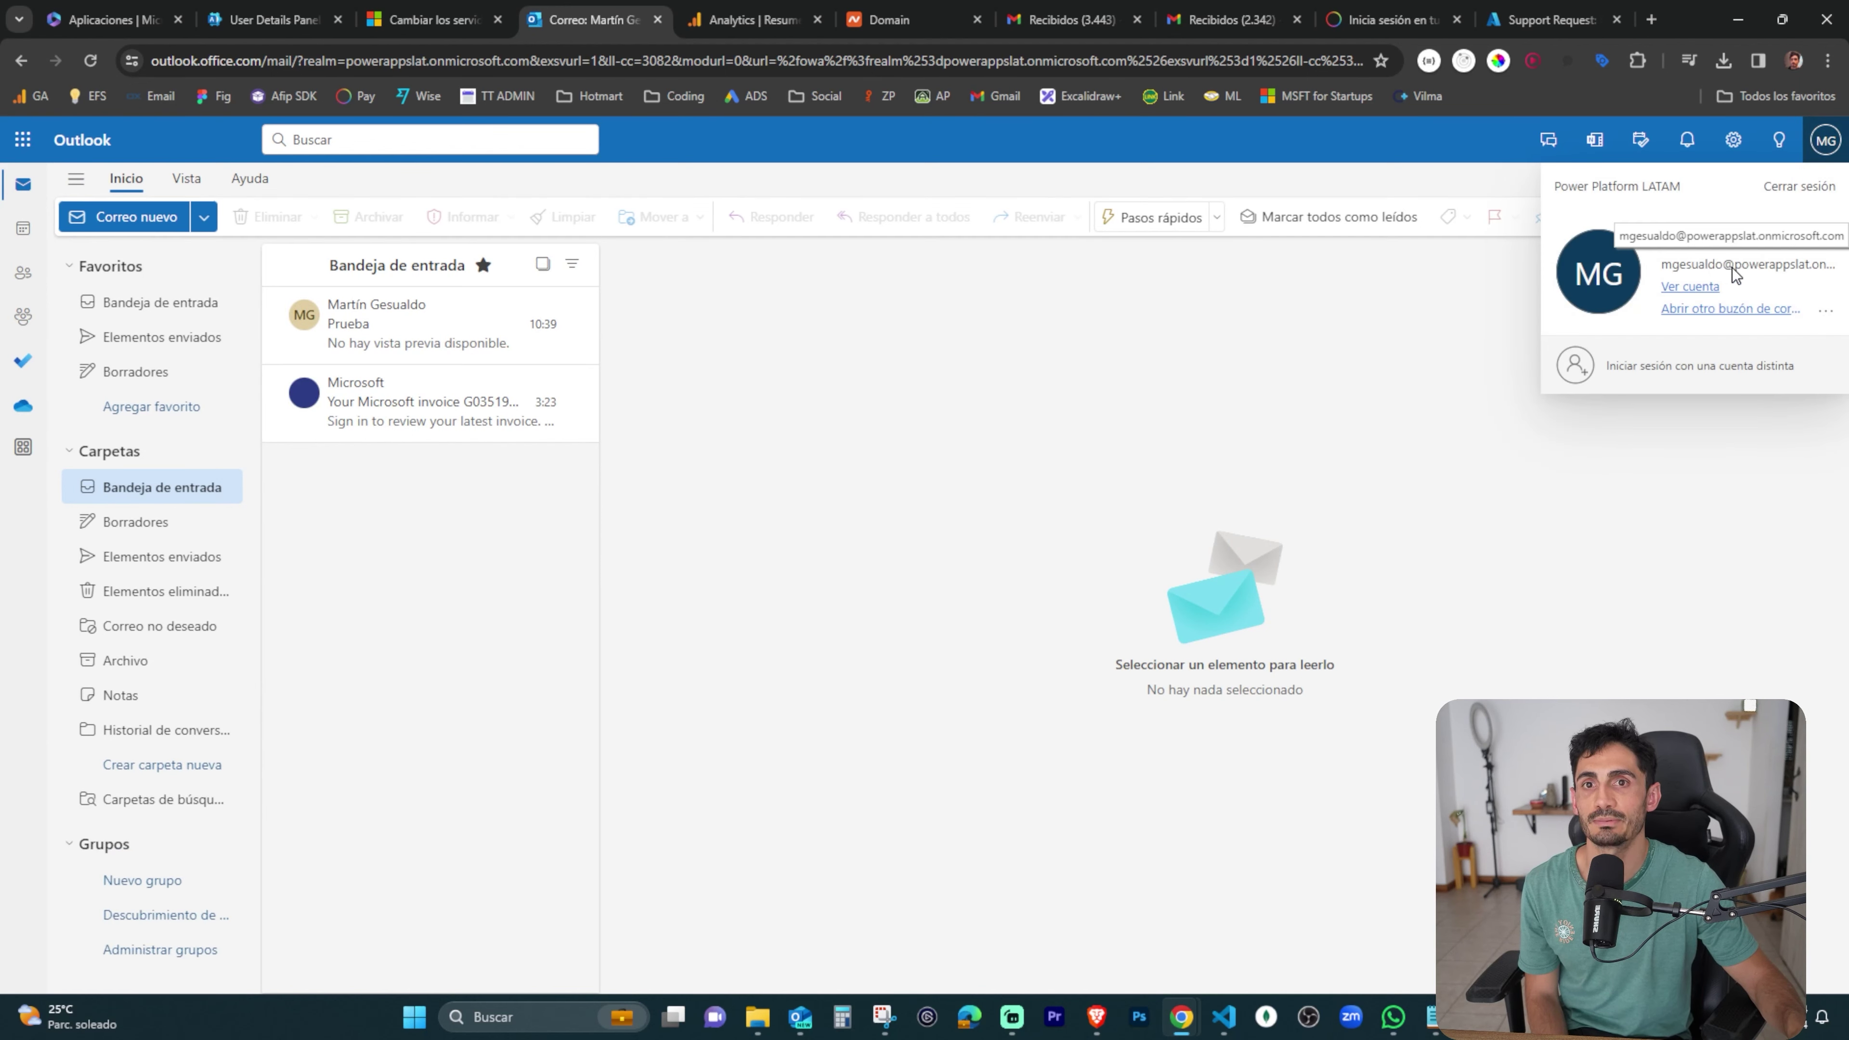
click(1371, 309)
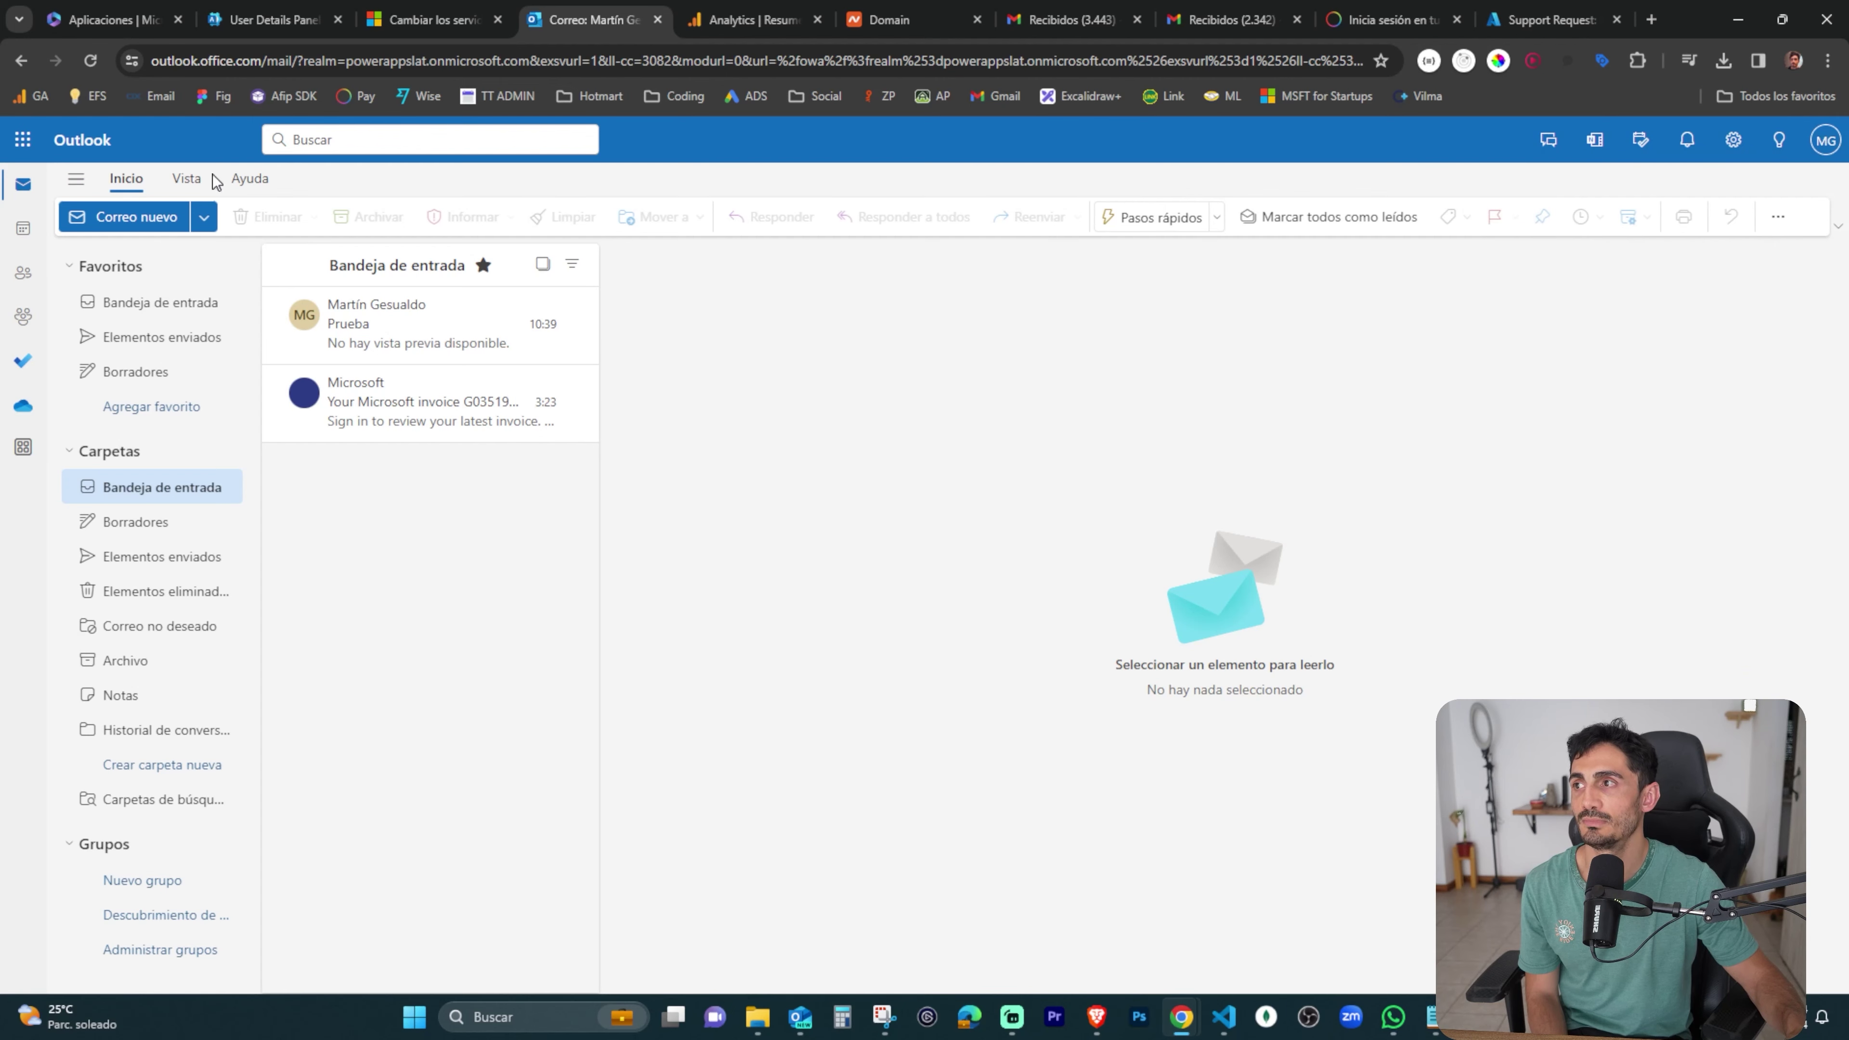
click(90, 60)
mouse_move(434, 325)
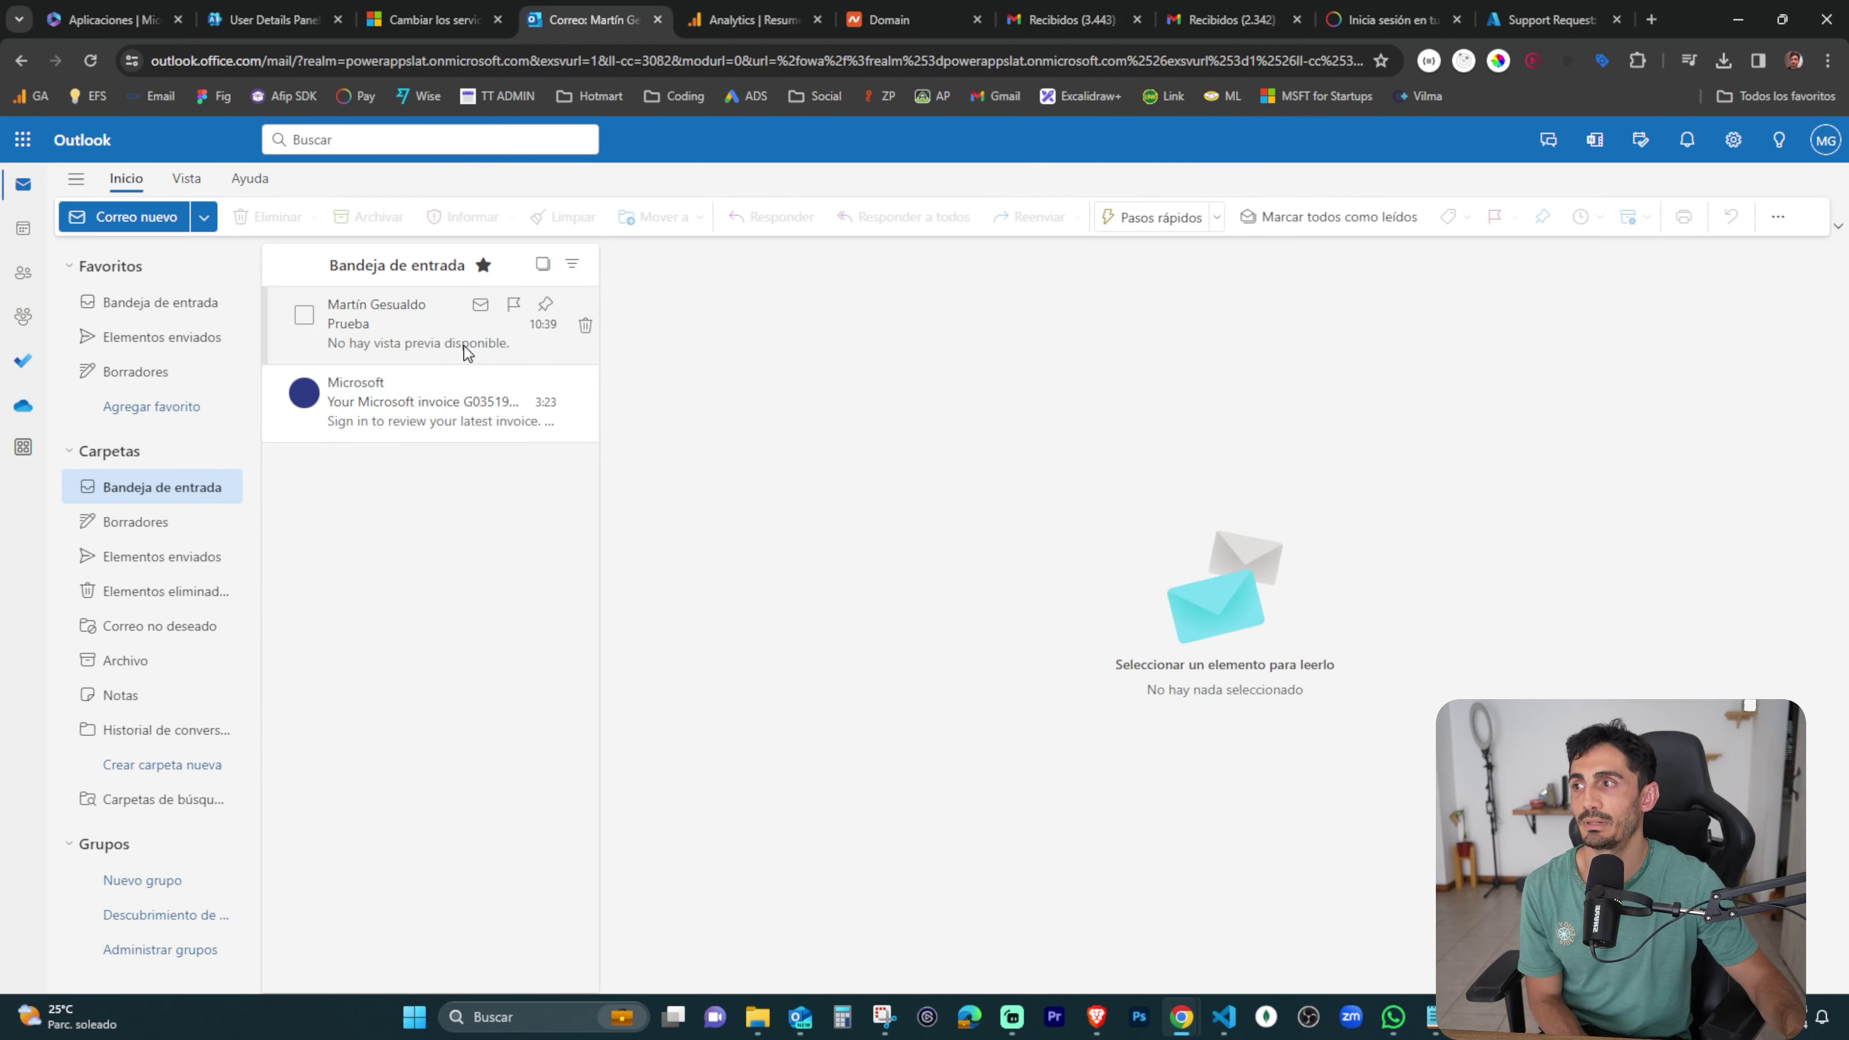
Step: Add and save a powerapps.lat alias for the user under Manage username and email
click(498, 20)
click(273, 20)
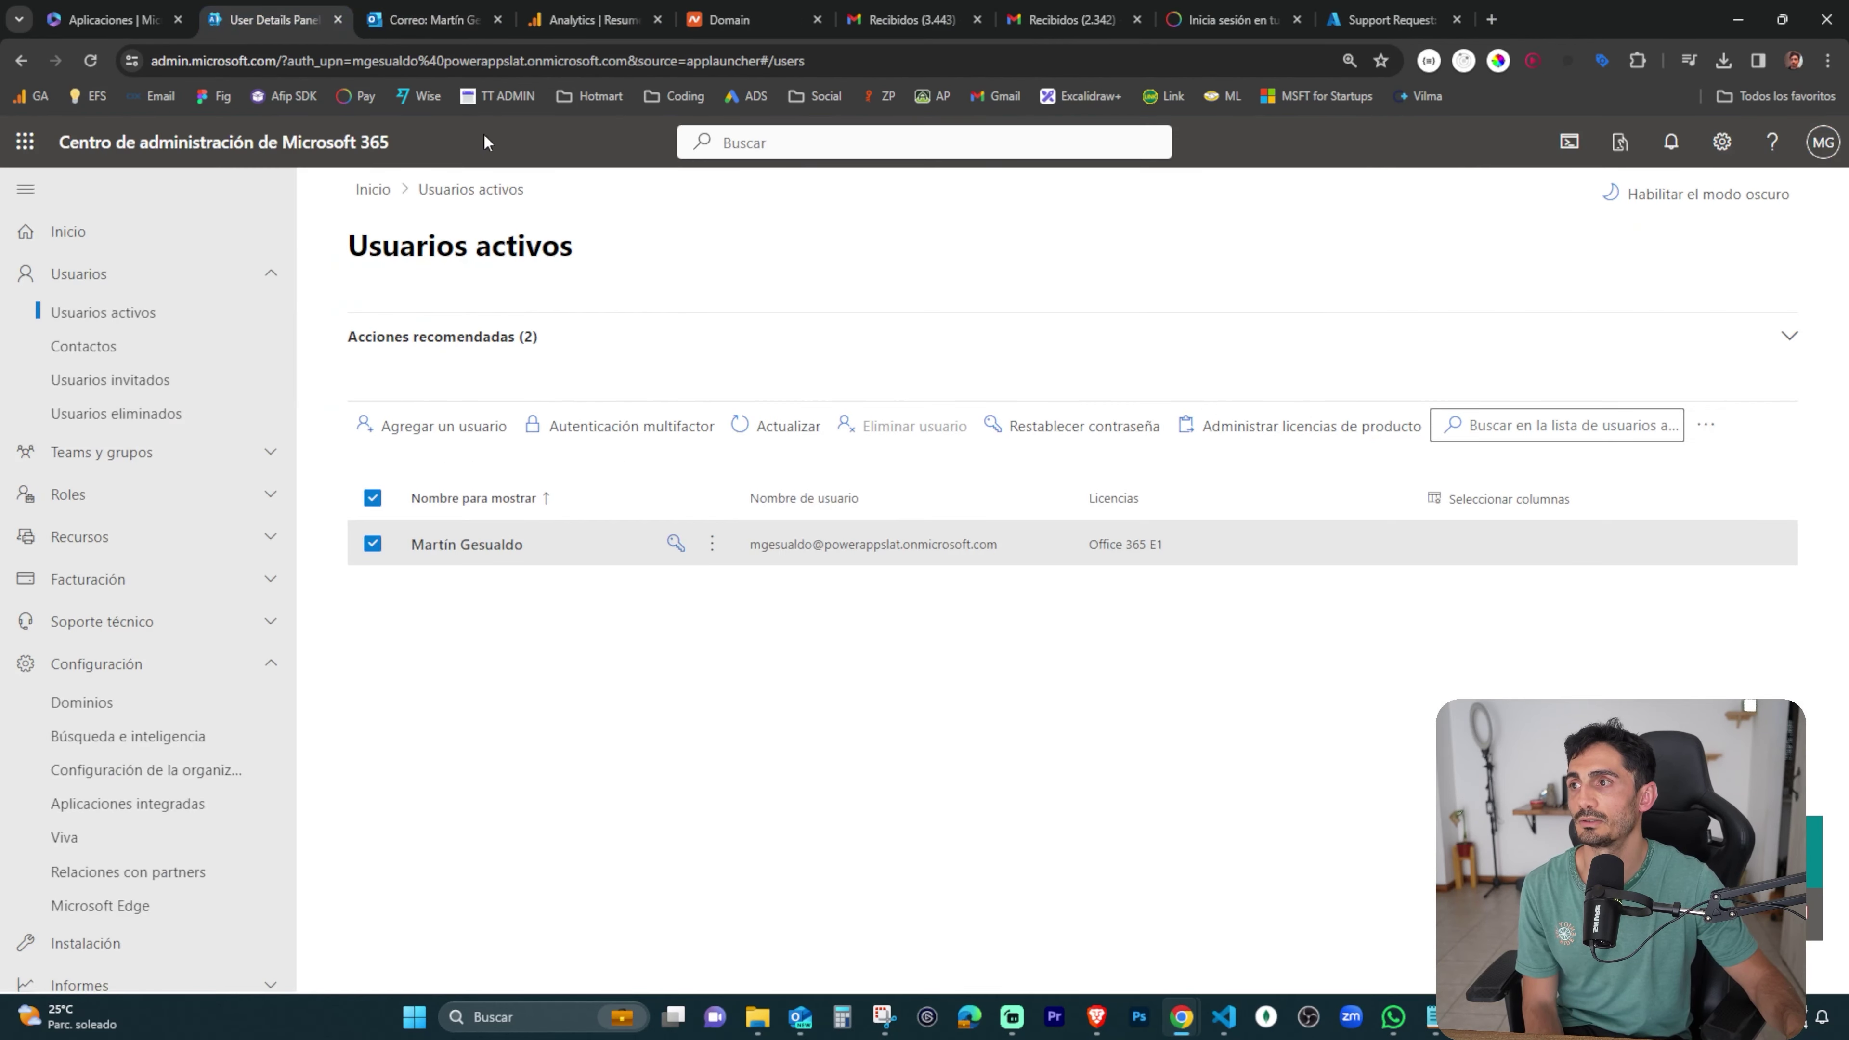
click(485, 552)
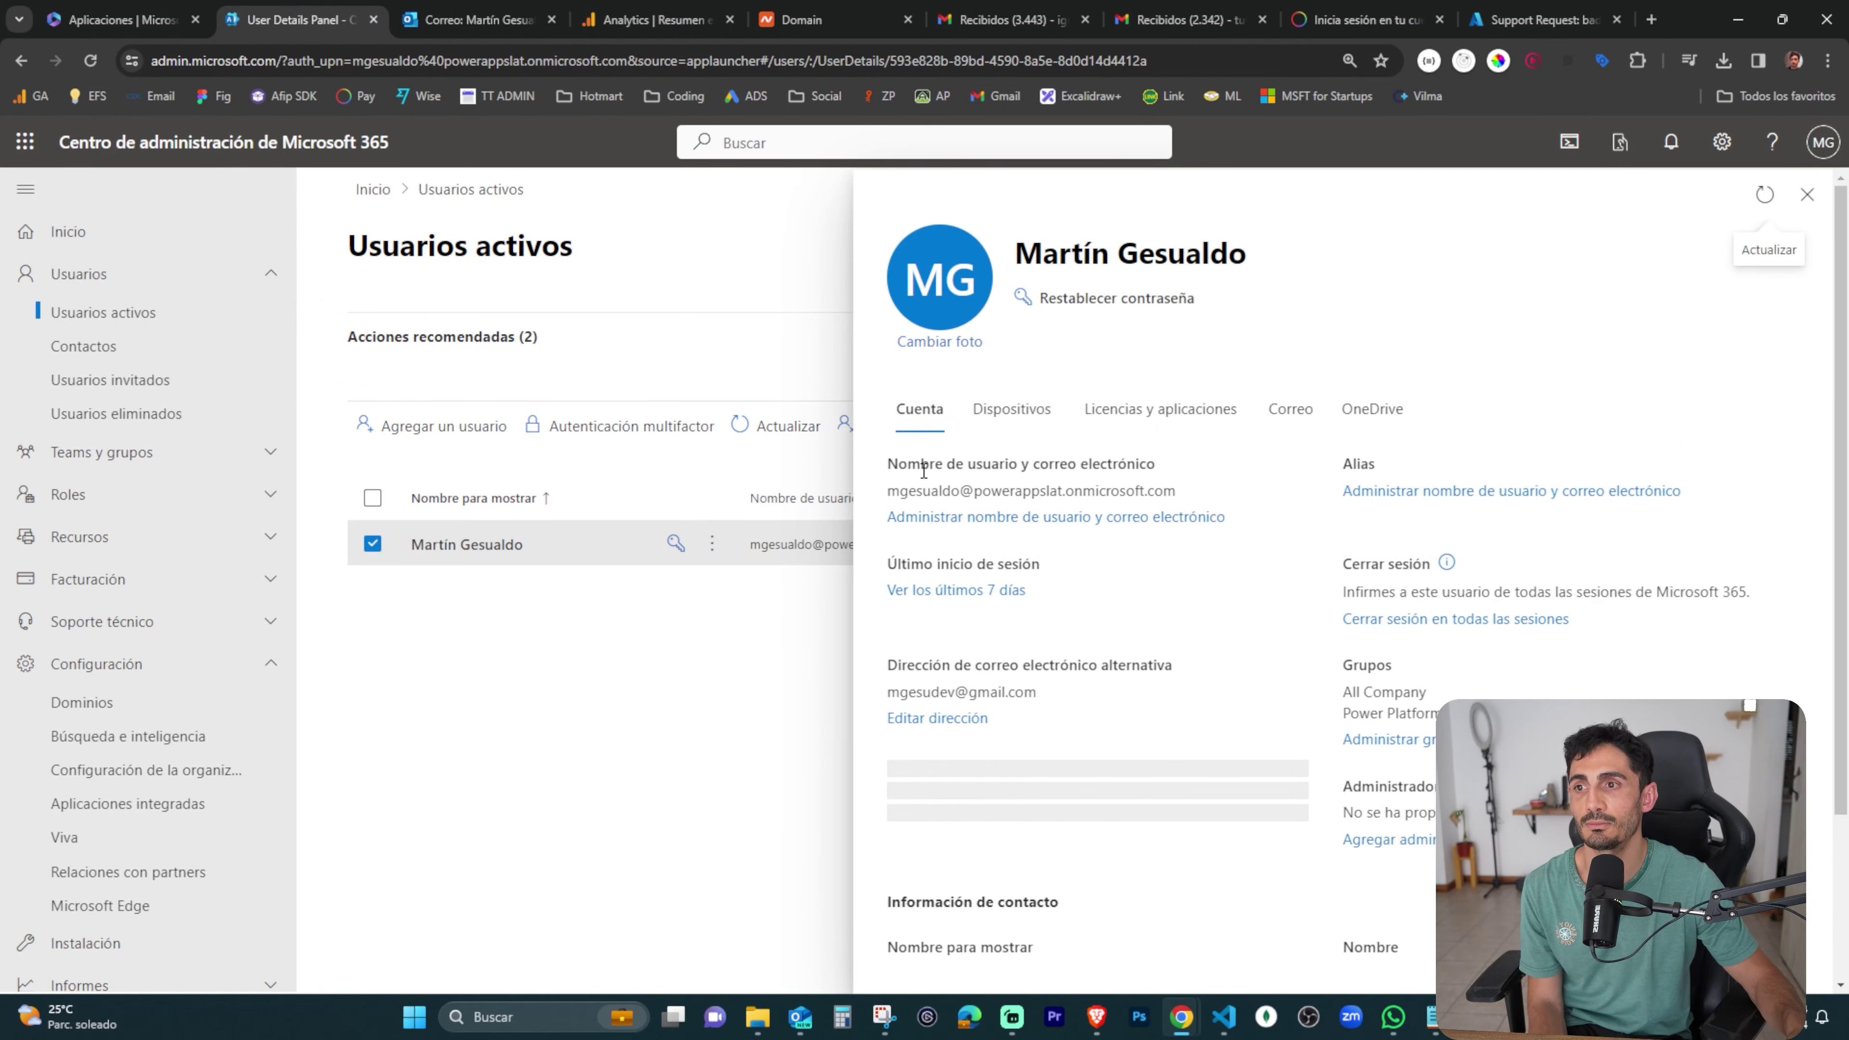
click(1027, 518)
click(1223, 655)
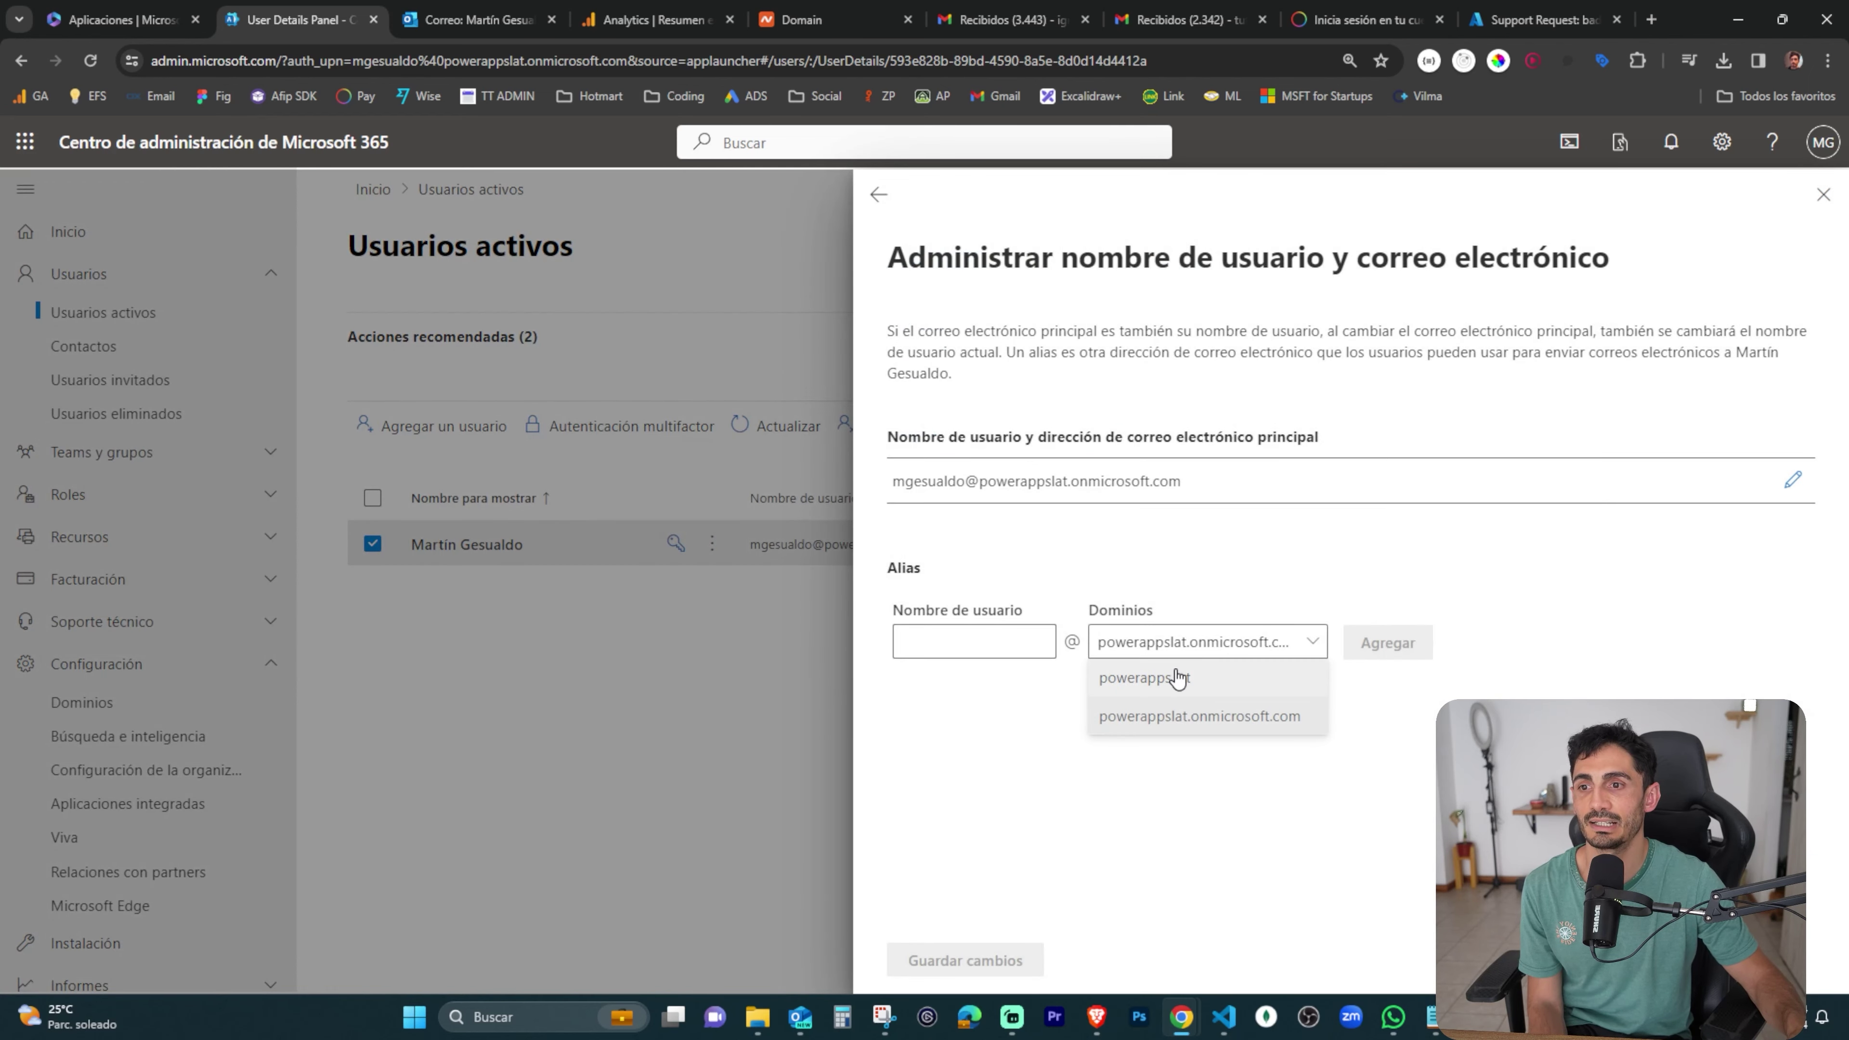
click(1192, 681)
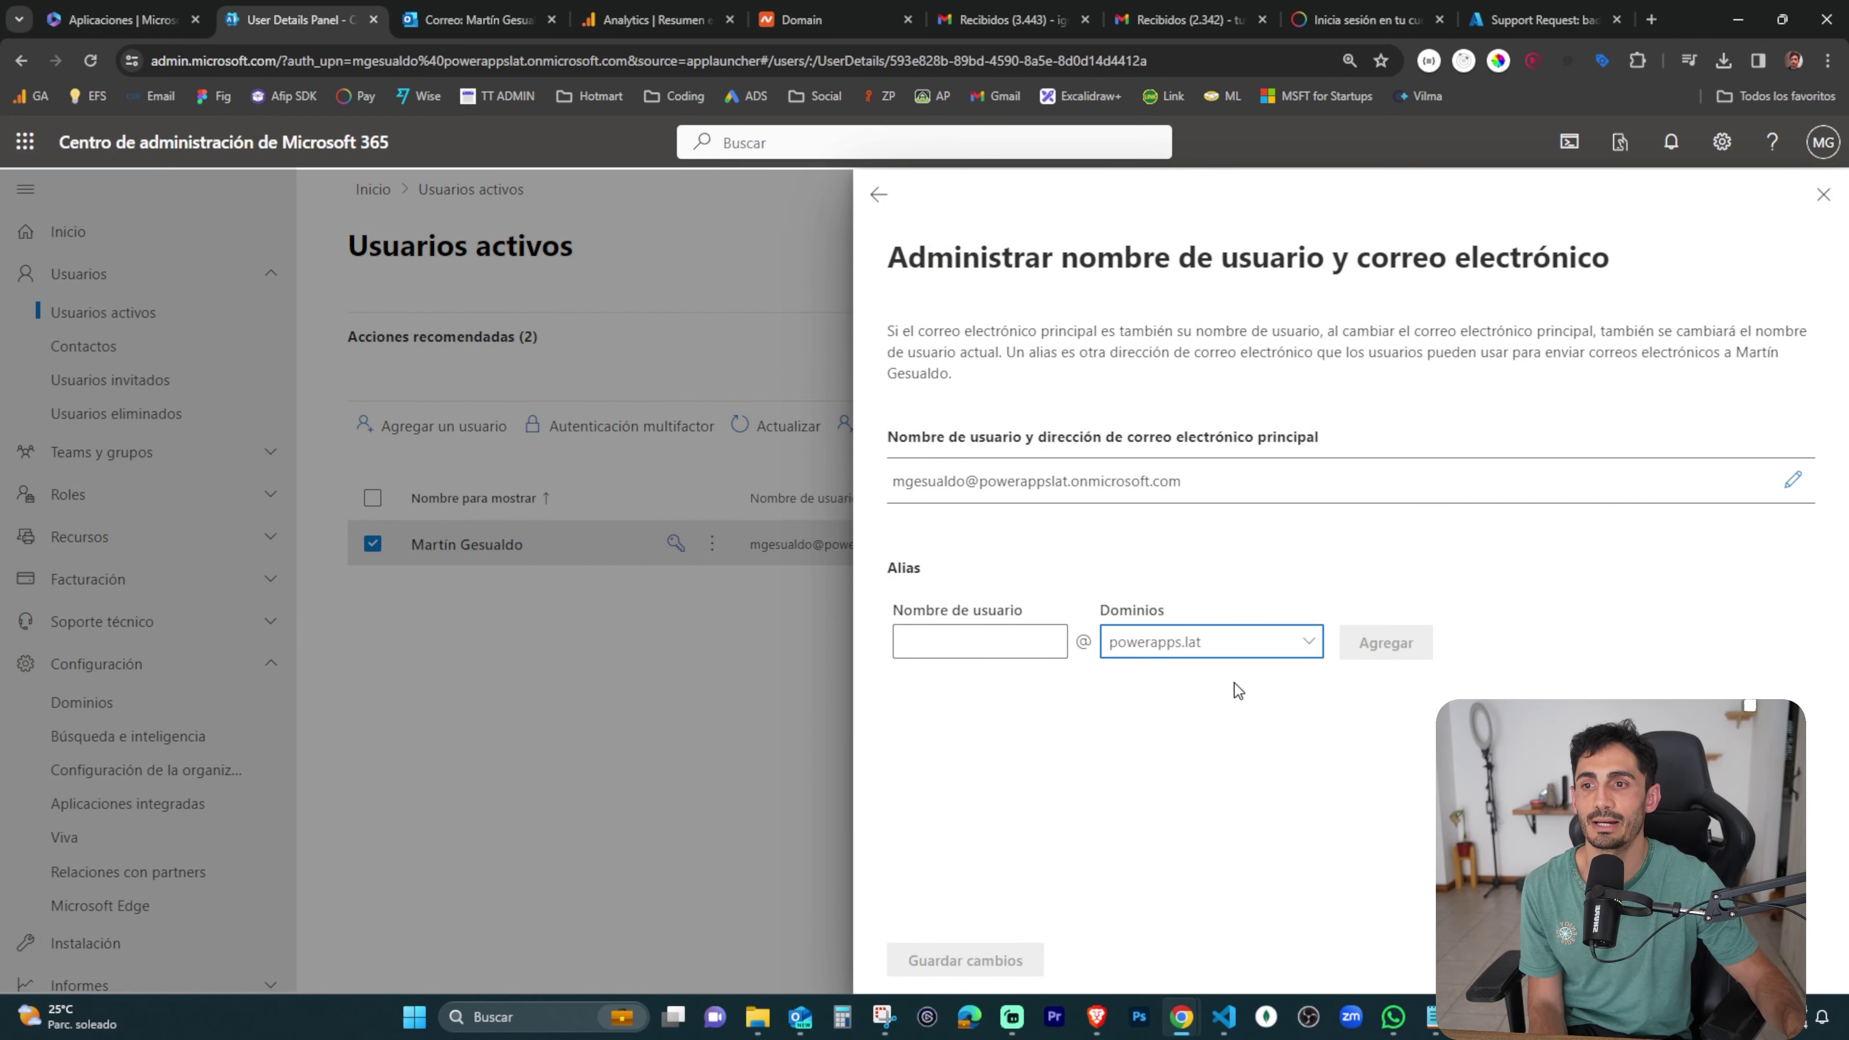
click(1008, 656)
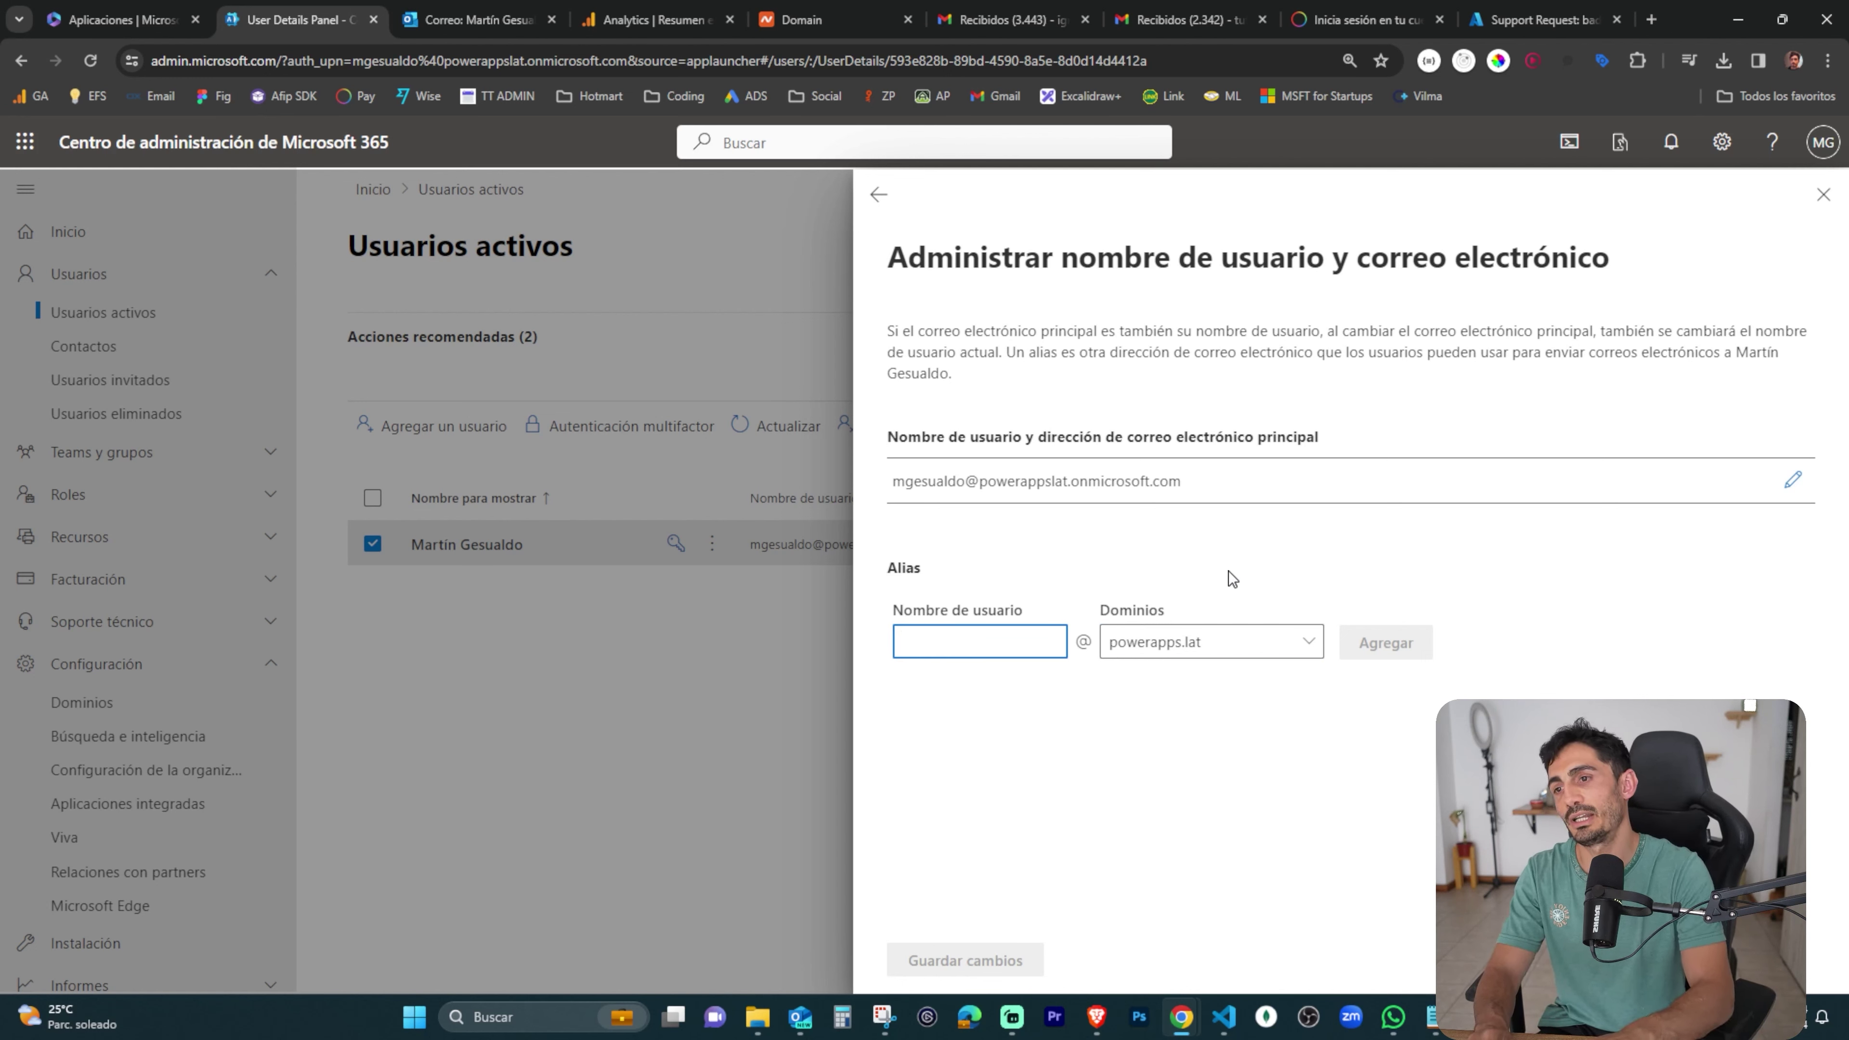
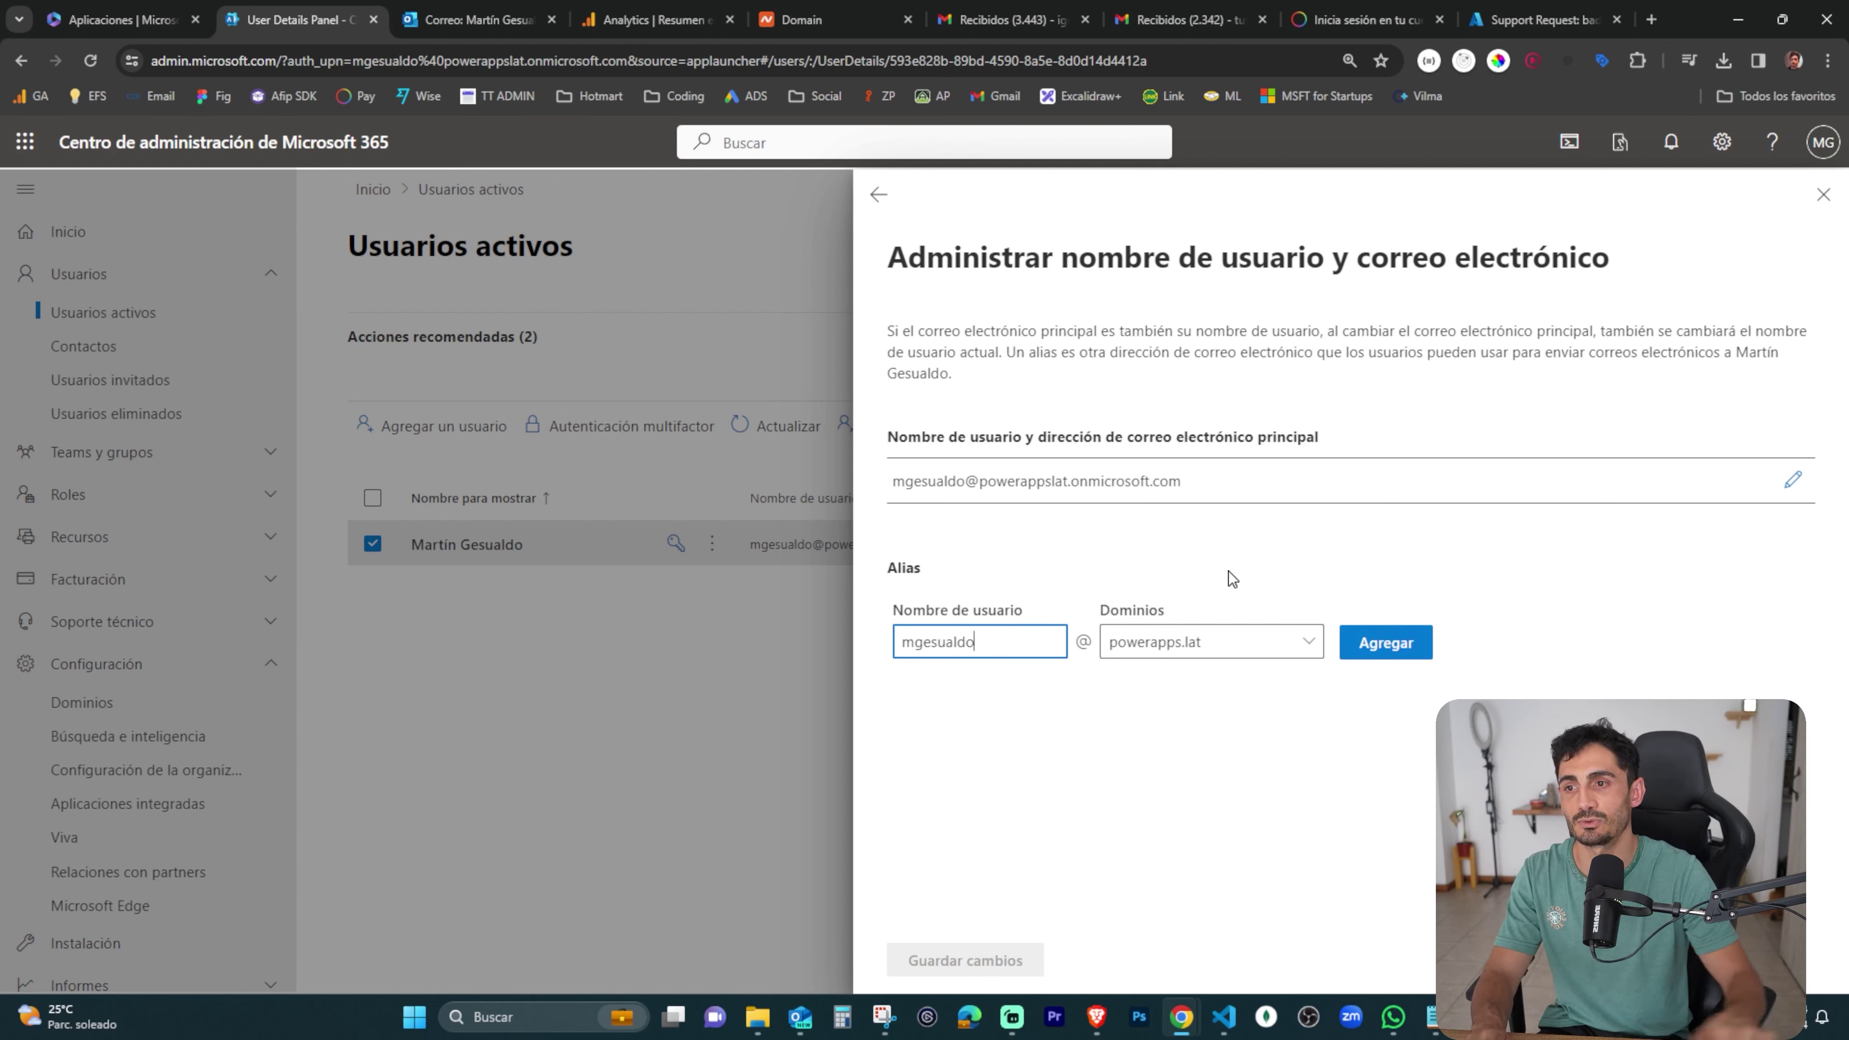
click(1385, 642)
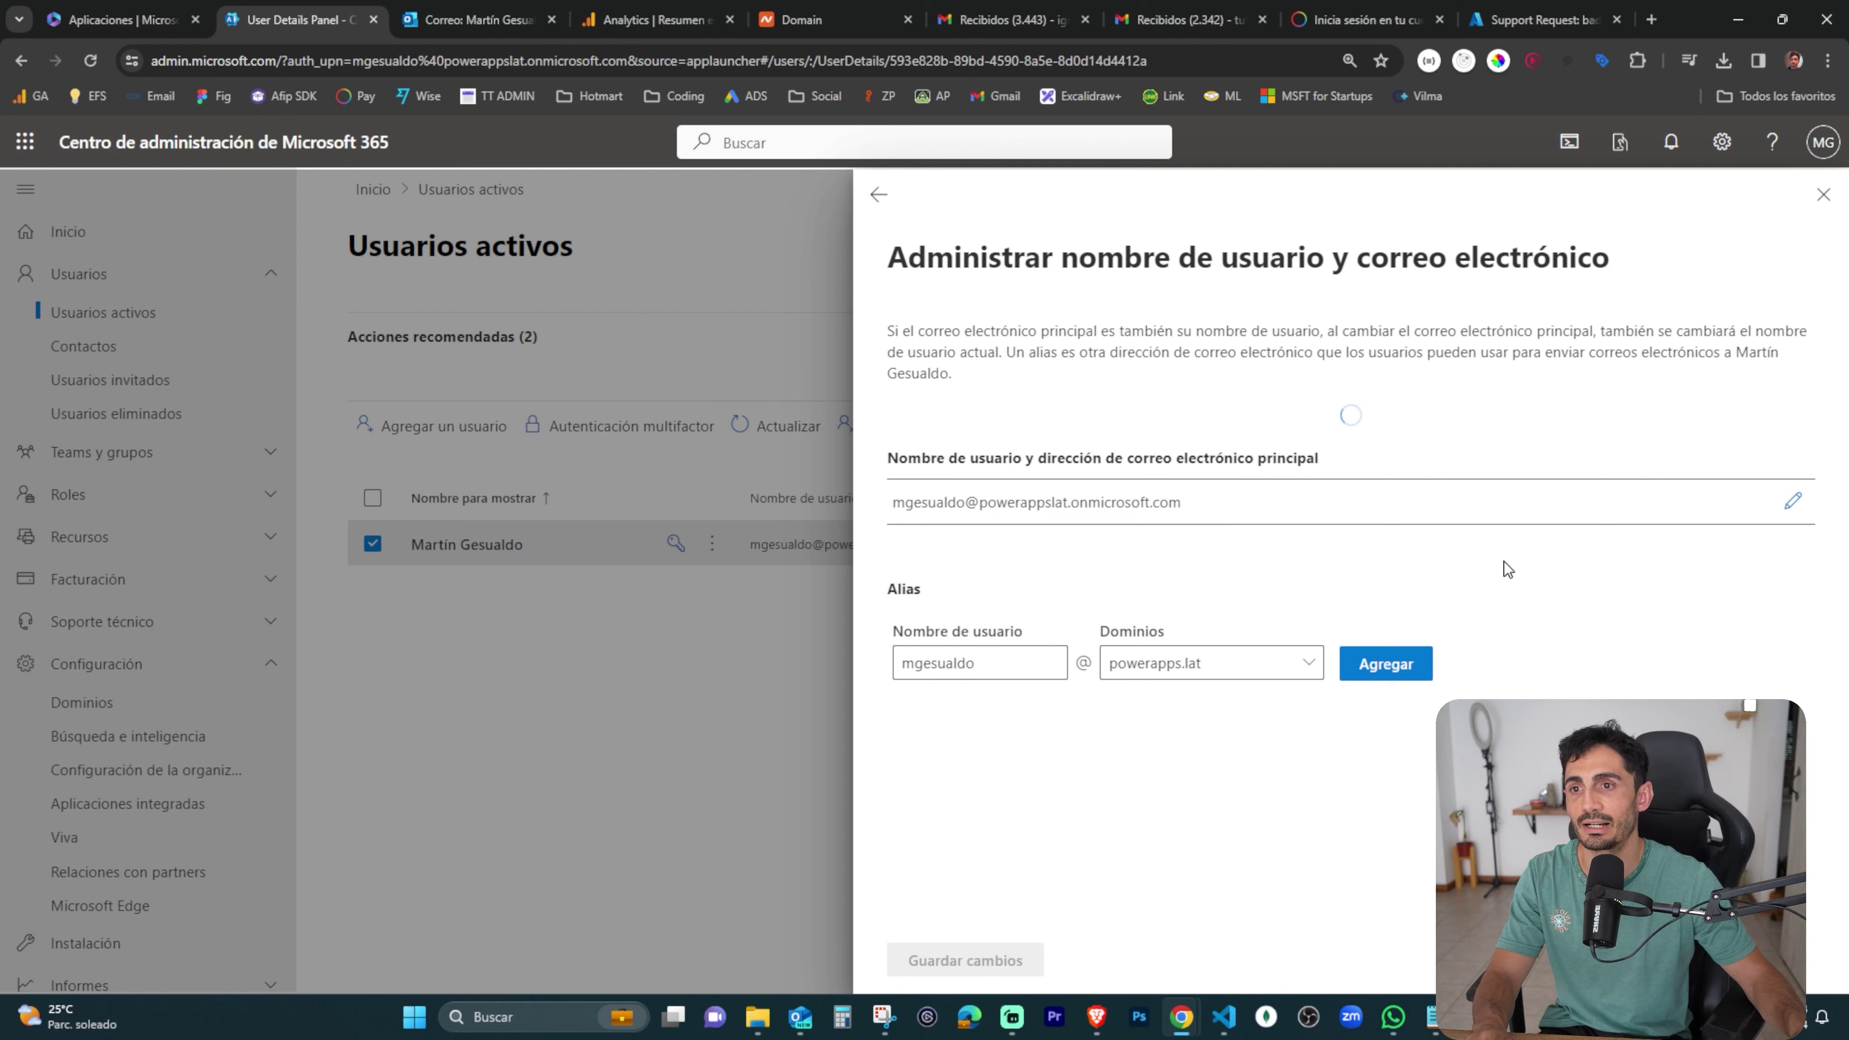
click(963, 963)
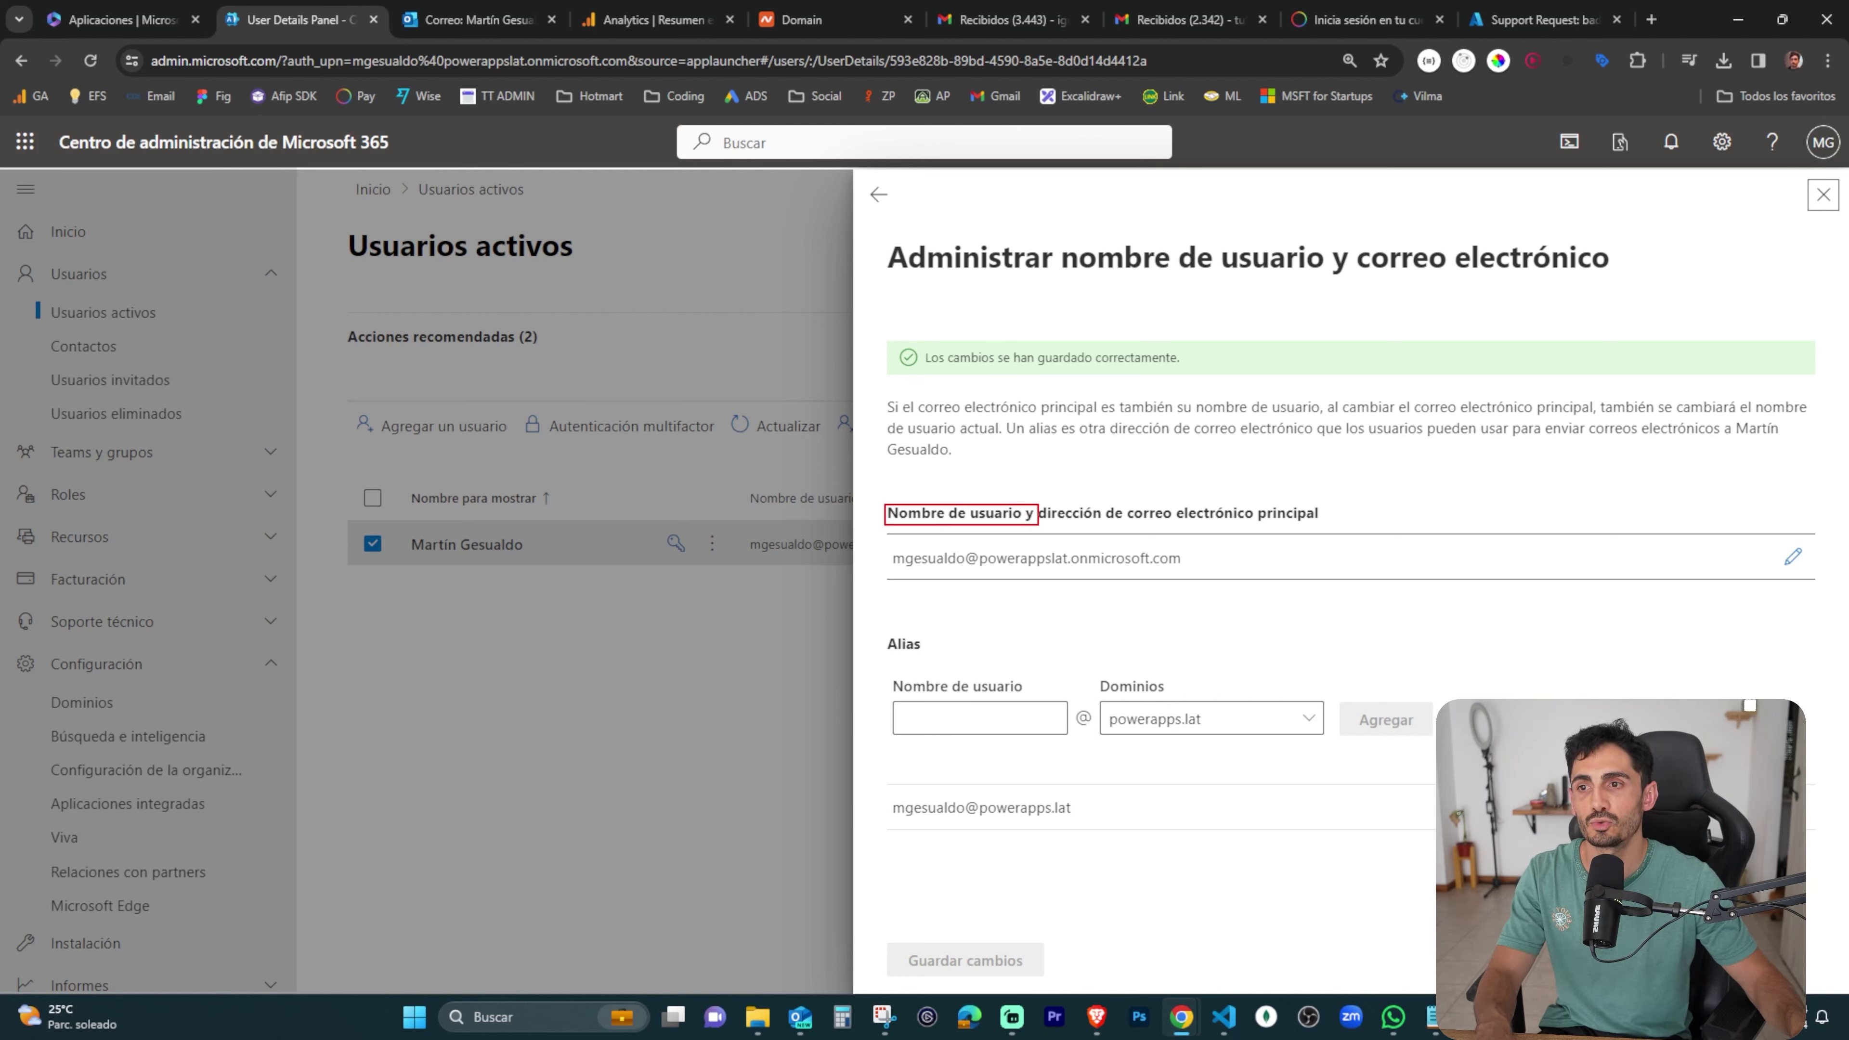
Step: Change the user's primary username and email domain to powerapps.lat and save
drag(1106, 522, 1313, 522)
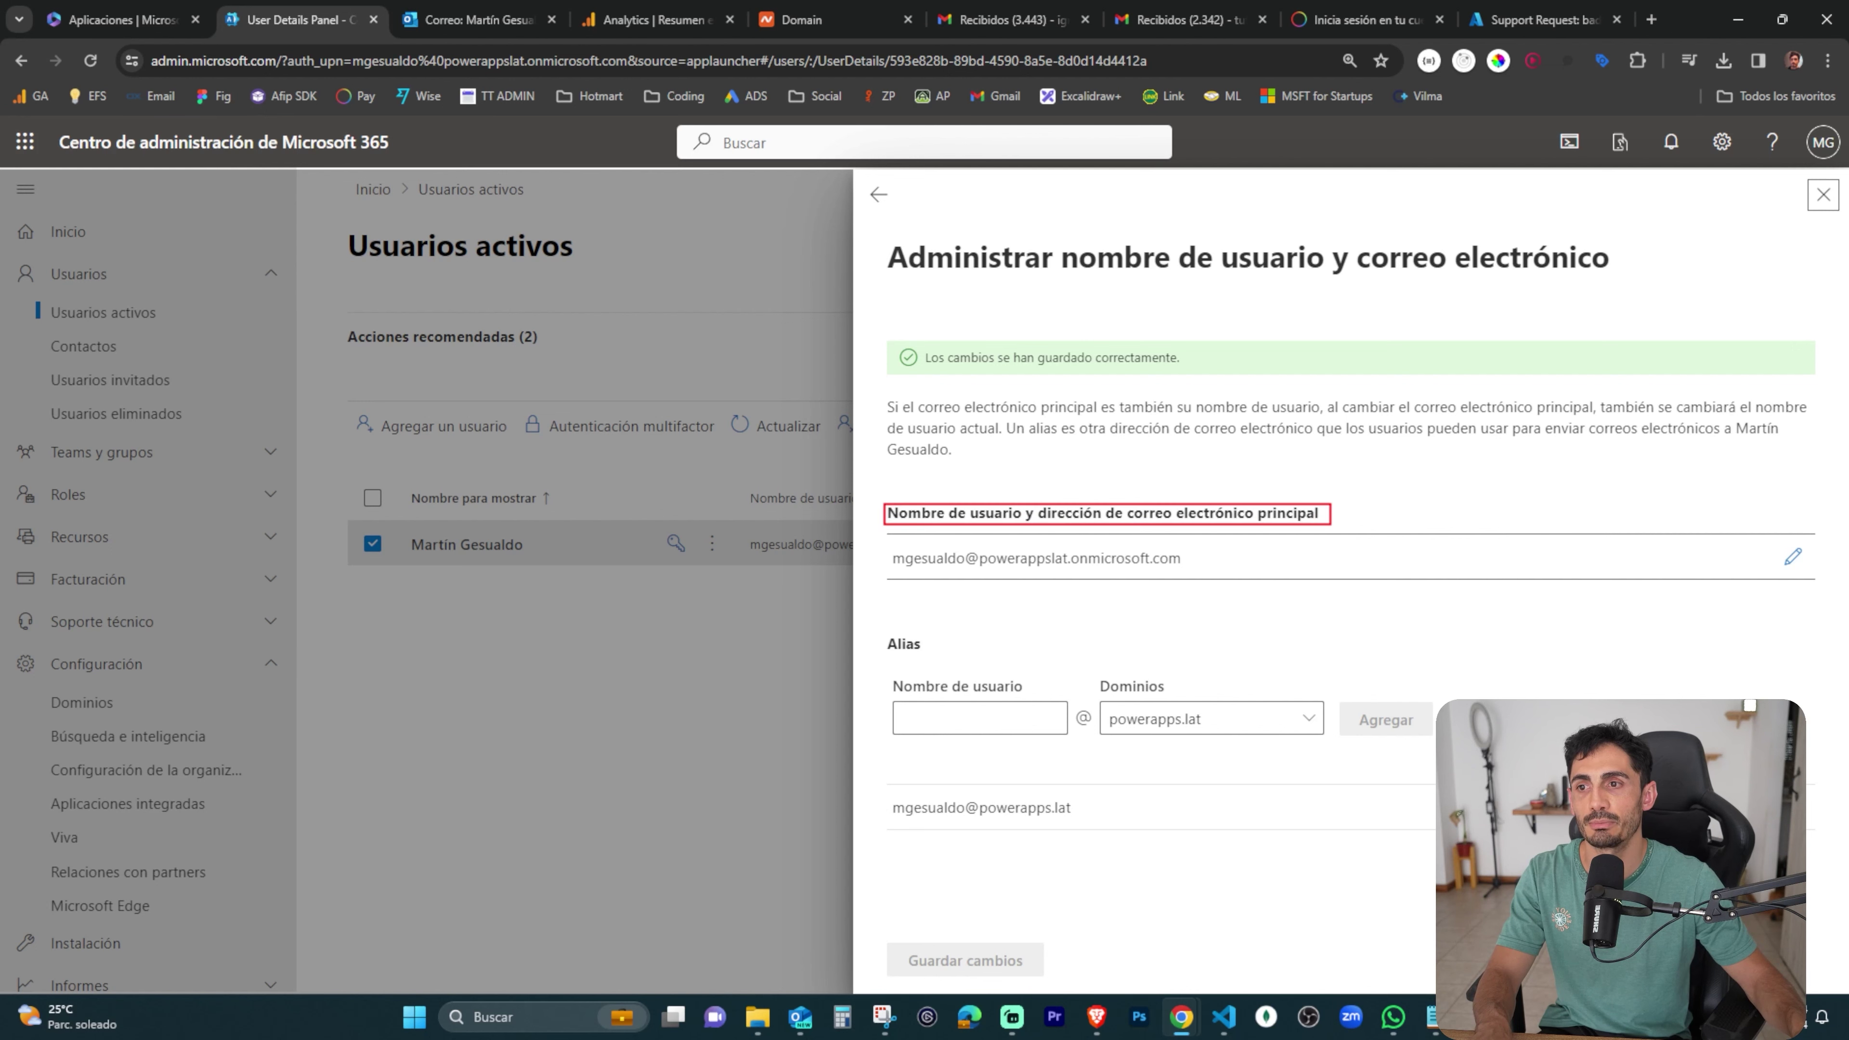
drag(916, 551, 1219, 596)
click(1793, 557)
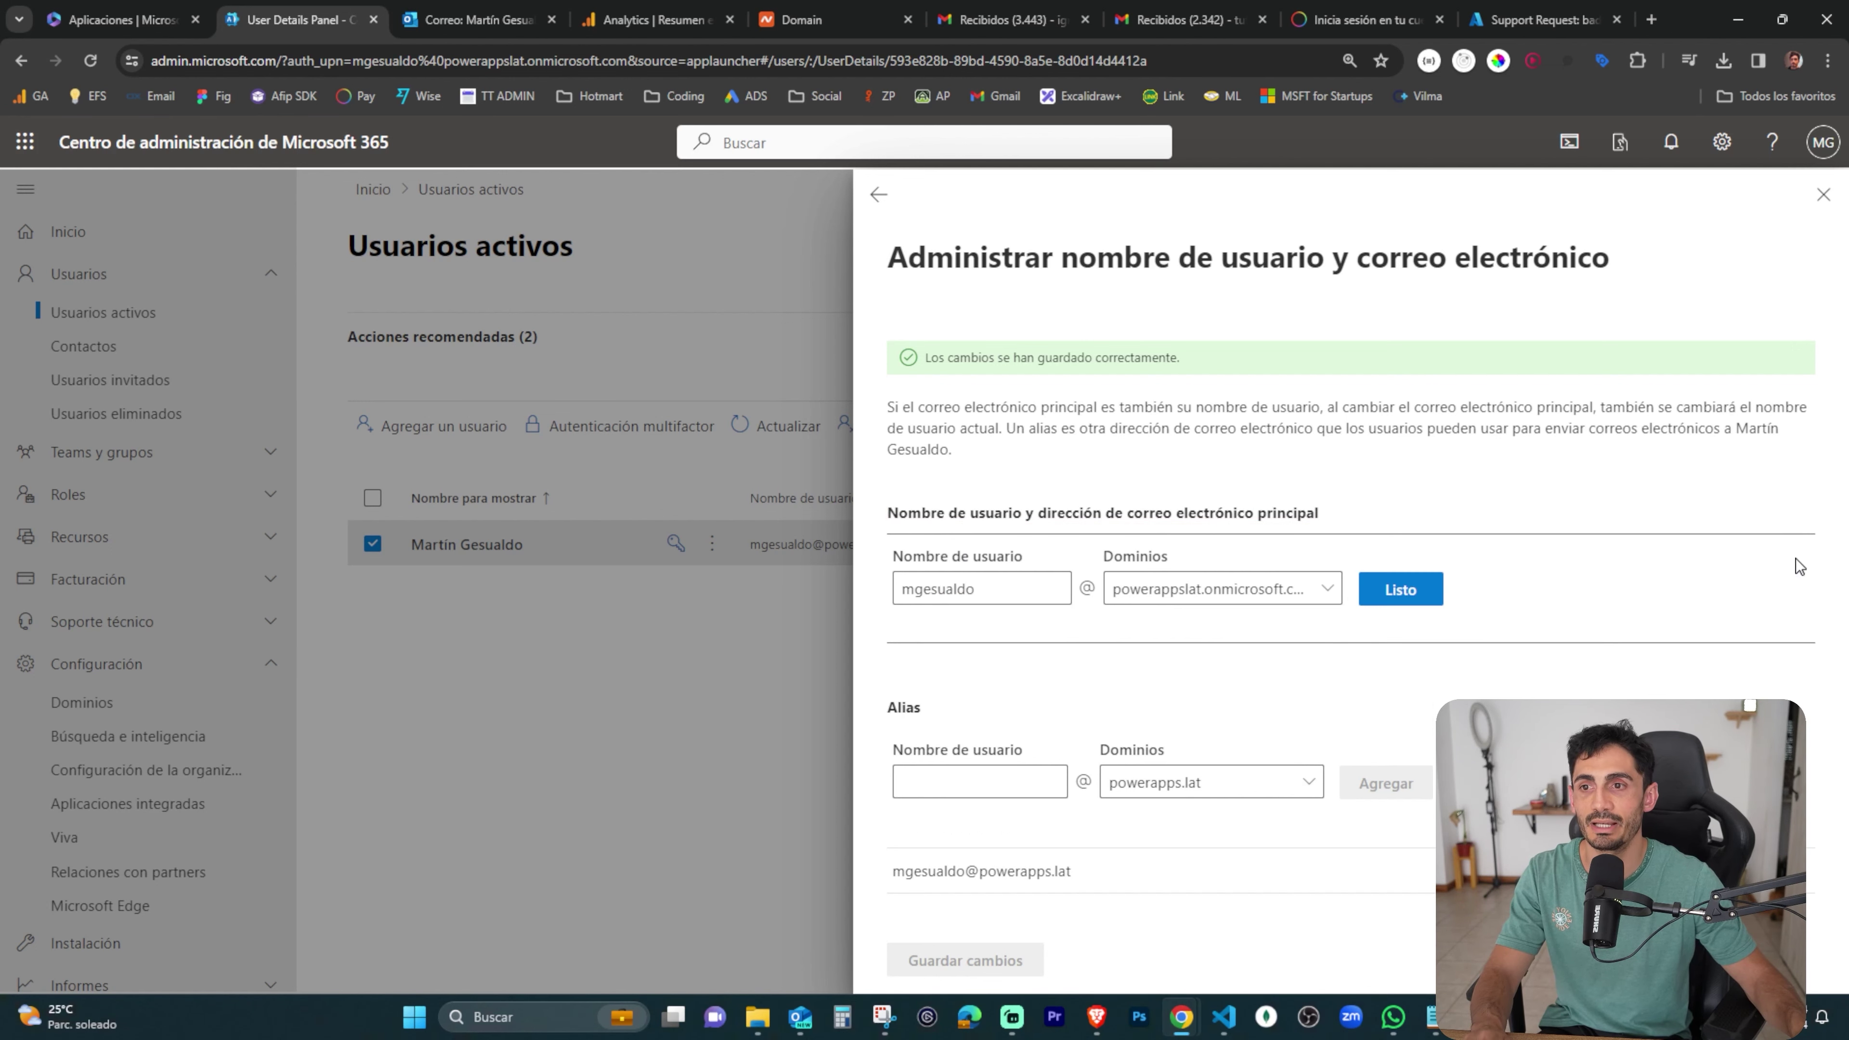
click(1271, 601)
click(1203, 628)
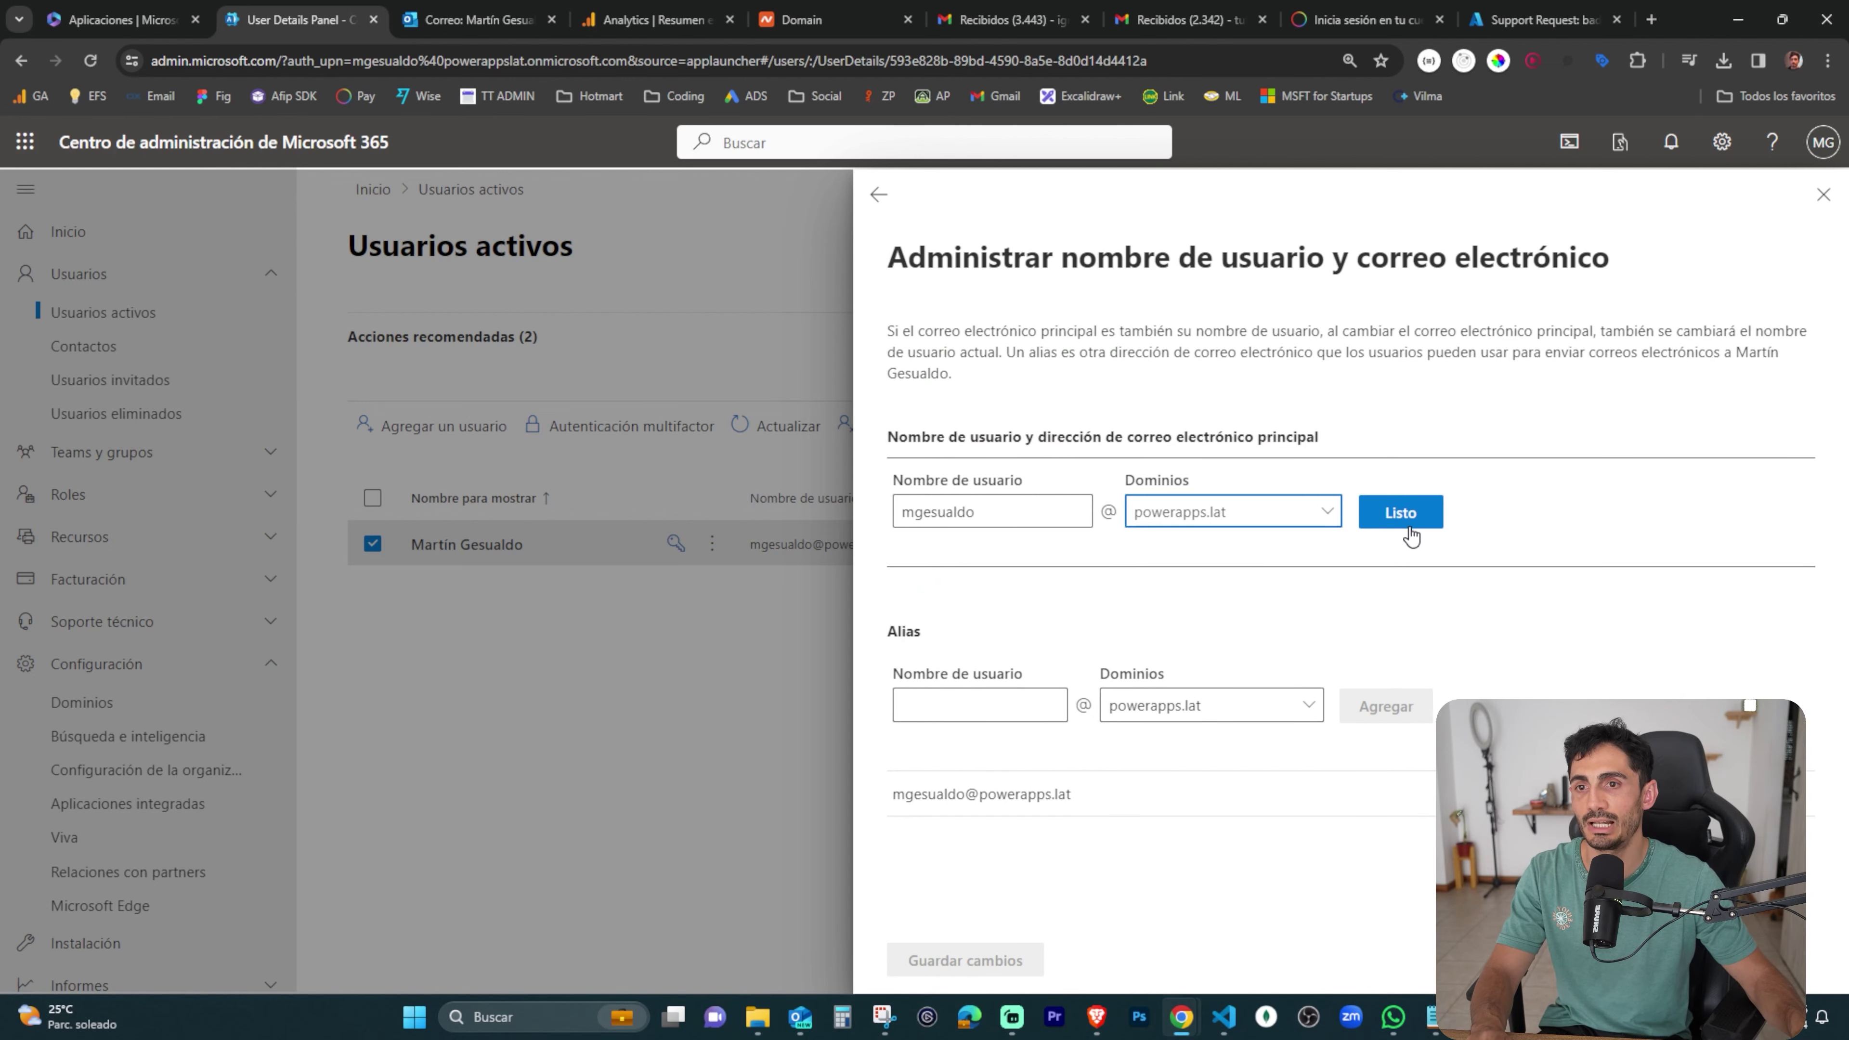
click(1400, 513)
click(989, 962)
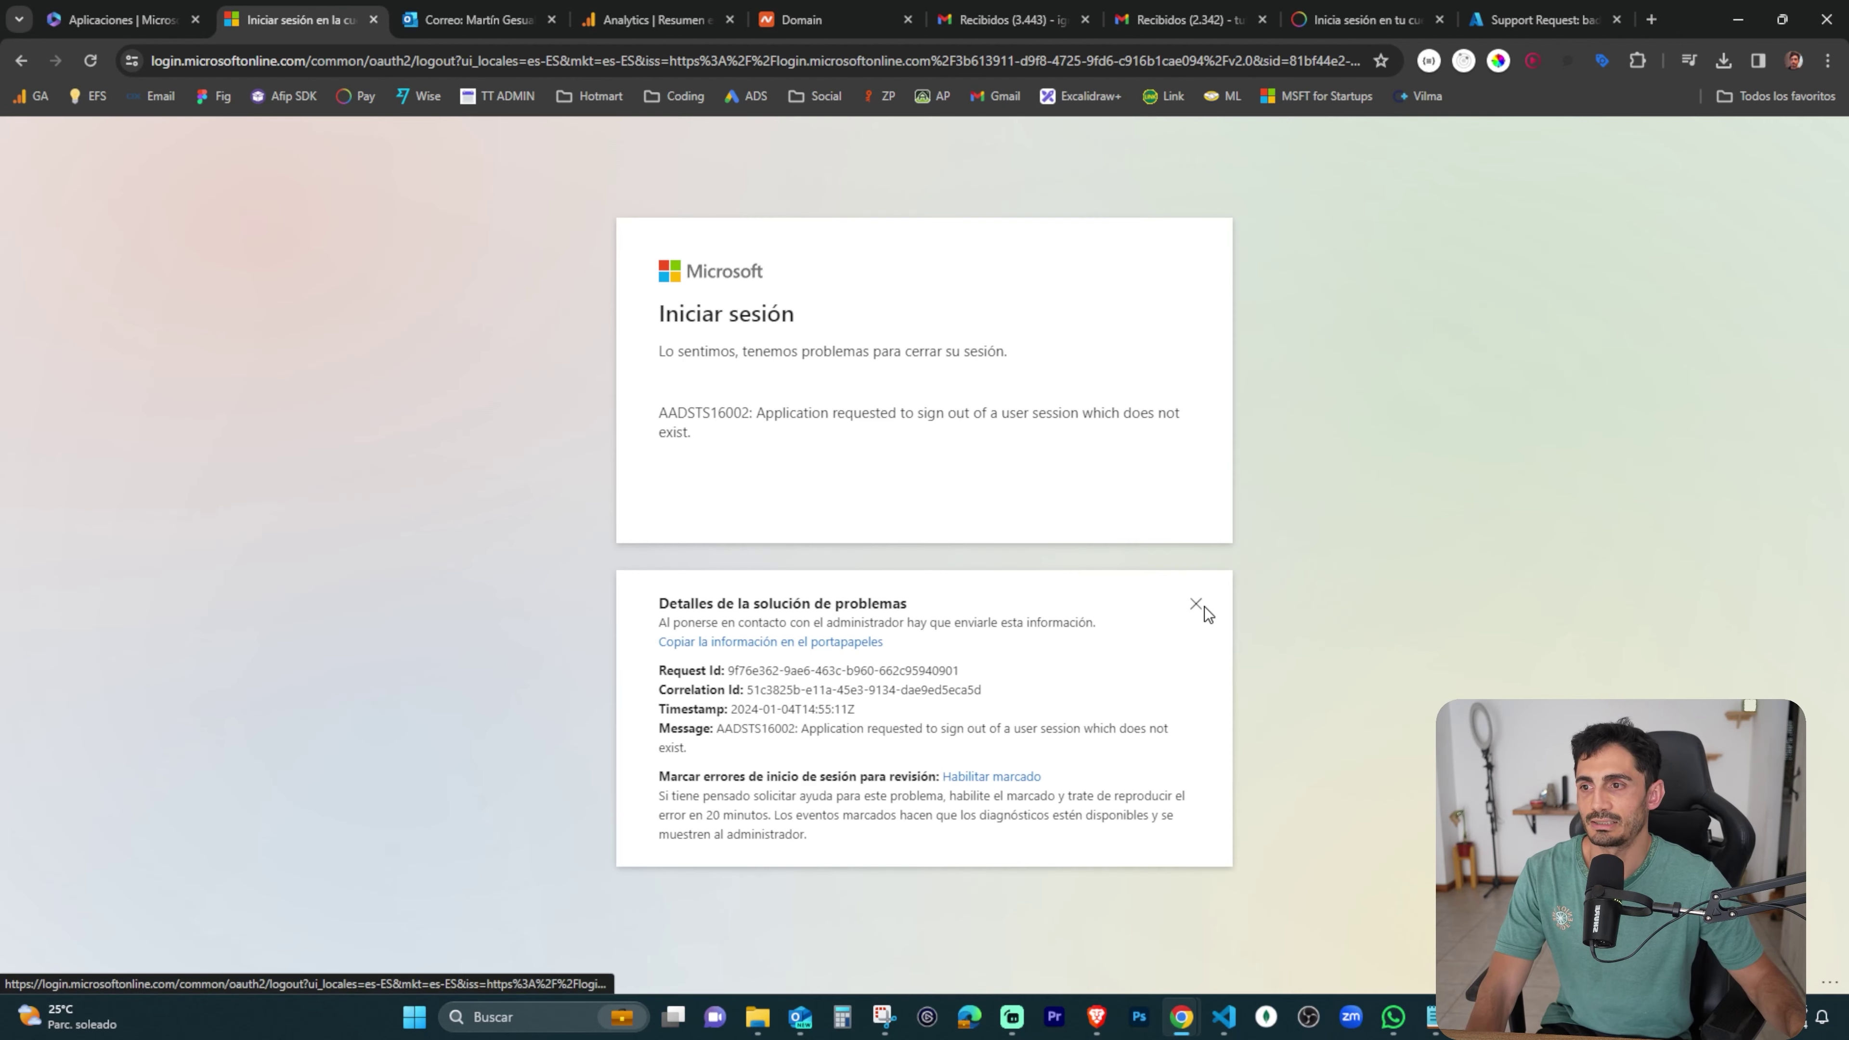
Step: Dismiss the AADSTS16002 error details, reload the page, and go to microsoft.com
click(1203, 607)
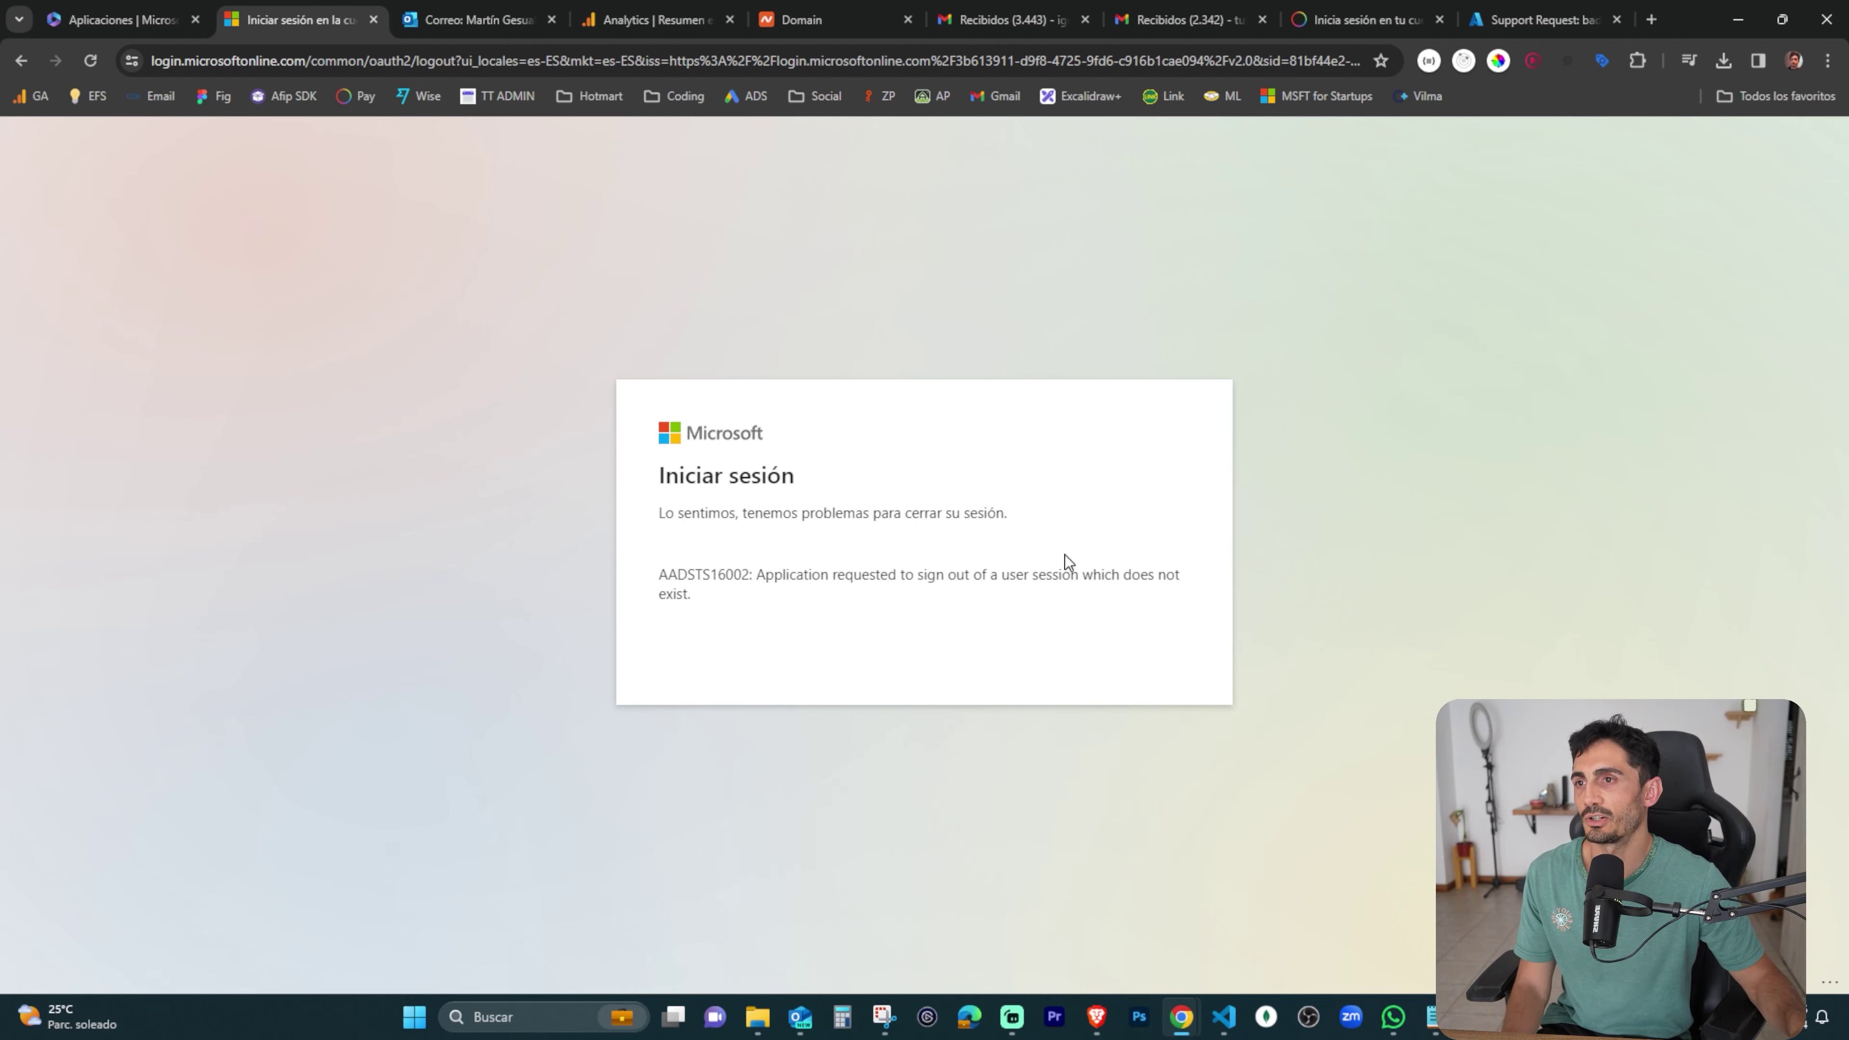
click(90, 60)
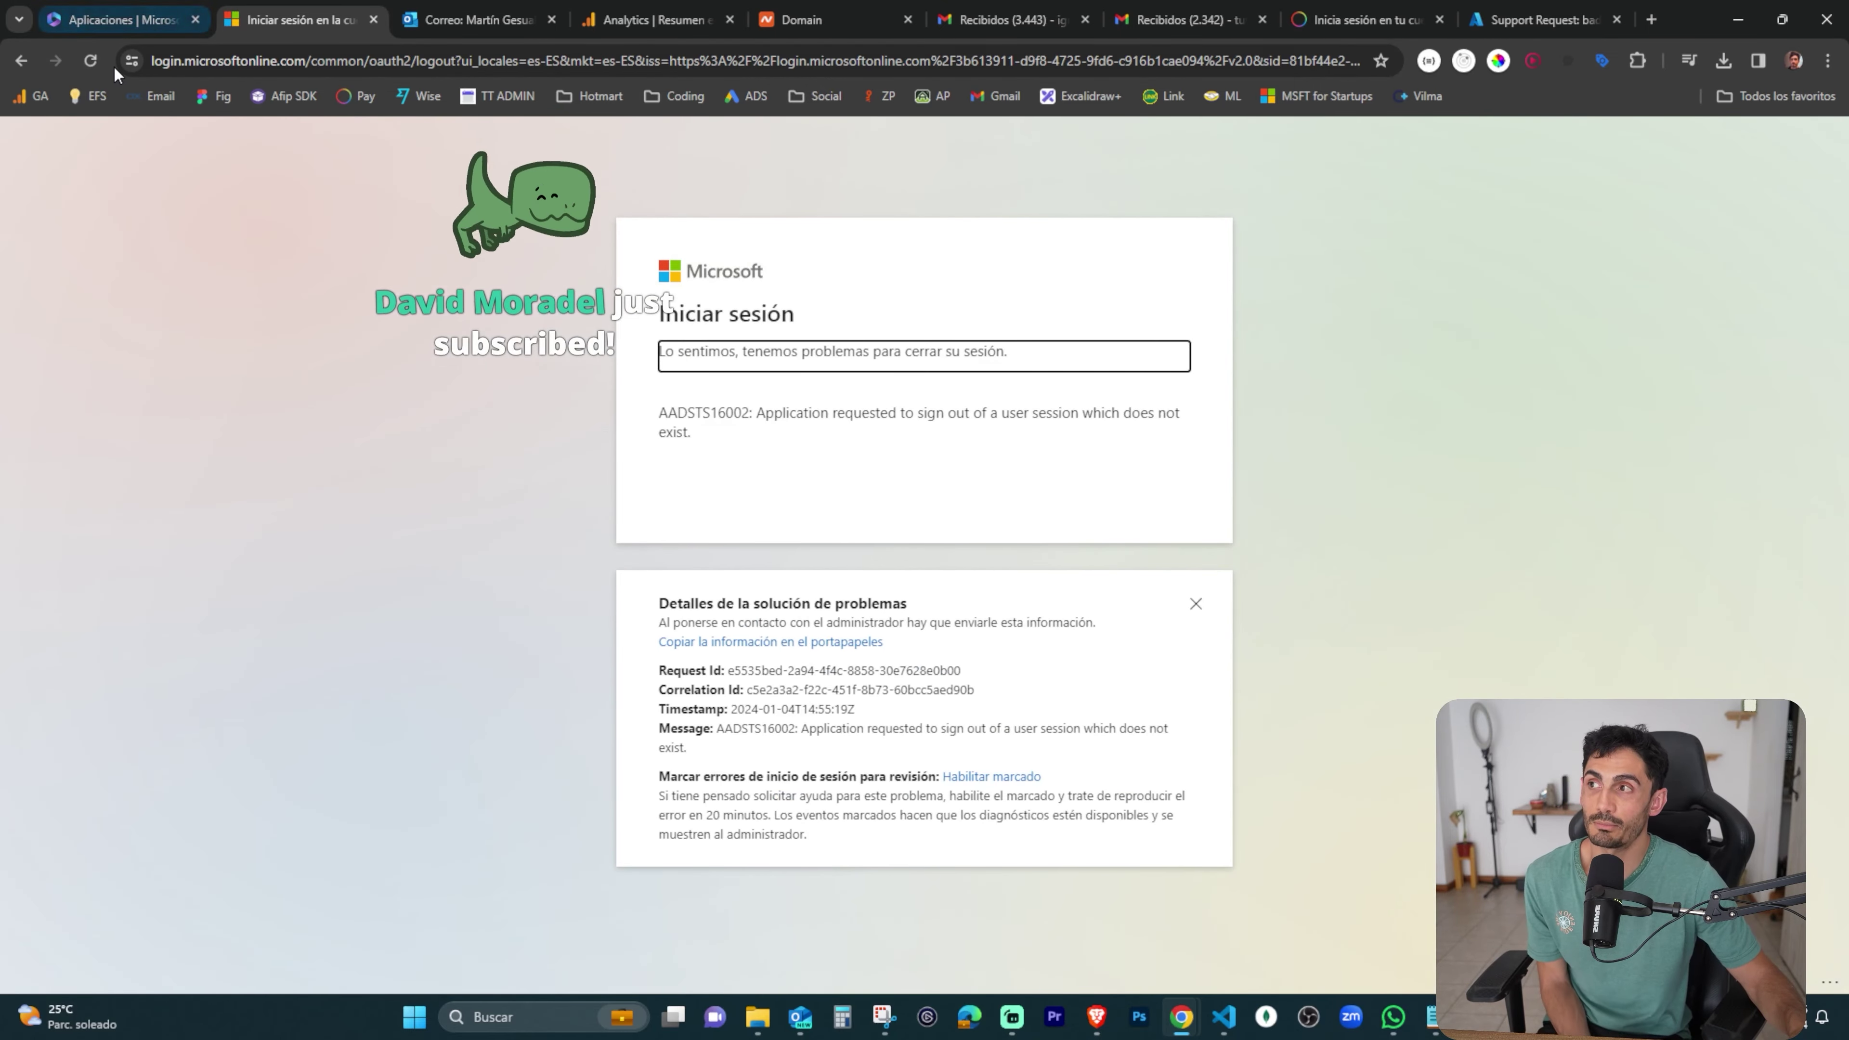
click(90, 61)
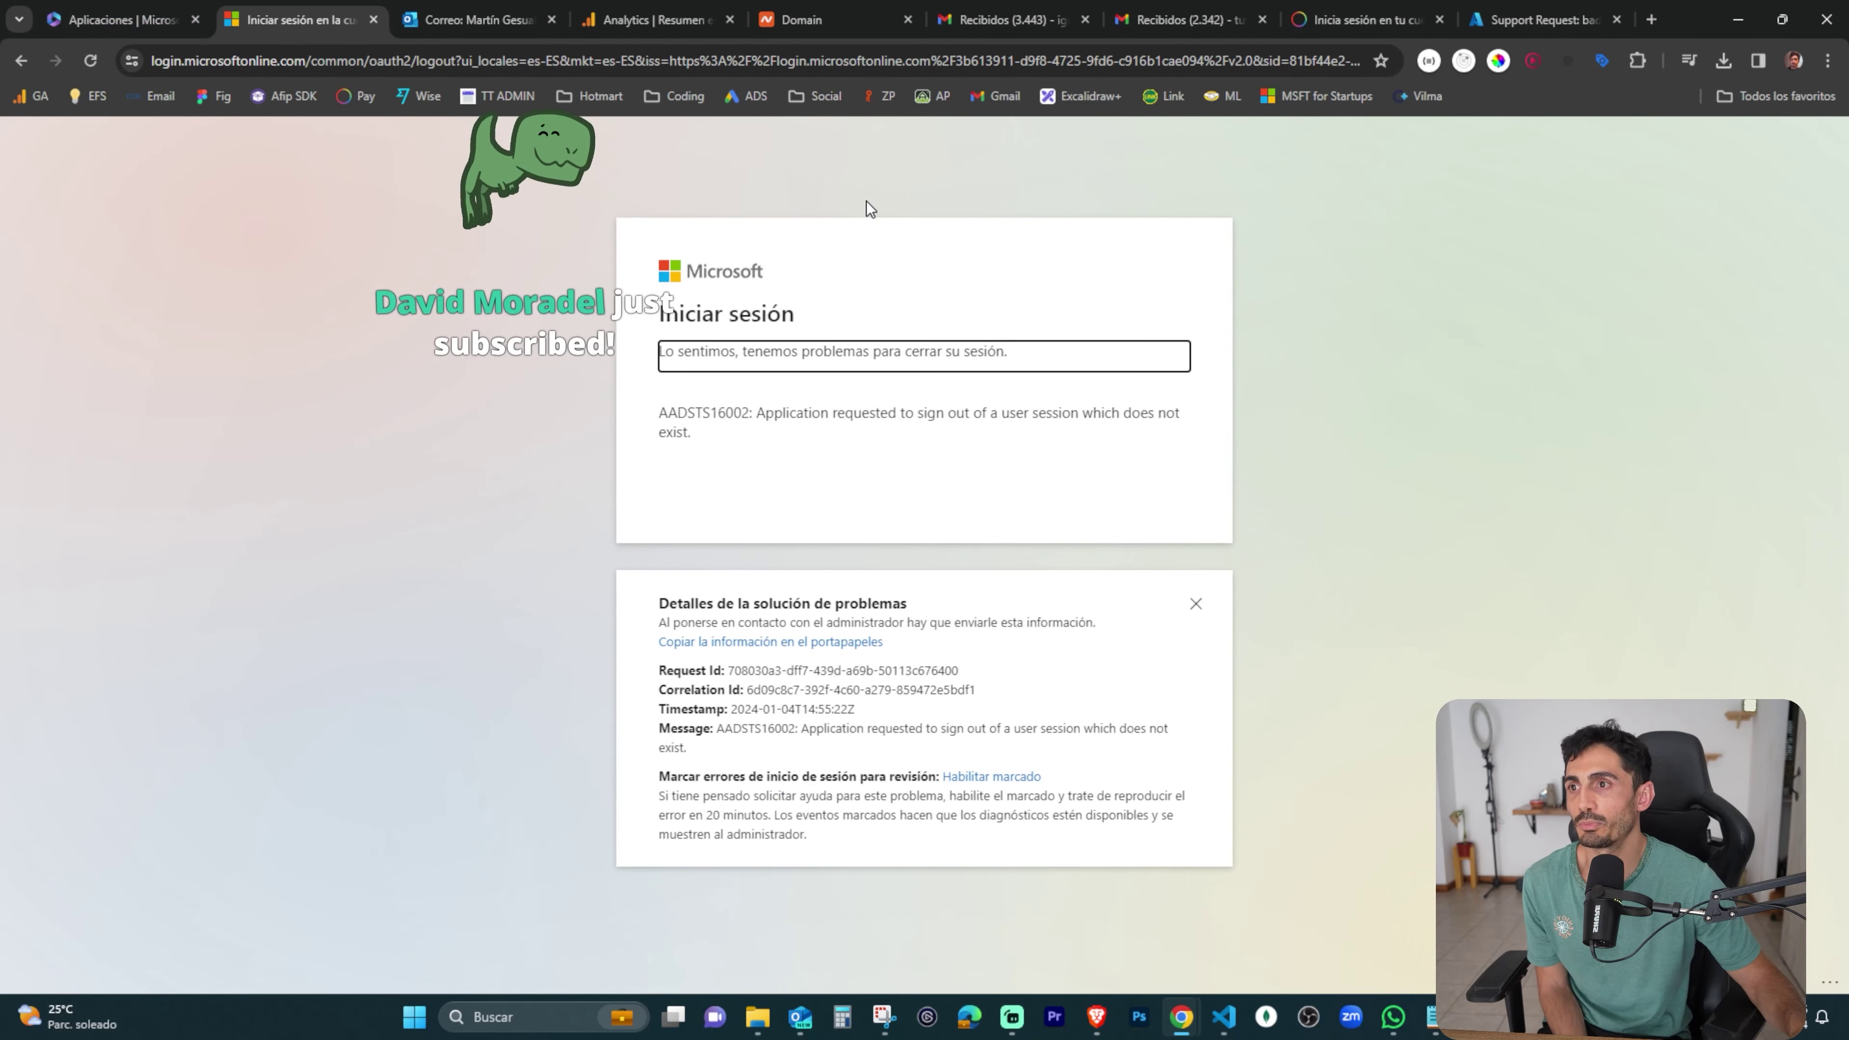
click(539, 61)
text(micro)
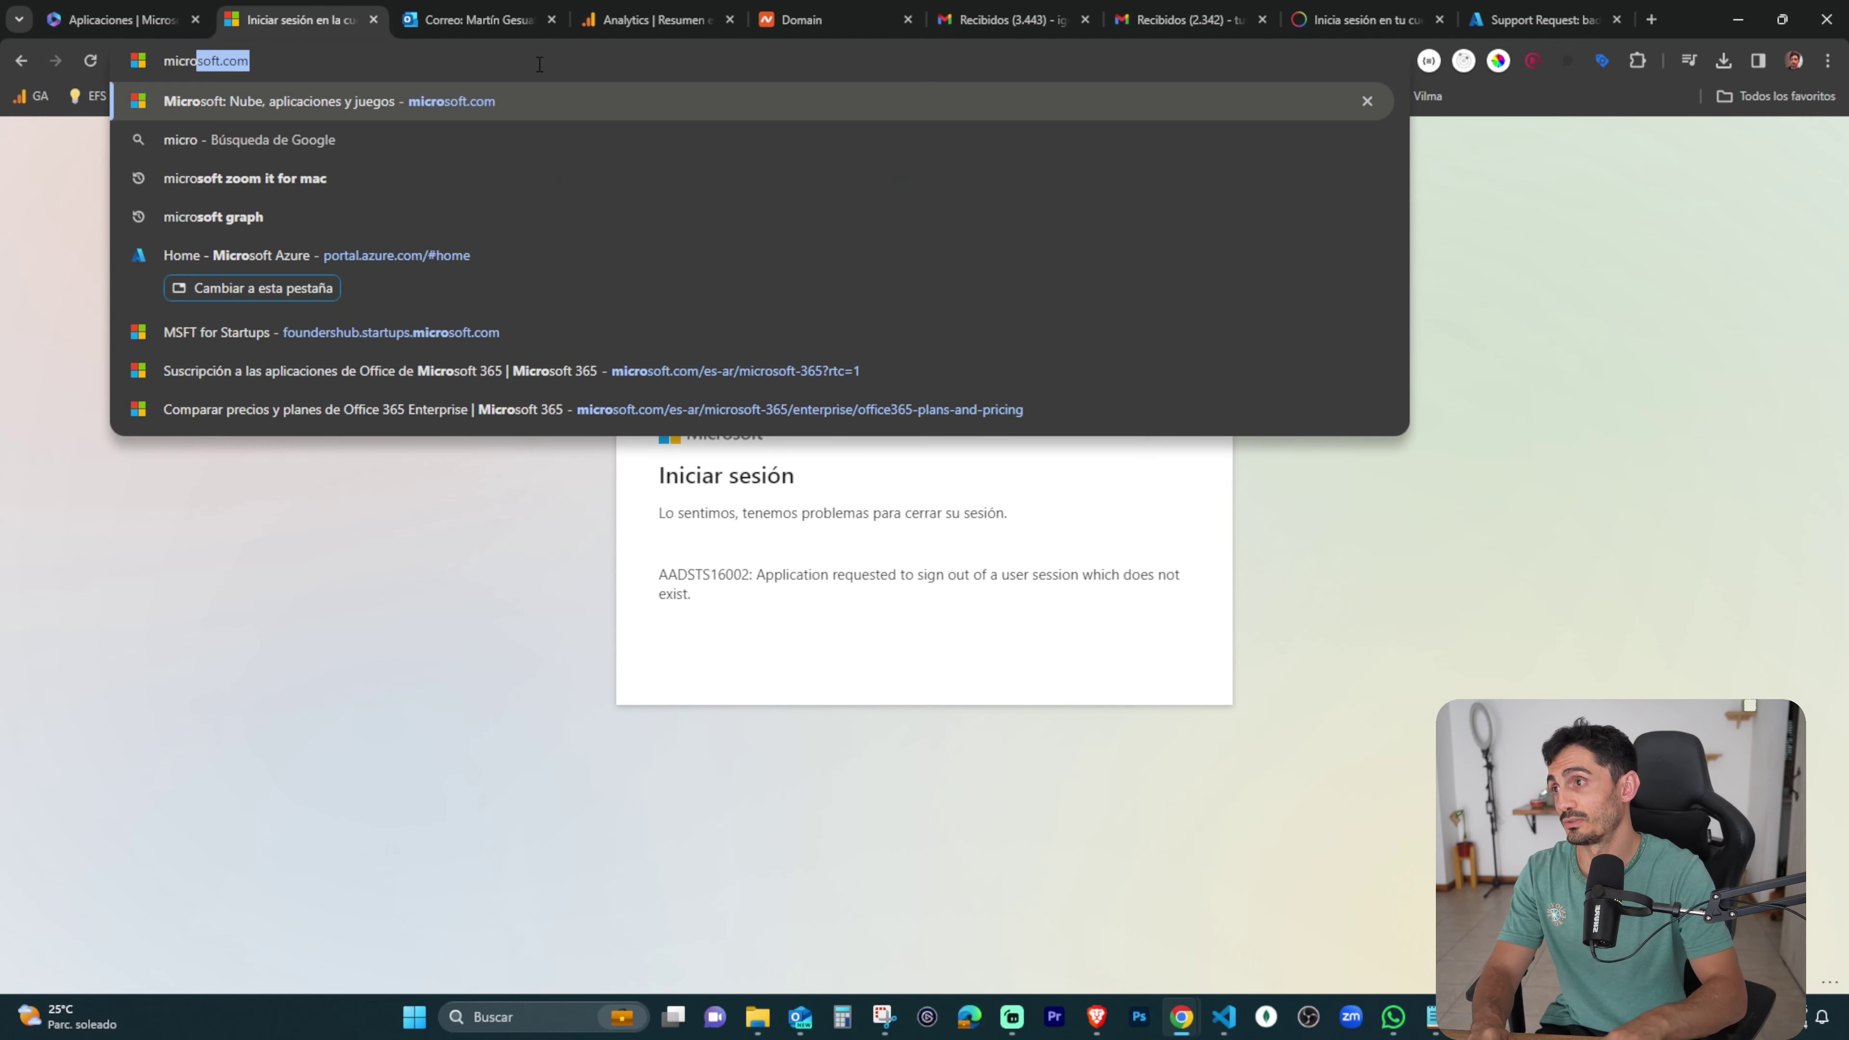
key(Return)
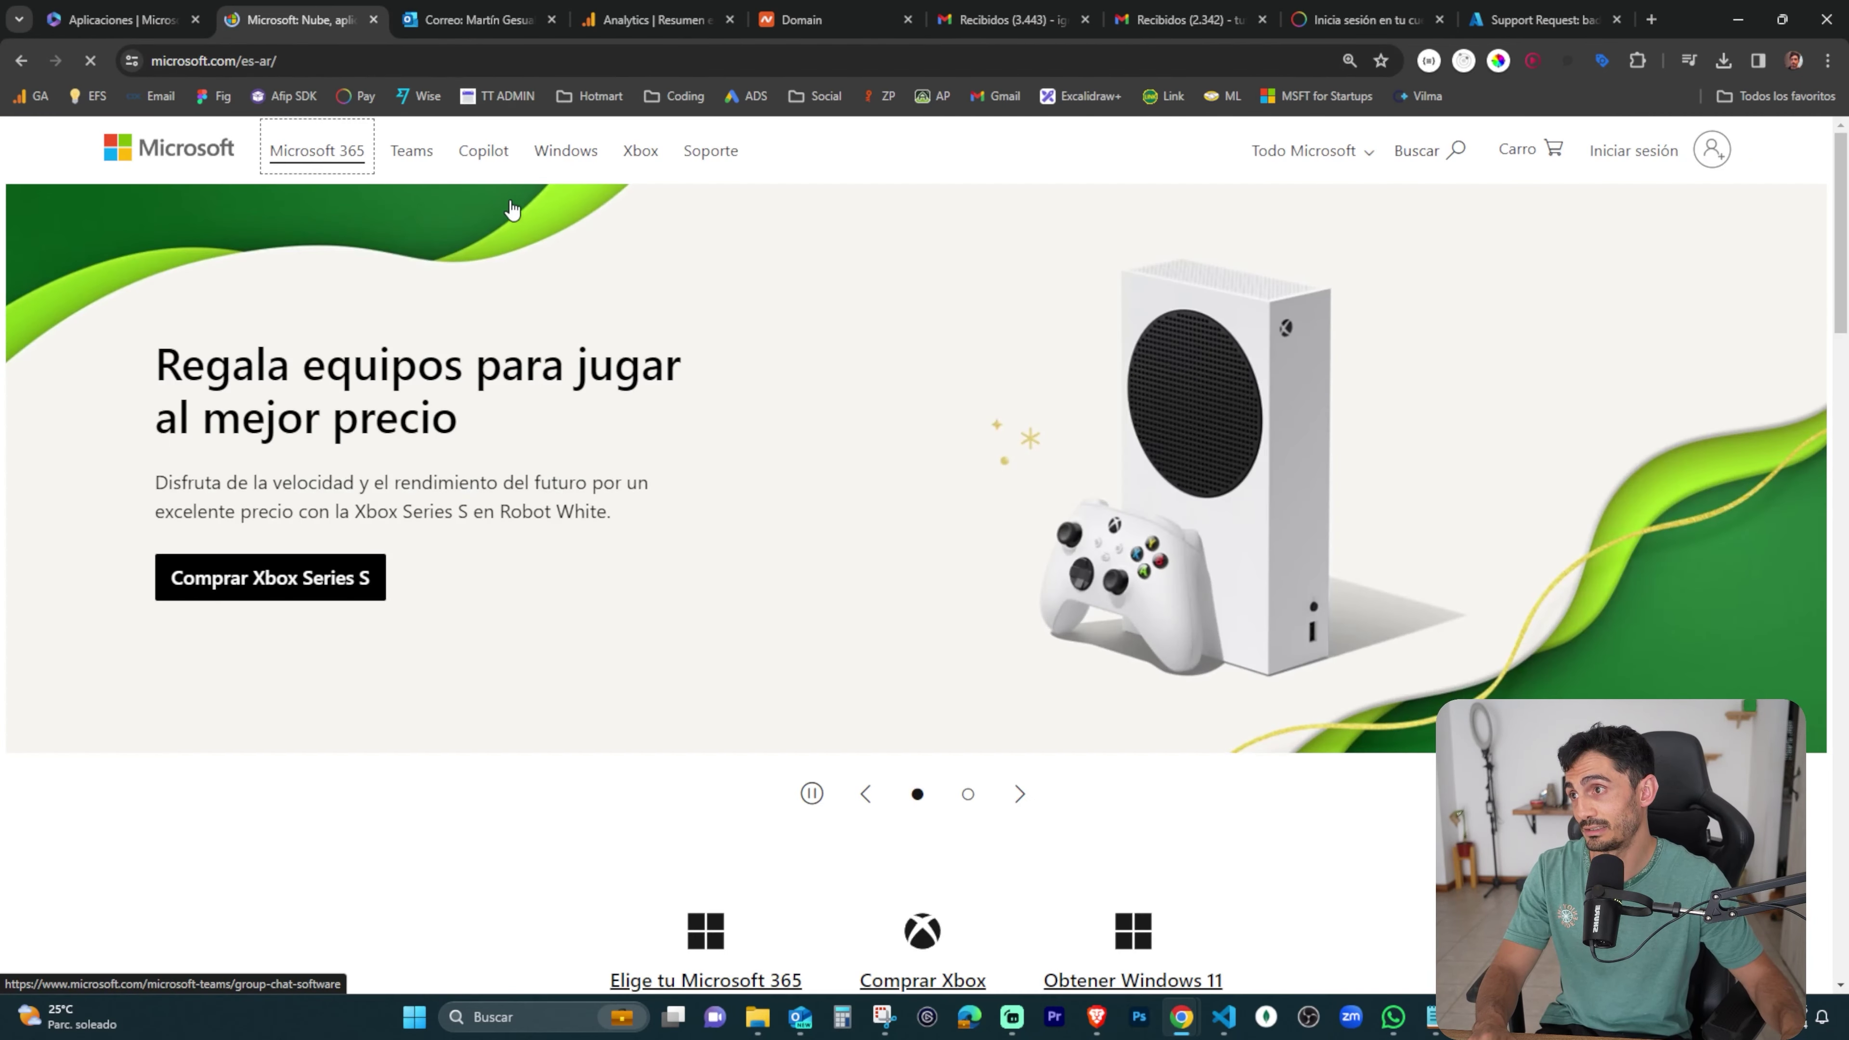
Step: Search the web for Microsoft 365 and open the office.com login page
click(480, 61)
text(microsoft 35)
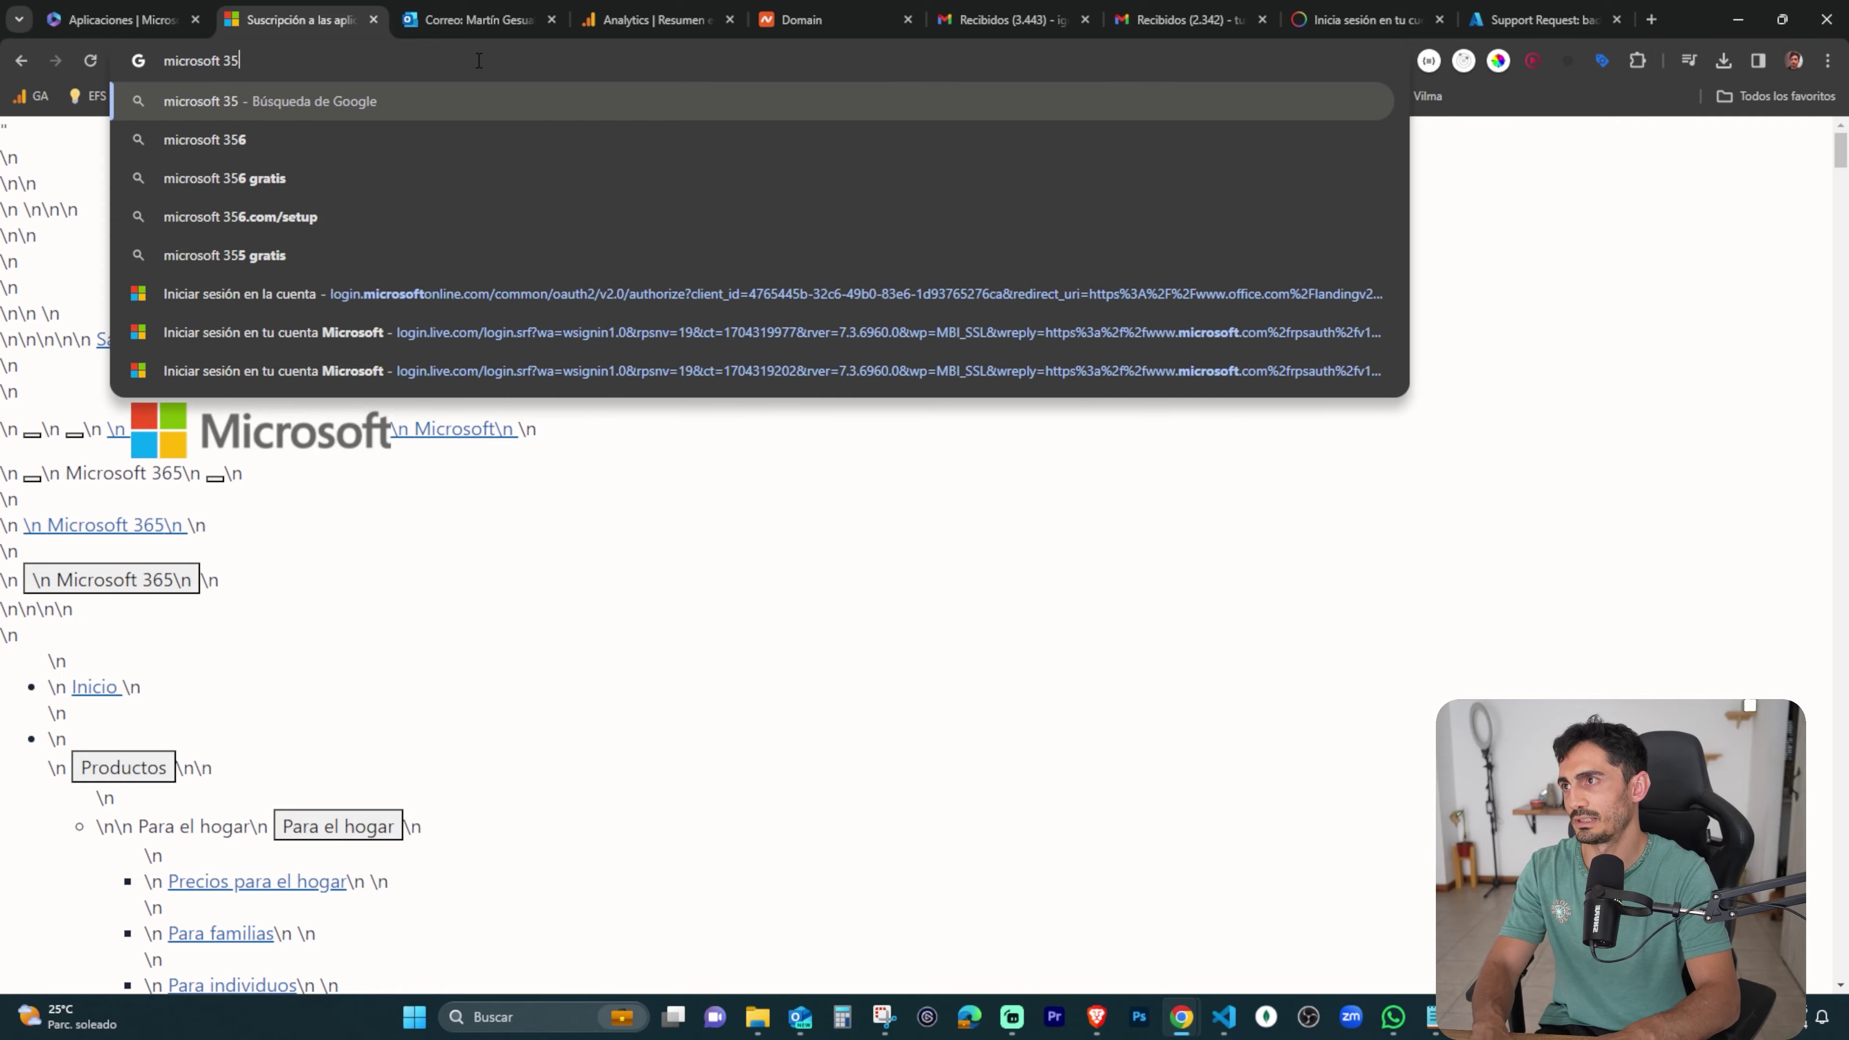
text(6)
key(Return)
scroll(561, 477, down, 2)
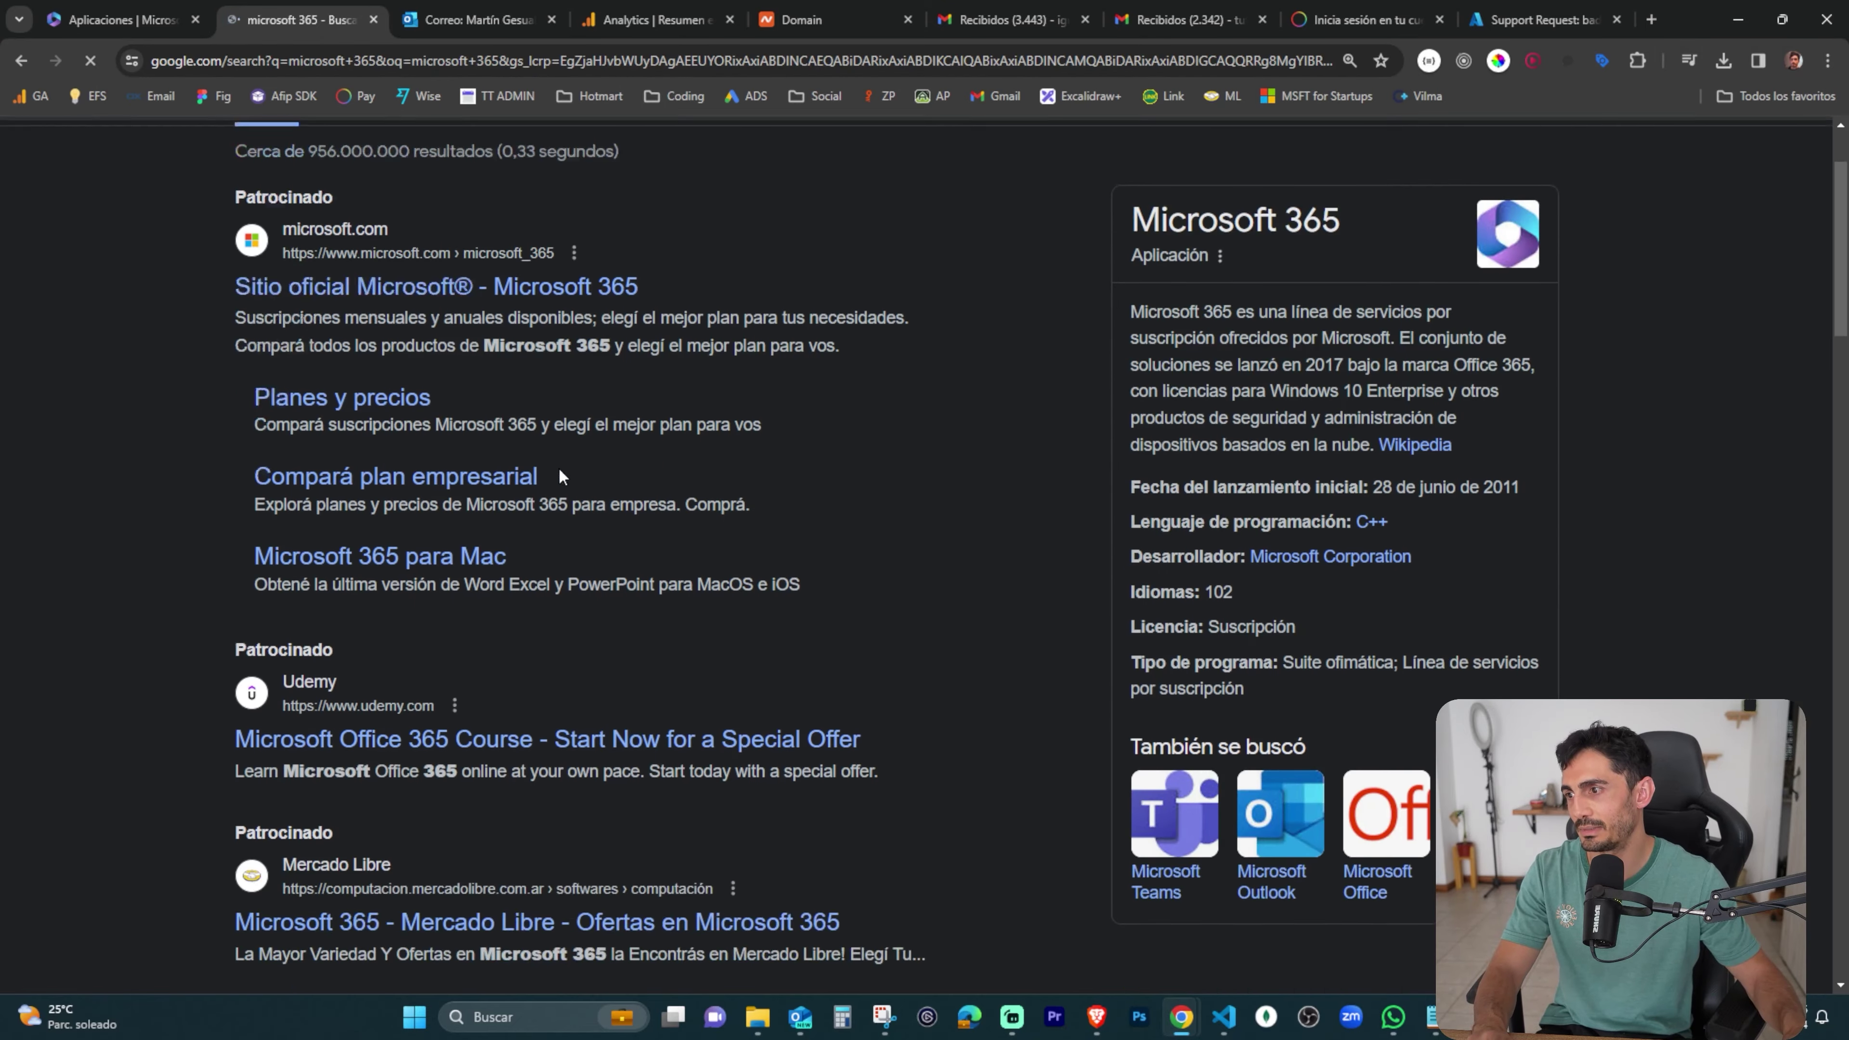
scroll(575, 496, down, 3)
scroll(599, 511, down, 2)
click(296, 840)
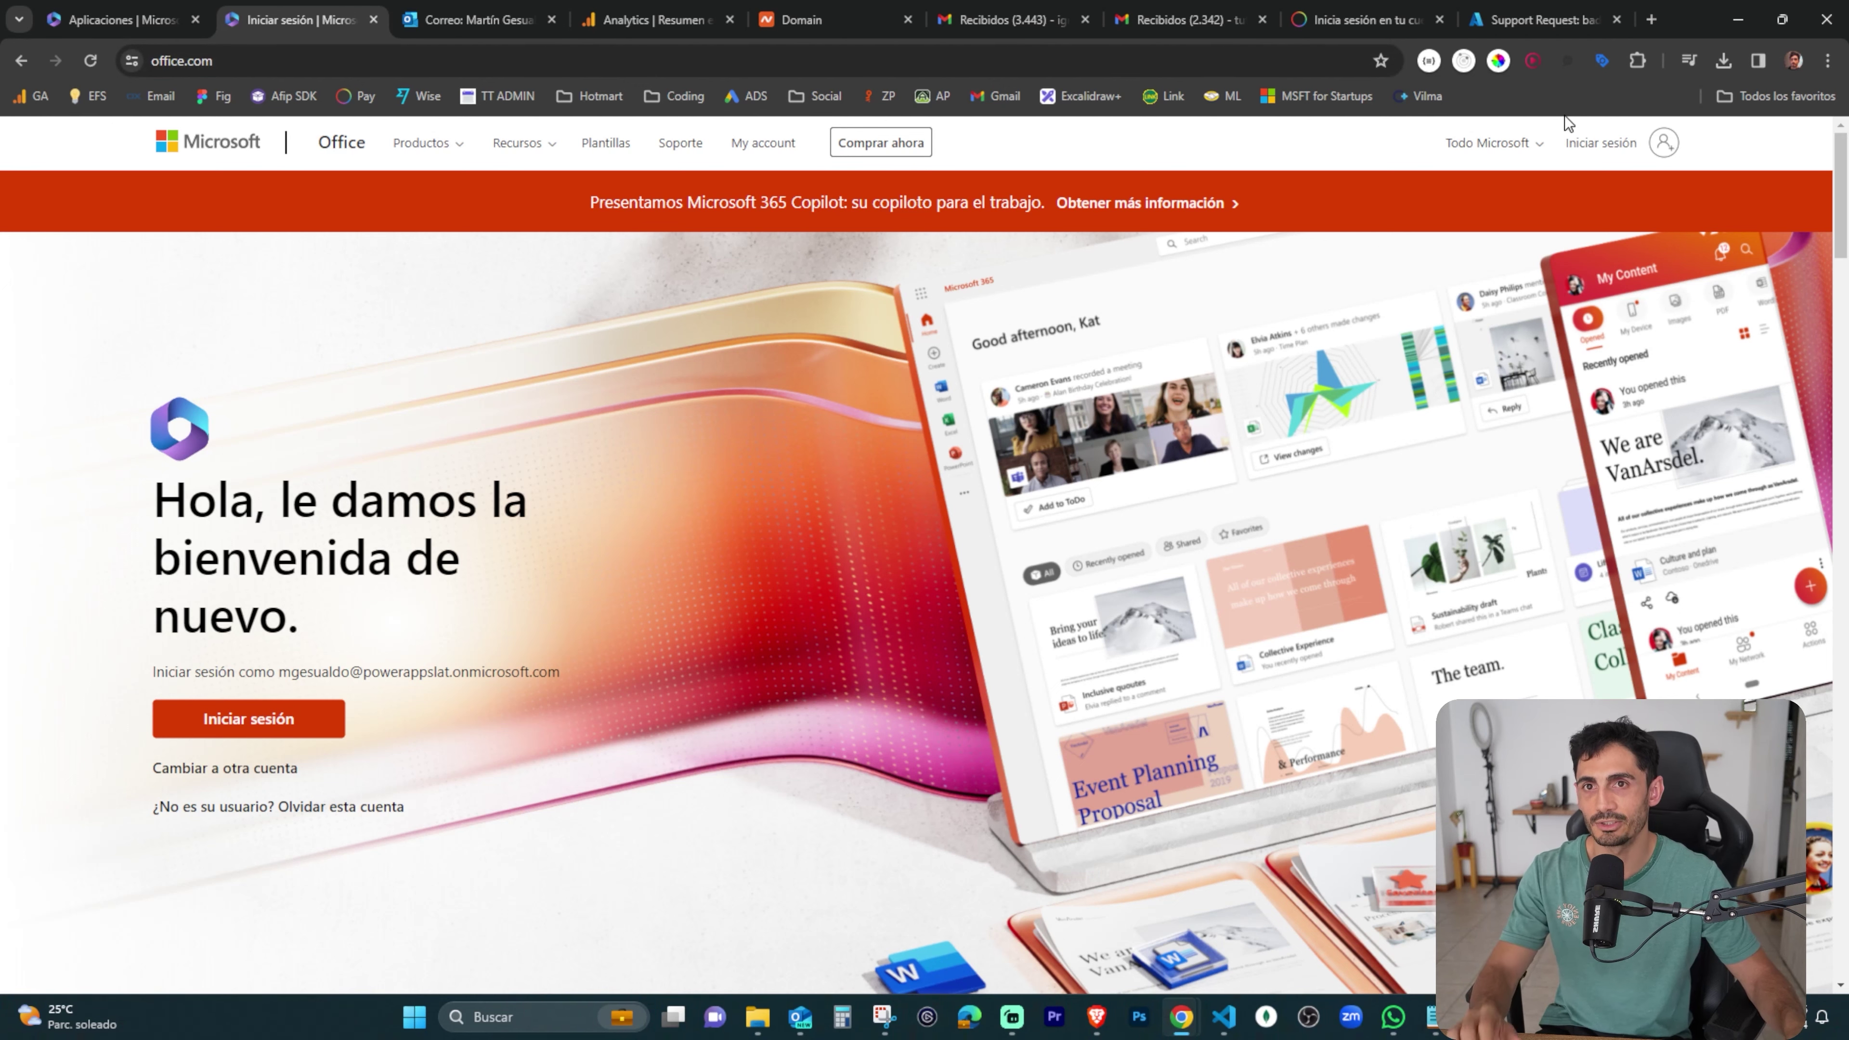
Step: Sign out of the current account on office.com
click(1600, 142)
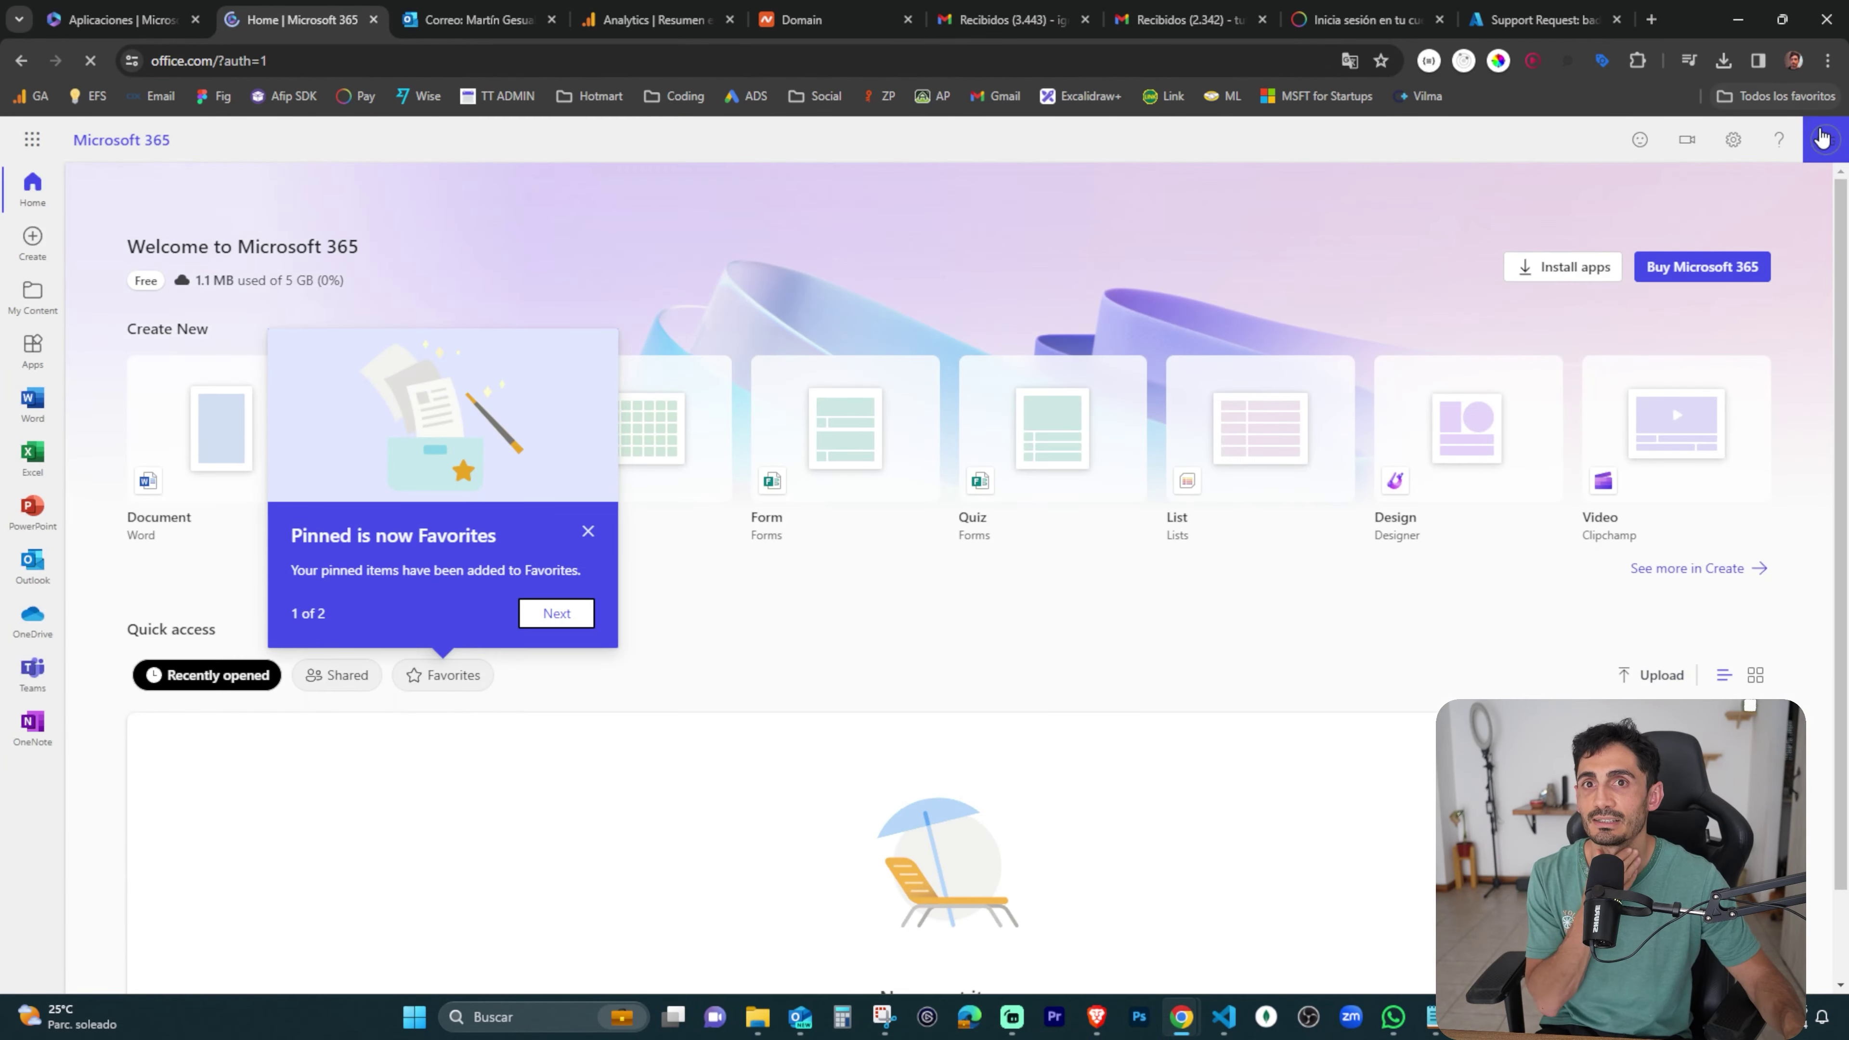
click(1828, 142)
click(1812, 186)
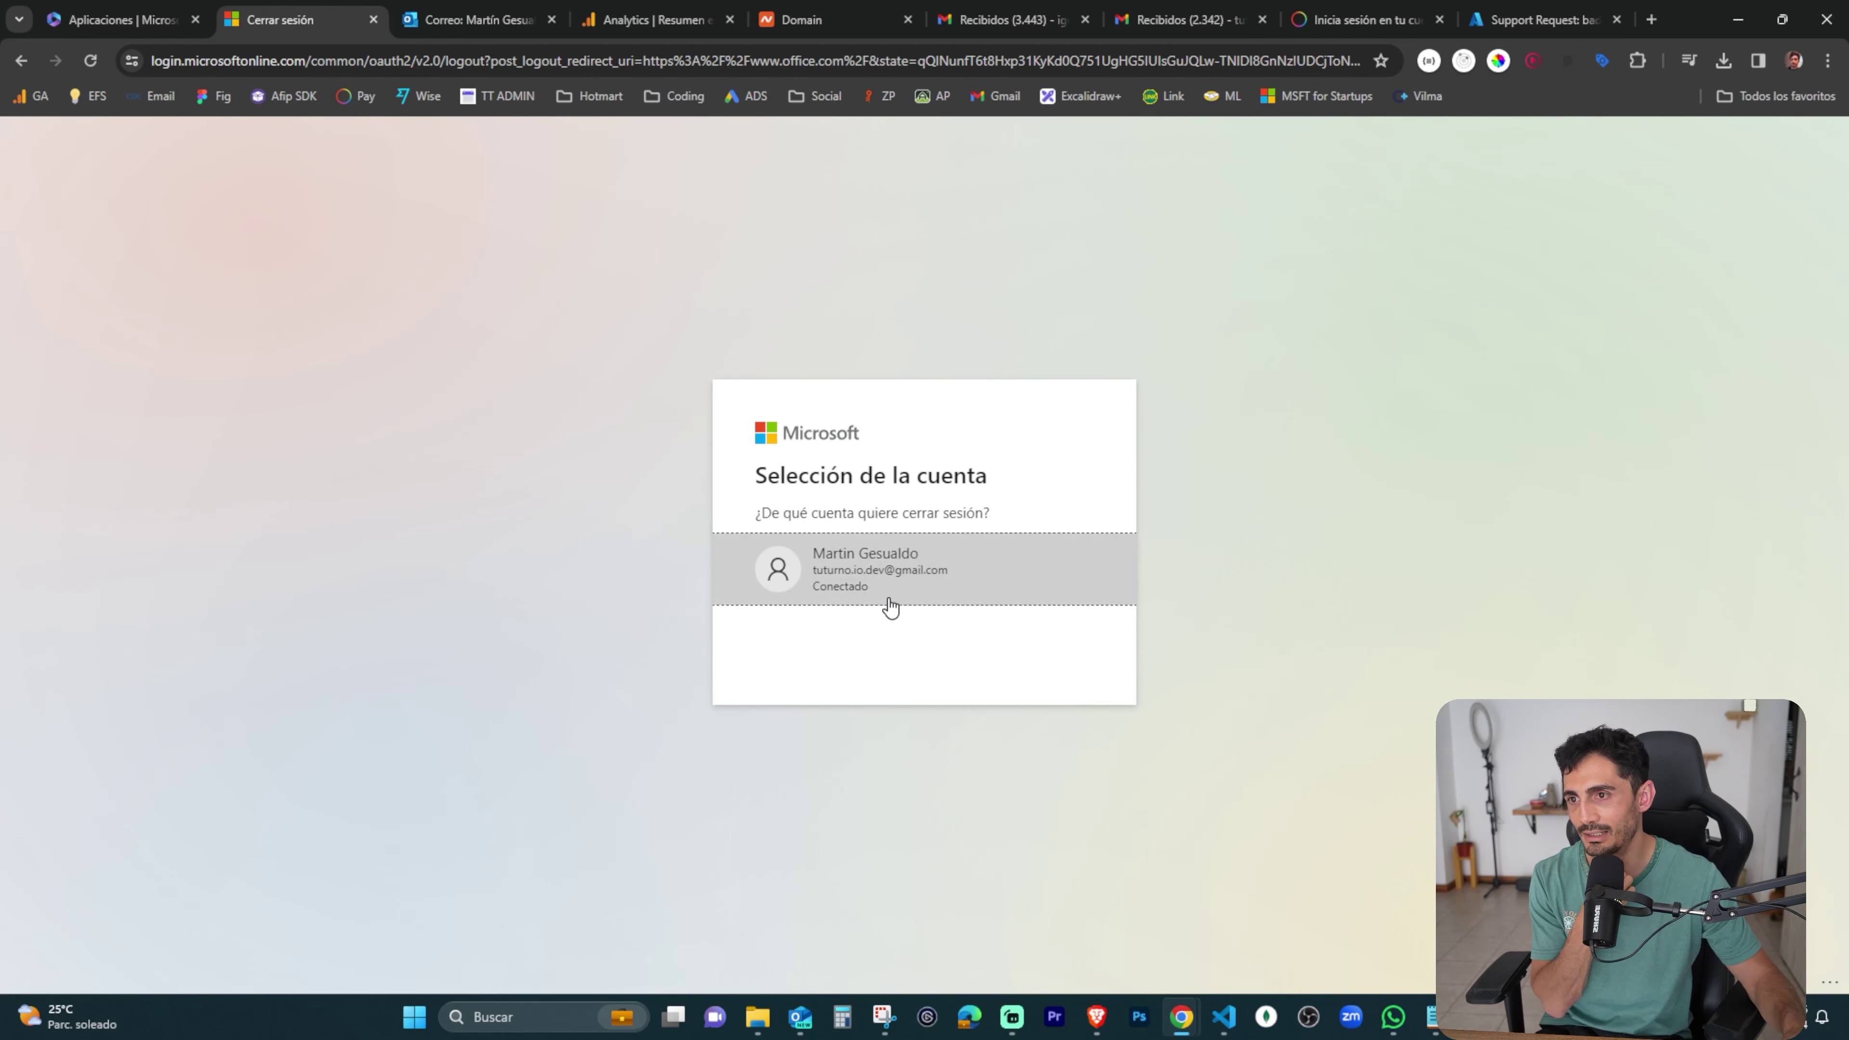
click(886, 585)
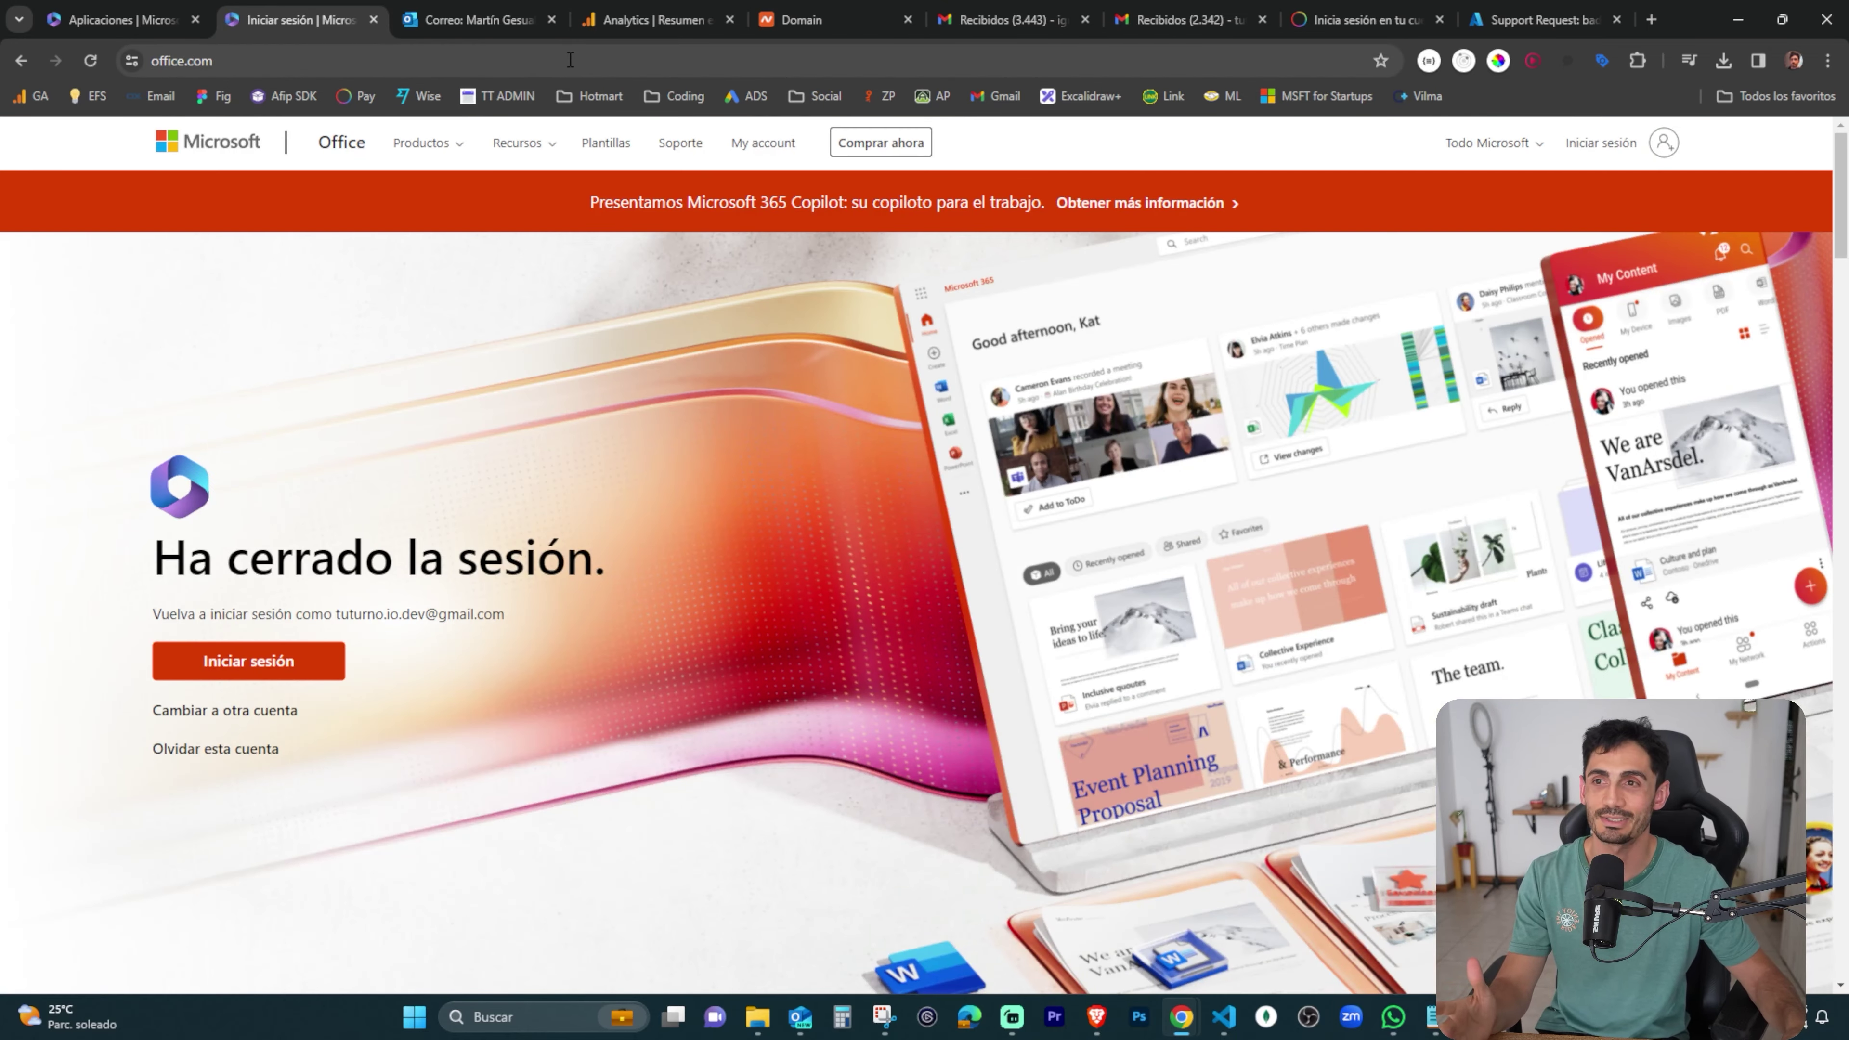
Step: Start signing in with a different account and enter its powerapps.lat username
click(1597, 151)
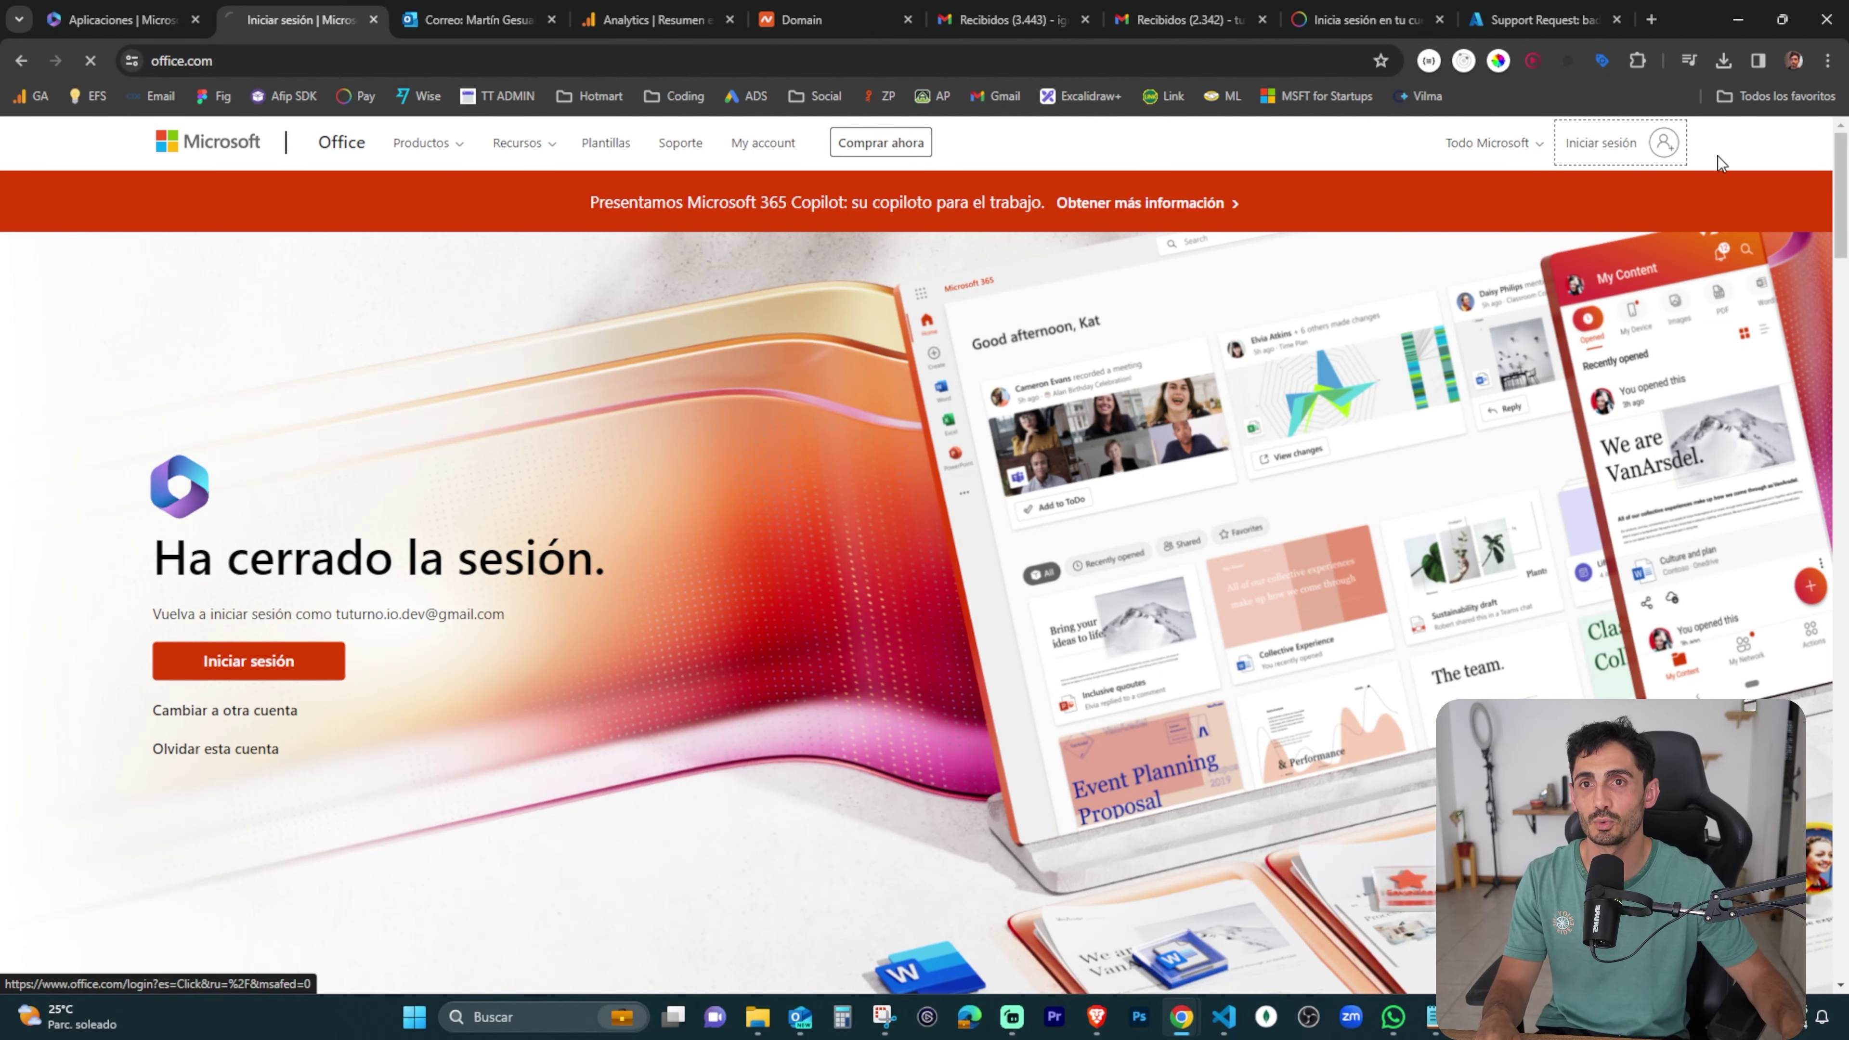
click(894, 607)
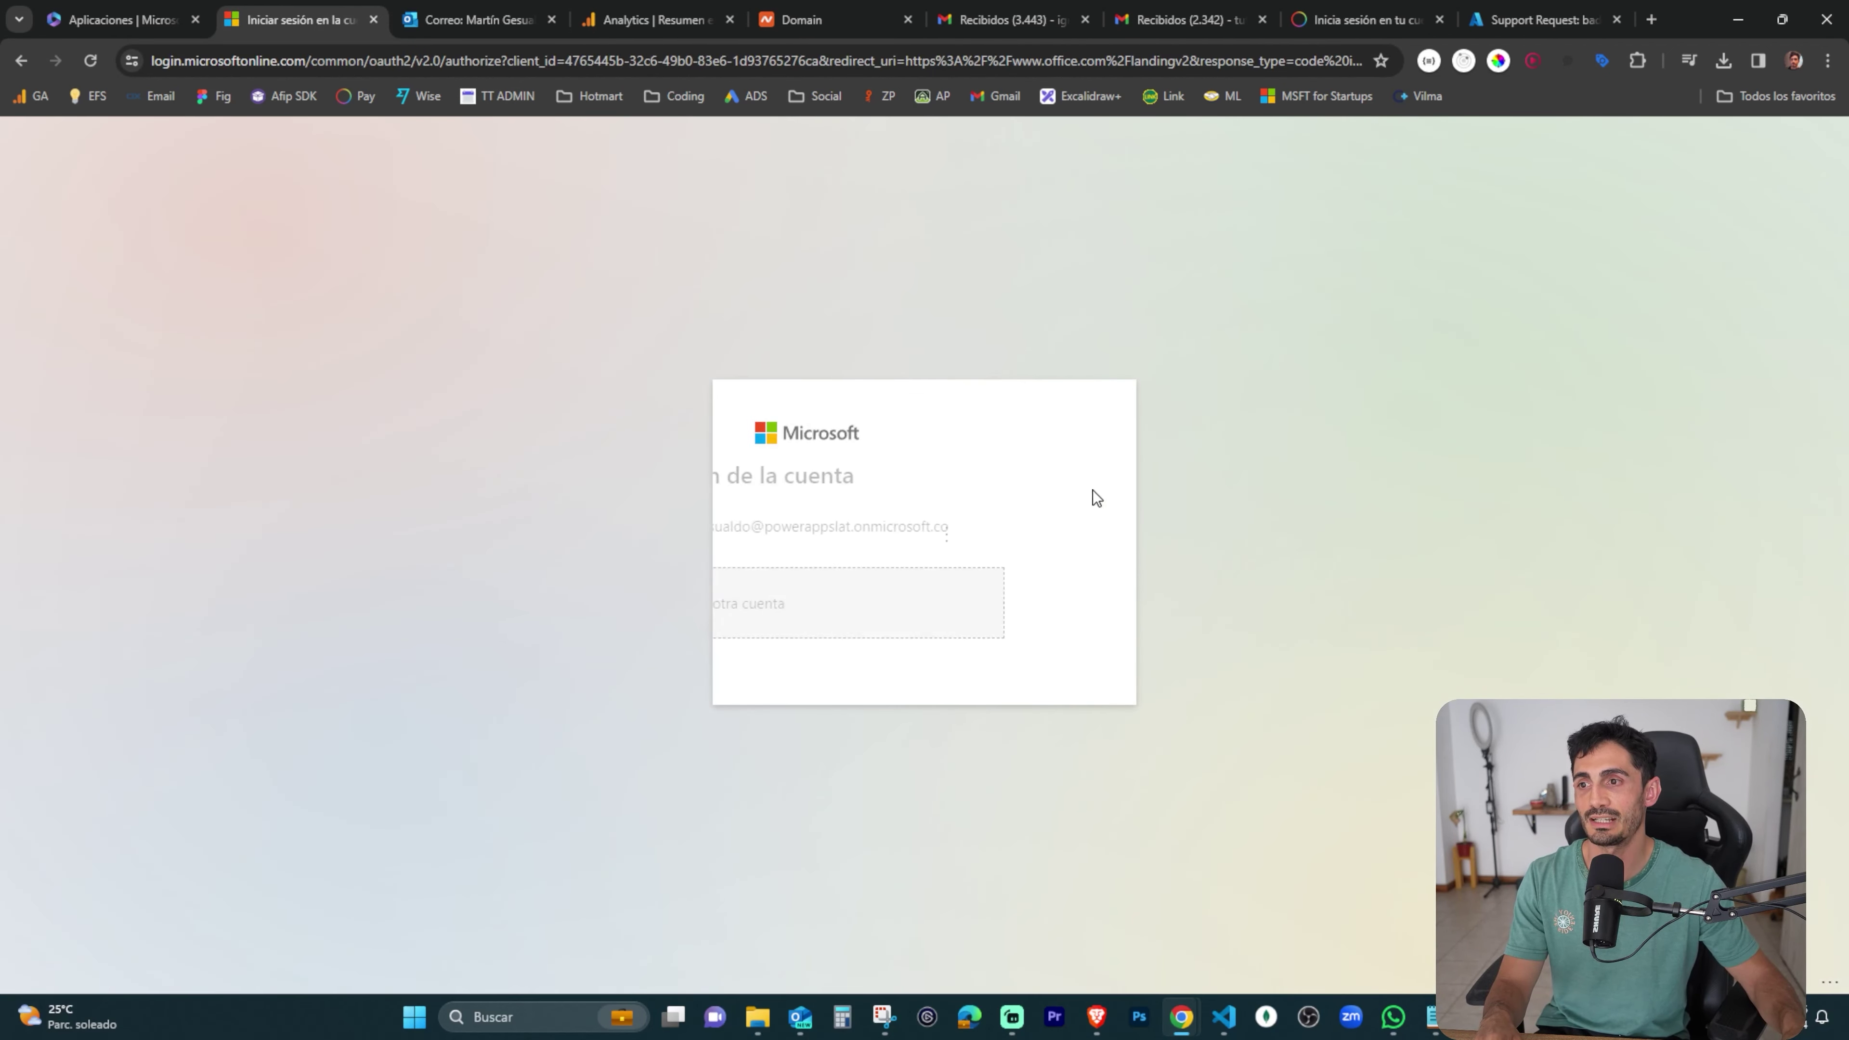
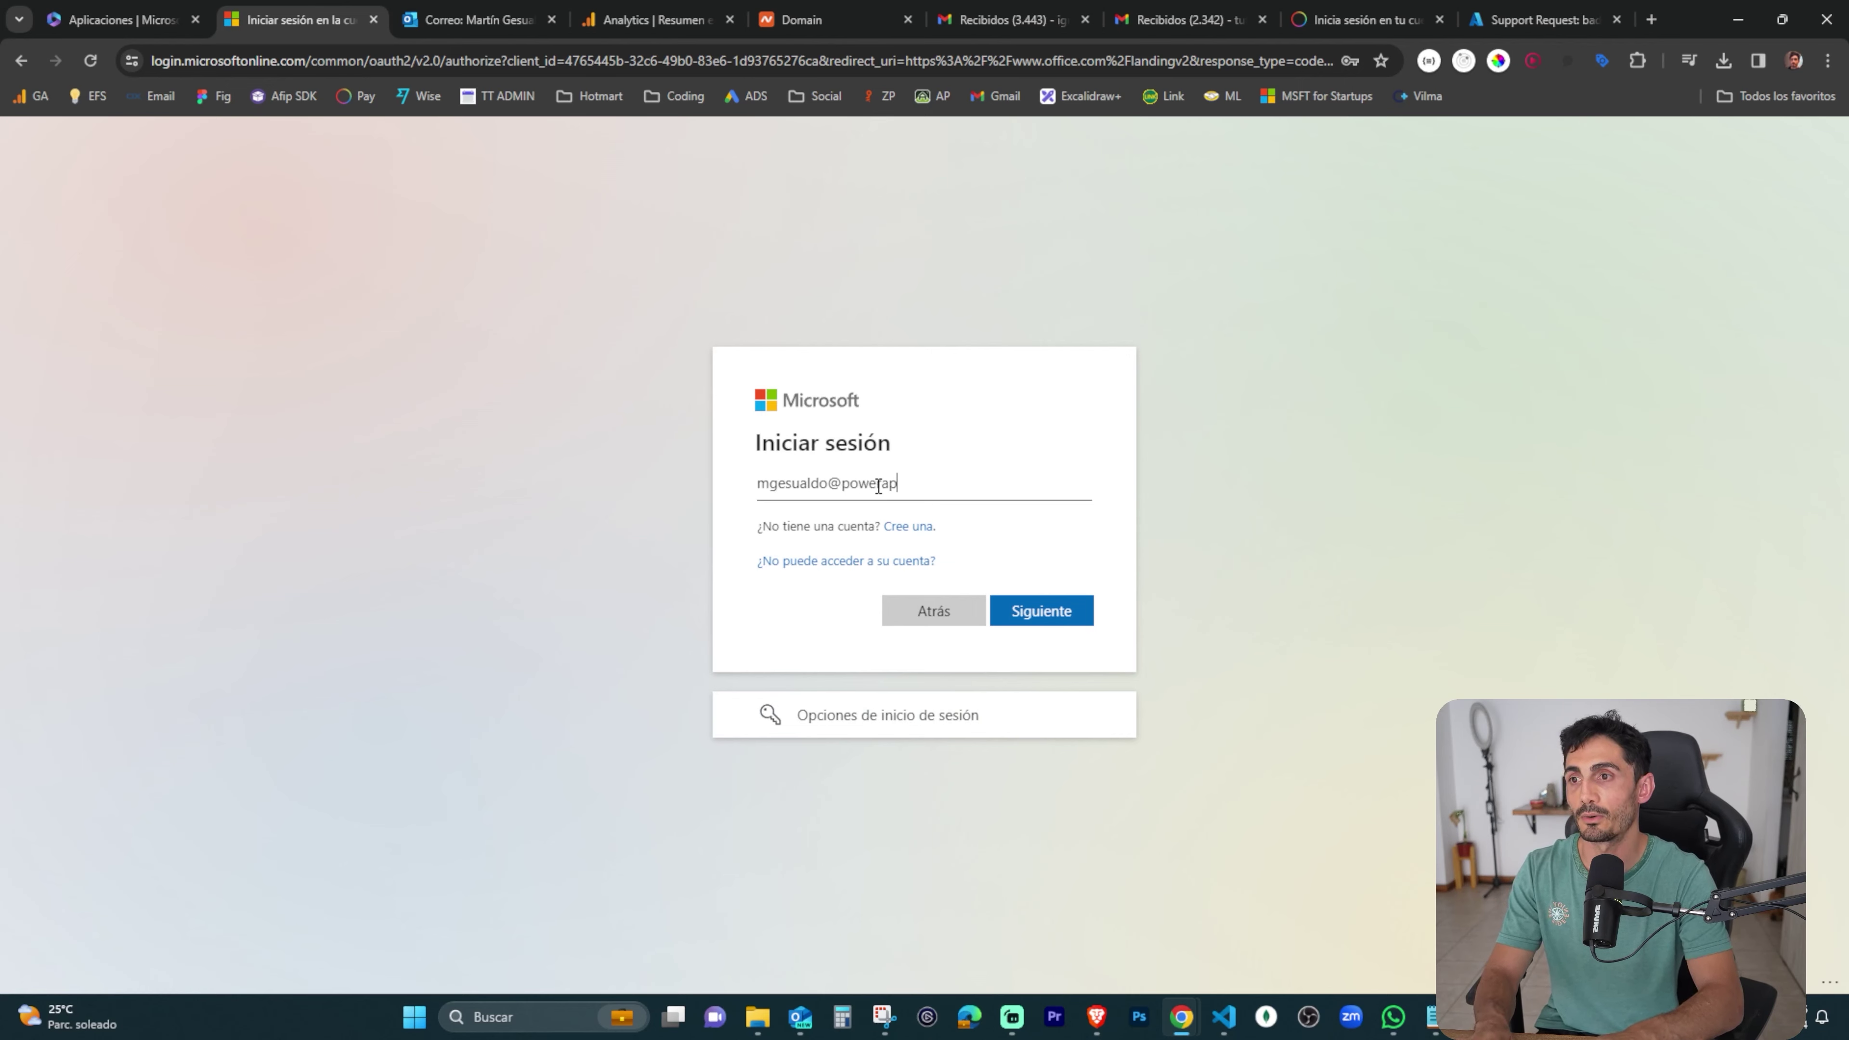
click(1031, 611)
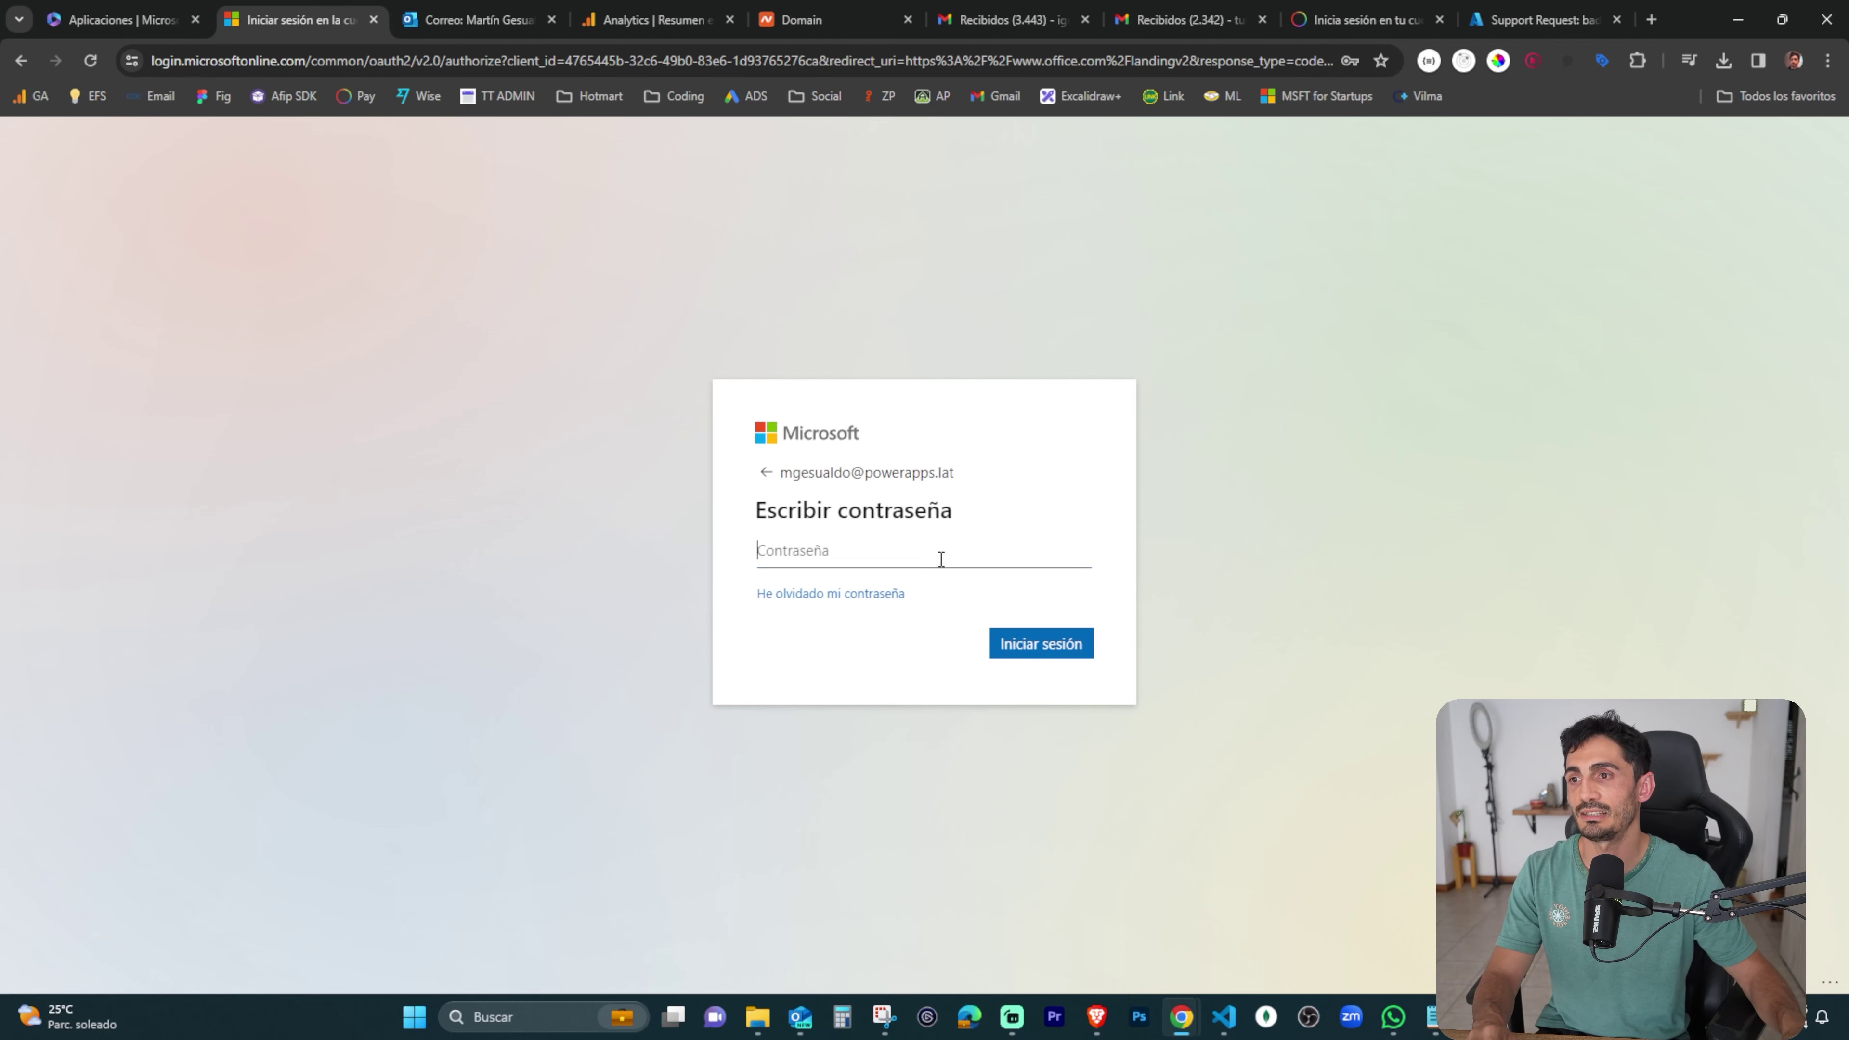
Step: Enter the account password to reach the Microsoft 365 home page
click(925, 554)
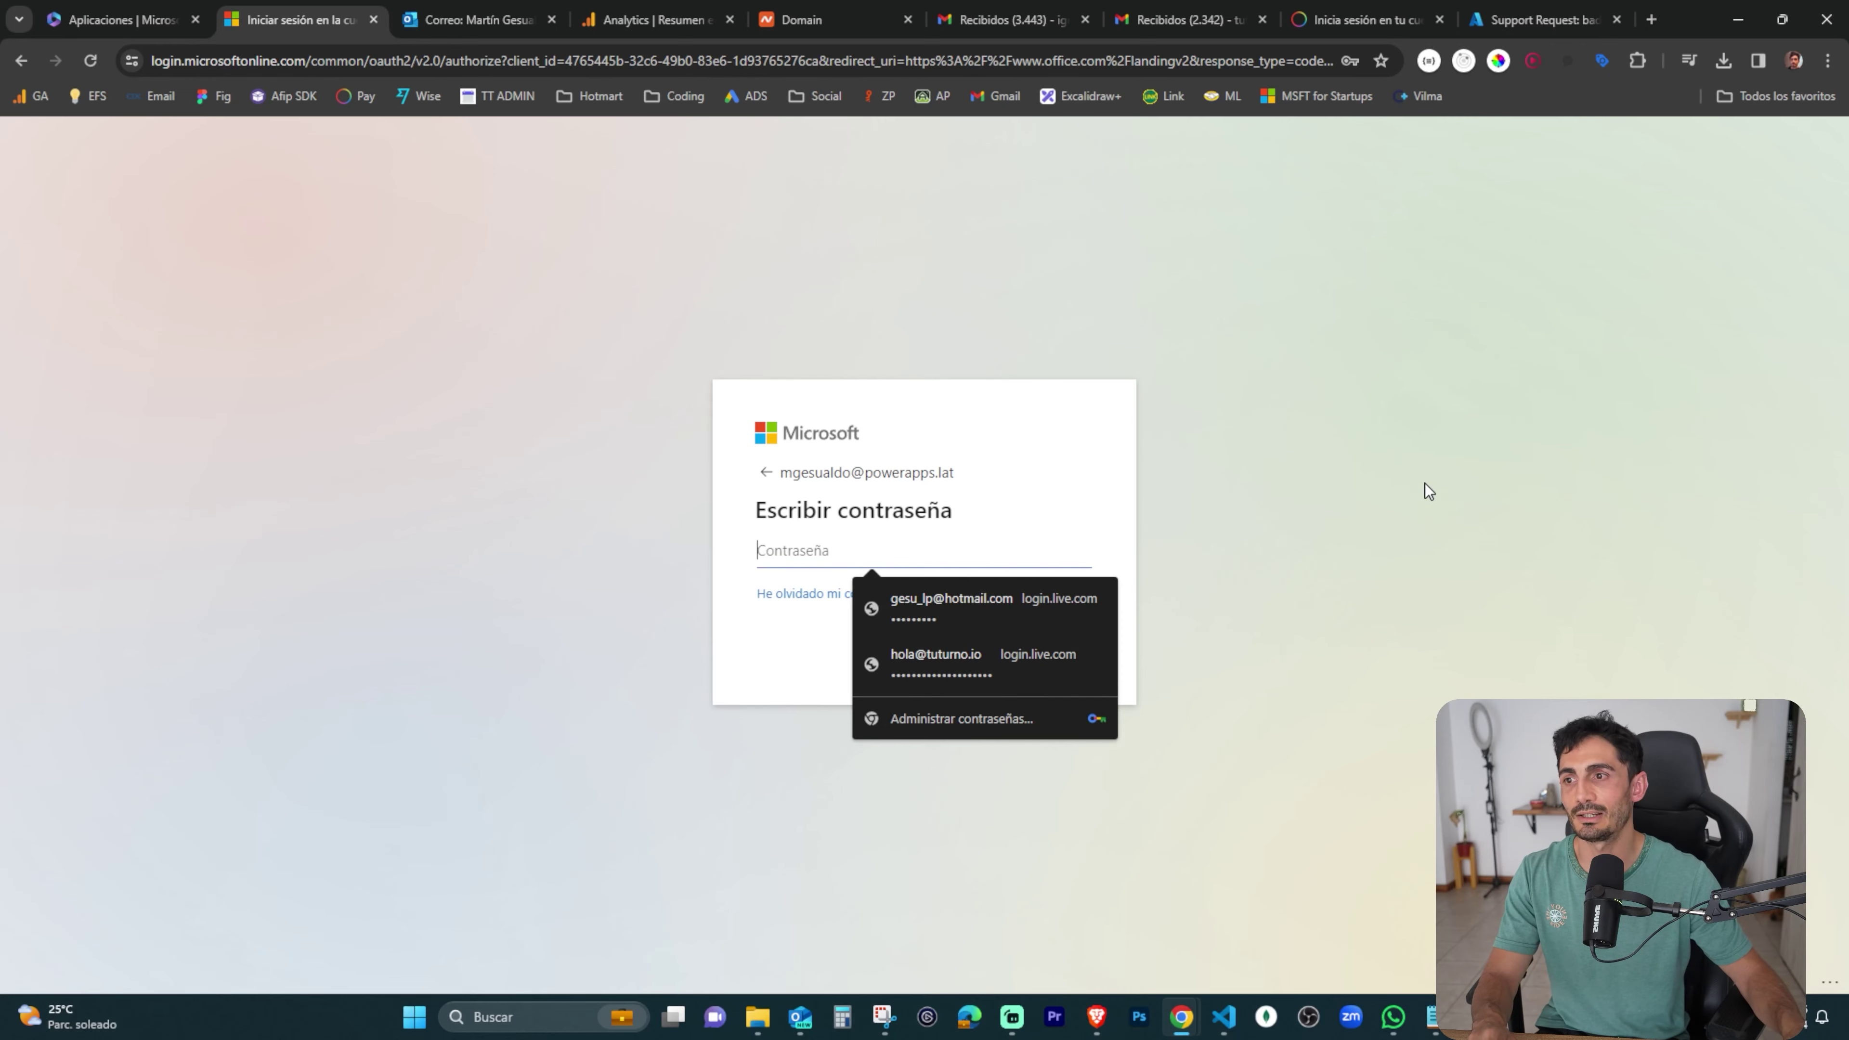
text(•••••••••)
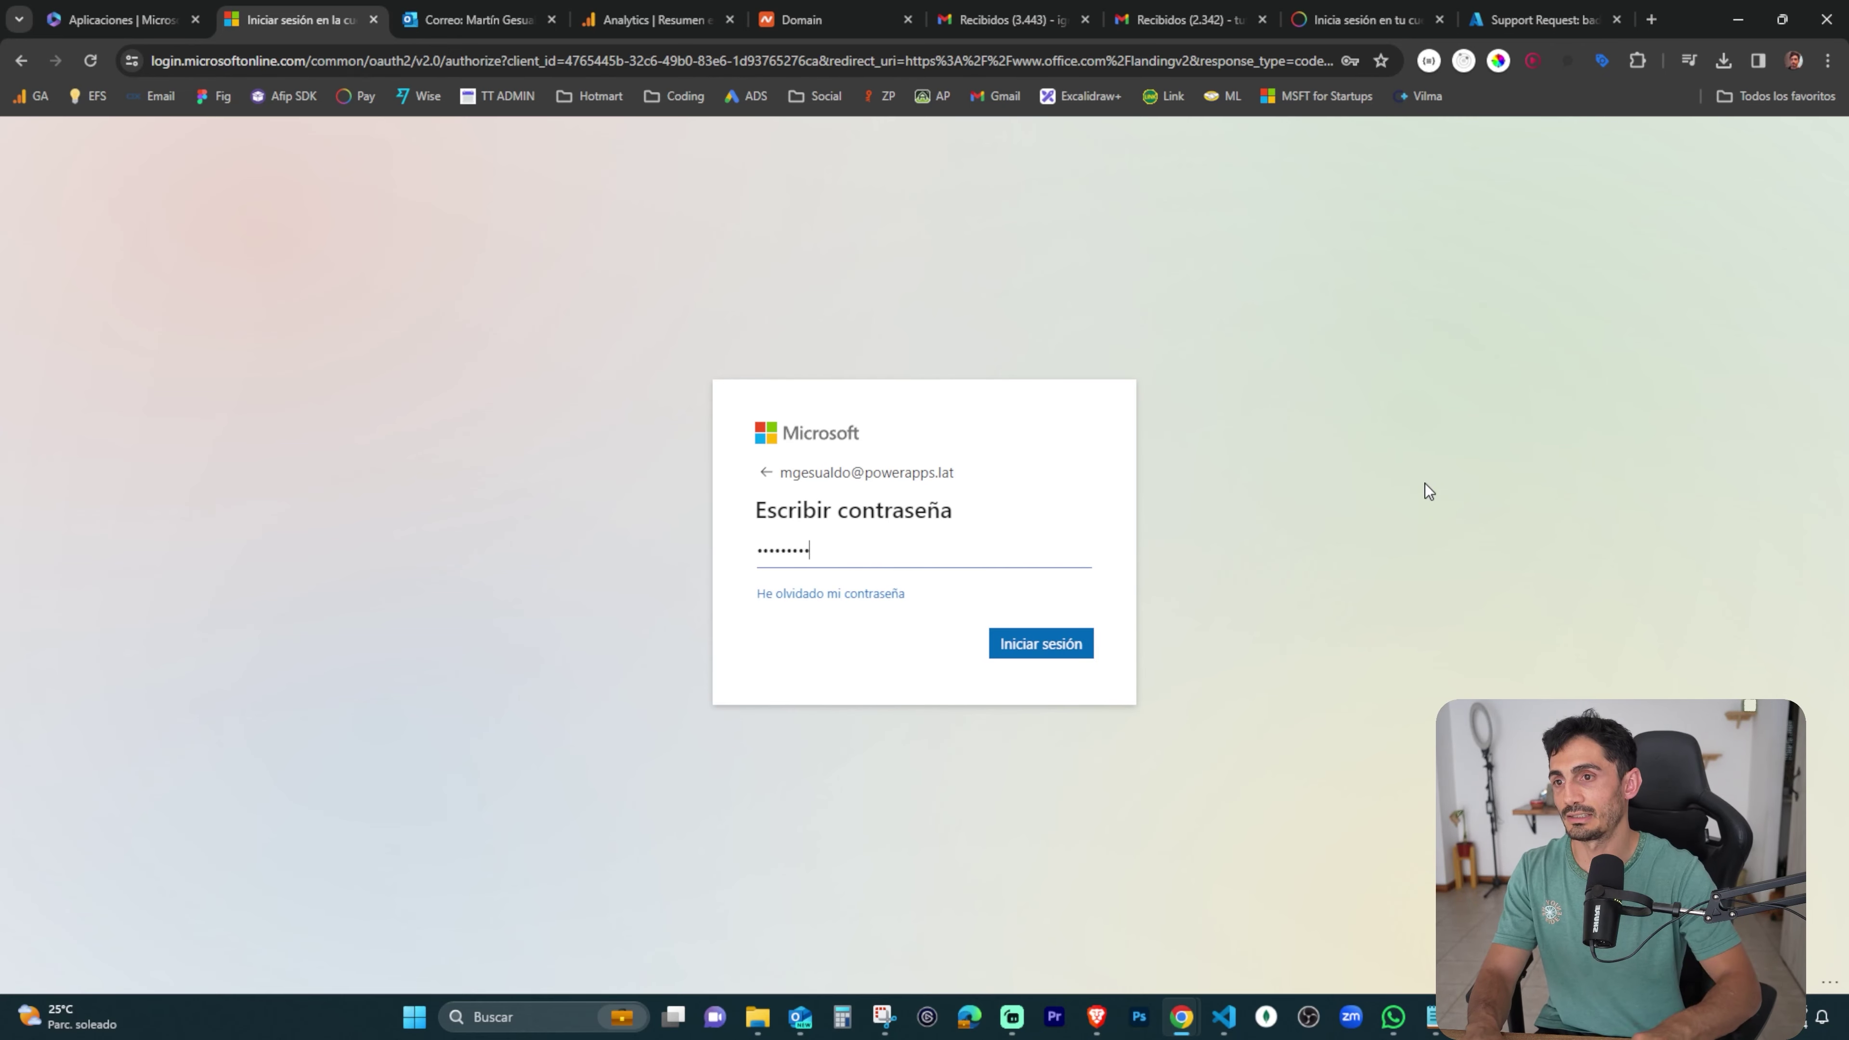
key(Return)
text(••••••••)
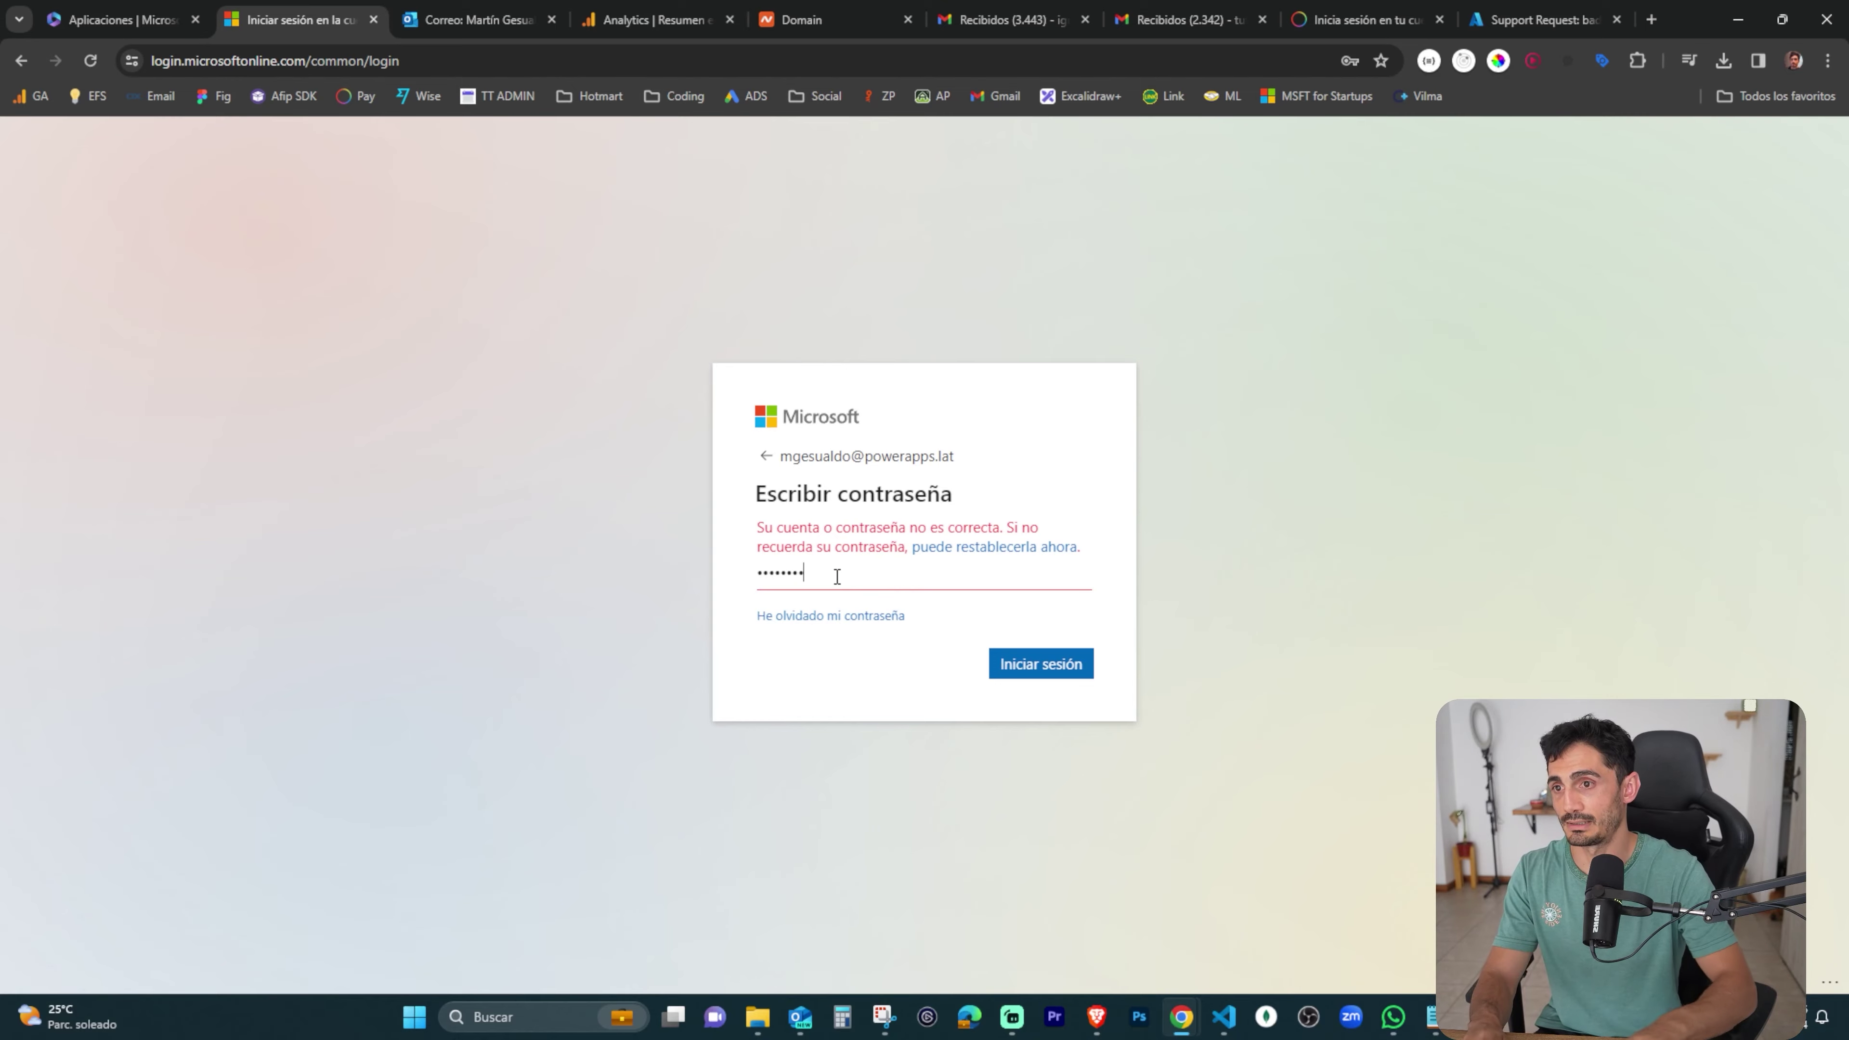
key(Return)
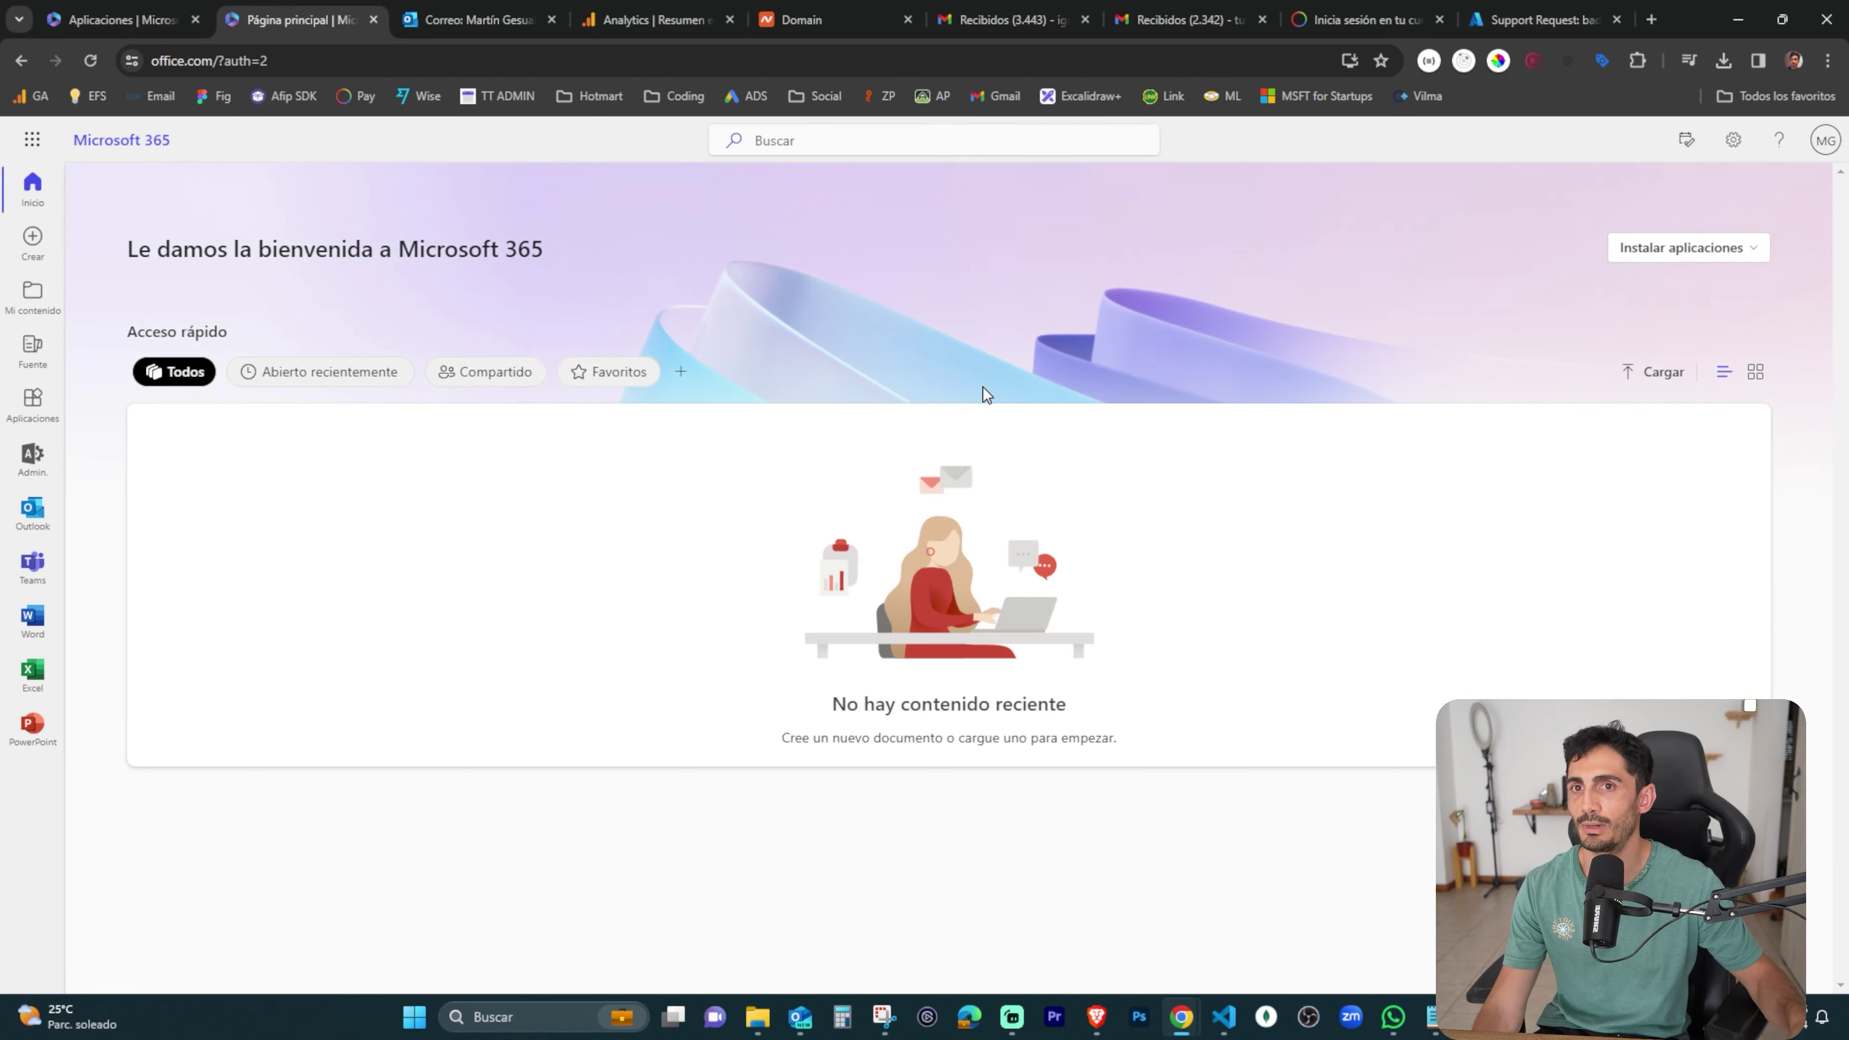
Step: Switch to the Power Platform LATAM account and reopen Outlook from the Microsoft 365 apps page
click(1826, 140)
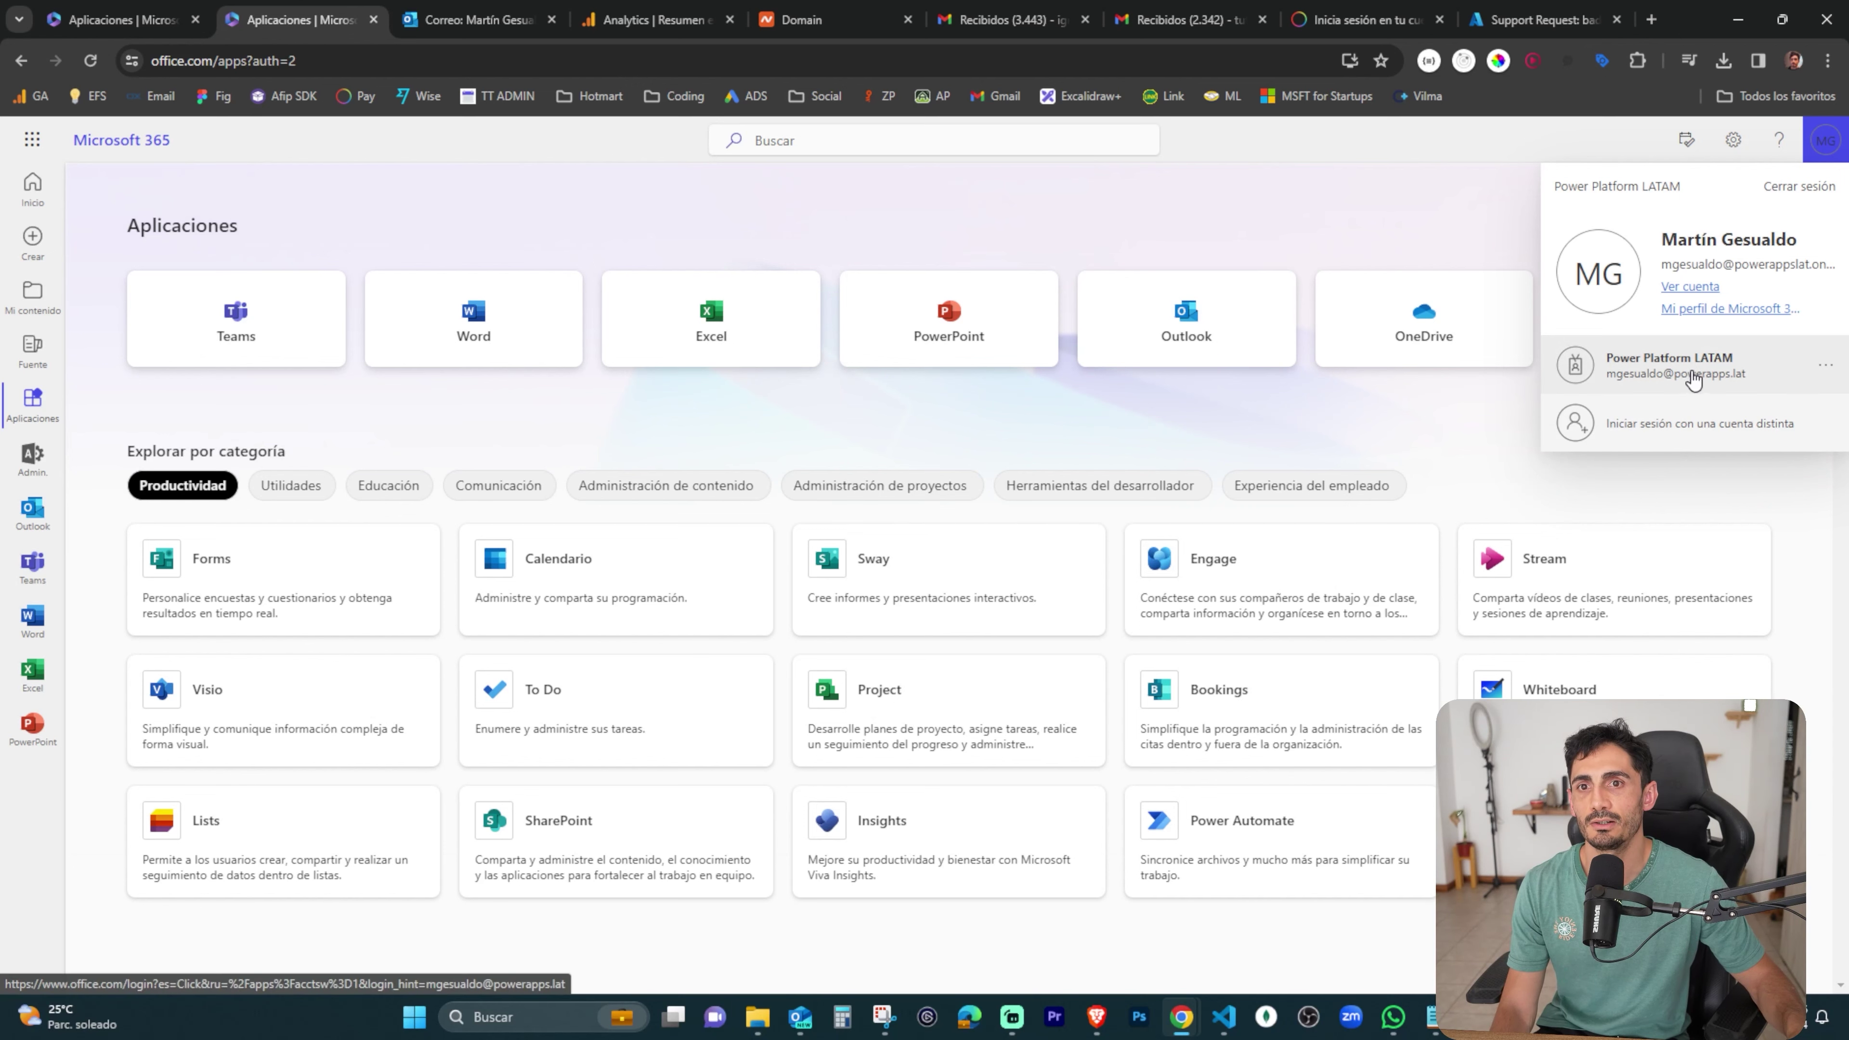
click(1665, 392)
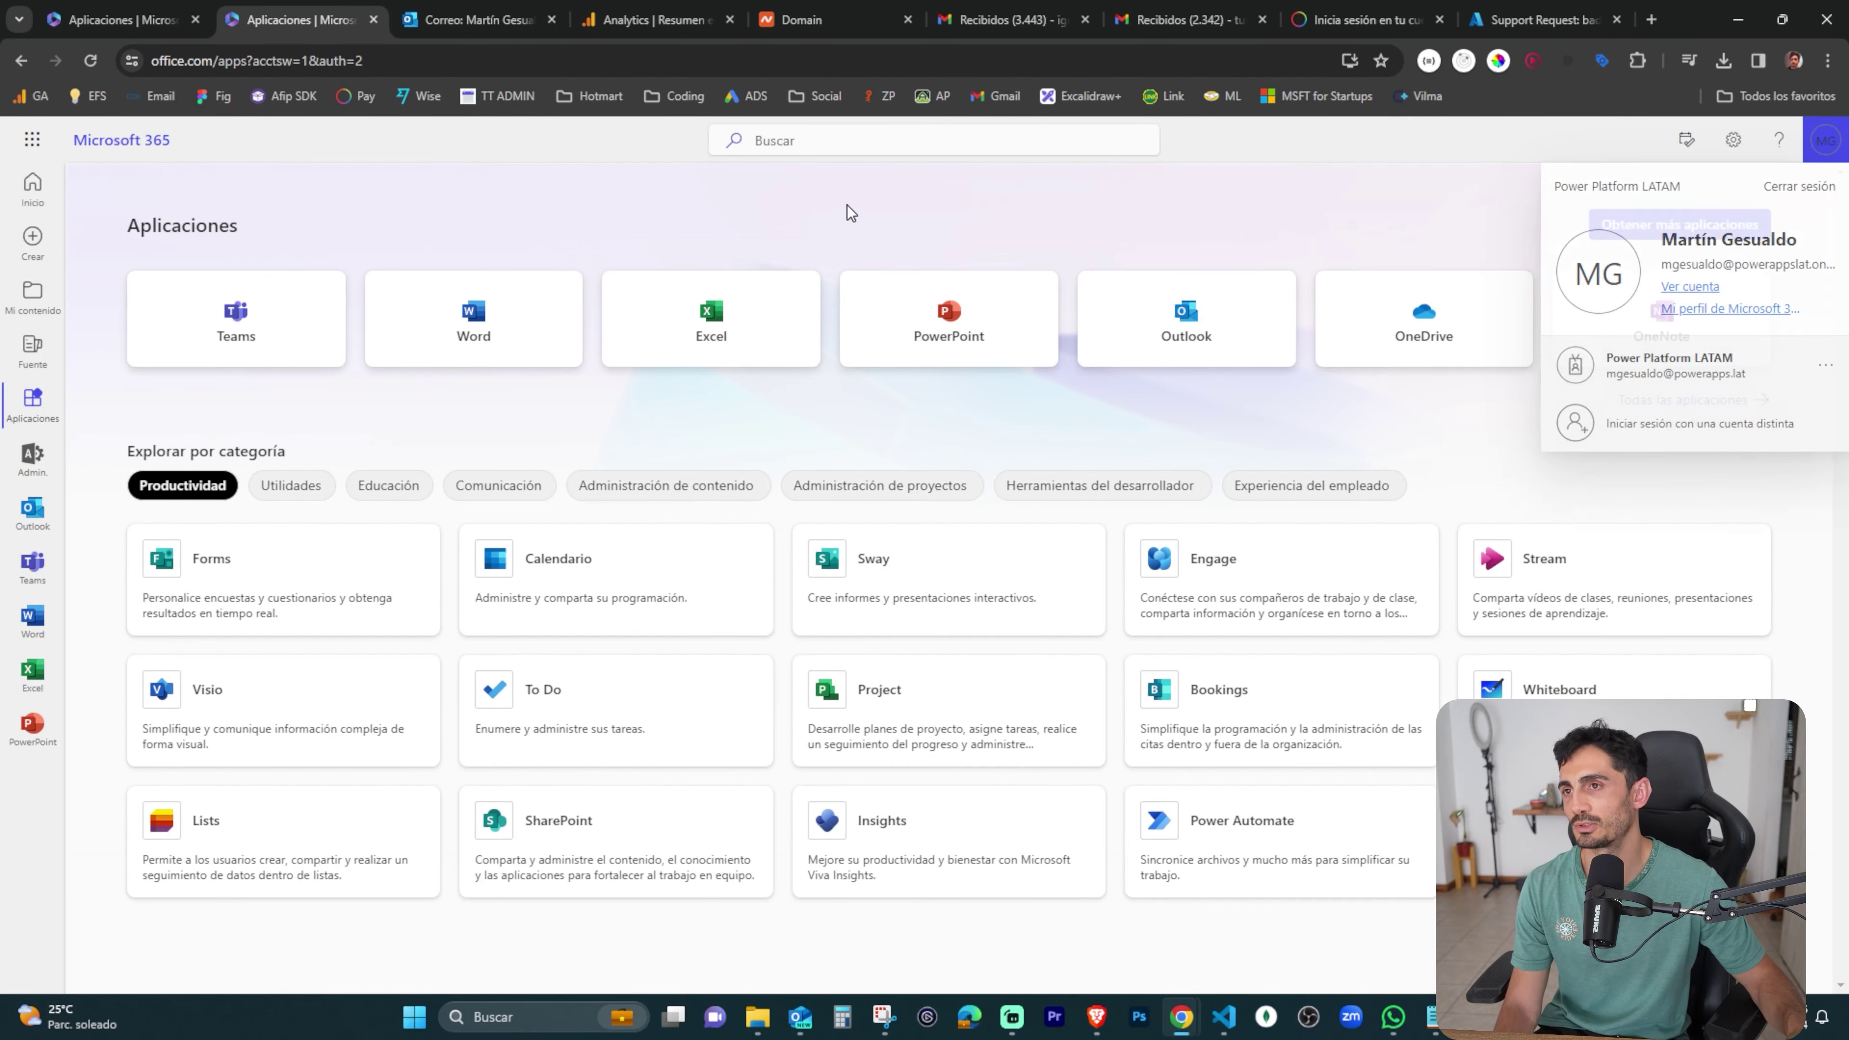
click(32, 509)
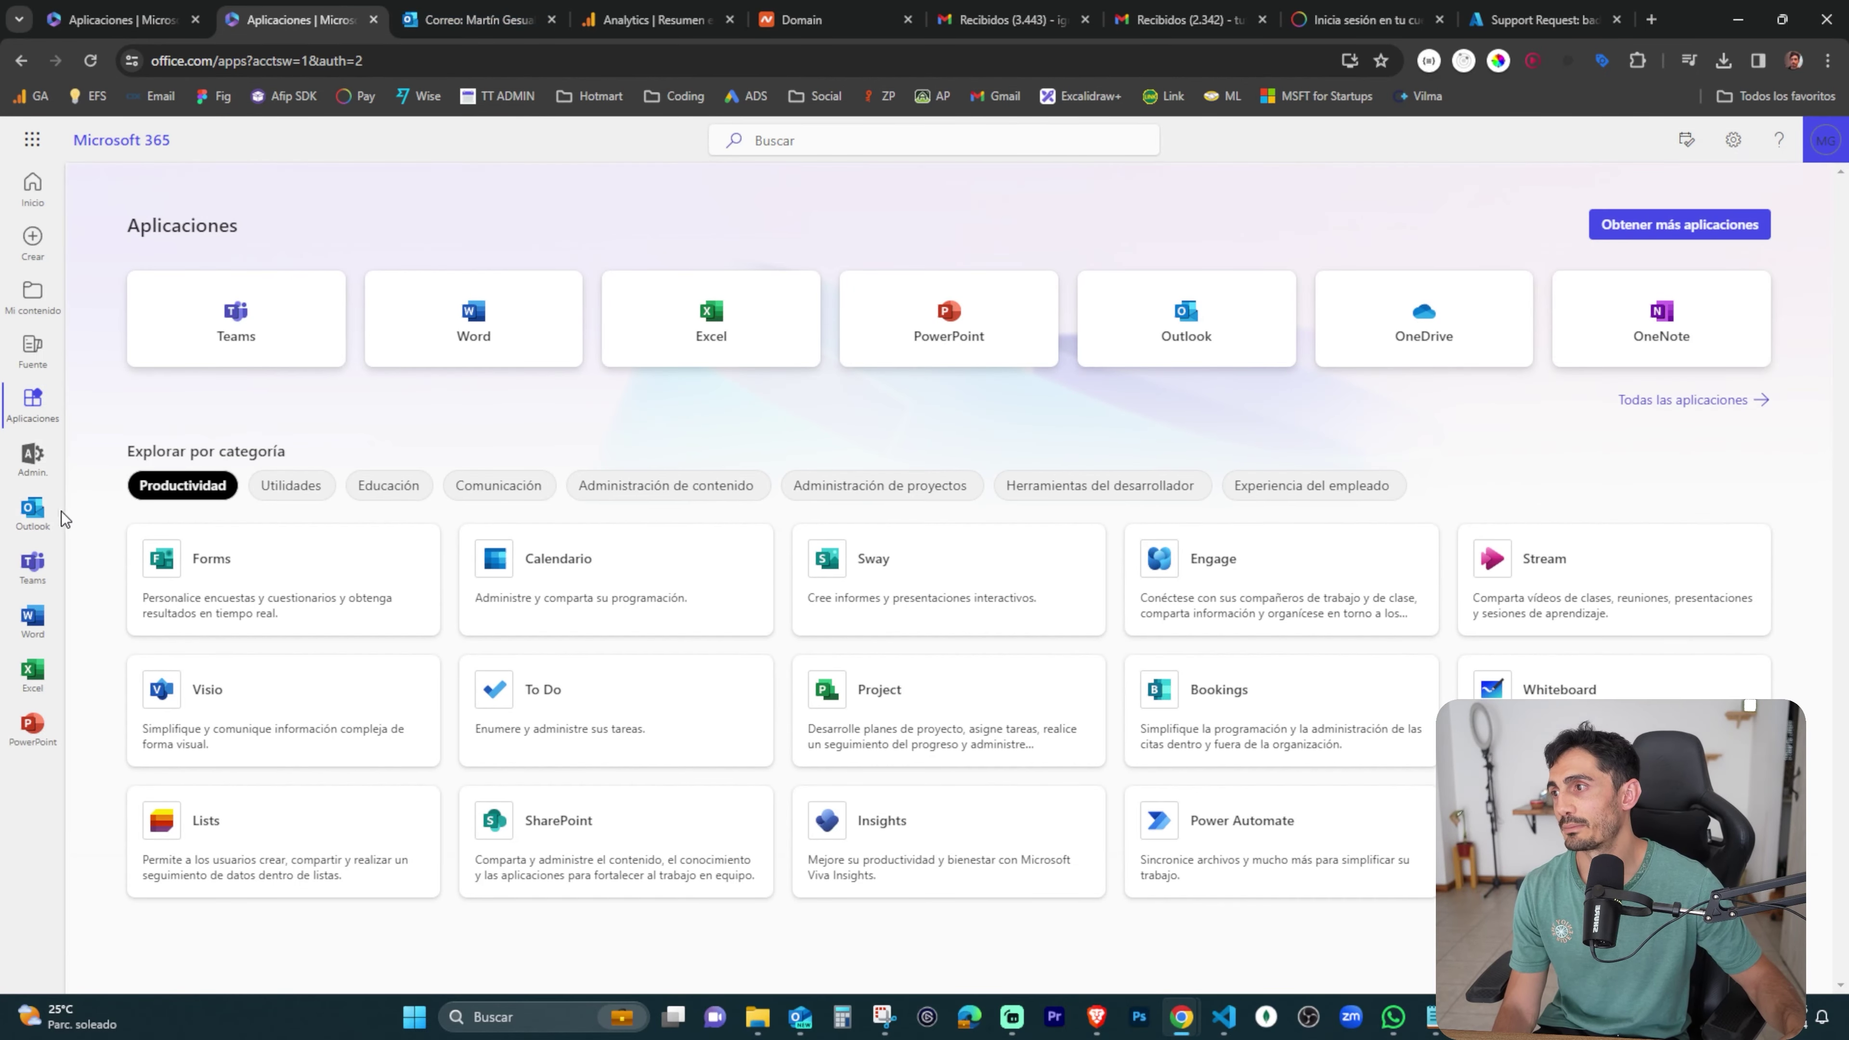
key(ctrl+w)
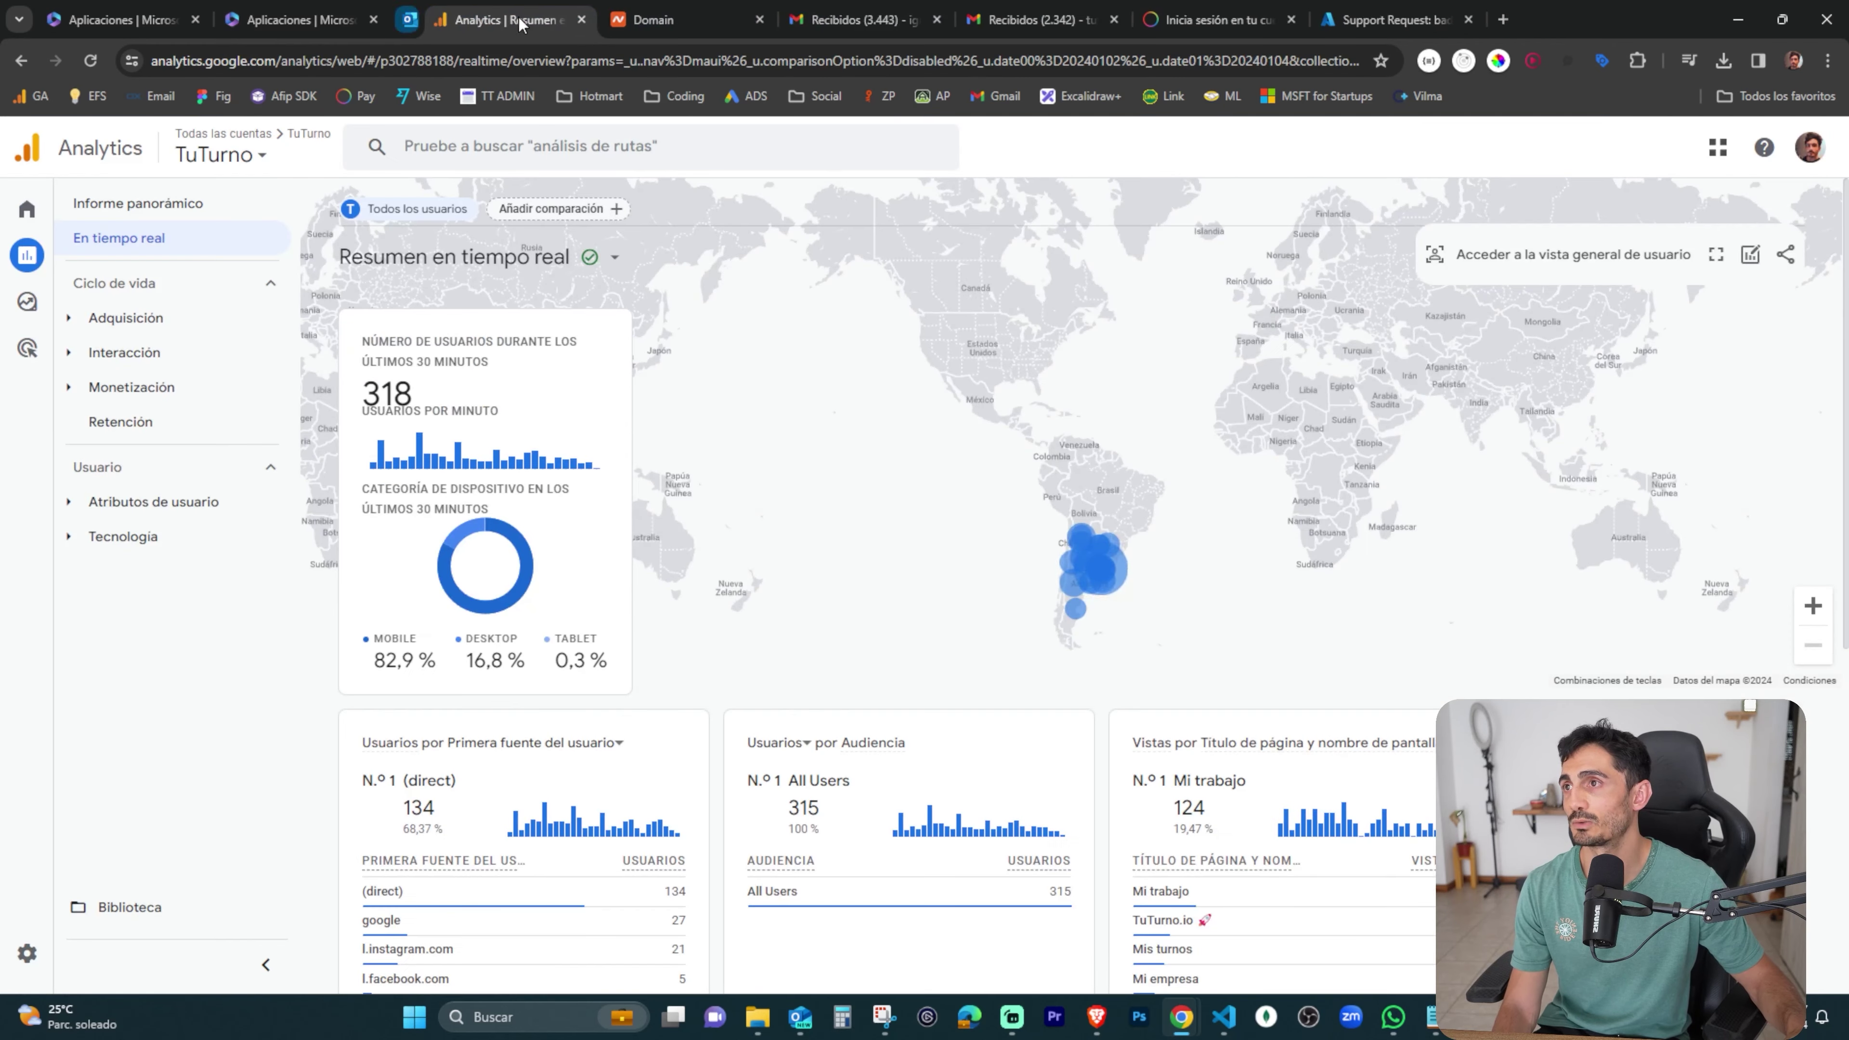
click(299, 19)
click(313, 285)
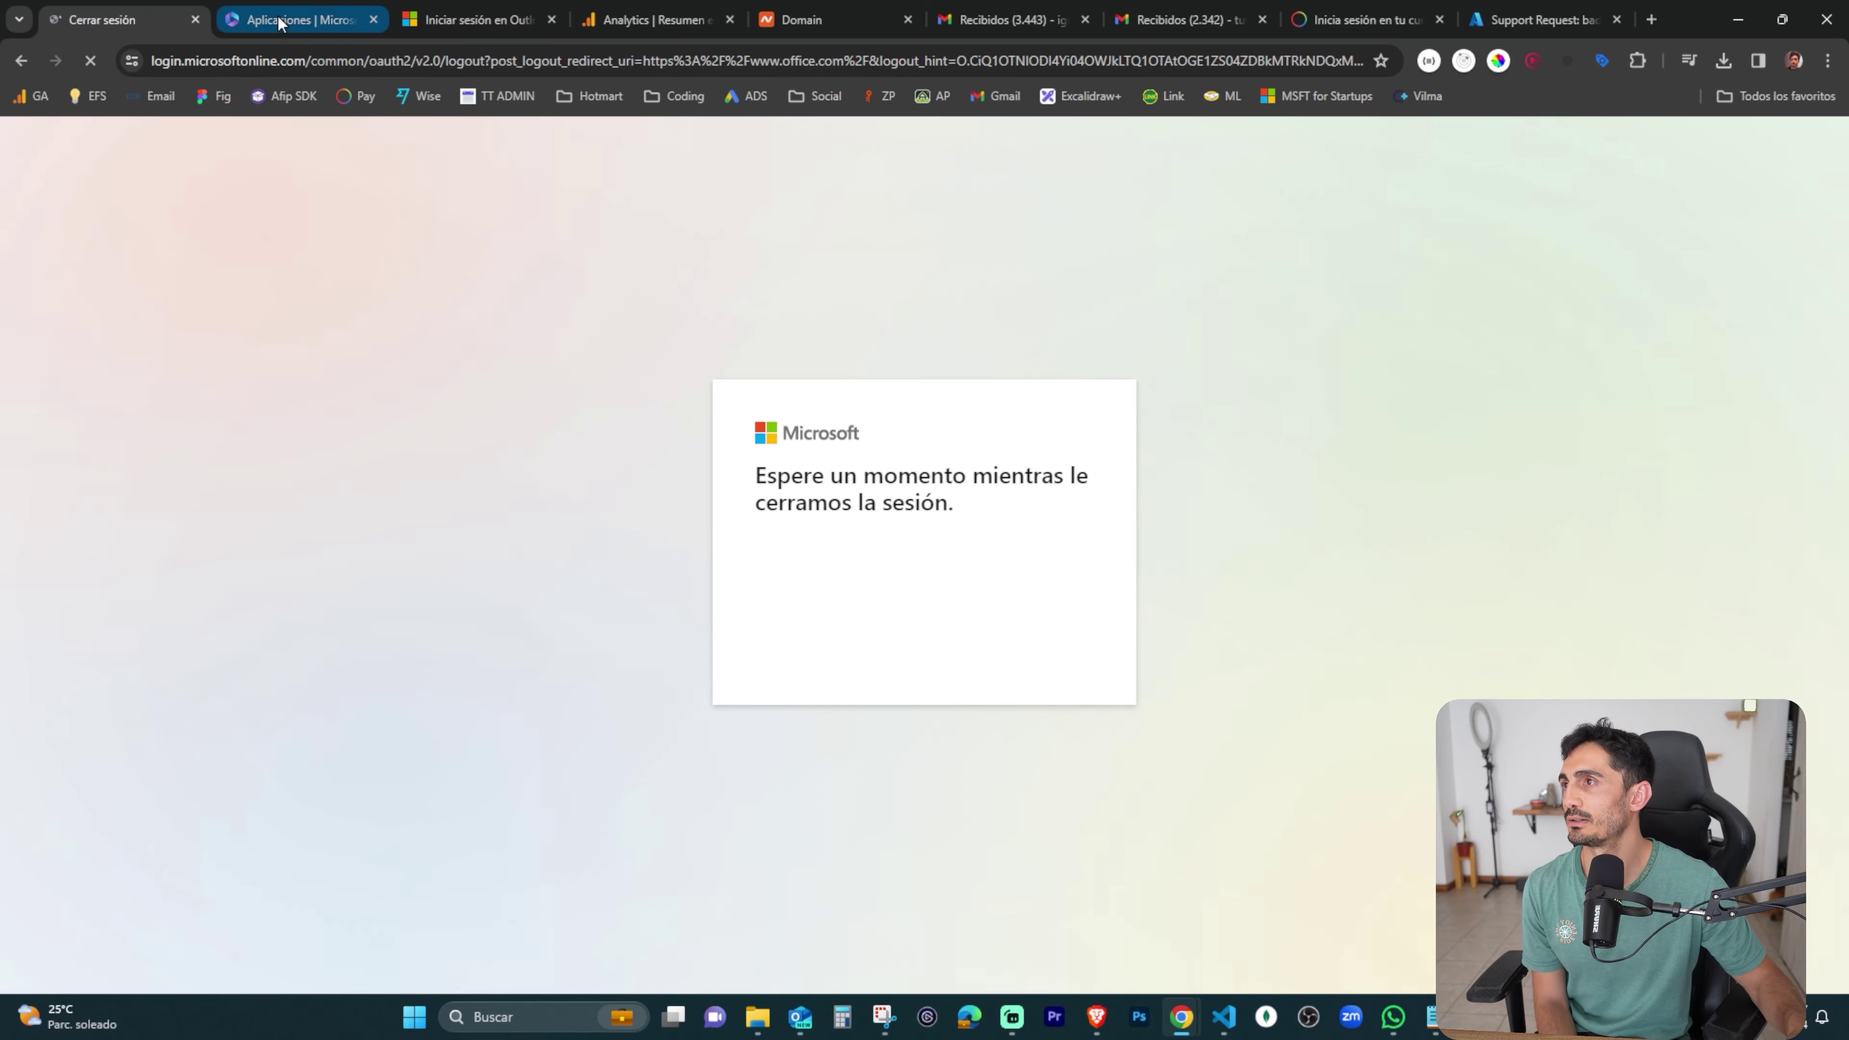
click(195, 20)
Step: Sign in again with the powerapps.lat account, submitting the password and choosing to stay signed in
click(435, 338)
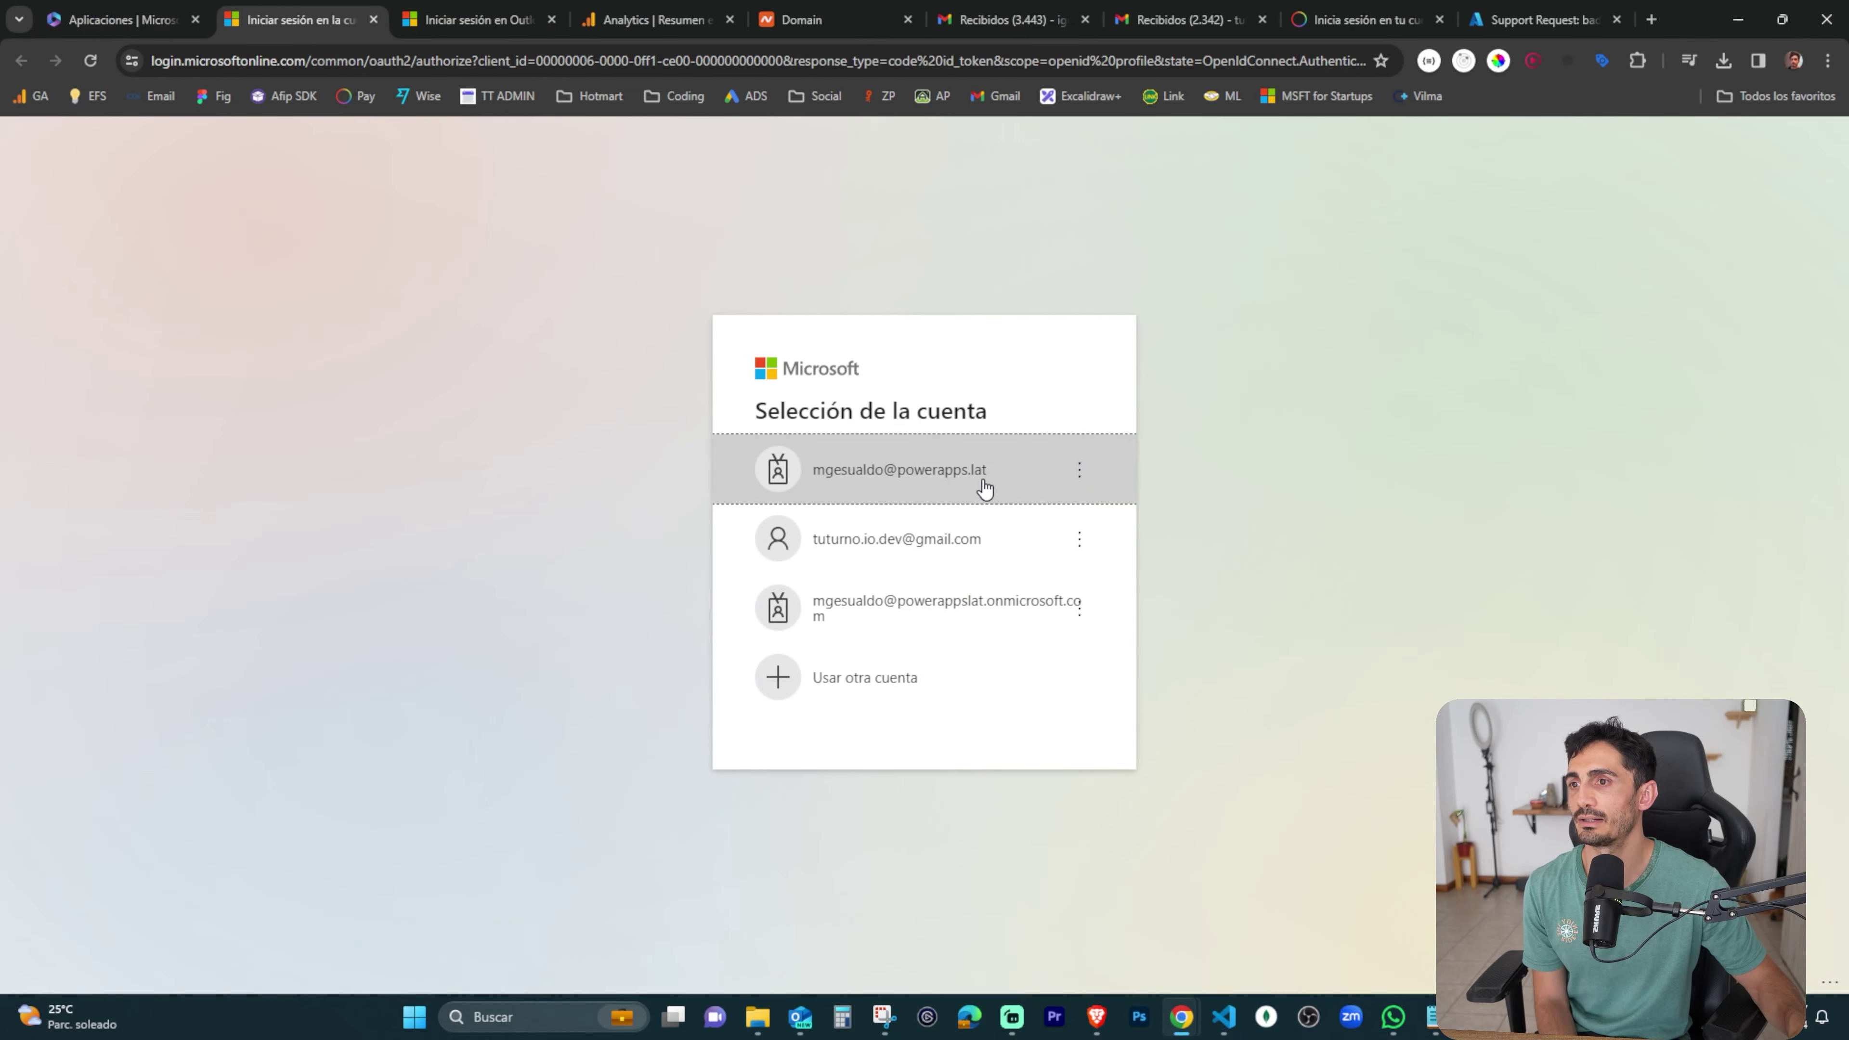
click(985, 482)
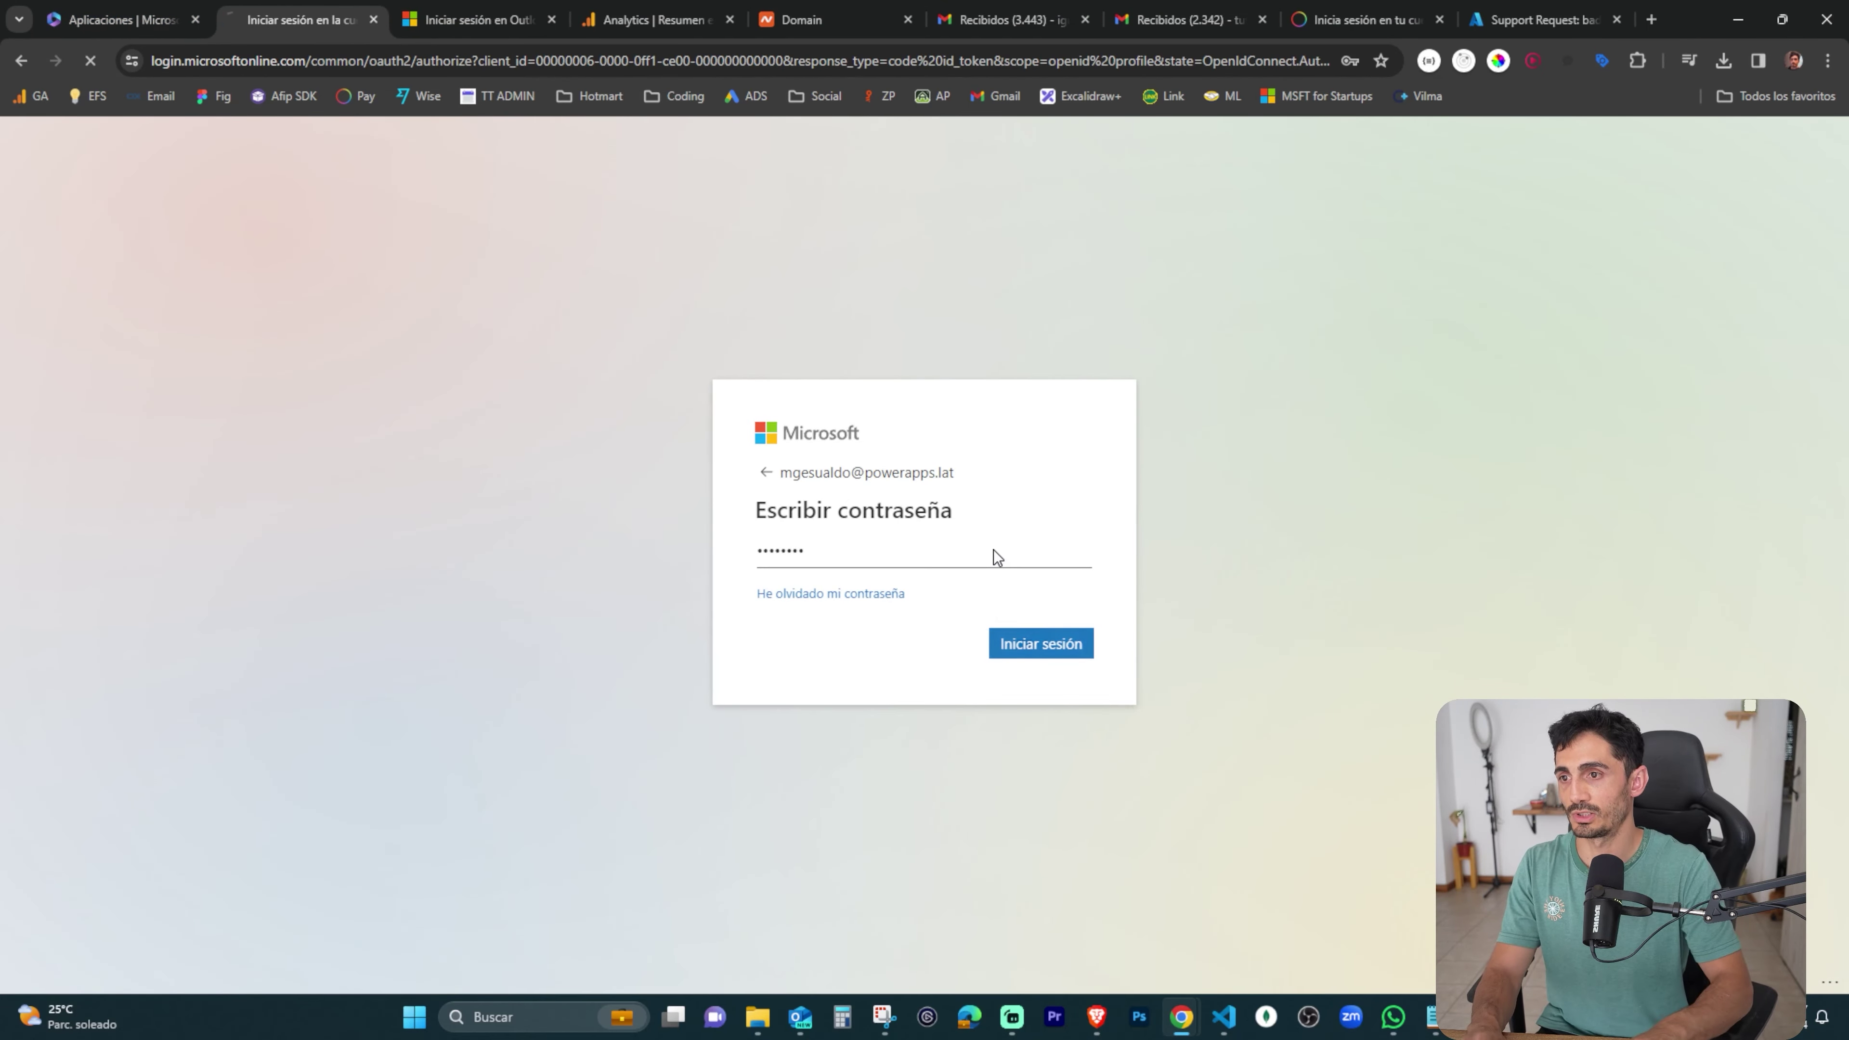
key(Return)
click(852, 618)
key(Return)
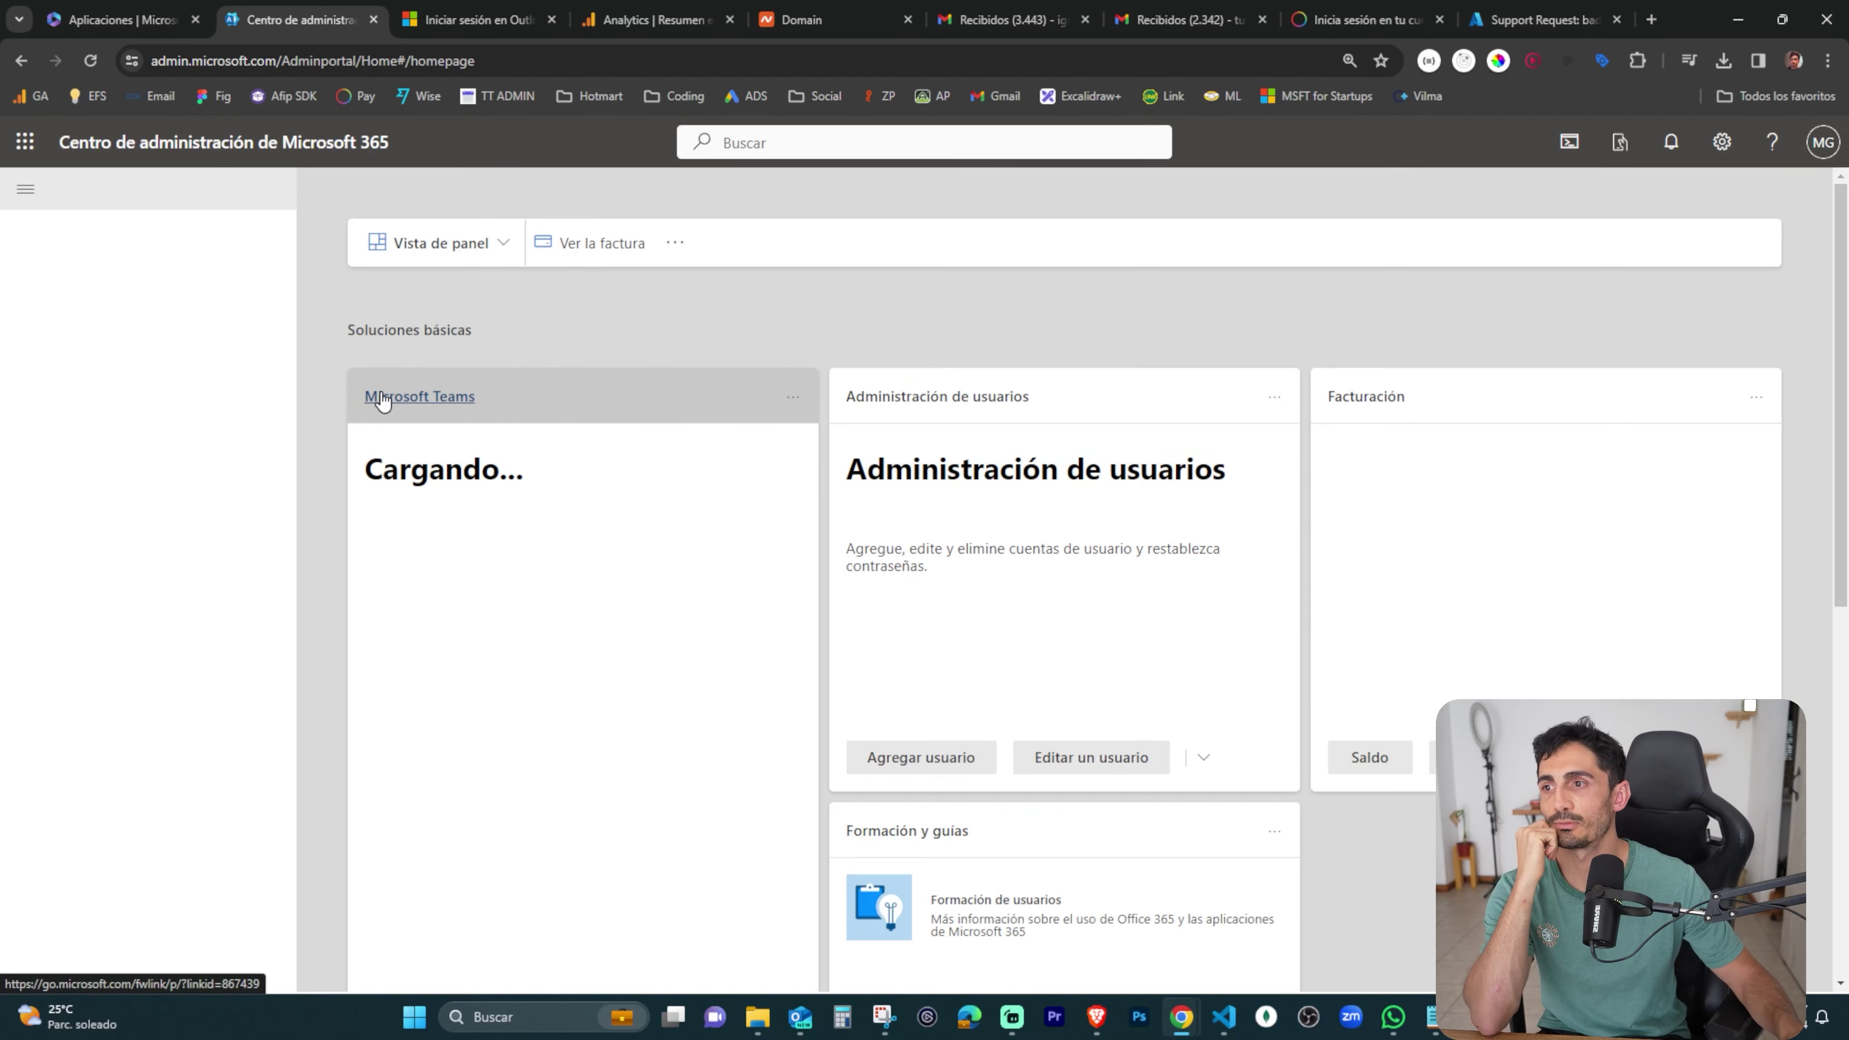
Step: Open Usuarios activos to see the single powerapps.lat user with its Office 365 E1 licence
click(110, 312)
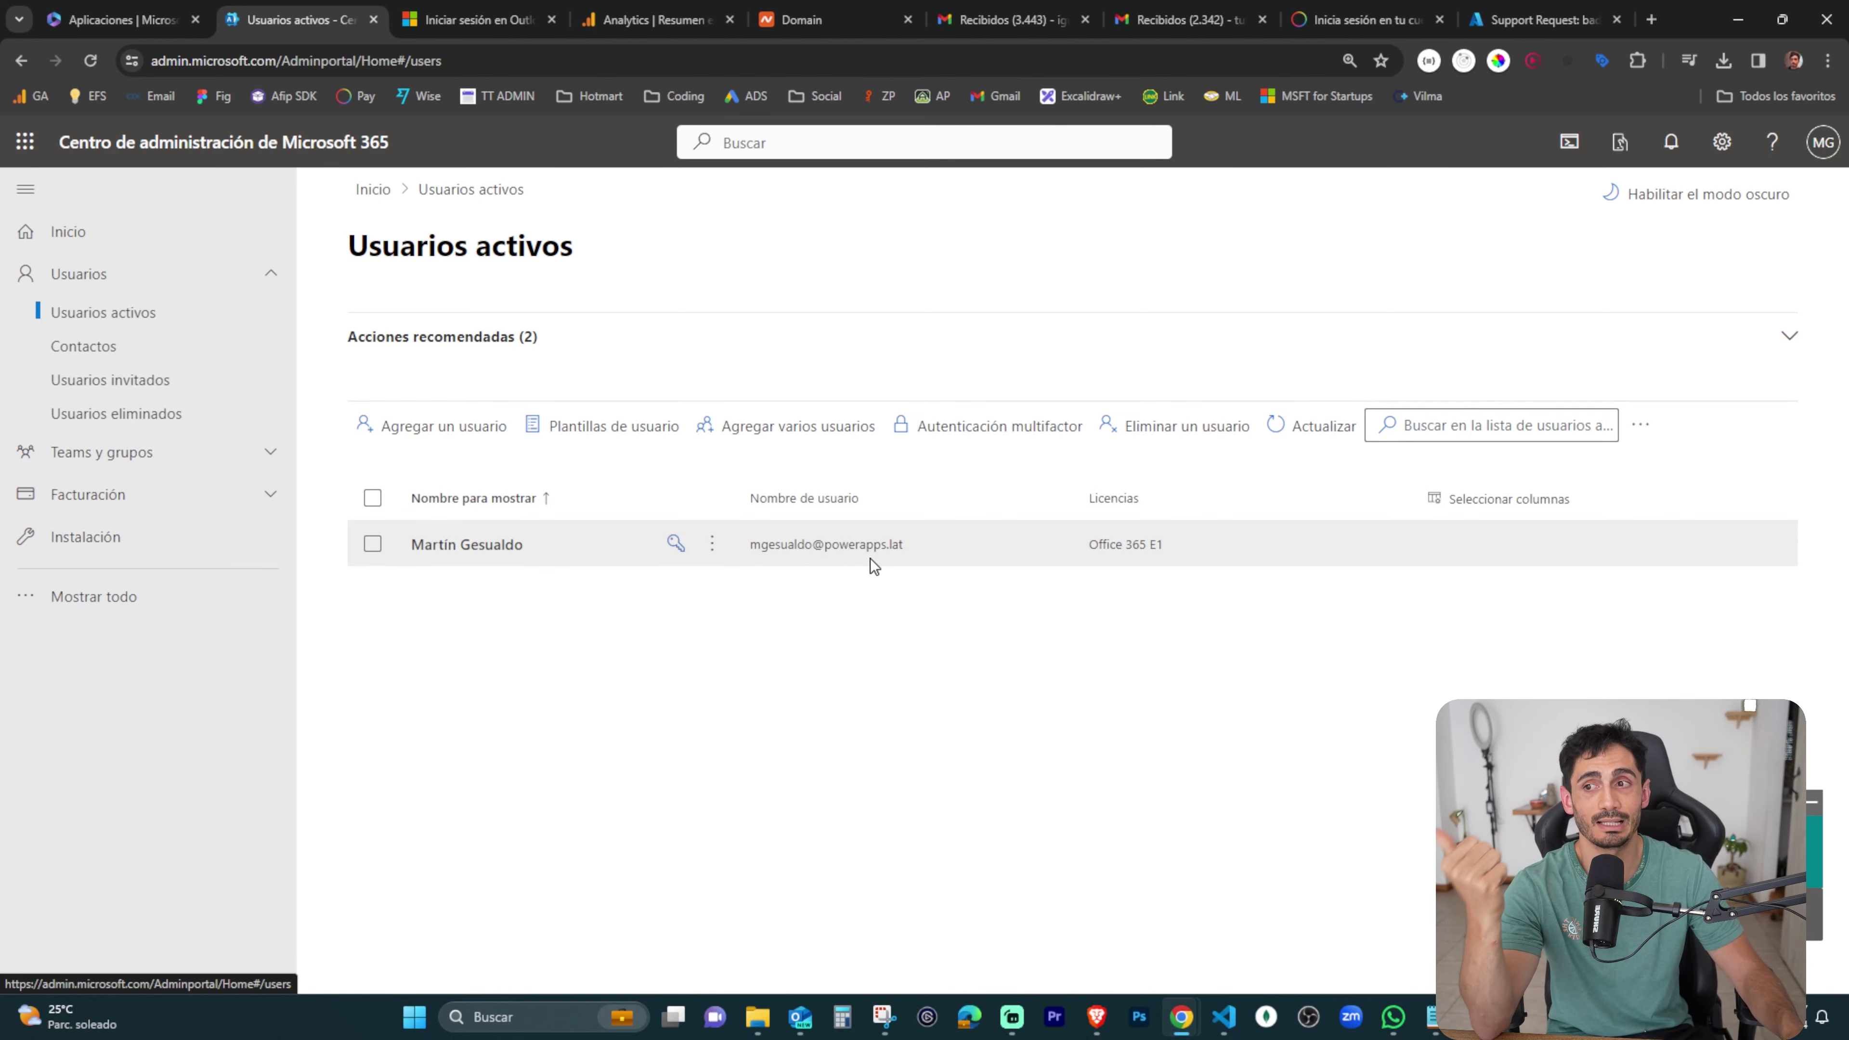
Step: Try continuing to Outlook with the powerapps.lat account, then forget the saved Gmail account
click(501, 22)
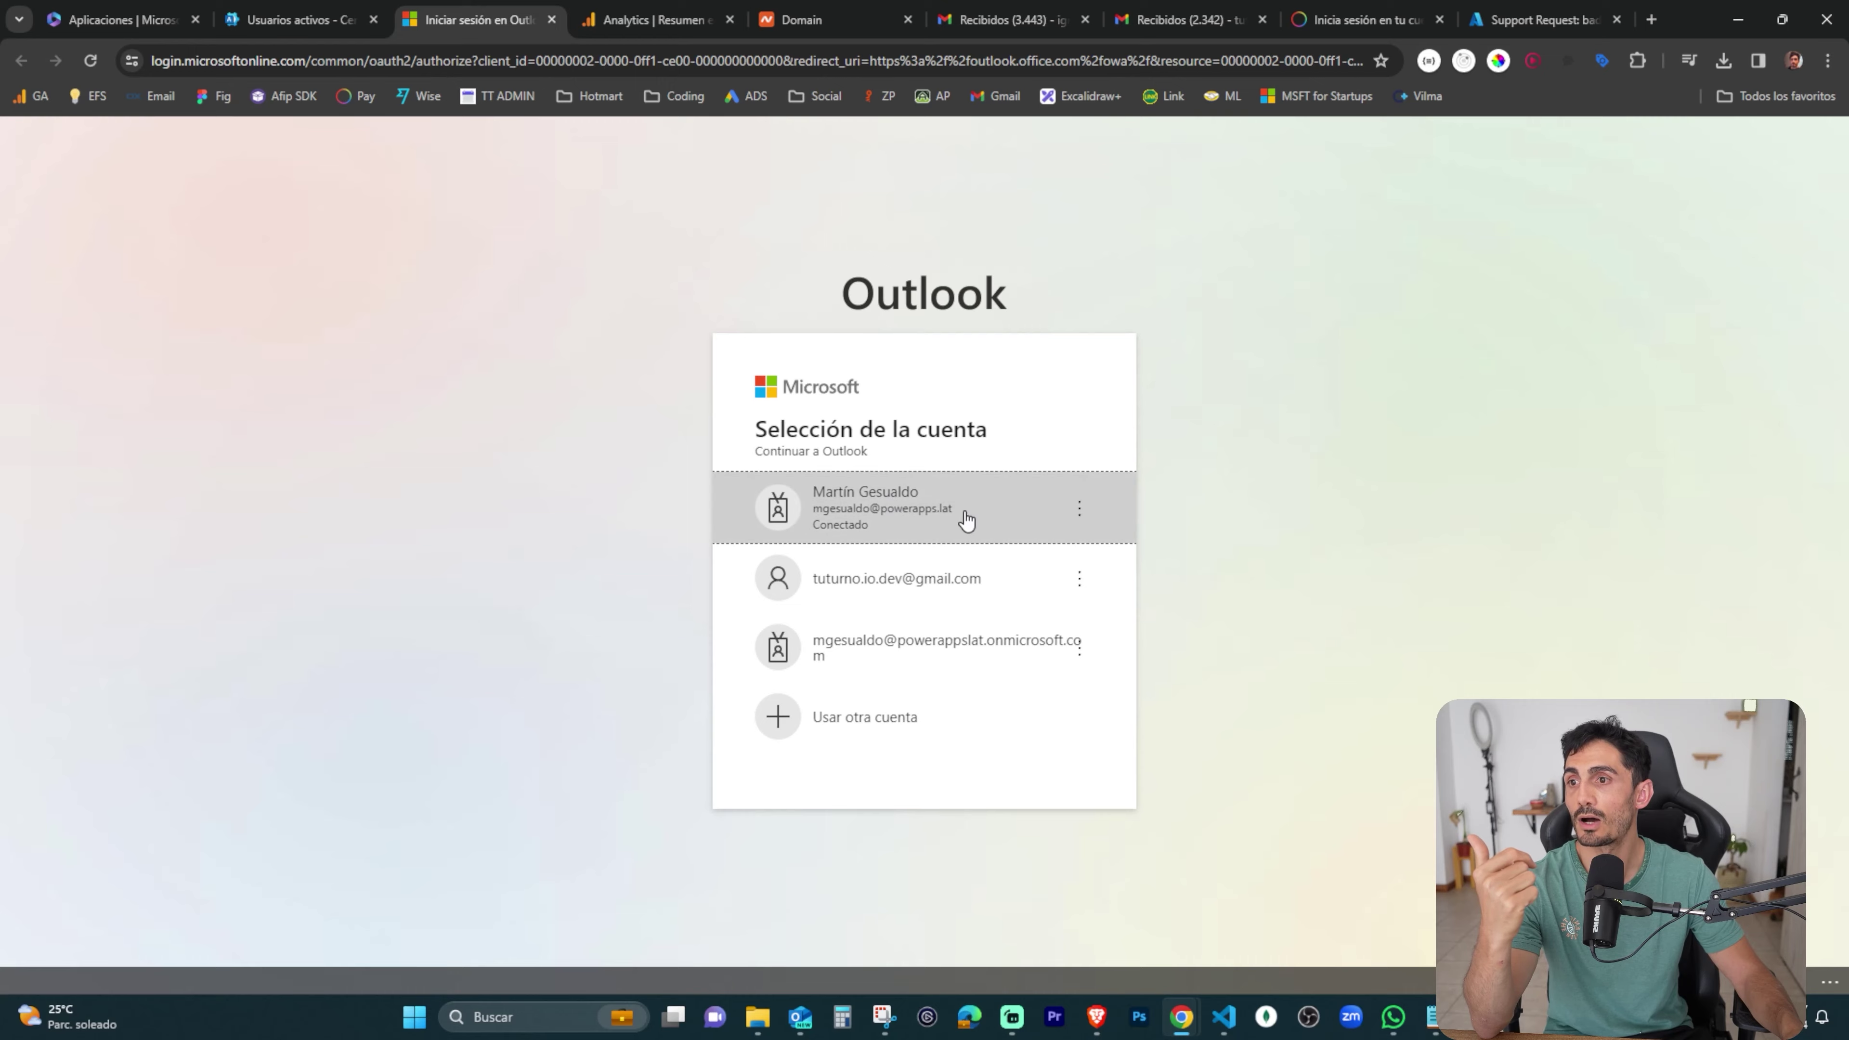
click(991, 510)
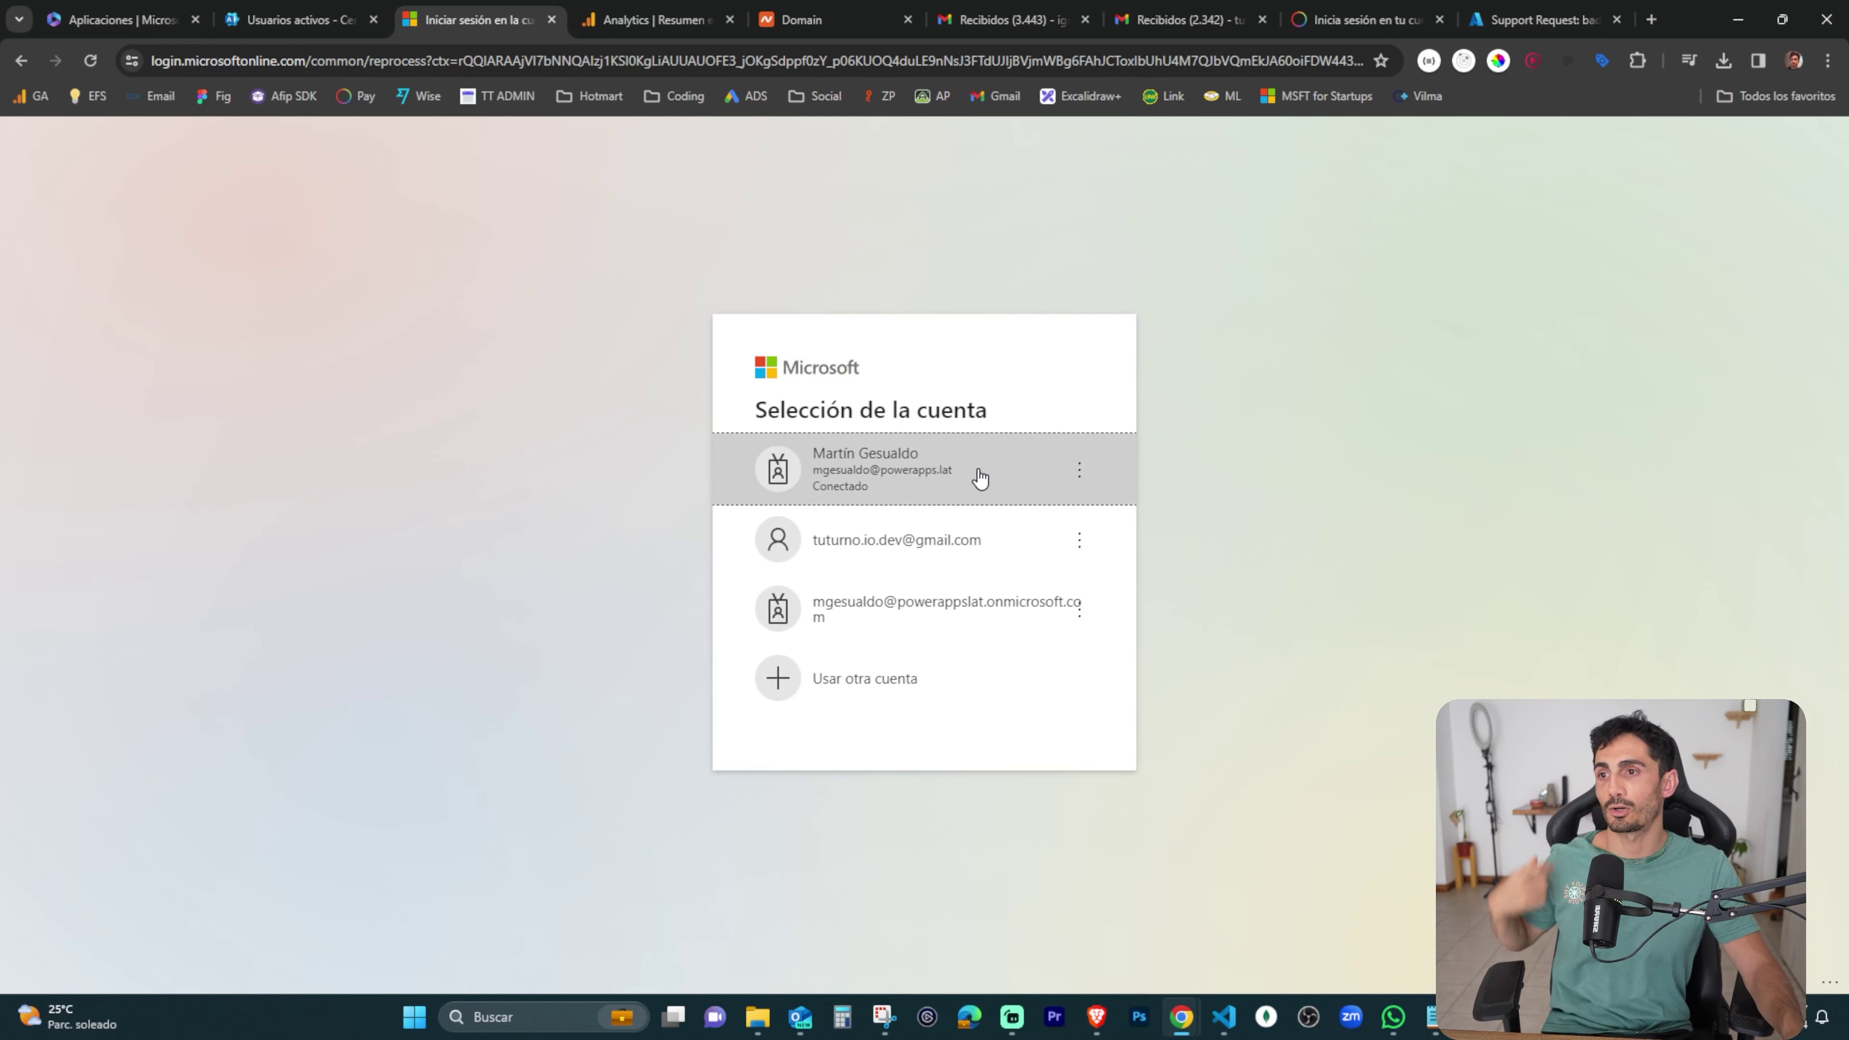
click(979, 470)
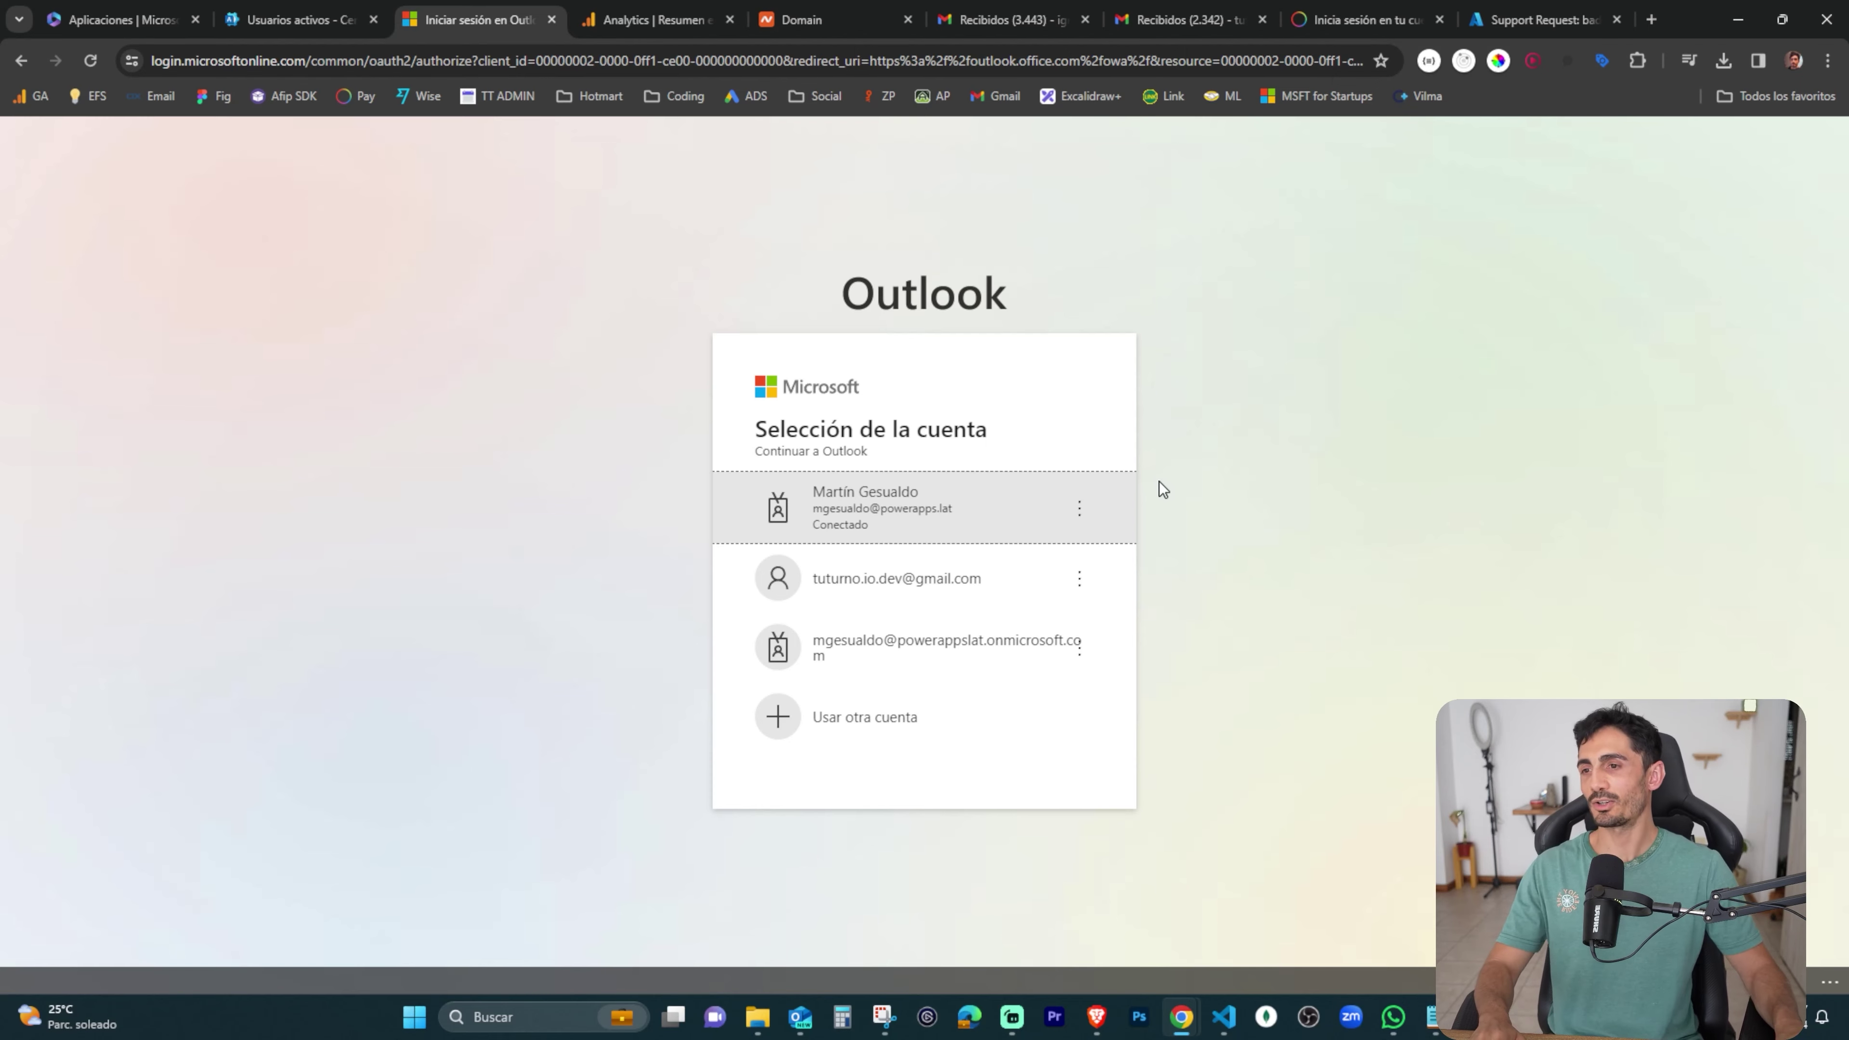
click(1080, 578)
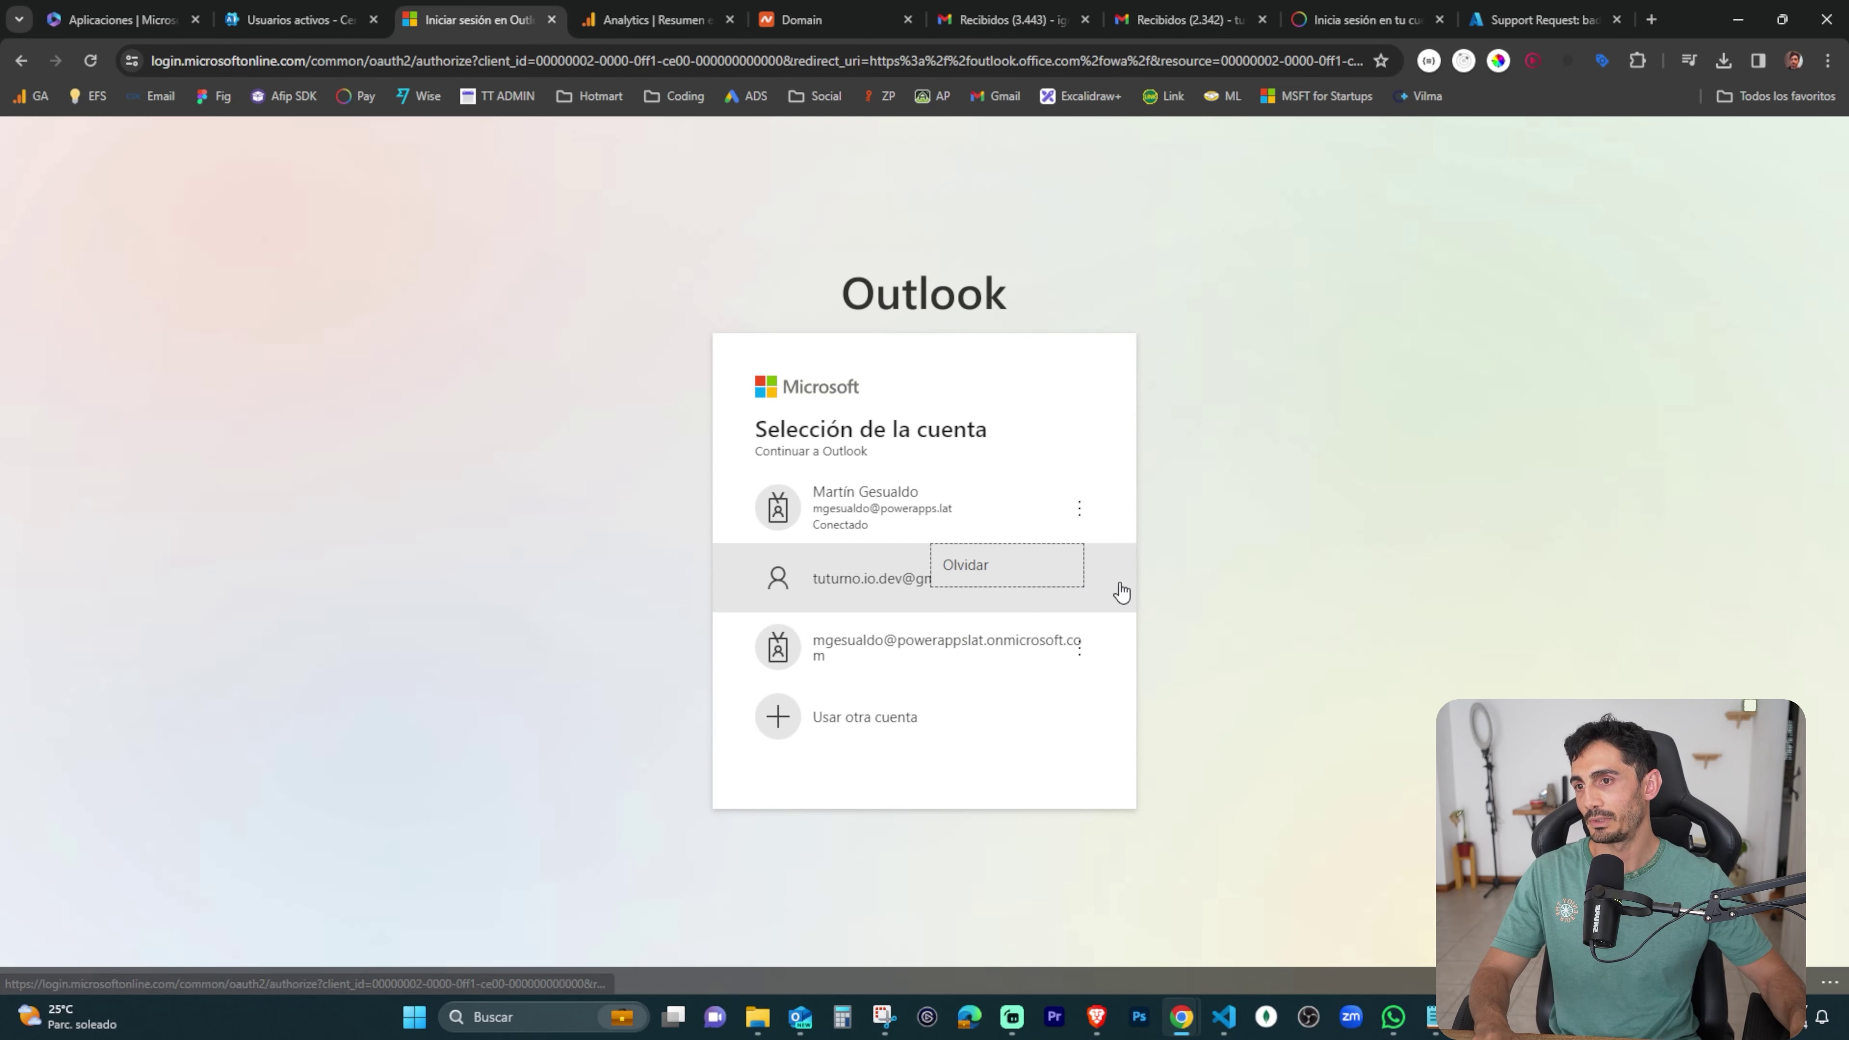
click(1039, 583)
click(1081, 617)
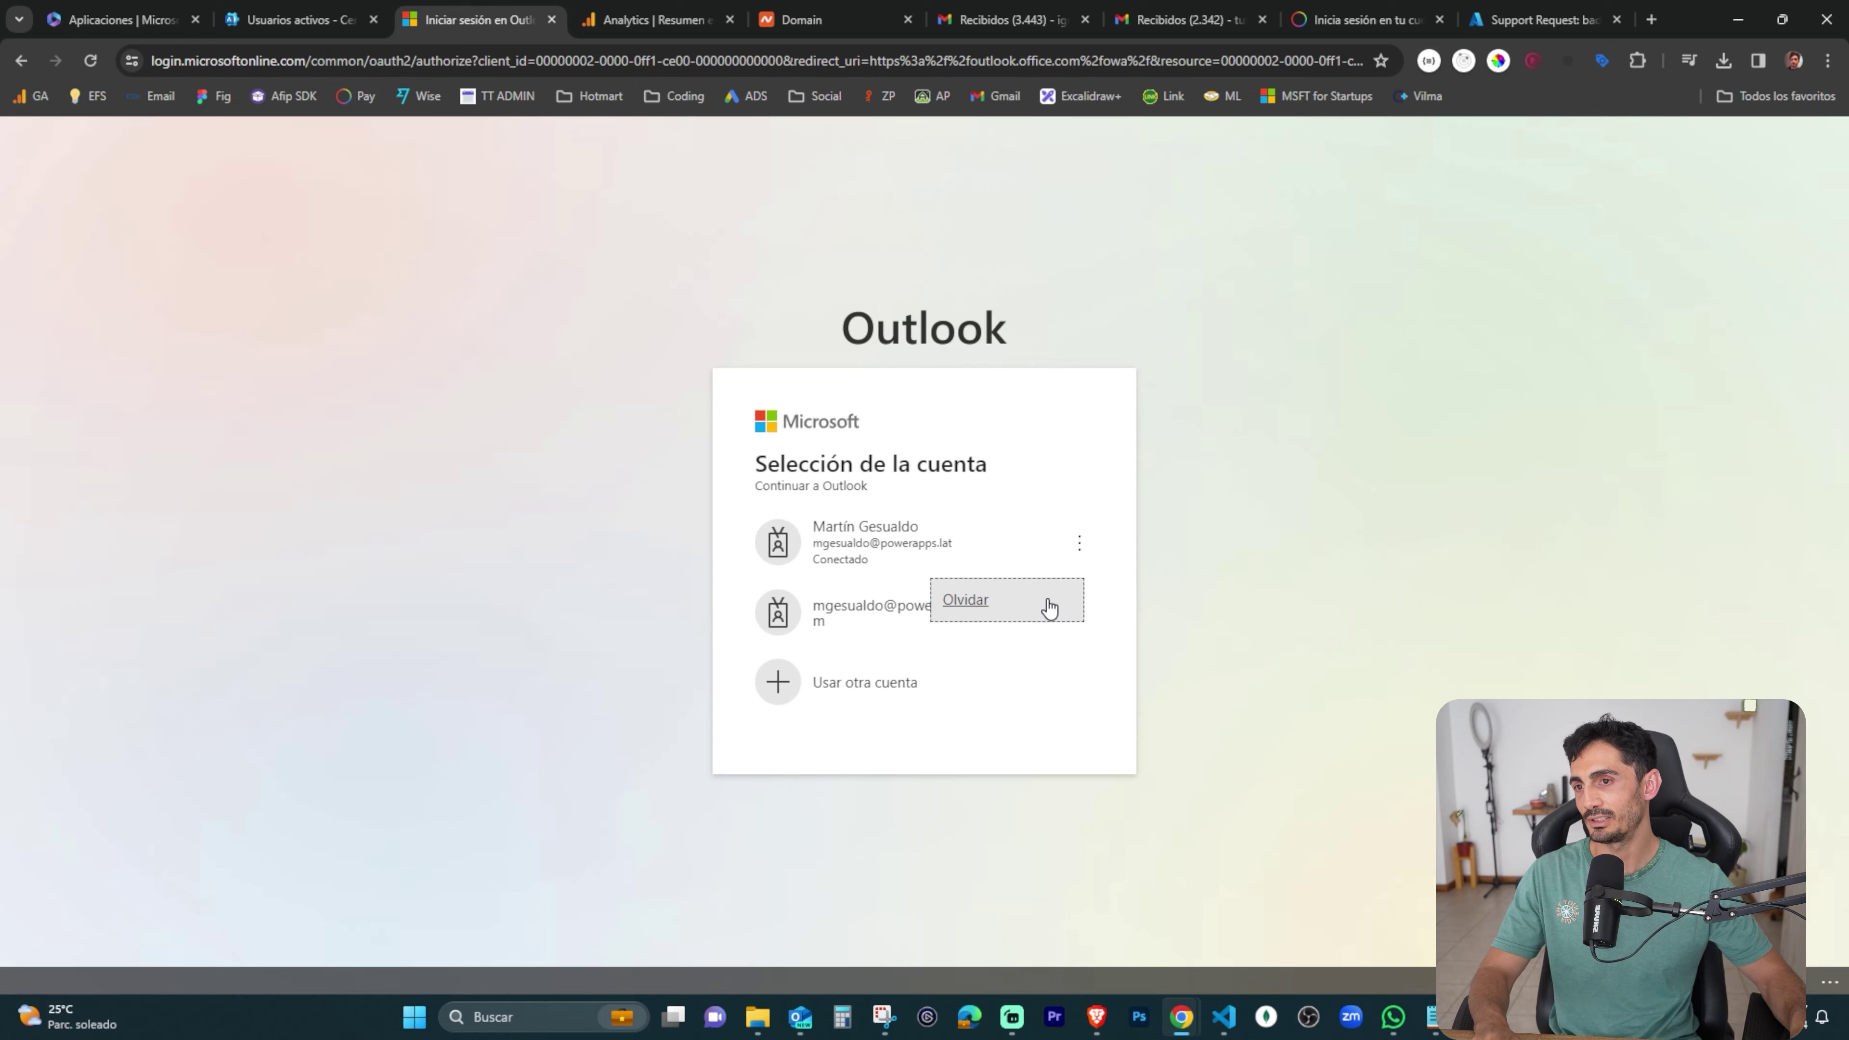
key(ctrl+w)
Step: Reopen Outlook and sign in with another account using the powerapps.lat email and password, staying signed in
click(281, 20)
click(120, 20)
click(1189, 318)
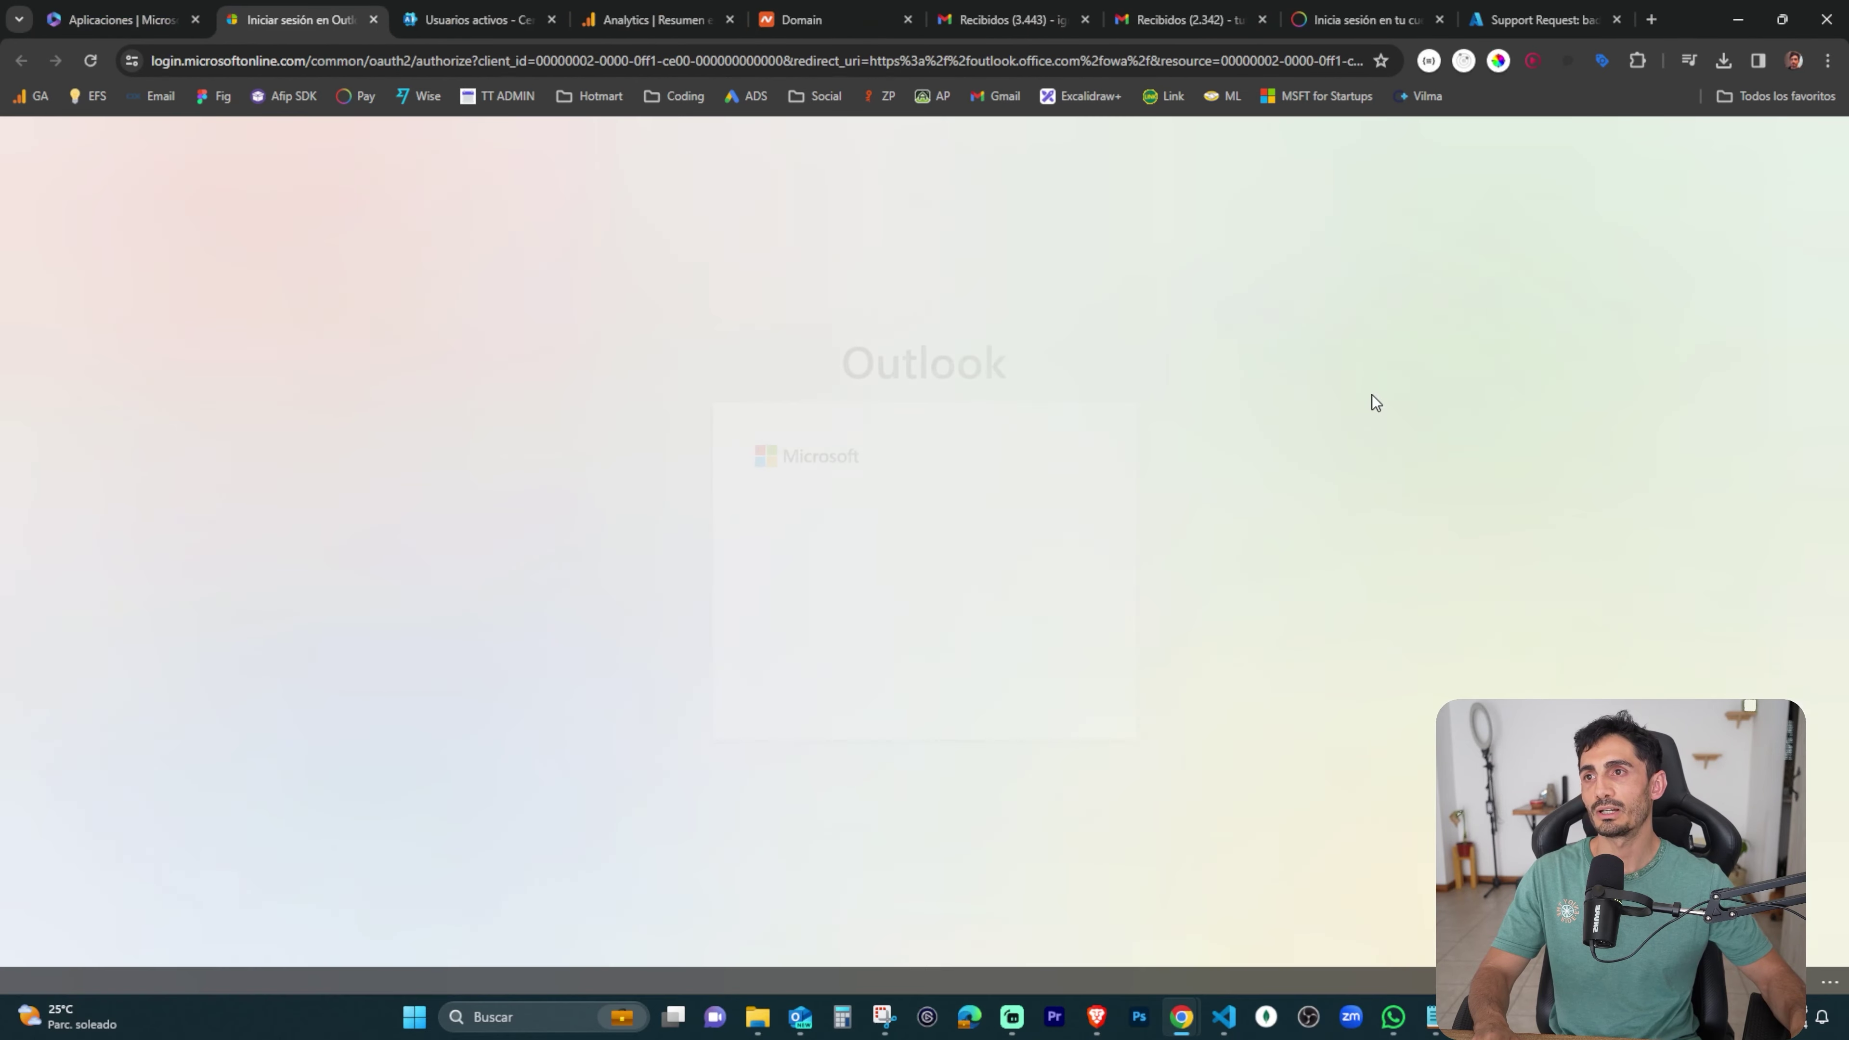
click(976, 587)
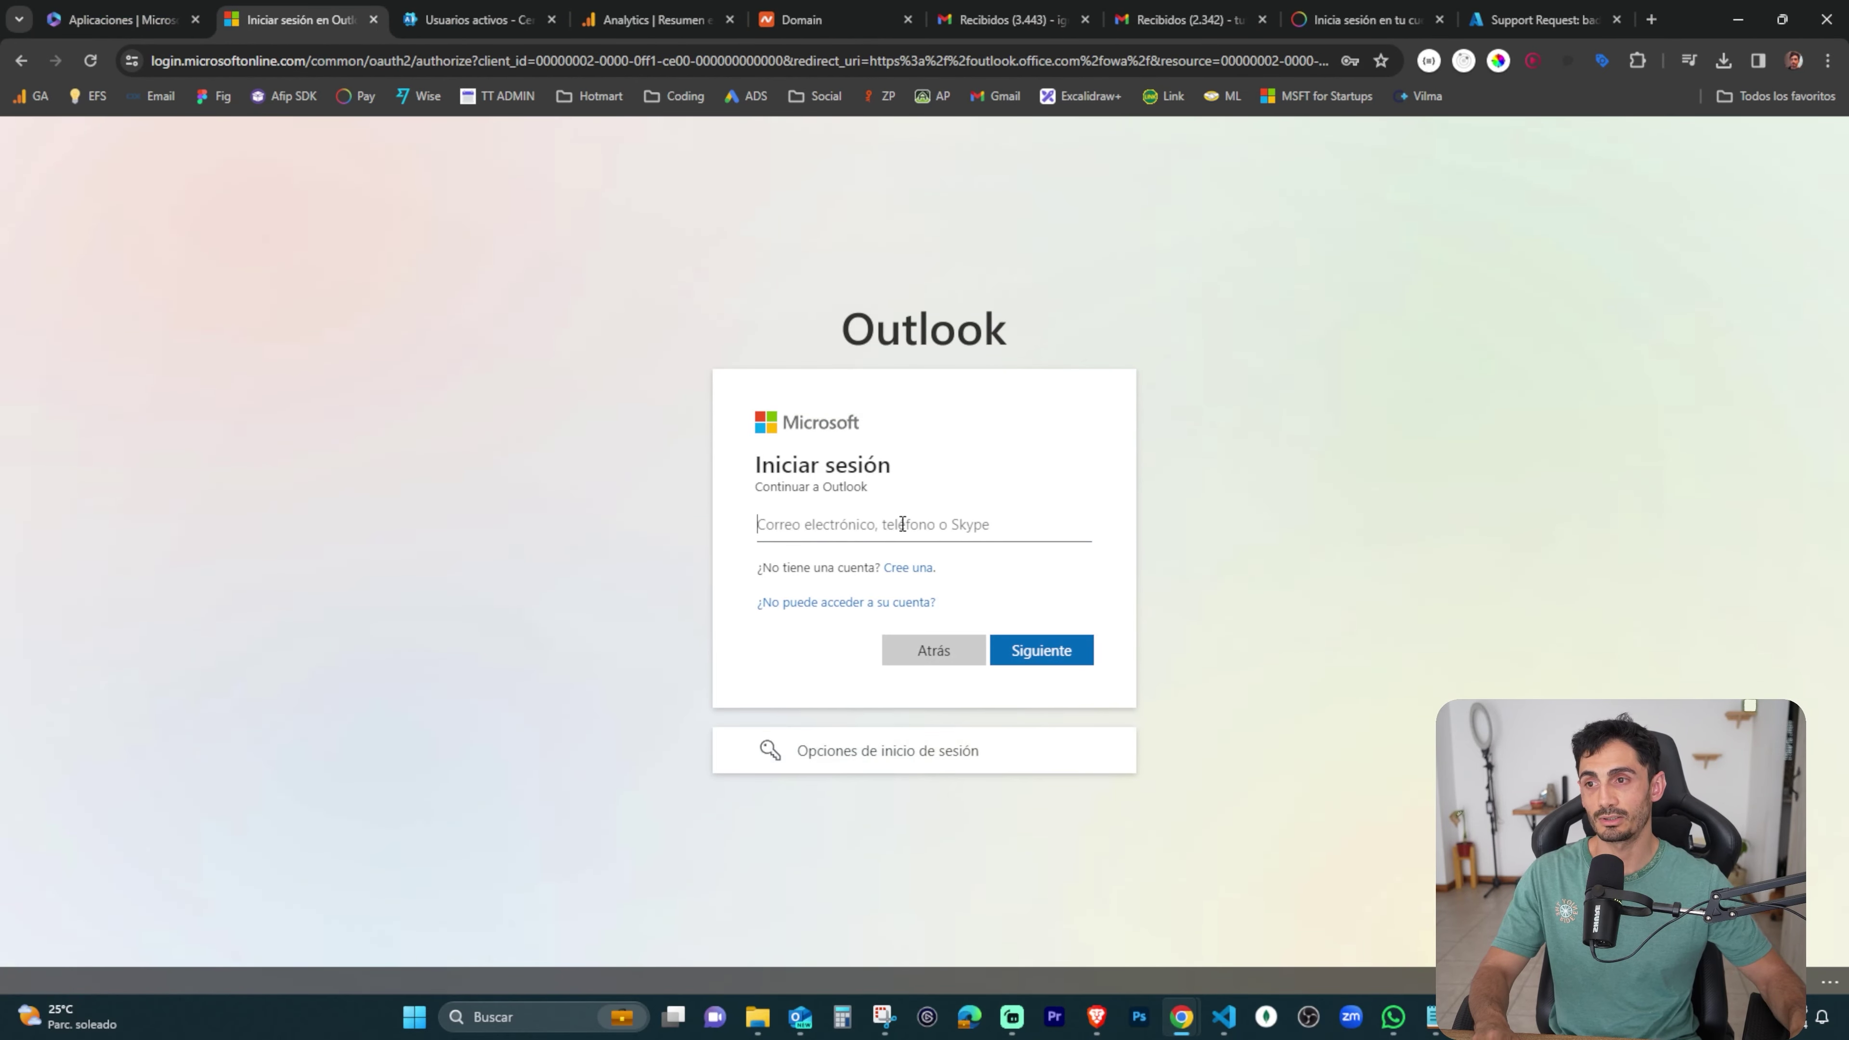
key(Return)
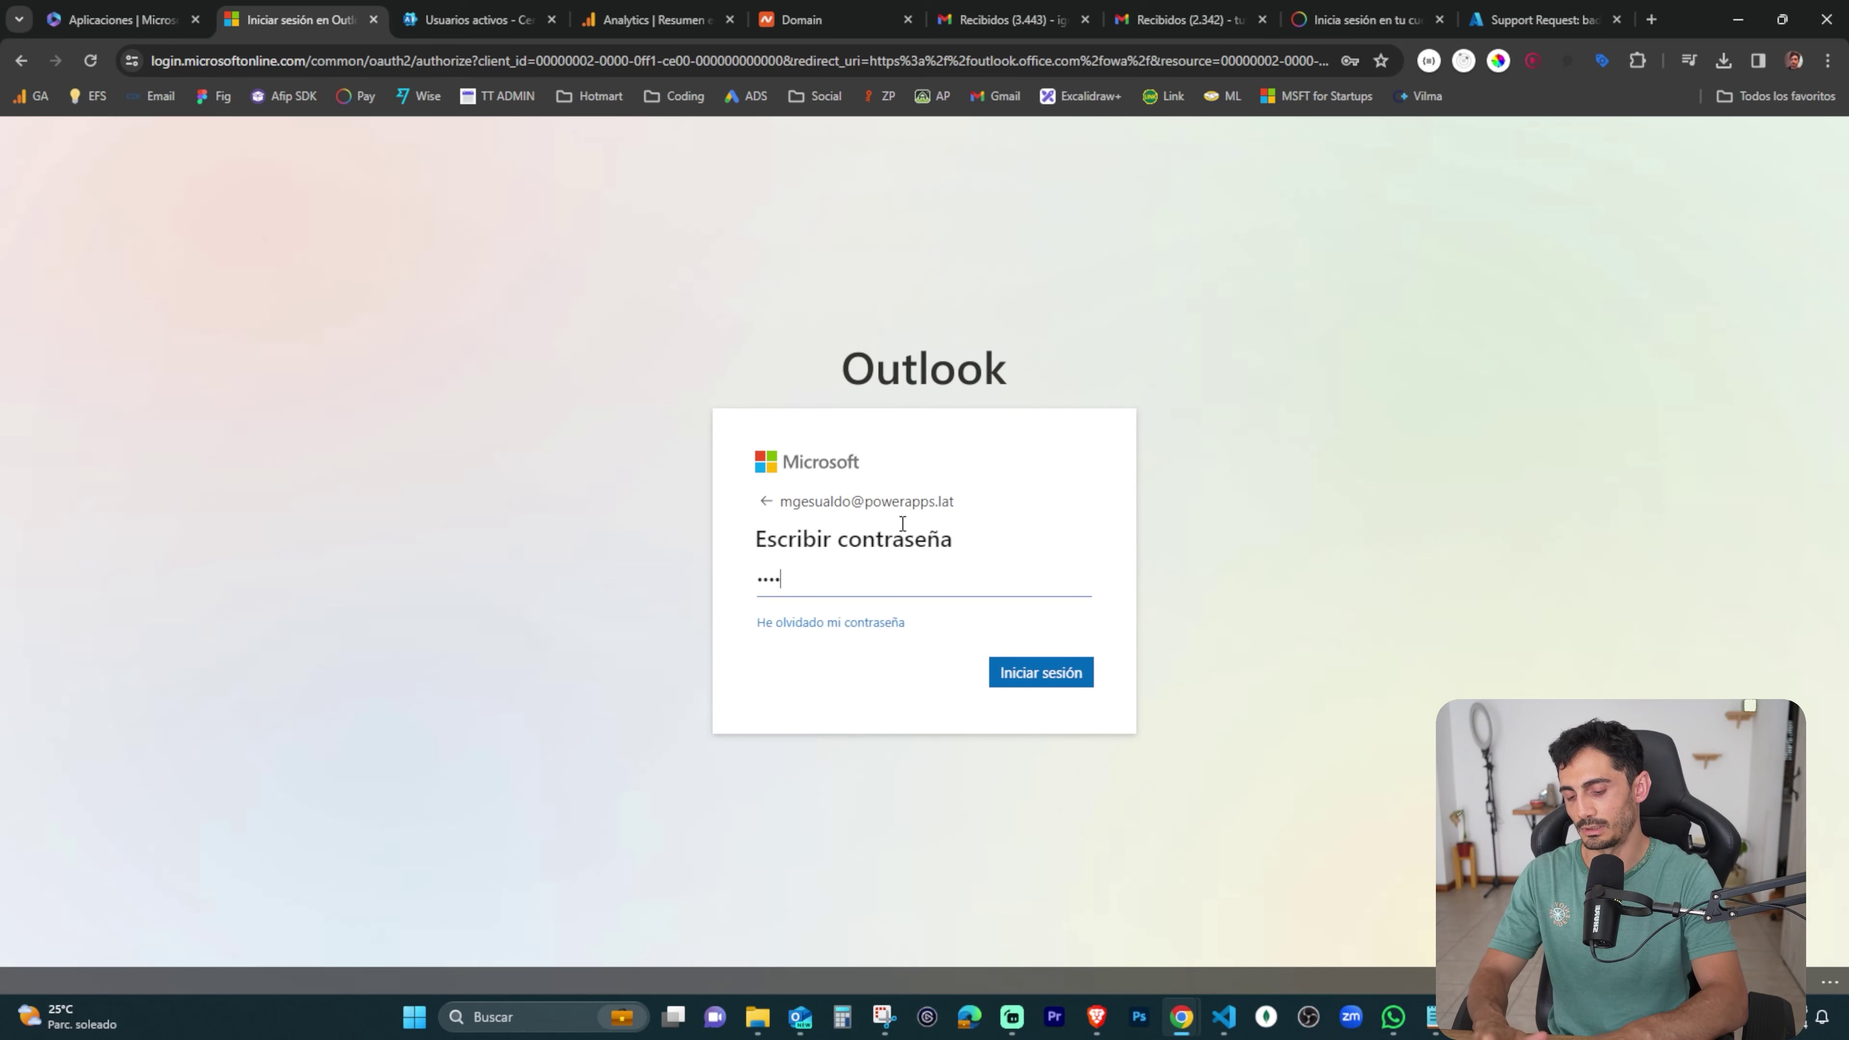
text(••••)
key(Return)
click(848, 648)
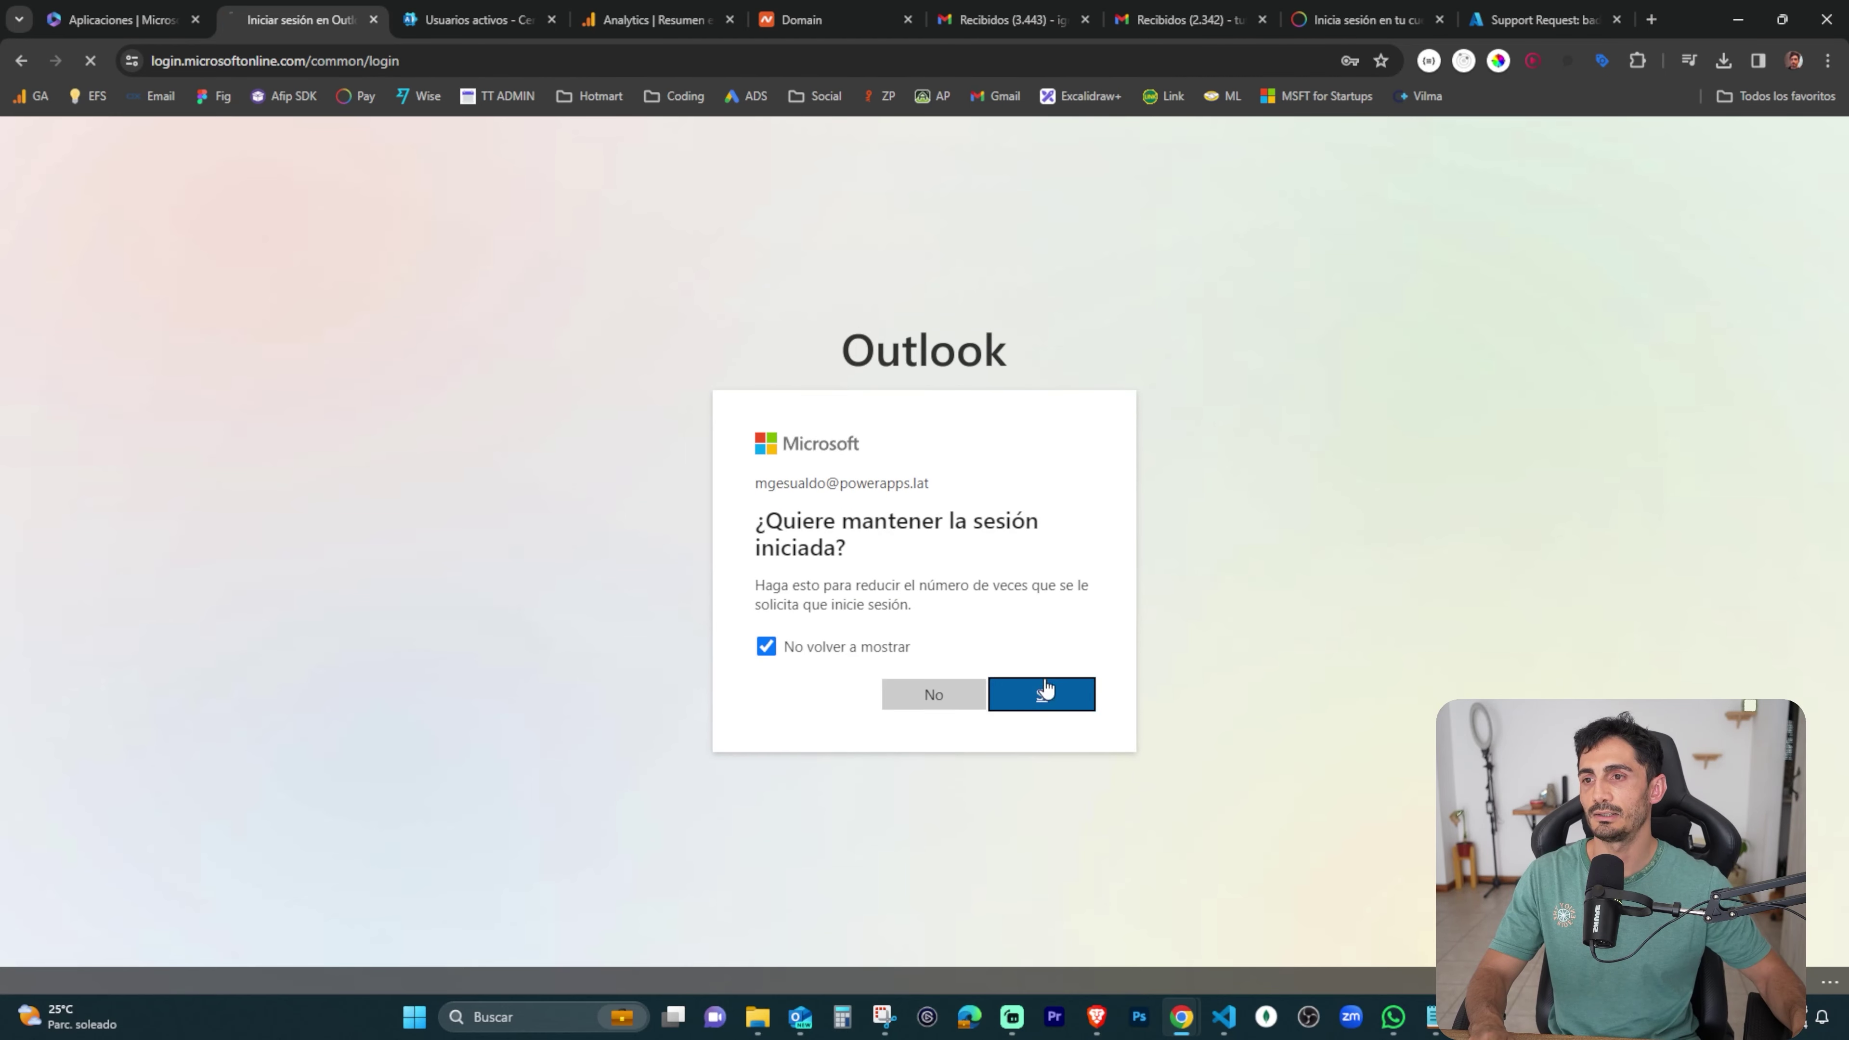
click(1042, 695)
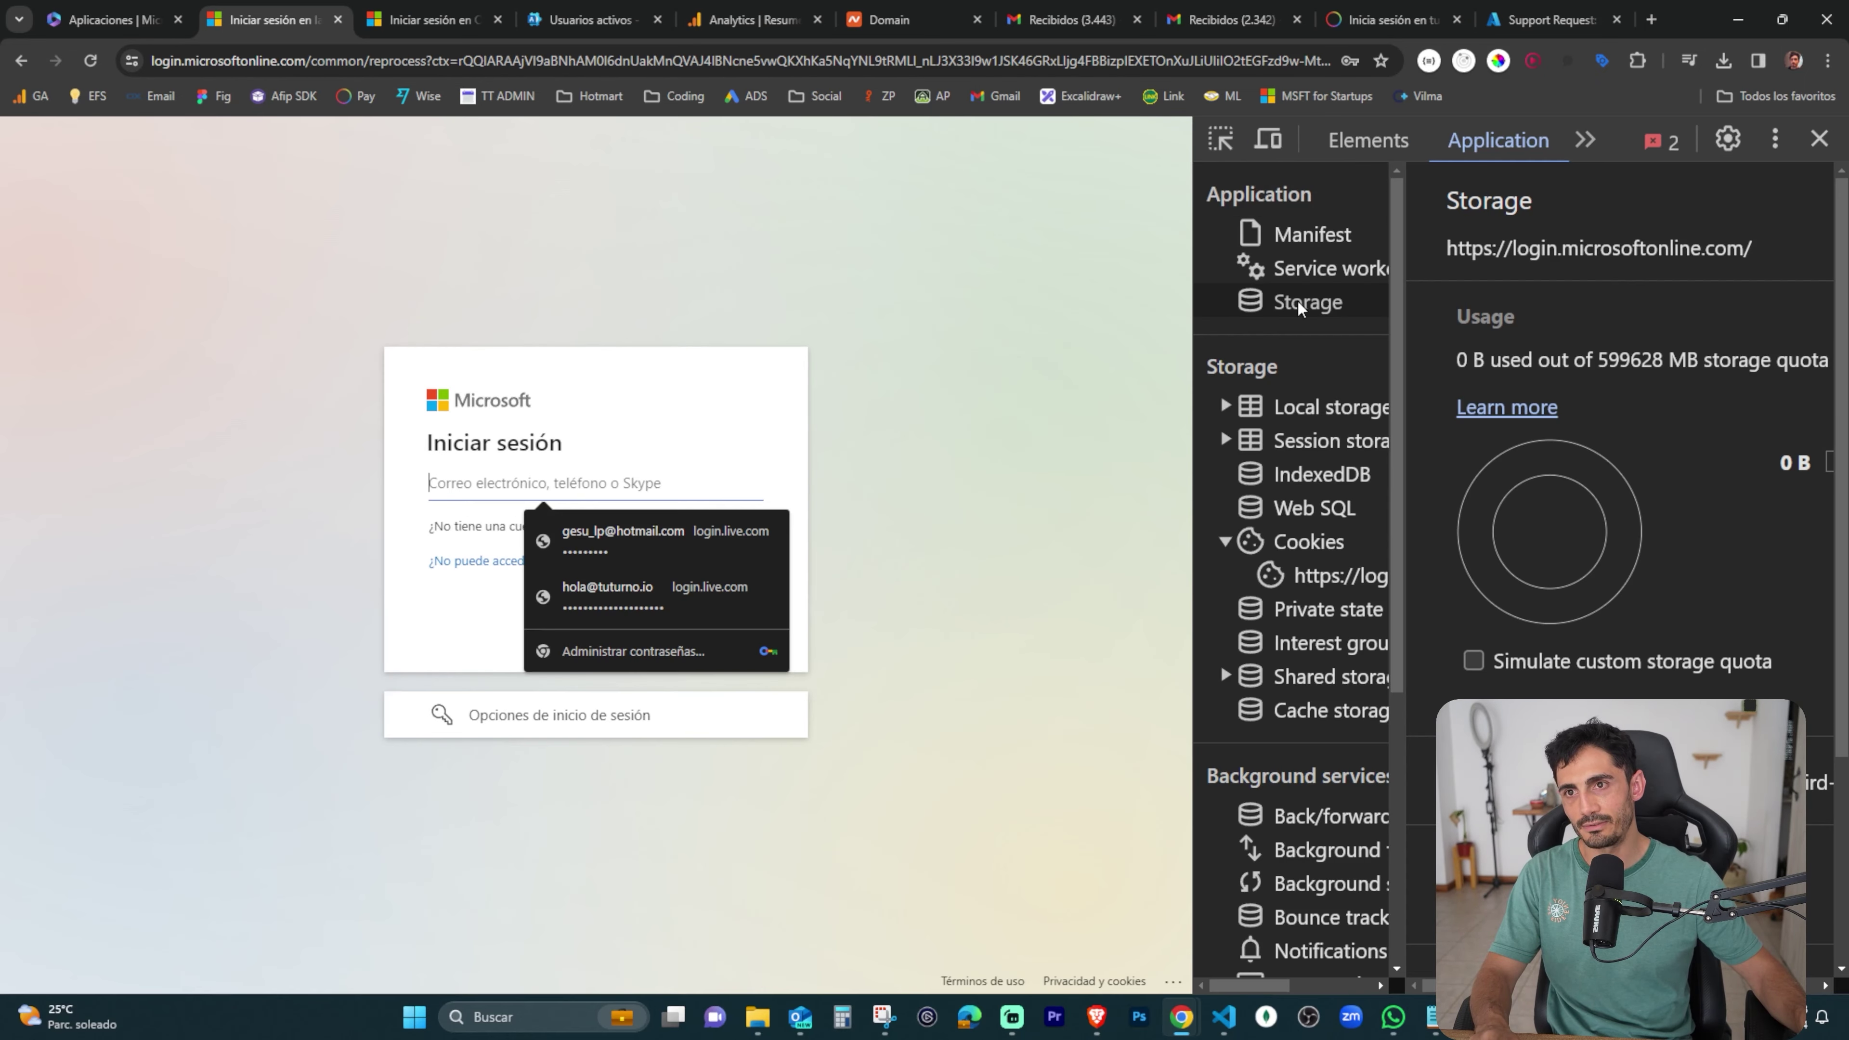
Step: Reopen DevTools on the site storage details and widen its panel beside the page
click(1820, 139)
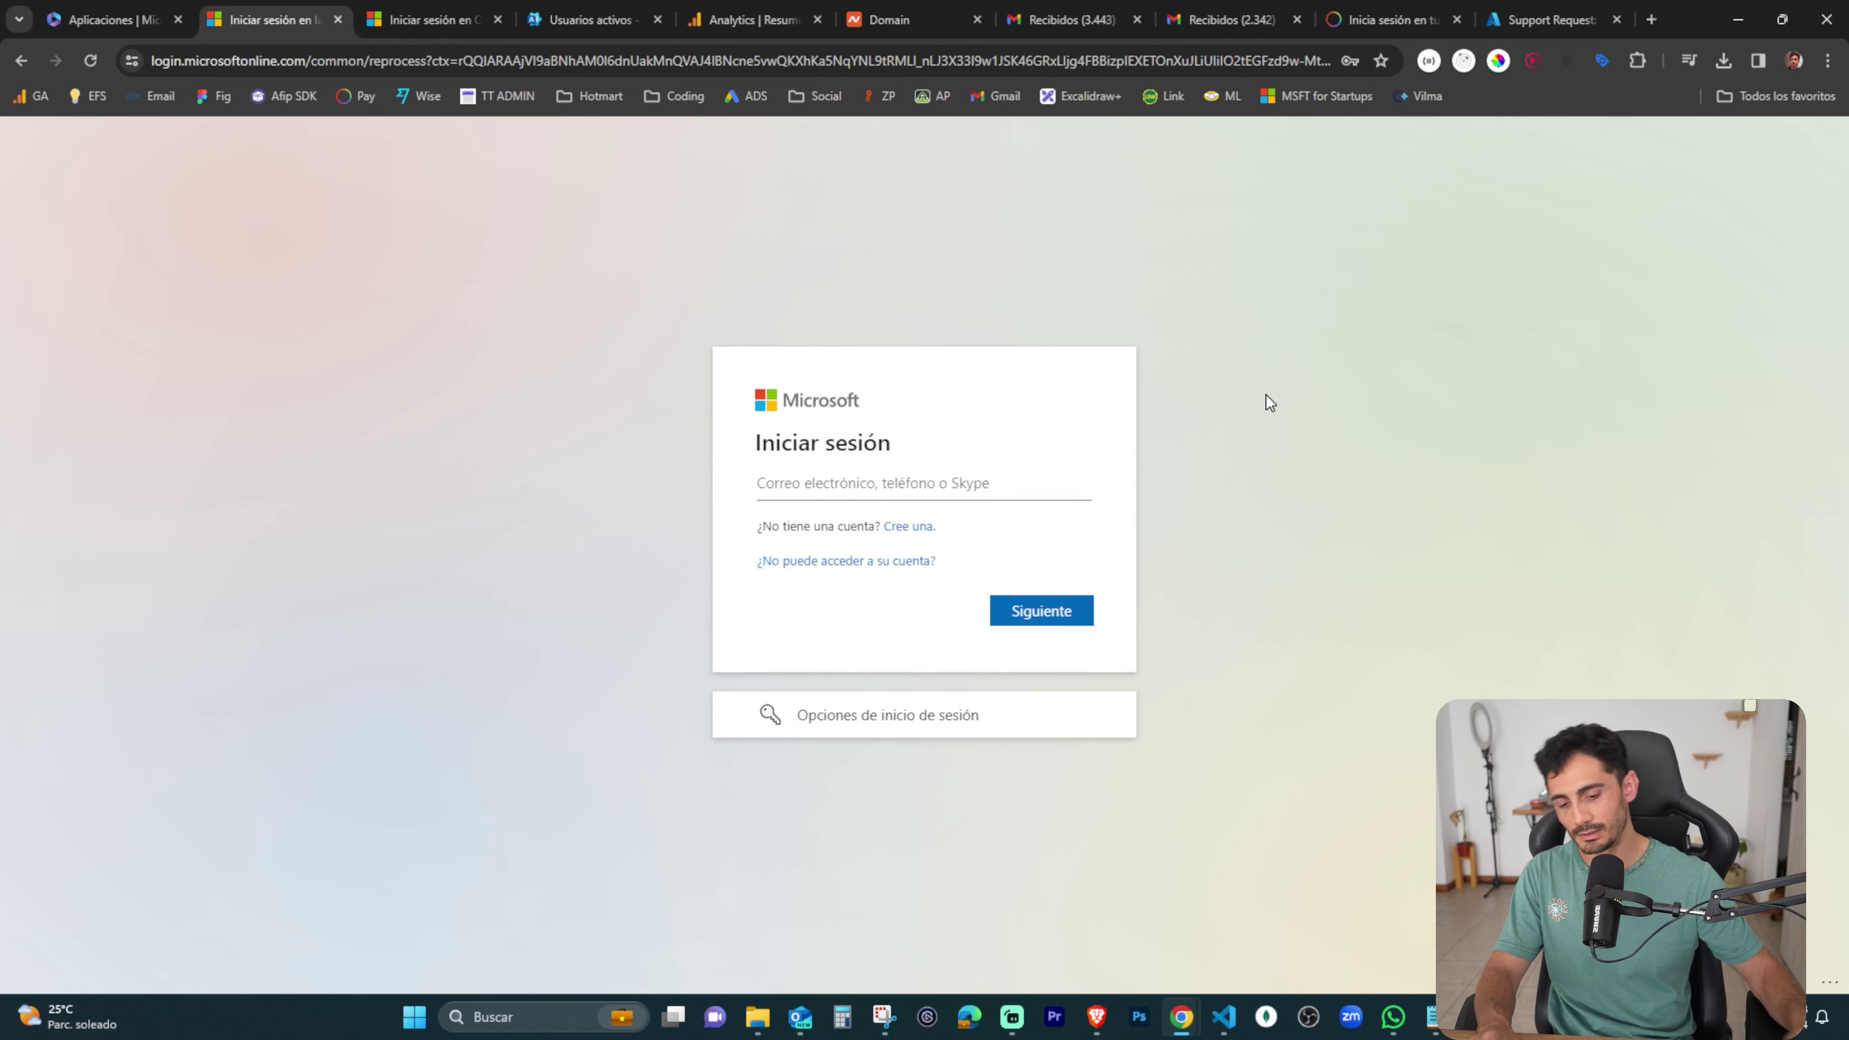
key(F12)
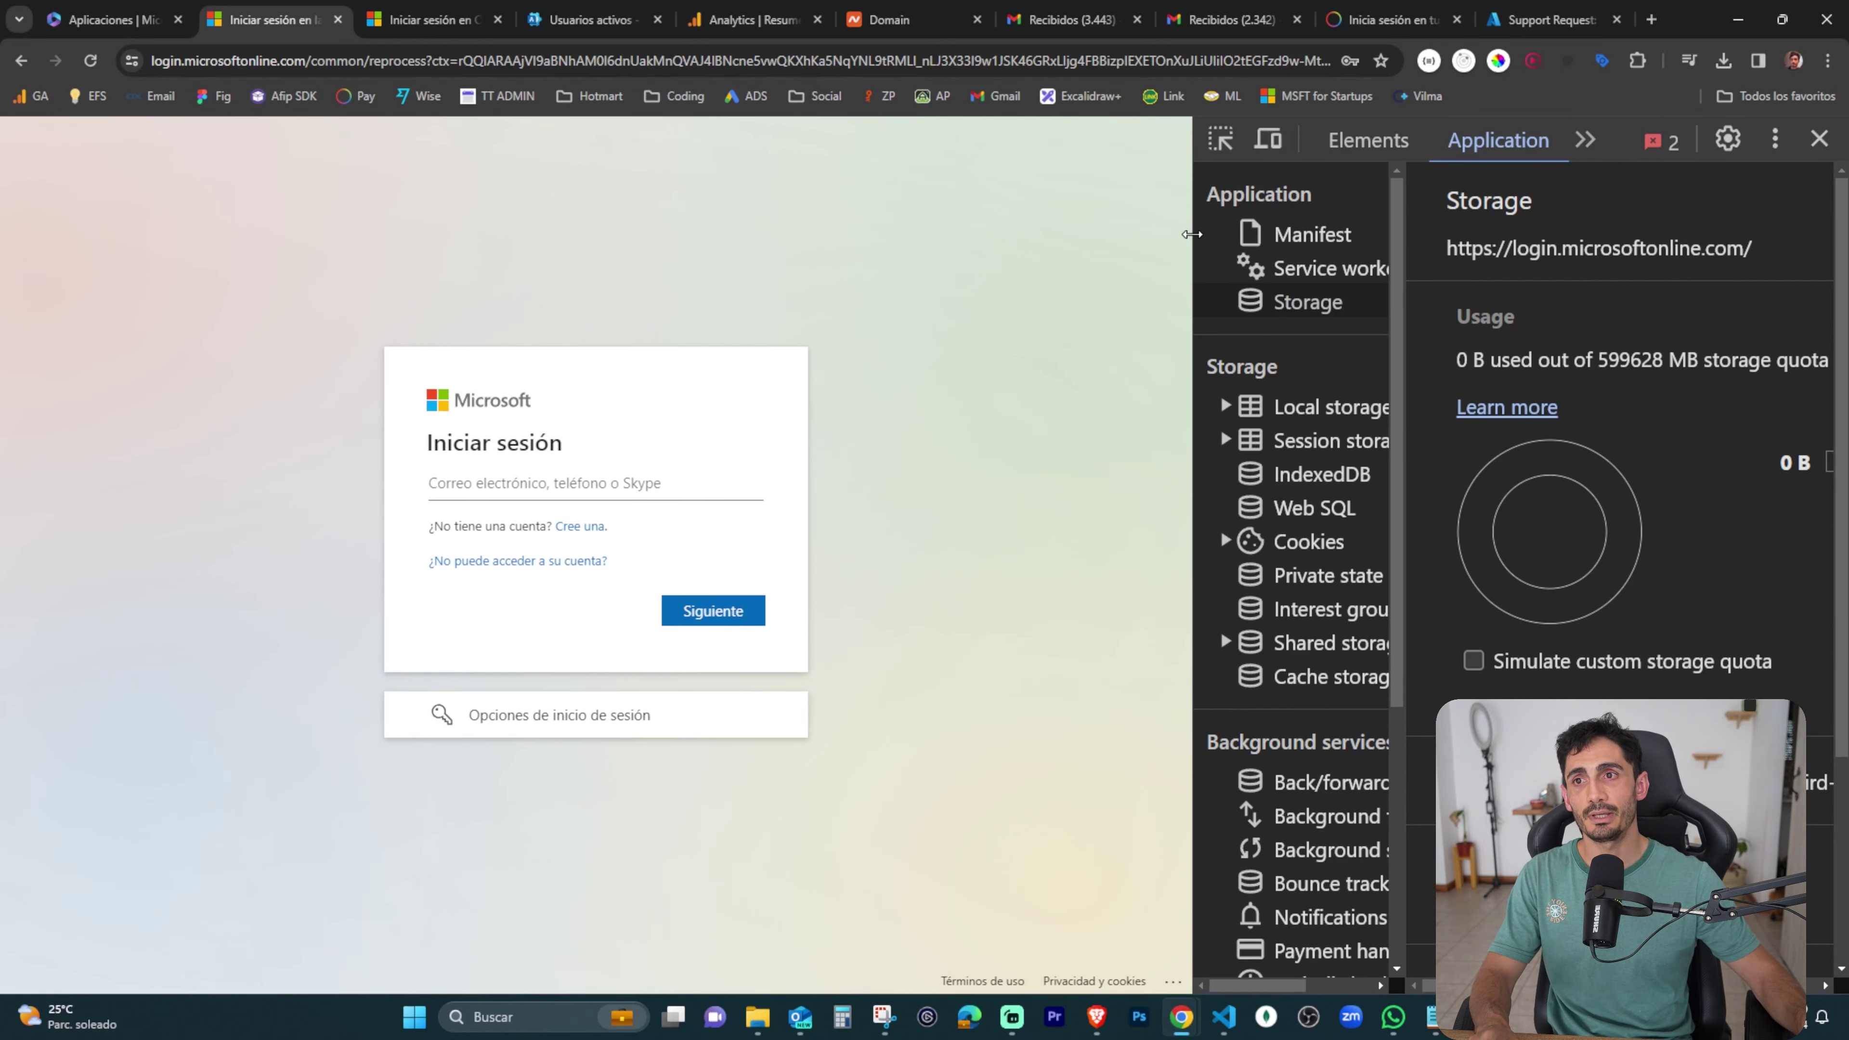
drag(1192, 233, 996, 254)
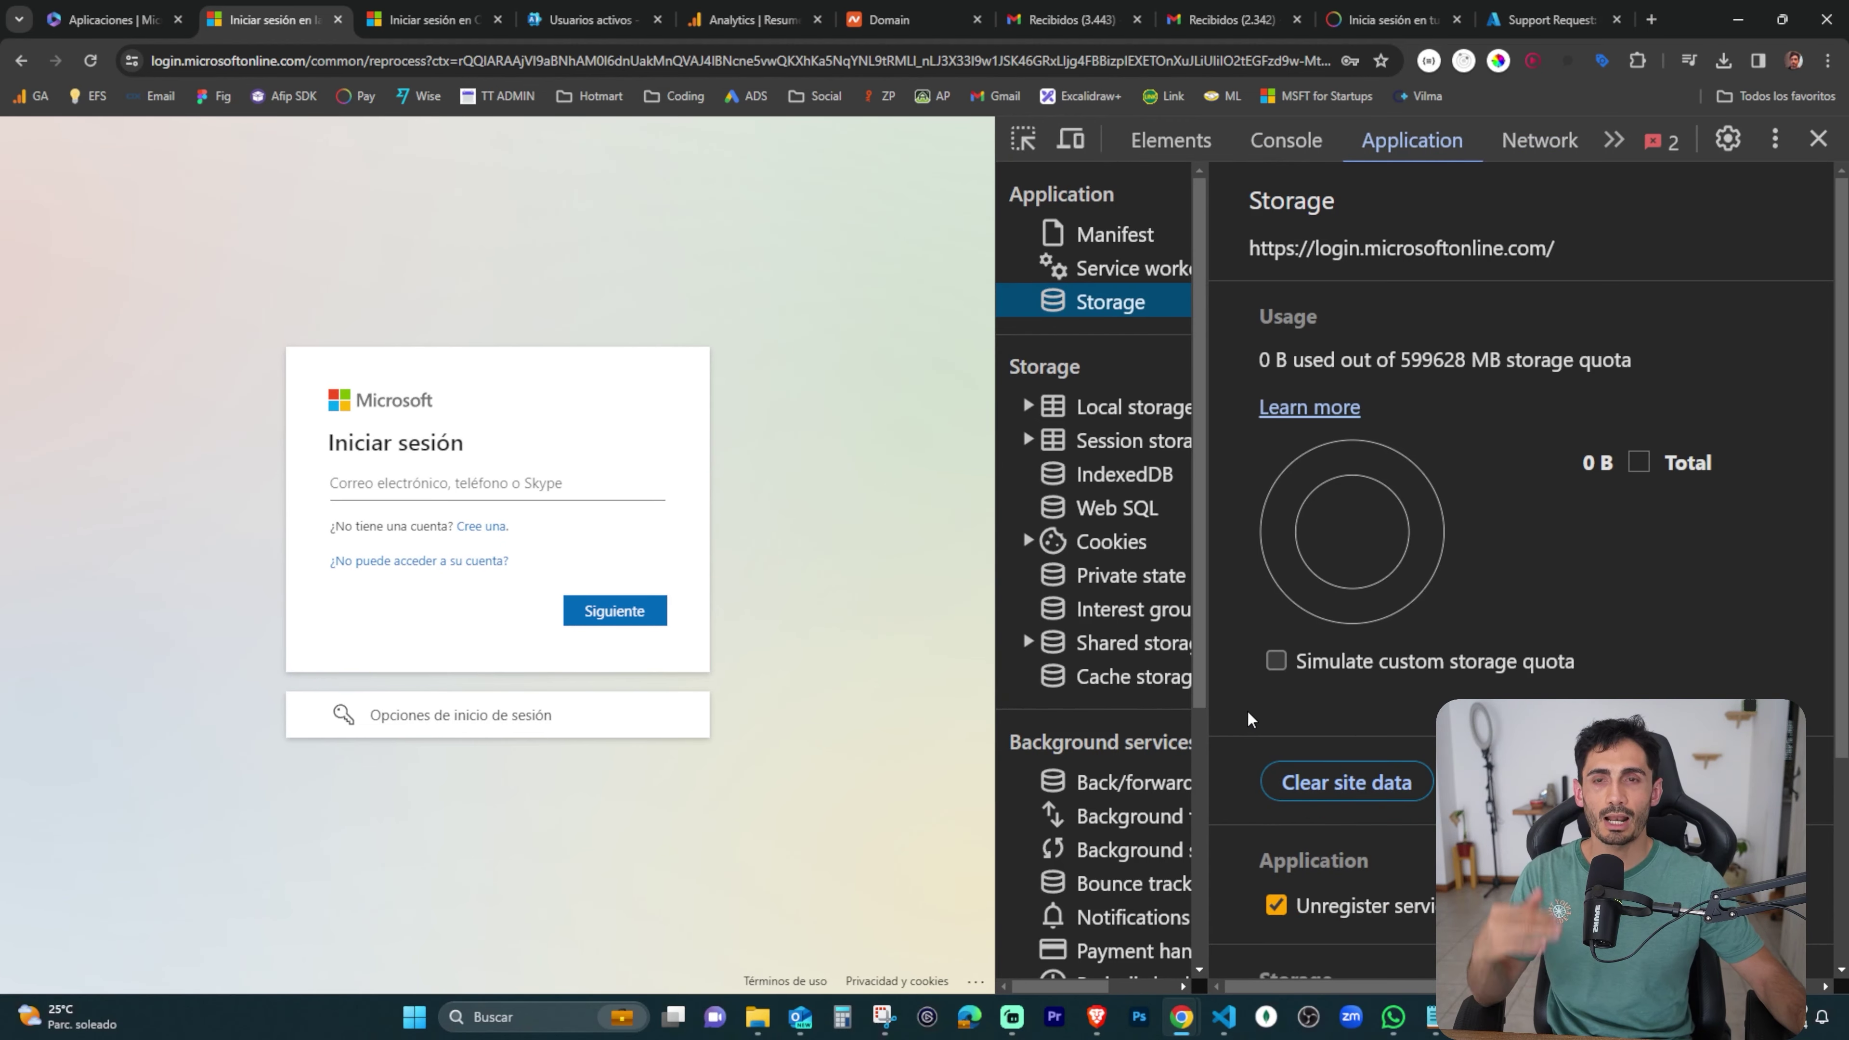
Step: Sign in to Outlook with the powerapps.lat email and password, staying signed in
click(481, 483)
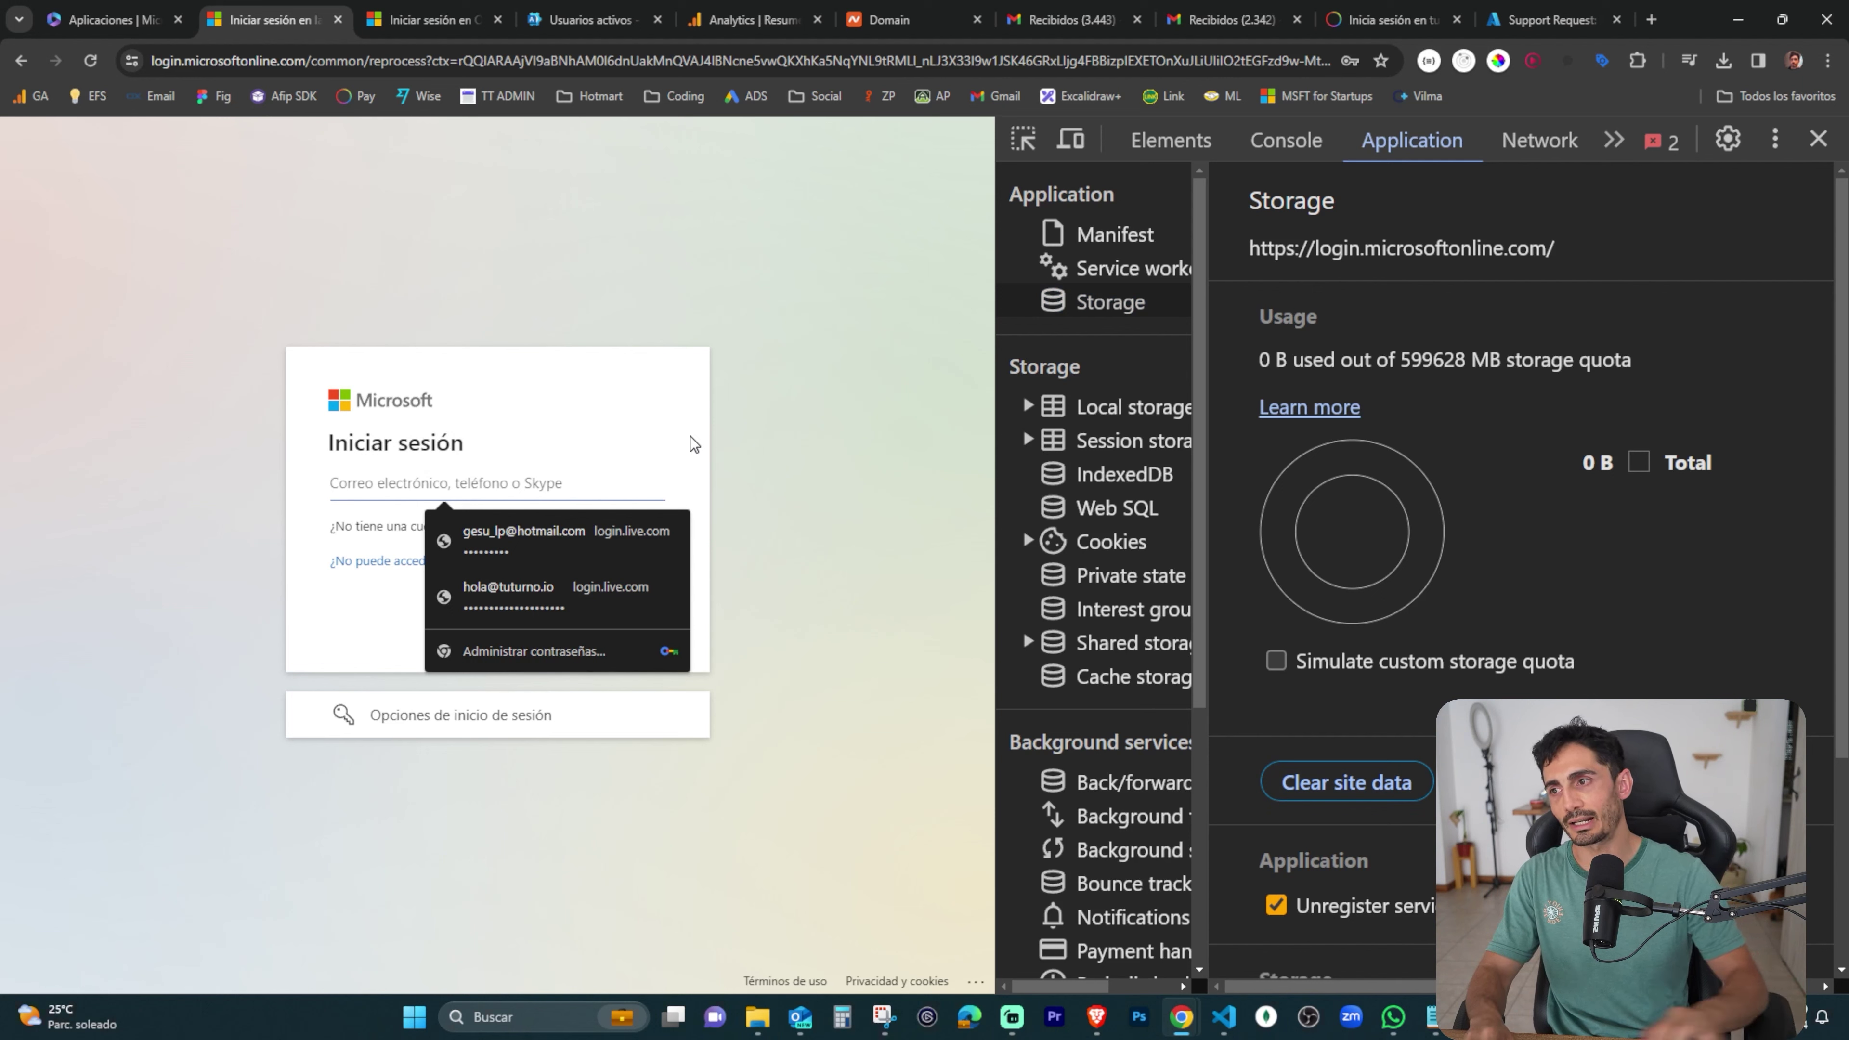
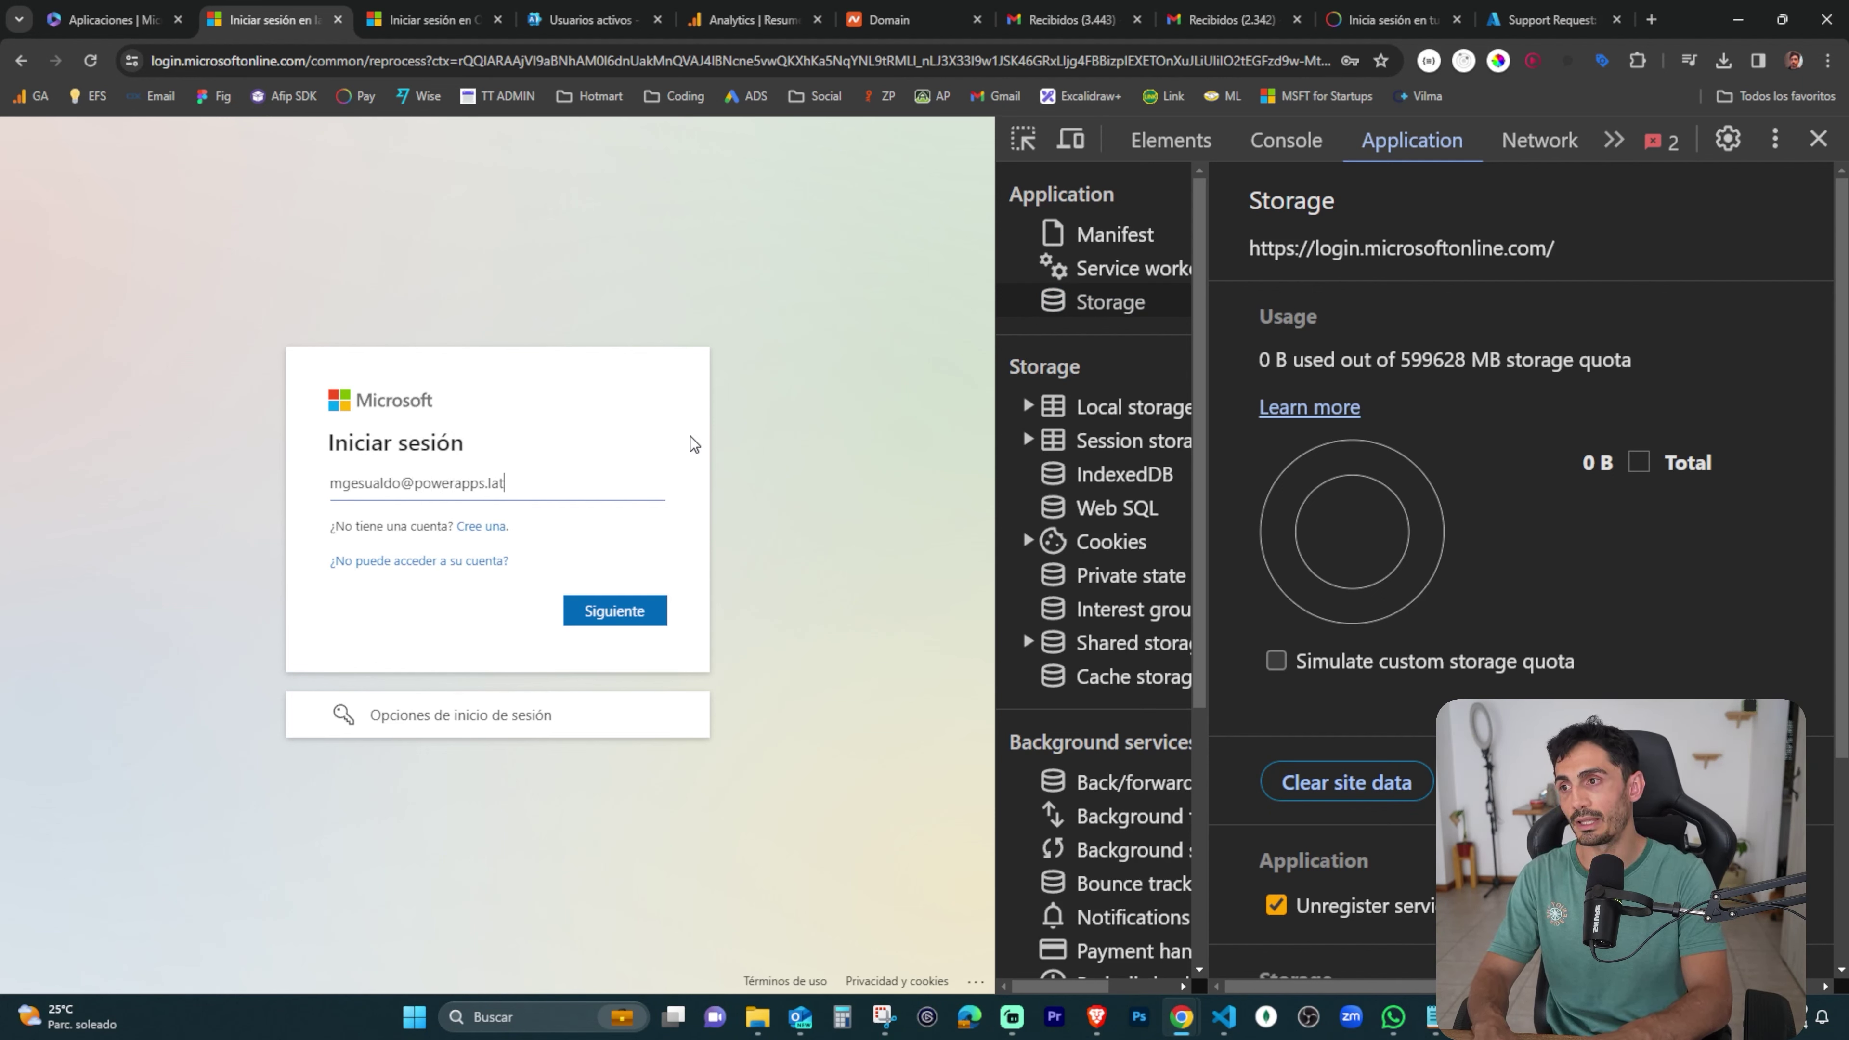
key(Return)
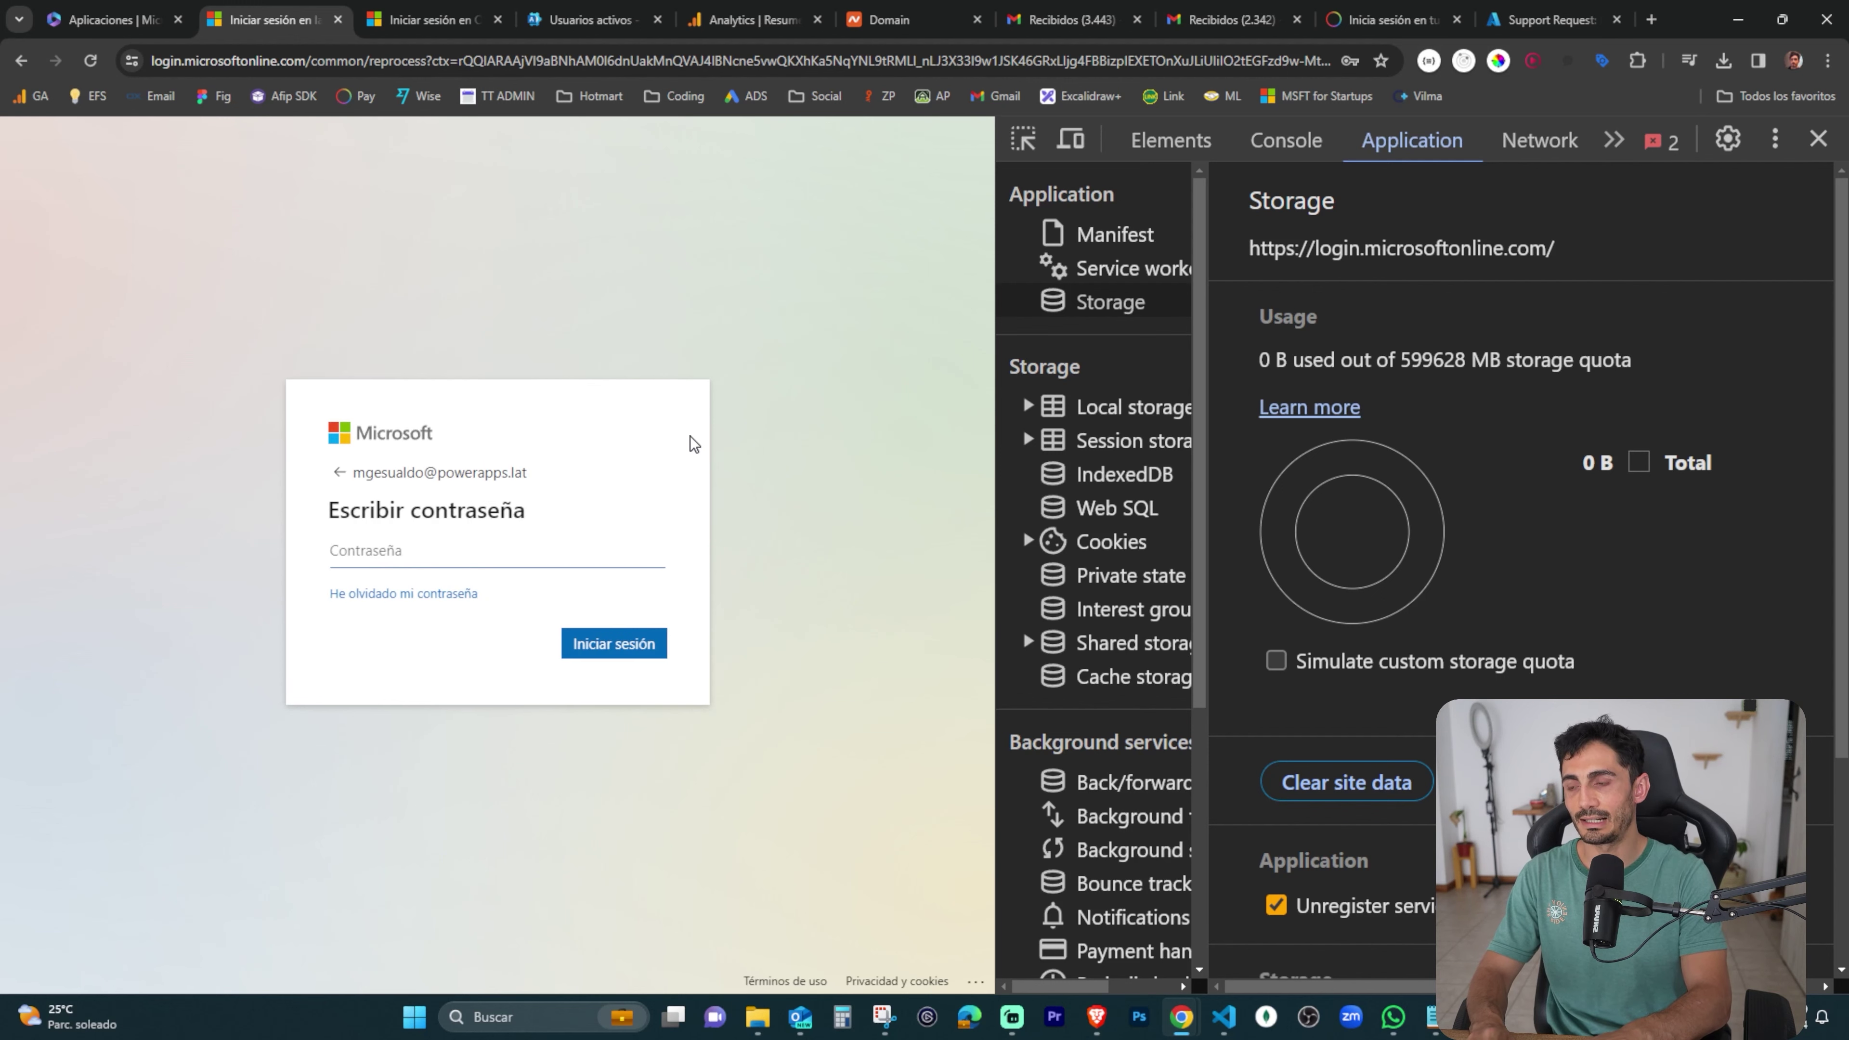
text(••••••)
key(Return)
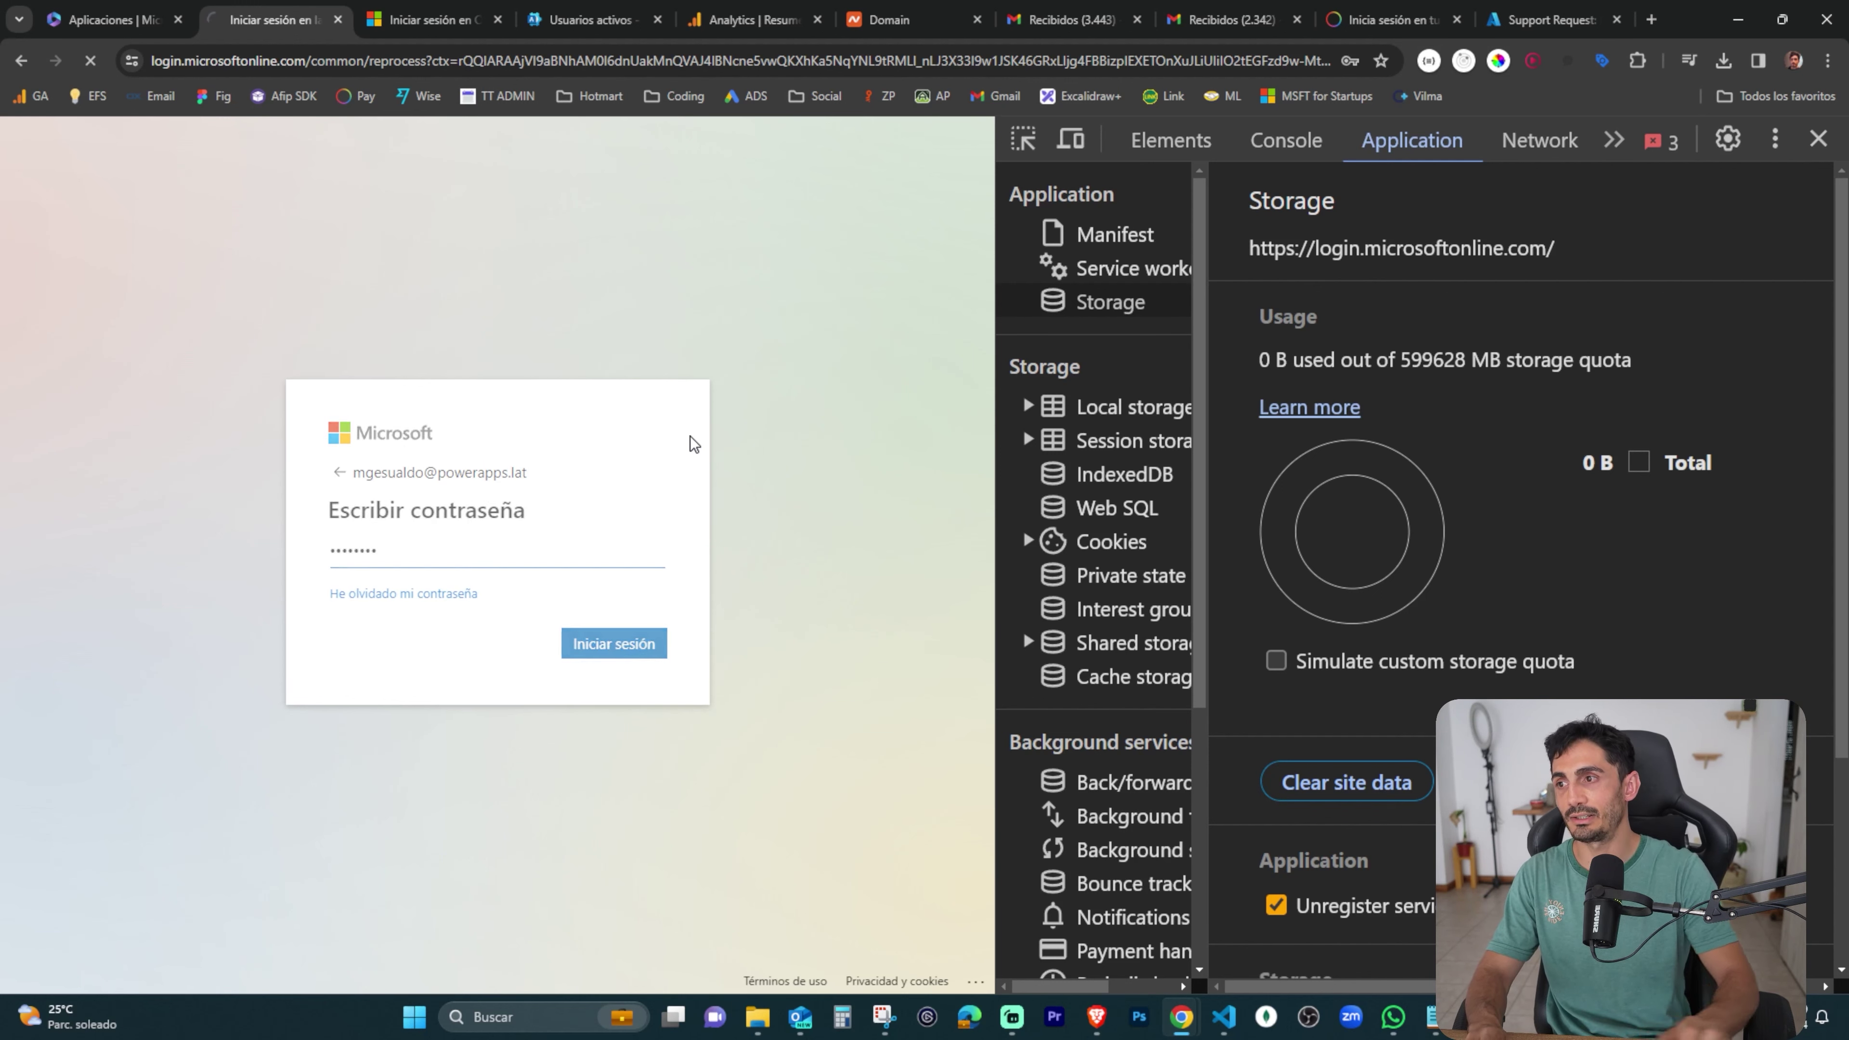
click(340, 647)
key(Return)
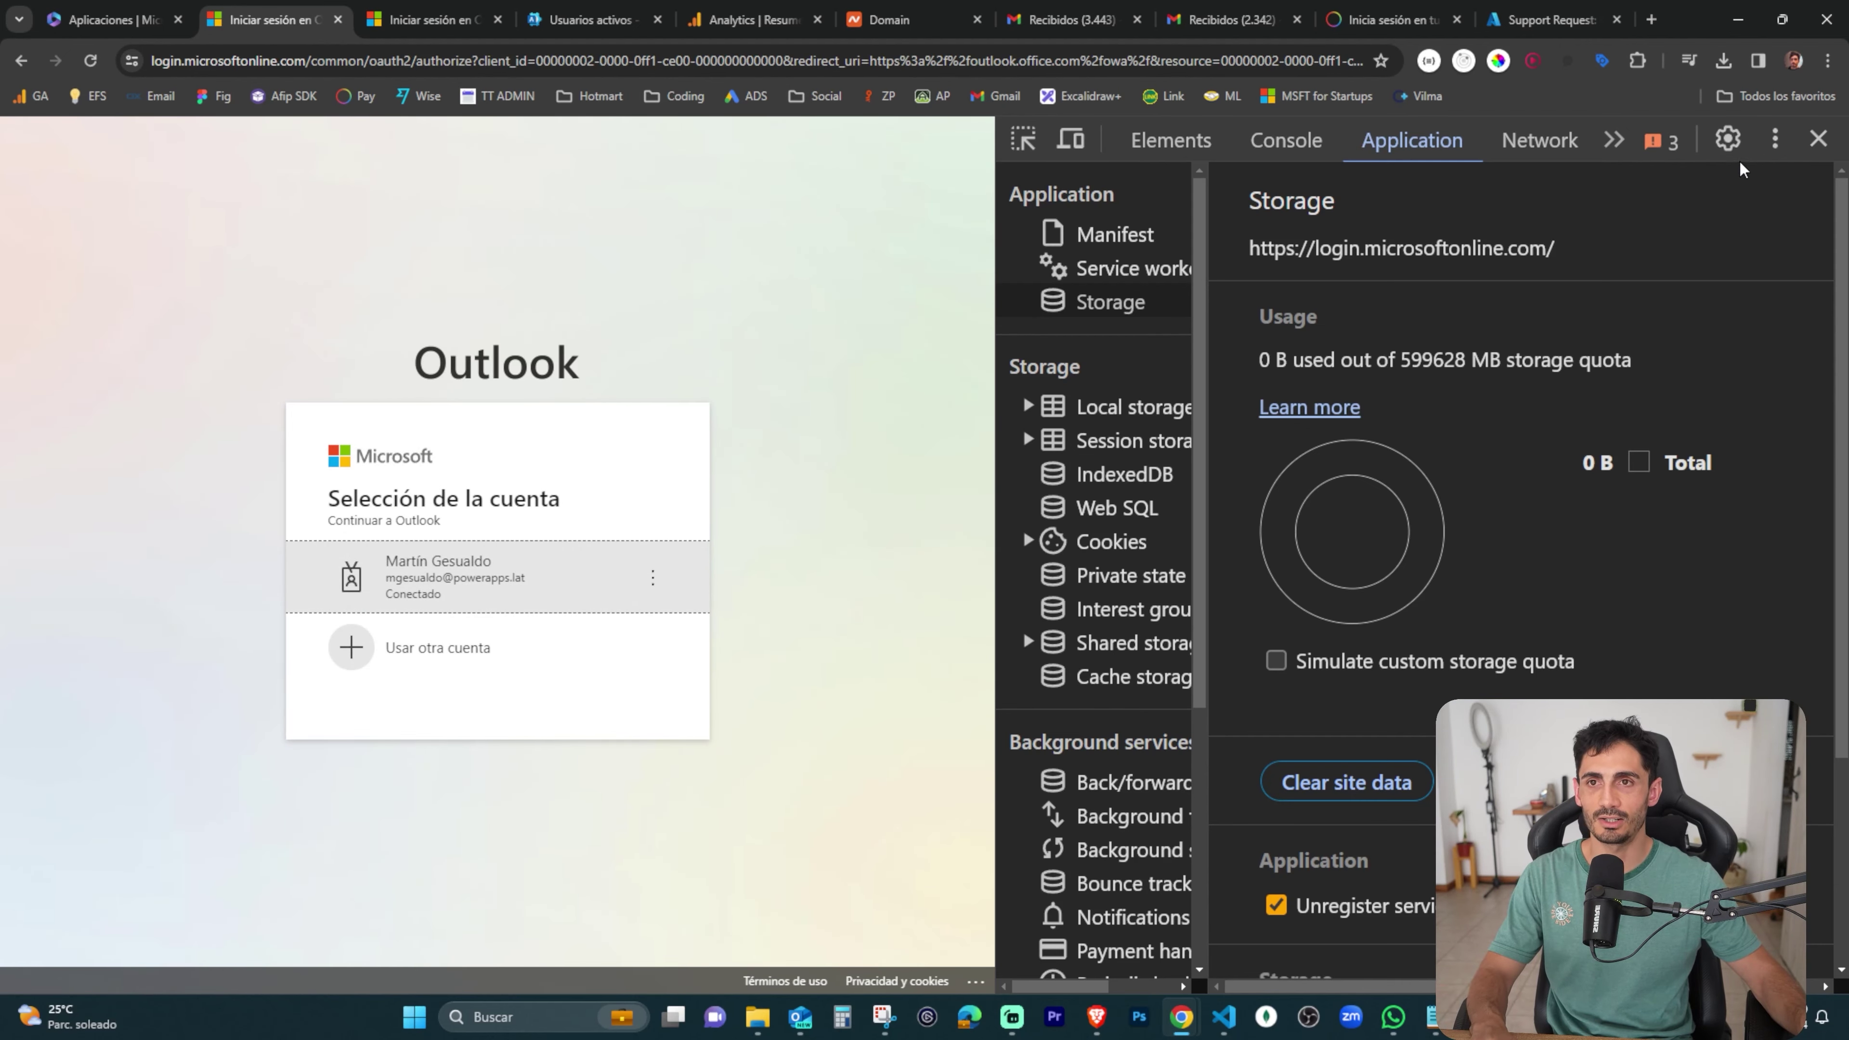
Step: Log network requests during a reload, retry past the 500 redirect error, then close DevTools and go to Gmail
click(1540, 139)
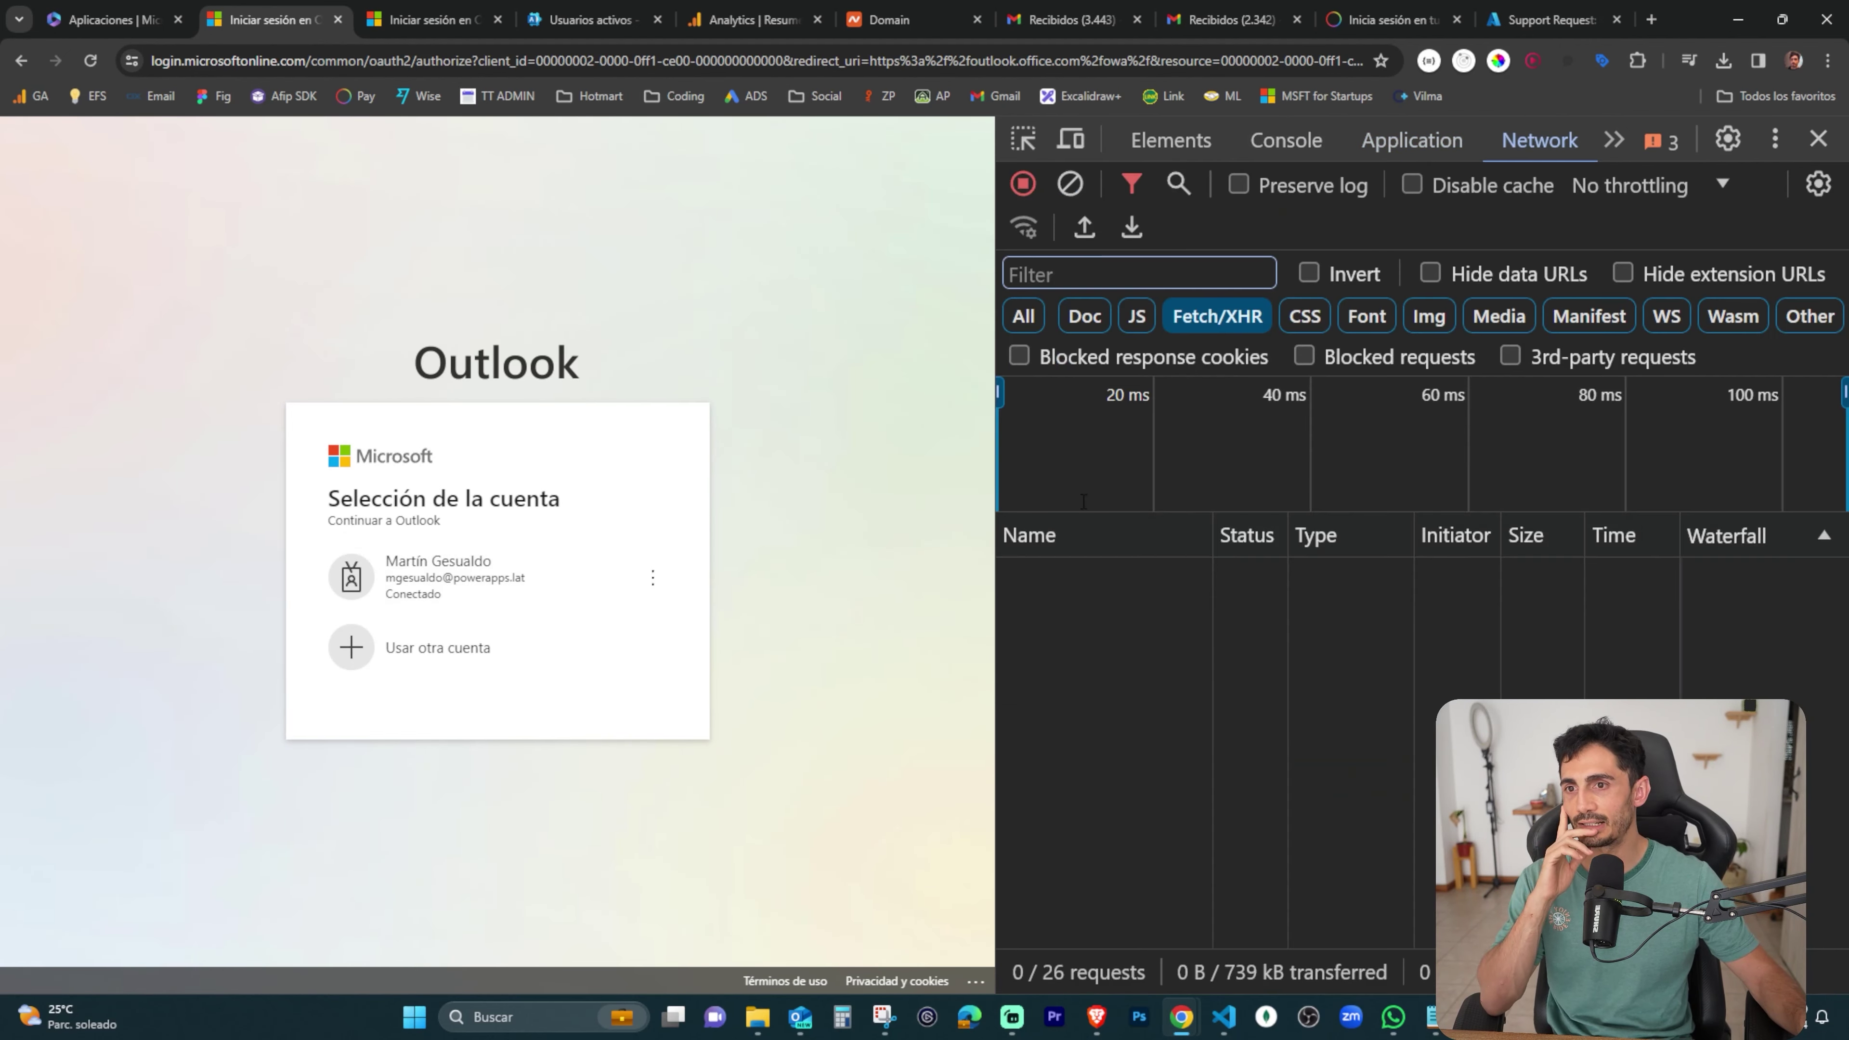
key(F5)
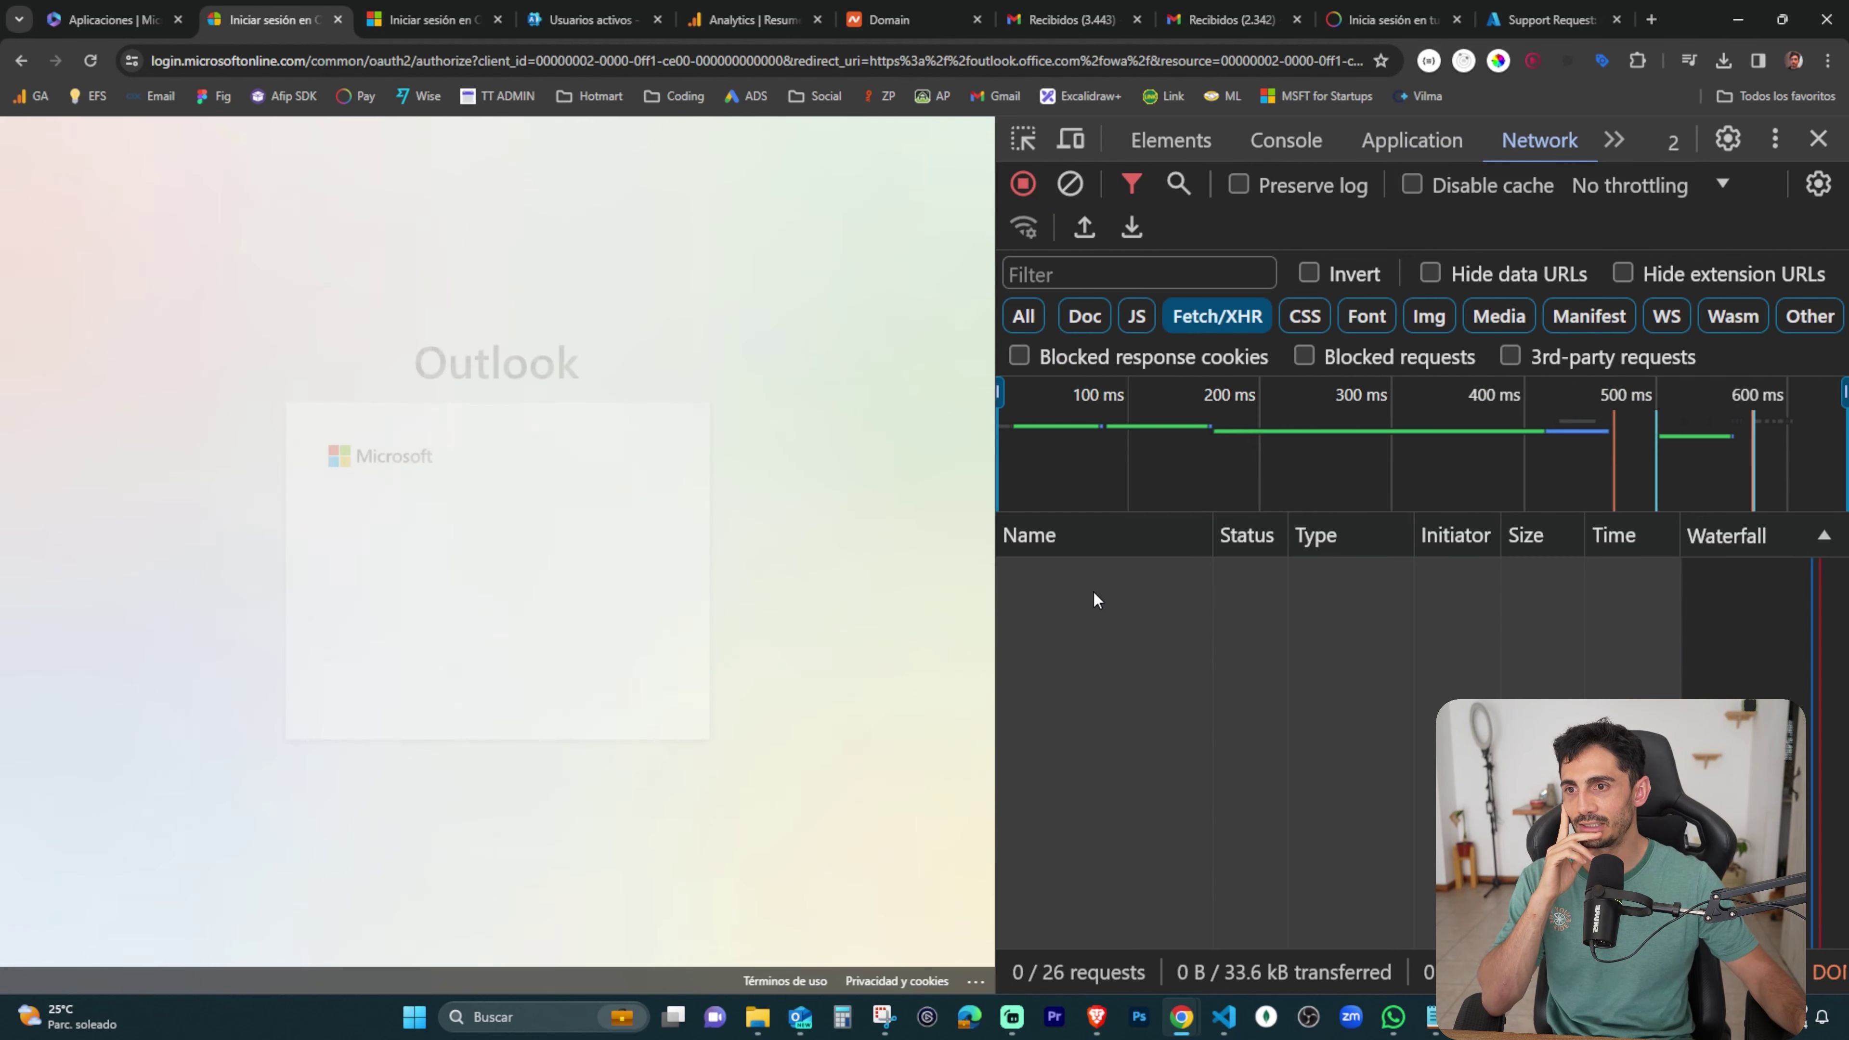
click(1023, 316)
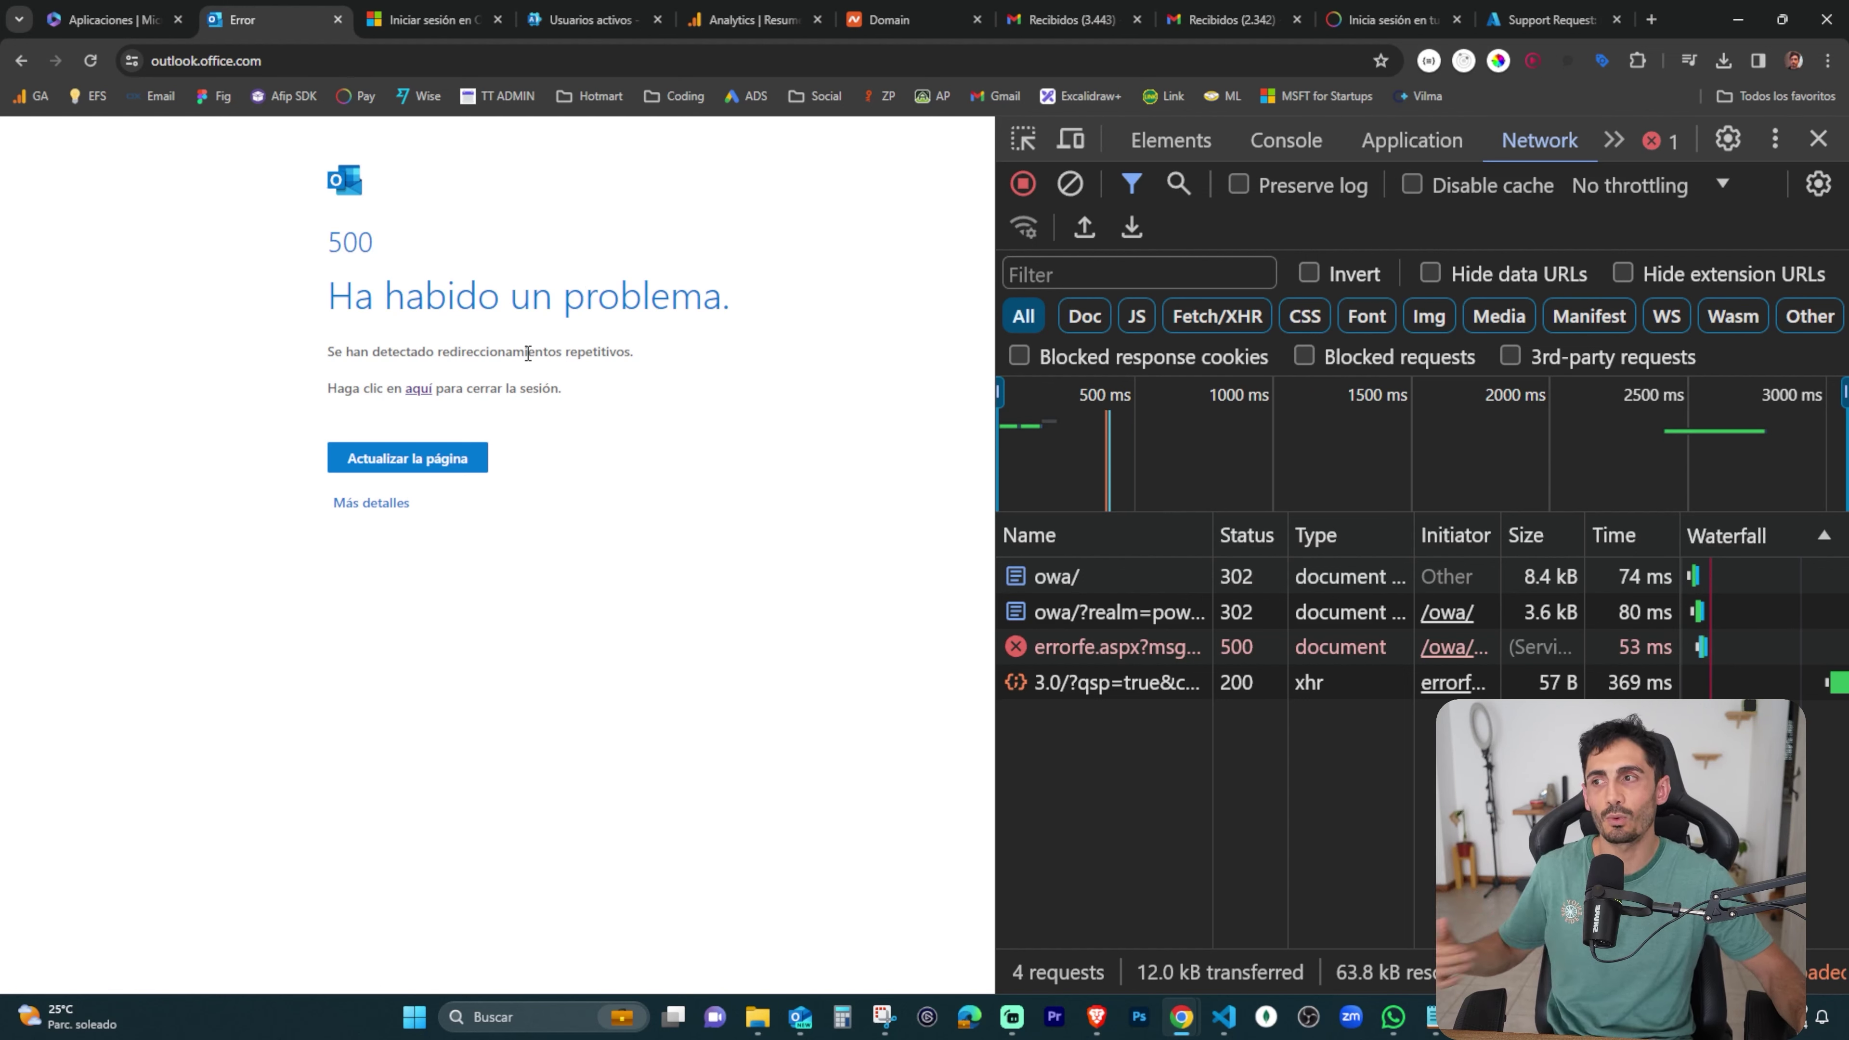
click(435, 463)
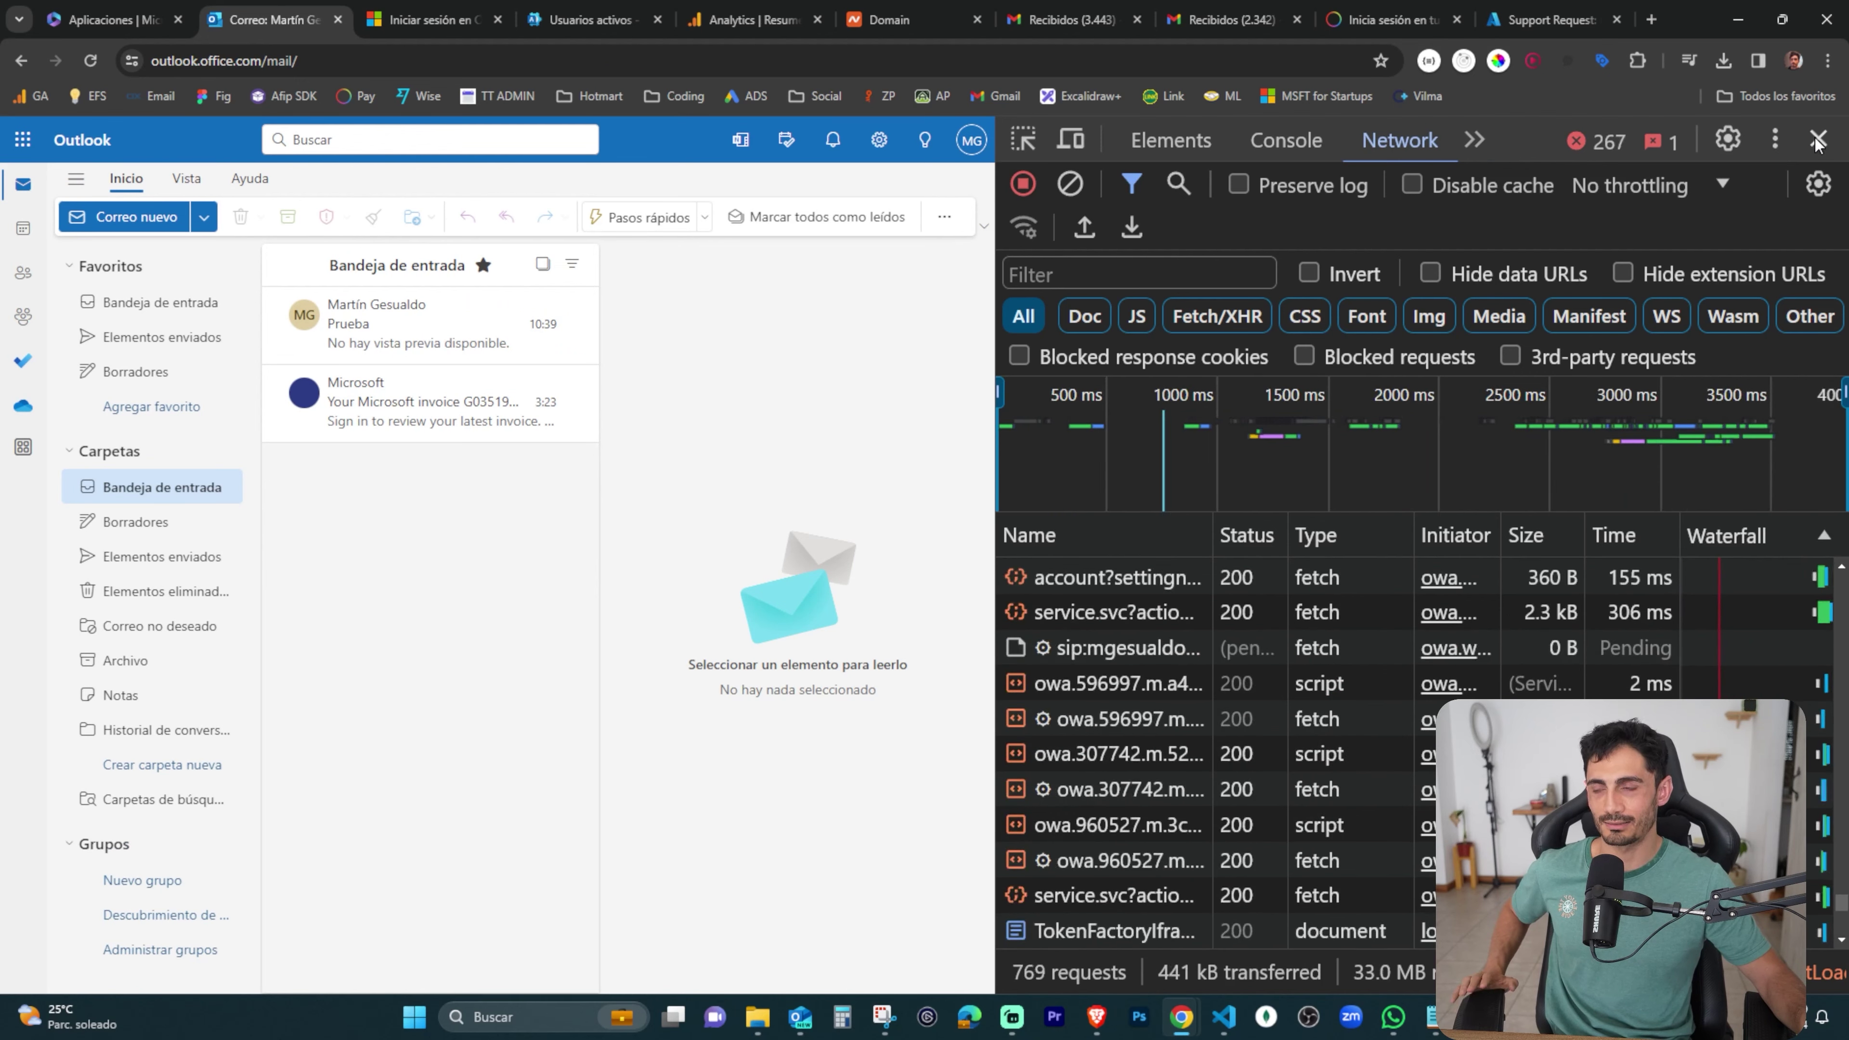
key(F12)
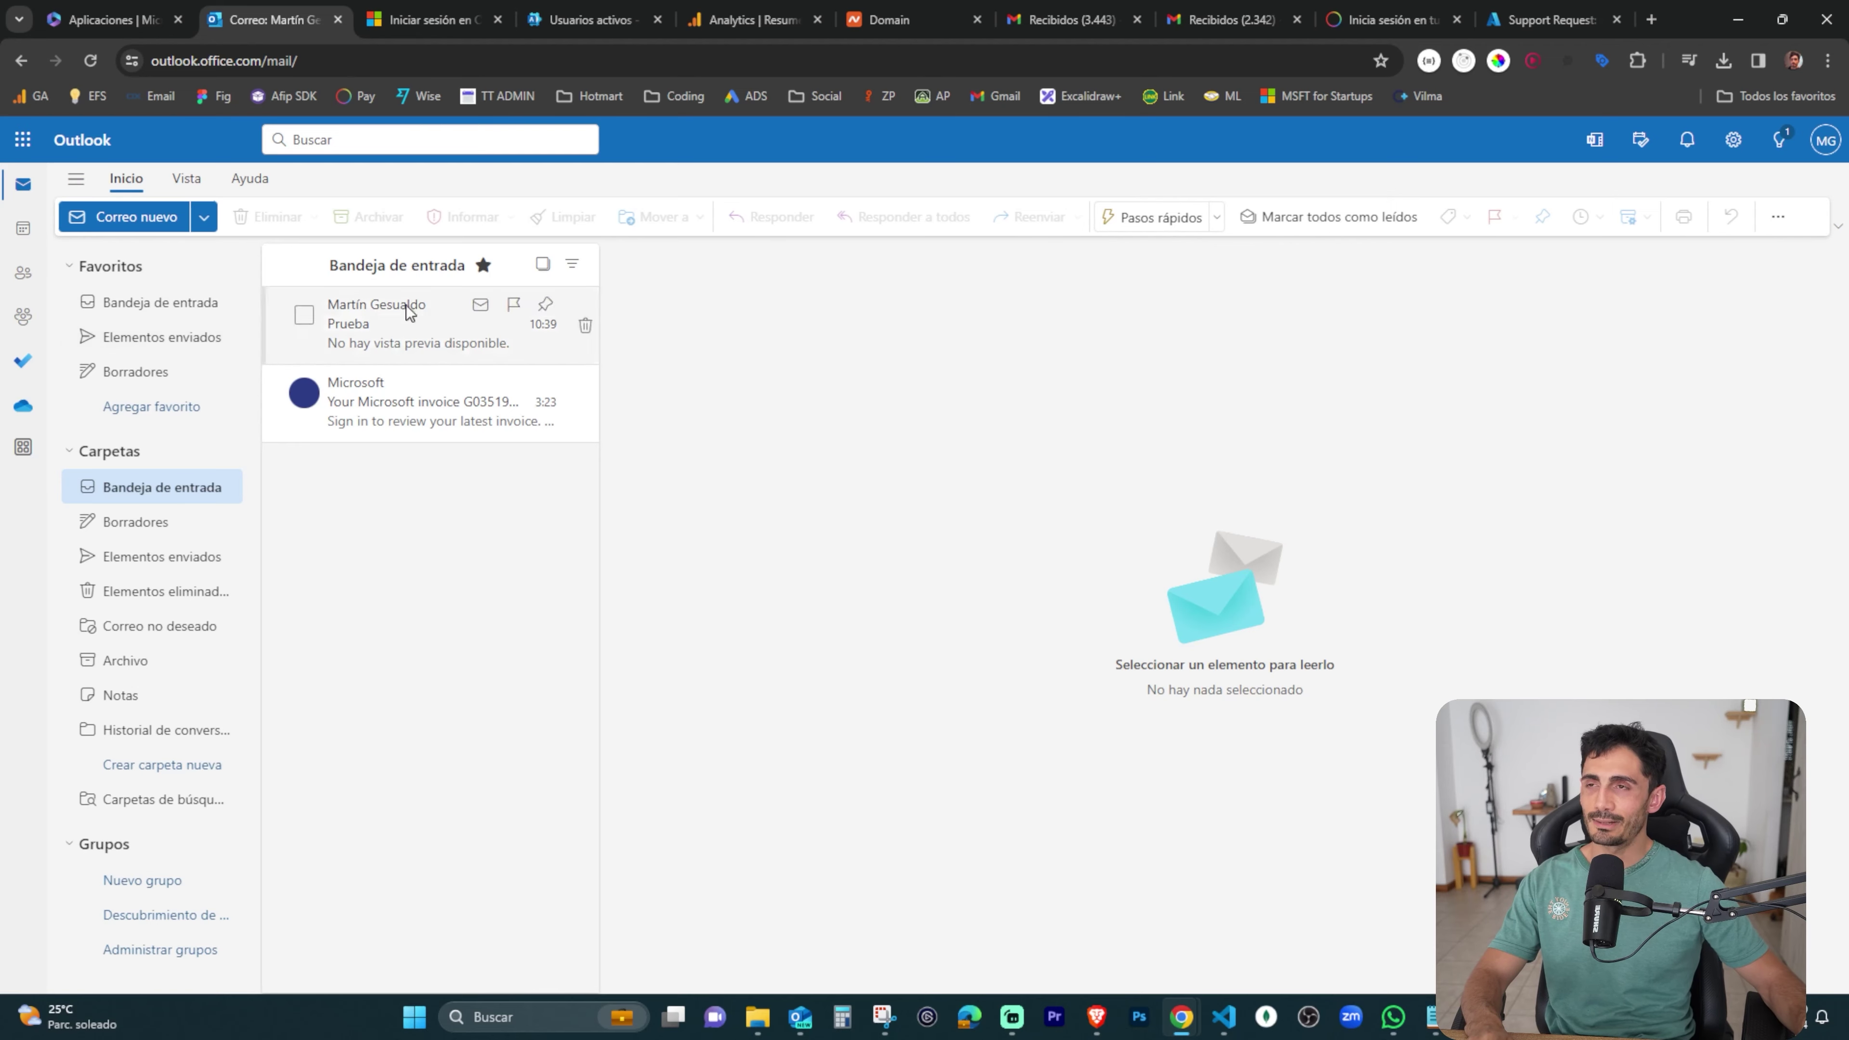
click(1070, 20)
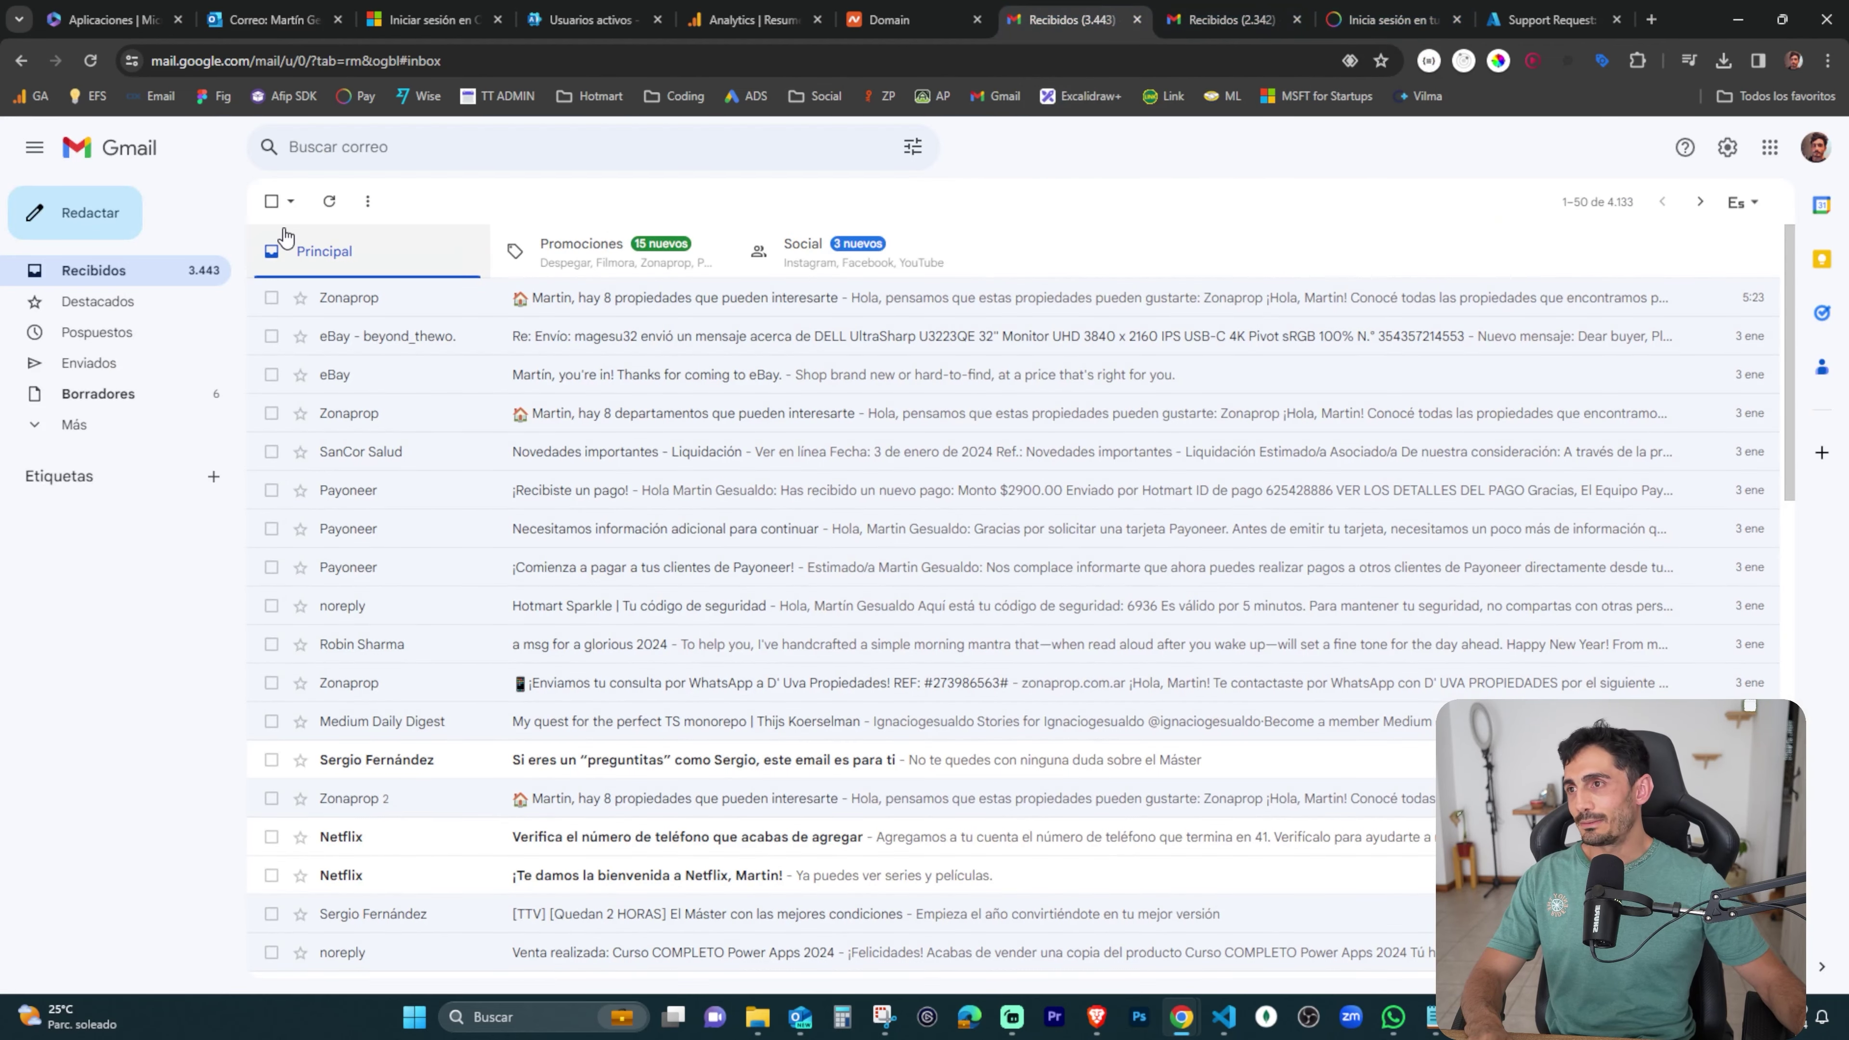
Step: Compose and send a test email to the powerapps.lat user's address
click(77, 212)
click(1738, 422)
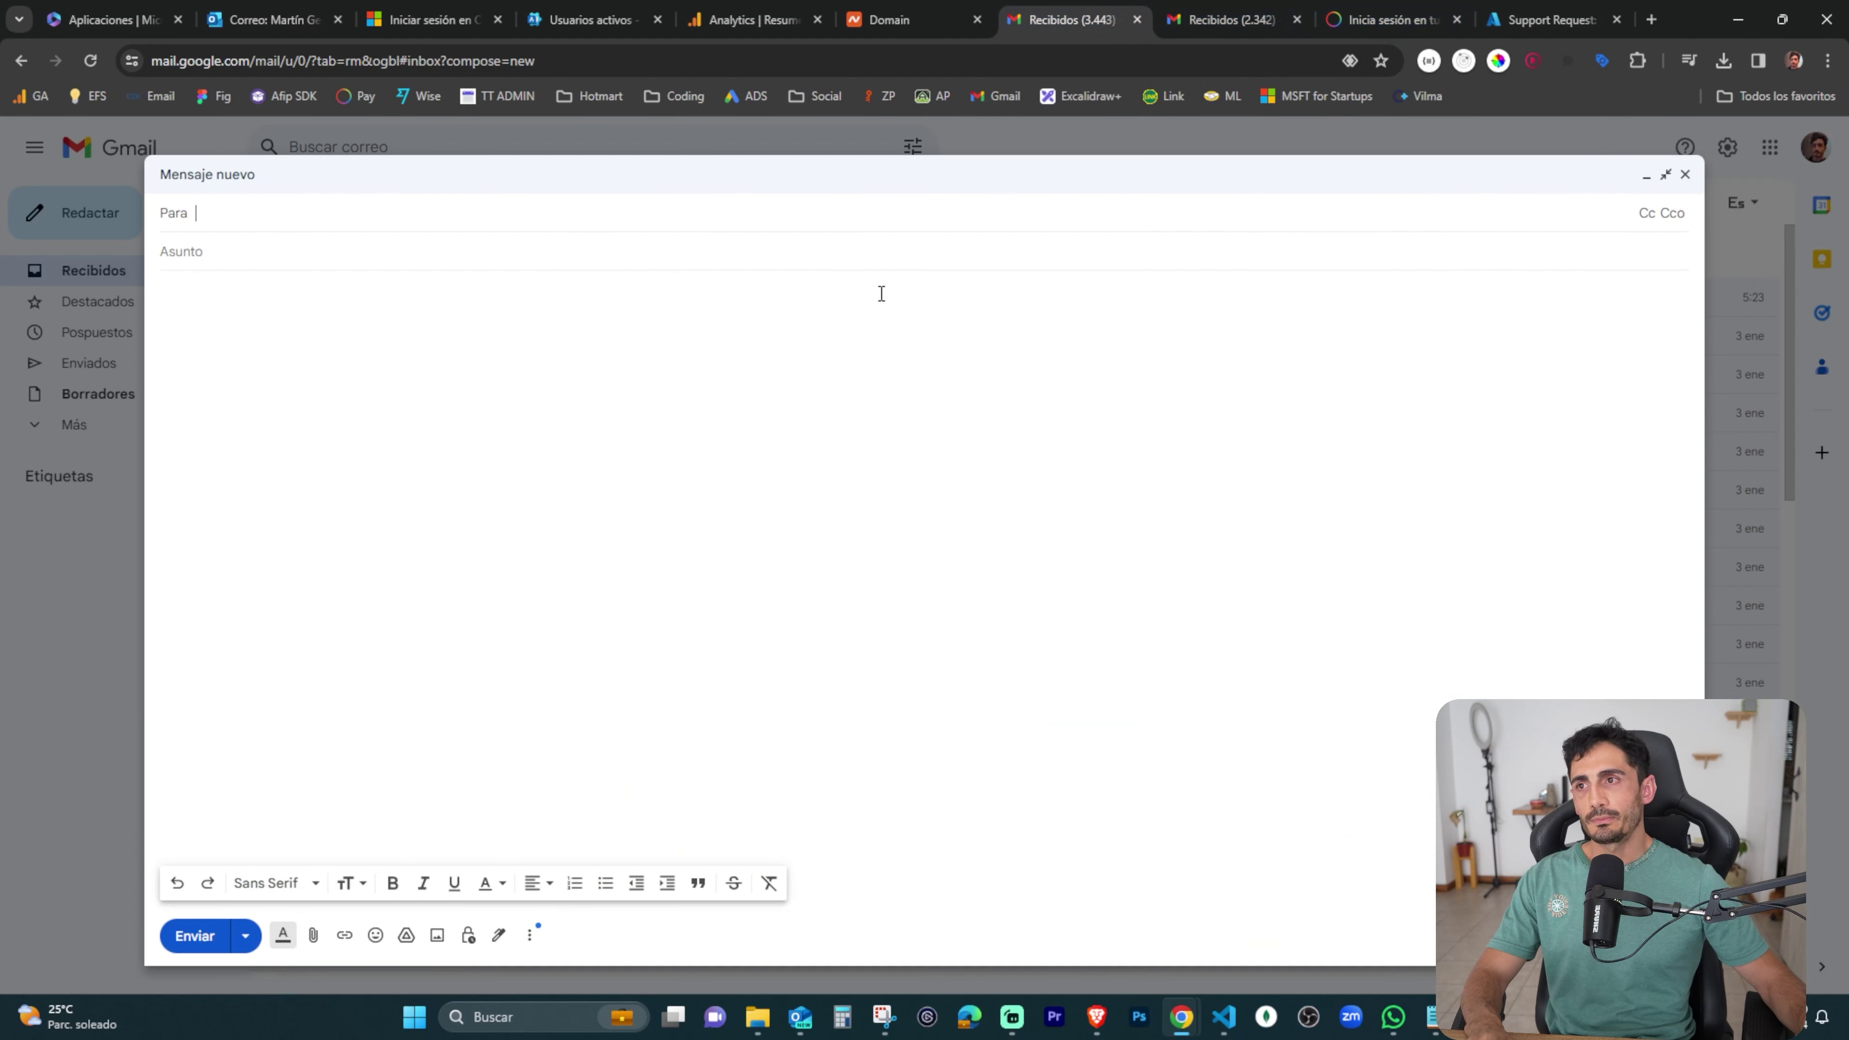
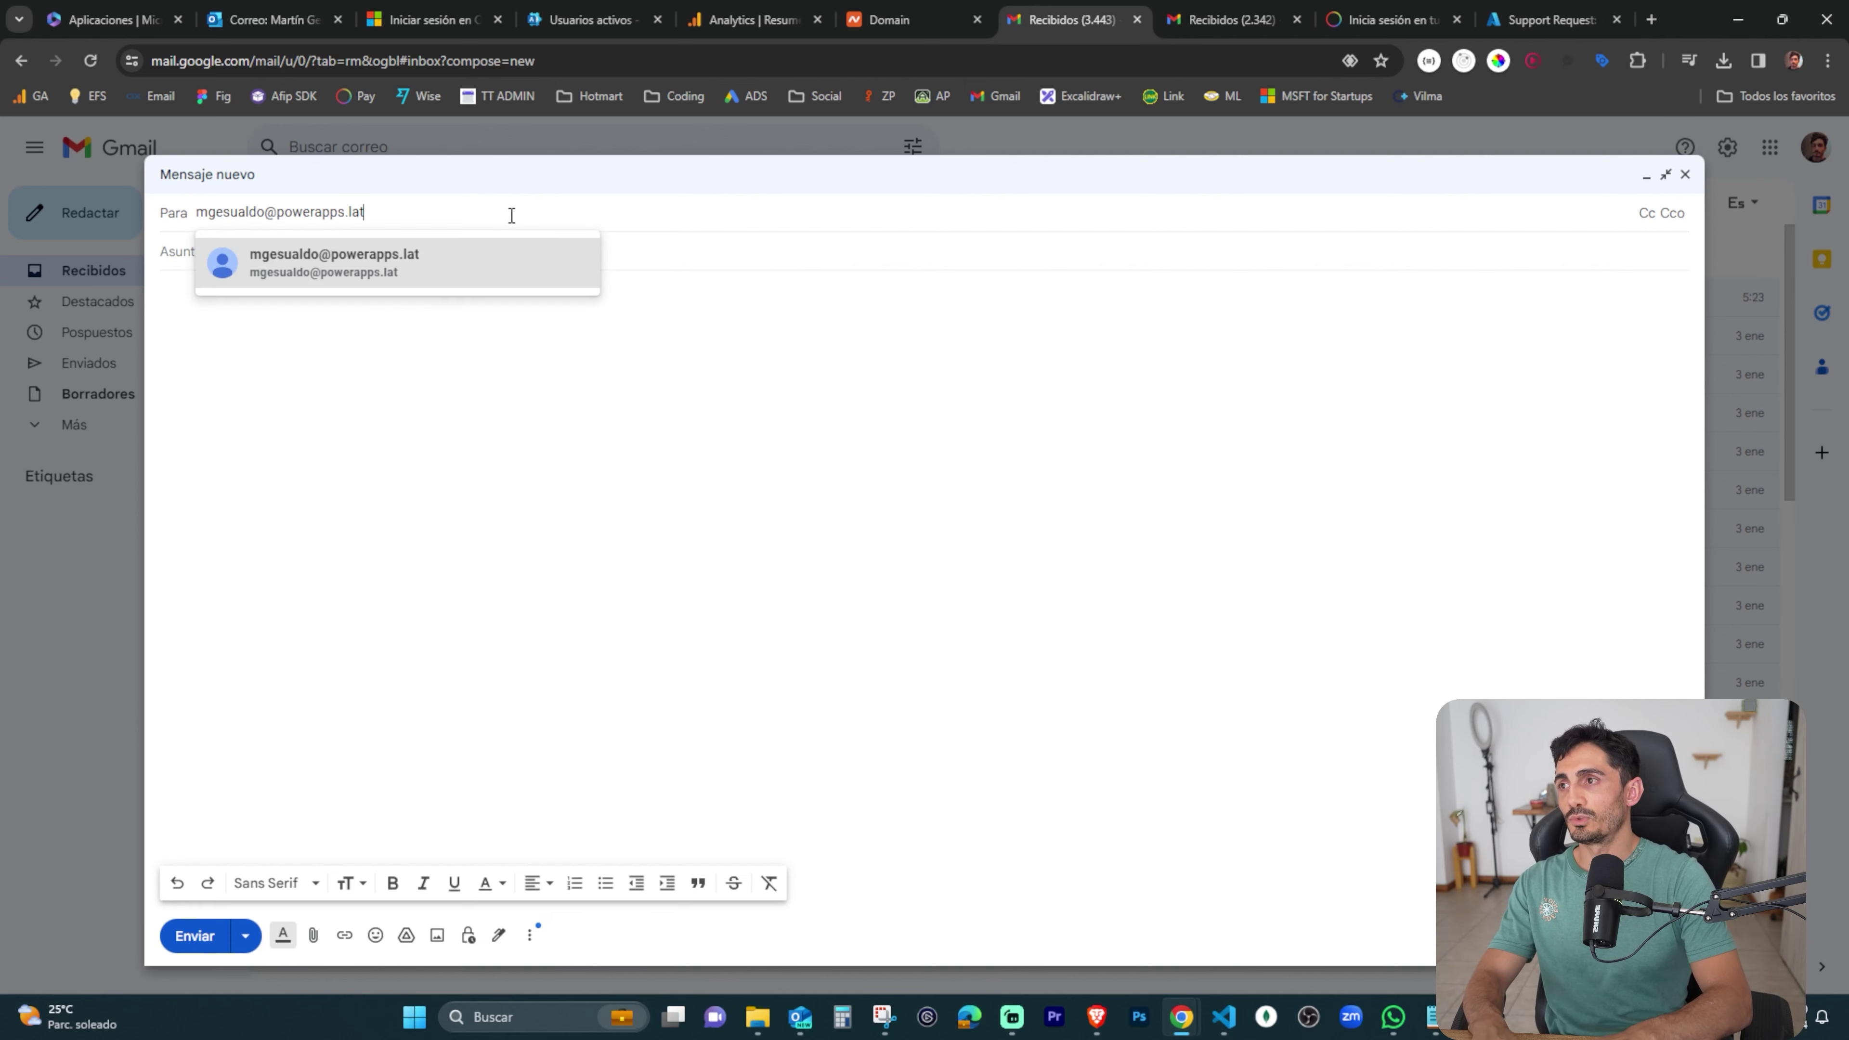
key(Tab)
text(Ahora si)
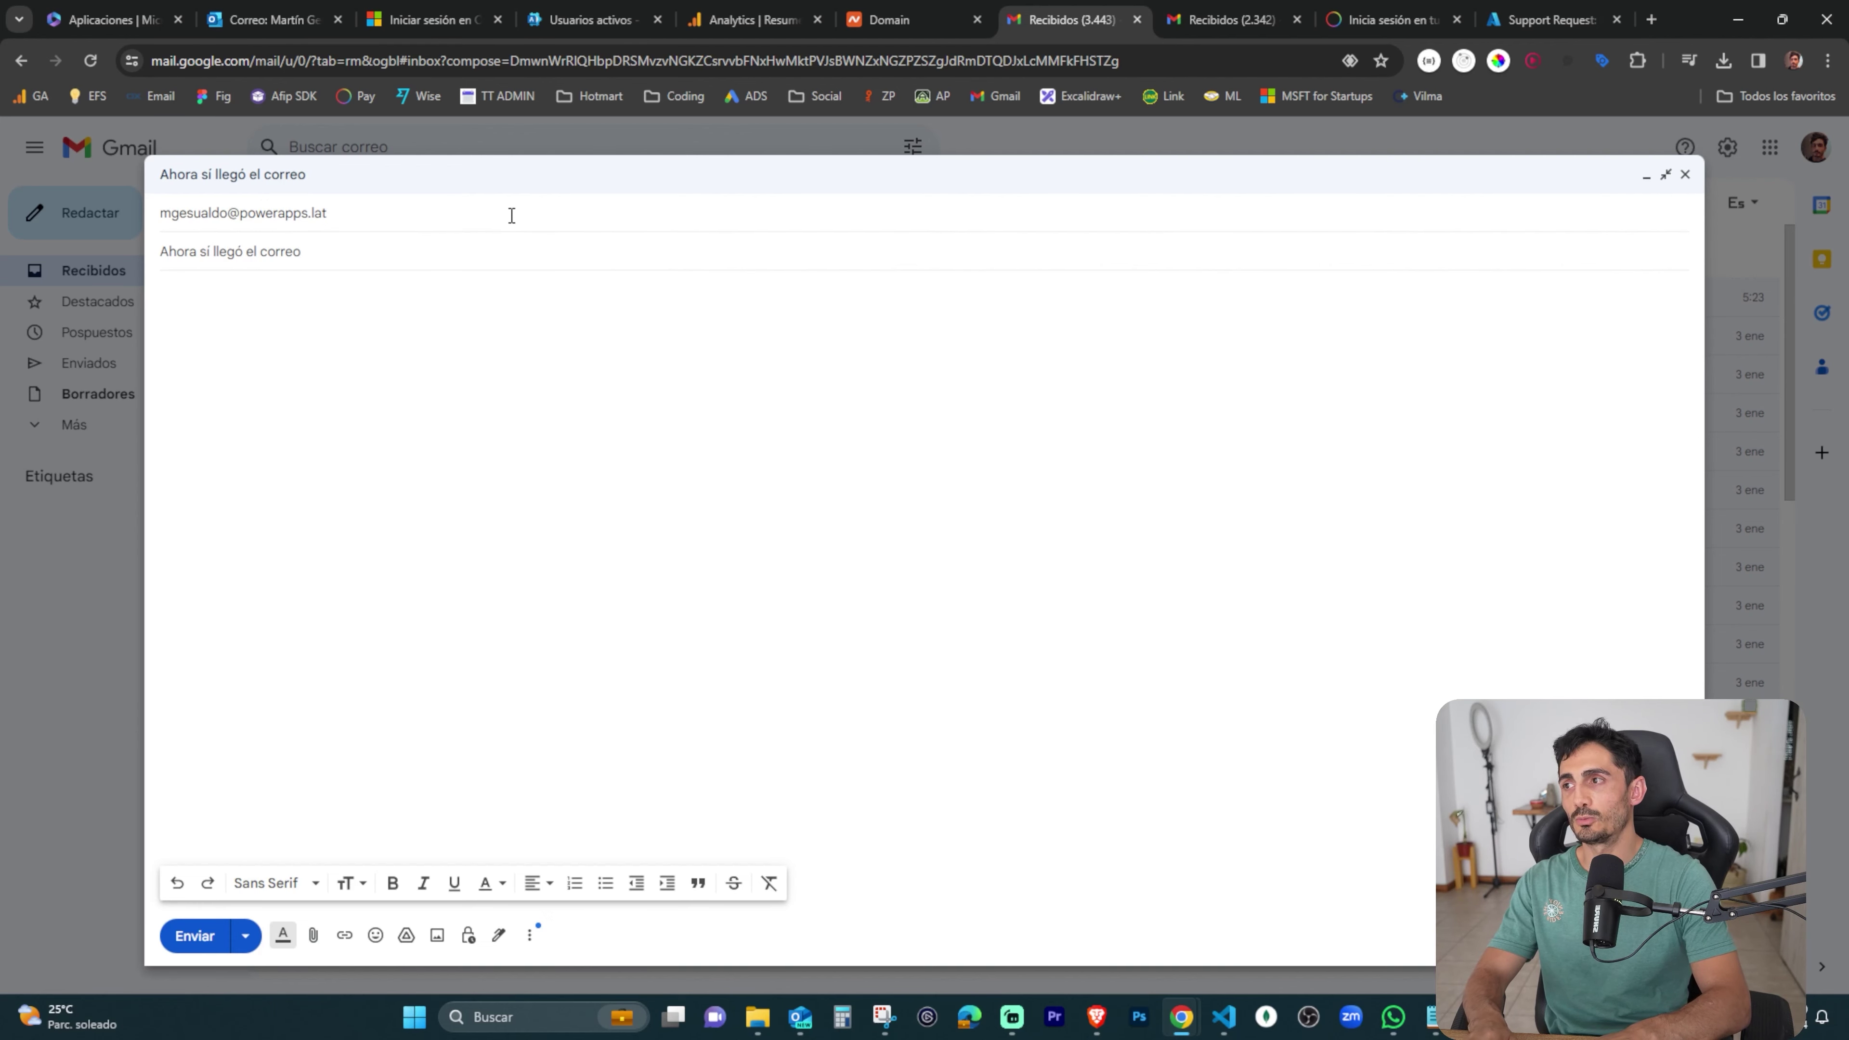
text(CHA FE!!!)
click(208, 950)
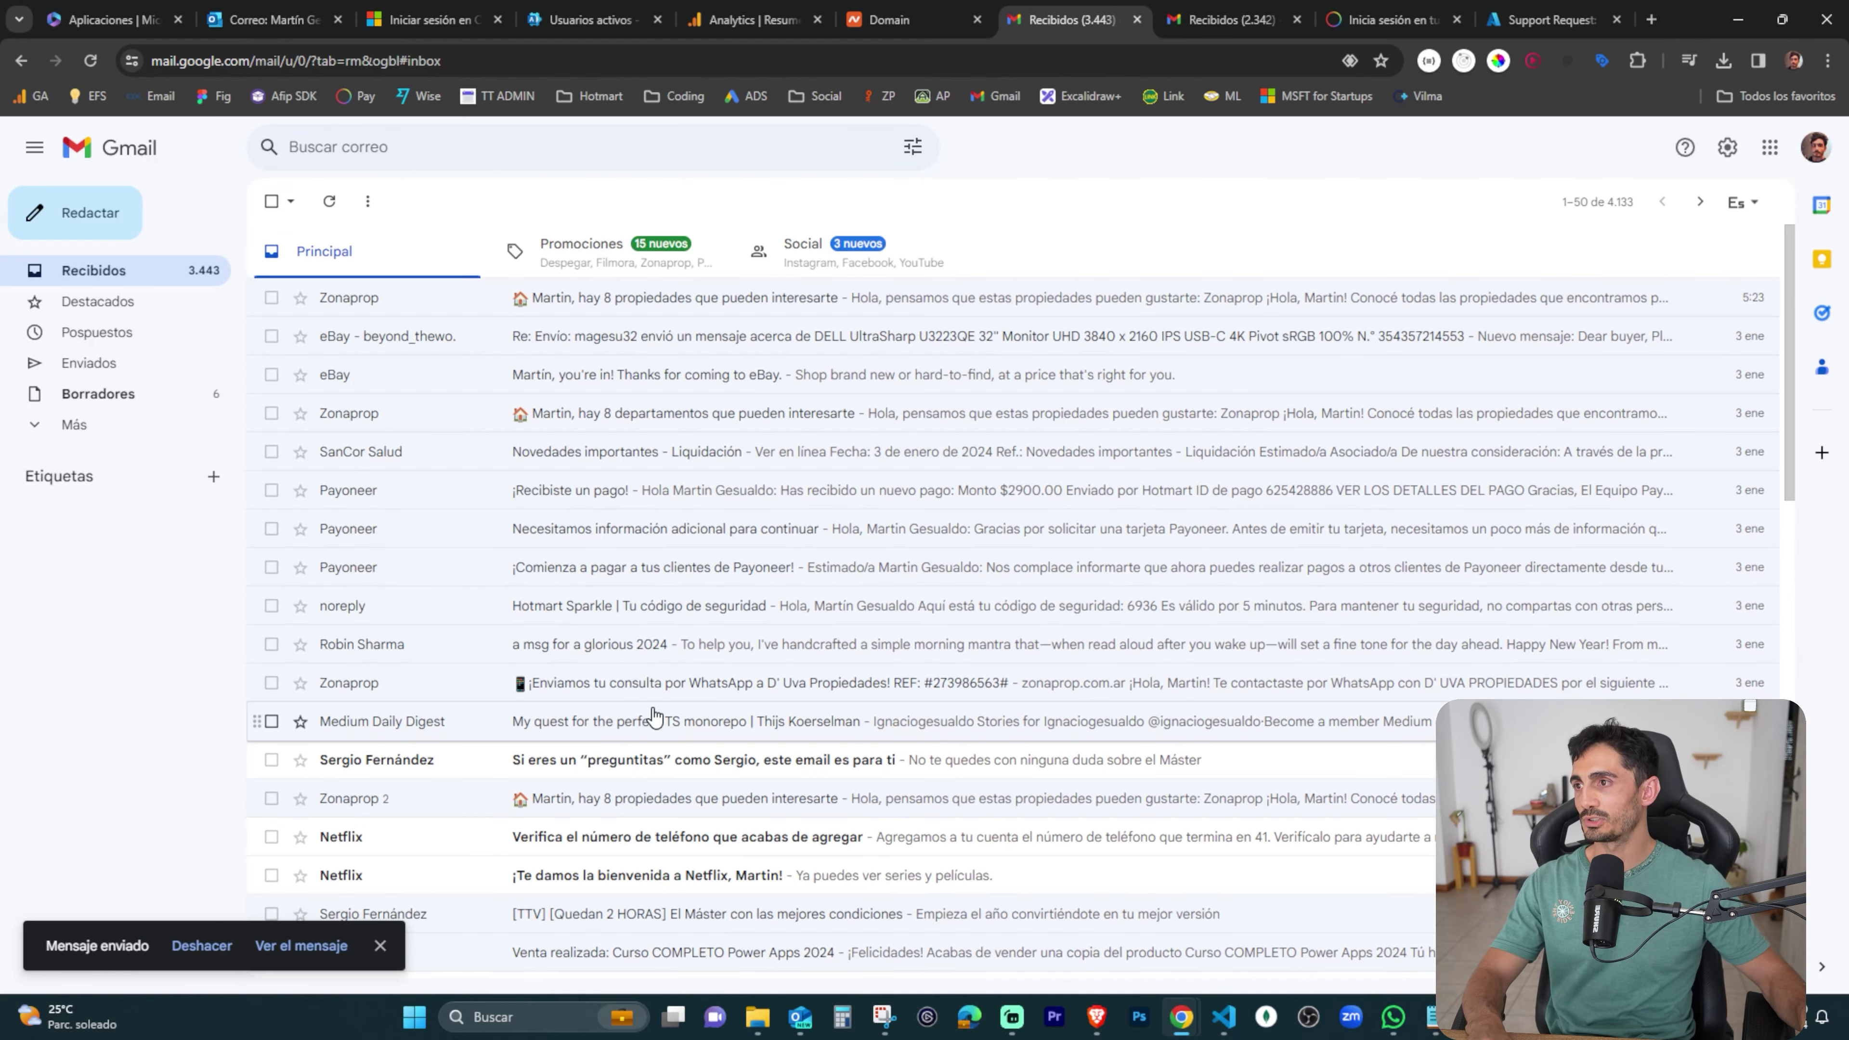
Step: Check the sent test message's recipient details, then return to Outlook
click(175, 362)
click(425, 303)
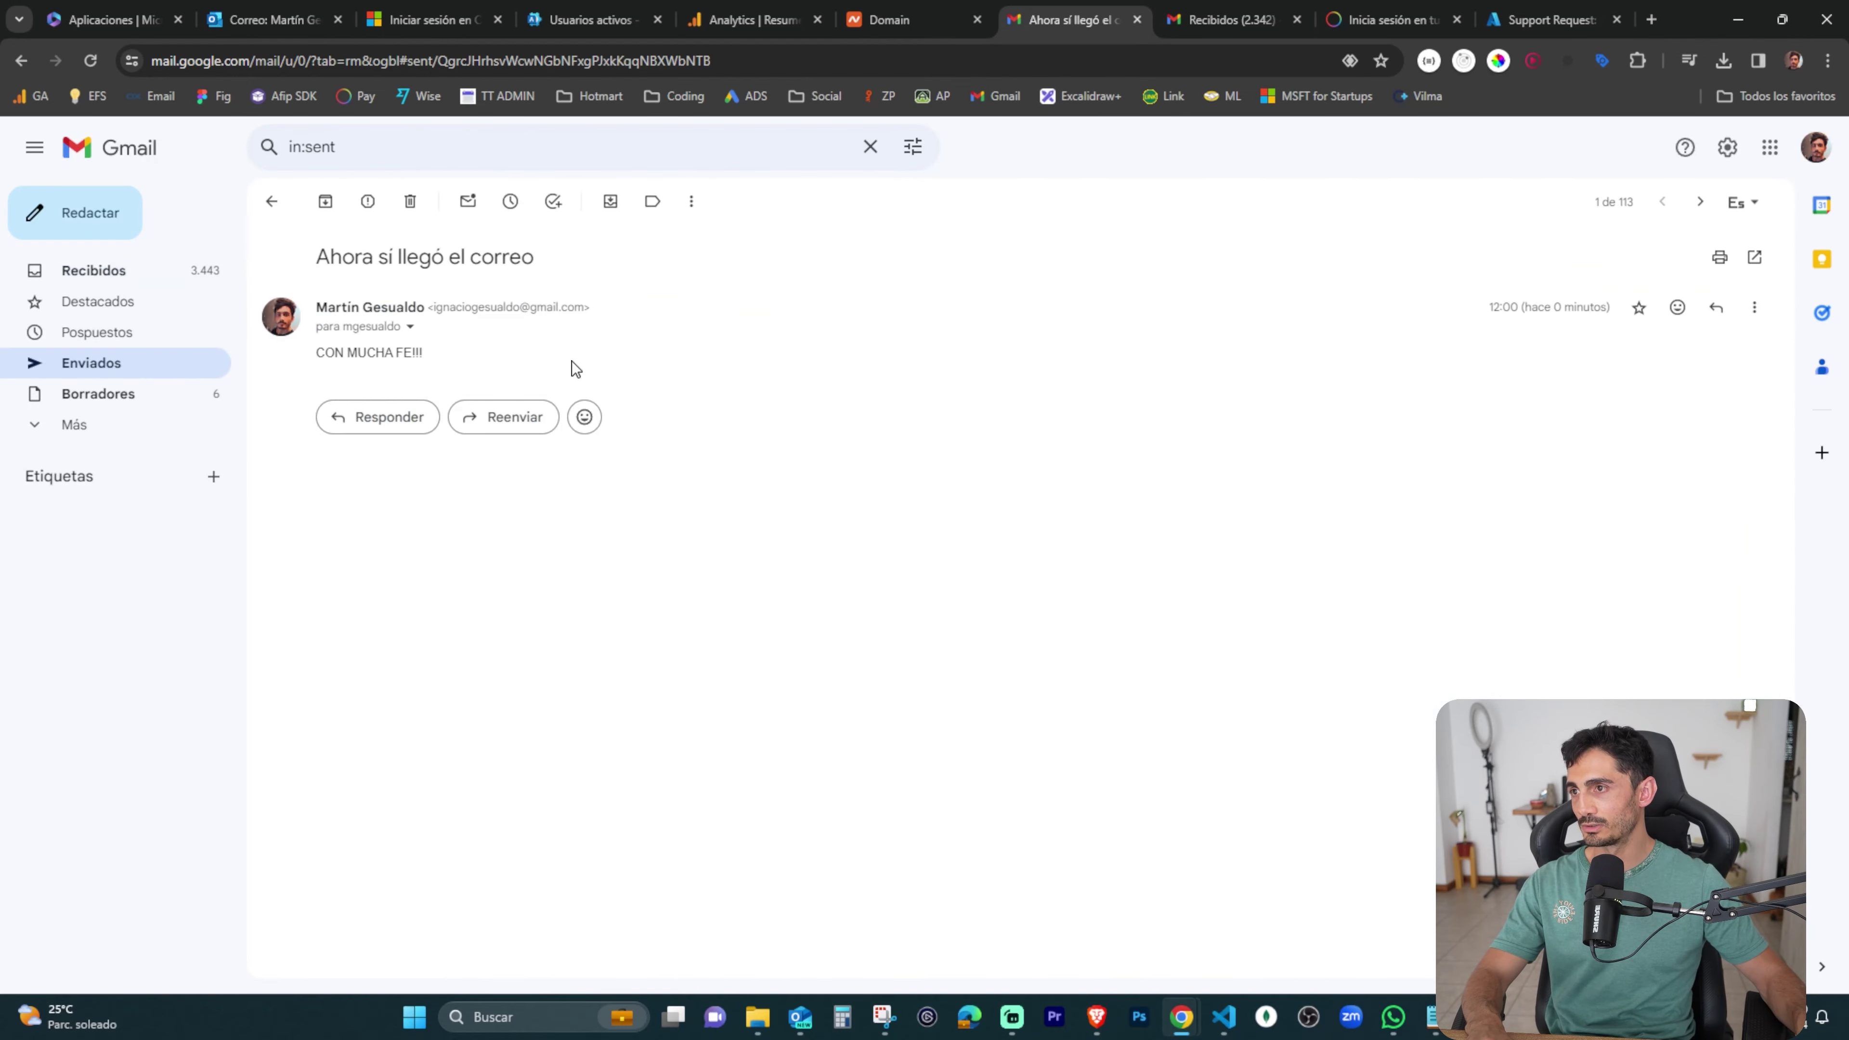
click(409, 326)
click(519, 383)
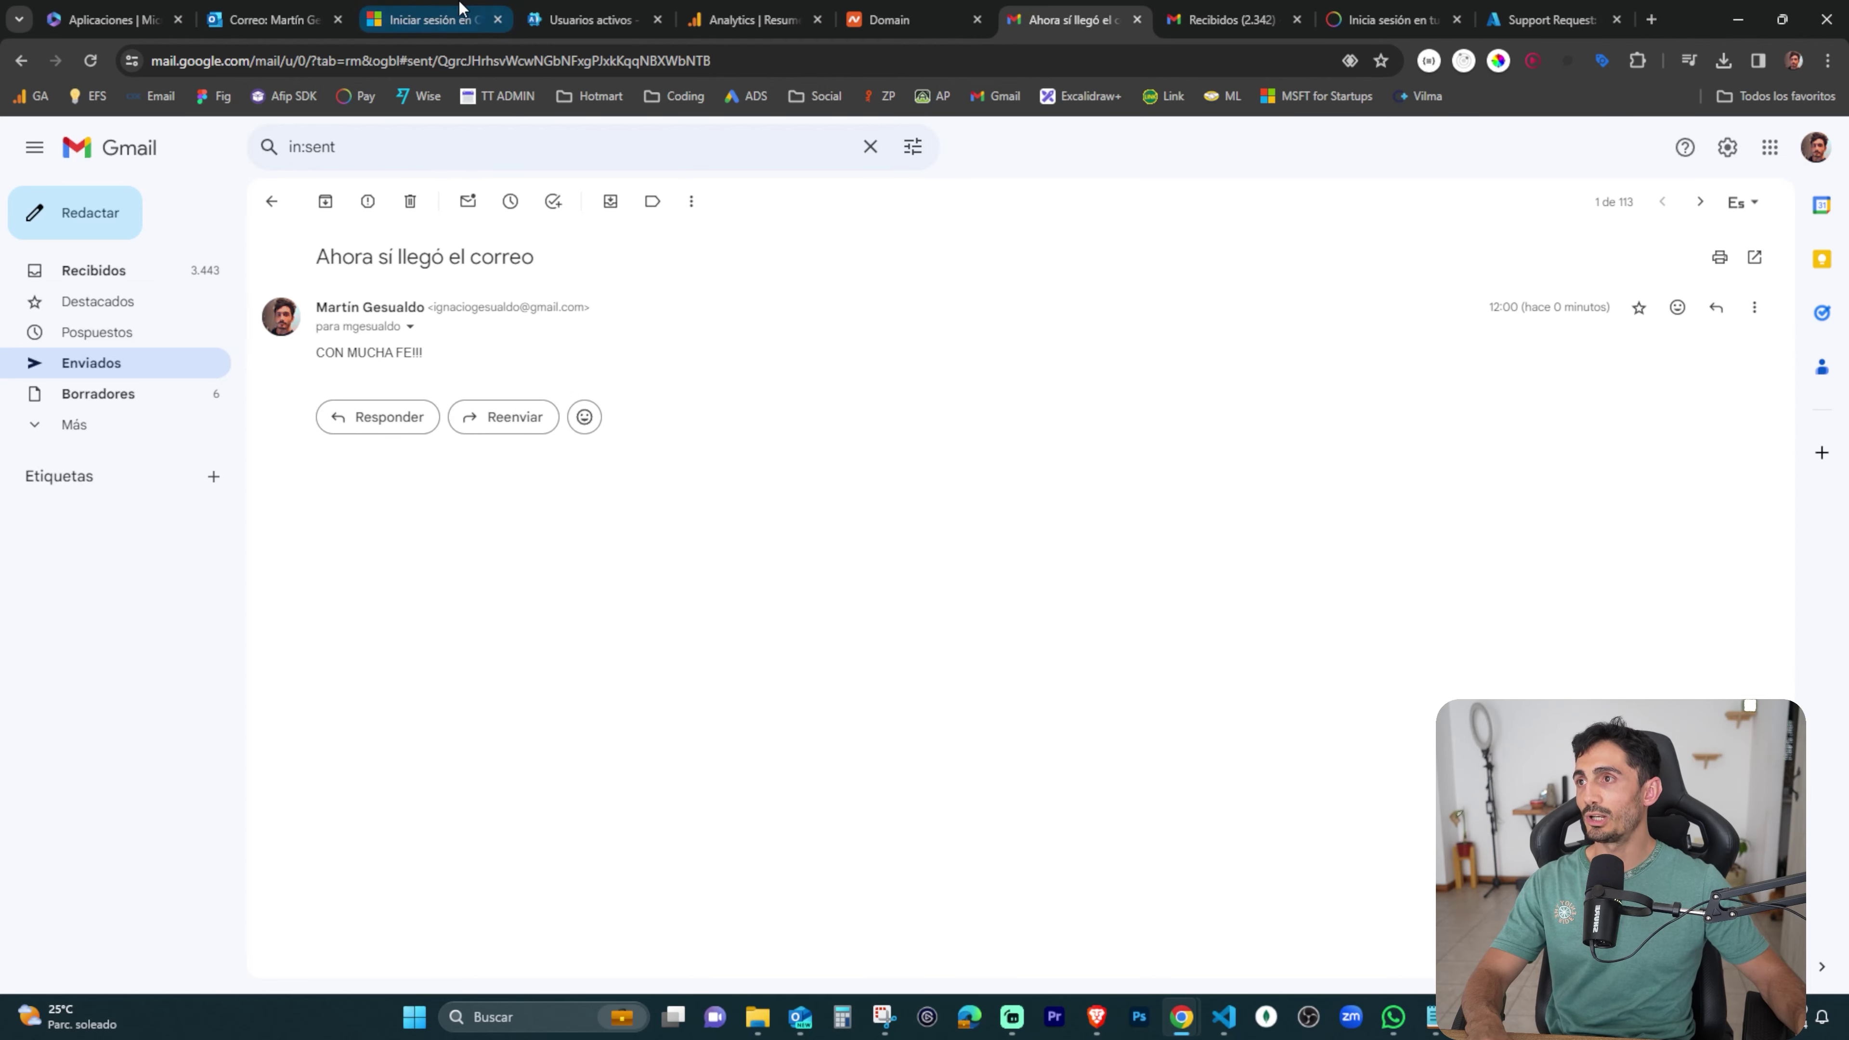
click(266, 19)
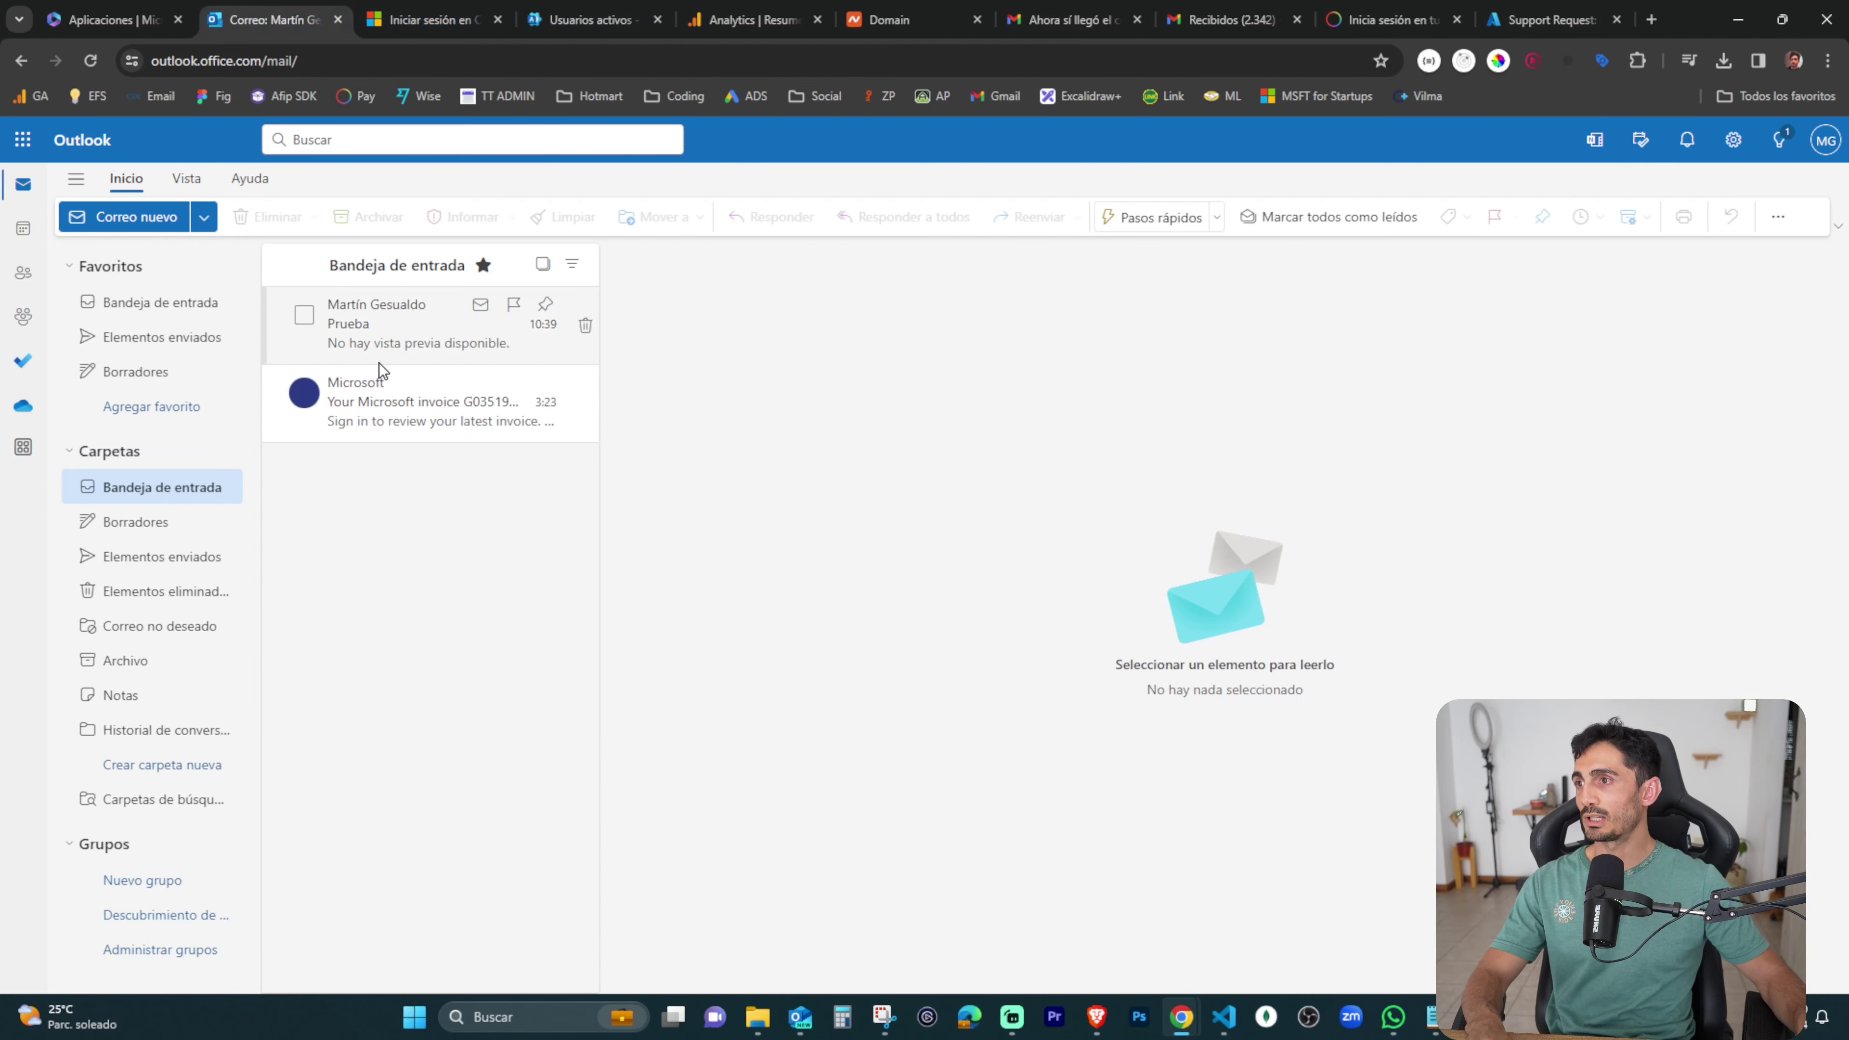
Step: Reload the Outlook inbox to receive 'Ahora si llegó el correo', then check the account menu
click(85, 61)
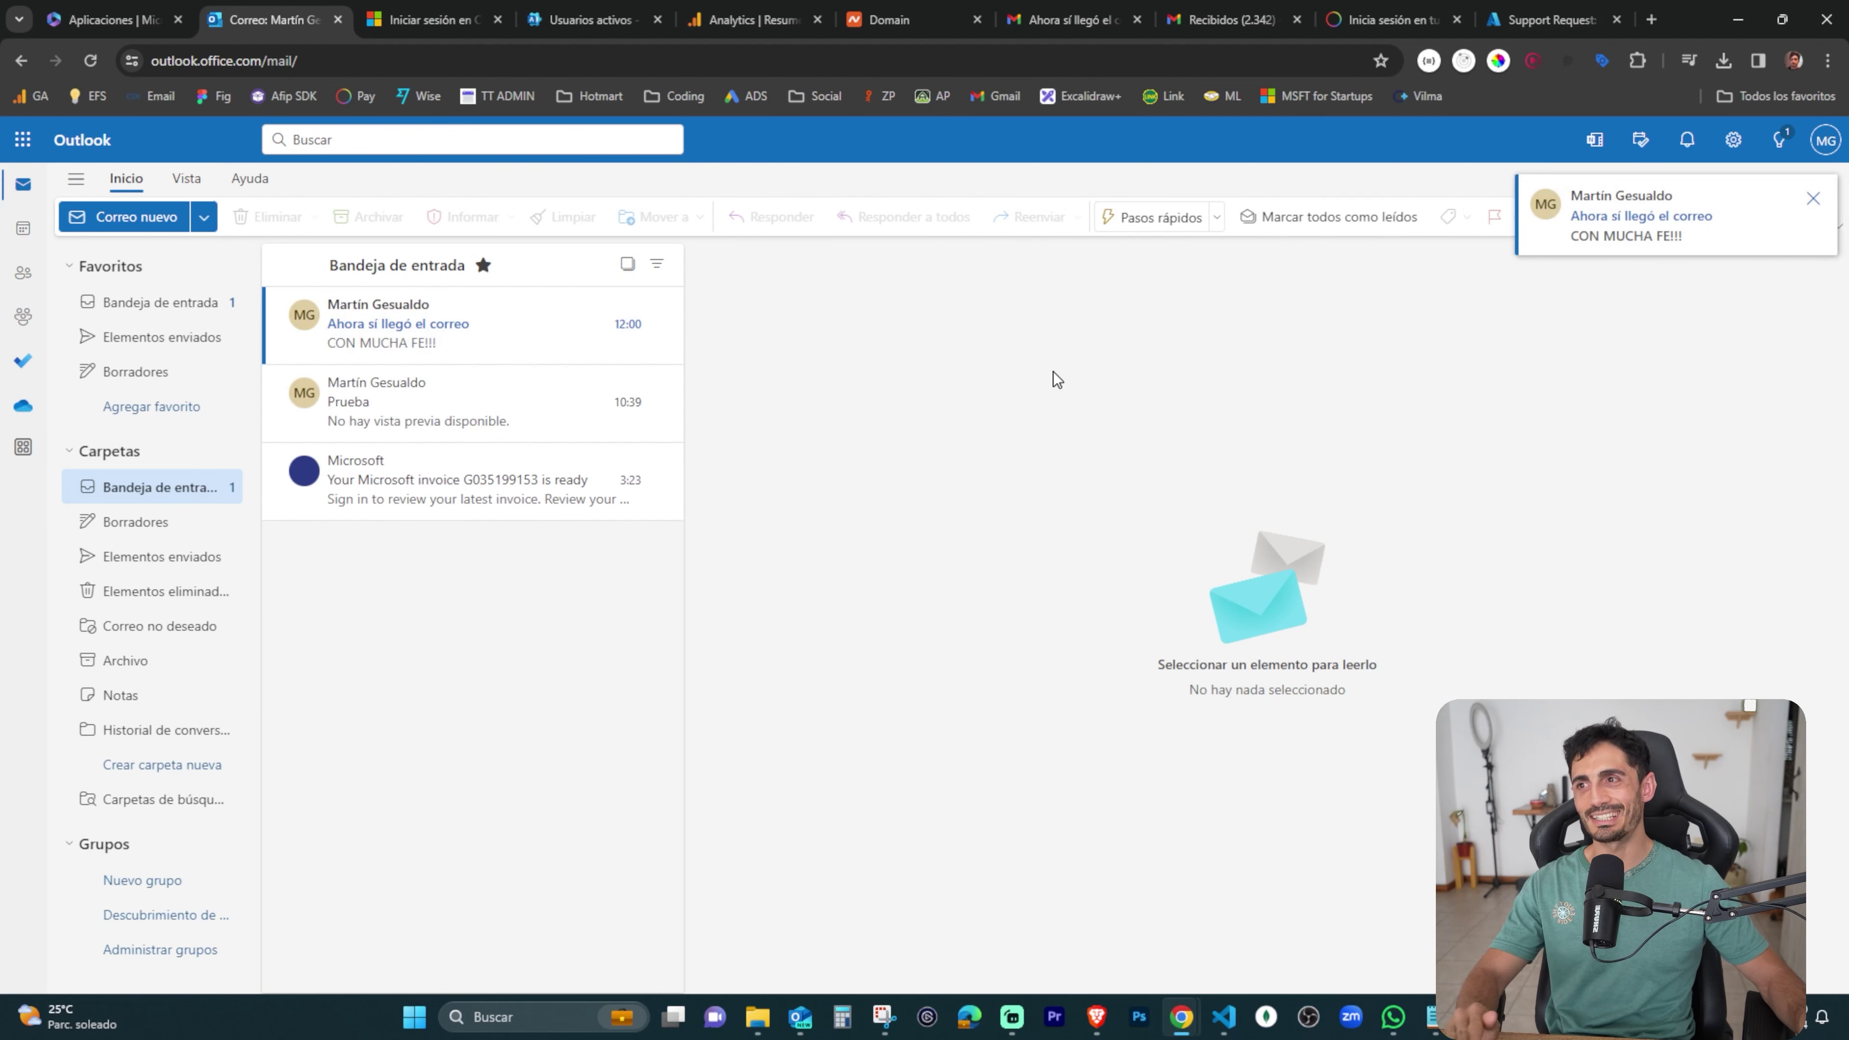
click(1814, 200)
mouse_move(910, 20)
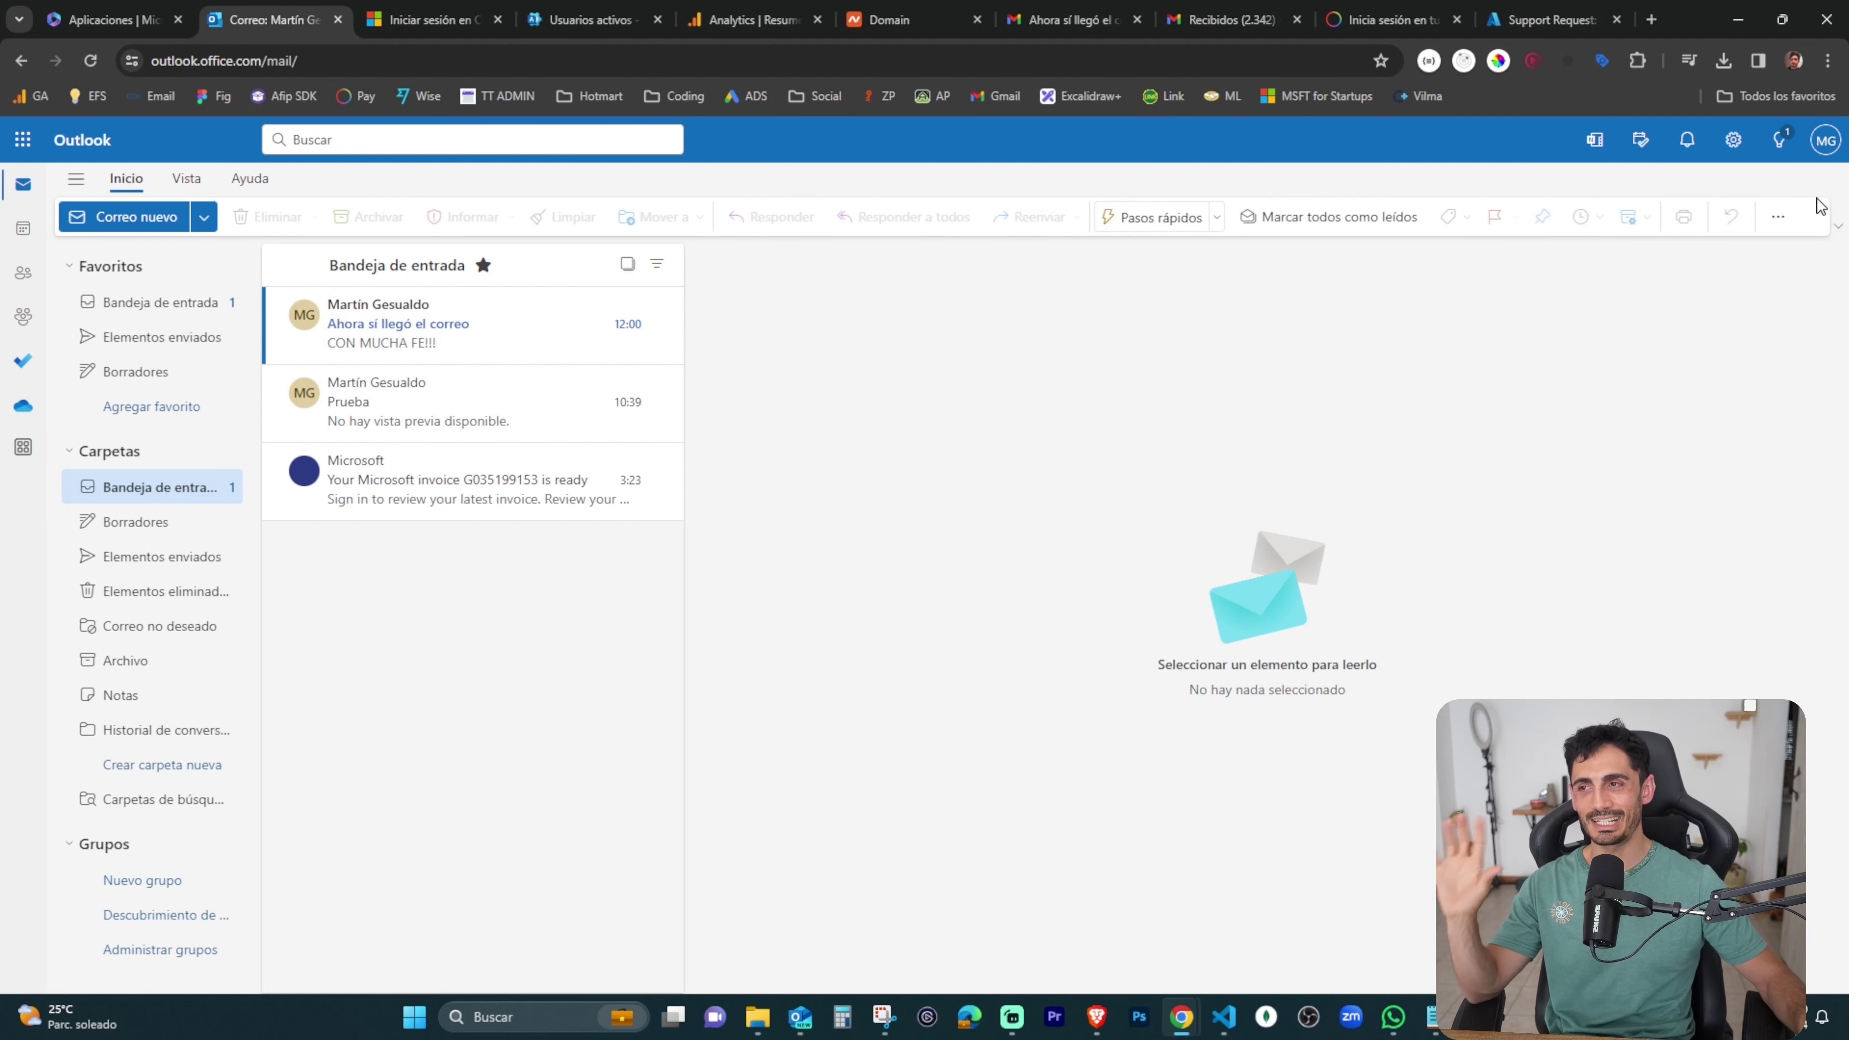
click(888, 20)
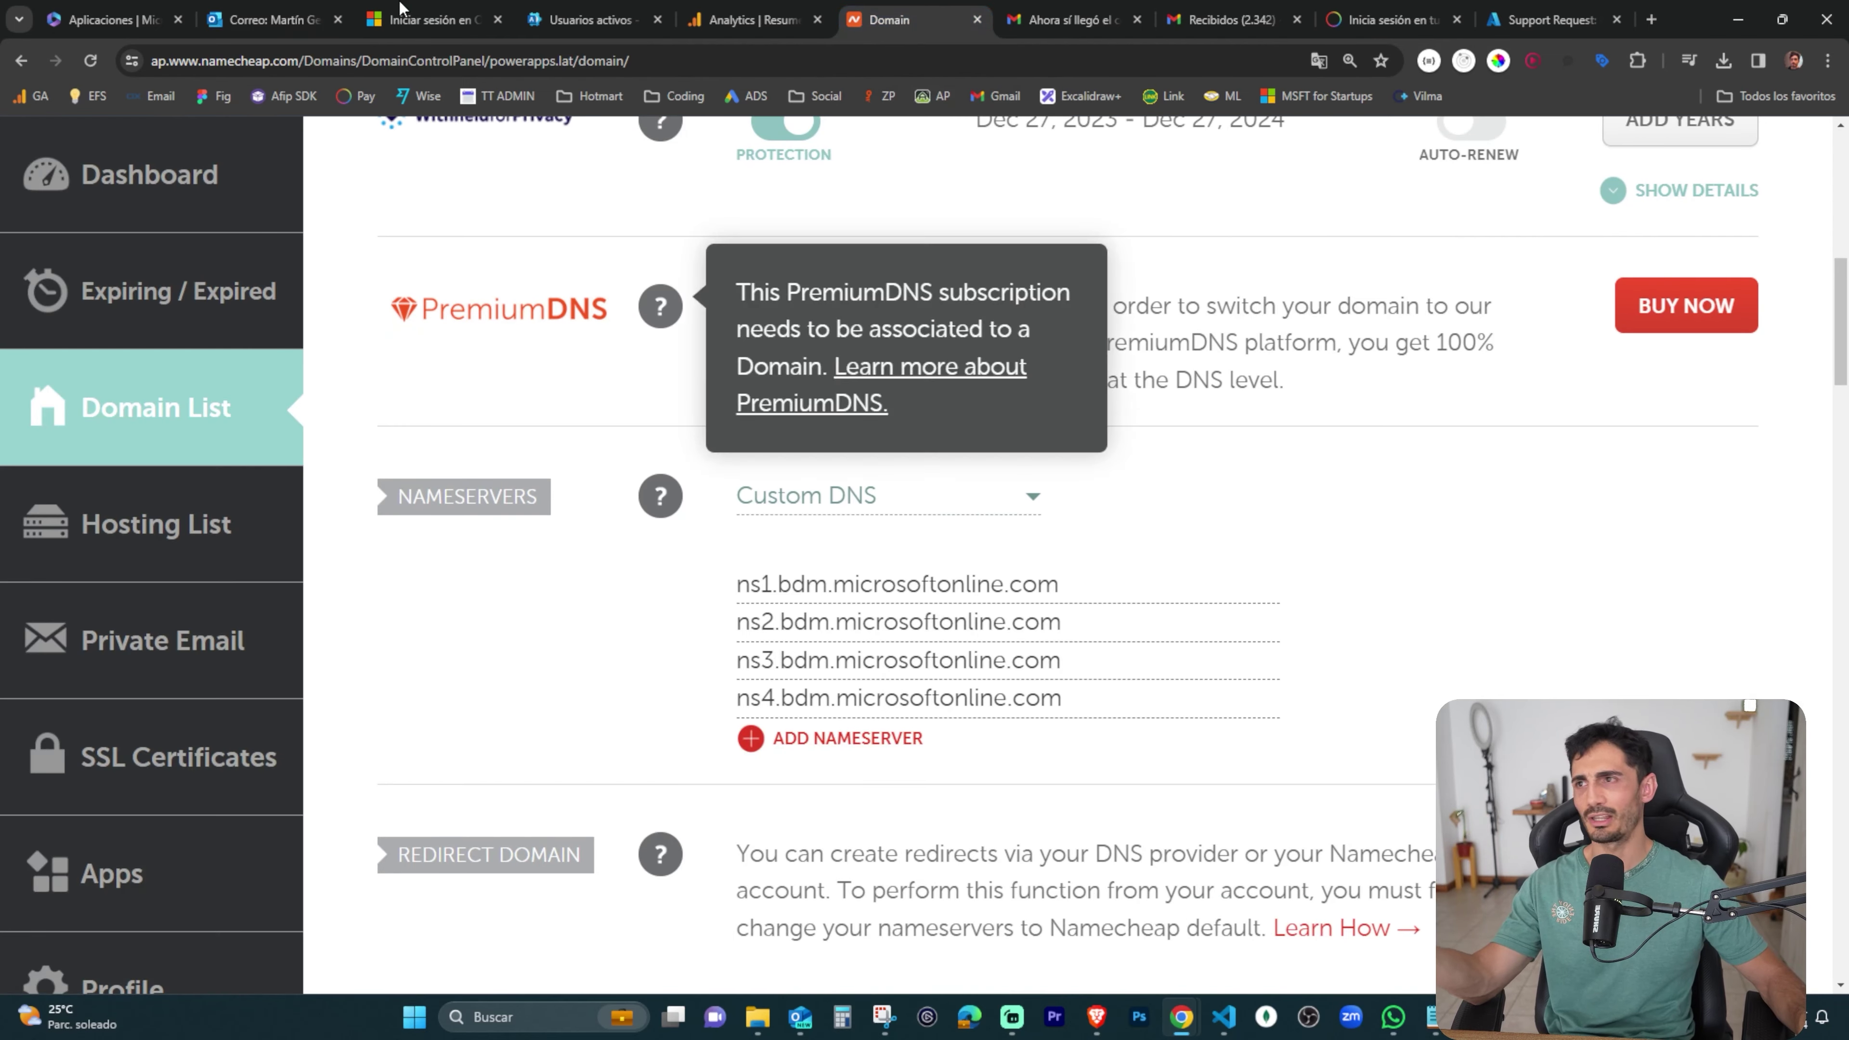
click(269, 20)
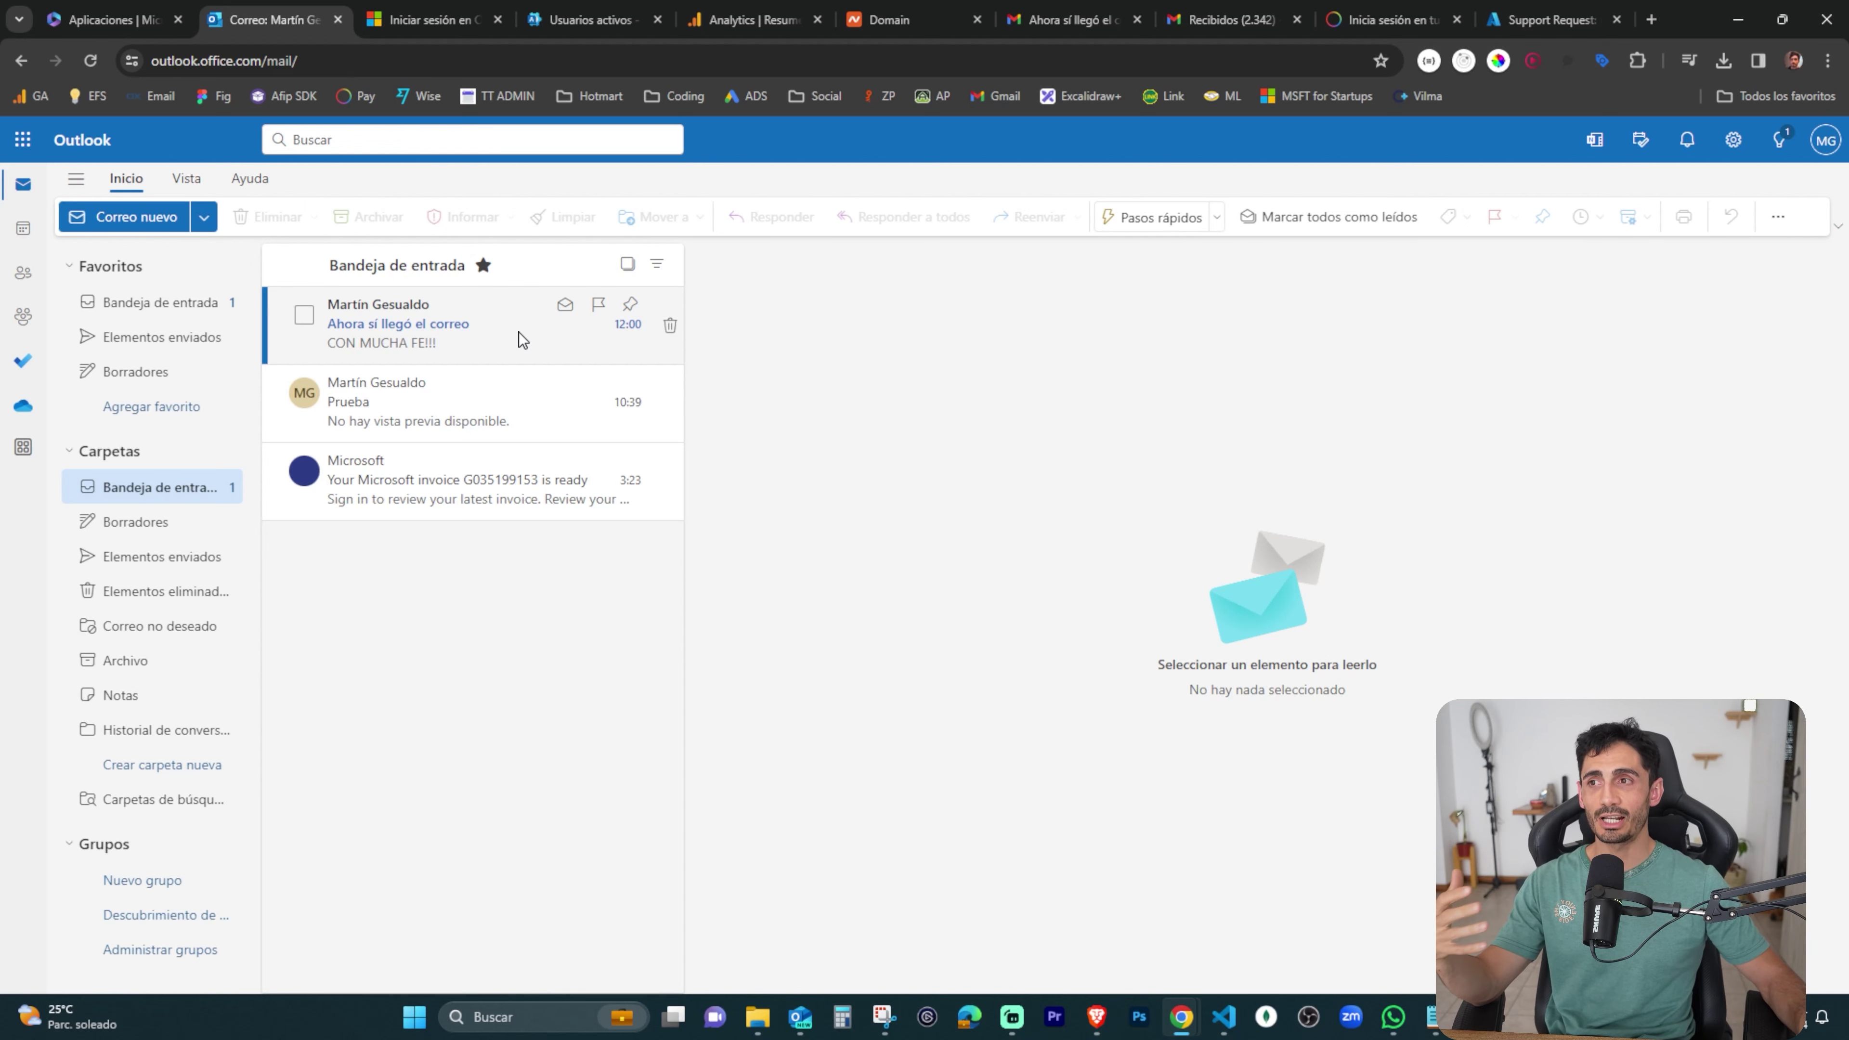
click(1824, 140)
click(1821, 142)
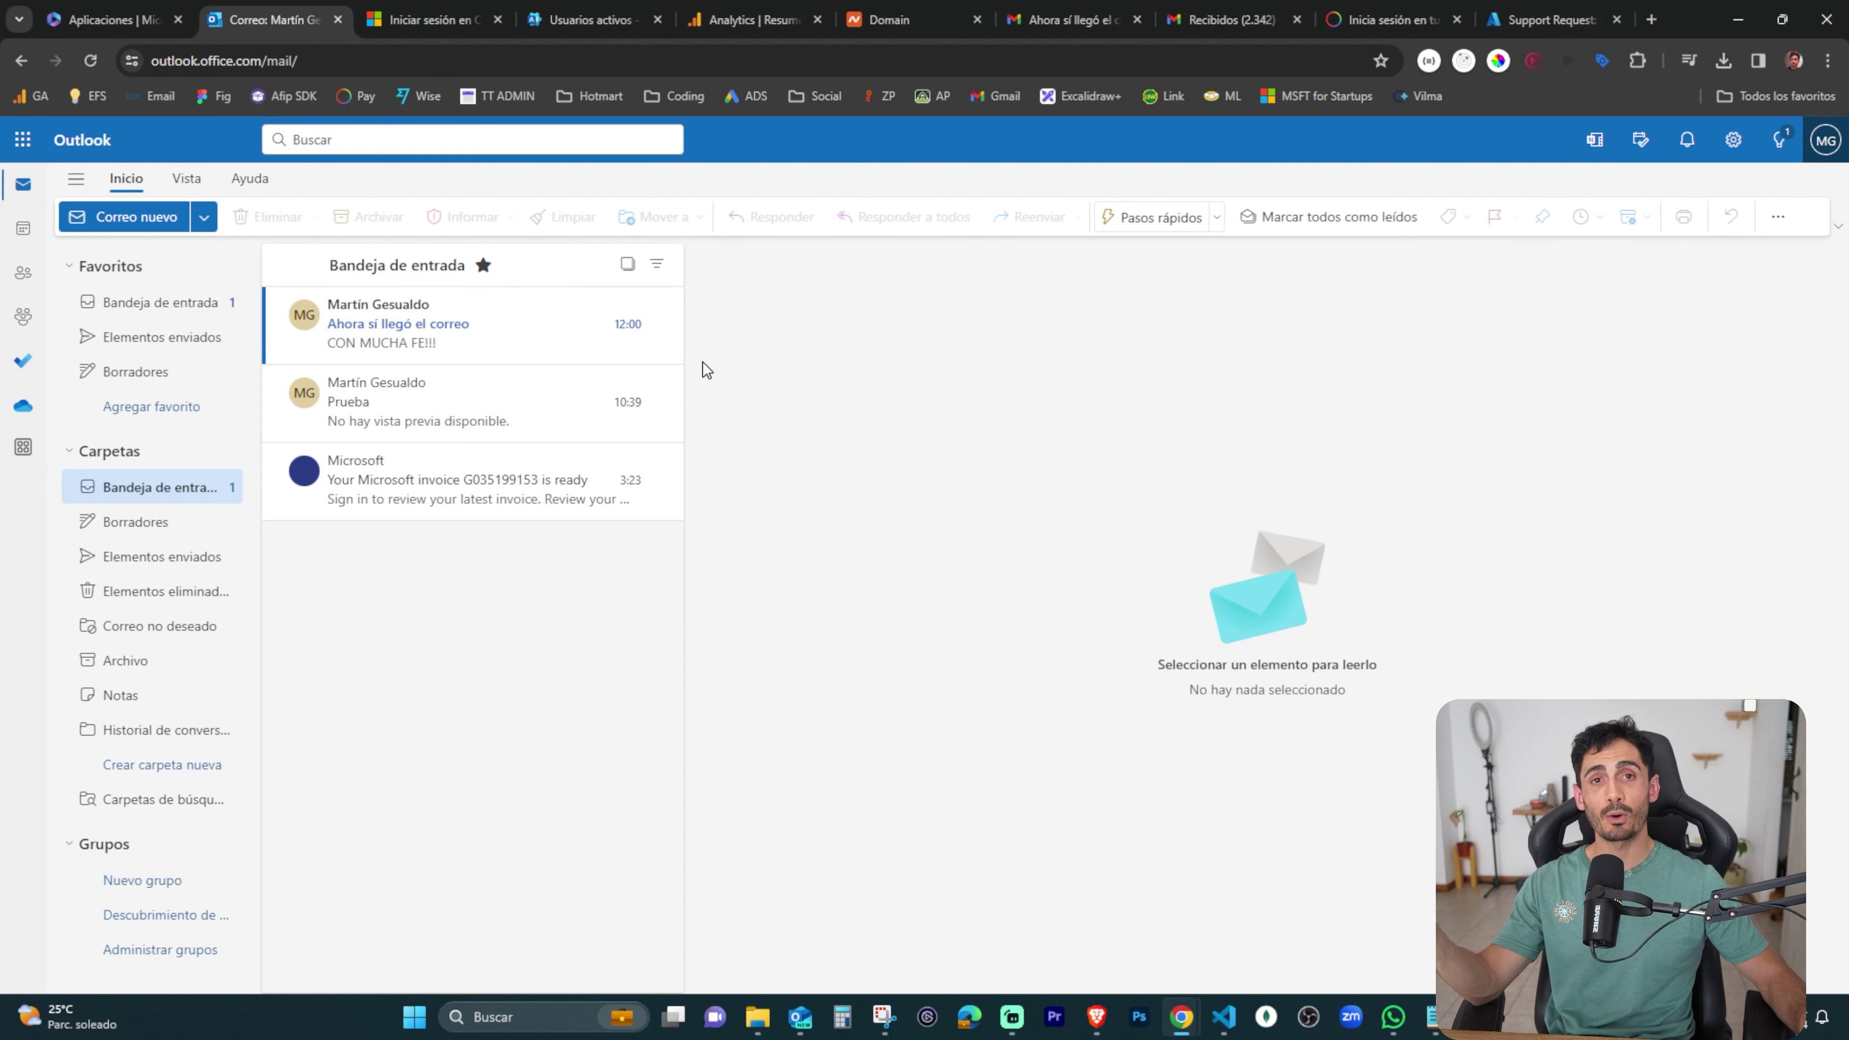
key(ctrl+1)
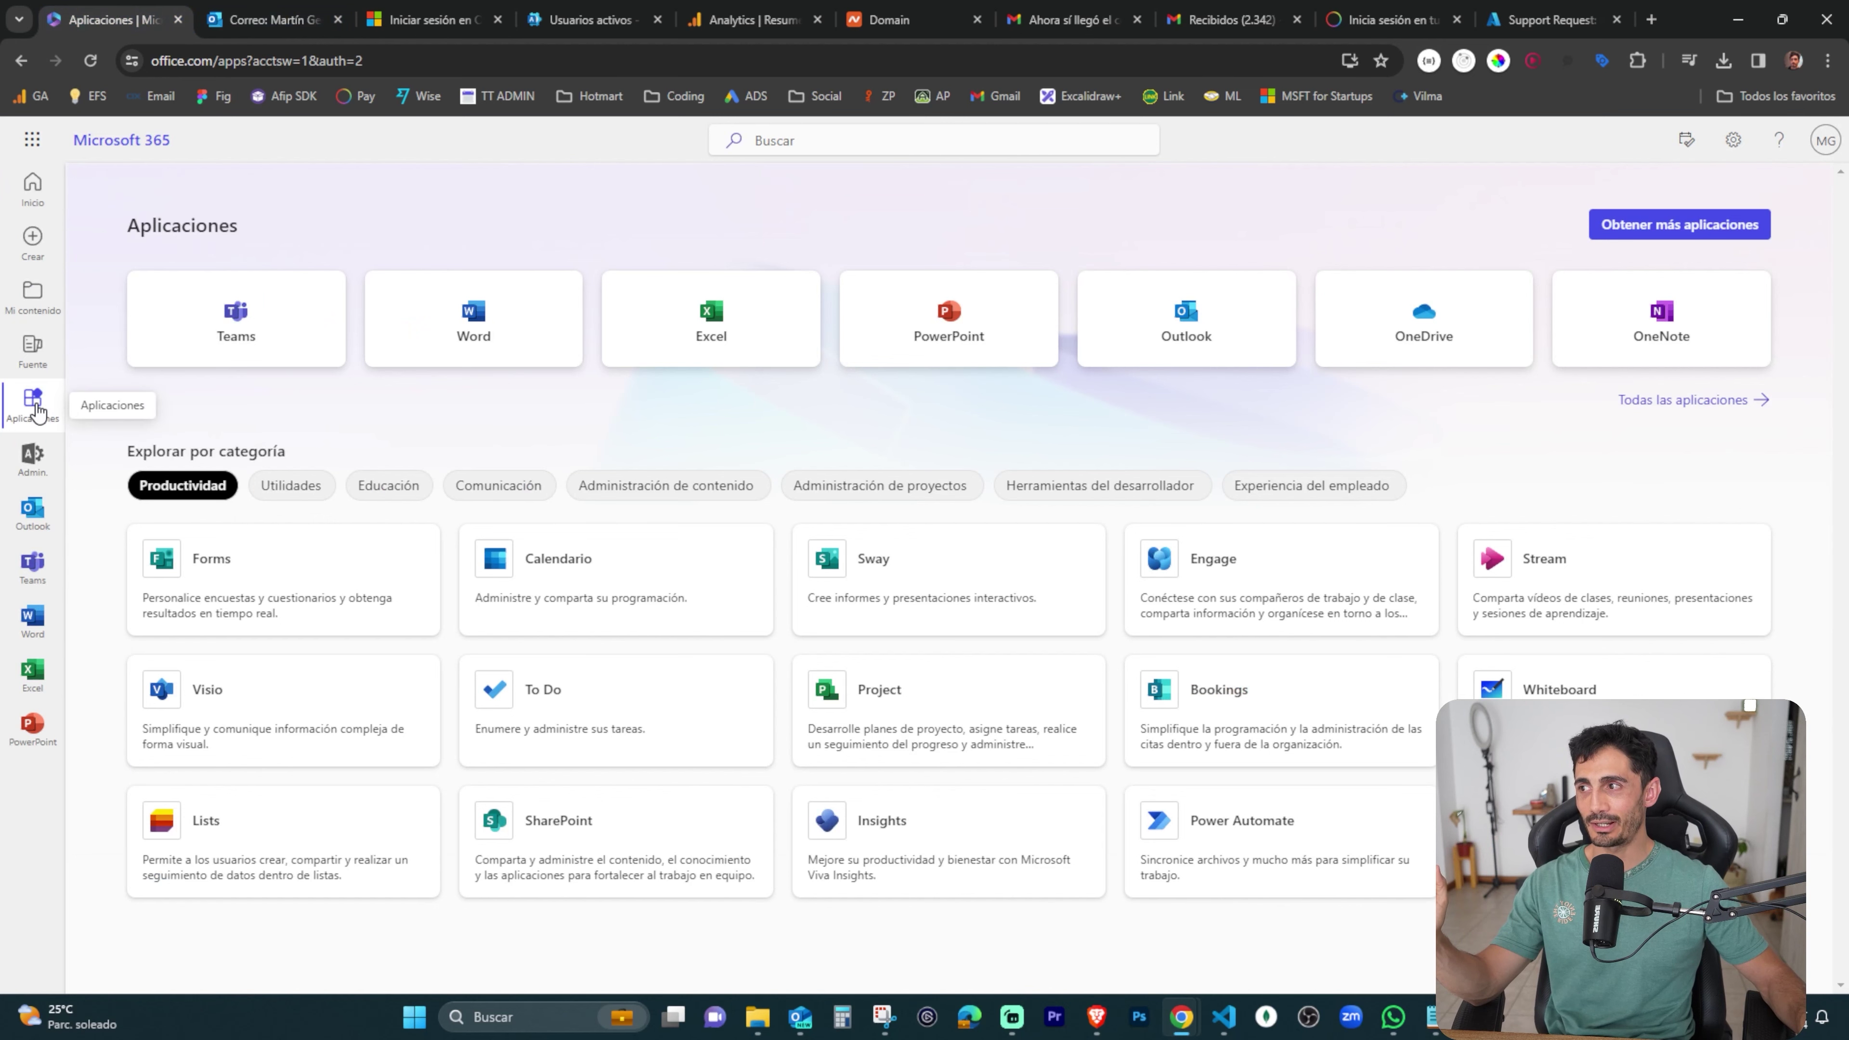
Step: Open Power Apps from Todas las aplicaciones and sign in with the powerapps.lat account
click(1689, 399)
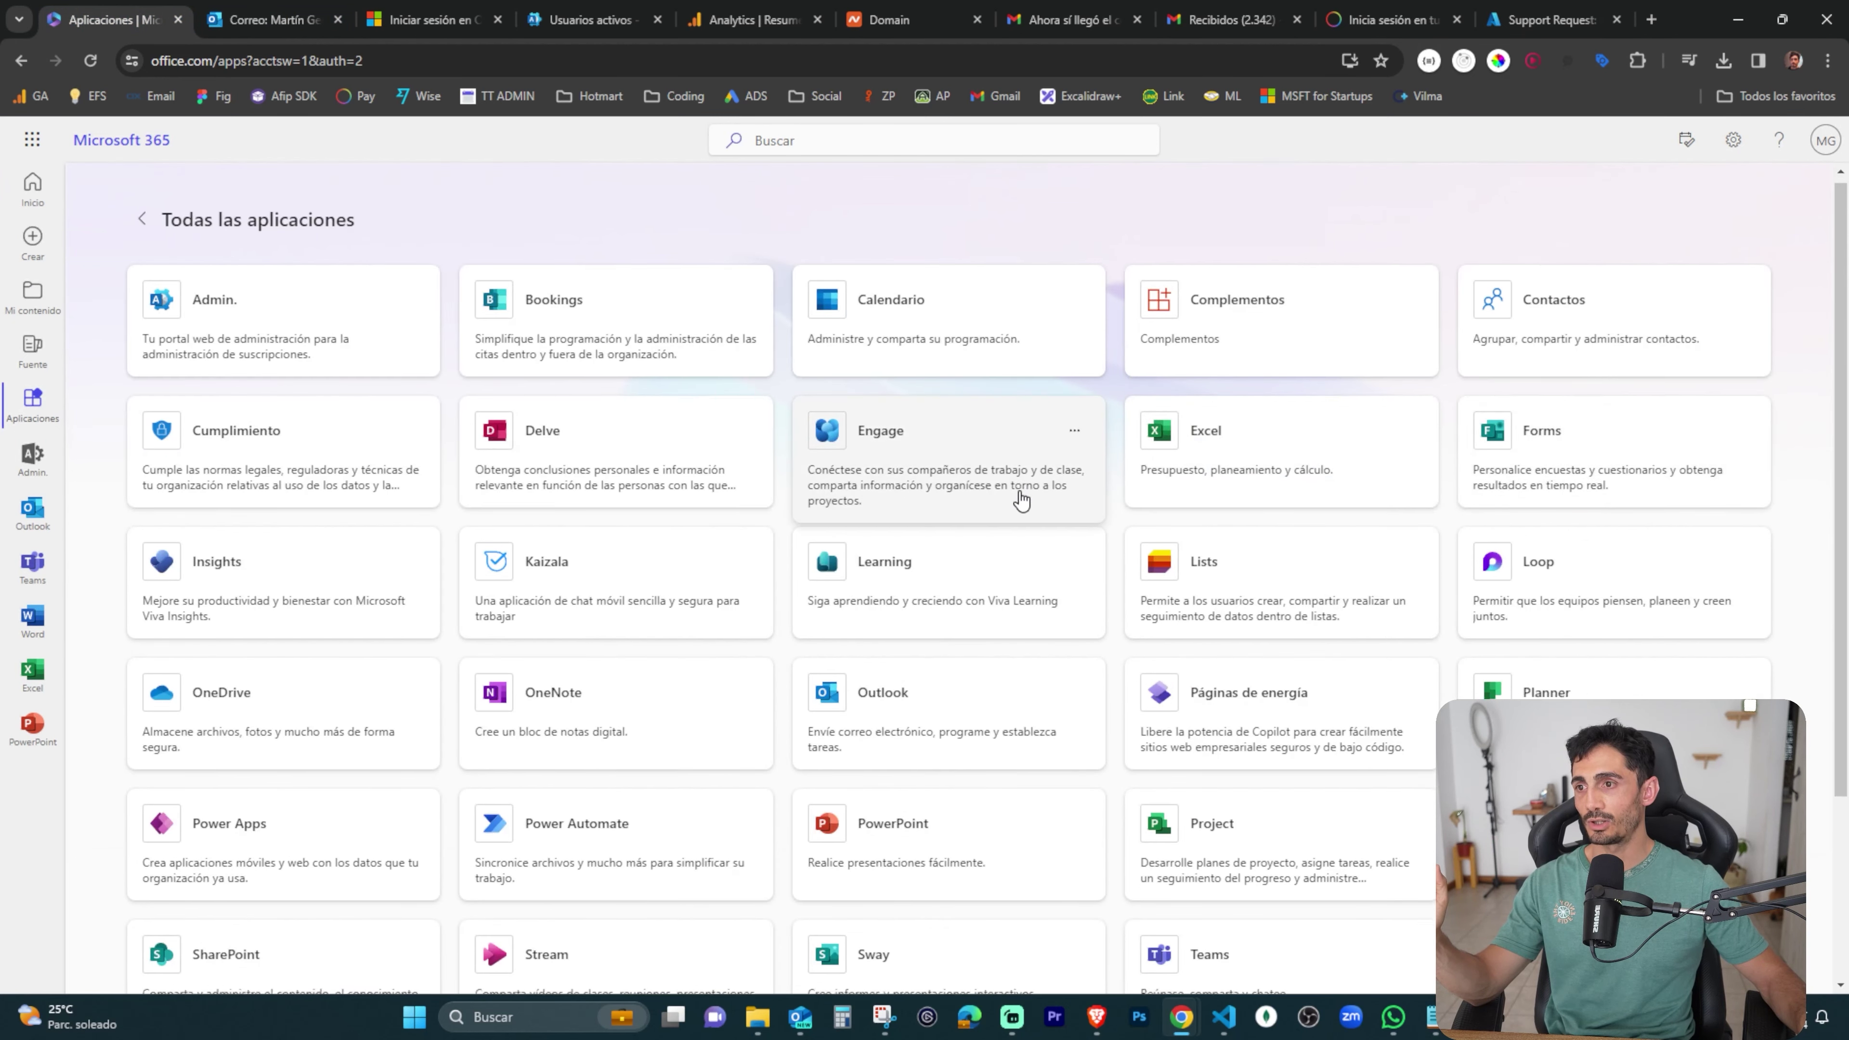
scroll(1019, 495, down, 3)
click(386, 619)
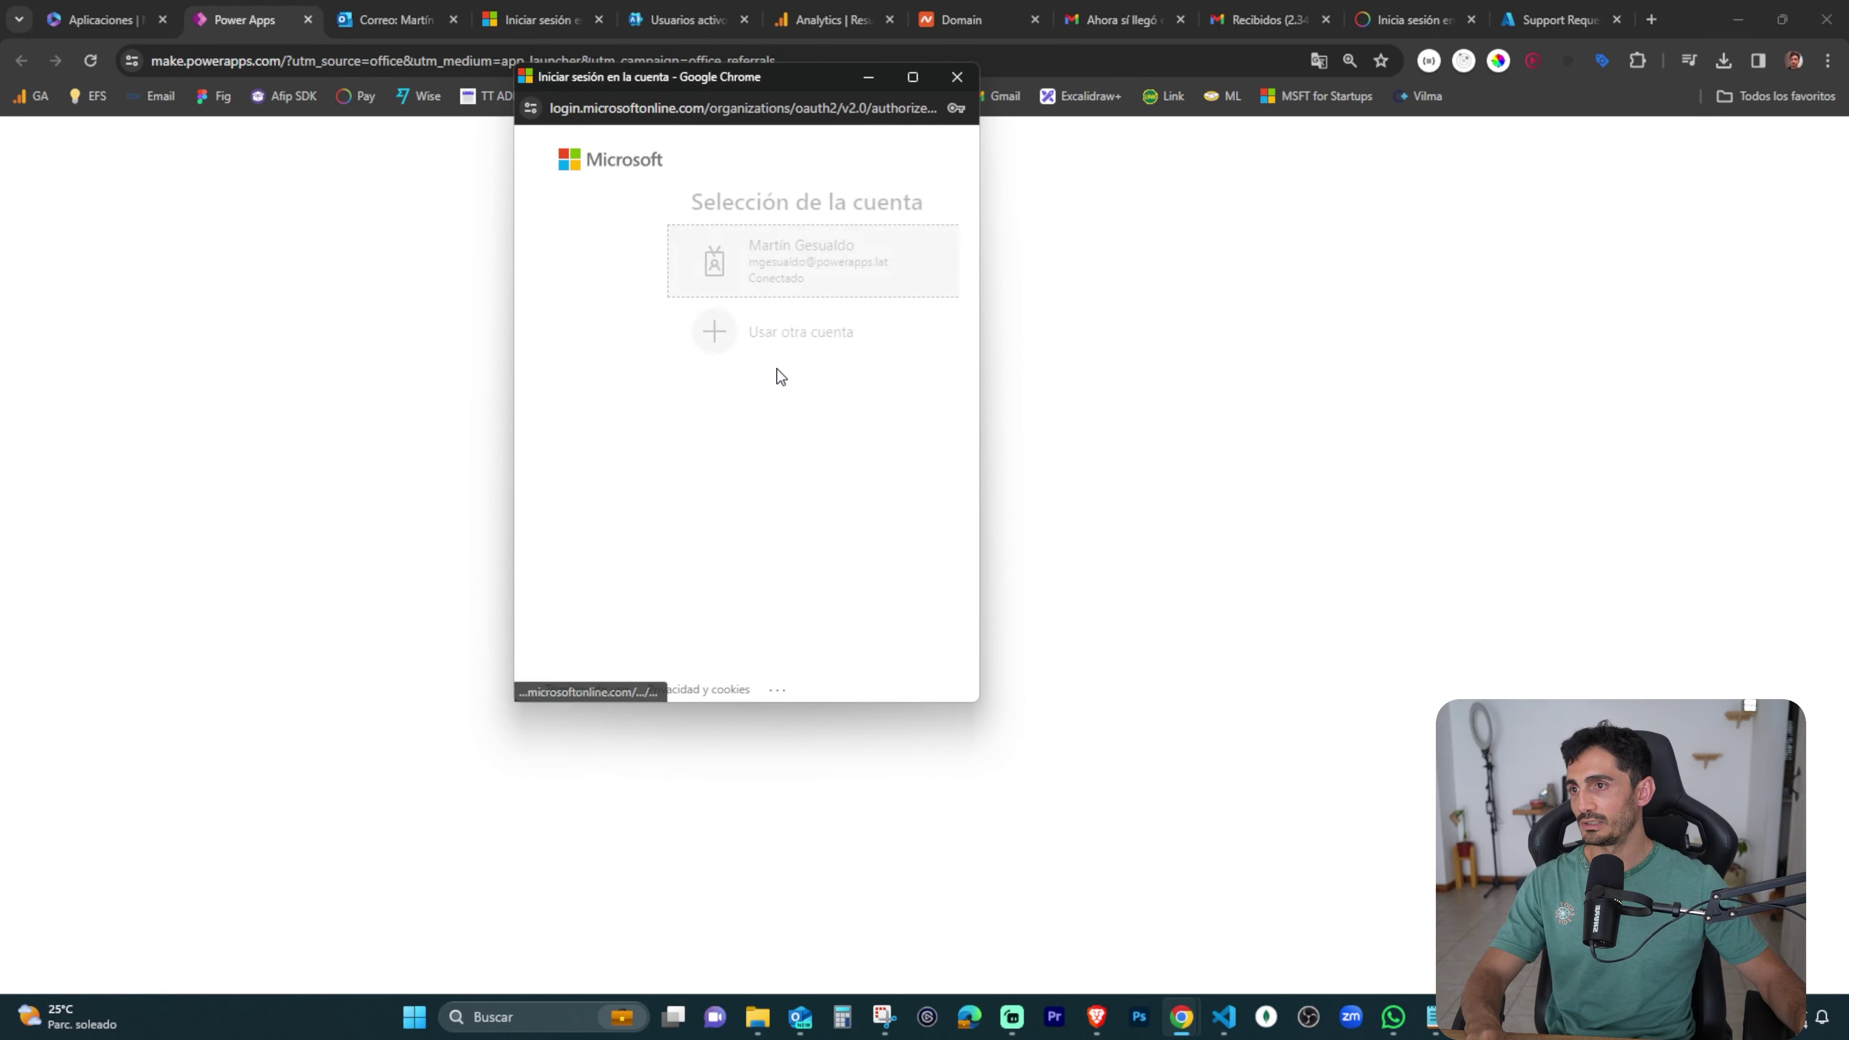
click(722, 275)
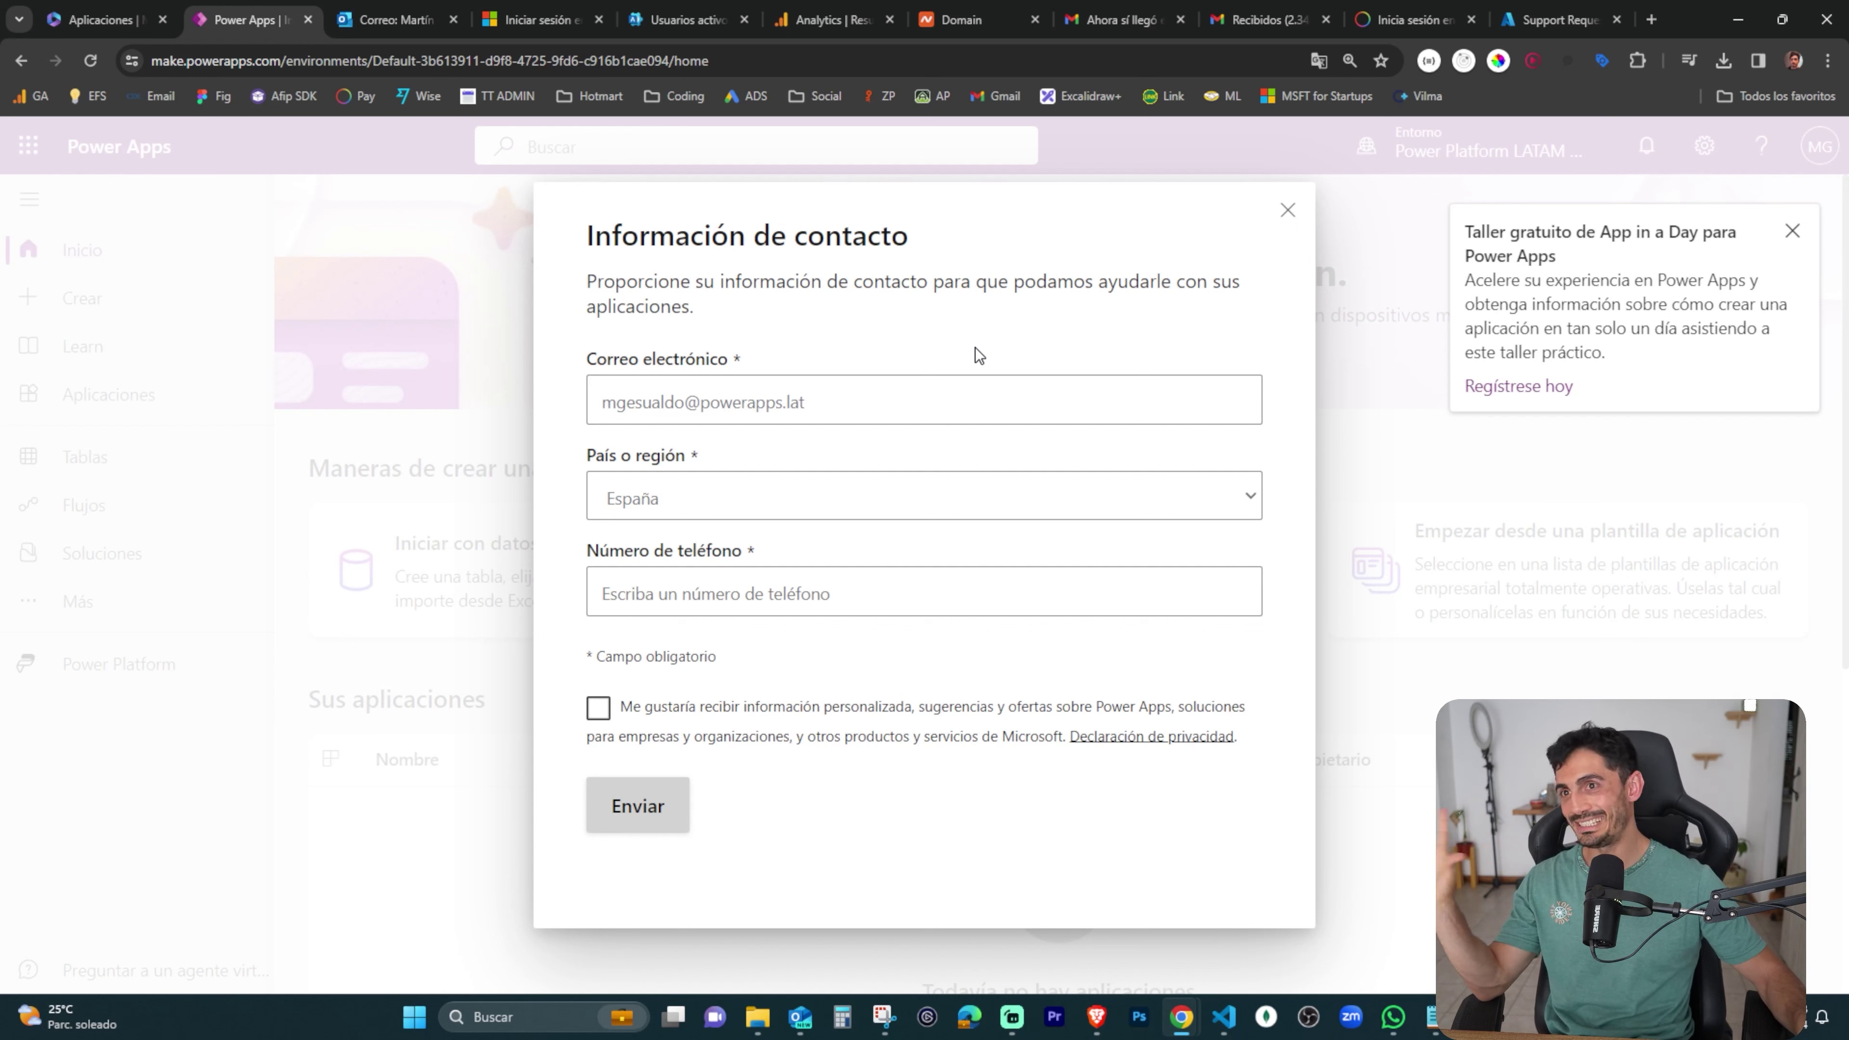
Step: Fill the contact form with Argentina as country, the user's phone number, and consent to offers
click(884, 498)
click(721, 770)
click(744, 595)
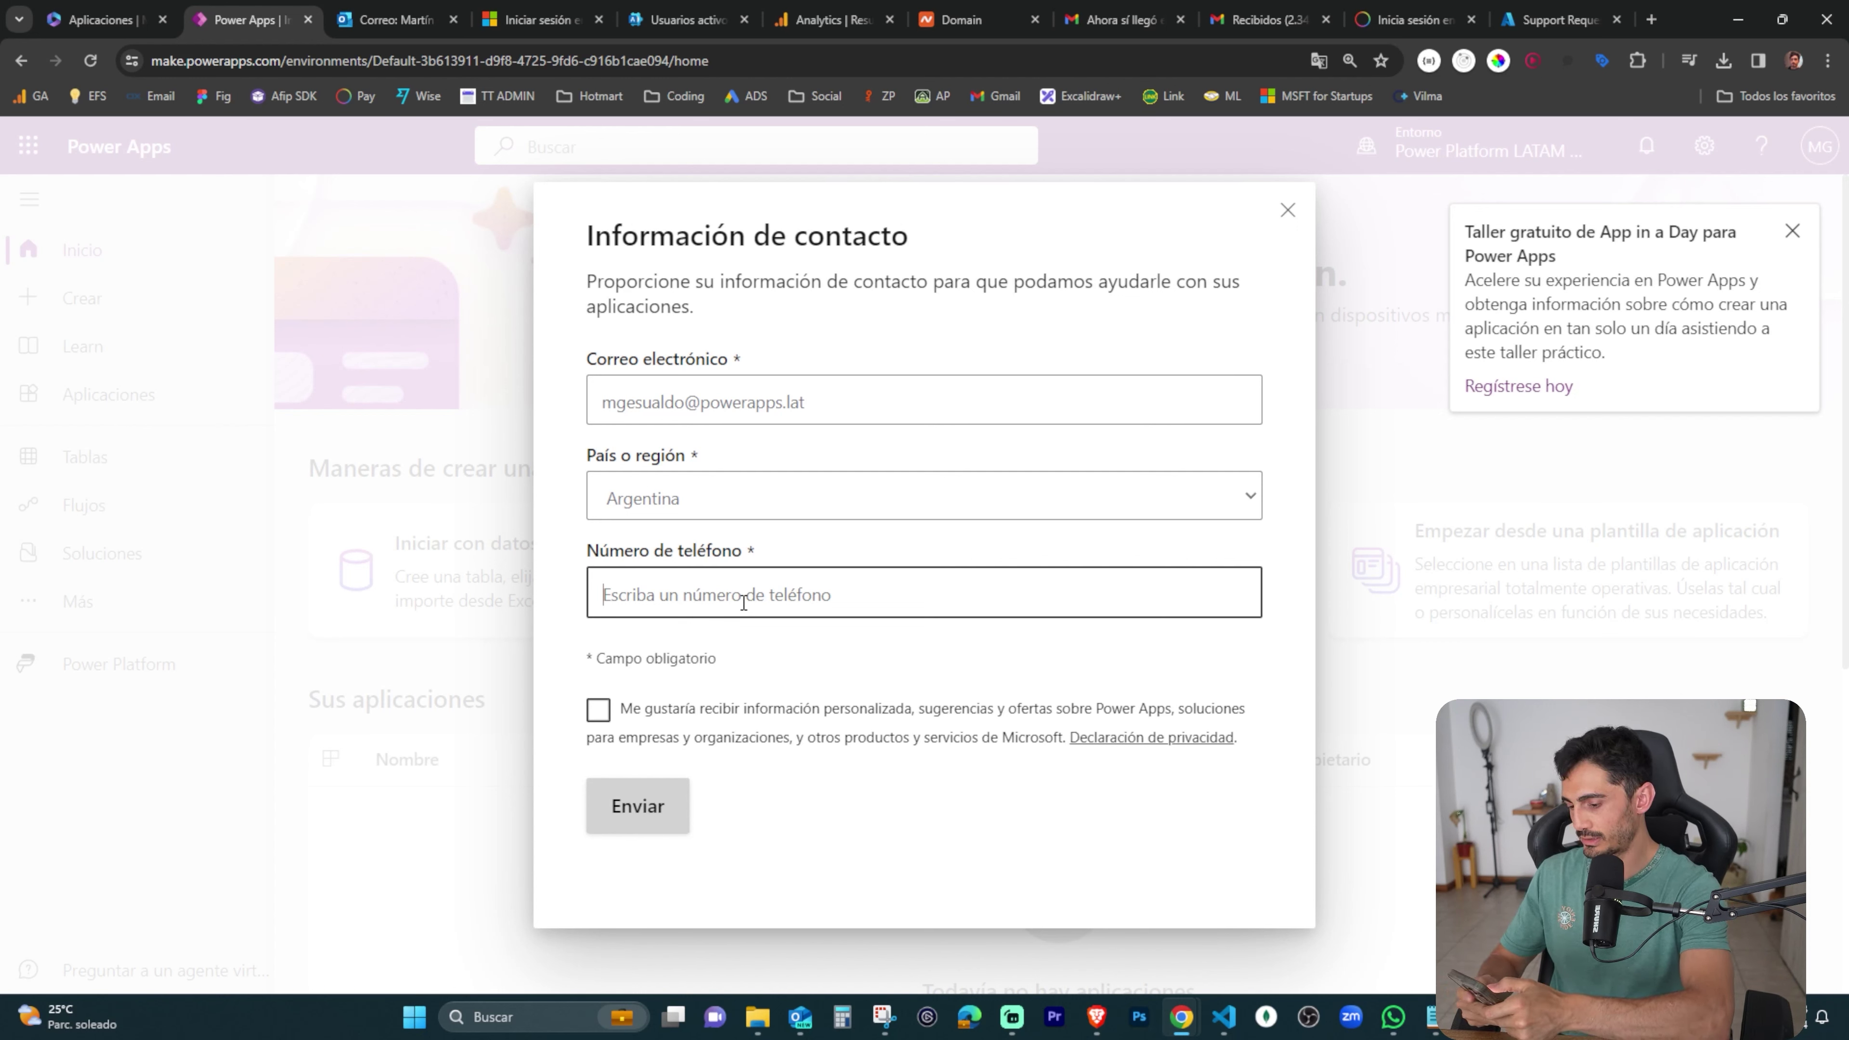
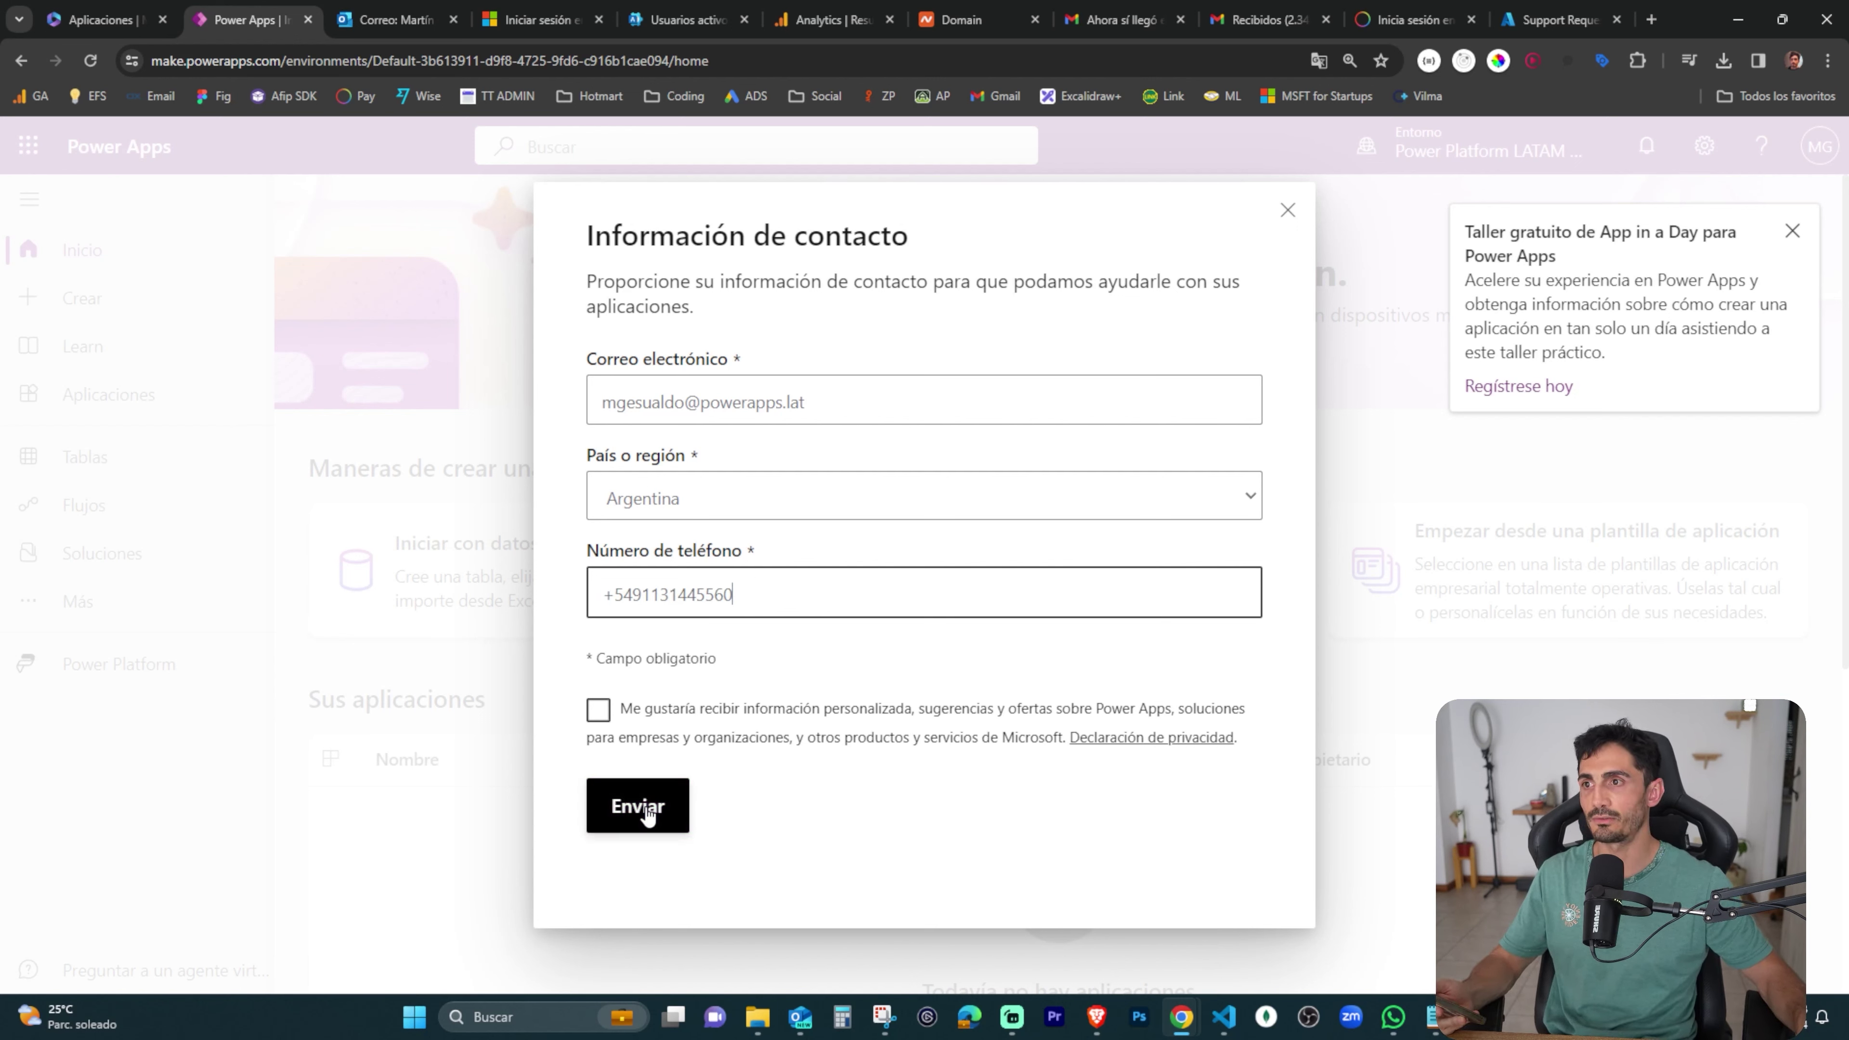
click(610, 715)
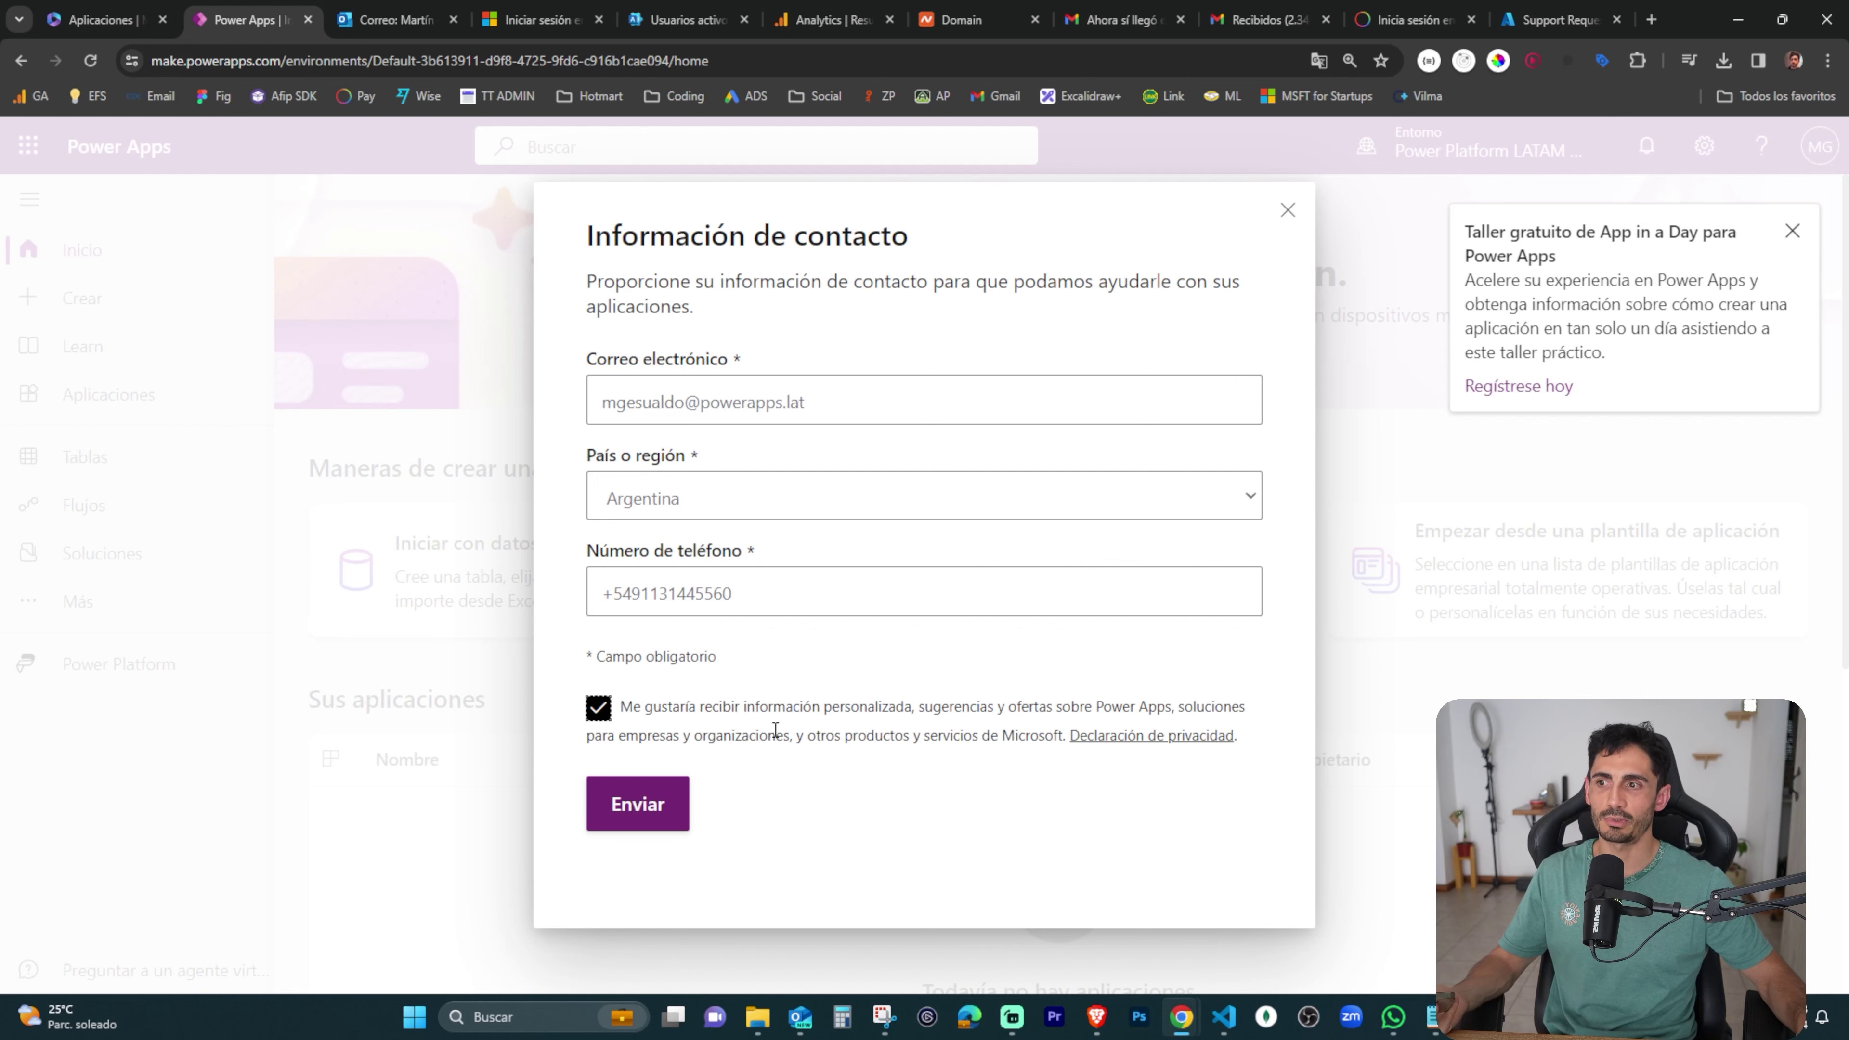
click(650, 808)
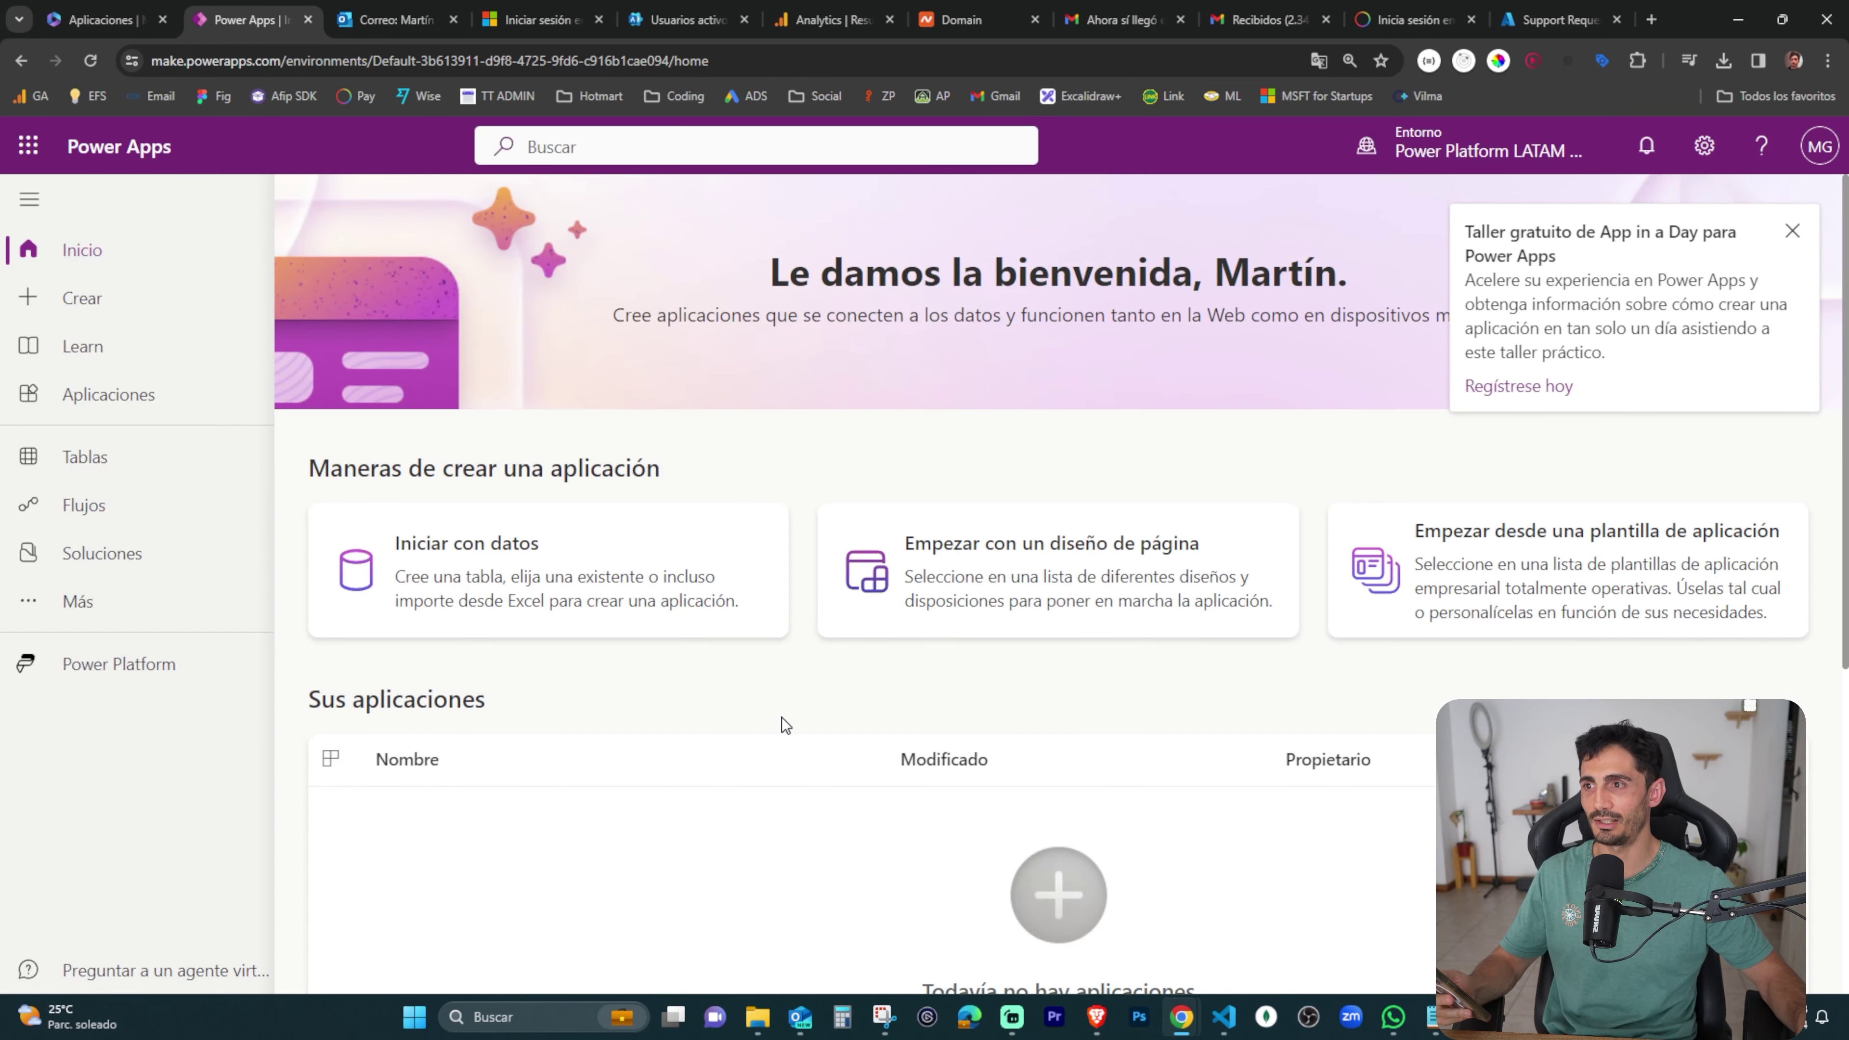
scroll(1108, 687, down, 2)
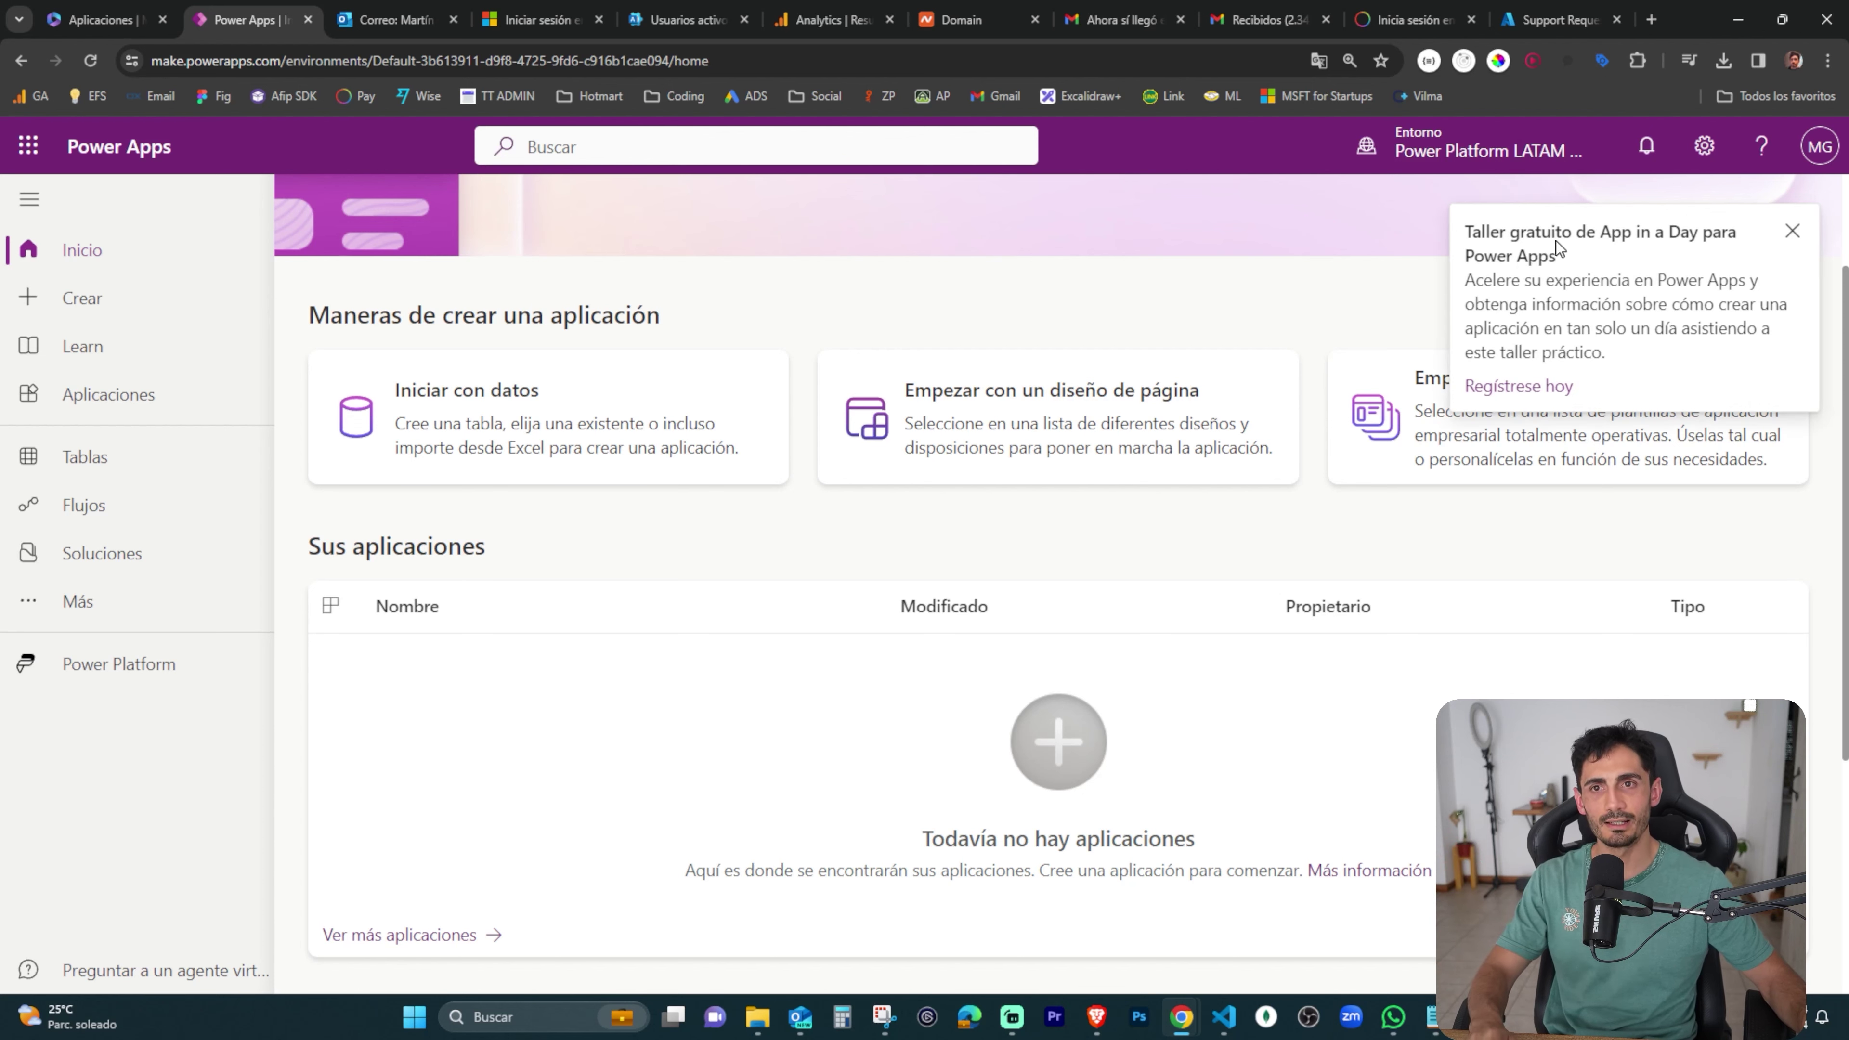
click(1485, 148)
mouse_move(1547, 535)
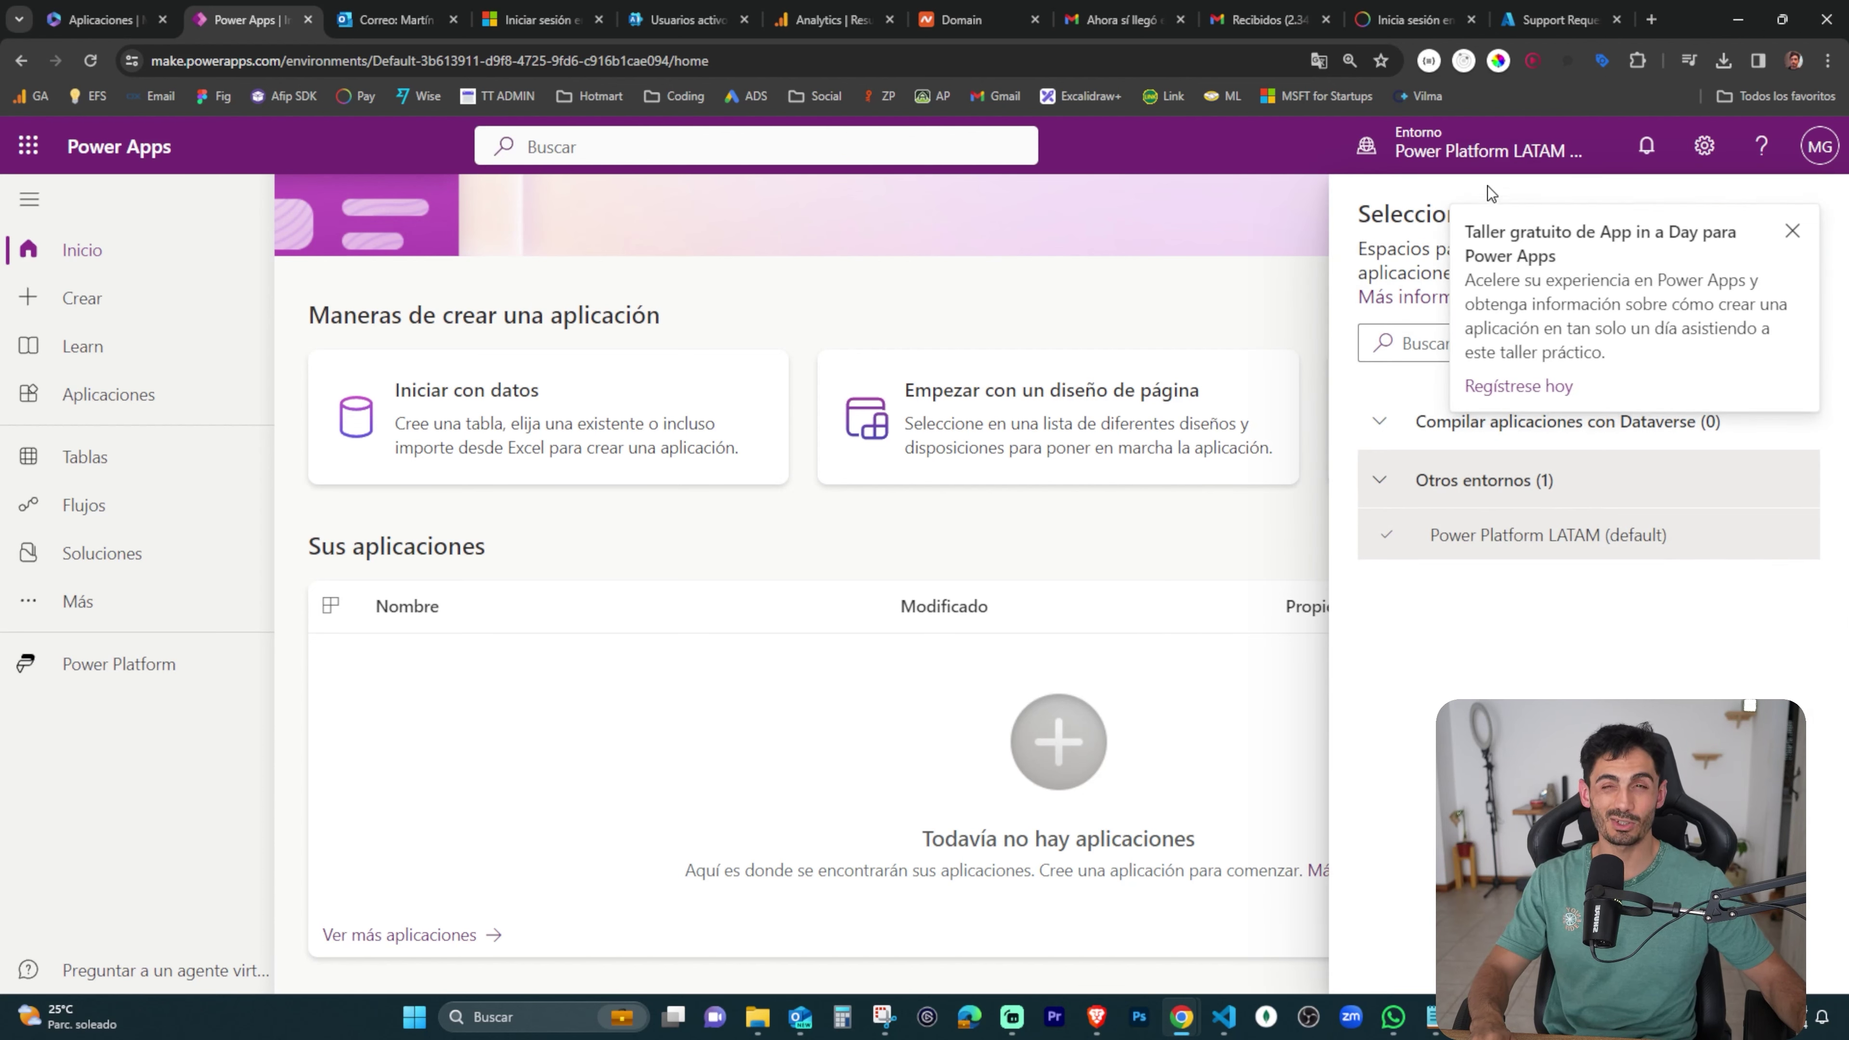
click(1489, 150)
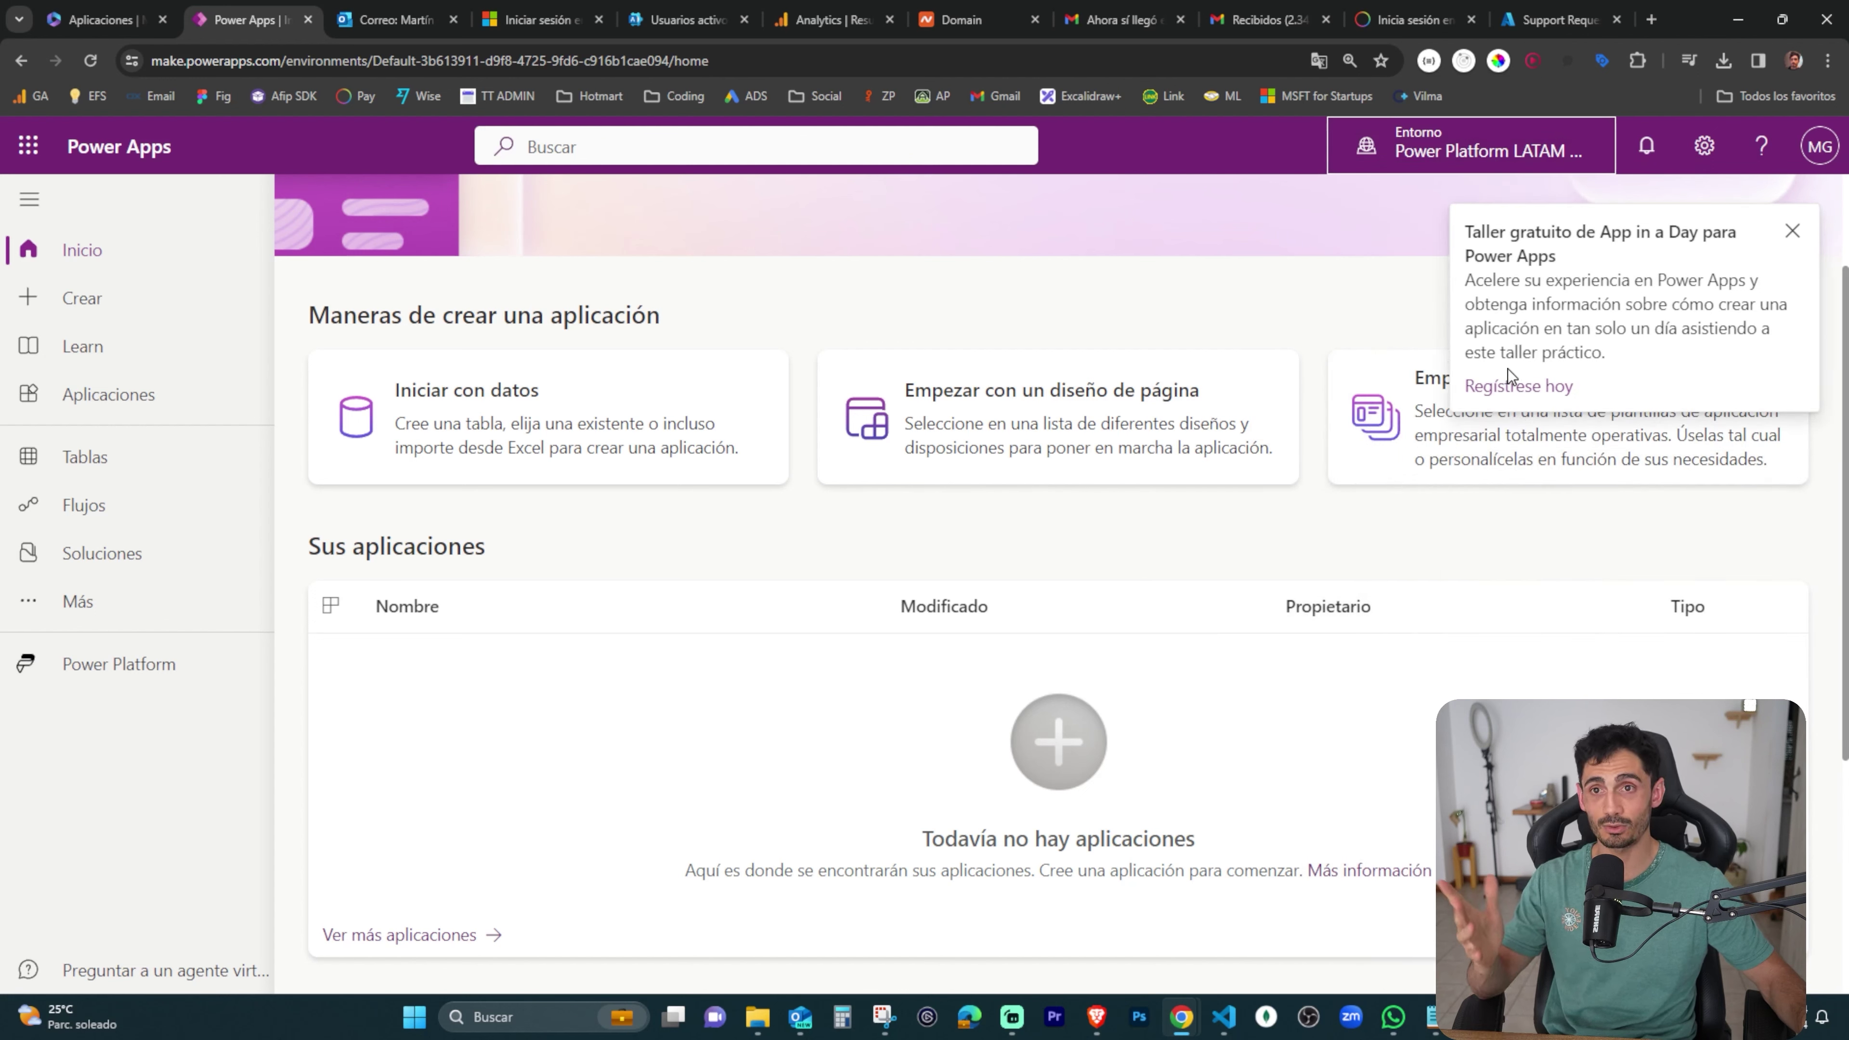